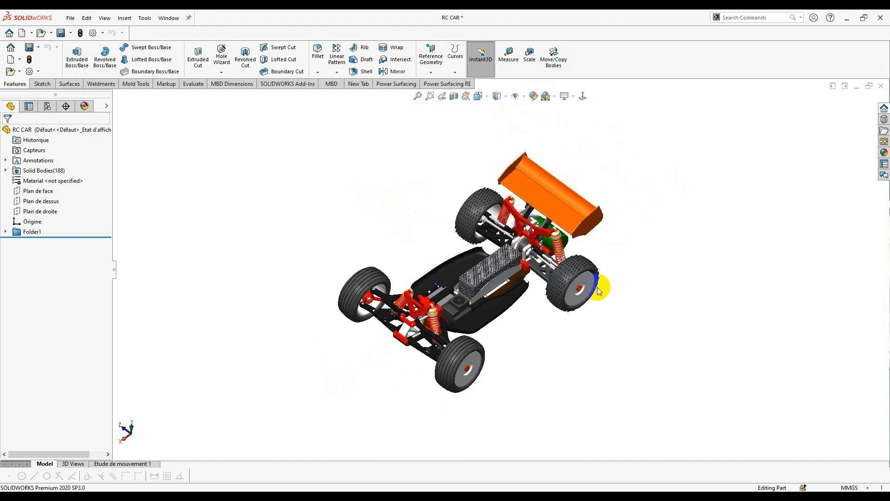
- Orbit and zoom around the RC car chassis, viewing it from above and from the side
{"action": "middle_click_drag", "start_coordinate": [537, 288], "coordinate": [533, 304]}
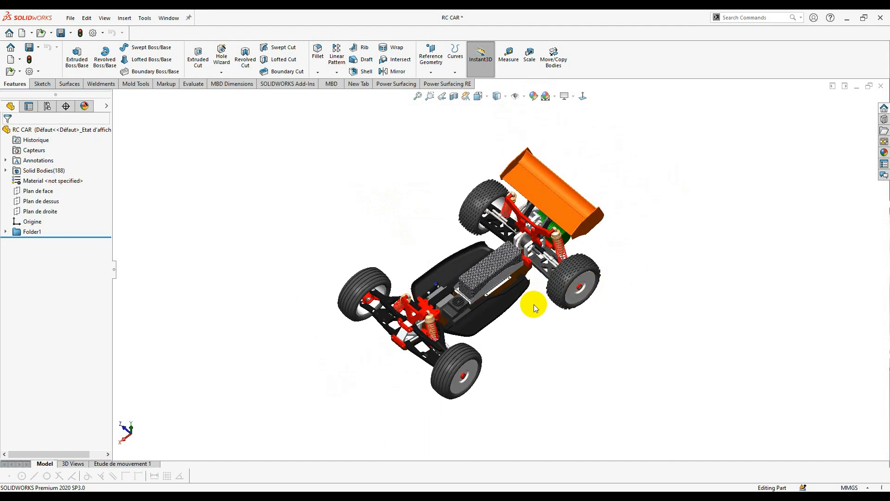
{"action": "key", "text": "XF86AudioLowerVolume"}
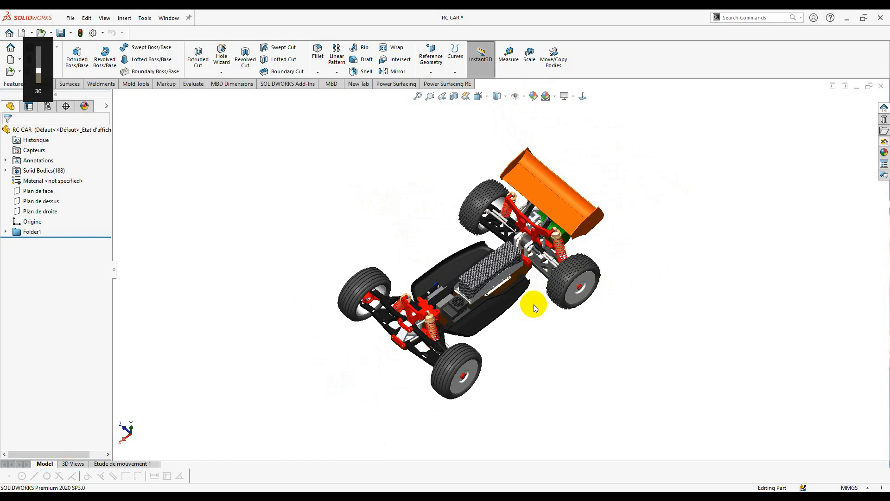
{"action": "middle_click_drag", "start_coordinate": [568, 320], "coordinate": [362, 337]}
{"action": "scroll", "coordinate": [501, 287], "scroll_direction": "down", "scroll_amount": 3}
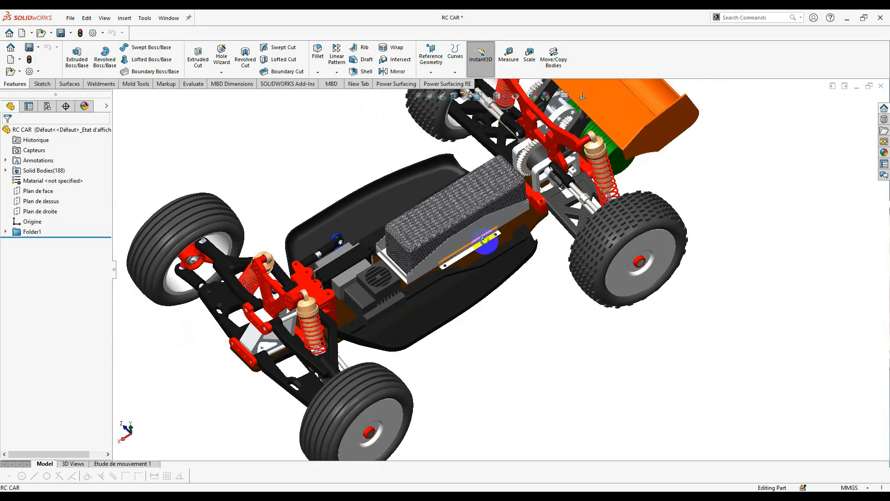
{"action": "middle_click_drag", "start_coordinate": [484, 240], "coordinate": [458, 313]}
{"action": "scroll", "coordinate": [418, 355], "scroll_direction": "down", "scroll_amount": 3}
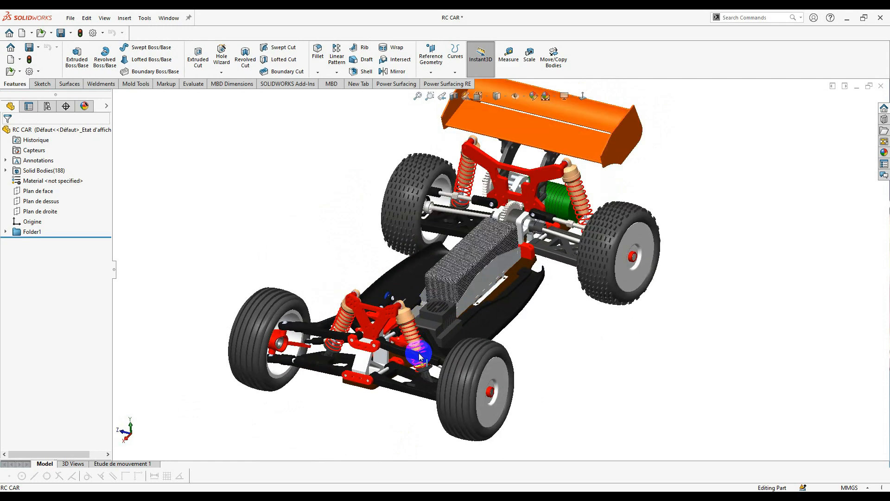
{"action": "middle_click_drag", "start_coordinate": [567, 306], "coordinate": [463, 314]}
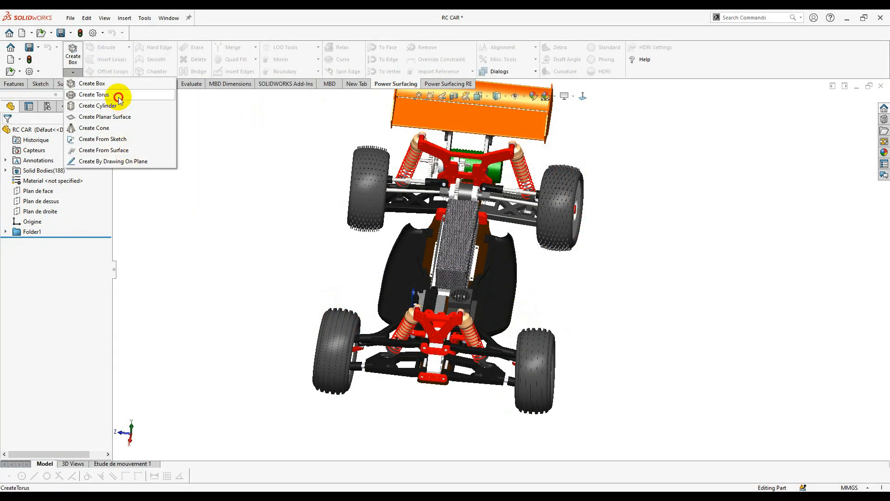
- Create a 100 mm planar subdivision surface and orbit to a near side view of the car
{"action": "left_click", "coordinate": [105, 117]}
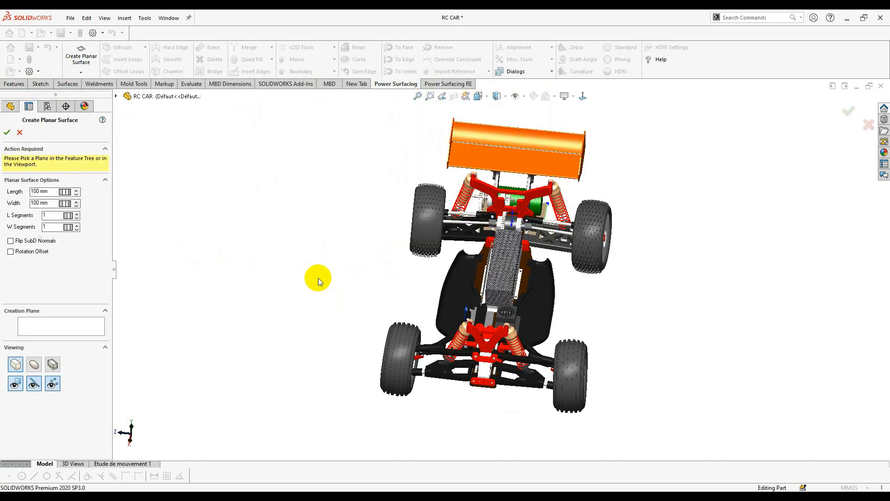
{"action": "middle_click_drag", "start_coordinate": [318, 277], "coordinate": [480, 268]}
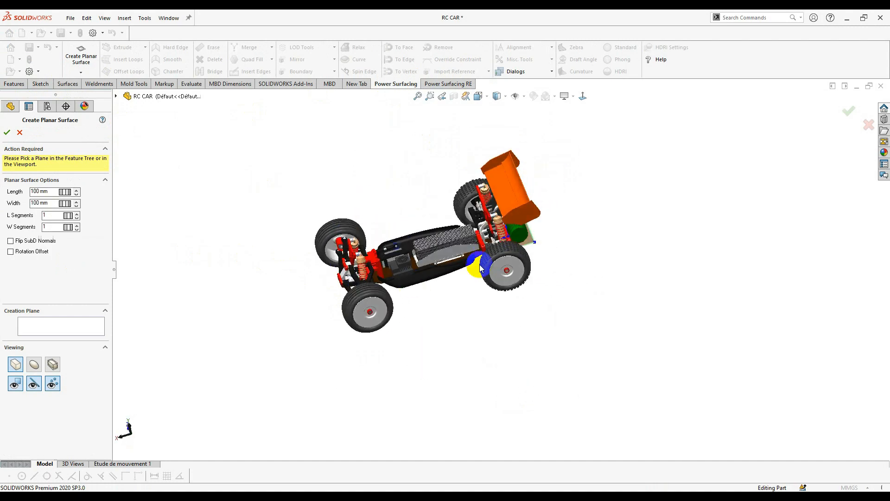
{"action": "scroll", "coordinate": [510, 224], "scroll_direction": "down", "scroll_amount": 5}
{"action": "middle_click_drag", "start_coordinate": [510, 224], "coordinate": [536, 215]}
{"action": "scroll", "coordinate": [537, 215], "scroll_direction": "up", "scroll_amount": 1}
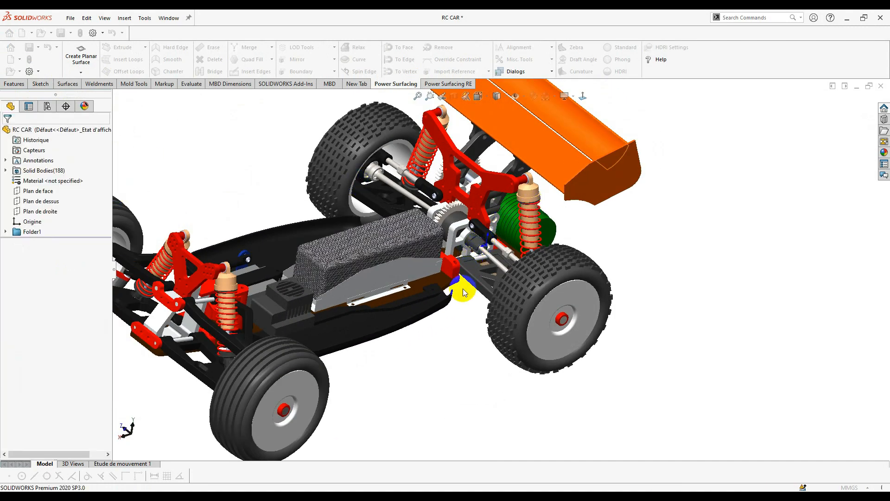
{"action": "scroll", "coordinate": [460, 309], "scroll_direction": "up", "scroll_amount": 3}
{"action": "middle_click_drag", "start_coordinate": [454, 284], "coordinate": [509, 244]}
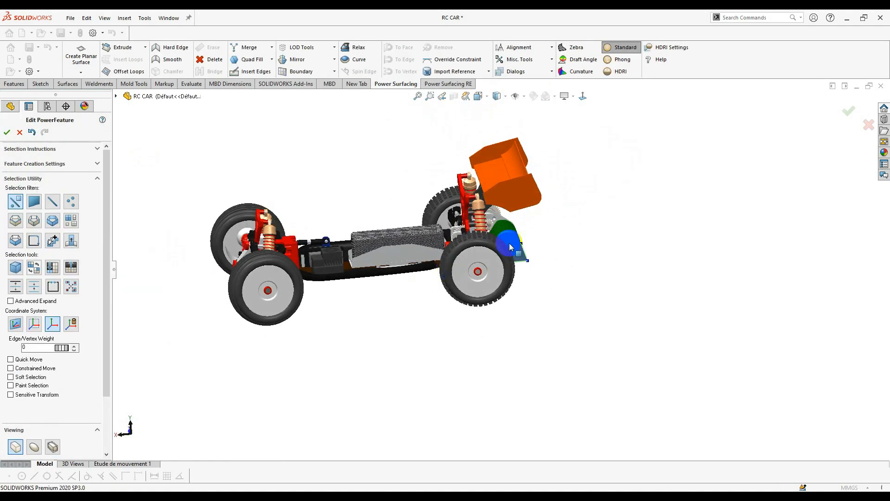
- Move the planar face up above the car's front and check its position from the top view
{"action": "left_click", "coordinate": [486, 240]}
{"action": "left_click_drag", "start_coordinate": [473, 239], "coordinate": [283, 193]}
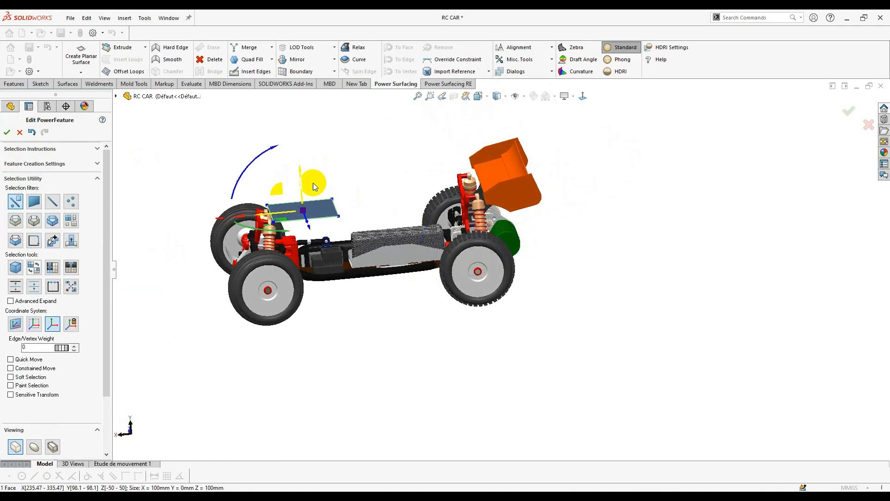
{"action": "middle_click_drag", "start_coordinate": [312, 183], "coordinate": [401, 269]}
{"action": "left_click", "coordinate": [481, 96]}
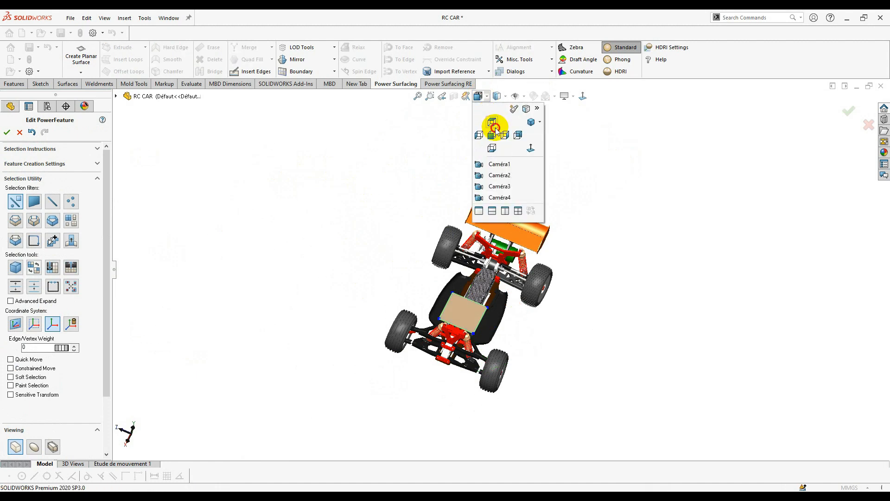
{"action": "left_click", "coordinate": [493, 125]}
{"action": "scroll", "coordinate": [576, 299], "scroll_direction": "down", "scroll_amount": 3}
{"action": "scroll", "coordinate": [619, 264], "scroll_direction": "up", "scroll_amount": 3}
{"action": "scroll", "coordinate": [699, 239], "scroll_direction": "down", "scroll_amount": 5}
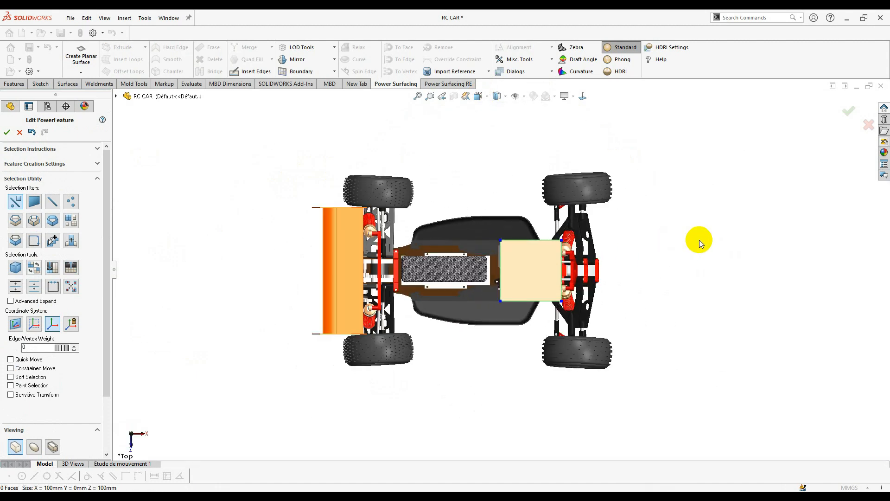
{"action": "scroll", "coordinate": [549, 355], "scroll_direction": "up", "scroll_amount": 2}
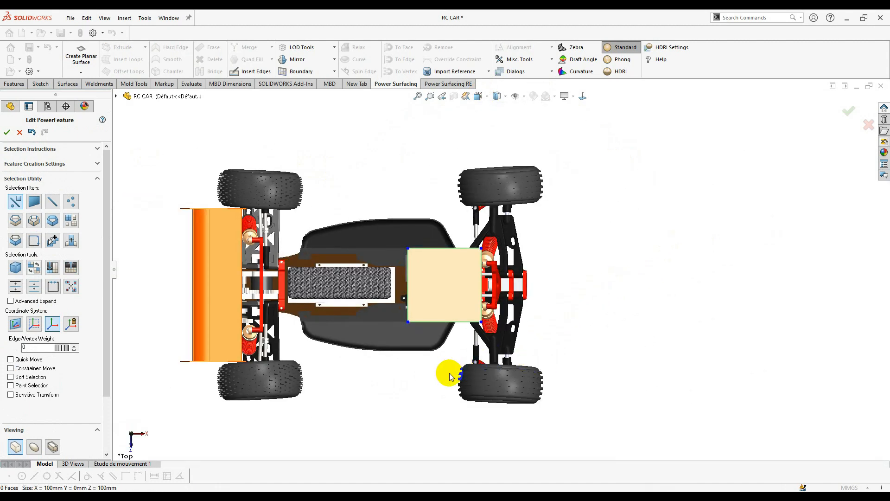
{"action": "middle_click_drag", "start_coordinate": [437, 380], "coordinate": [463, 232]}
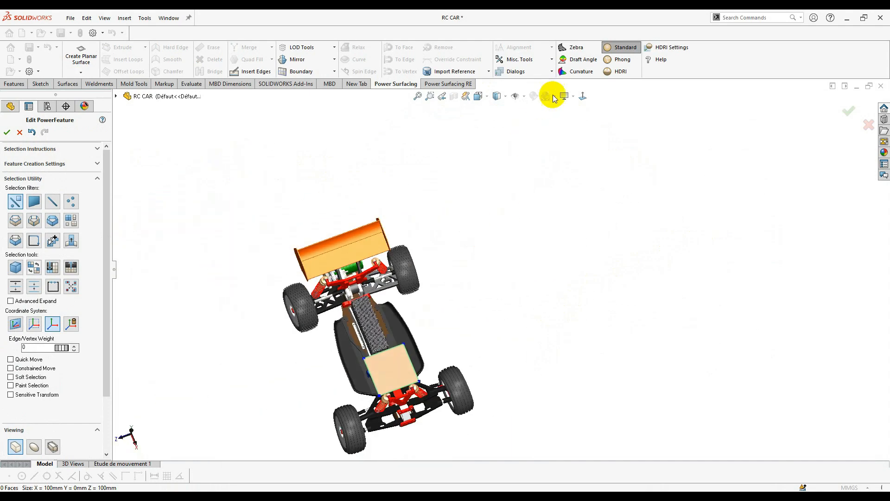
{"action": "left_click", "coordinate": [584, 98]}
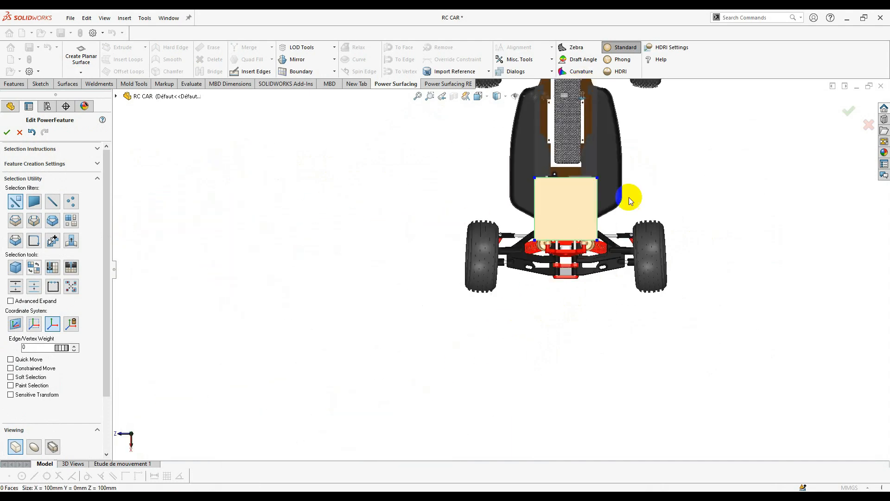
{"action": "left_click", "coordinate": [440, 291]}
- Slide the face toward the front suspension and extrude its bottom edge into a new face
{"action": "left_click", "coordinate": [421, 316]}
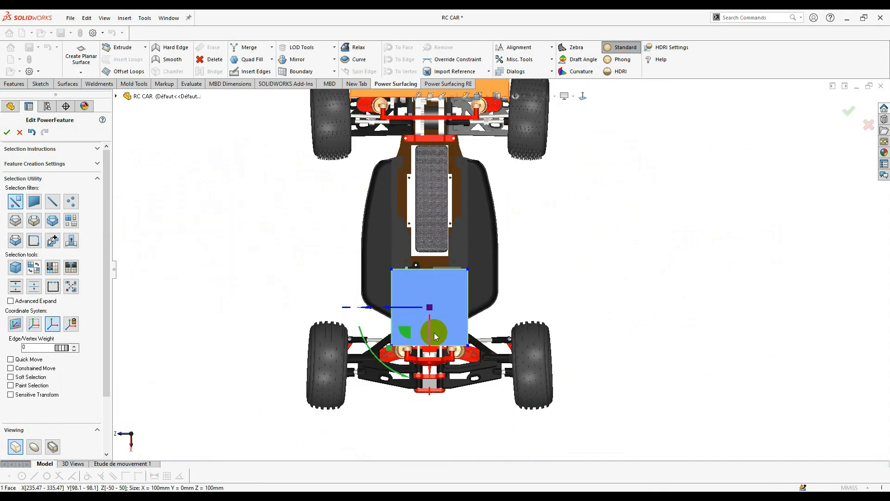
{"action": "scroll", "coordinate": [419, 304], "scroll_direction": "down", "scroll_amount": 2}
{"action": "left_click_drag", "start_coordinate": [426, 297], "coordinate": [482, 320]}
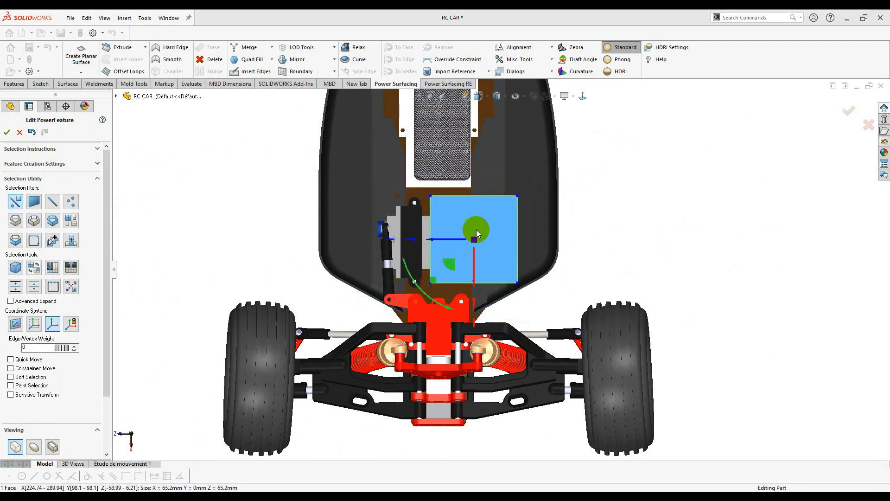
{"action": "left_click_drag", "start_coordinate": [452, 264], "coordinate": [451, 430]}
{"action": "left_click", "coordinate": [484, 315]}
{"action": "scroll", "coordinate": [459, 366], "scroll_direction": "up", "scroll_amount": 2}
- Select all three faces of the strip and shift them sideways over the chassis
{"action": "left_click", "coordinate": [485, 301]}
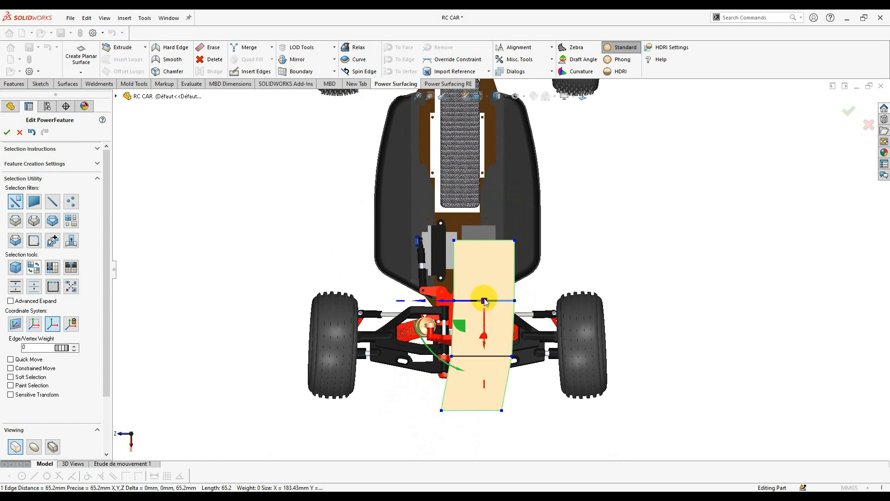
{"action": "left_click", "coordinate": [495, 269]}
{"action": "left_click", "coordinate": [488, 314], "text": "ctrl"}
{"action": "left_click", "coordinate": [478, 371], "text": "ctrl"}
{"action": "left_click_drag", "start_coordinate": [471, 327], "coordinate": [496, 336]}
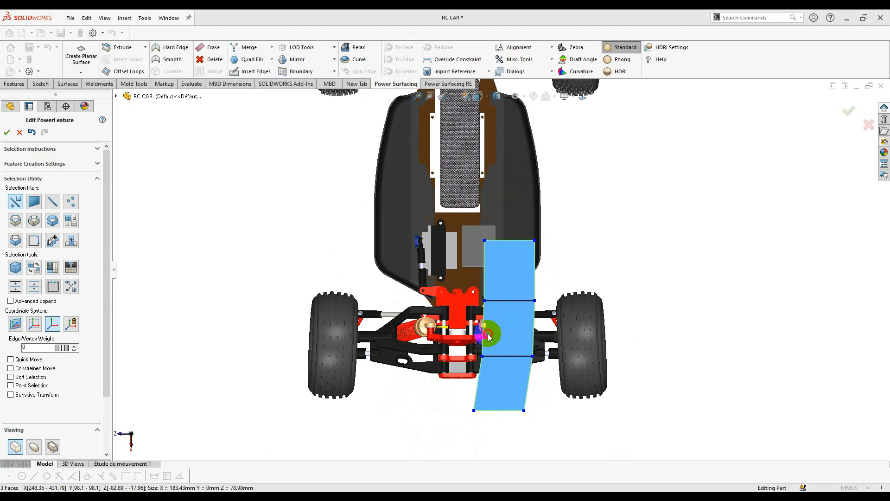
{"action": "scroll", "coordinate": [489, 336], "scroll_direction": "down", "scroll_amount": 5}
- Extrude the strip's left-side edges into a second column of faces
{"action": "right_click", "coordinate": [474, 216]}
{"action": "right_click", "coordinate": [478, 202]}
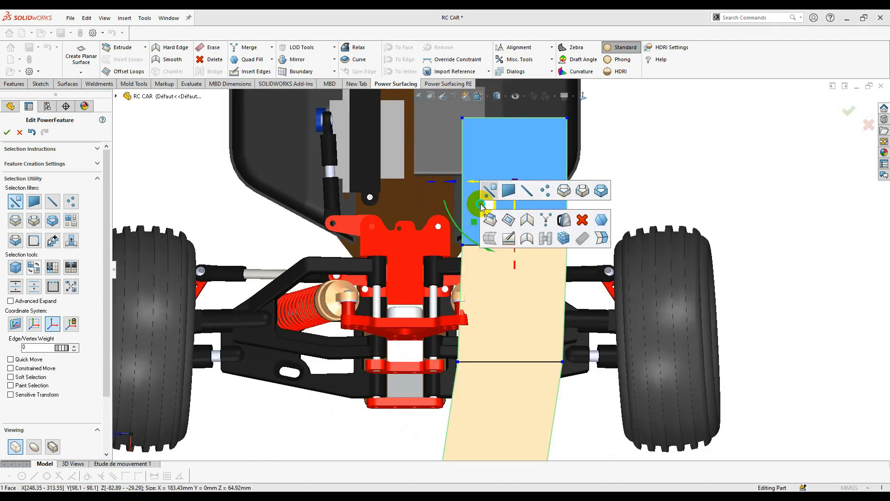
{"action": "left_click", "coordinate": [489, 186]}
{"action": "left_click", "coordinate": [466, 199]}
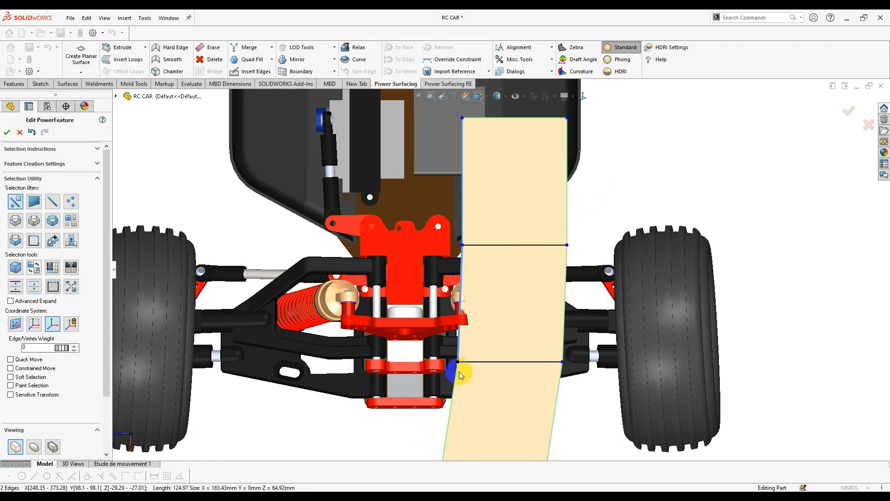
{"action": "scroll", "coordinate": [457, 386], "scroll_direction": "up", "scroll_amount": 3}
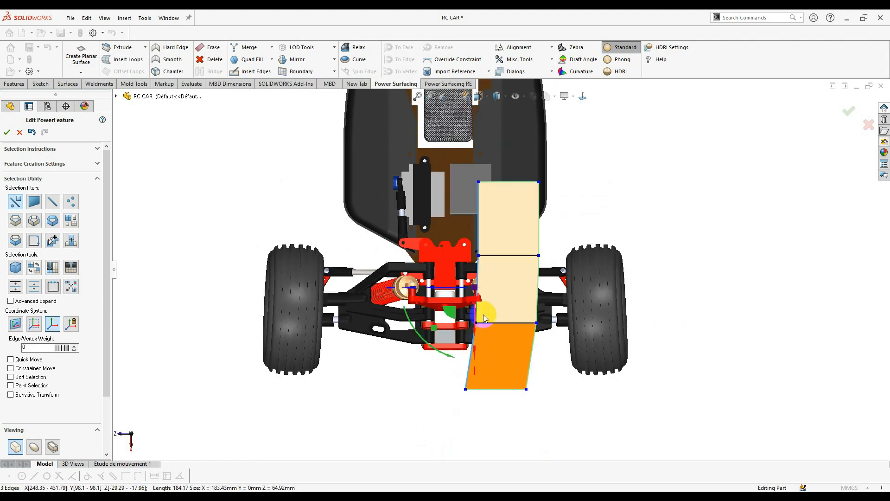
{"action": "left_click_drag", "start_coordinate": [452, 290], "coordinate": [410, 291]}
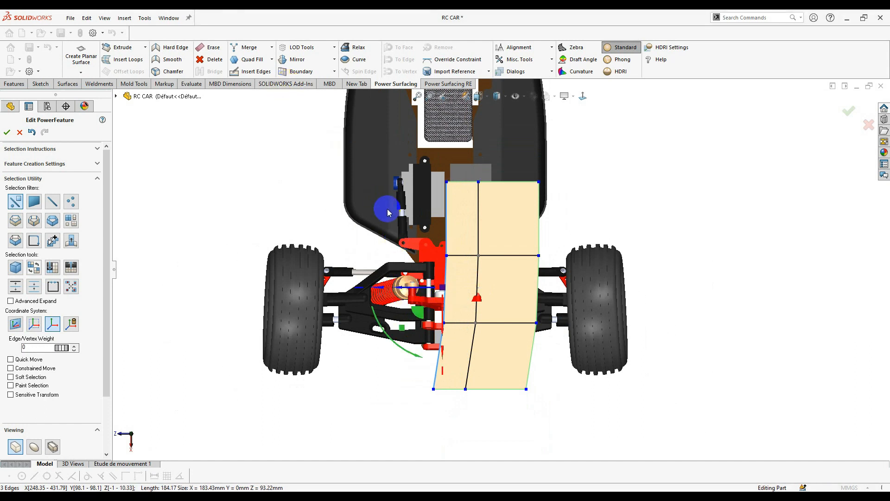
- Snap the selected inner edges onto Plan de droite with Alignment > Snap To Plane
{"action": "left_click", "coordinate": [116, 98]}
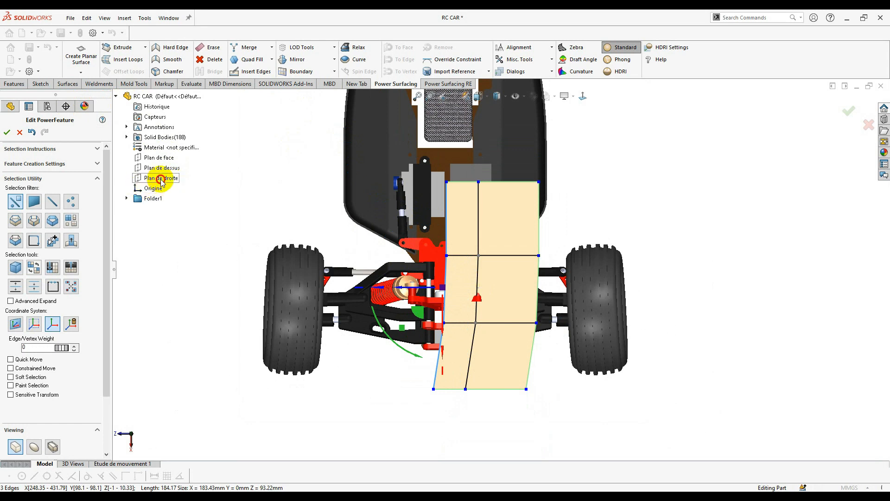
{"action": "left_click", "coordinate": [362, 239]}
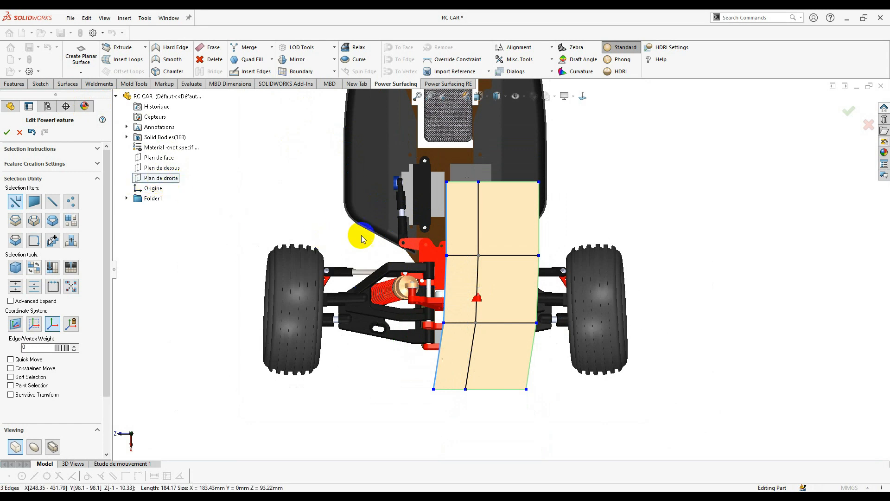
{"action": "left_click", "coordinate": [533, 59]}
{"action": "left_click", "coordinate": [509, 44]}
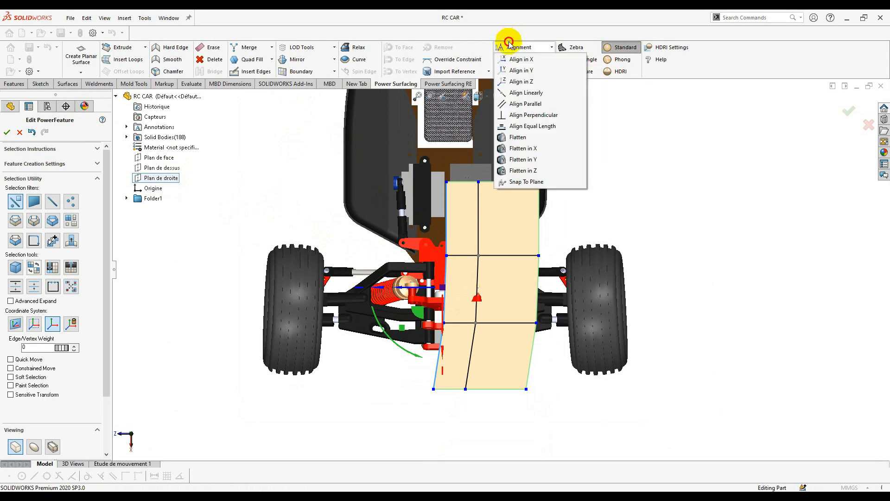
{"action": "left_click", "coordinate": [530, 182]}
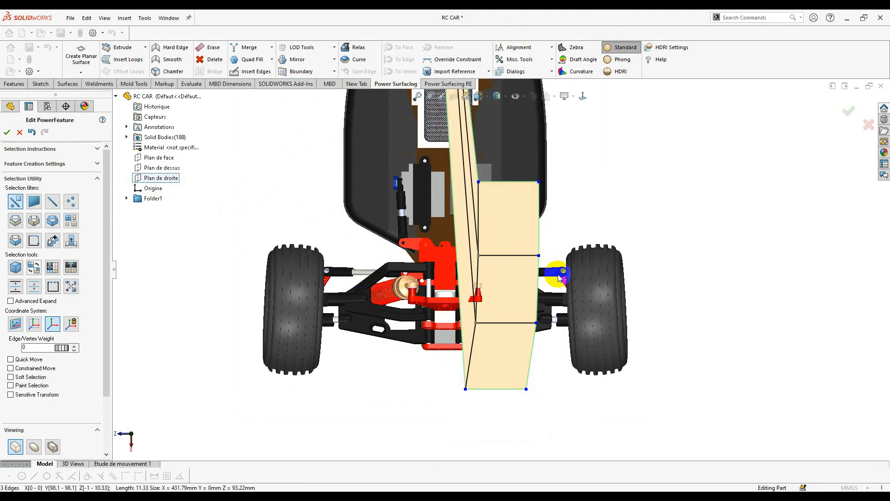
{"action": "scroll", "coordinate": [508, 216], "scroll_direction": "up", "scroll_amount": 3}
{"action": "scroll", "coordinate": [554, 194], "scroll_direction": "up", "scroll_amount": 2}
{"action": "scroll", "coordinate": [549, 226], "scroll_direction": "down", "scroll_amount": 4}
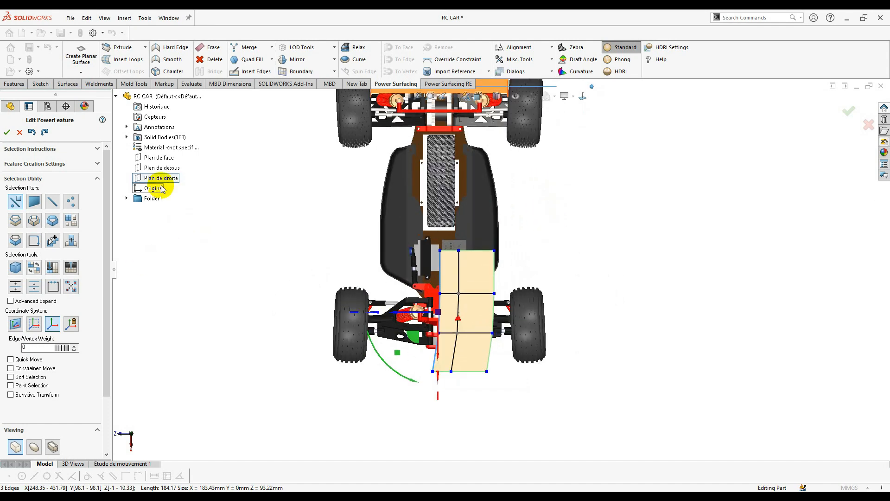
- Align the inner cage edges on one axis using Alignment > Align in X, with the front plane as reference
{"action": "left_click", "coordinate": [172, 170]}
{"action": "left_click", "coordinate": [157, 158]}
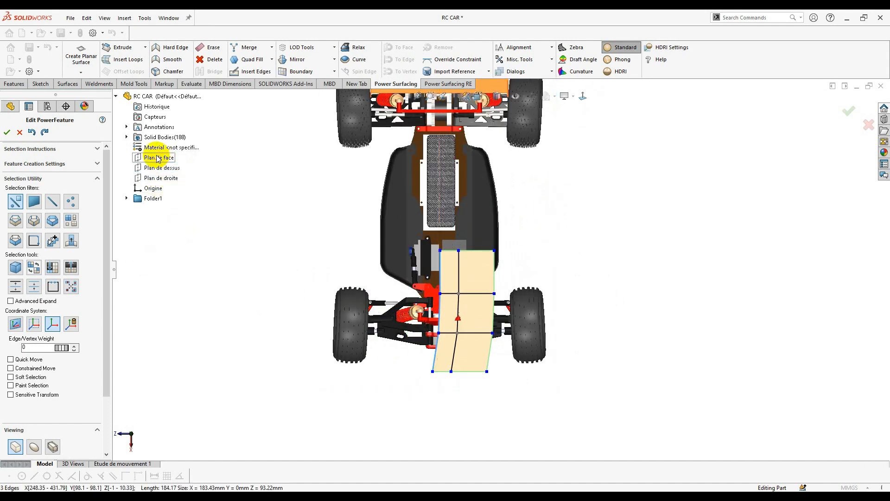
{"action": "left_click", "coordinate": [147, 158]}
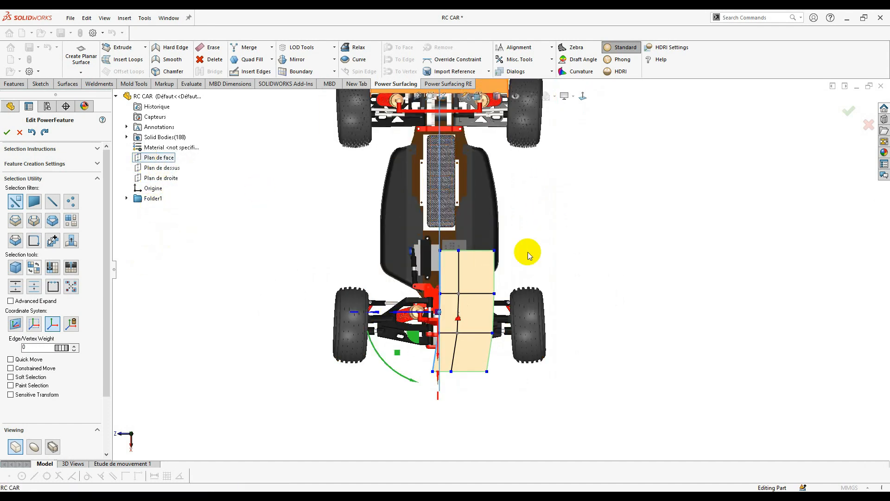
{"action": "left_click", "coordinate": [542, 82]}
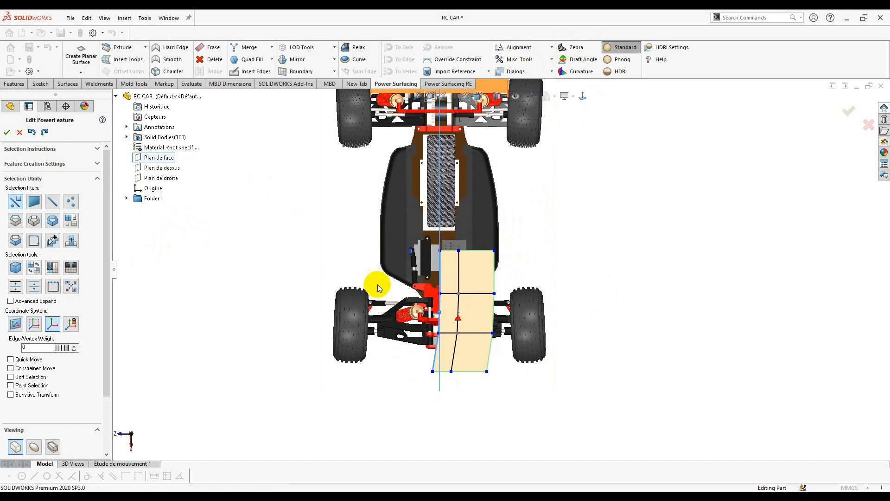
{"action": "left_click", "coordinate": [528, 59]}
{"action": "left_click", "coordinate": [528, 47]}
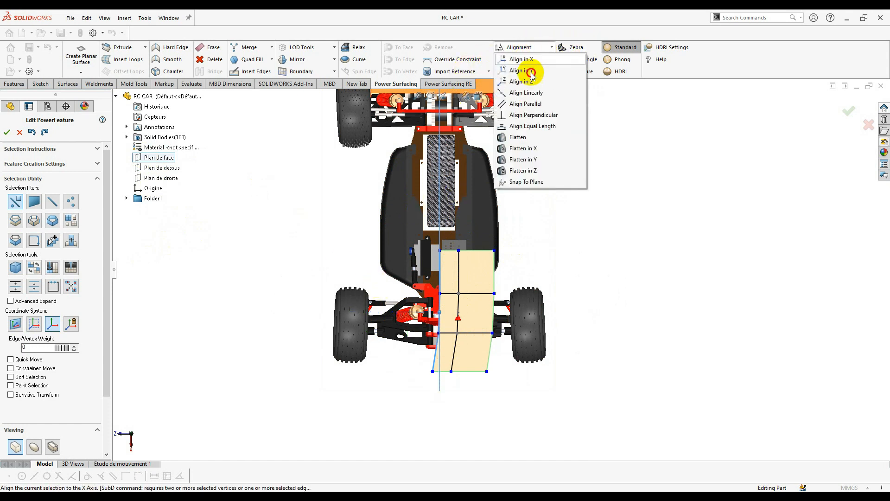
{"action": "left_click", "coordinate": [547, 180]}
- Zoom in and select the inner edge of the middle face
{"action": "left_click", "coordinate": [583, 266]}
{"action": "scroll", "coordinate": [417, 328], "scroll_direction": "down", "scroll_amount": 6}
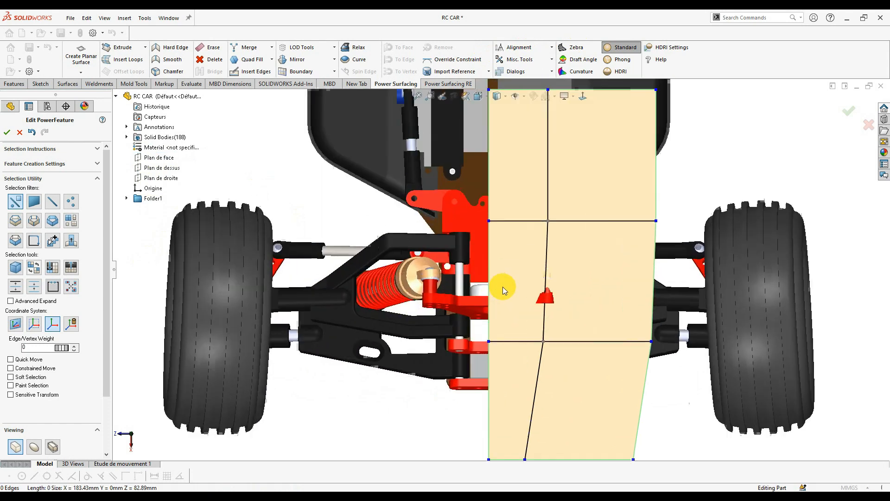
{"action": "scroll", "coordinate": [579, 288], "scroll_direction": "up", "scroll_amount": 1}
{"action": "scroll", "coordinate": [582, 289], "scroll_direction": "down", "scroll_amount": 6}
{"action": "scroll", "coordinate": [402, 275], "scroll_direction": "up", "scroll_amount": 5}
{"action": "scroll", "coordinate": [498, 273], "scroll_direction": "up", "scroll_amount": 1}
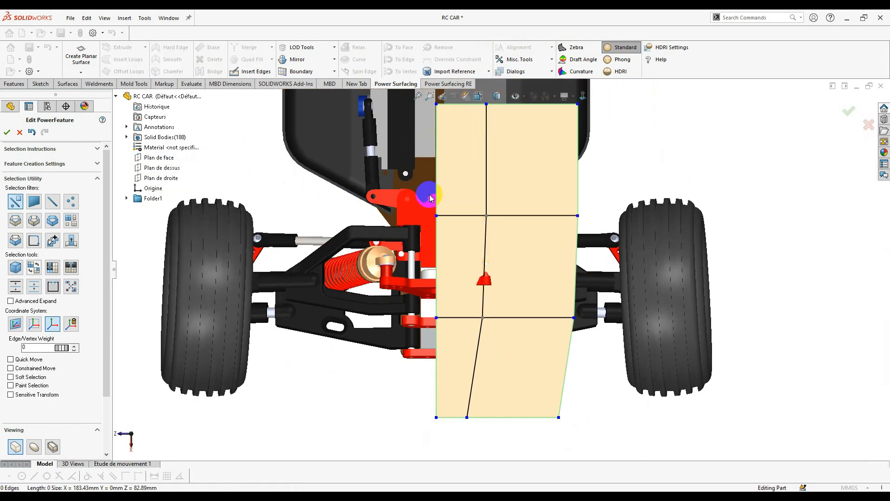
{"action": "left_click", "coordinate": [437, 179]}
{"action": "left_click", "coordinate": [437, 297]}
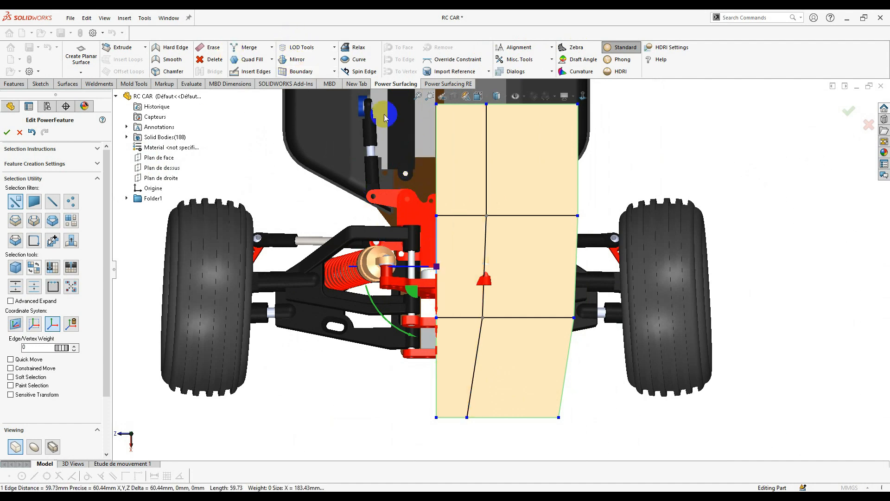
- Mirror the half cage into a full-width body and extend its bottom edge further down
{"action": "left_click", "coordinate": [306, 60]}
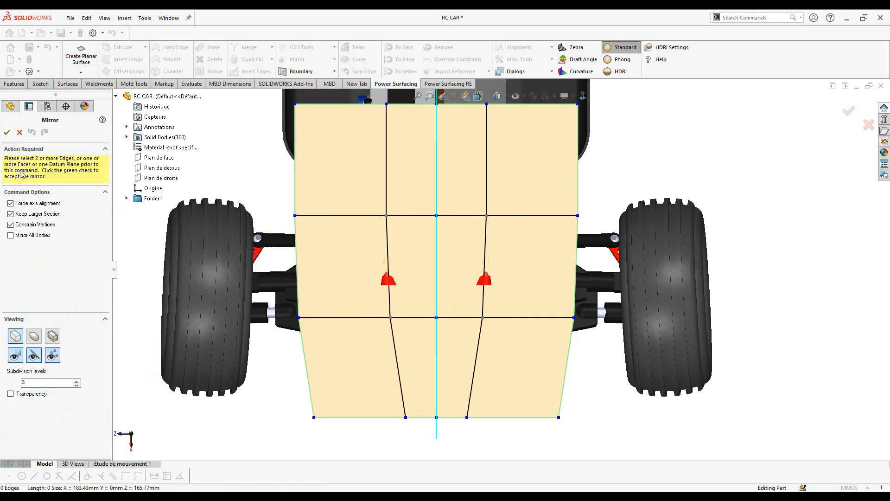
{"action": "left_click", "coordinate": [7, 133]}
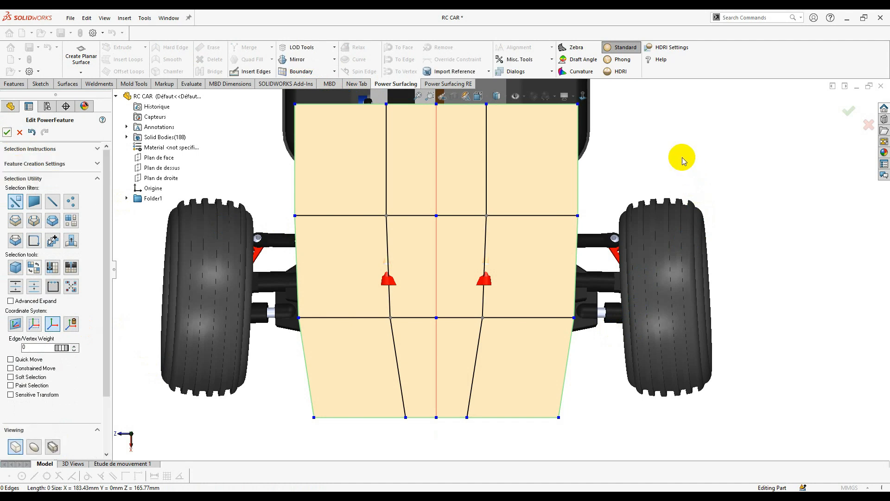
{"action": "left_click", "coordinate": [525, 407]}
{"action": "left_click", "coordinate": [457, 417]}
{"action": "scroll", "coordinate": [468, 409], "scroll_direction": "up", "scroll_amount": 2}
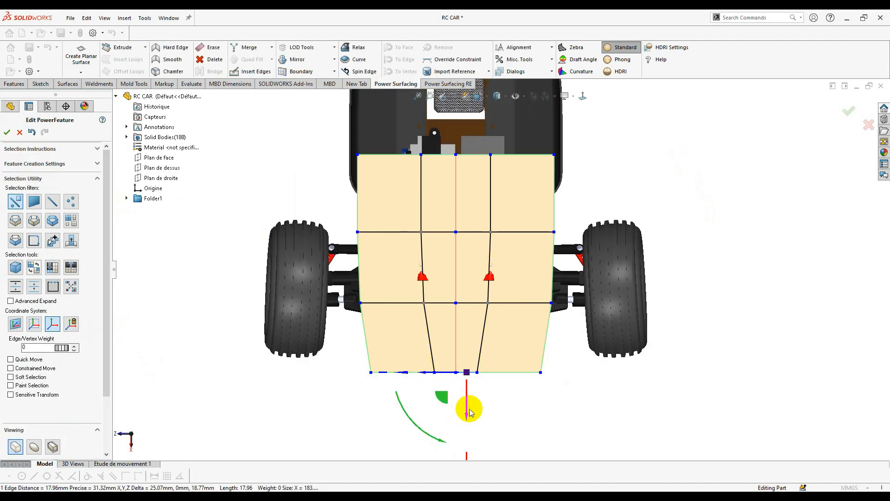
{"action": "mouse_move", "coordinate": [468, 410]}
{"action": "left_mouse_down"}
{"action": "mouse_move", "coordinate": [463, 437]}
{"action": "mouse_move", "coordinate": [478, 433]}
{"action": "mouse_move", "coordinate": [456, 407]}
{"action": "left_mouse_up"}
{"action": "left_click", "coordinate": [516, 413]}
- Line up a vertex with the bottom middle vertex to taper the nose, then view it at an angle
{"action": "left_click", "coordinate": [602, 445]}
{"action": "scroll", "coordinate": [497, 273], "scroll_direction": "down", "scroll_amount": 3}
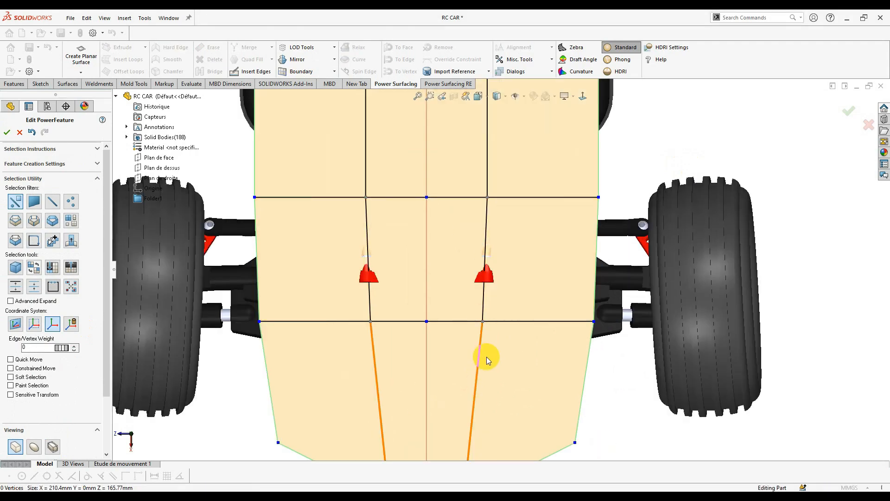
{"action": "middle_click_drag", "start_coordinate": [486, 357], "coordinate": [415, 222]}
{"action": "scroll", "coordinate": [505, 250], "scroll_direction": "up", "scroll_amount": 5}
{"action": "scroll", "coordinate": [515, 313], "scroll_direction": "down", "scroll_amount": 4}
{"action": "scroll", "coordinate": [531, 306], "scroll_direction": "down", "scroll_amount": 2}
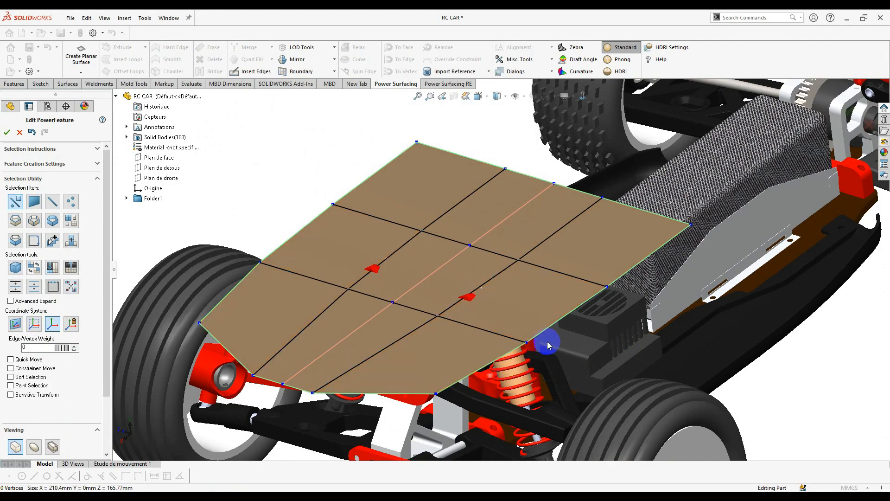
- In side view, lower the panel's three front vertices and nudge the nose-tip vertex up and back
{"action": "middle_click_drag", "start_coordinate": [506, 322], "coordinate": [506, 391]}
{"action": "scroll", "coordinate": [507, 387], "scroll_direction": "up", "scroll_amount": 3}
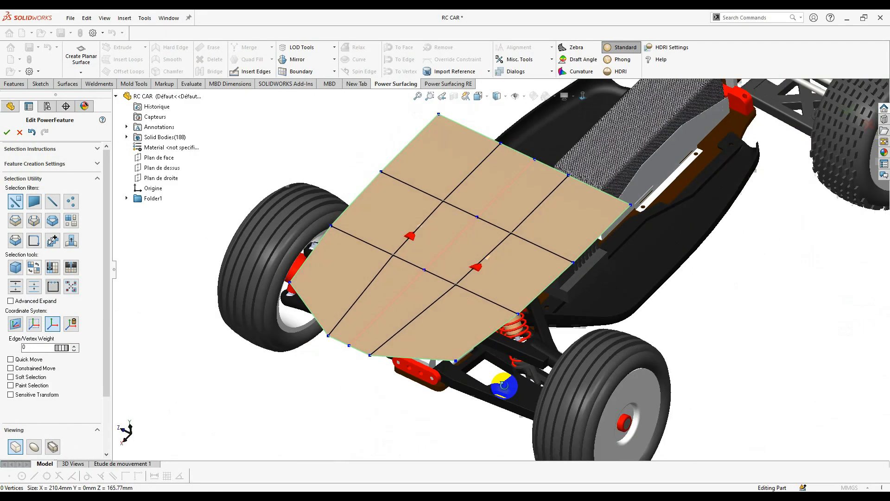
{"action": "middle_click_drag", "start_coordinate": [523, 302], "coordinate": [498, 210]}
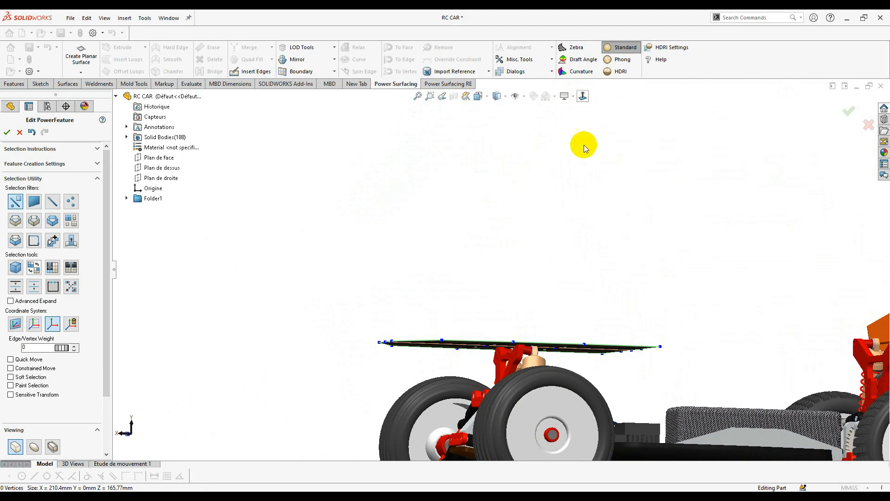
{"action": "scroll", "coordinate": [398, 305], "scroll_direction": "down", "scroll_amount": 4}
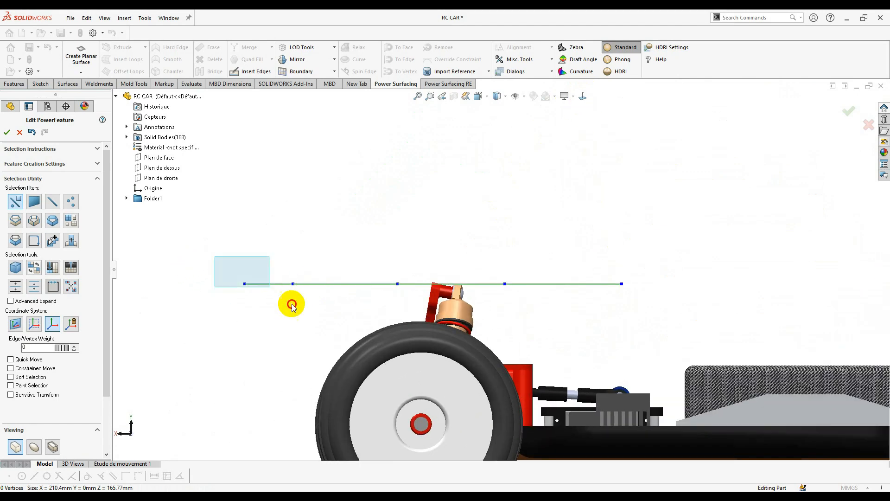
{"action": "left_click_drag", "start_coordinate": [292, 304], "coordinate": [325, 335]}
{"action": "scroll", "coordinate": [296, 316], "scroll_direction": "up", "scroll_amount": 1}
{"action": "left_click_drag", "start_coordinate": [269, 261], "coordinate": [268, 300]}
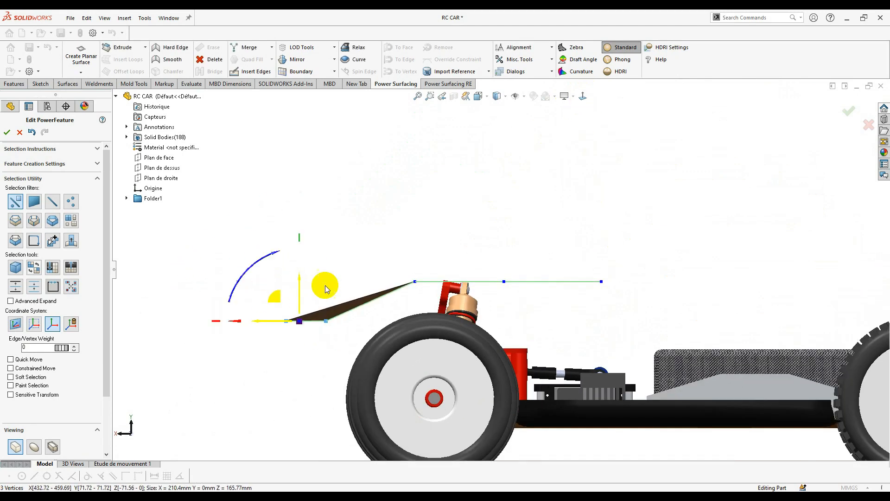
{"action": "left_click", "coordinate": [339, 291]}
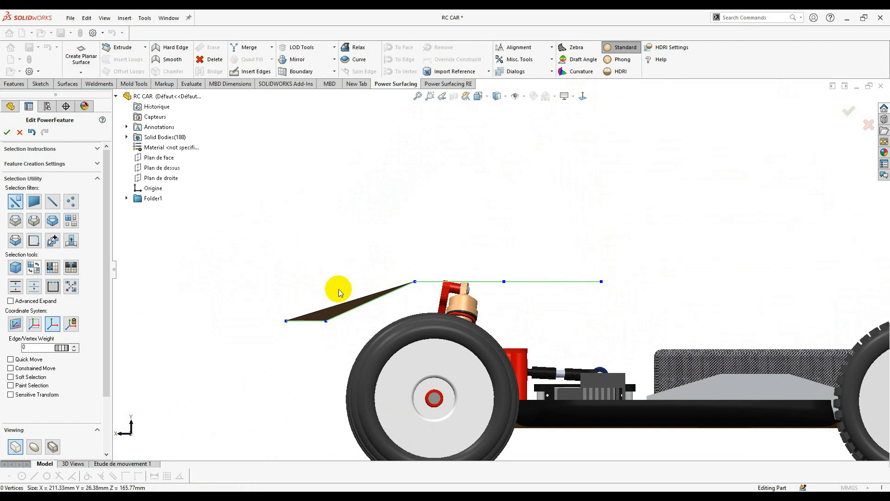
{"action": "left_click", "coordinate": [326, 322]}
{"action": "left_click_drag", "start_coordinate": [303, 302], "coordinate": [292, 295]}
- Tilt and lower the whole panel profile, then raise the front vertices again
{"action": "left_click_drag", "start_coordinate": [428, 295], "coordinate": [373, 275]}
{"action": "key", "text": "ctrl+a"}
{"action": "left_click_drag", "start_coordinate": [397, 238], "coordinate": [385, 258]}
{"action": "left_click_drag", "start_coordinate": [420, 265], "coordinate": [409, 284]}
{"action": "scroll", "coordinate": [371, 274], "scroll_direction": "up", "scroll_amount": 2}
{"action": "scroll", "coordinate": [612, 273], "scroll_direction": "down", "scroll_amount": 1}
{"action": "left_click_drag", "start_coordinate": [275, 363], "coordinate": [228, 317]}
{"action": "left_click_drag", "start_coordinate": [250, 318], "coordinate": [250, 305]}
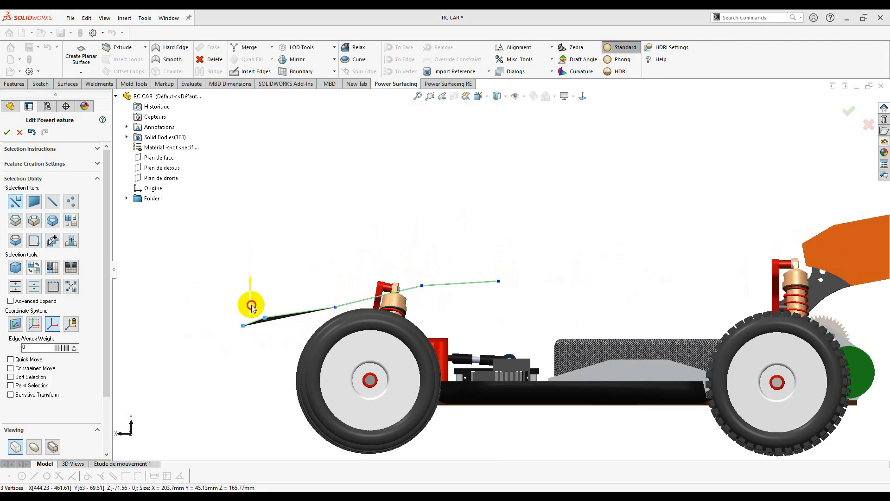
- Inspect the panel from front and oblique views, selecting its centre edge, right edge and a face
{"action": "key", "text": "ctrl+4"}
{"action": "scroll", "coordinate": [287, 297], "scroll_direction": "down", "scroll_amount": 4}
{"action": "left_click", "coordinate": [293, 312]}
{"action": "left_click", "coordinate": [485, 288]}
{"action": "scroll", "coordinate": [483, 280], "scroll_direction": "up", "scroll_amount": 3}
{"action": "middle_click_drag", "start_coordinate": [482, 280], "coordinate": [399, 287]}
{"action": "scroll", "coordinate": [383, 291], "scroll_direction": "down", "scroll_amount": 3}
{"action": "left_click", "coordinate": [384, 291]}
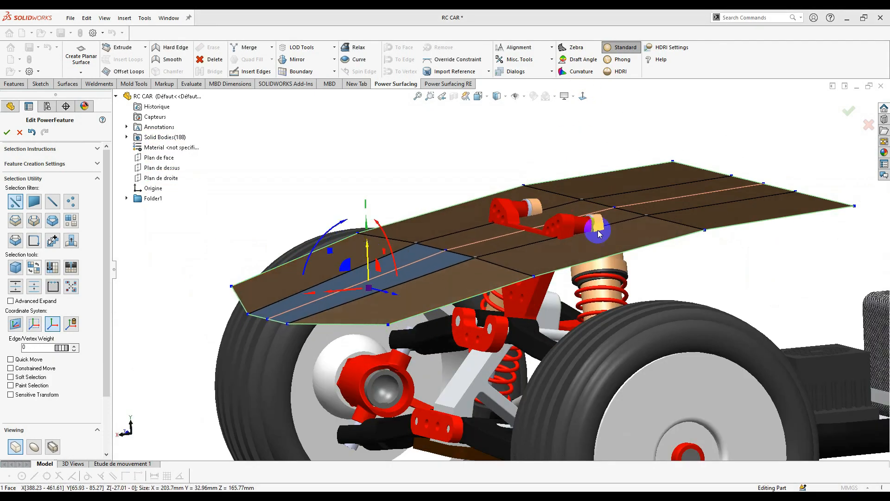
{"action": "scroll", "coordinate": [598, 232], "scroll_direction": "up", "scroll_amount": 5}
{"action": "middle_click_drag", "start_coordinate": [598, 232], "coordinate": [494, 221]}
{"action": "scroll", "coordinate": [619, 239], "scroll_direction": "down", "scroll_amount": 5}
- Stretch the panel's rear edge up and back into extra face rows reaching toward the rear wing
{"action": "left_click", "coordinate": [562, 210]}
{"action": "left_click", "coordinate": [542, 193], "text": "shift"}
{"action": "scroll", "coordinate": [558, 219], "scroll_direction": "up", "scroll_amount": 2}
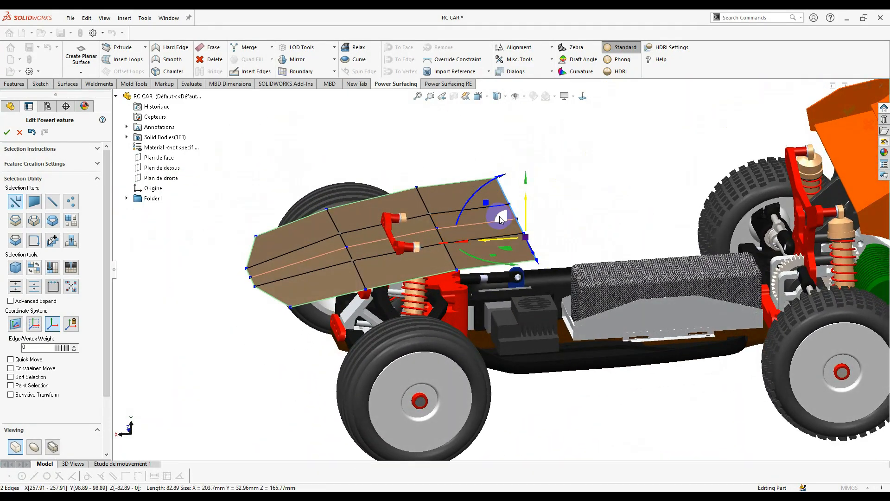
{"action": "left_click_drag", "start_coordinate": [500, 219], "coordinate": [791, 180]}
{"action": "middle_click_drag", "start_coordinate": [668, 222], "coordinate": [601, 118]}
{"action": "left_click", "coordinate": [585, 100]}
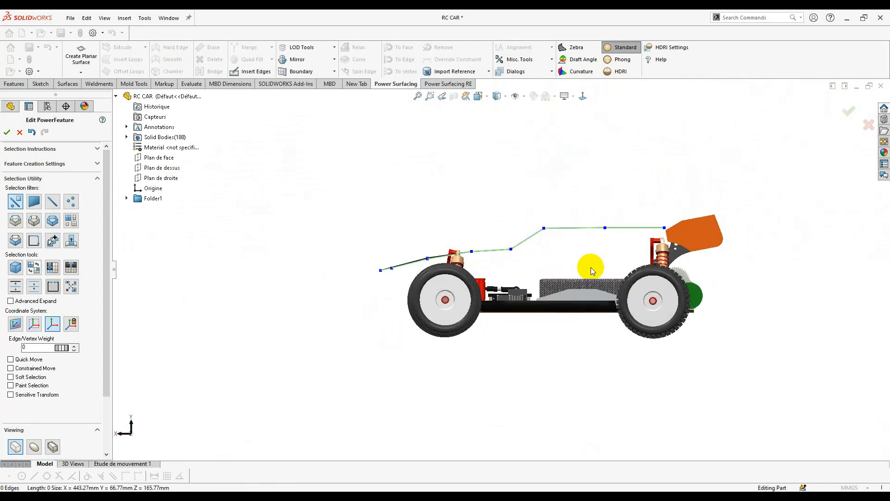
- Raise the cage's top rear edge and drop the rearmost vertex down toward the wing
{"action": "scroll", "coordinate": [591, 264], "scroll_direction": "down", "scroll_amount": 5}
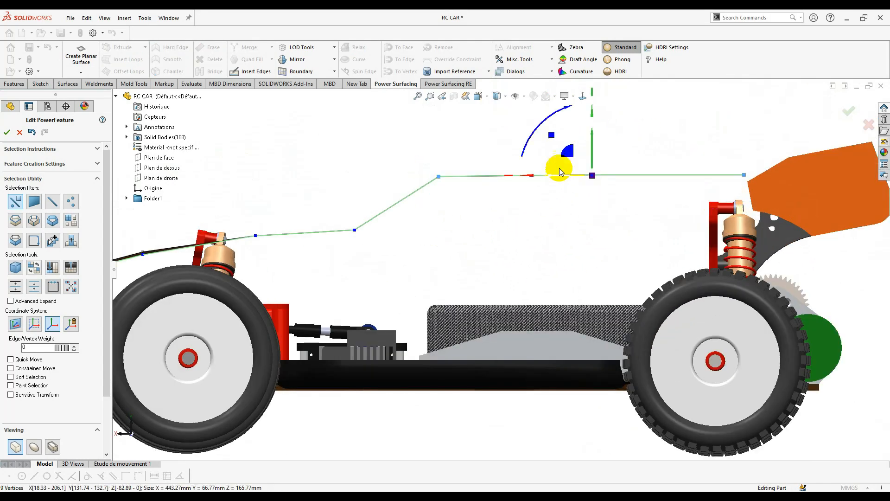
{"action": "left_click_drag", "start_coordinate": [595, 149], "coordinate": [596, 115]}
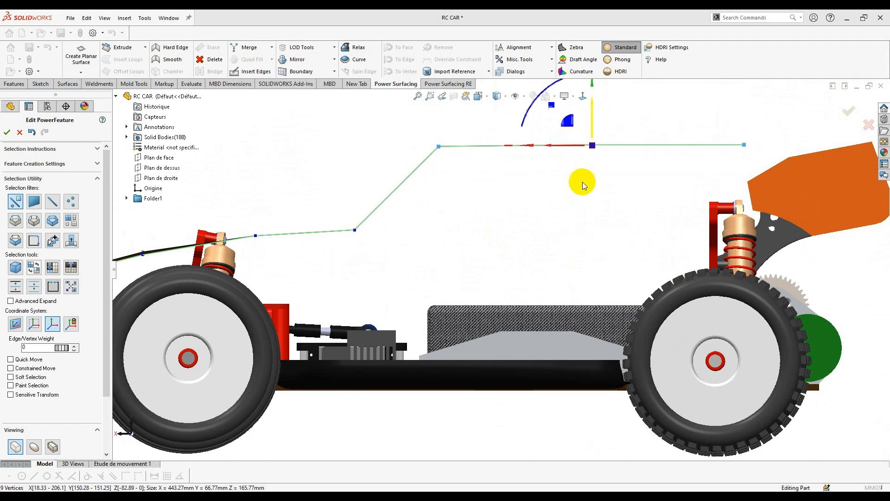
{"action": "left_click", "coordinate": [554, 213]}
{"action": "scroll", "coordinate": [554, 213], "scroll_direction": "up", "scroll_amount": 3}
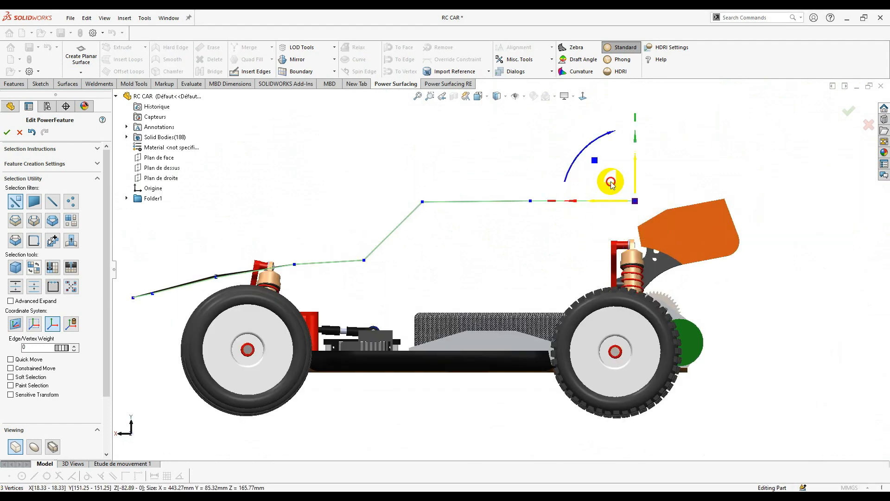
{"action": "left_click_drag", "start_coordinate": [611, 183], "coordinate": [602, 215]}
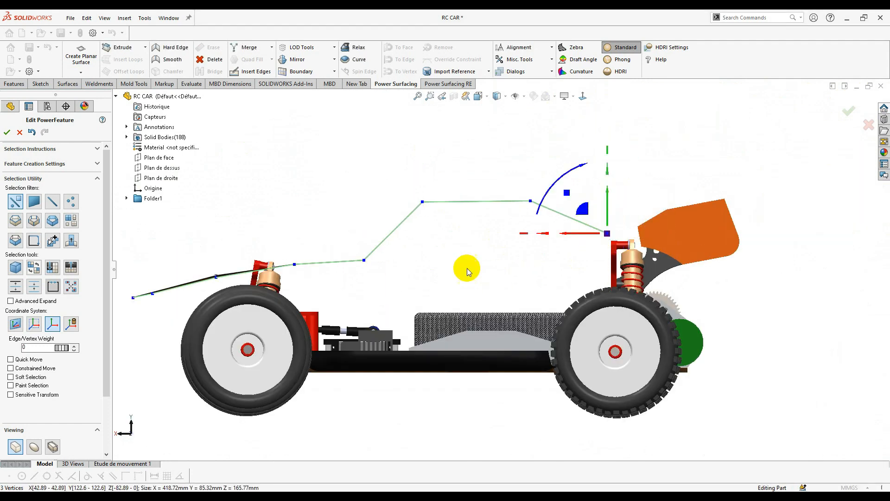
- Orbit below, behind and beside the rear section to check the humped body profile
{"action": "middle_click_drag", "start_coordinate": [465, 266], "coordinate": [418, 316]}
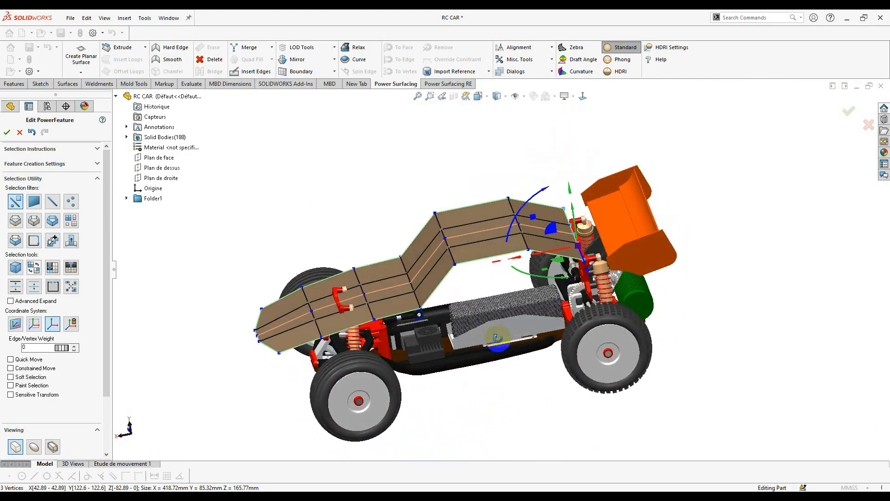
{"action": "scroll", "coordinate": [556, 291], "scroll_direction": "down", "scroll_amount": 5}
{"action": "middle_click_drag", "start_coordinate": [555, 254], "coordinate": [447, 214]}
{"action": "middle_click_drag", "start_coordinate": [551, 290], "coordinate": [487, 263]}
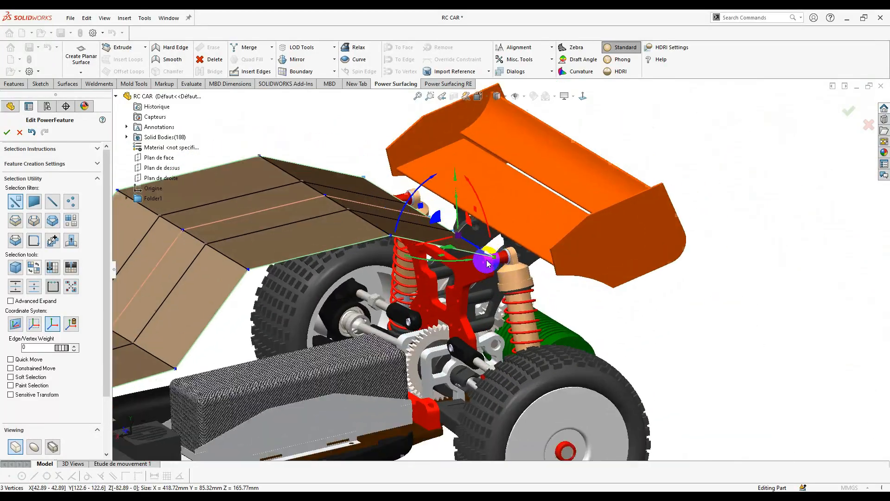
{"action": "middle_click_drag", "start_coordinate": [464, 219], "coordinate": [435, 232]}
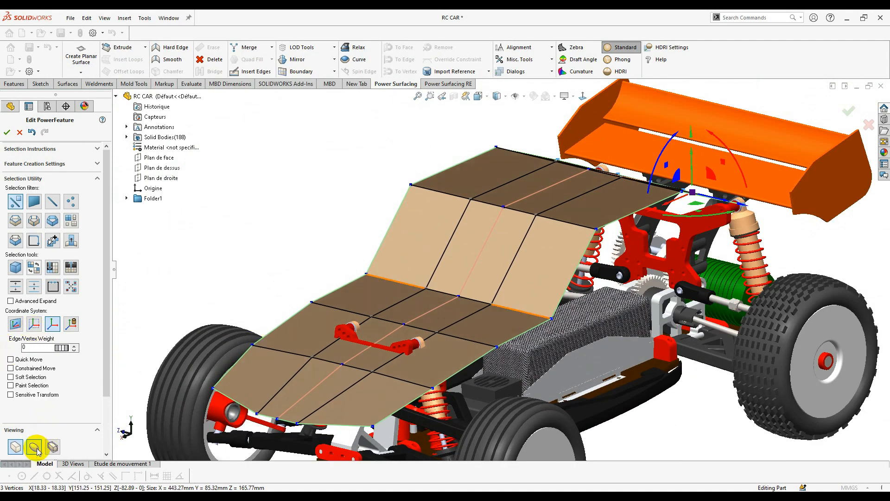
- Show the smoothed surface and crease a body edge with weight 4
{"action": "left_click", "coordinate": [34, 446]}
{"action": "middle_click_drag", "start_coordinate": [489, 305], "coordinate": [477, 360]}
{"action": "scroll", "coordinate": [465, 264], "scroll_direction": "down", "scroll_amount": 3}
{"action": "left_click", "coordinate": [446, 321]}
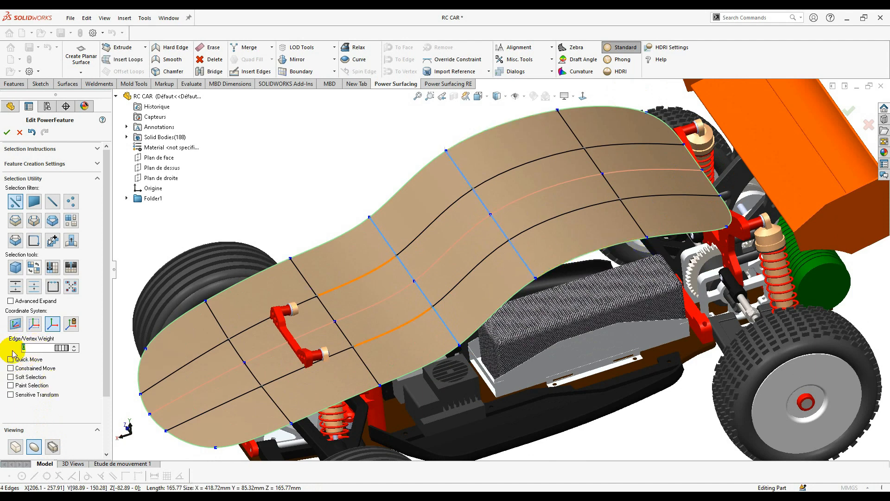
{"action": "type", "text": "44"}
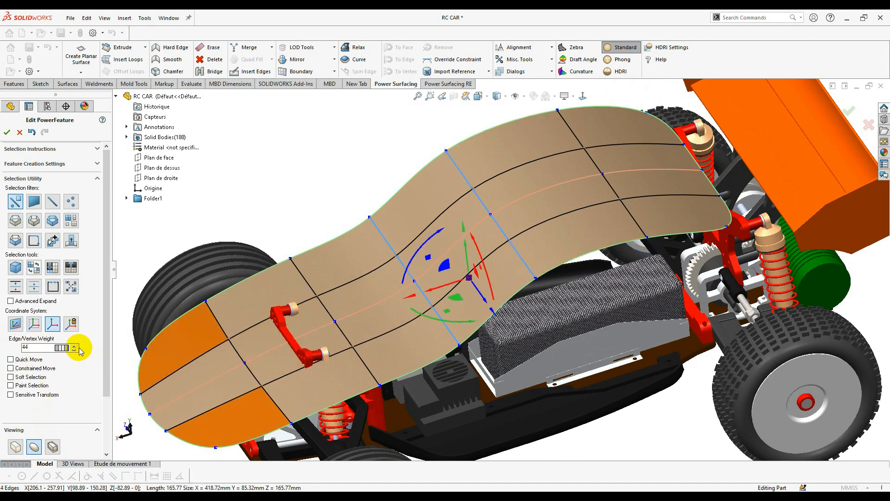
{"action": "left_click", "coordinate": [344, 165]}
{"action": "scroll", "coordinate": [344, 164], "scroll_direction": "up", "scroll_amount": 2}
{"action": "mouse_move", "coordinate": [344, 164]}
{"action": "middle_mouse_down"}
{"action": "mouse_move", "coordinate": [340, 144]}
{"action": "mouse_move", "coordinate": [457, 169]}
{"action": "mouse_move", "coordinate": [370, 145]}
{"action": "mouse_move", "coordinate": [357, 161]}
{"action": "middle_mouse_up"}
{"action": "scroll", "coordinate": [467, 306], "scroll_direction": "down", "scroll_amount": 3}
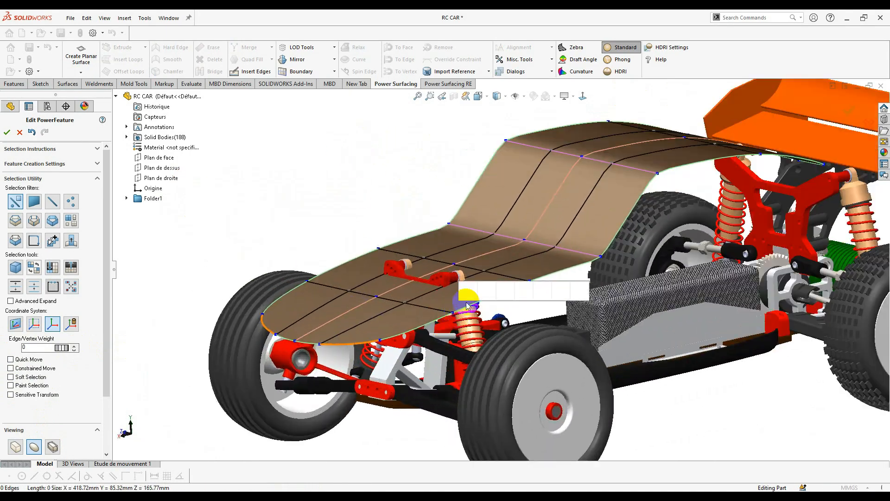
{"action": "scroll", "coordinate": [654, 227], "scroll_direction": "up", "scroll_amount": 3}
{"action": "scroll", "coordinate": [654, 229], "scroll_direction": "down", "scroll_amount": 3}
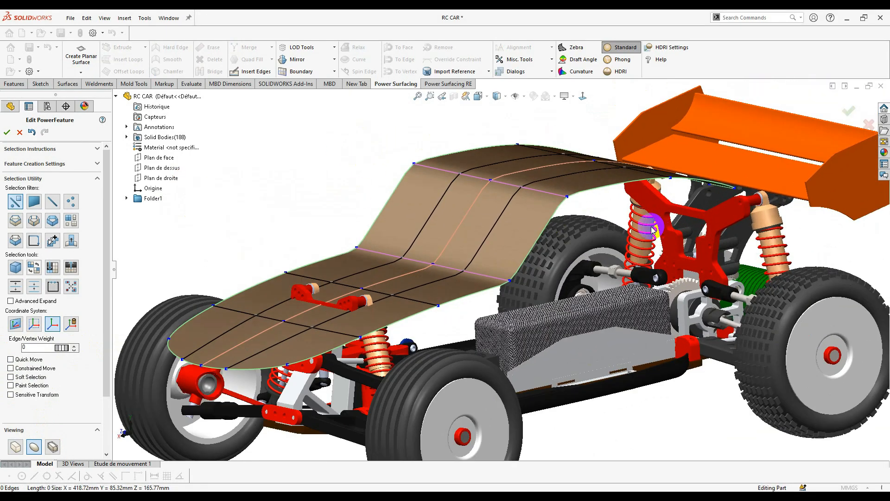
- From the side view, lower the selected vertices along the body profile
{"action": "key", "text": "space"}
{"action": "left_click", "coordinate": [537, 237]}
{"action": "scroll", "coordinate": [540, 232], "scroll_direction": "down", "scroll_amount": 3}
{"action": "left_click_drag", "start_coordinate": [644, 201], "coordinate": [695, 236]}
{"action": "left_click_drag", "start_coordinate": [670, 171], "coordinate": [670, 187]}
{"action": "scroll", "coordinate": [606, 239], "scroll_direction": "up", "scroll_amount": 2}
{"action": "middle_click_drag", "start_coordinate": [488, 297], "coordinate": [533, 278]}
{"action": "scroll", "coordinate": [654, 231], "scroll_direction": "down", "scroll_amount": 2}
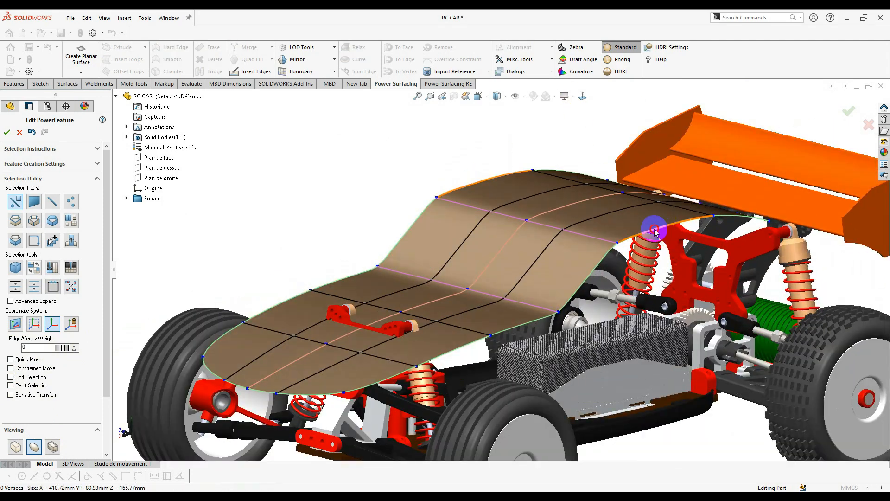
- Extrude the outer boundary edges and drag them down into panels over the chassis sides
{"action": "left_click", "coordinate": [654, 231]}
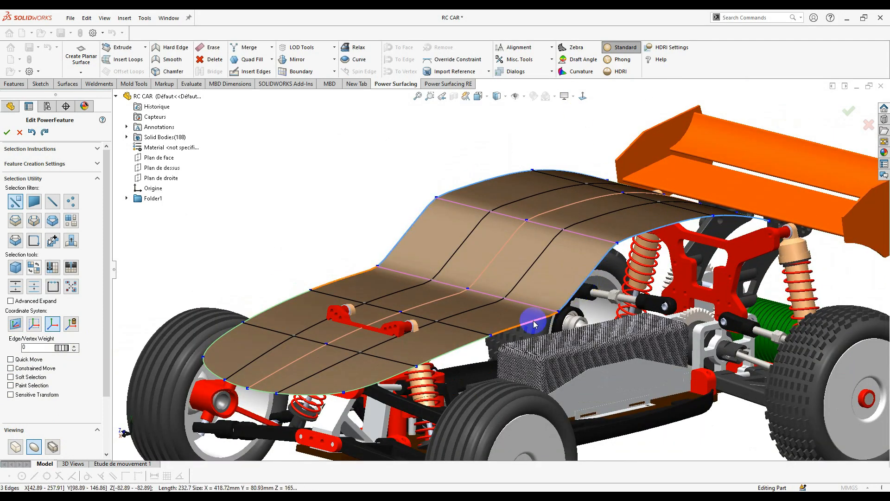
{"action": "key", "text": "Escape"}
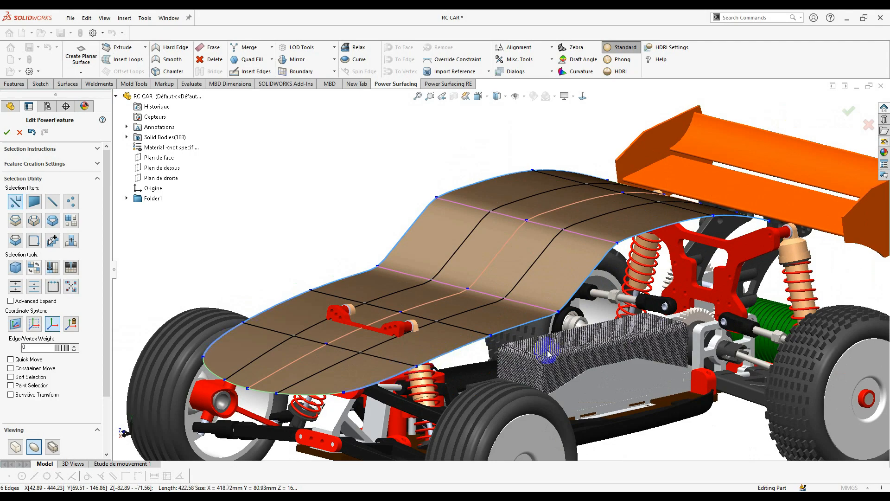
{"action": "middle_click_drag", "start_coordinate": [653, 296], "coordinate": [603, 306]}
{"action": "left_click_drag", "start_coordinate": [577, 288], "coordinate": [595, 328]}
{"action": "scroll", "coordinate": [567, 302], "scroll_direction": "up", "scroll_amount": 2}
{"action": "middle_click_drag", "start_coordinate": [523, 282], "coordinate": [463, 241]}
{"action": "scroll", "coordinate": [622, 217], "scroll_direction": "up", "scroll_amount": 3}
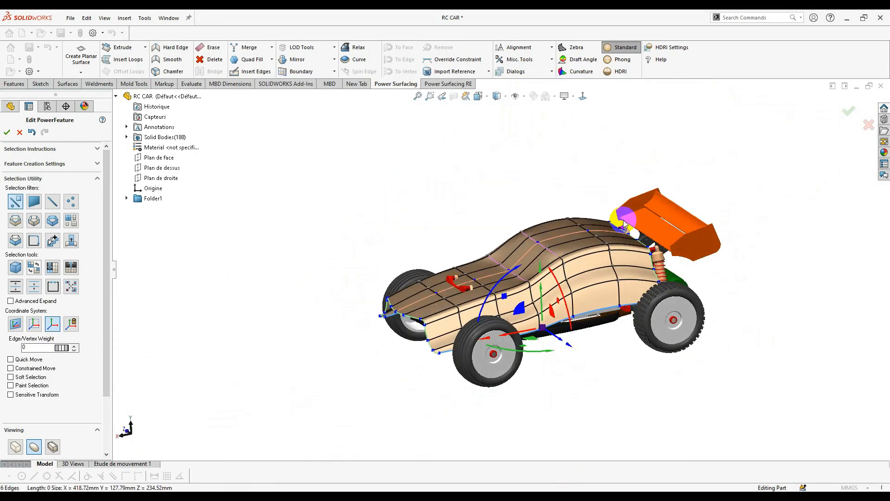
- Set the selected hood edge's crease weight to 12
{"action": "scroll", "coordinate": [622, 216], "scroll_direction": "down", "scroll_amount": 5}
{"action": "middle_click_drag", "start_coordinate": [602, 213], "coordinate": [563, 205]}
{"action": "left_click_drag", "start_coordinate": [29, 348], "coordinate": [1, 345]}
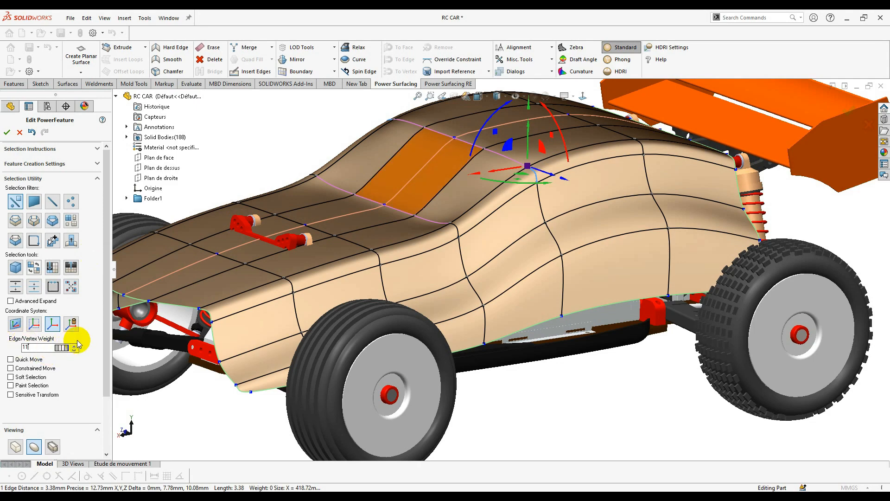
{"action": "left_click", "coordinate": [75, 345]}
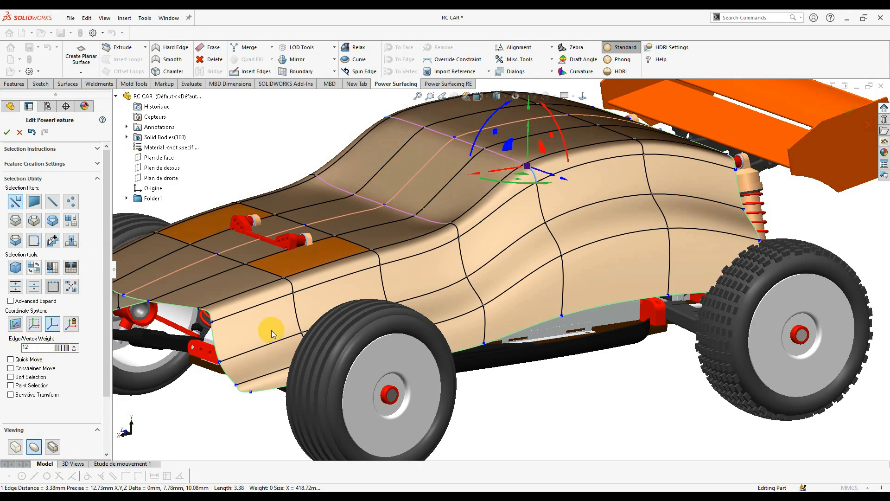
{"action": "left_click", "coordinate": [651, 397]}
- Crease a cabin-side edge at weight 12 and nudge the cabin corner vertex
{"action": "scroll", "coordinate": [591, 298], "scroll_direction": "up", "scroll_amount": 1}
{"action": "mouse_move", "coordinate": [590, 298]}
{"action": "middle_mouse_down"}
{"action": "mouse_move", "coordinate": [663, 305]}
{"action": "mouse_move", "coordinate": [592, 280]}
{"action": "middle_mouse_up"}
{"action": "scroll", "coordinate": [515, 216], "scroll_direction": "down", "scroll_amount": 3}
{"action": "left_click", "coordinate": [474, 272]}
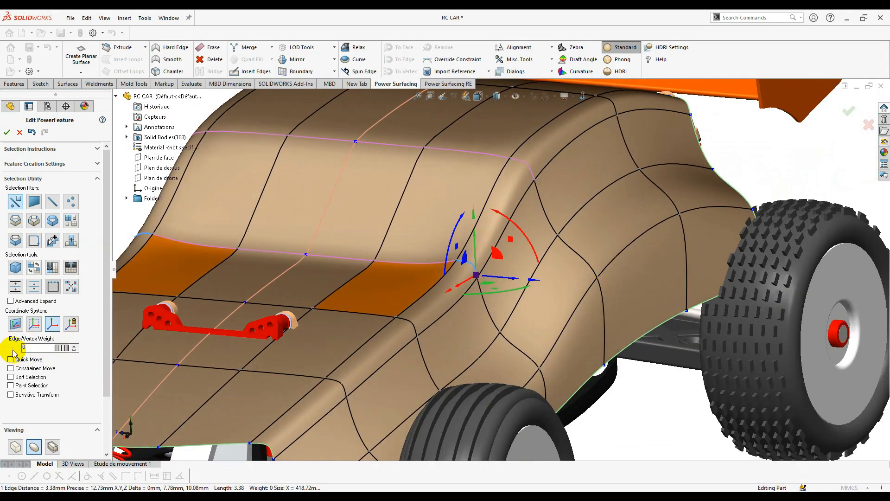
{"action": "left_click_drag", "start_coordinate": [69, 346], "coordinate": [73, 349]}
{"action": "left_click", "coordinate": [666, 424]}
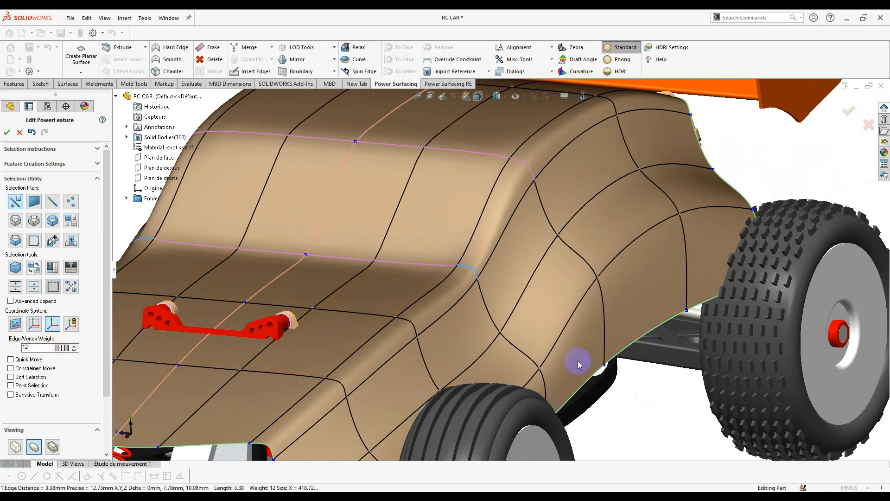
{"action": "left_click", "coordinate": [481, 281]}
{"action": "middle_click_drag", "start_coordinate": [508, 274], "coordinate": [508, 264]}
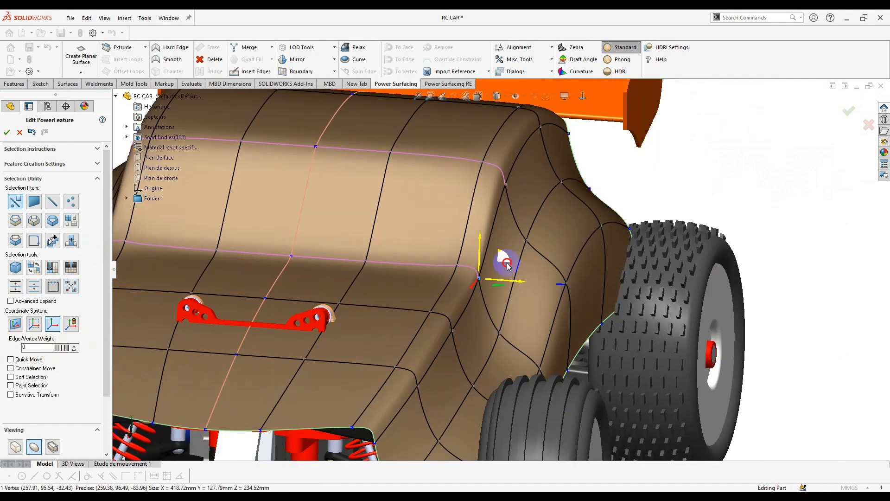
{"action": "left_click", "coordinate": [578, 365]}
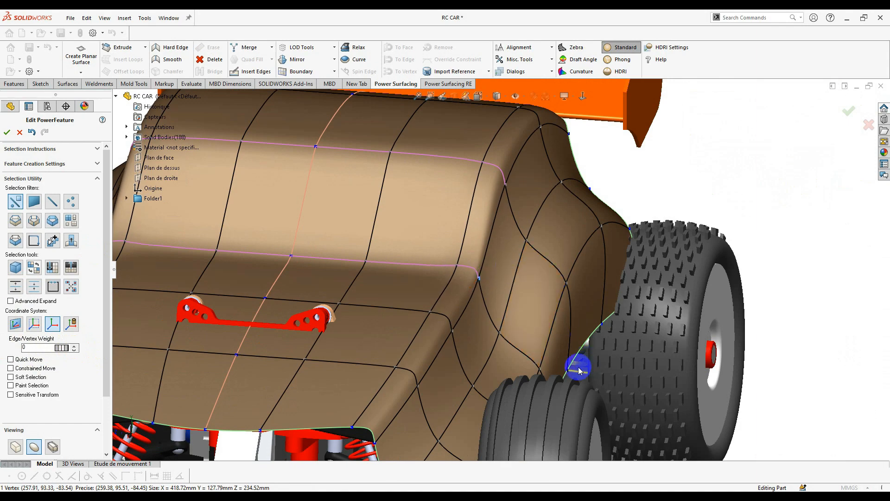
- Select a side edge of the body and review it from a three-quarter view
{"action": "left_click", "coordinate": [552, 328]}
{"action": "middle_click_drag", "start_coordinate": [552, 327], "coordinate": [469, 342]}
{"action": "scroll", "coordinate": [470, 341], "scroll_direction": "up", "scroll_amount": 3}
{"action": "middle_click_drag", "start_coordinate": [581, 359], "coordinate": [561, 371]}
{"action": "left_click", "coordinate": [598, 386]}
{"action": "scroll", "coordinate": [534, 325], "scroll_direction": "up", "scroll_amount": 4}
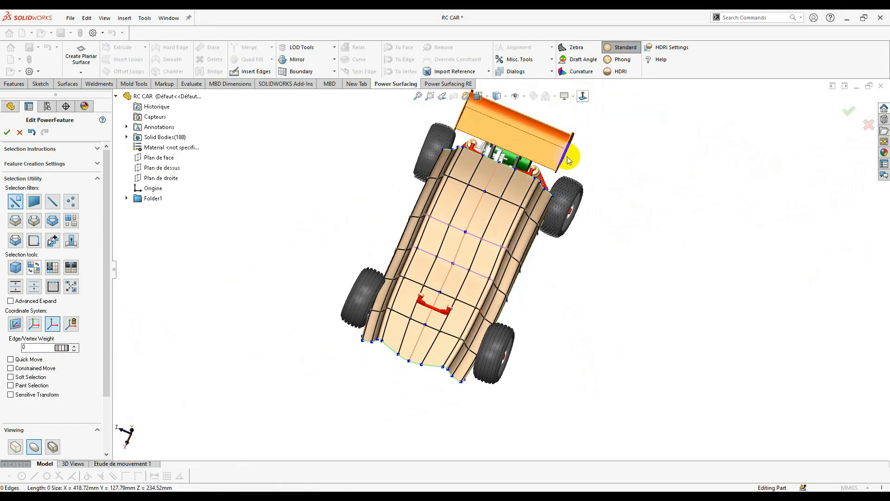
- Scale the middle top faces and their mirrors inward toward the centreline with Soft Selection 10
{"action": "scroll", "coordinate": [474, 278], "scroll_direction": "down", "scroll_amount": 4}
{"action": "left_click", "coordinate": [488, 223]}
{"action": "left_click", "coordinate": [451, 240], "text": "ctrl"}
{"action": "left_click", "coordinate": [452, 276], "text": "ctrl"}
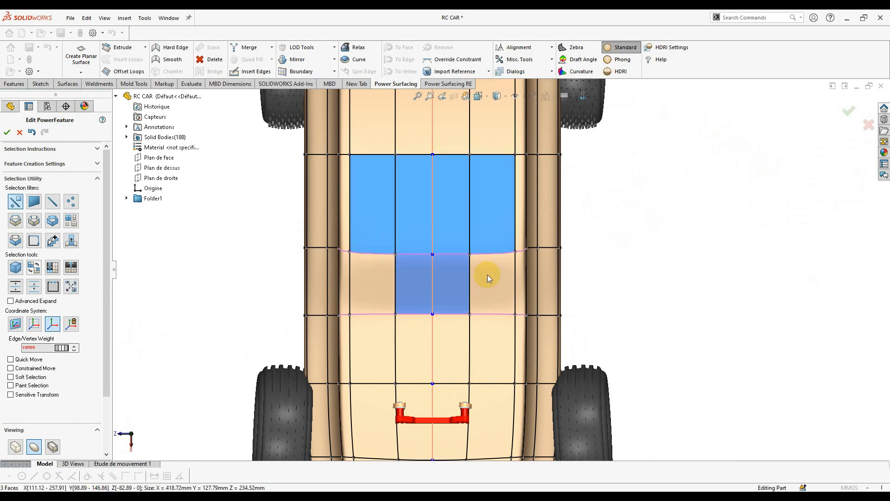
{"action": "left_click", "coordinate": [487, 277], "text": "ctrl"}
{"action": "scroll", "coordinate": [489, 278], "scroll_direction": "up", "scroll_amount": 3}
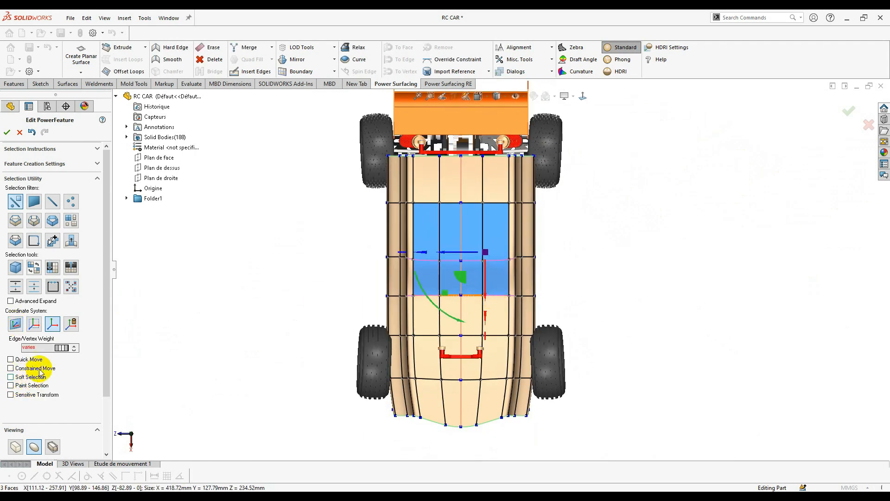
{"action": "scroll", "coordinate": [451, 266], "scroll_direction": "down", "scroll_amount": 4}
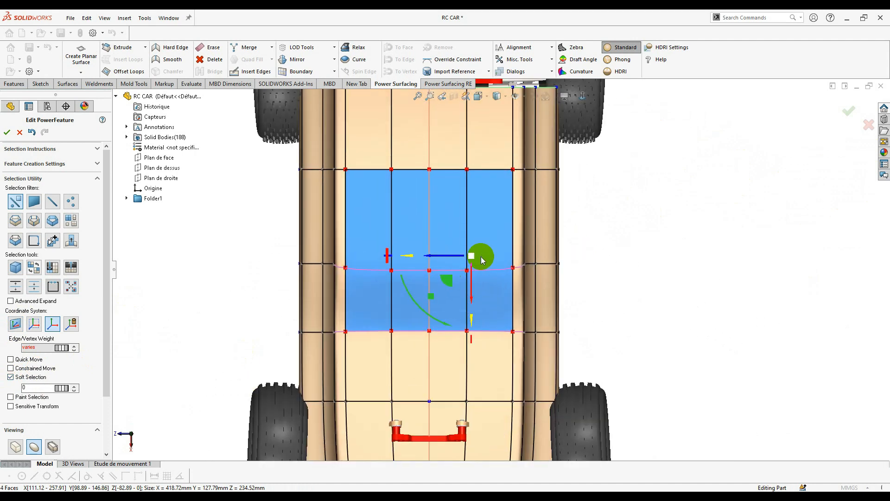
{"action": "left_click_drag", "start_coordinate": [480, 258], "coordinate": [439, 260]}
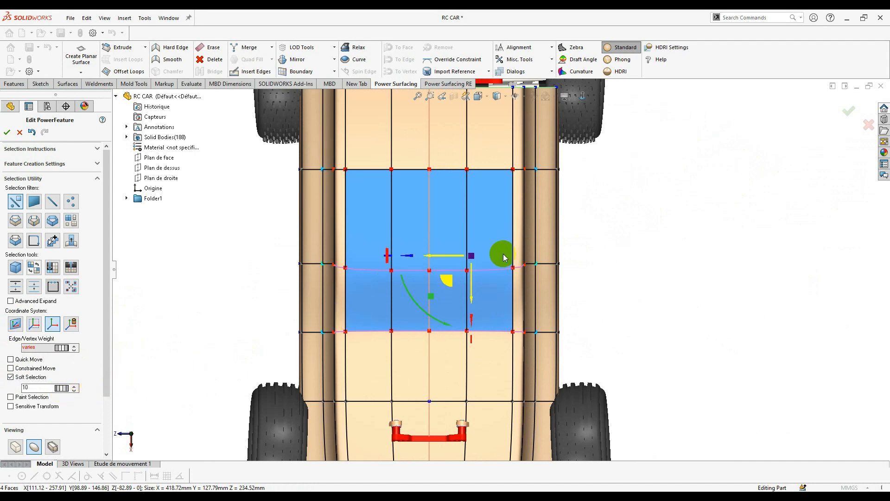
{"action": "left_click_drag", "start_coordinate": [477, 260], "coordinate": [424, 258]}
{"action": "scroll", "coordinate": [479, 330], "scroll_direction": "up", "scroll_amount": 2}
{"action": "scroll", "coordinate": [480, 341], "scroll_direction": "up", "scroll_amount": 1}
{"action": "scroll", "coordinate": [486, 270], "scroll_direction": "down", "scroll_amount": 1}
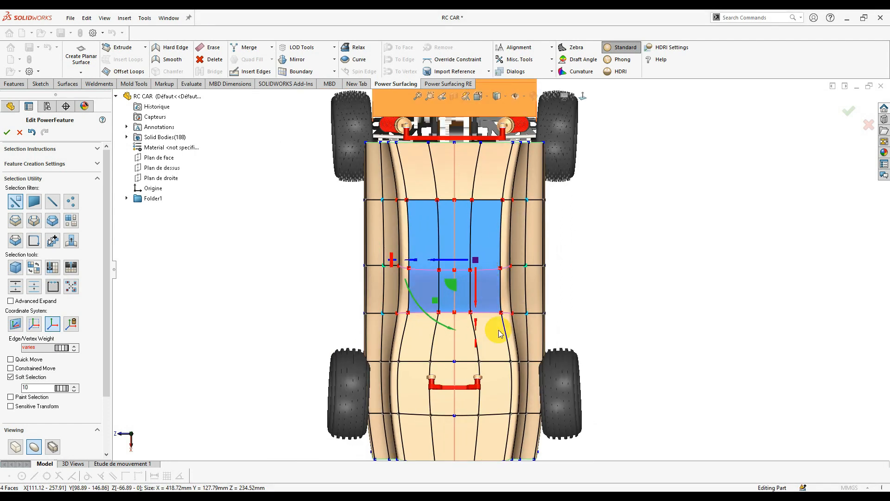
- Move a side vertex near the front wheels and its neighbours inward
{"action": "left_click", "coordinate": [512, 362]}
{"action": "scroll", "coordinate": [516, 360], "scroll_direction": "down", "scroll_amount": 2}
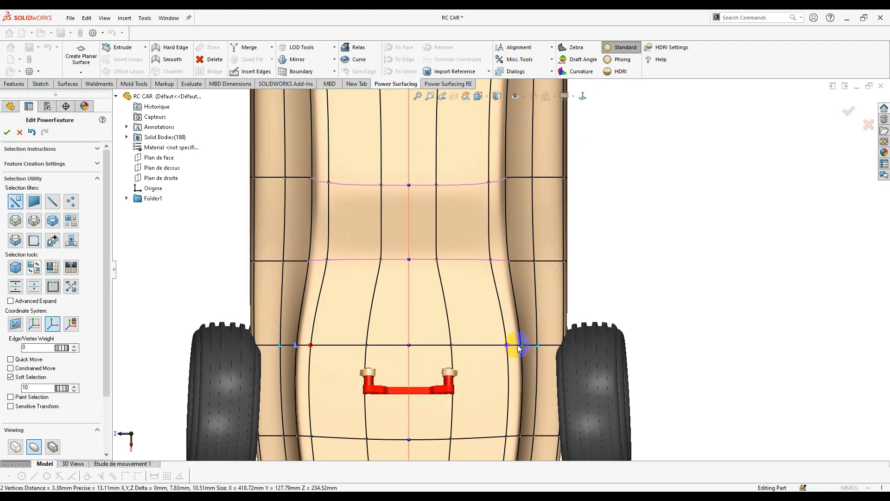
{"action": "left_click_drag", "start_coordinate": [505, 349], "coordinate": [465, 344]}
{"action": "left_click", "coordinate": [721, 282]}
{"action": "scroll", "coordinate": [635, 313], "scroll_direction": "up", "scroll_amount": 3}
{"action": "scroll", "coordinate": [483, 249], "scroll_direction": "down", "scroll_amount": 3}
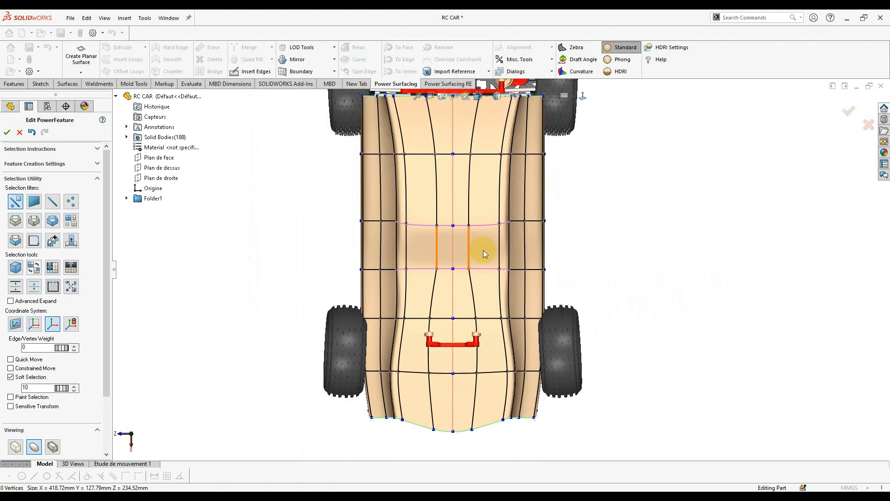
- In the faceted cage view, move a right-side vertex and lower front-edge vertices inward
{"action": "left_click", "coordinate": [15, 446]}
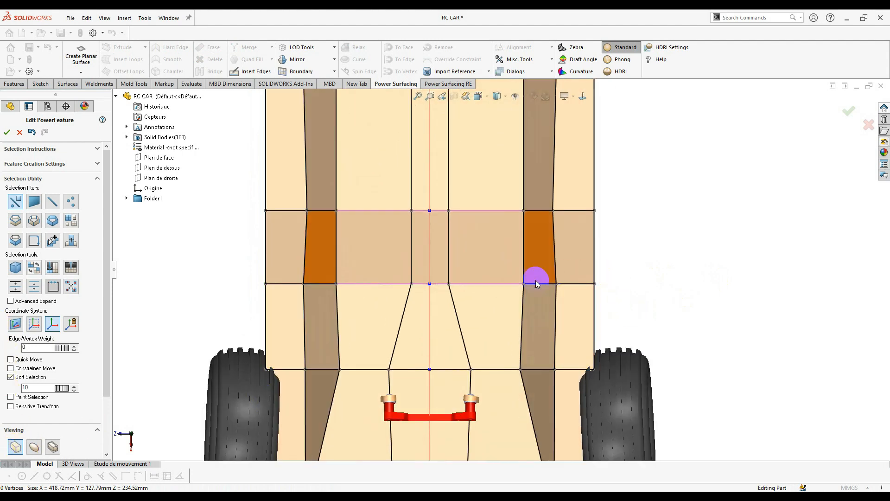
{"action": "left_click", "coordinate": [523, 283]}
{"action": "left_click_drag", "start_coordinate": [508, 285], "coordinate": [545, 284]}
{"action": "left_click", "coordinate": [609, 315]}
{"action": "scroll", "coordinate": [531, 349], "scroll_direction": "up", "scroll_amount": 3}
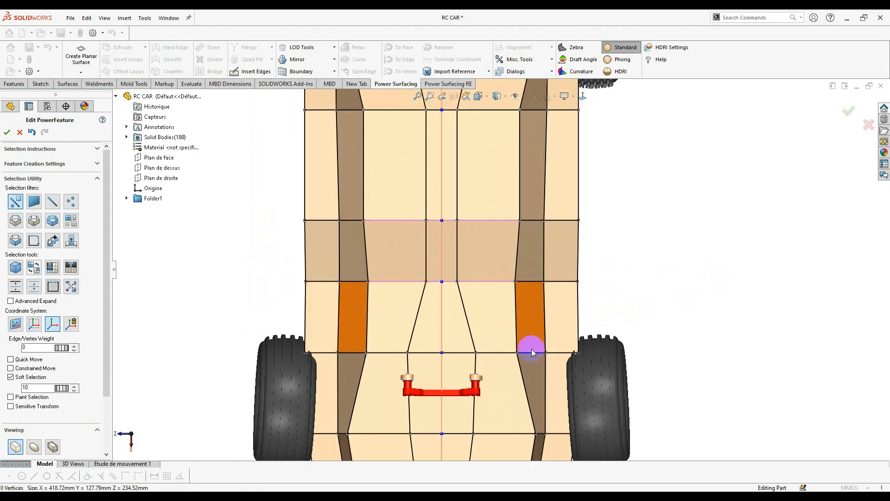
{"action": "left_click_drag", "start_coordinate": [516, 387], "coordinate": [505, 392]}
{"action": "left_click", "coordinate": [521, 433]}
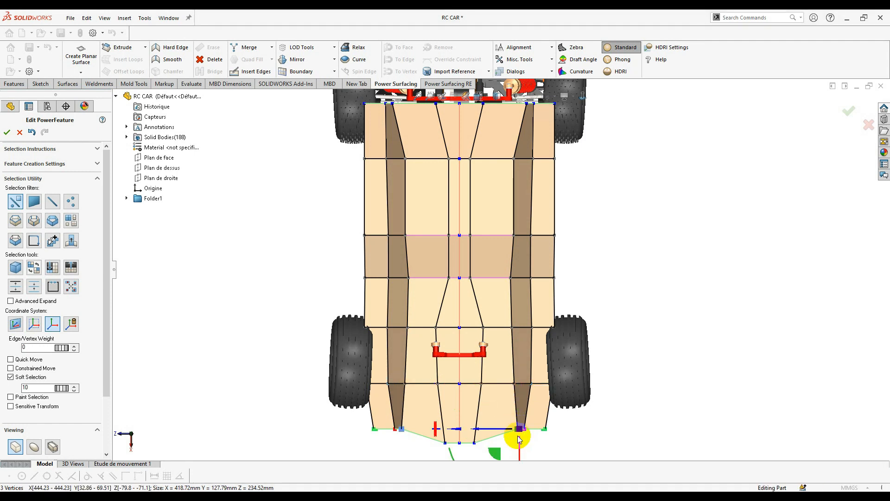
{"action": "left_click_drag", "start_coordinate": [500, 452], "coordinate": [490, 452]}
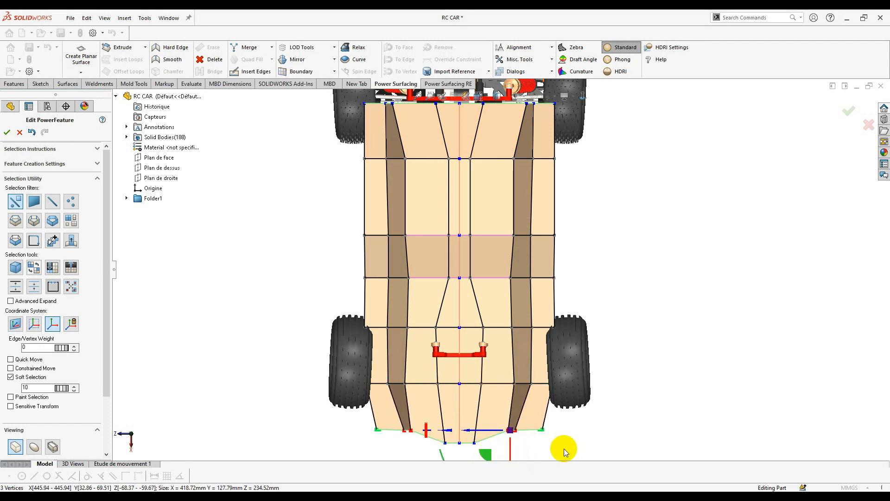
- With Soft Selection off, pull the two front-right corner vertices back to tighten the nose
{"action": "left_click", "coordinate": [541, 429]}
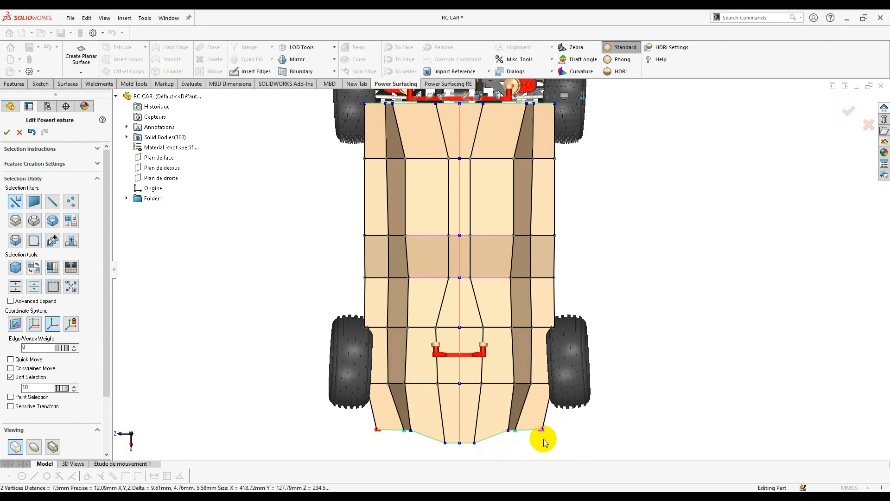
{"action": "left_click", "coordinate": [28, 376]}
{"action": "middle_click_drag", "start_coordinate": [563, 450], "coordinate": [546, 413], "text": "ctrl"}
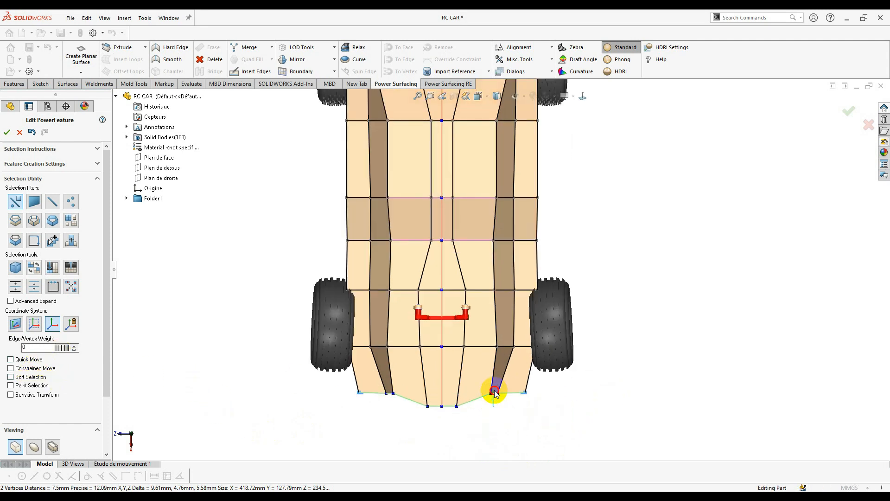
{"action": "left_click", "coordinate": [521, 403]}
{"action": "left_click_drag", "start_coordinate": [509, 400], "coordinate": [504, 400]}
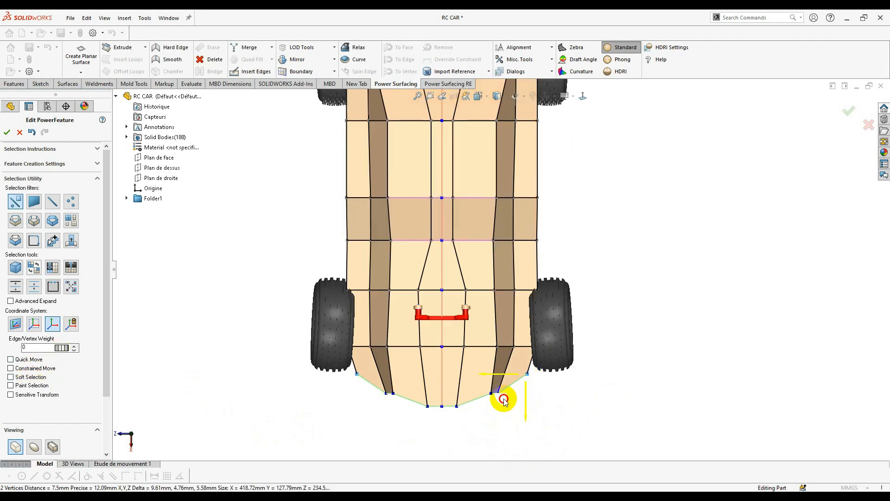
- Box-select the right-side vertices and shift them inward about 10.85 mm
{"action": "scroll", "coordinate": [501, 270], "scroll_direction": "up", "scroll_amount": 3}
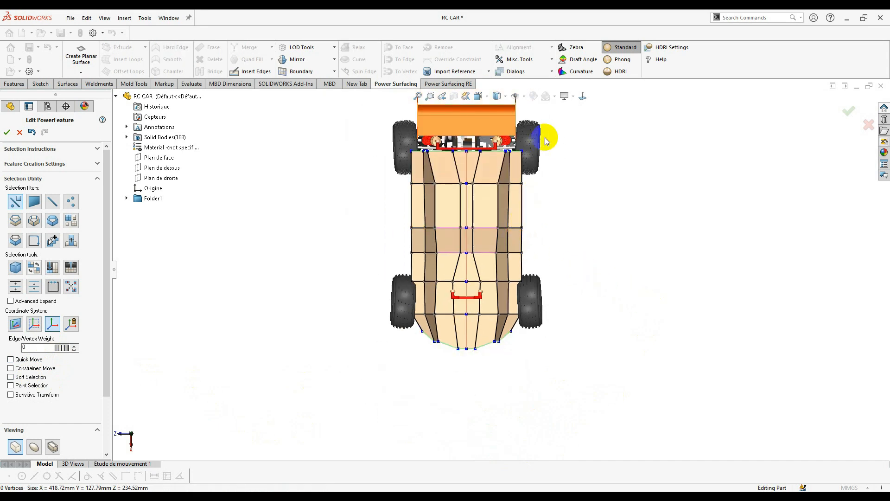
{"action": "left_click_drag", "start_coordinate": [545, 257], "coordinate": [517, 370]}
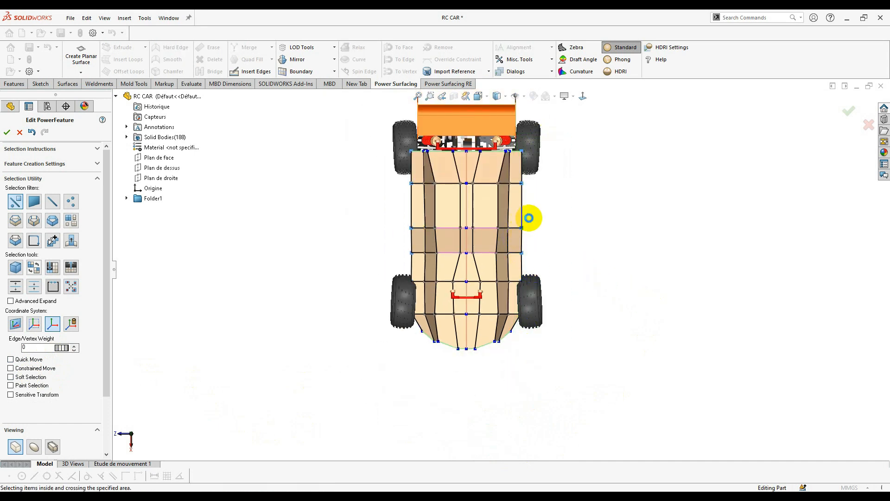
{"action": "scroll", "coordinate": [533, 216], "scroll_direction": "down", "scroll_amount": 2}
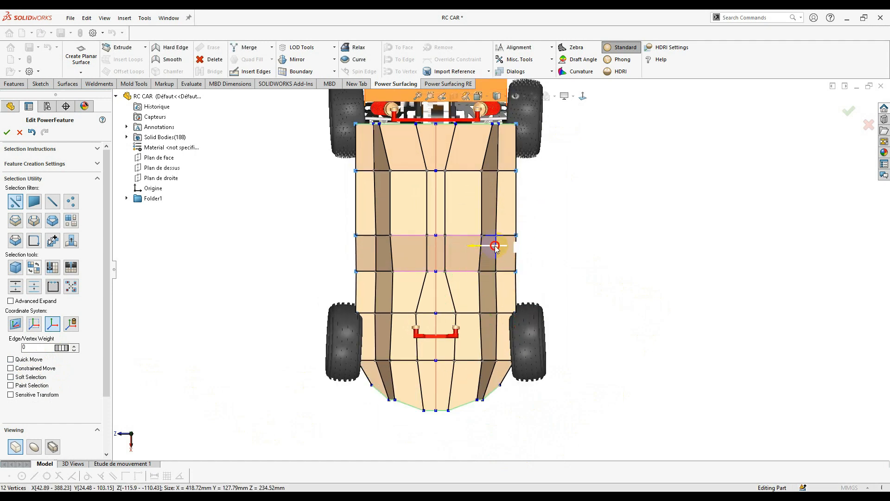
{"action": "left_click_drag", "start_coordinate": [490, 251], "coordinate": [483, 253]}
- Collapse two neighbouring vertices on the body's front edge into one
{"action": "left_click", "coordinate": [561, 313]}
{"action": "scroll", "coordinate": [576, 224], "scroll_direction": "up", "scroll_amount": 3}
{"action": "middle_click_drag", "start_coordinate": [576, 223], "coordinate": [465, 231]}
{"action": "scroll", "coordinate": [483, 228], "scroll_direction": "down", "scroll_amount": 5}
{"action": "scroll", "coordinate": [465, 231], "scroll_direction": "up", "scroll_amount": 4}
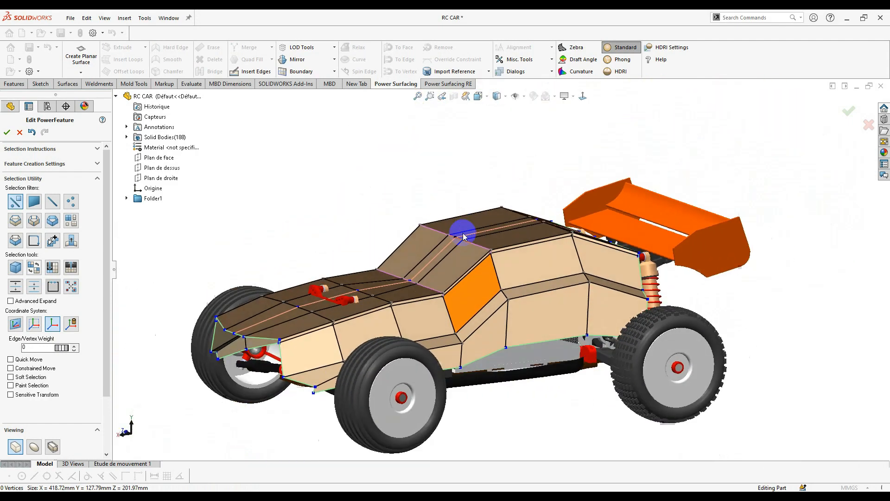
{"action": "scroll", "coordinate": [371, 315], "scroll_direction": "down", "scroll_amount": 4}
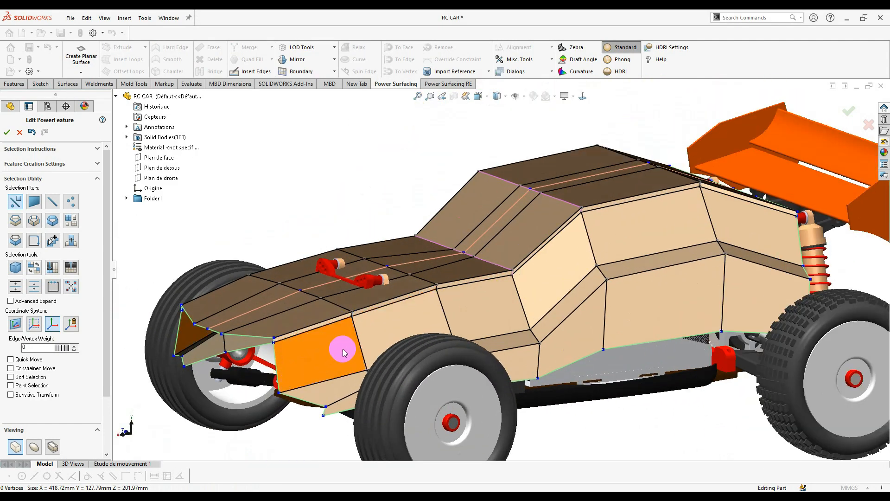
{"action": "scroll", "coordinate": [344, 352], "scroll_direction": "down", "scroll_amount": 3}
{"action": "middle_click_drag", "start_coordinate": [279, 342], "coordinate": [353, 331]}
{"action": "scroll", "coordinate": [362, 328], "scroll_direction": "down", "scroll_amount": 1}
{"action": "left_click", "coordinate": [480, 312]}
{"action": "scroll", "coordinate": [468, 310], "scroll_direction": "down", "scroll_amount": 2}
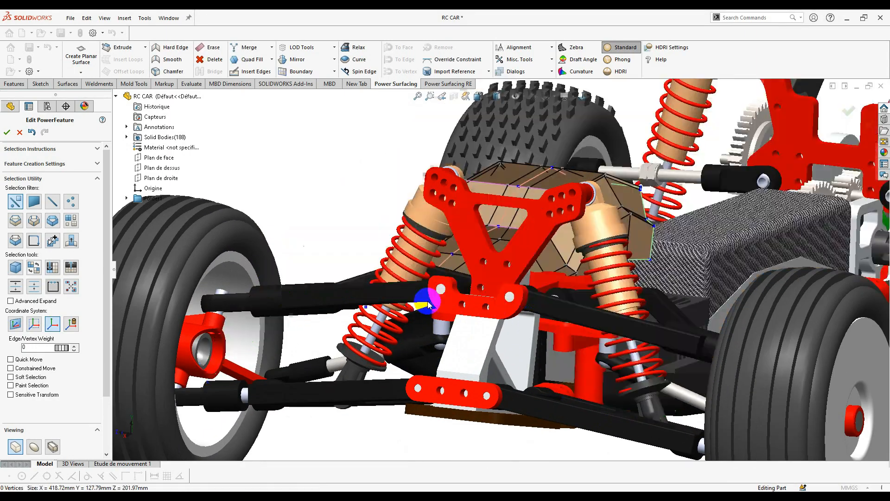
{"action": "scroll", "coordinate": [452, 300], "scroll_direction": "up", "scroll_amount": 1}
{"action": "middle_click_drag", "start_coordinate": [452, 300], "coordinate": [514, 306]}
{"action": "scroll", "coordinate": [539, 290], "scroll_direction": "down", "scroll_amount": 1}
{"action": "scroll", "coordinate": [540, 290], "scroll_direction": "down", "scroll_amount": 1}
{"action": "left_click", "coordinate": [539, 288]}
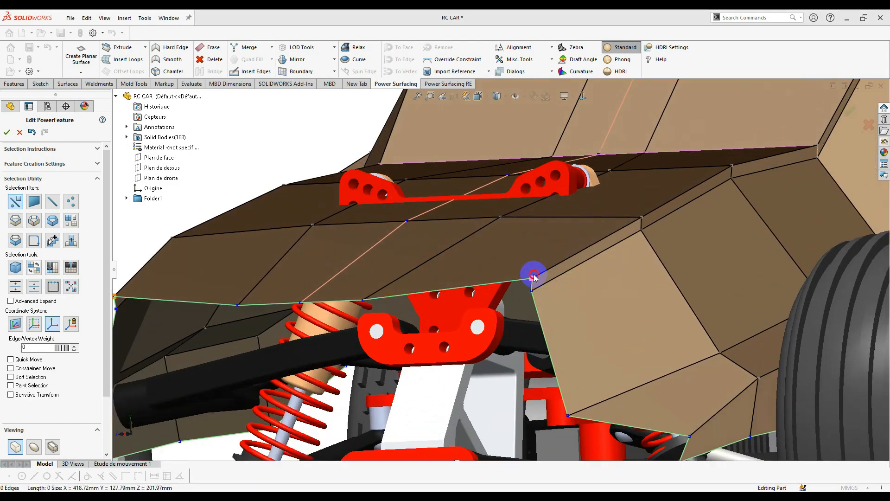
{"action": "scroll", "coordinate": [548, 294], "scroll_direction": "down", "scroll_amount": 2}
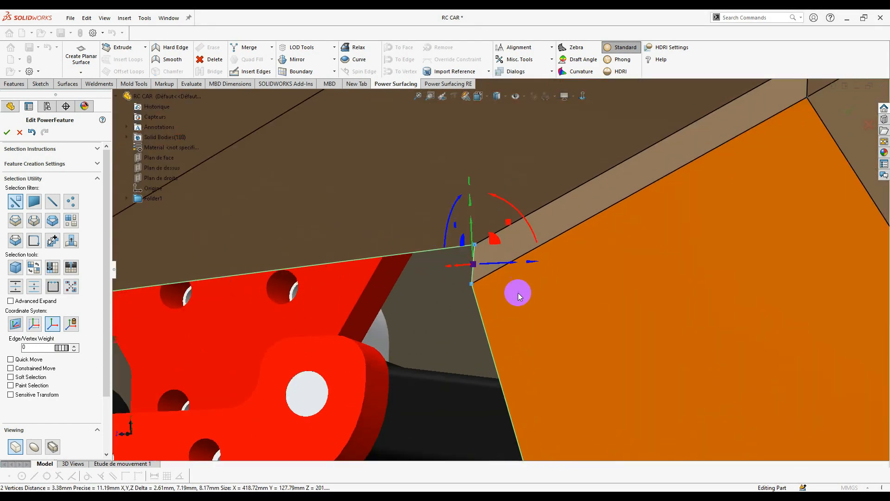
{"action": "left_click", "coordinate": [487, 254]}
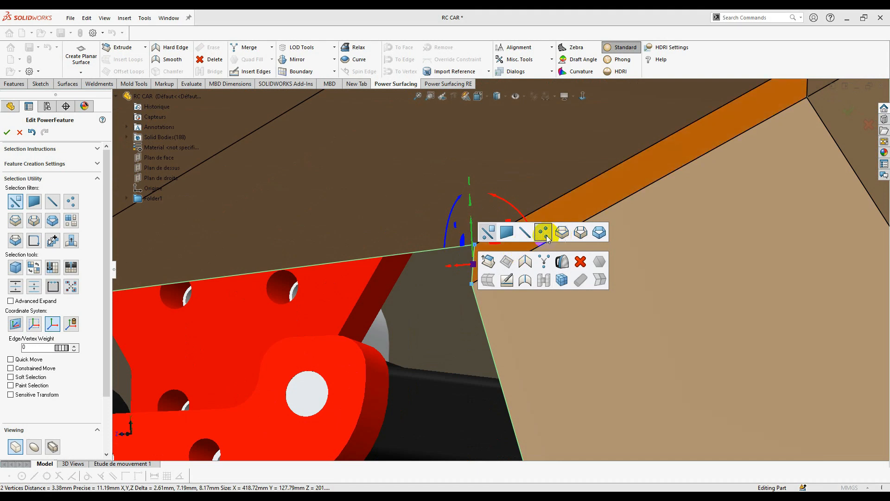
{"action": "left_click", "coordinate": [543, 262]}
- In a straight-on view, pull a lower front-opening vertex outward, mirrored on both sides
{"action": "scroll", "coordinate": [488, 277], "scroll_direction": "up", "scroll_amount": 2}
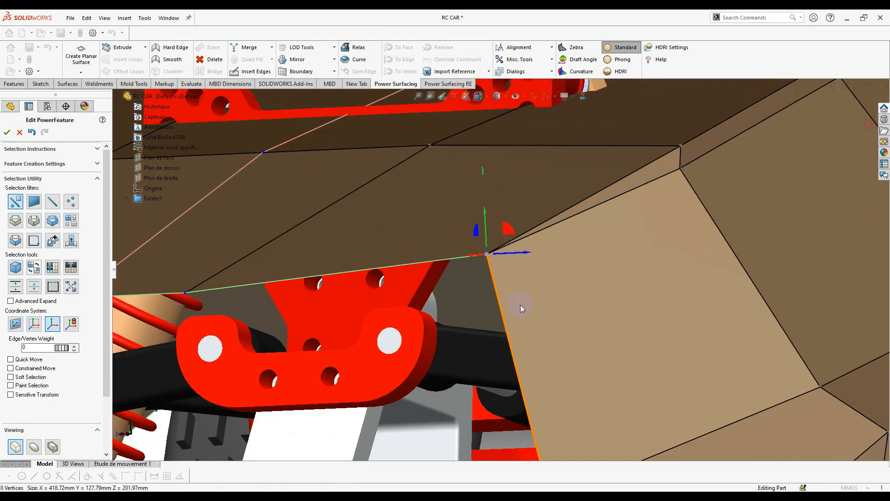
{"action": "scroll", "coordinate": [519, 307], "scroll_direction": "up", "scroll_amount": 5}
{"action": "middle_click_drag", "start_coordinate": [501, 295], "coordinate": [485, 280]}
{"action": "scroll", "coordinate": [487, 279], "scroll_direction": "up", "scroll_amount": 2}
{"action": "left_click", "coordinate": [582, 99]}
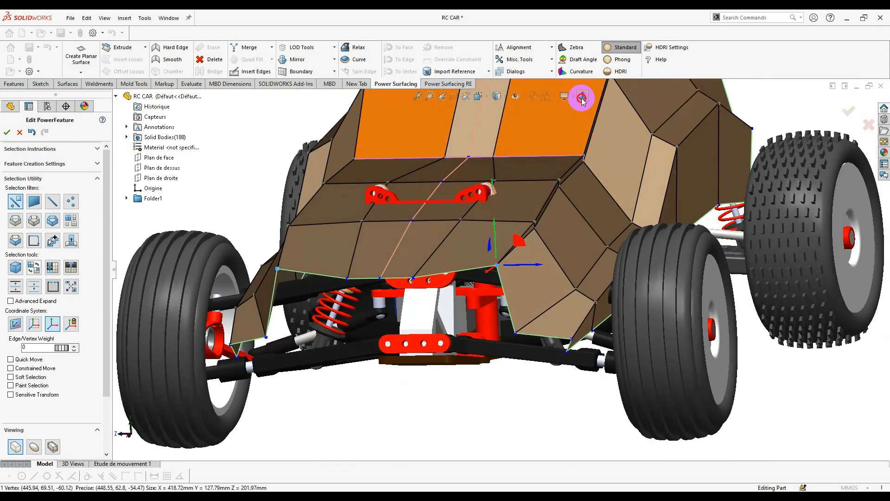
{"action": "scroll", "coordinate": [568, 188], "scroll_direction": "down", "scroll_amount": 2}
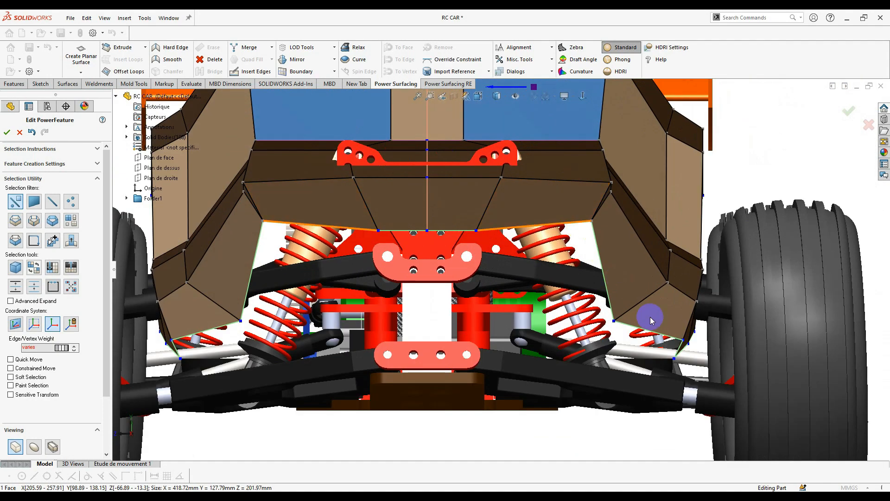
{"action": "left_click", "coordinate": [613, 320]}
{"action": "left_click_drag", "start_coordinate": [595, 304], "coordinate": [617, 303]}
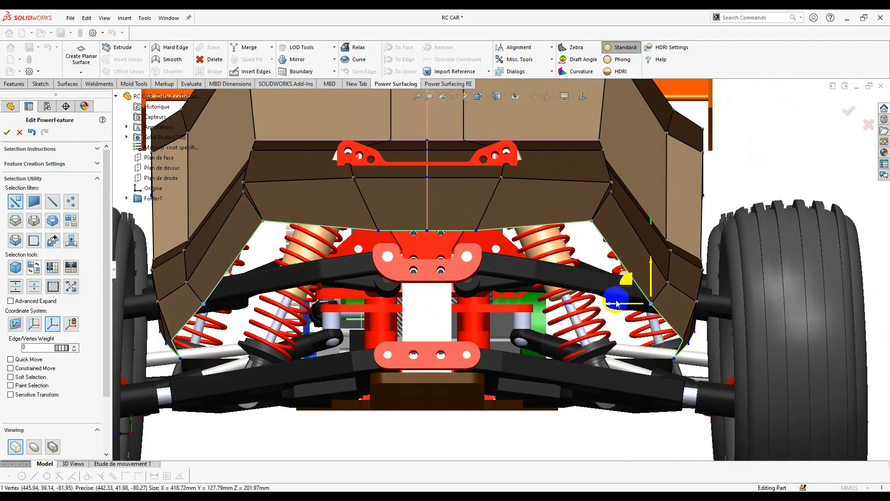
- Extrude new faces down from the lower centre edge beneath the front
{"action": "left_click", "coordinate": [534, 225]}
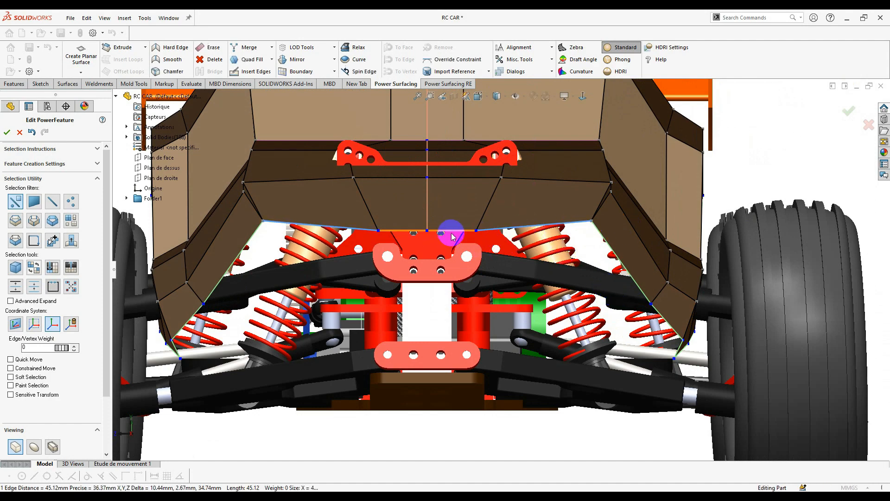
{"action": "mouse_move", "coordinate": [488, 258]}
{"action": "middle_mouse_down"}
{"action": "mouse_move", "coordinate": [441, 231]}
{"action": "mouse_move", "coordinate": [424, 259]}
{"action": "mouse_move", "coordinate": [498, 246]}
{"action": "middle_mouse_up"}
{"action": "left_click_drag", "start_coordinate": [480, 199], "coordinate": [464, 321], "text": "ctrl"}
{"action": "middle_click_drag", "start_coordinate": [464, 321], "coordinate": [457, 299]}
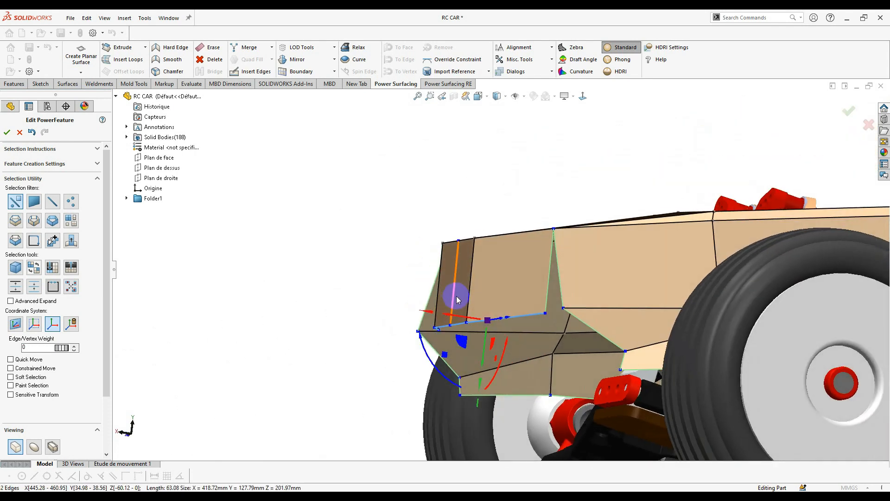
{"action": "left_click_drag", "start_coordinate": [460, 340], "coordinate": [502, 399], "text": "ctrl"}
{"action": "scroll", "coordinate": [510, 392], "scroll_direction": "down", "scroll_amount": 1}
{"action": "middle_click_drag", "start_coordinate": [513, 332], "coordinate": [537, 385]}
{"action": "scroll", "coordinate": [540, 389], "scroll_direction": "up", "scroll_amount": 2}
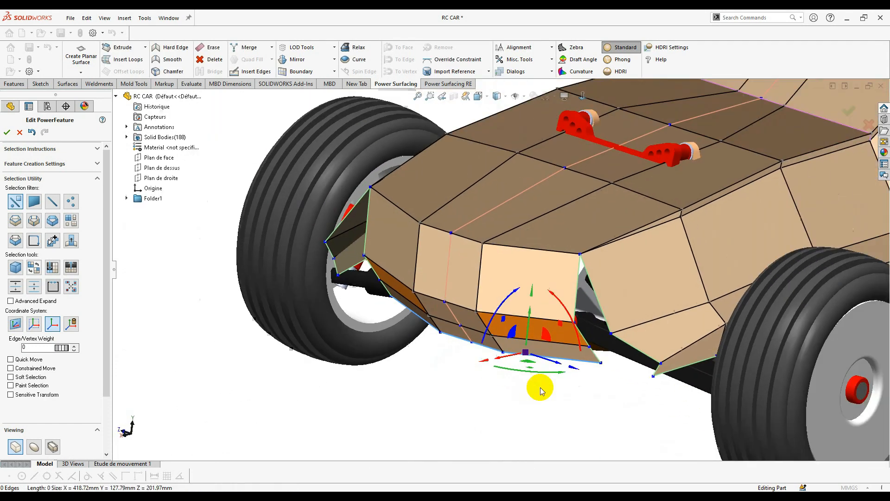
- Merge the lower corner vertices with their neighbours so the bottom edge runs straight
{"action": "left_click", "coordinate": [627, 419]}
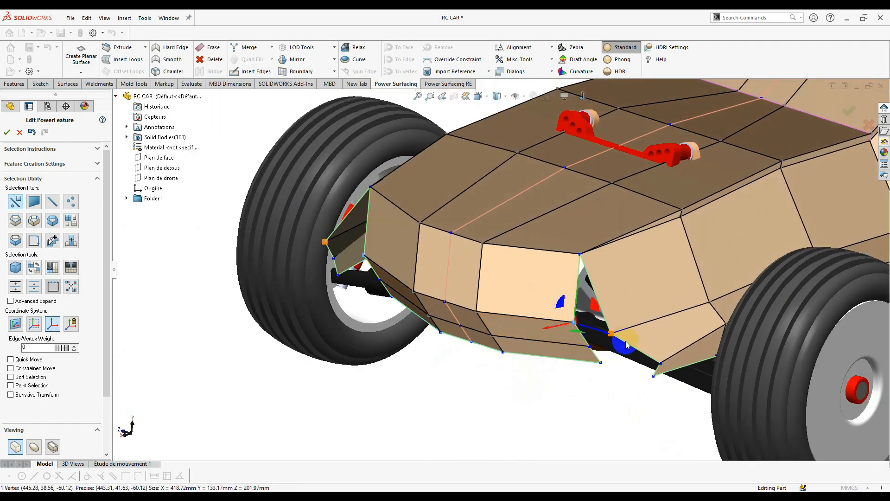
{"action": "right_click", "coordinate": [612, 335]}
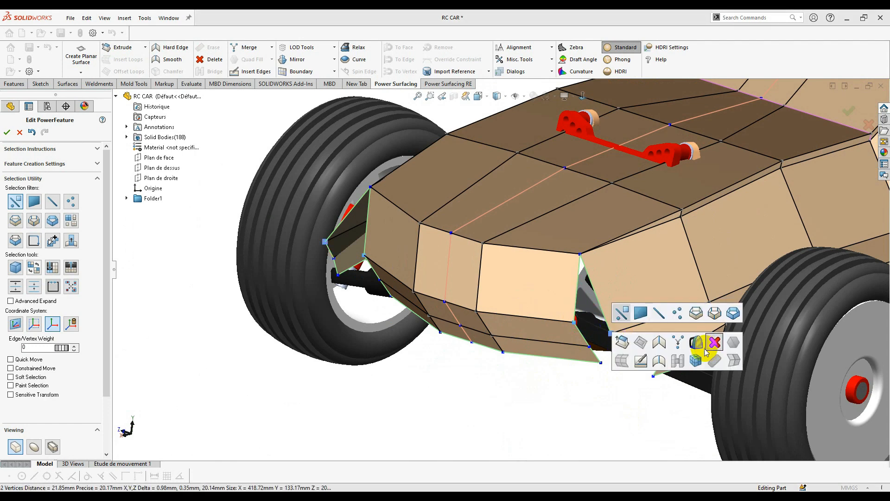
{"action": "left_click", "coordinate": [679, 343]}
{"action": "scroll", "coordinate": [682, 361], "scroll_direction": "down", "scroll_amount": 2}
{"action": "left_click", "coordinate": [549, 339]}
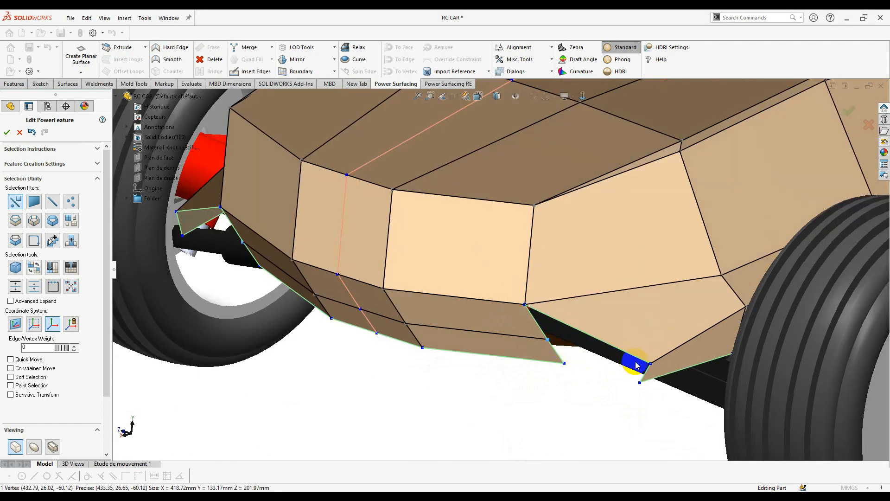
{"action": "right_click", "coordinate": [647, 366]}
{"action": "left_click", "coordinate": [710, 373]}
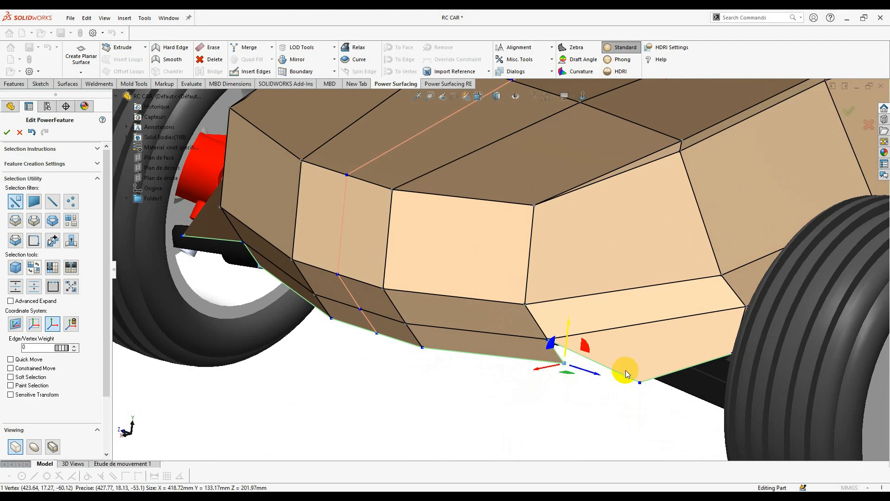
{"action": "right_click", "coordinate": [636, 385]}
{"action": "left_click", "coordinate": [697, 391]}
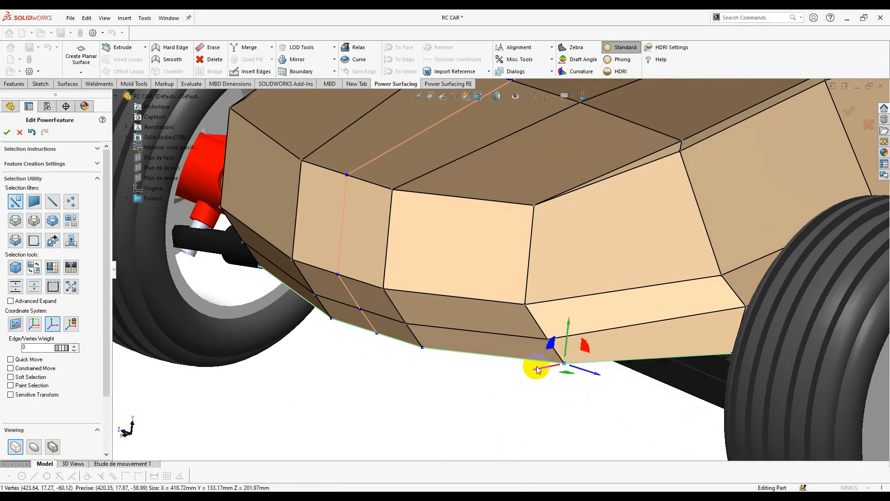
{"action": "middle_click_drag", "start_coordinate": [536, 306], "coordinate": [495, 349]}
{"action": "scroll", "coordinate": [538, 297], "scroll_direction": "up", "scroll_amount": 2}
{"action": "scroll", "coordinate": [587, 229], "scroll_direction": "down", "scroll_amount": 4}
{"action": "middle_click_drag", "start_coordinate": [640, 251], "coordinate": [632, 272]}
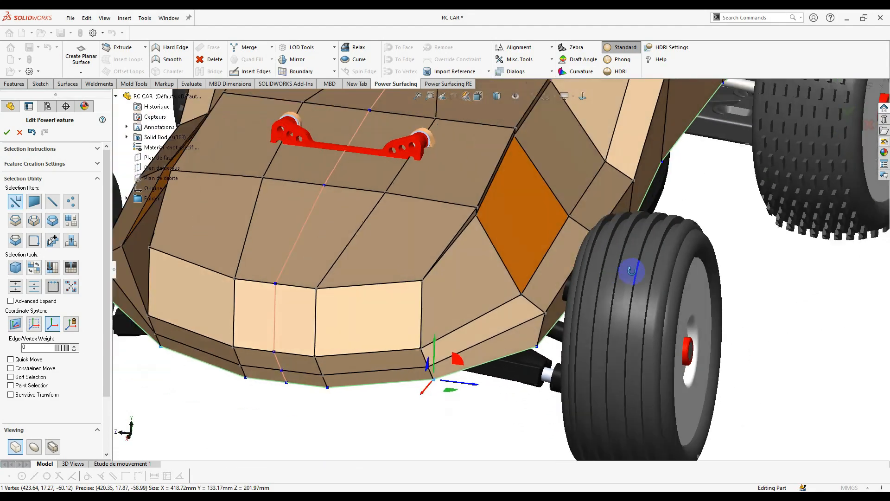
- Move the hood's side edge about 5 mm inward and pull its corner vertex in
{"action": "scroll", "coordinate": [547, 229], "scroll_direction": "up", "scroll_amount": 3}
{"action": "left_click", "coordinate": [503, 201]}
{"action": "scroll", "coordinate": [502, 201], "scroll_direction": "down", "scroll_amount": 2}
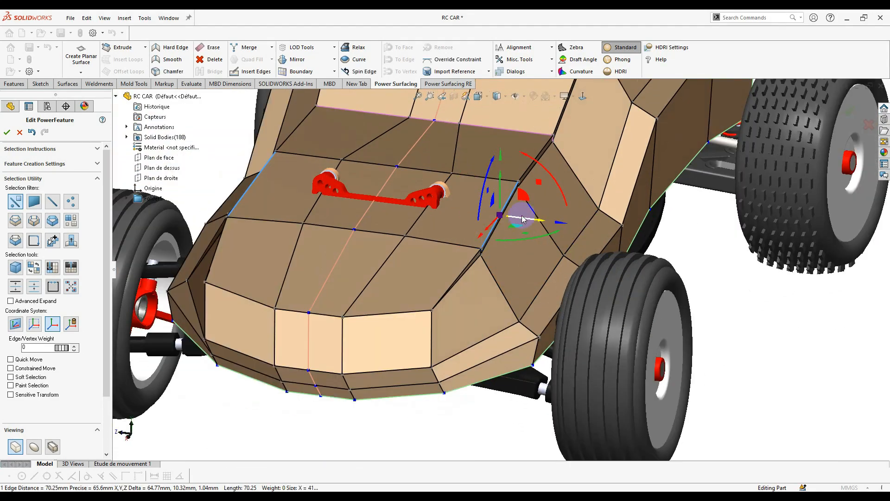
{"action": "left_click_drag", "start_coordinate": [521, 218], "coordinate": [515, 218]}
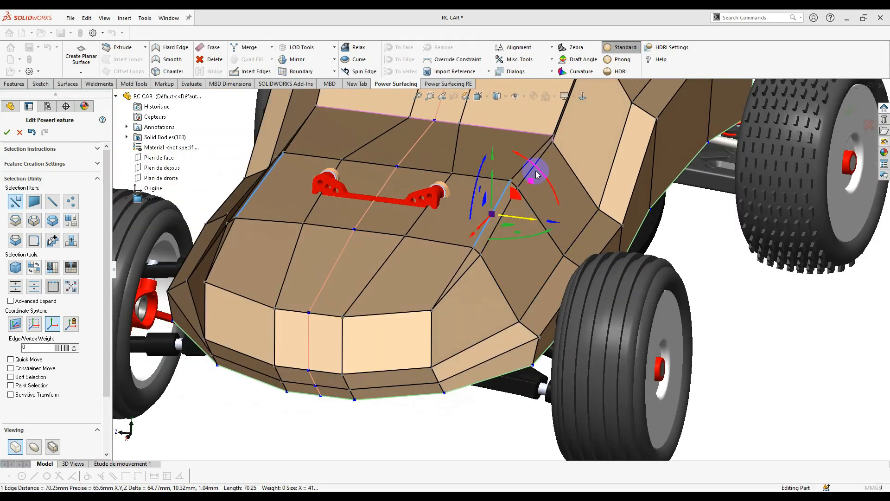
{"action": "left_click", "coordinate": [553, 136]}
{"action": "left_click_drag", "start_coordinate": [560, 136], "coordinate": [552, 136]}
- Shift the cabin's roof edge sideways to narrow the roof
{"action": "scroll", "coordinate": [552, 170], "scroll_direction": "up", "scroll_amount": 4}
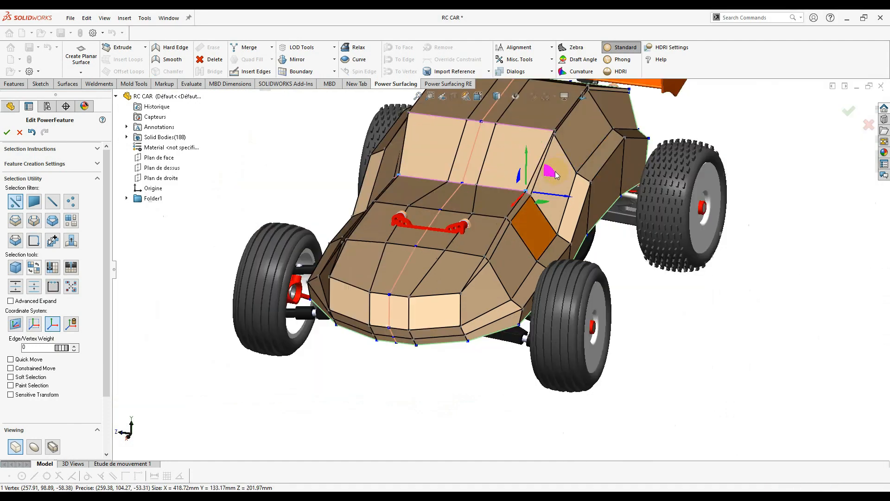
{"action": "middle_click_drag", "start_coordinate": [552, 168], "coordinate": [563, 149]}
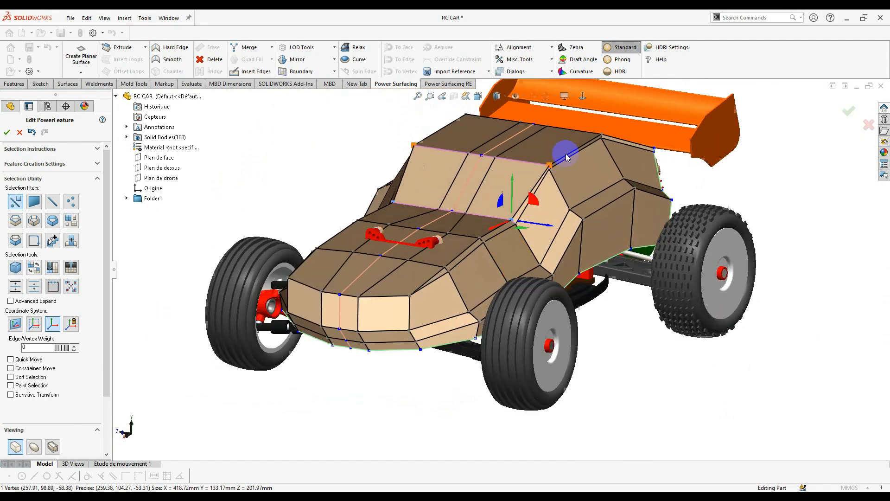
{"action": "scroll", "coordinate": [564, 162], "scroll_direction": "down", "scroll_amount": 4}
{"action": "left_click", "coordinate": [572, 178]}
{"action": "left_click_drag", "start_coordinate": [587, 160], "coordinate": [575, 156]}
{"action": "scroll", "coordinate": [587, 150], "scroll_direction": "up", "scroll_amount": 4}
{"action": "middle_click_drag", "start_coordinate": [586, 150], "coordinate": [536, 202]}
{"action": "scroll", "coordinate": [491, 288], "scroll_direction": "down", "scroll_amount": 8}
{"action": "middle_click_drag", "start_coordinate": [482, 283], "coordinate": [457, 391]}
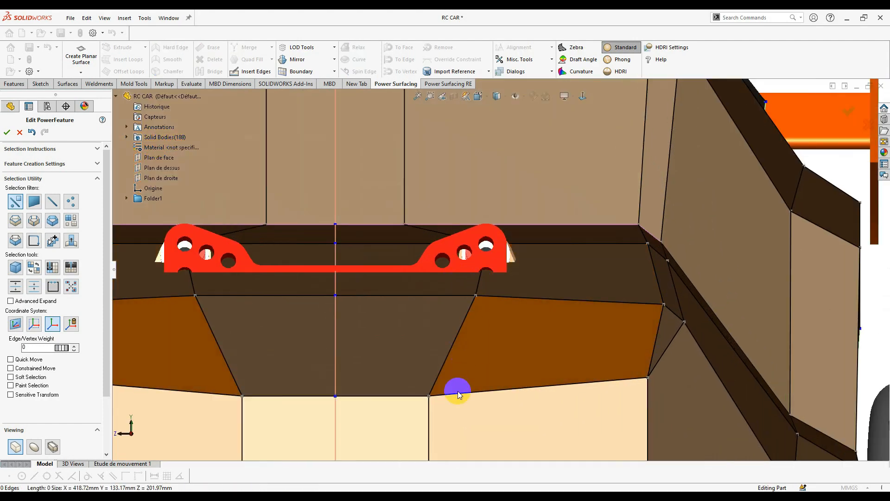
- Spread the front panel's vertical edges and short lower edges outward, sliding along attached edges
{"action": "scroll", "coordinate": [456, 396], "scroll_direction": "up", "scroll_amount": 5}
{"action": "left_click", "coordinate": [457, 394]}
{"action": "left_click_drag", "start_coordinate": [441, 393], "coordinate": [453, 395]}
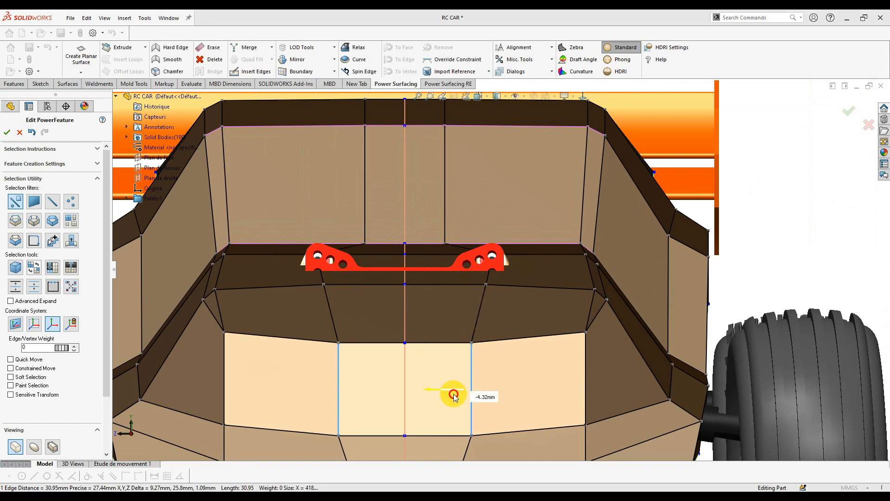
{"action": "key", "text": "ctrl+z"}
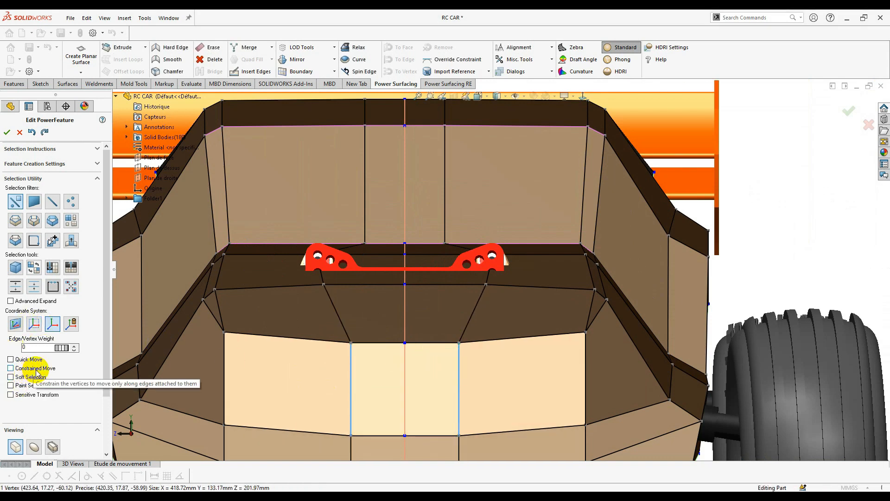
{"action": "left_click", "coordinate": [36, 370]}
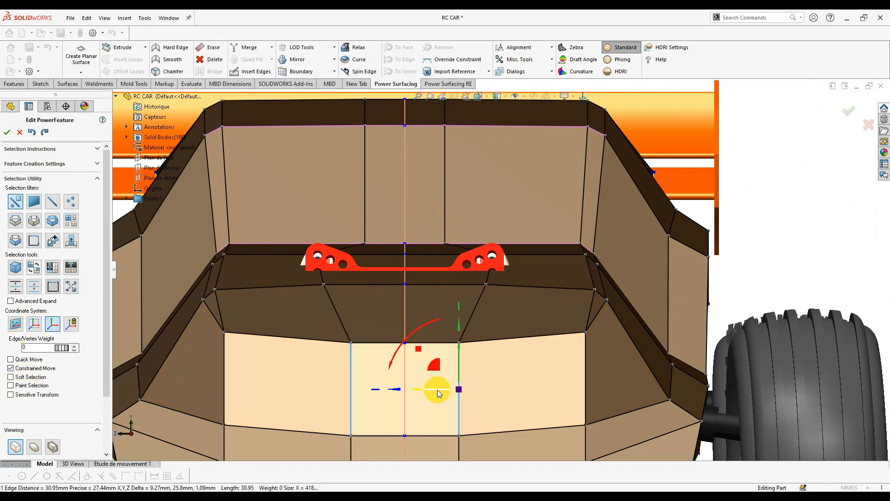
{"action": "left_click_drag", "start_coordinate": [440, 393], "coordinate": [497, 385]}
{"action": "scroll", "coordinate": [495, 384], "scroll_direction": "up", "scroll_amount": 2}
{"action": "scroll", "coordinate": [486, 377], "scroll_direction": "down", "scroll_amount": 3}
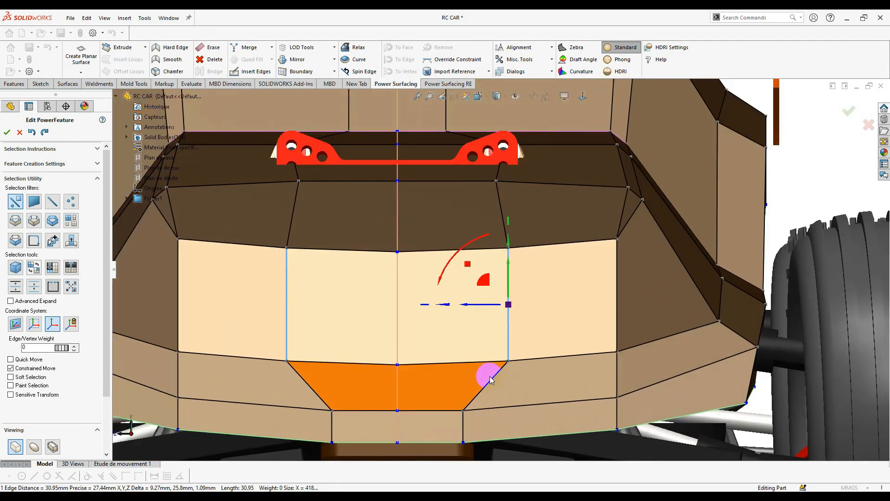
{"action": "left_click", "coordinate": [463, 421]}
{"action": "mouse_move", "coordinate": [440, 426]}
{"action": "left_mouse_down"}
{"action": "mouse_move", "coordinate": [510, 422]}
{"action": "mouse_move", "coordinate": [489, 420]}
{"action": "left_mouse_up"}
- Move the nose's vertical edge and its mirror inward
{"action": "scroll", "coordinate": [515, 329], "scroll_direction": "up", "scroll_amount": 2}
{"action": "mouse_move", "coordinate": [508, 314]}
{"action": "middle_mouse_down"}
{"action": "mouse_move", "coordinate": [465, 351]}
{"action": "mouse_move", "coordinate": [457, 338]}
{"action": "mouse_move", "coordinate": [497, 322]}
{"action": "middle_mouse_up"}
{"action": "left_click", "coordinate": [496, 322]}
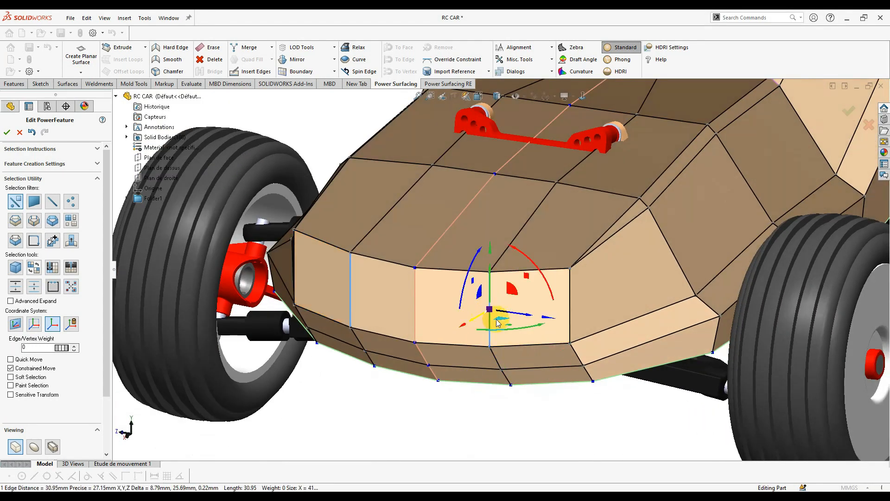
{"action": "left_click_drag", "start_coordinate": [513, 315], "coordinate": [508, 337]}
- Select the two faces beside the front wheel and lift them well upward with free movement
{"action": "middle_click_drag", "start_coordinate": [531, 276], "coordinate": [540, 387]}
{"action": "middle_click_drag", "start_coordinate": [562, 349], "coordinate": [598, 341]}
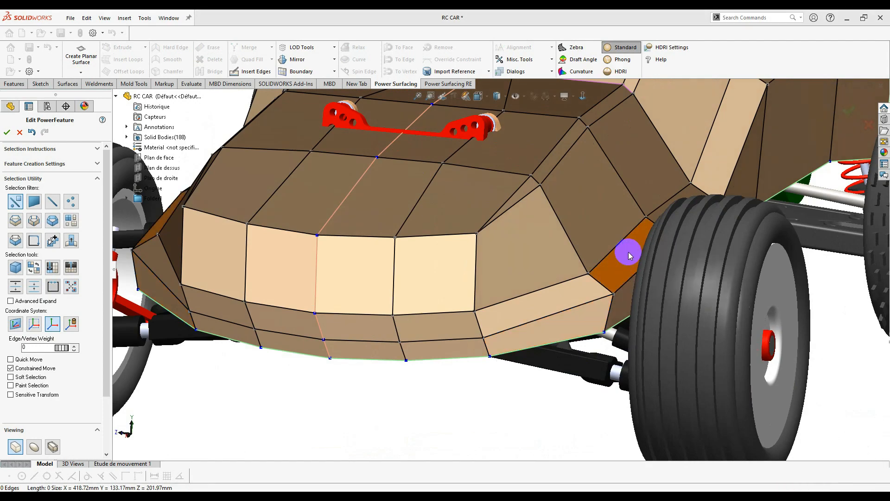
{"action": "scroll", "coordinate": [623, 260], "scroll_direction": "down", "scroll_amount": 5}
{"action": "mouse_move", "coordinate": [597, 279]}
{"action": "middle_mouse_down"}
{"action": "mouse_move", "coordinate": [611, 276]}
{"action": "mouse_move", "coordinate": [603, 265]}
{"action": "middle_mouse_up"}
{"action": "left_click", "coordinate": [587, 237], "text": "ctrl"}
{"action": "middle_click_drag", "start_coordinate": [554, 251], "coordinate": [559, 252]}
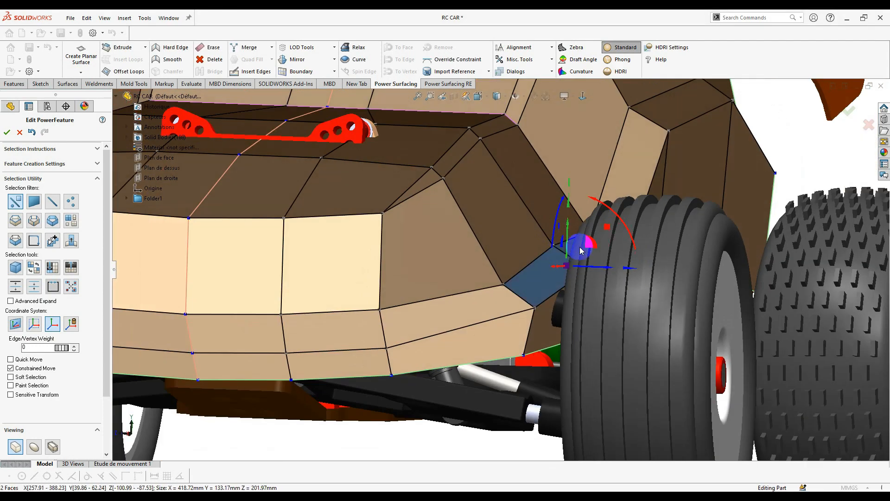
{"action": "left_click_drag", "start_coordinate": [591, 222], "coordinate": [602, 201]}
{"action": "key", "text": "ctrl+z"}
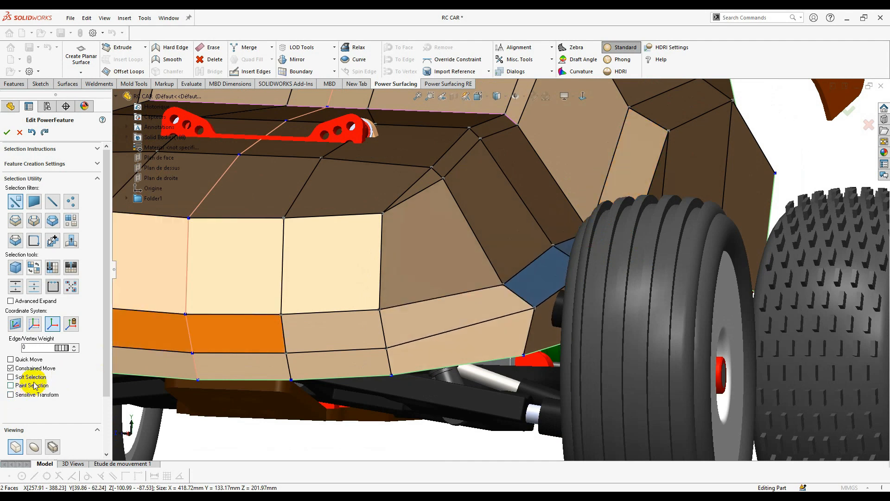
{"action": "left_click", "coordinate": [34, 369]}
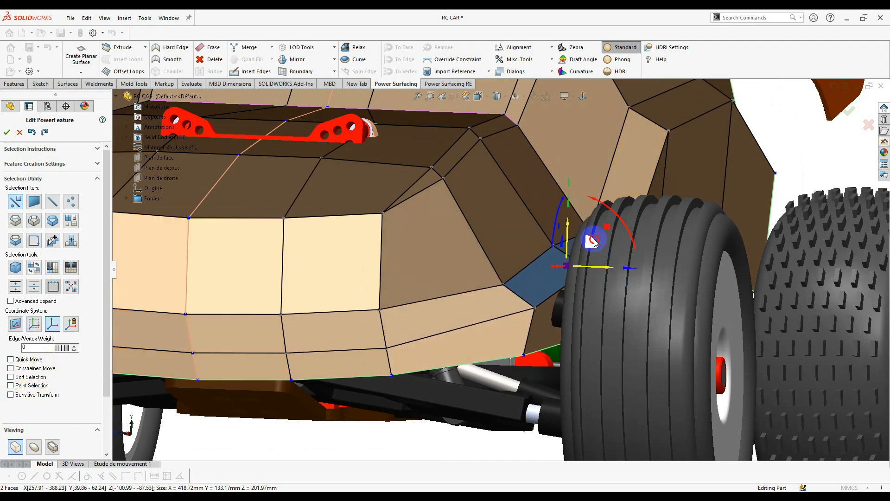
{"action": "left_click_drag", "start_coordinate": [594, 241], "coordinate": [594, 197]}
{"action": "middle_click_drag", "start_coordinate": [592, 196], "coordinate": [596, 111]}
- Check the car from the front view and select the two lower front body faces
{"action": "scroll", "coordinate": [594, 211], "scroll_direction": "up", "scroll_amount": 5}
{"action": "left_click", "coordinate": [586, 97]}
{"action": "scroll", "coordinate": [457, 268], "scroll_direction": "down", "scroll_amount": 5}
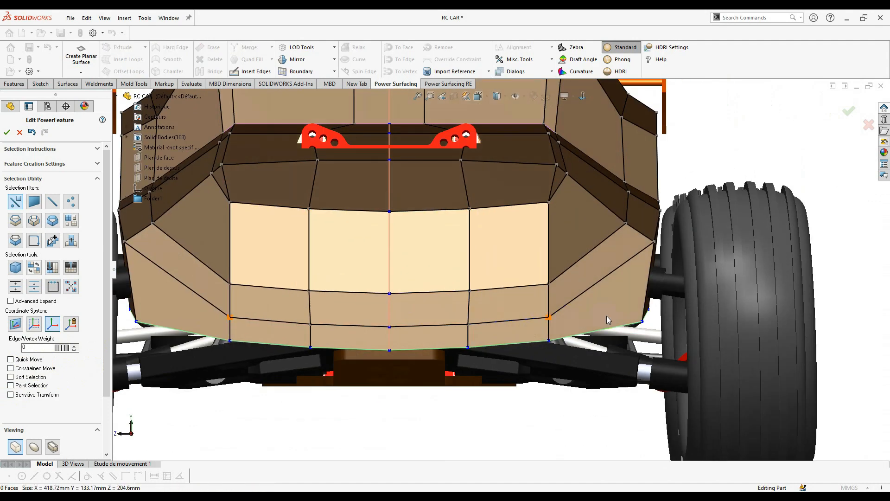
{"action": "left_click", "coordinate": [514, 350]}
{"action": "scroll", "coordinate": [514, 350], "scroll_direction": "up", "scroll_amount": 4}
{"action": "scroll", "coordinate": [497, 264], "scroll_direction": "up", "scroll_amount": 4}
{"action": "middle_click_drag", "start_coordinate": [723, 267], "coordinate": [672, 271]}
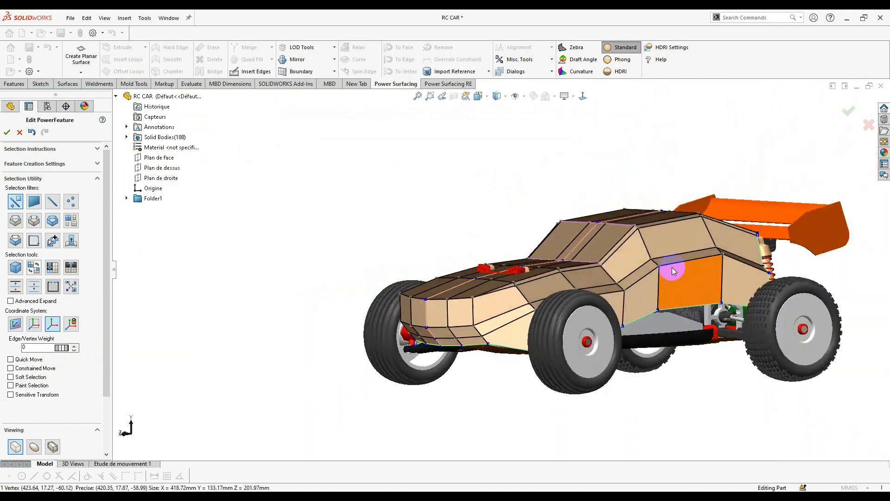
- Select the body's lower boundary and edge loops, then clear the selection
{"action": "scroll", "coordinate": [672, 270], "scroll_direction": "down", "scroll_amount": 5}
{"action": "right_click", "coordinate": [676, 197]}
{"action": "left_click", "coordinate": [699, 218]}
{"action": "left_click", "coordinate": [639, 278]}
{"action": "middle_click_drag", "start_coordinate": [699, 217], "coordinate": [572, 271]}
{"action": "scroll", "coordinate": [639, 280], "scroll_direction": "up", "scroll_amount": 1}
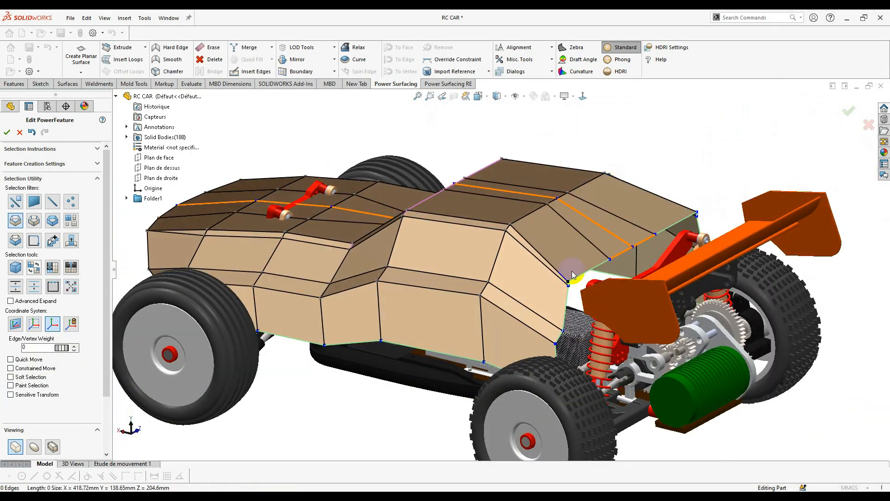
{"action": "double_click", "coordinate": [571, 271]}
{"action": "scroll", "coordinate": [572, 271], "scroll_direction": "down", "scroll_amount": 3}
{"action": "double_click", "coordinate": [556, 301]}
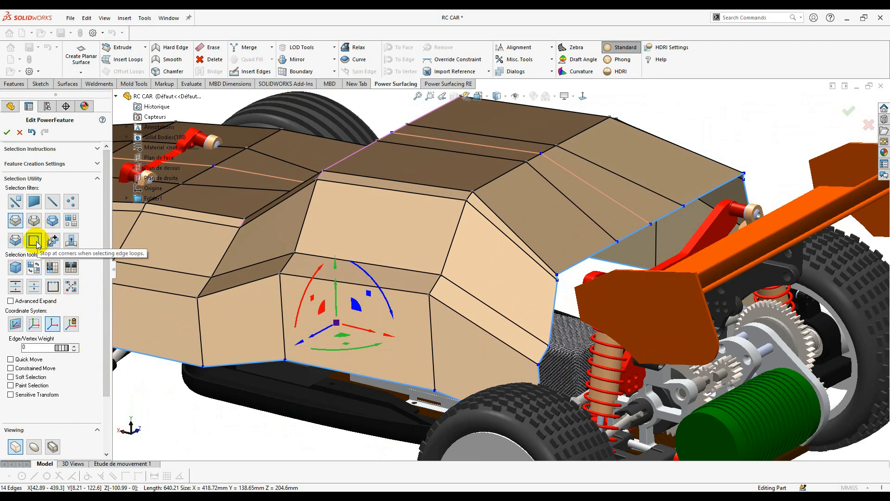
{"action": "left_click", "coordinate": [625, 261]}
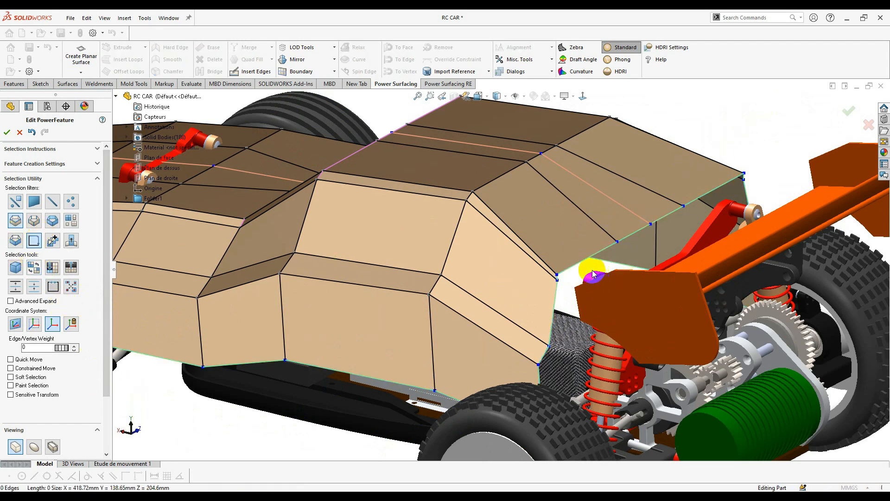
- Select the hatched face beside the rear shock, then the body's rear edges
{"action": "middle_click_drag", "start_coordinate": [580, 264], "coordinate": [580, 423]}
{"action": "scroll", "coordinate": [580, 423], "scroll_direction": "down", "scroll_amount": 10}
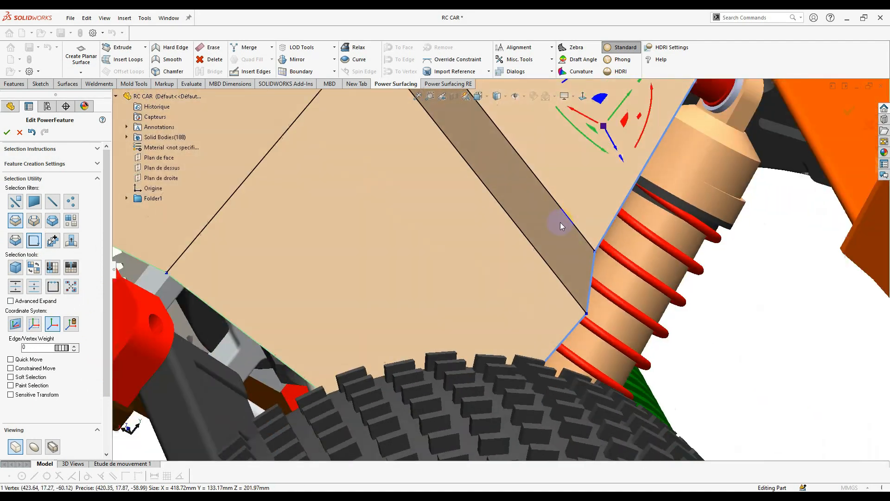
{"action": "scroll", "coordinate": [560, 227], "scroll_direction": "up", "scroll_amount": 3}
{"action": "middle_click_drag", "start_coordinate": [560, 226], "coordinate": [542, 226]}
{"action": "left_click", "coordinate": [538, 251]}
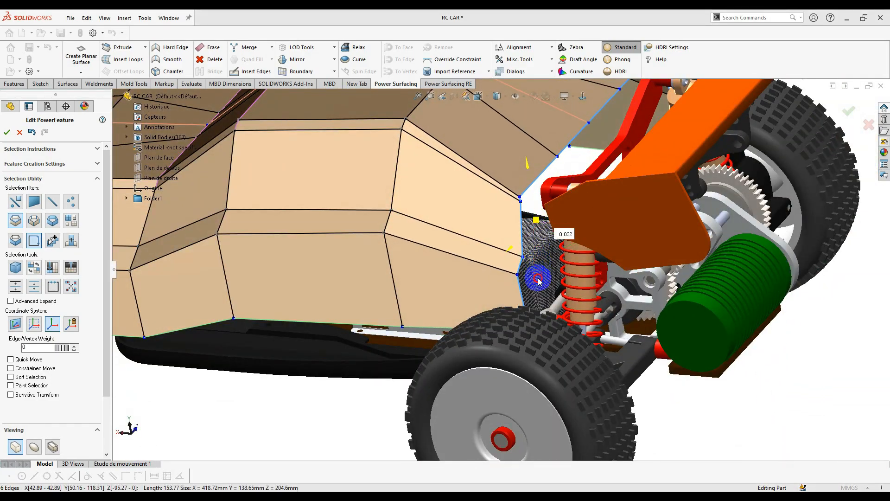
{"action": "scroll", "coordinate": [526, 259], "scroll_direction": "up", "scroll_amount": 5}
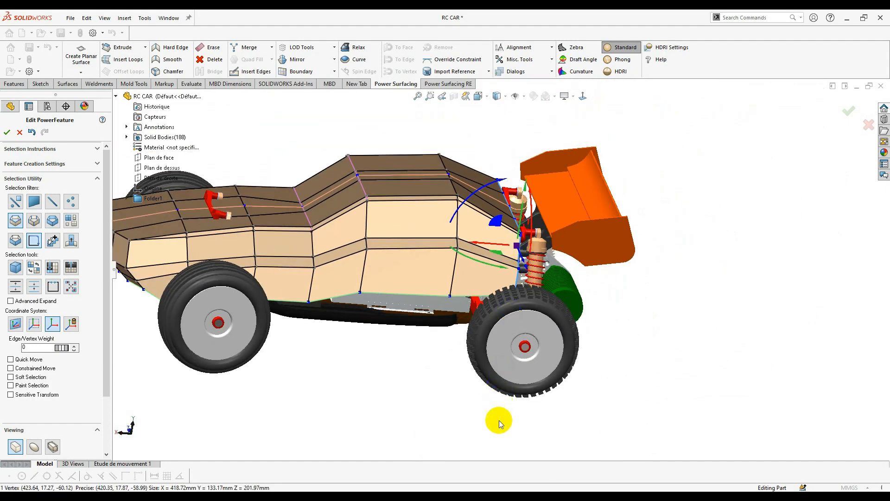
{"action": "middle_click_drag", "start_coordinate": [499, 420], "coordinate": [495, 435]}
{"action": "scroll", "coordinate": [510, 269], "scroll_direction": "up", "scroll_amount": 1}
{"action": "left_click", "coordinate": [563, 166]}
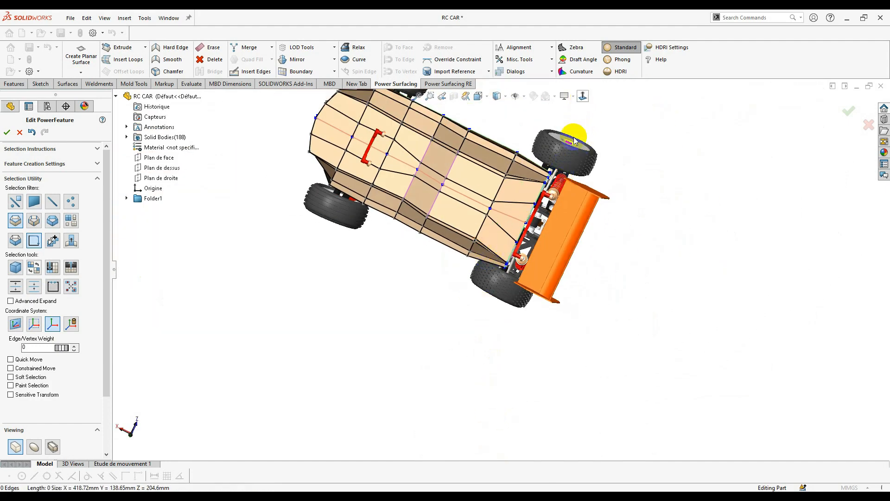
- Undo the last move and shift the rear edges along X instead
{"action": "scroll", "coordinate": [552, 144], "scroll_direction": "down", "scroll_amount": 4}
{"action": "scroll", "coordinate": [435, 324], "scroll_direction": "up", "scroll_amount": 1}
{"action": "key", "text": "ctrl+z"}
{"action": "scroll", "coordinate": [427, 387], "scroll_direction": "up", "scroll_amount": 2}
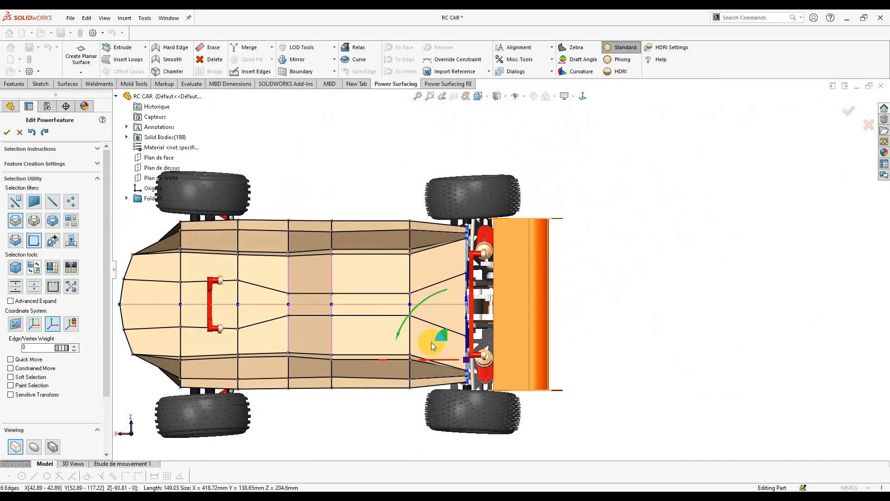
{"action": "left_click_drag", "start_coordinate": [432, 362], "coordinate": [443, 360]}
- Using the edge selection filter, move the rear body's cross edge loop sideways
{"action": "right_click", "coordinate": [411, 402]}
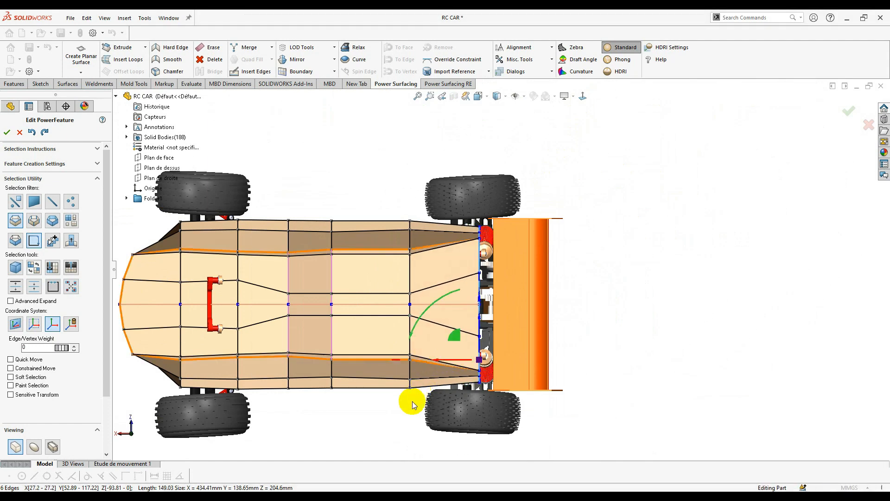
{"action": "left_click", "coordinate": [465, 391]}
{"action": "double_click", "coordinate": [407, 277]}
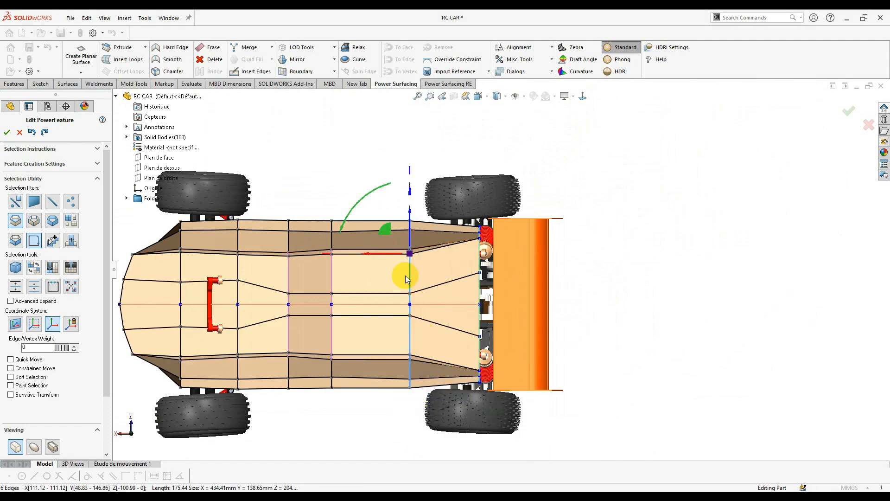
{"action": "left_click_drag", "start_coordinate": [414, 195], "coordinate": [414, 216]}
{"action": "key", "text": "Escape"}
- Nudge a lower side edge of the body slightly
{"action": "scroll", "coordinate": [409, 302], "scroll_direction": "down", "scroll_amount": 1}
{"action": "key", "text": "Escape"}
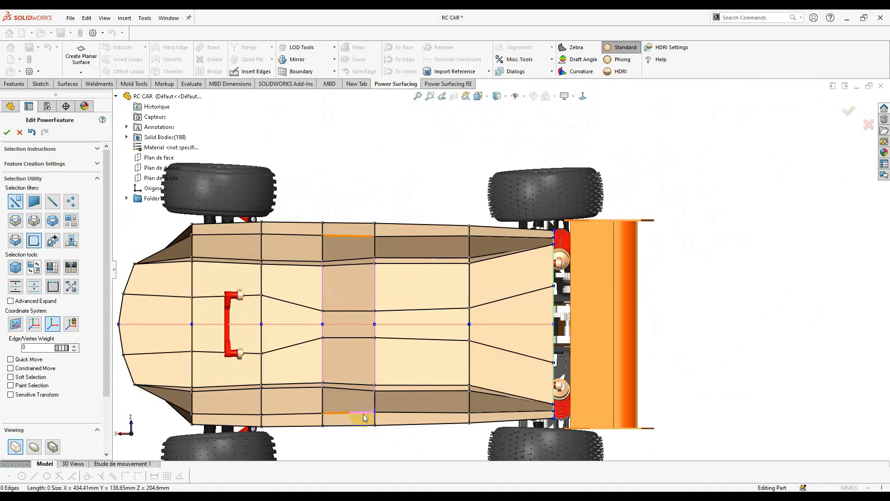
{"action": "left_click", "coordinate": [362, 412]}
{"action": "left_click_drag", "start_coordinate": [350, 391], "coordinate": [350, 392]}
{"action": "key", "text": "Escape"}
{"action": "scroll", "coordinate": [366, 431], "scroll_direction": "down", "scroll_amount": 2}
{"action": "scroll", "coordinate": [403, 375], "scroll_direction": "up", "scroll_amount": 1}
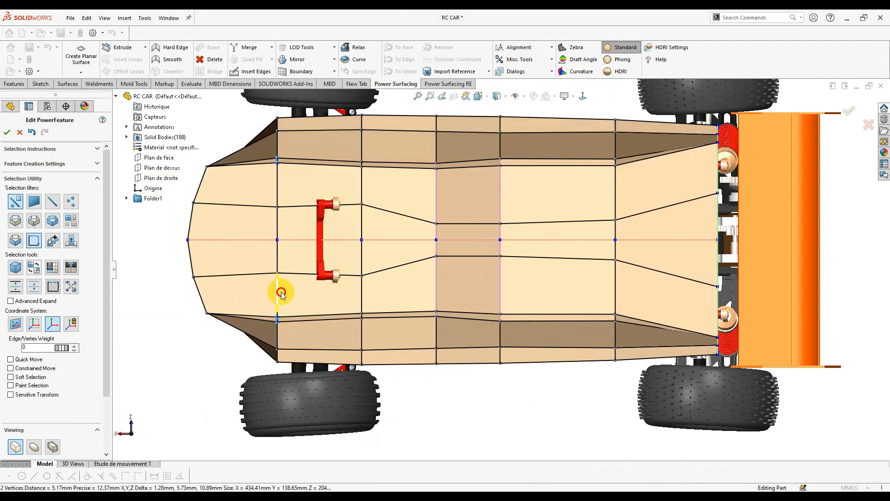
- Box-select two side vertices and move them slightly to fit the chassis
{"action": "left_click", "coordinate": [346, 313]}
{"action": "left_click_drag", "start_coordinate": [356, 322], "coordinate": [354, 324]}
{"action": "scroll", "coordinate": [356, 322], "scroll_direction": "down", "scroll_amount": 2}
{"action": "left_click_drag", "start_coordinate": [377, 289], "coordinate": [377, 293]}
{"action": "scroll", "coordinate": [503, 241], "scroll_direction": "up", "scroll_amount": 4}
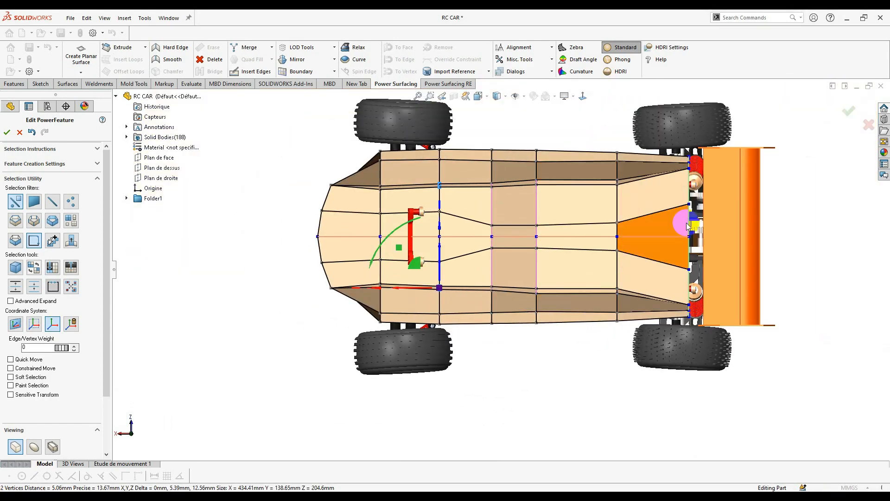
{"action": "middle_click_drag", "start_coordinate": [516, 401], "coordinate": [524, 297]}
{"action": "scroll", "coordinate": [524, 308], "scroll_direction": "down", "scroll_amount": 4}
{"action": "left_click", "coordinate": [458, 328]}
{"action": "left_click", "coordinate": [583, 96]}
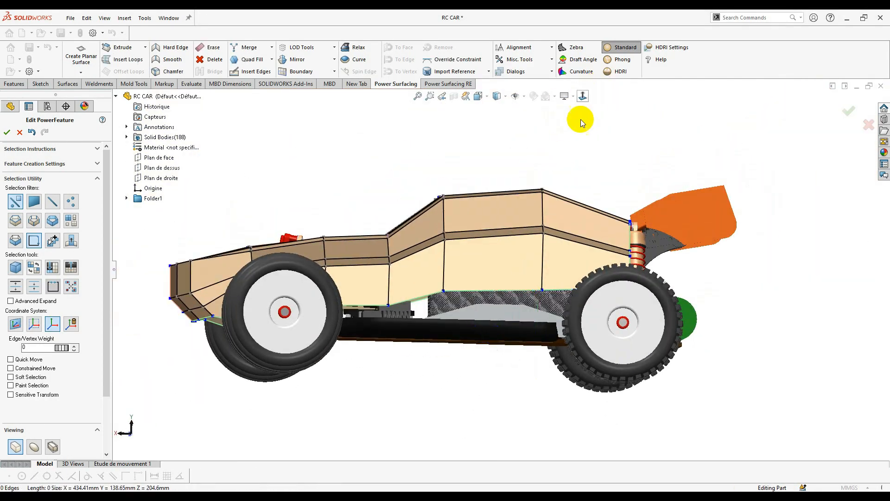
- Shift the mid-body vertical edge loop toward the front and nudge two neighbouring loops
{"action": "scroll", "coordinate": [273, 253], "scroll_direction": "up", "scroll_amount": 2}
{"action": "scroll", "coordinate": [331, 260], "scroll_direction": "down", "scroll_amount": 4}
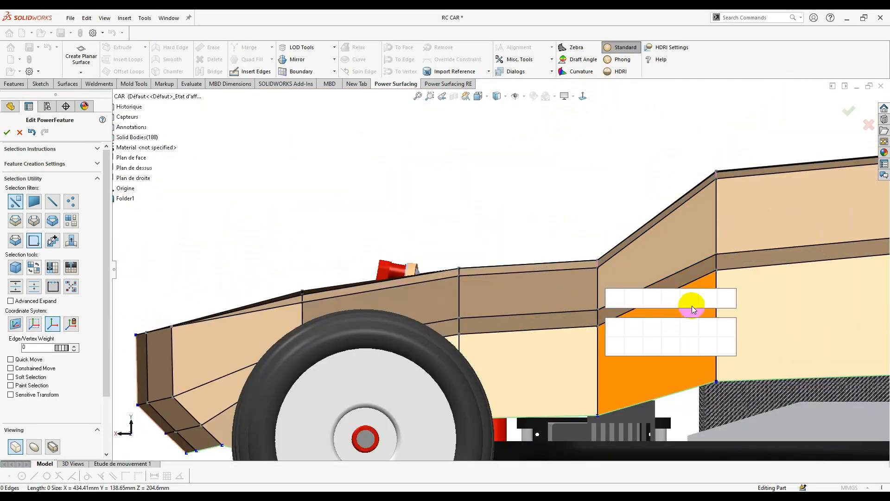
{"action": "double_click", "coordinate": [598, 356]}
{"action": "scroll", "coordinate": [597, 343], "scroll_direction": "up", "scroll_amount": 2}
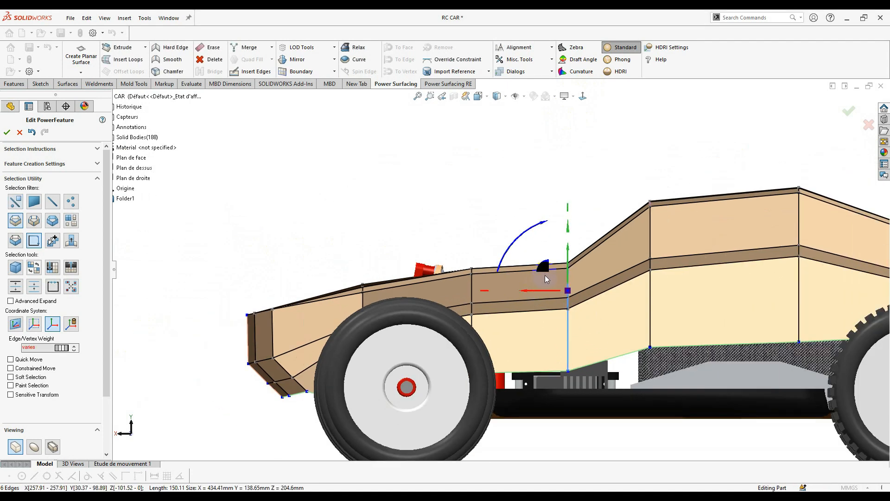
{"action": "left_click_drag", "start_coordinate": [537, 274], "coordinate": [498, 272]}
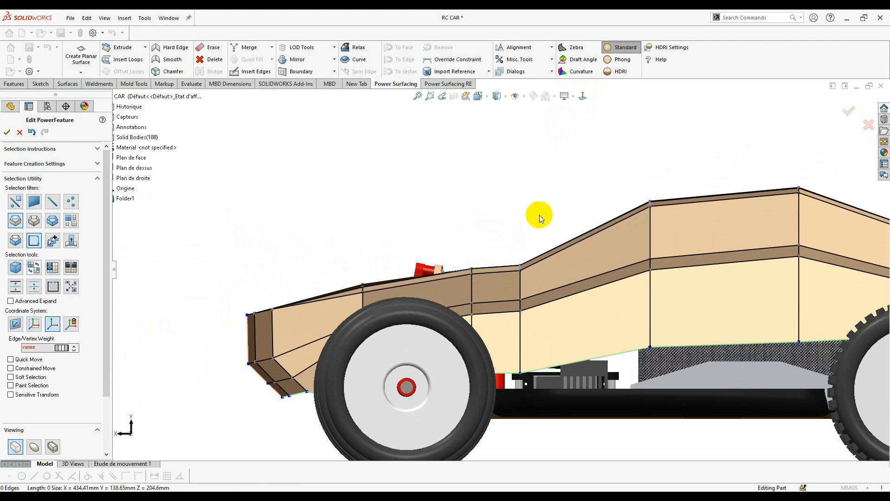
{"action": "scroll", "coordinate": [510, 250], "scroll_direction": "down", "scroll_amount": 2}
{"action": "left_click", "coordinate": [438, 279]}
{"action": "left_click_drag", "start_coordinate": [414, 284], "coordinate": [408, 287]}
{"action": "left_click", "coordinate": [278, 296]}
{"action": "left_click_drag", "start_coordinate": [253, 313], "coordinate": [257, 307]}
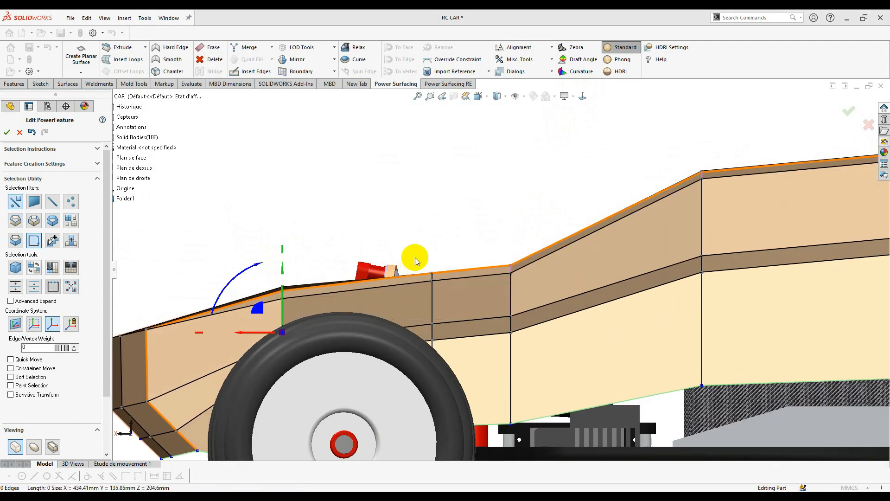
{"action": "left_click", "coordinate": [415, 261]}
- Box-select the rear body vertices and lower them slightly
{"action": "scroll", "coordinate": [416, 261], "scroll_direction": "up", "scroll_amount": 5}
{"action": "scroll", "coordinate": [718, 237], "scroll_direction": "down", "scroll_amount": 1}
{"action": "left_click_drag", "start_coordinate": [718, 207], "coordinate": [575, 344]}
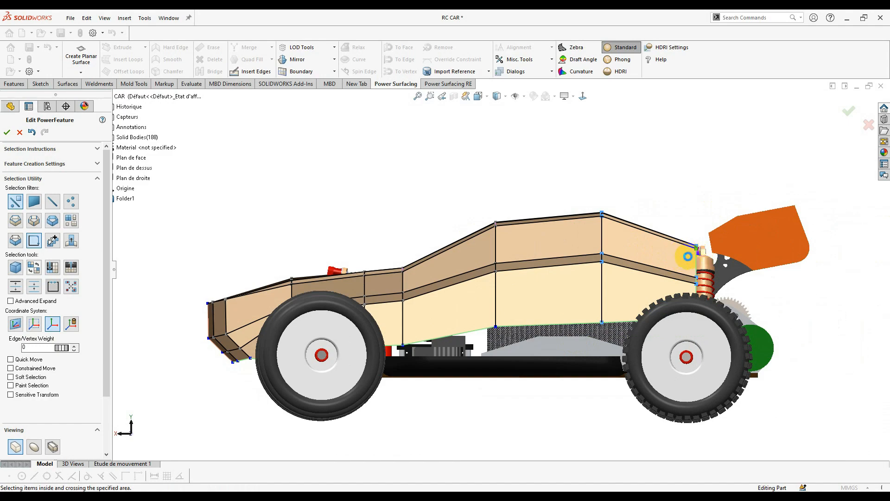
{"action": "scroll", "coordinate": [696, 255], "scroll_direction": "down", "scroll_amount": 1}
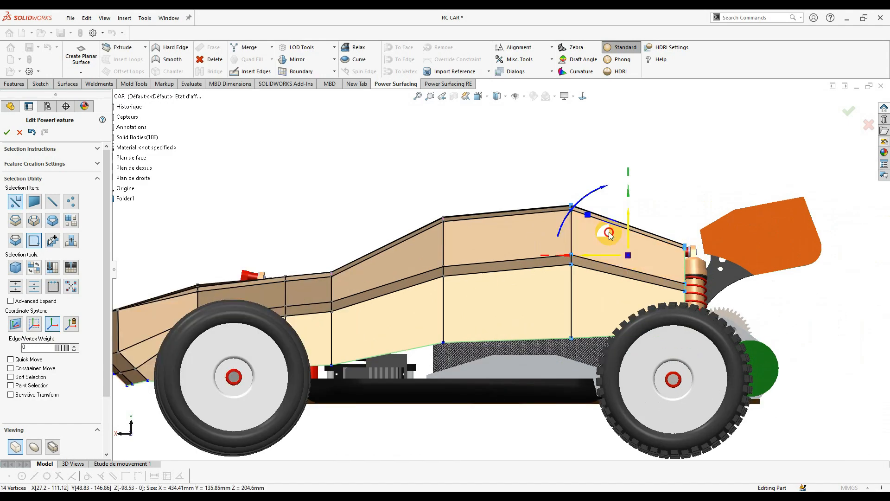
{"action": "left_click_drag", "start_coordinate": [608, 232], "coordinate": [608, 241]}
{"action": "left_click", "coordinate": [680, 213]}
{"action": "scroll", "coordinate": [679, 213], "scroll_direction": "up", "scroll_amount": 2}
{"action": "right_click", "coordinate": [479, 394]}
{"action": "scroll", "coordinate": [532, 353], "scroll_direction": "down", "scroll_amount": 1}
{"action": "middle_click_drag", "start_coordinate": [532, 353], "coordinate": [745, 249], "text": "ctrl"}
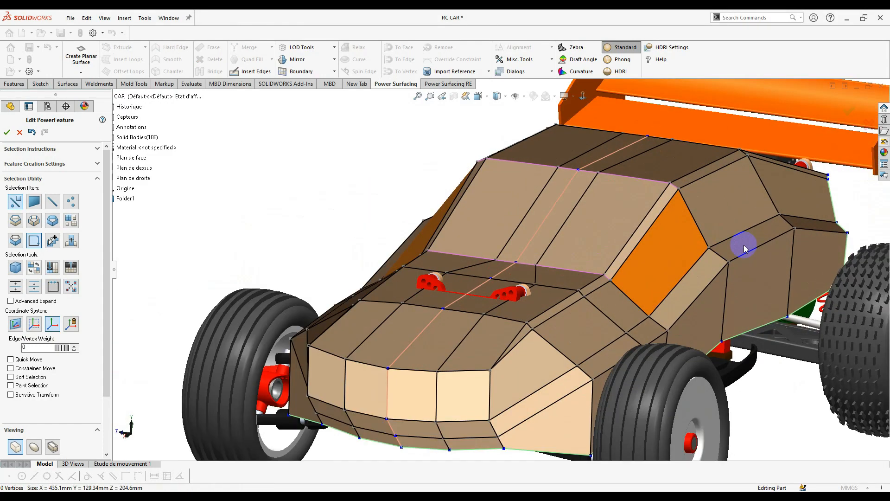
{"action": "left_click", "coordinate": [745, 234]}
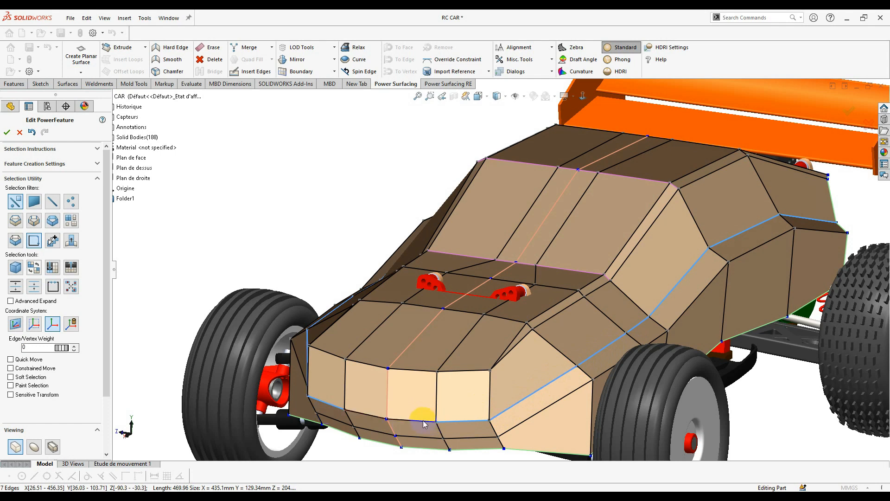
- Switch to smooth display and lower the current crease weight to 54
{"action": "left_click", "coordinate": [33, 446]}
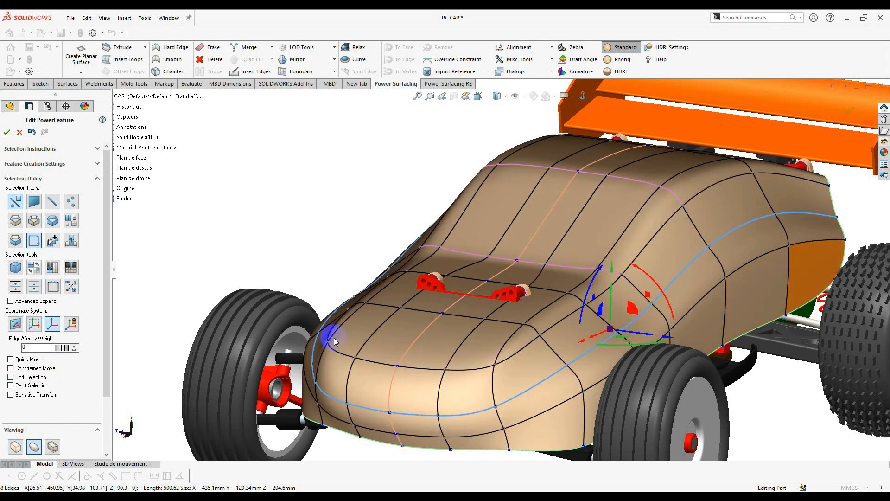
{"action": "left_click", "coordinate": [74, 350]}
{"action": "scroll", "coordinate": [741, 407], "scroll_direction": "up", "scroll_amount": 3}
{"action": "left_click", "coordinate": [720, 400]}
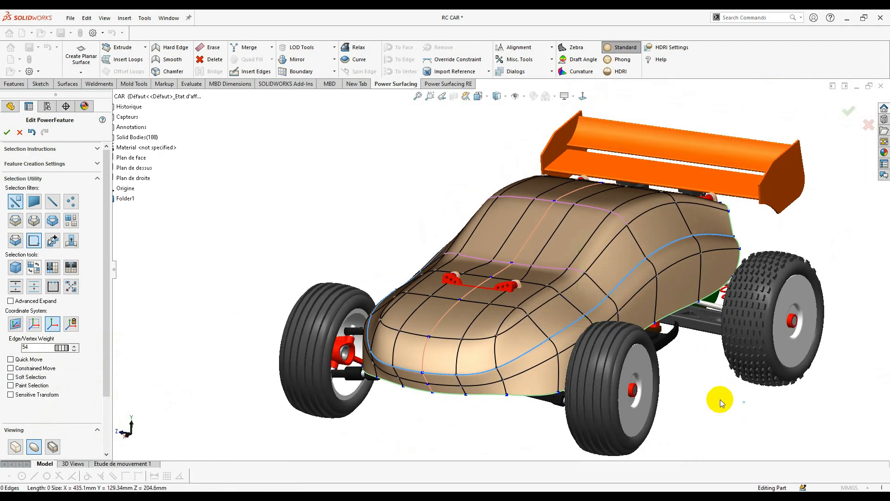
{"action": "middle_click_drag", "start_coordinate": [720, 400], "coordinate": [697, 396]}
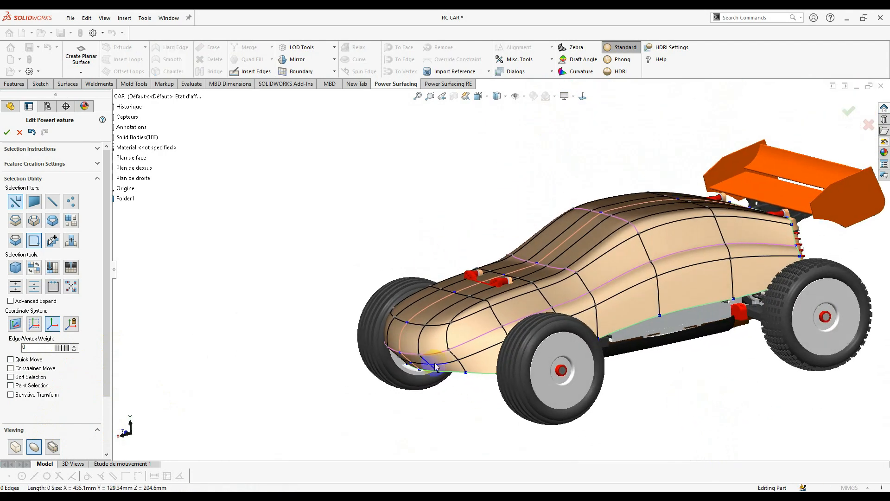
{"action": "scroll", "coordinate": [431, 357], "scroll_direction": "down", "scroll_amount": 6}
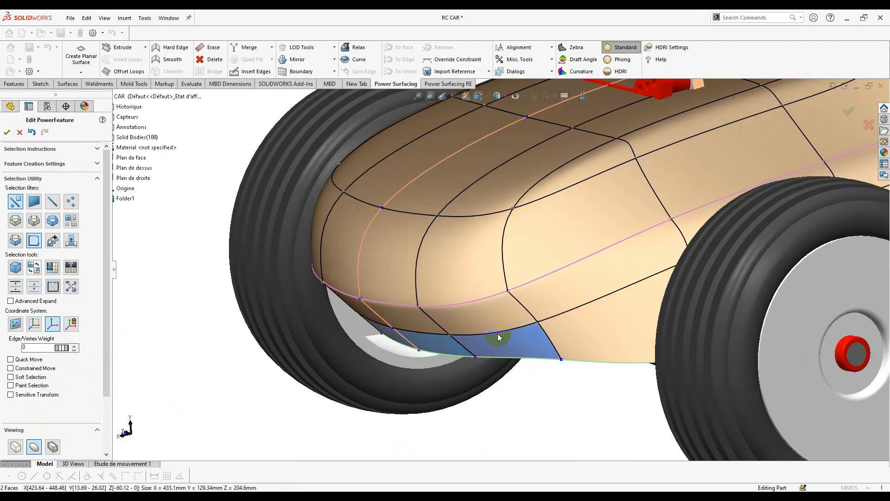
- Select the front bumper edges and pull them with the triad to reshape the front
{"action": "left_click", "coordinate": [419, 336]}
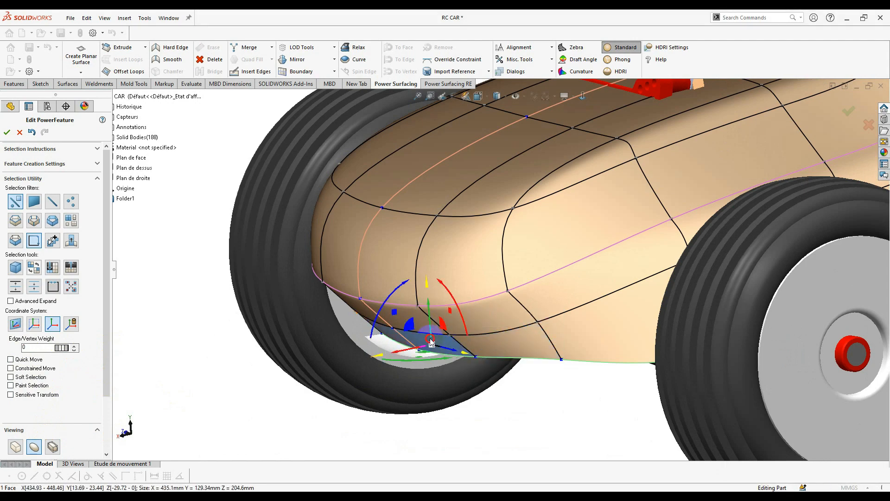
{"action": "left_click", "coordinate": [425, 337]}
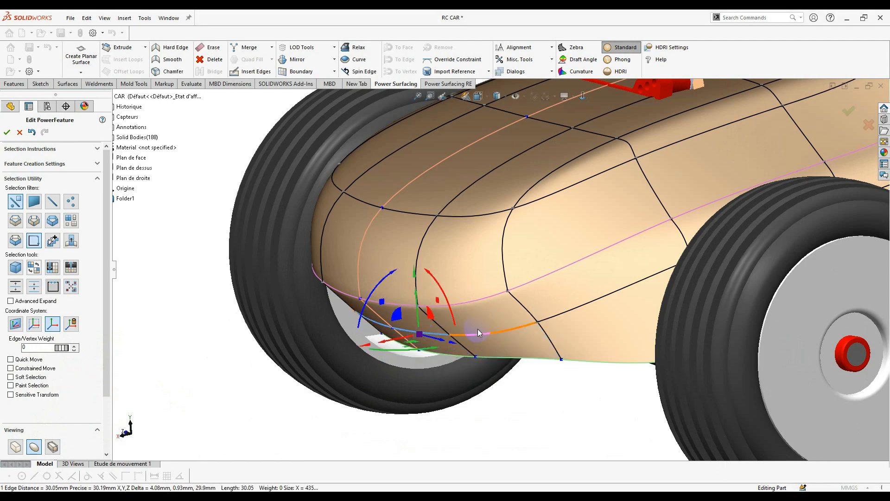
{"action": "middle_click_drag", "start_coordinate": [482, 338], "coordinate": [455, 323]}
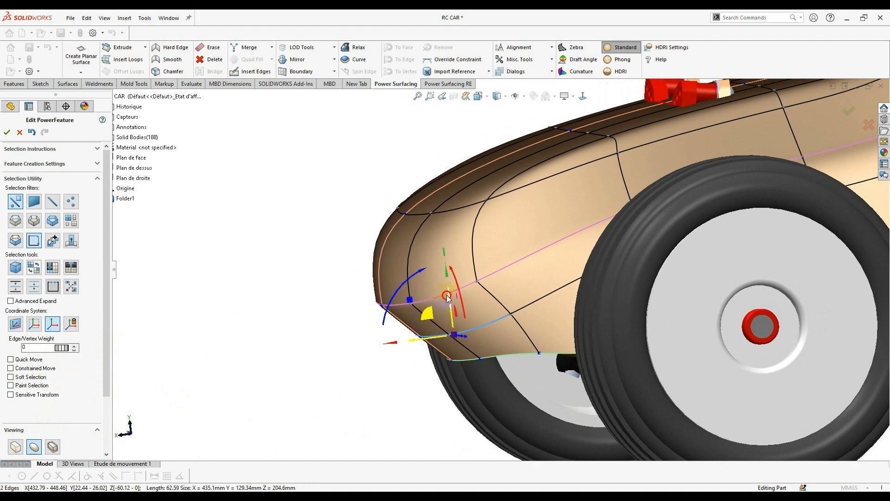
{"action": "left_click_drag", "start_coordinate": [448, 297], "coordinate": [379, 334]}
{"action": "middle_click_drag", "start_coordinate": [423, 334], "coordinate": [461, 328]}
{"action": "left_click", "coordinate": [506, 320]}
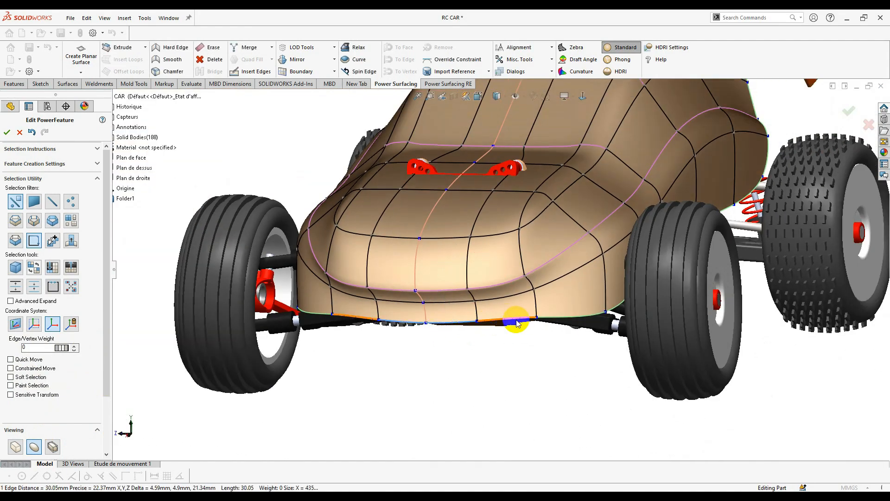
- In box mode, move the bumper edges down and outward, then lower them slightly
{"action": "left_click", "coordinate": [16, 446]}
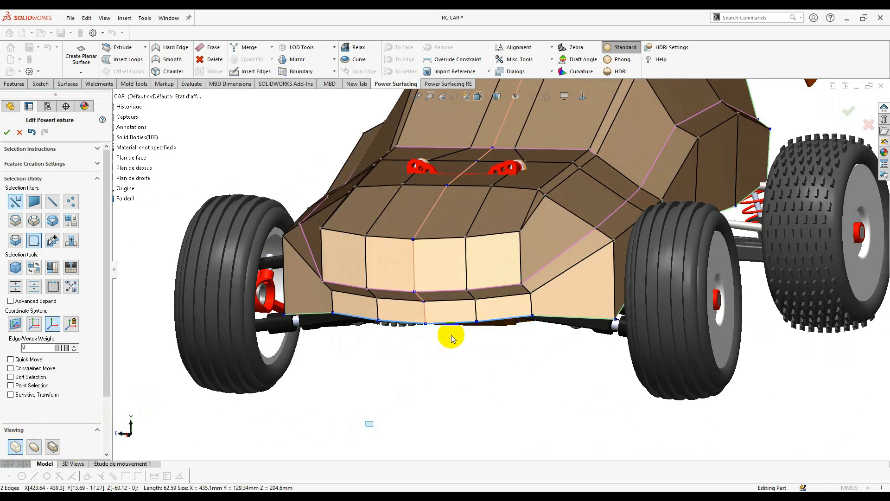
{"action": "left_click", "coordinate": [496, 320]}
{"action": "middle_click_drag", "start_coordinate": [457, 327], "coordinate": [477, 296]}
{"action": "left_click", "coordinate": [495, 321]}
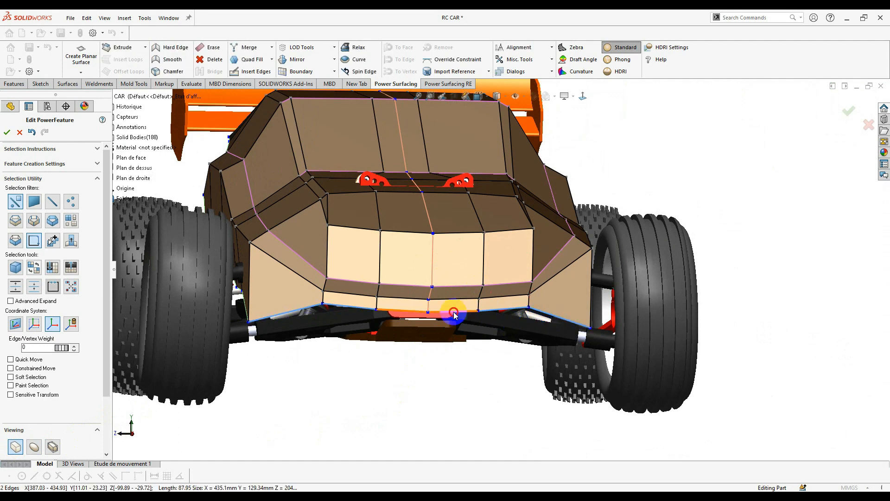
{"action": "scroll", "coordinate": [512, 298], "scroll_direction": "down", "scroll_amount": 3}
{"action": "middle_click_drag", "start_coordinate": [432, 312], "coordinate": [503, 301]}
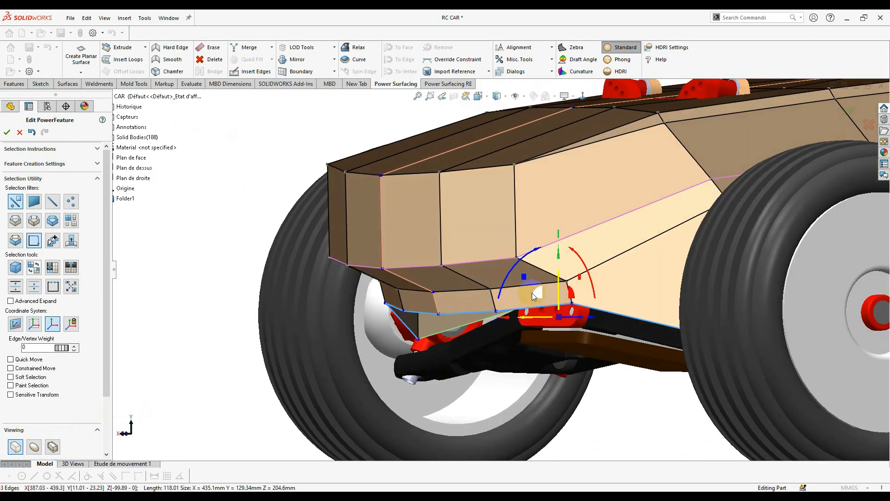
{"action": "left_click_drag", "start_coordinate": [541, 294], "coordinate": [544, 299]}
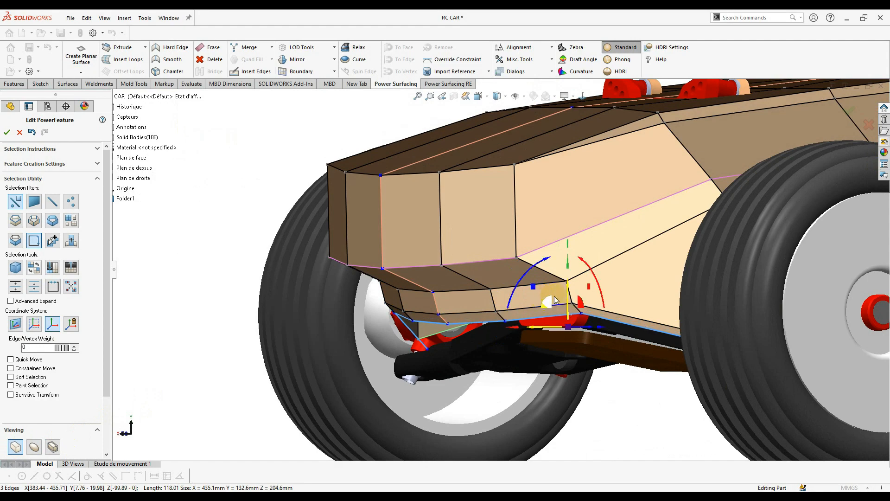
{"action": "middle_click_drag", "start_coordinate": [551, 299], "coordinate": [581, 272]}
- Select the vertical edge at the bumper's lower corner
{"action": "scroll", "coordinate": [580, 273], "scroll_direction": "down", "scroll_amount": 2}
{"action": "scroll", "coordinate": [602, 326], "scroll_direction": "down", "scroll_amount": 1}
{"action": "right_click", "coordinate": [605, 288]}
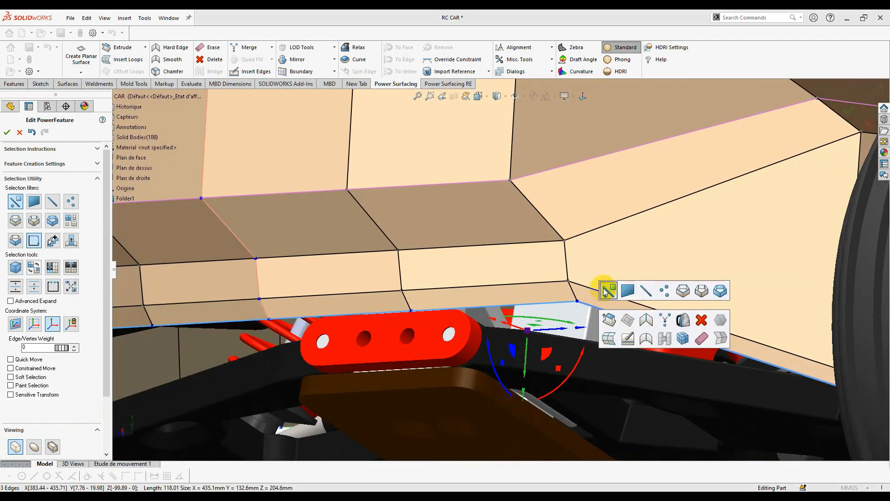
{"action": "left_click", "coordinate": [606, 291]}
{"action": "left_click", "coordinate": [575, 297]}
{"action": "left_click", "coordinate": [567, 266]}
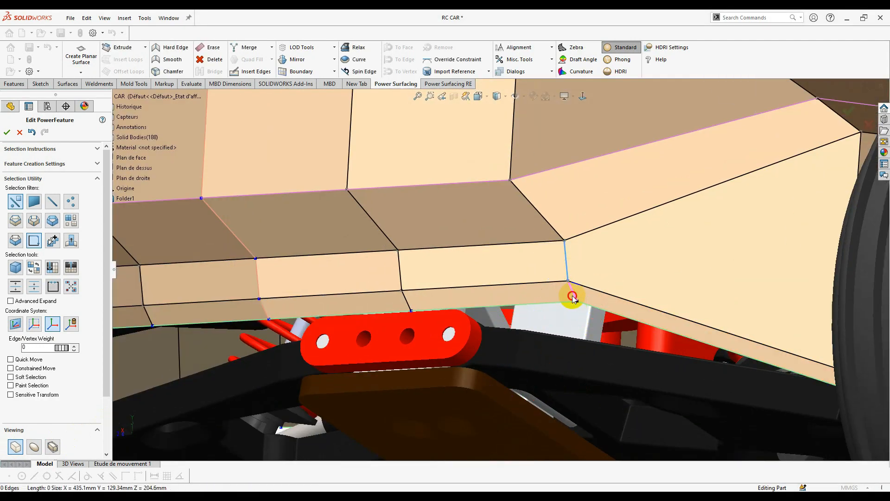
- Return to smooth display and lower the corner edge's weight from 44 to 43
{"action": "left_click", "coordinate": [33, 445]}
{"action": "middle_click_drag", "start_coordinate": [524, 339], "coordinate": [648, 283]}
{"action": "scroll", "coordinate": [649, 283], "scroll_direction": "down", "scroll_amount": 4}
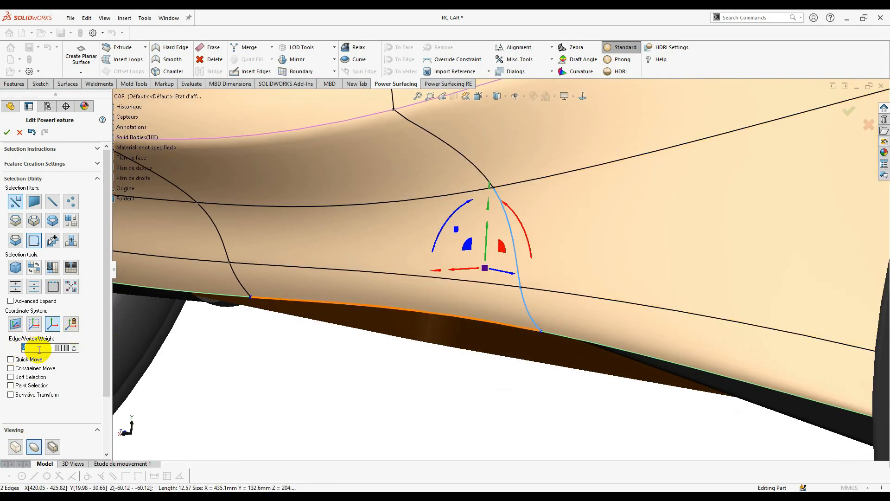
{"action": "left_click", "coordinate": [74, 350]}
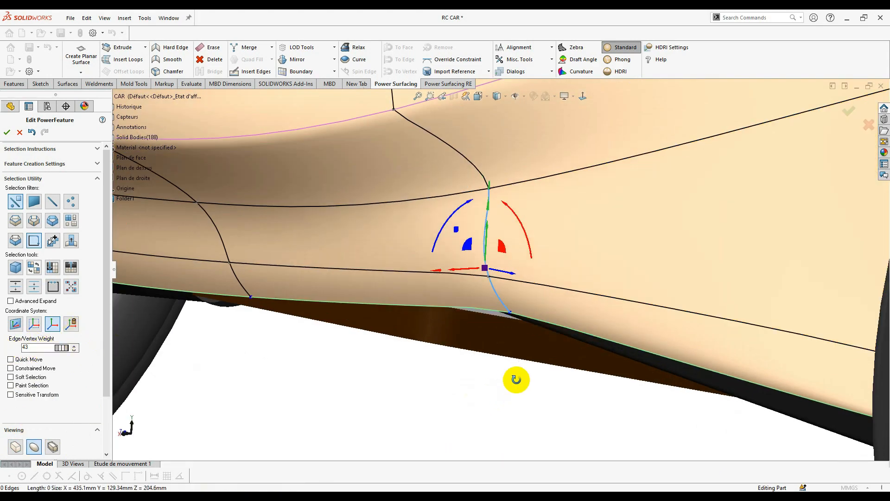
{"action": "middle_click_drag", "start_coordinate": [517, 380], "coordinate": [531, 368]}
{"action": "scroll", "coordinate": [530, 368], "scroll_direction": "up", "scroll_amount": 6}
- Make the rear body's lower corner vertex sharp with Hard Edge
{"action": "left_click", "coordinate": [584, 106]}
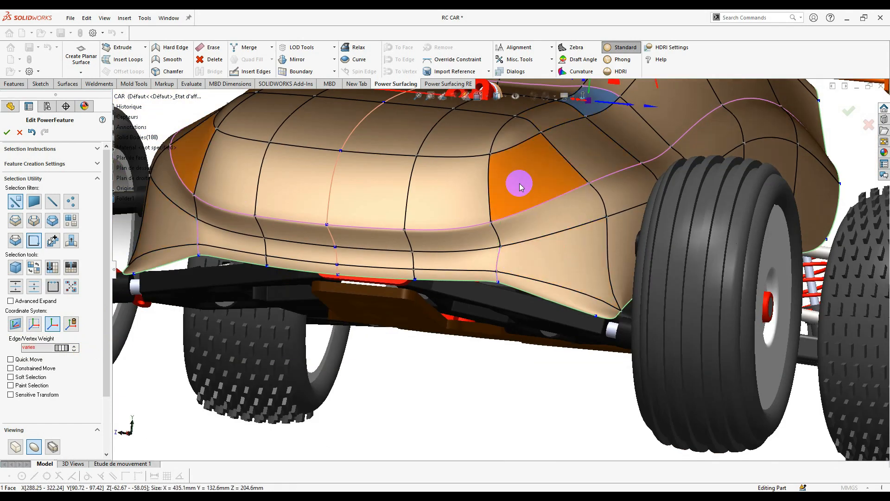
{"action": "left_click", "coordinate": [585, 97]}
{"action": "left_click", "coordinate": [515, 395]}
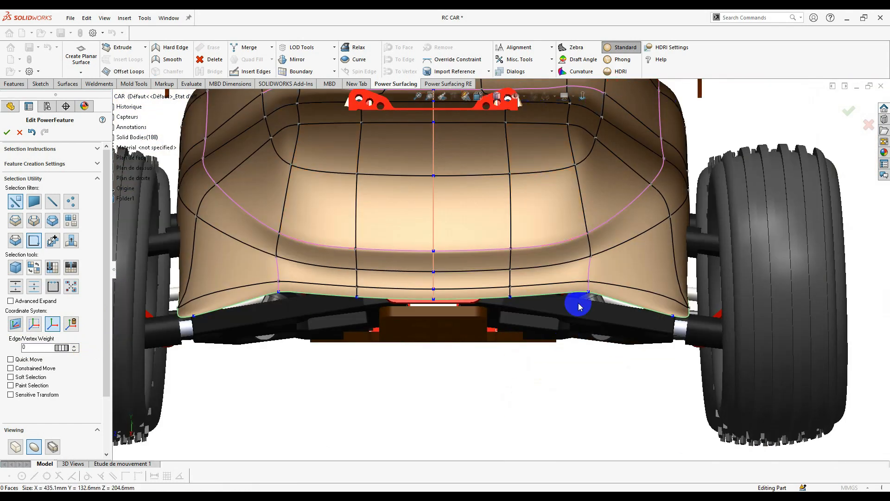
{"action": "scroll", "coordinate": [622, 263], "scroll_direction": "down", "scroll_amount": 4}
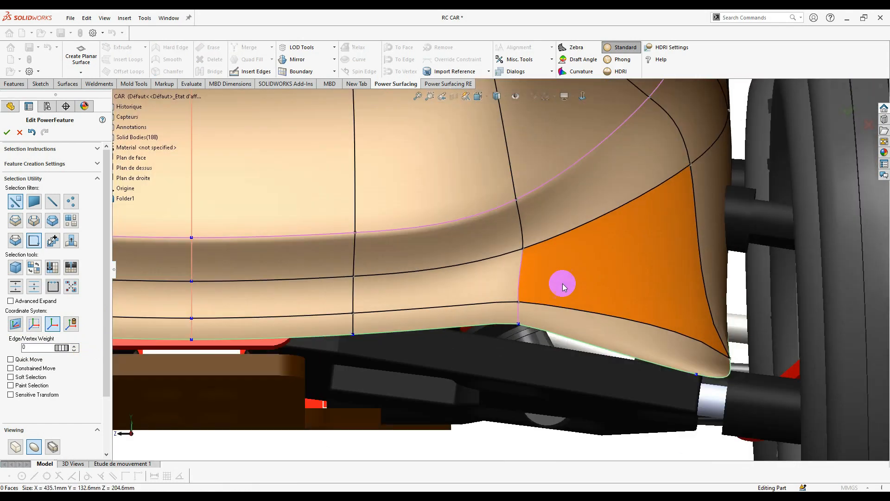
{"action": "left_click", "coordinate": [695, 374]}
{"action": "left_click", "coordinate": [159, 47]}
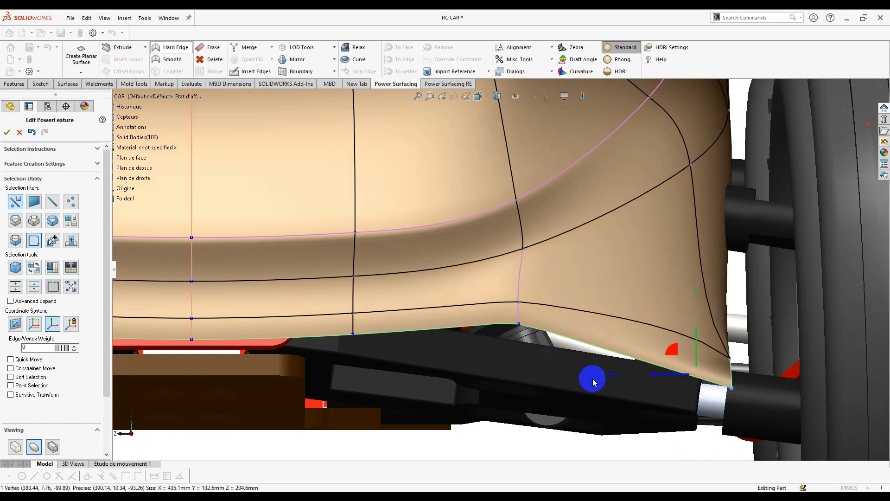
- View the rear squarely and select its lower edge and upper-corner edge
{"action": "scroll", "coordinate": [730, 349], "scroll_direction": "up", "scroll_amount": 10}
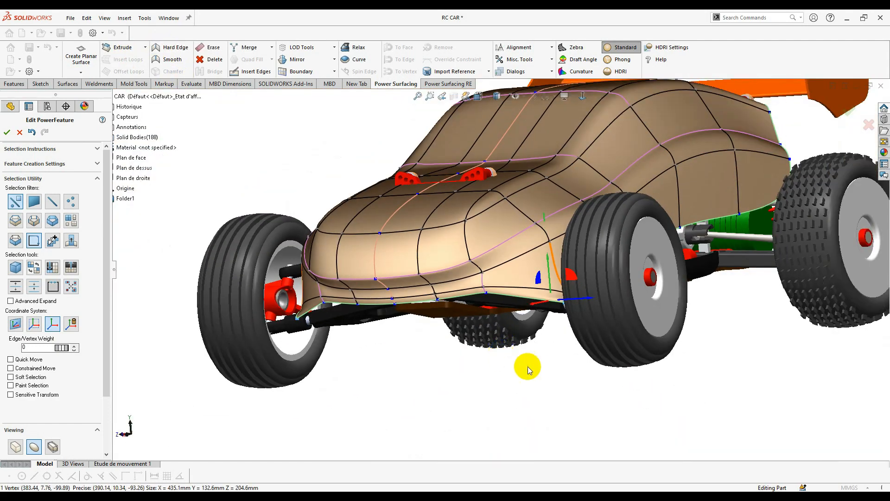
{"action": "mouse_move", "coordinate": [527, 366]}
{"action": "middle_mouse_down"}
{"action": "mouse_move", "coordinate": [543, 357]}
{"action": "mouse_move", "coordinate": [527, 355]}
{"action": "middle_mouse_up"}
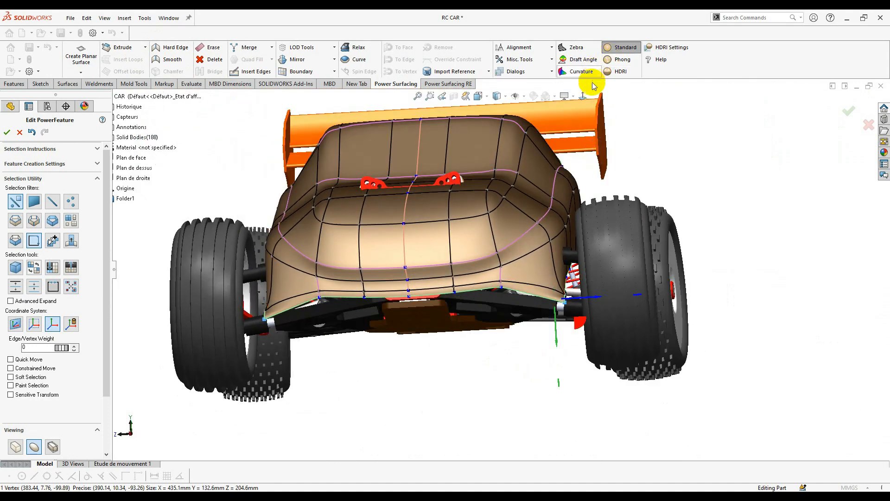
{"action": "left_click", "coordinate": [583, 96]}
{"action": "scroll", "coordinate": [510, 277], "scroll_direction": "down", "scroll_amount": 8}
{"action": "left_click", "coordinate": [521, 275]}
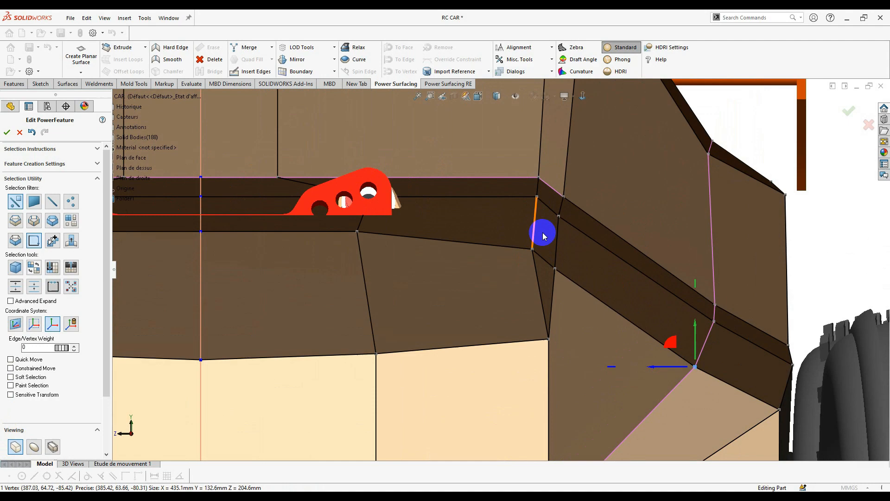
{"action": "left_click", "coordinate": [544, 236]}
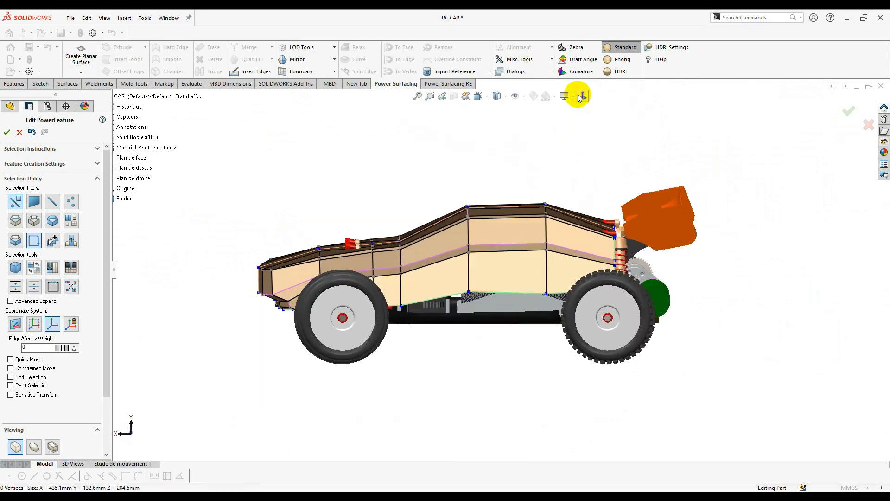
- In side view, select the lower side edges and squash them vertically
{"action": "left_click", "coordinate": [579, 97]}
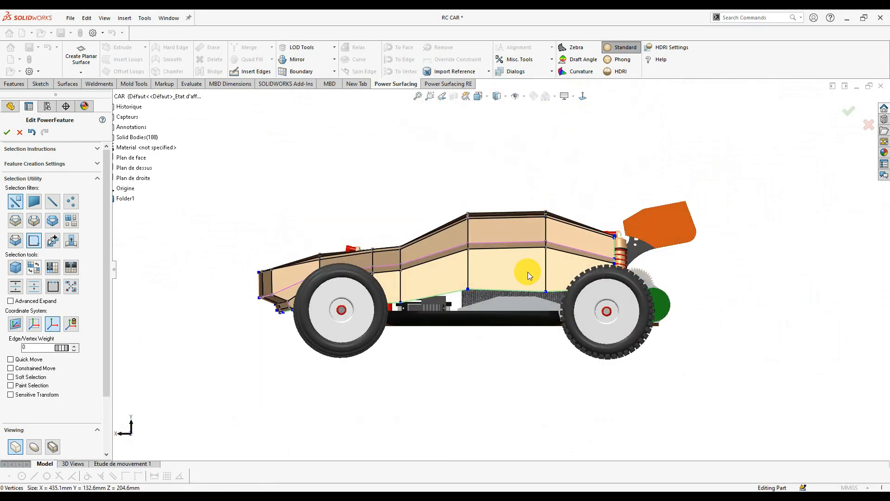
{"action": "scroll", "coordinate": [527, 275], "scroll_direction": "down", "scroll_amount": 4}
{"action": "left_click", "coordinate": [587, 289]}
{"action": "left_click", "coordinate": [544, 291], "text": "ctrl"}
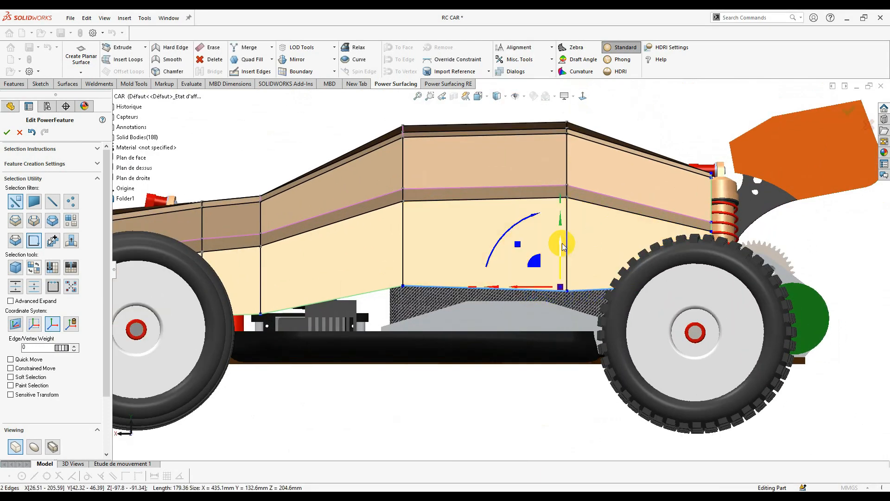
{"action": "double_click", "coordinate": [560, 226]}
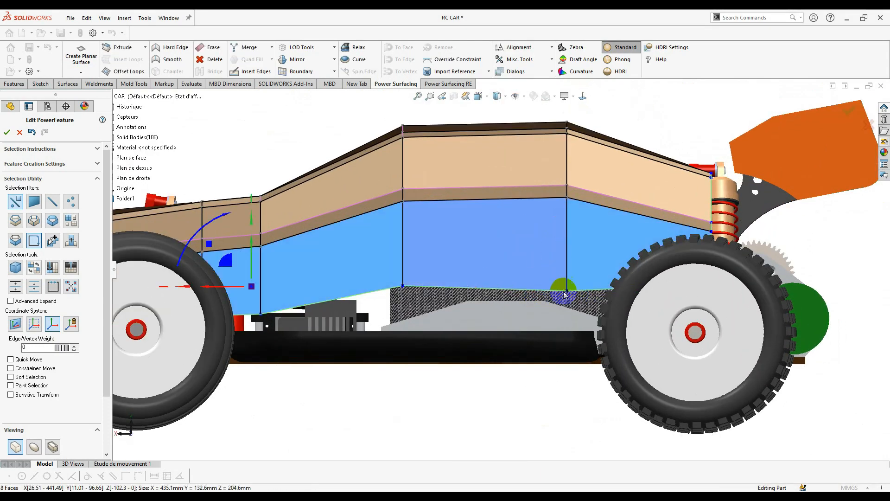
{"action": "left_click", "coordinate": [550, 295]}
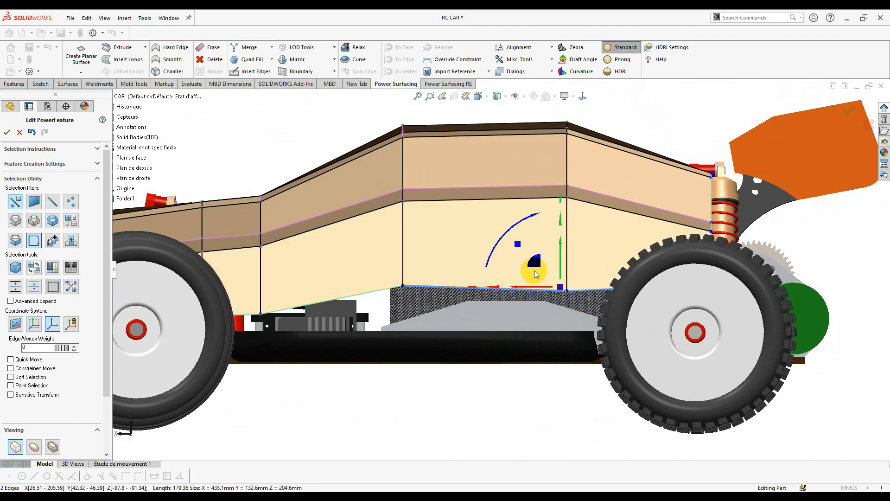
{"action": "left_click_drag", "start_coordinate": [559, 227], "coordinate": [541, 455]}
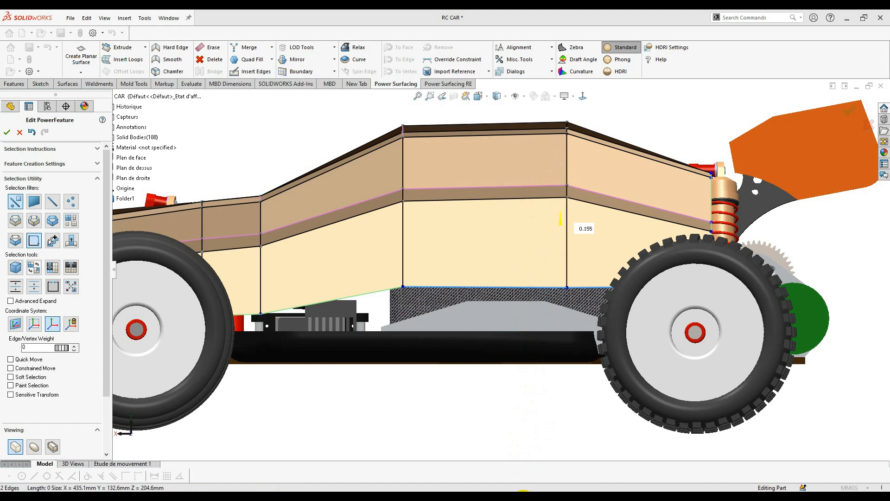
{"action": "left_click_drag", "start_coordinate": [524, 500], "coordinate": [523, 499]}
- Raise the two bottom side edges so they sit just above the chassis
{"action": "left_click_drag", "start_coordinate": [559, 255], "coordinate": [558, 259]}
{"action": "left_click", "coordinate": [490, 366]}
{"action": "scroll", "coordinate": [454, 283], "scroll_direction": "up", "scroll_amount": 3}
{"action": "scroll", "coordinate": [353, 287], "scroll_direction": "down", "scroll_amount": 3}
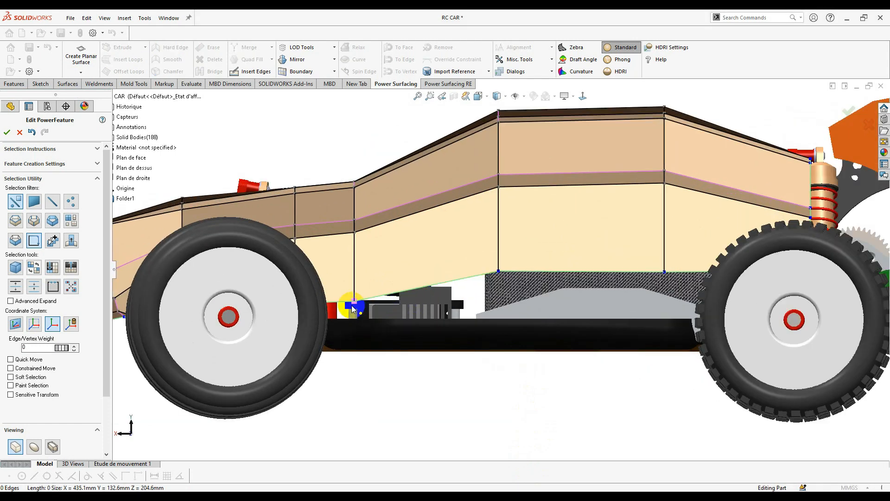
{"action": "left_click", "coordinate": [694, 272], "text": "ctrl"}
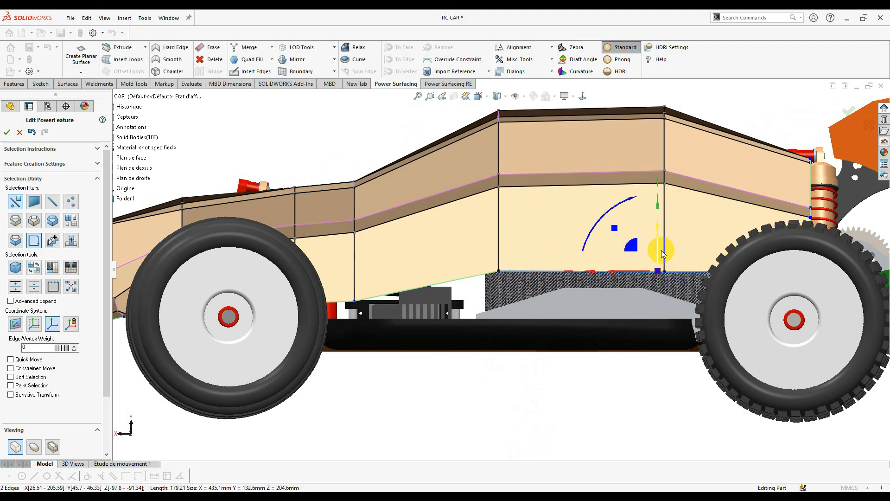
{"action": "left_click_drag", "start_coordinate": [635, 257], "coordinate": [634, 250]}
{"action": "left_click", "coordinate": [589, 306]}
{"action": "scroll", "coordinate": [453, 255], "scroll_direction": "up", "scroll_amount": 3}
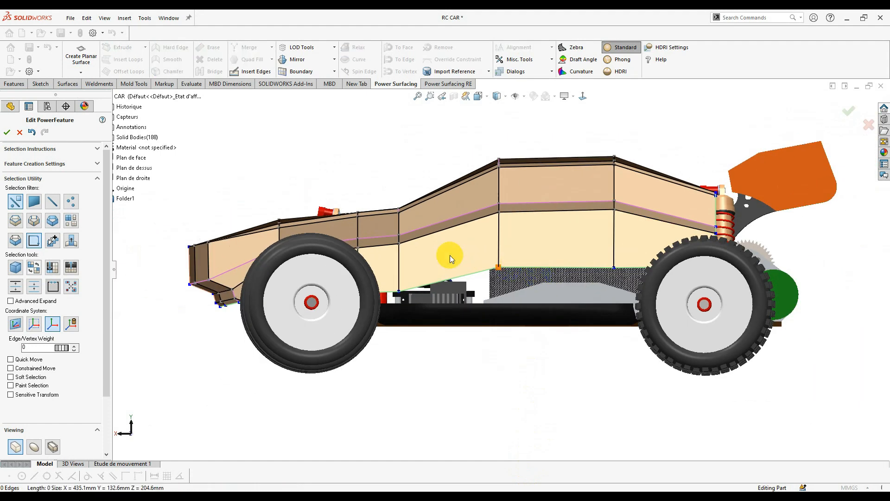
{"action": "scroll", "coordinate": [407, 298], "scroll_direction": "down", "scroll_amount": 4}
- Select the bottom edge near the front wheel and the front body corner edge
{"action": "left_click", "coordinate": [402, 325]}
{"action": "scroll", "coordinate": [442, 313], "scroll_direction": "up", "scroll_amount": 2}
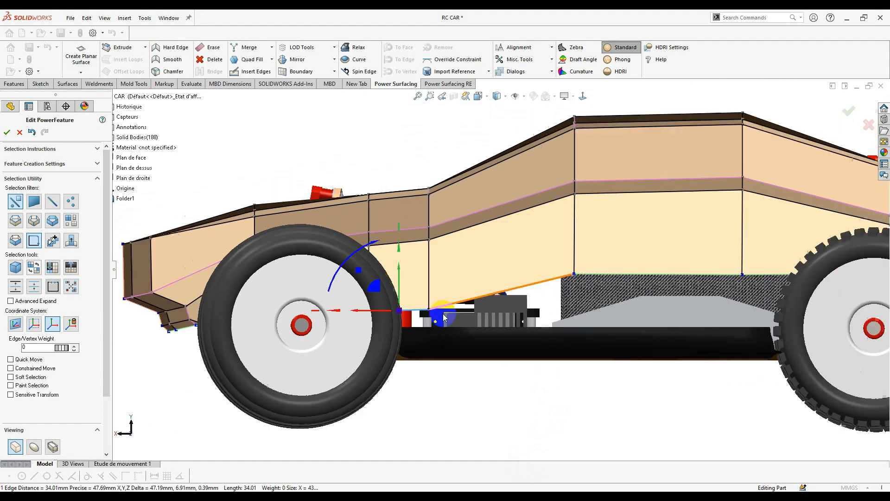
{"action": "middle_click_drag", "start_coordinate": [445, 310], "coordinate": [535, 256]}
{"action": "middle_click_drag", "start_coordinate": [334, 329], "coordinate": [469, 354]}
{"action": "scroll", "coordinate": [369, 368], "scroll_direction": "down", "scroll_amount": 5}
{"action": "left_click", "coordinate": [400, 370]}
{"action": "scroll", "coordinate": [392, 381], "scroll_direction": "up", "scroll_amount": 5}
- Pull the front corner edge left and adjust the front corner vertices
{"action": "left_click_drag", "start_coordinate": [463, 354], "coordinate": [458, 352]}
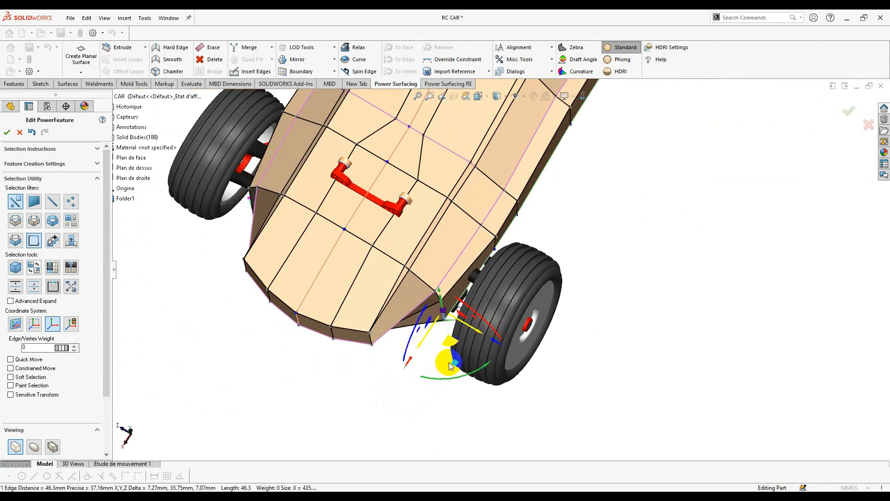
{"action": "middle_click_drag", "start_coordinate": [451, 366], "coordinate": [421, 294]}
{"action": "scroll", "coordinate": [409, 351], "scroll_direction": "down", "scroll_amount": 5}
{"action": "middle_click_drag", "start_coordinate": [409, 352], "coordinate": [482, 291]}
{"action": "scroll", "coordinate": [445, 294], "scroll_direction": "up", "scroll_amount": 6}
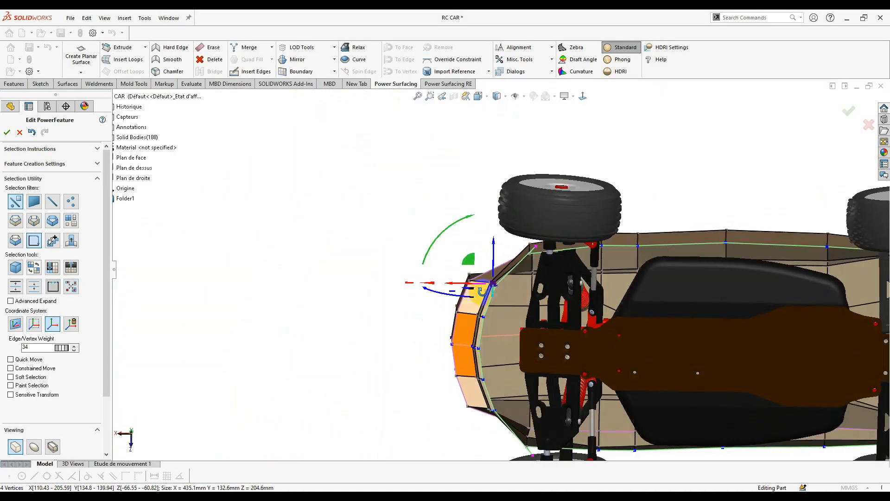
{"action": "left_click_drag", "start_coordinate": [452, 284], "coordinate": [439, 296]}
{"action": "scroll", "coordinate": [466, 366], "scroll_direction": "down", "scroll_amount": 3}
- Select the vertices along the front lower edge and lower them slightly
{"action": "left_click", "coordinate": [486, 292]}
{"action": "middle_click_drag", "start_coordinate": [439, 296], "coordinate": [528, 350]}
{"action": "left_click_drag", "start_coordinate": [479, 309], "coordinate": [481, 317]}
{"action": "middle_click_drag", "start_coordinate": [480, 312], "coordinate": [466, 283]}
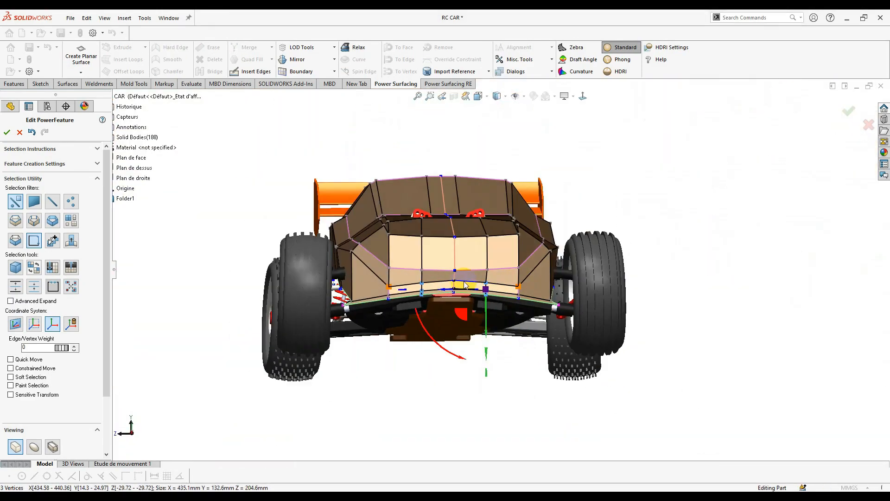
{"action": "scroll", "coordinate": [465, 285], "scroll_direction": "down", "scroll_amount": 4}
{"action": "left_click", "coordinate": [463, 284]}
{"action": "left_click_drag", "start_coordinate": [463, 308], "coordinate": [463, 315]}
- Select the lower side face and the side panel's bottom edge
{"action": "middle_click_drag", "start_coordinate": [463, 314], "coordinate": [581, 252]}
{"action": "scroll", "coordinate": [582, 253], "scroll_direction": "down", "scroll_amount": 3}
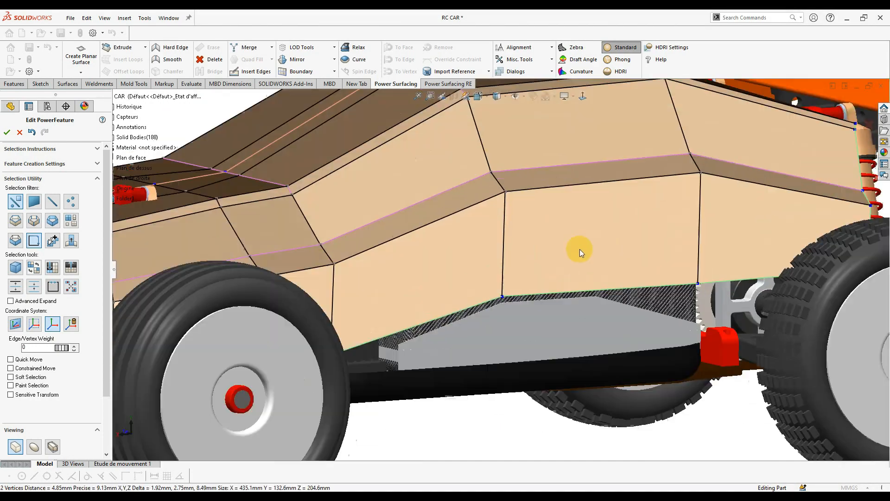
{"action": "scroll", "coordinate": [595, 242], "scroll_direction": "down", "scroll_amount": 1}
{"action": "right_click", "coordinate": [645, 248]}
{"action": "left_click", "coordinate": [741, 287]}
{"action": "left_click", "coordinate": [742, 290]}
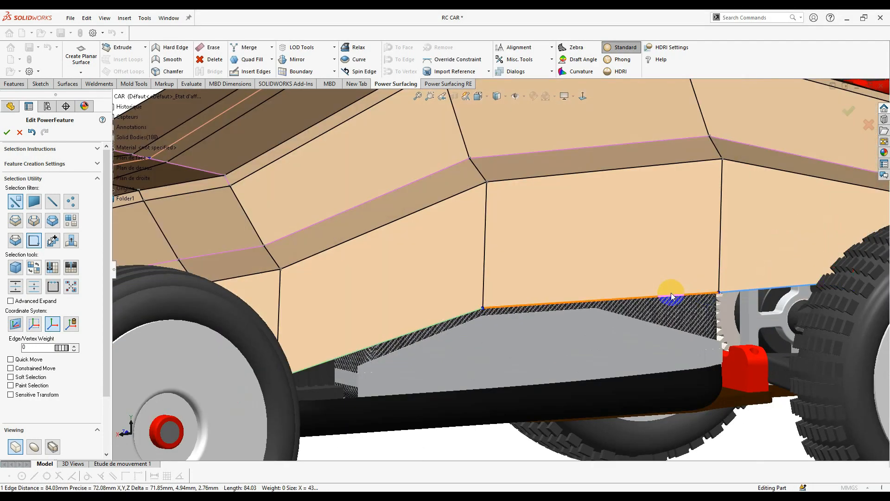
- Add another bottom edge and try pulling the edges downward, then undo the move
{"action": "scroll", "coordinate": [359, 347], "scroll_direction": "up", "scroll_amount": 3}
{"action": "middle_click_drag", "start_coordinate": [359, 347], "coordinate": [341, 312]}
{"action": "scroll", "coordinate": [341, 311], "scroll_direction": "down", "scroll_amount": 2}
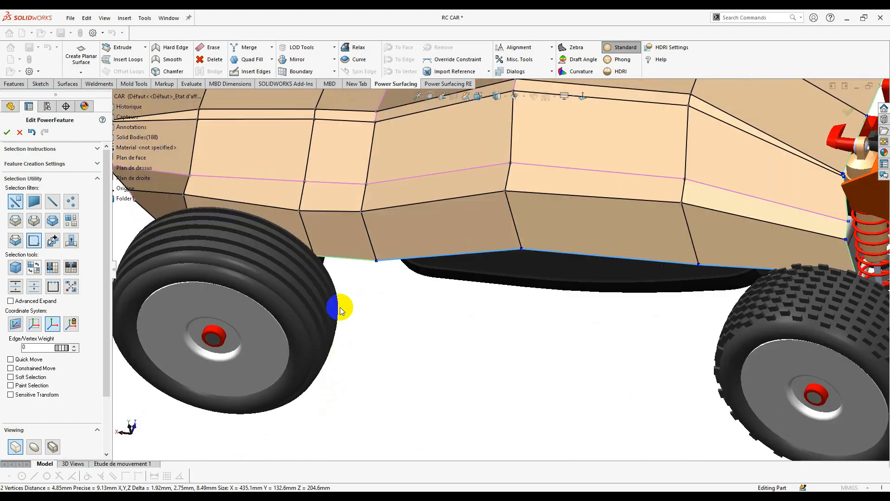
{"action": "left_click", "coordinate": [355, 258]}
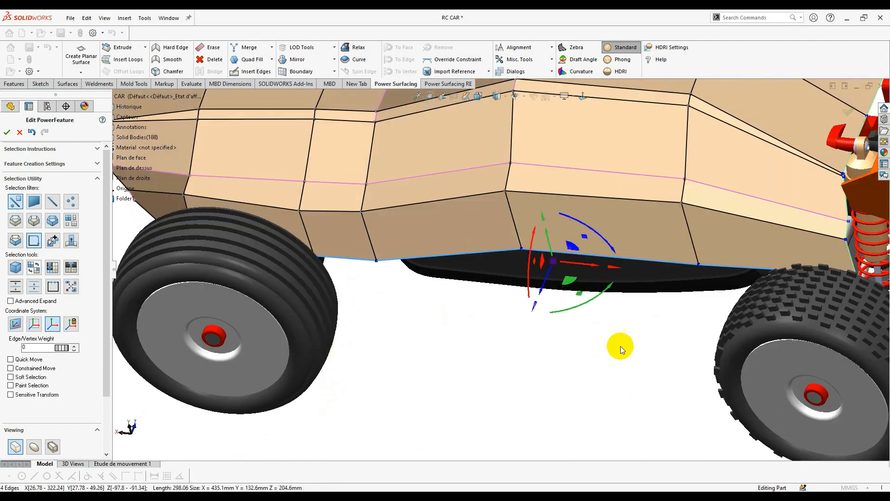
{"action": "middle_click_drag", "start_coordinate": [620, 348], "coordinate": [674, 239]}
{"action": "scroll", "coordinate": [451, 246], "scroll_direction": "down", "scroll_amount": 5}
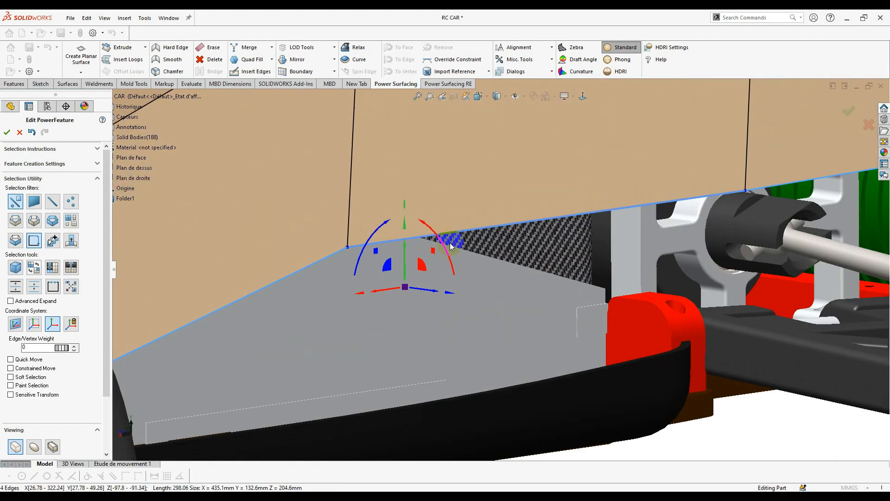
{"action": "left_click_drag", "start_coordinate": [421, 264], "coordinate": [398, 284]}
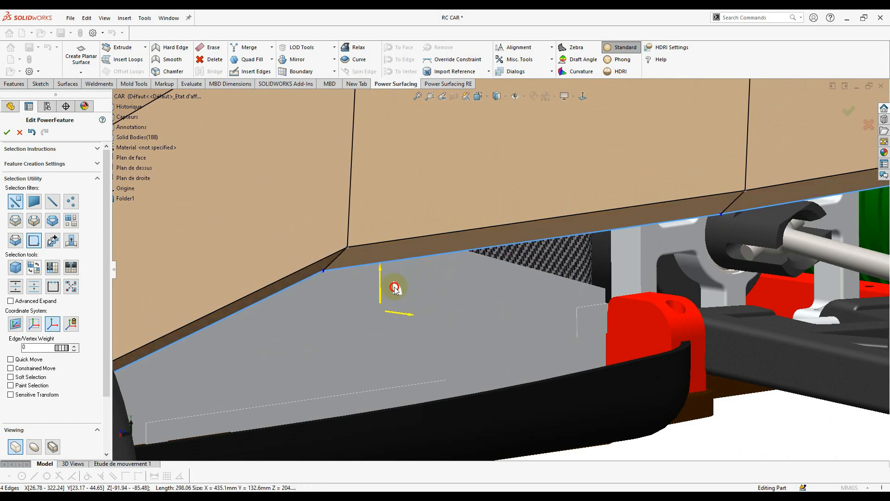
{"action": "key", "text": "ctrl+z"}
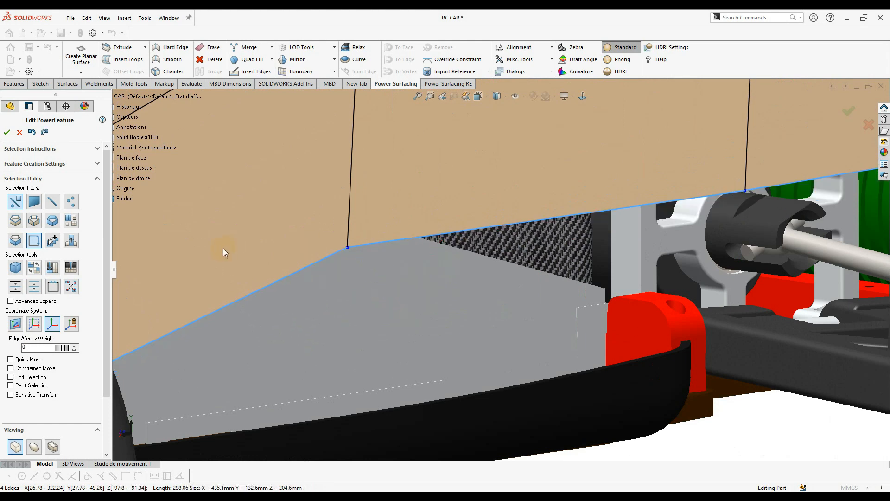
- Set the Edge/Vertex Weight on the selected bottom edges to 60
{"action": "type", "text": "55"}
{"action": "left_click", "coordinate": [123, 337]}
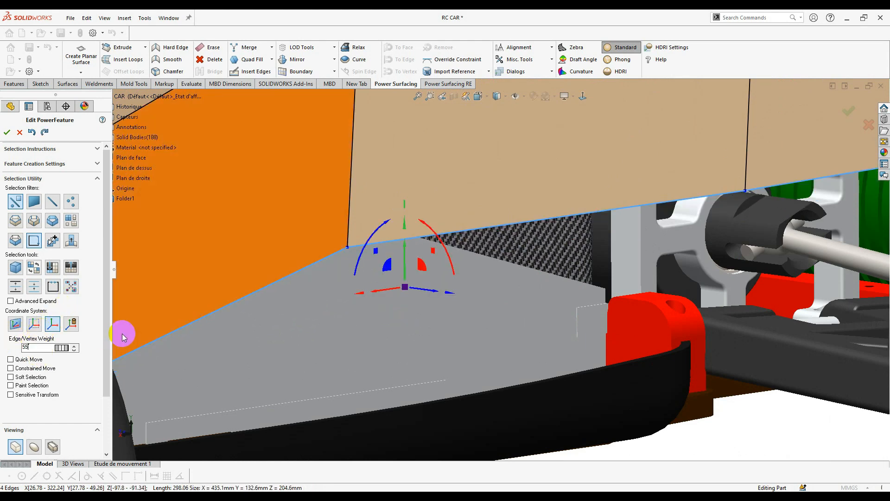
{"action": "left_click", "coordinate": [74, 346]}
- Pull the bottom edges down over the chassis, then fine-tune them slightly higher
{"action": "middle_click_drag", "start_coordinate": [528, 268], "coordinate": [448, 281]}
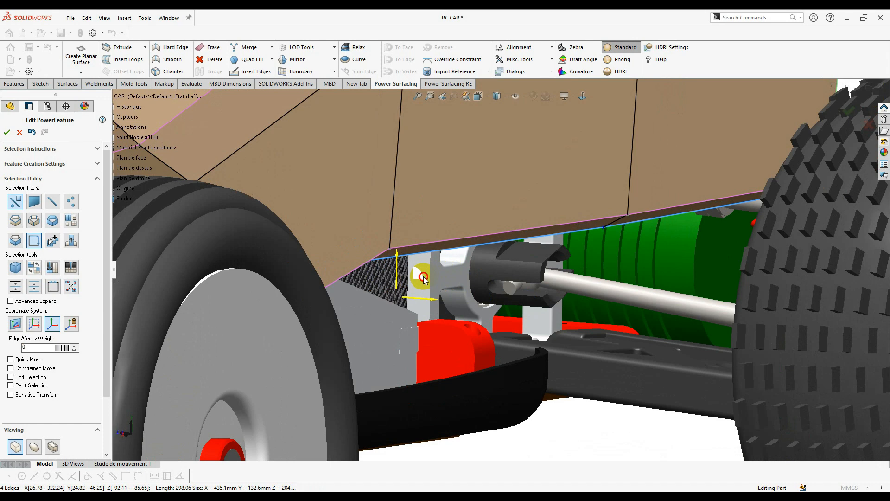
{"action": "left_click_drag", "start_coordinate": [423, 278], "coordinate": [426, 277]}
{"action": "middle_click_drag", "start_coordinate": [456, 273], "coordinate": [421, 283]}
{"action": "scroll", "coordinate": [334, 239], "scroll_direction": "up", "scroll_amount": 2}
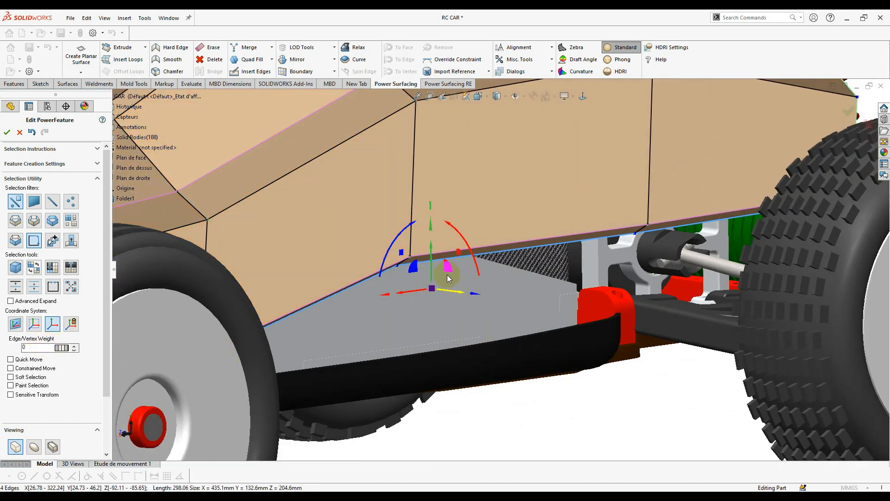
{"action": "mouse_move", "coordinate": [442, 311]}
{"action": "left_mouse_down"}
{"action": "mouse_move", "coordinate": [437, 349]}
{"action": "mouse_move", "coordinate": [443, 323]}
{"action": "left_mouse_up"}
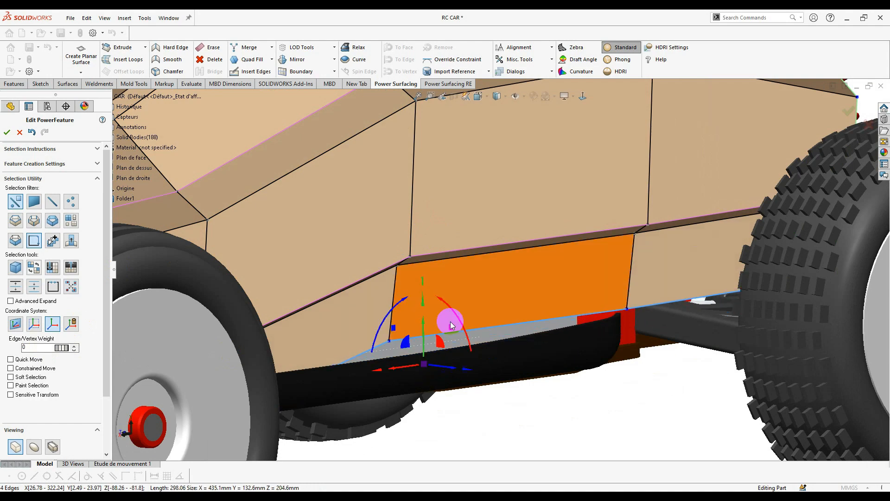
{"action": "middle_click_drag", "start_coordinate": [450, 319], "coordinate": [427, 294]}
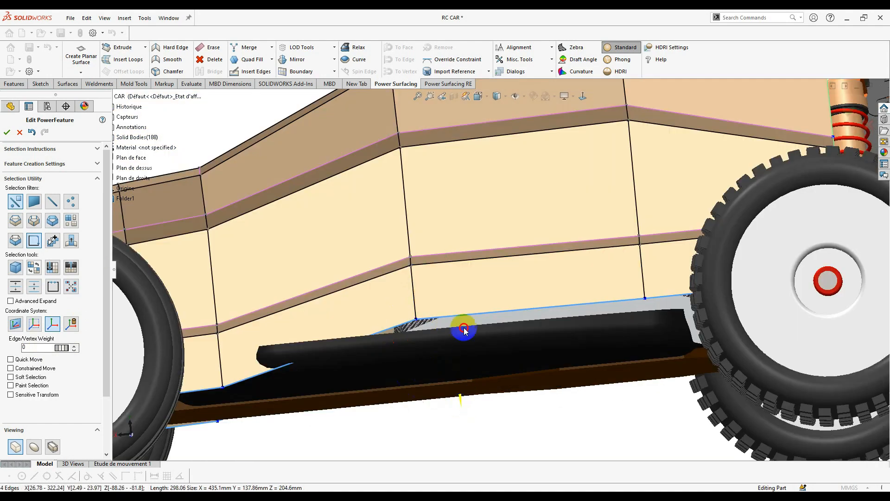
- Select four lower side faces of the body
{"action": "mouse_move", "coordinate": [517, 235]}
{"action": "middle_mouse_down"}
{"action": "mouse_move", "coordinate": [562, 288]}
{"action": "mouse_move", "coordinate": [555, 304]}
{"action": "mouse_move", "coordinate": [527, 248]}
{"action": "middle_mouse_up"}
{"action": "scroll", "coordinate": [626, 259], "scroll_direction": "down", "scroll_amount": 2}
{"action": "left_click", "coordinate": [632, 276]}
{"action": "left_click", "coordinate": [519, 288], "text": "shift"}
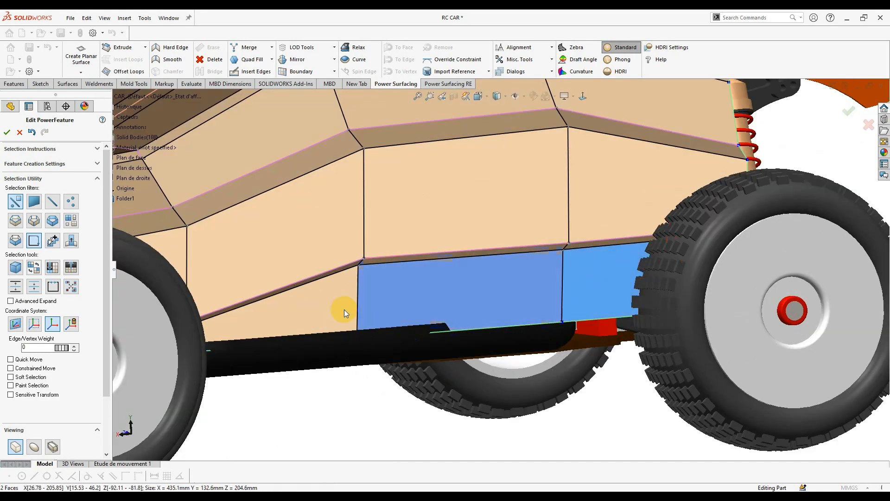
{"action": "left_click", "coordinate": [345, 313], "text": "shift"}
{"action": "middle_click_drag", "start_coordinate": [344, 313], "coordinate": [260, 296]}
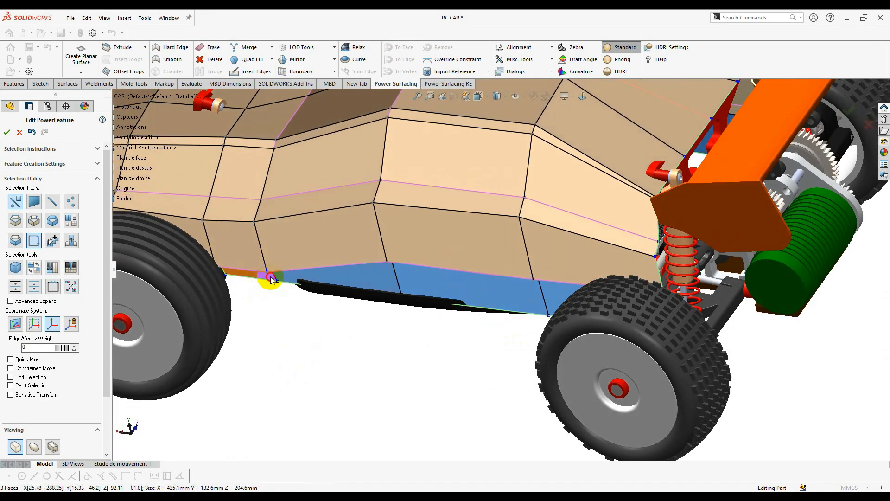
{"action": "left_click", "coordinate": [271, 279], "text": "shift"}
{"action": "scroll", "coordinate": [417, 304], "scroll_direction": "down", "scroll_amount": 3}
- Shift the selected lower faces about 5.5 mm
{"action": "middle_click_drag", "start_coordinate": [439, 322], "coordinate": [458, 261]}
{"action": "scroll", "coordinate": [457, 261], "scroll_direction": "down", "scroll_amount": 3}
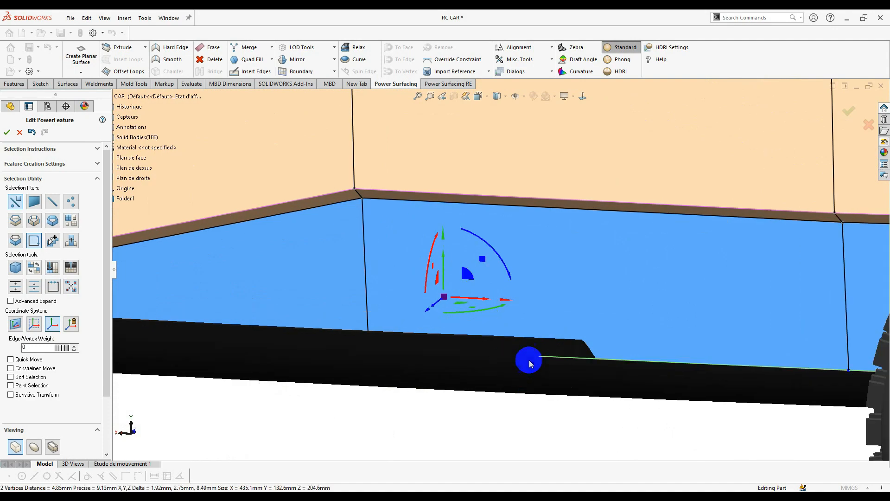
{"action": "middle_click_drag", "start_coordinate": [531, 364], "coordinate": [429, 312]}
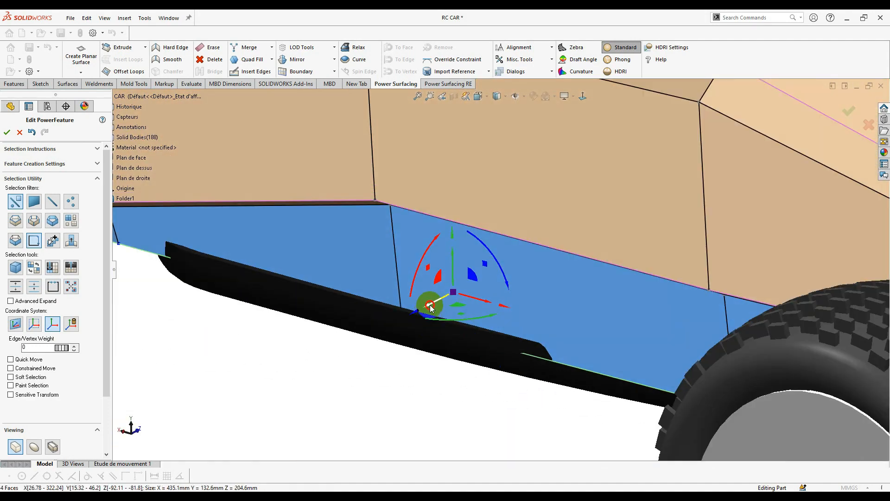
{"action": "left_click_drag", "start_coordinate": [431, 307], "coordinate": [415, 314]}
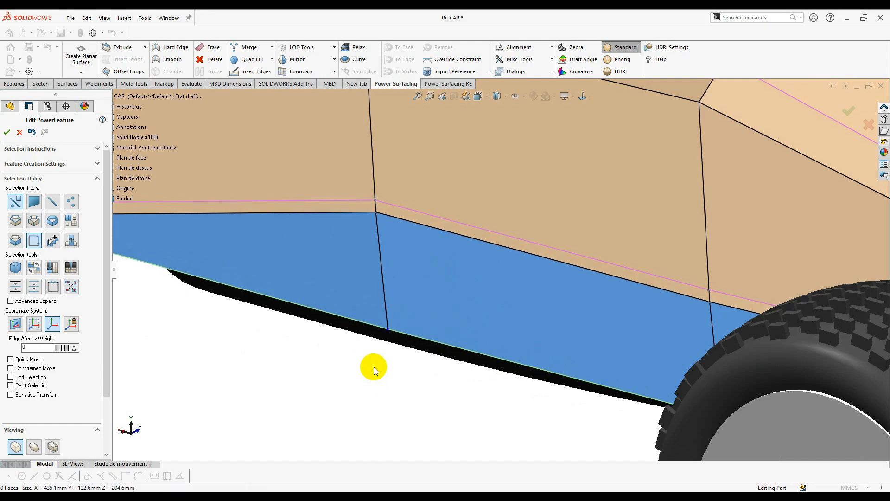
{"action": "left_click", "coordinate": [373, 366]}
- Select the two lower side crease edges and shift them by -1.68 mm
{"action": "middle_click_drag", "start_coordinate": [374, 366], "coordinate": [483, 347]}
{"action": "scroll", "coordinate": [501, 281], "scroll_direction": "up", "scroll_amount": 2}
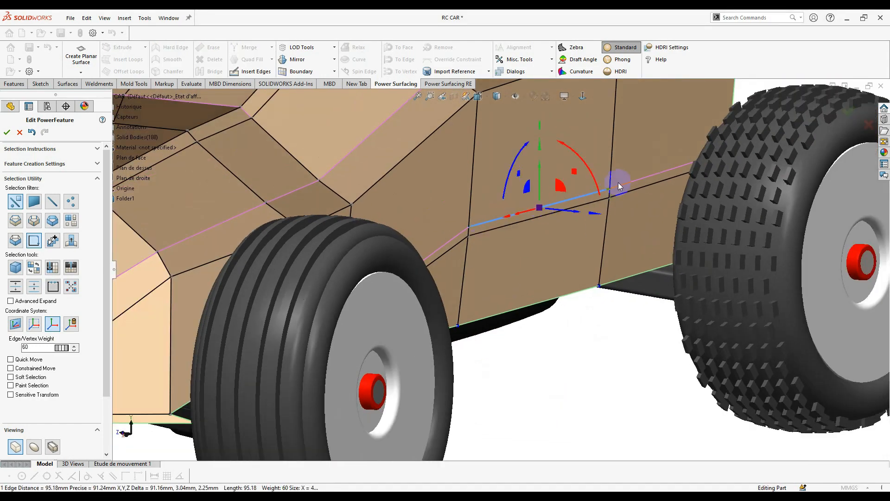
{"action": "left_click", "coordinate": [485, 232]}
{"action": "middle_click_drag", "start_coordinate": [485, 236], "coordinate": [481, 305]}
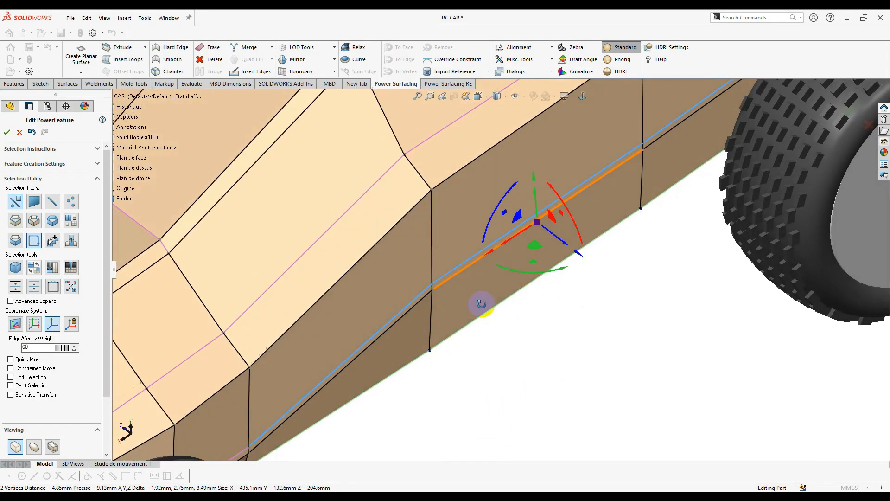
{"action": "scroll", "coordinate": [481, 309], "scroll_direction": "up", "scroll_amount": 1}
{"action": "left_click", "coordinate": [519, 254]}
{"action": "left_click_drag", "start_coordinate": [551, 245], "coordinate": [548, 247]}
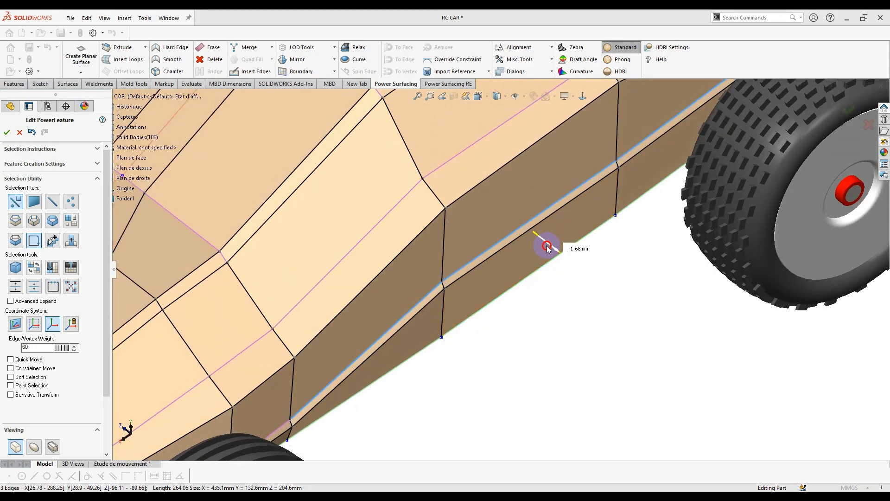
- Preview the whole car from the side in smooth display
{"action": "left_click", "coordinate": [574, 348]}
{"action": "scroll", "coordinate": [574, 347], "scroll_direction": "up", "scroll_amount": 2}
{"action": "middle_click_drag", "start_coordinate": [574, 348], "coordinate": [380, 310]}
{"action": "scroll", "coordinate": [377, 310], "scroll_direction": "up", "scroll_amount": 2}
{"action": "left_click", "coordinate": [34, 445]}
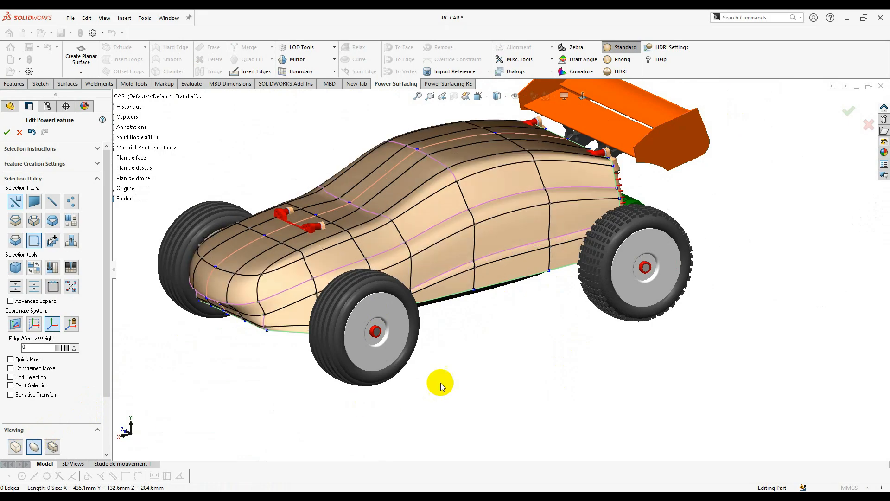
- Merge the extra vertex at the body's lower front corner into its neighbouring vertex
{"action": "scroll", "coordinate": [569, 250], "scroll_direction": "down", "scroll_amount": 3}
{"action": "middle_click_drag", "start_coordinate": [501, 269], "coordinate": [420, 231]}
{"action": "scroll", "coordinate": [349, 249], "scroll_direction": "down", "scroll_amount": 5}
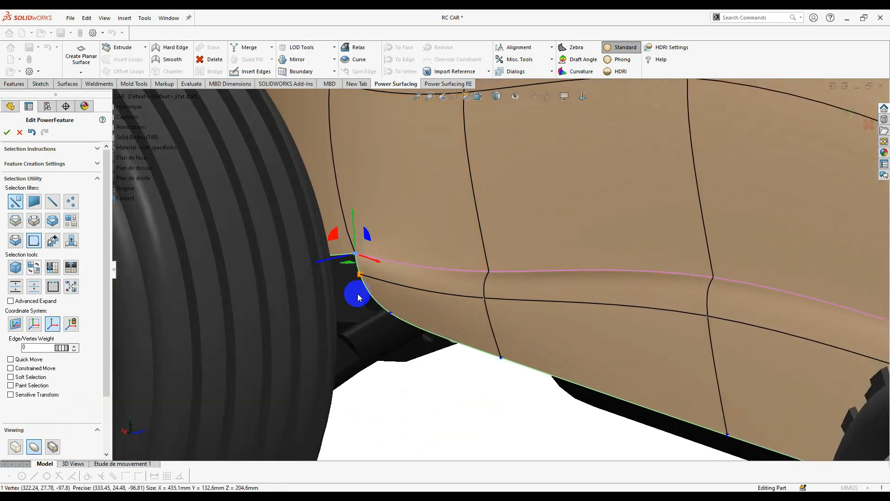
{"action": "left_click", "coordinate": [360, 273], "text": "ctrl"}
{"action": "right_click", "coordinate": [361, 274]}
{"action": "left_click", "coordinate": [441, 283]}
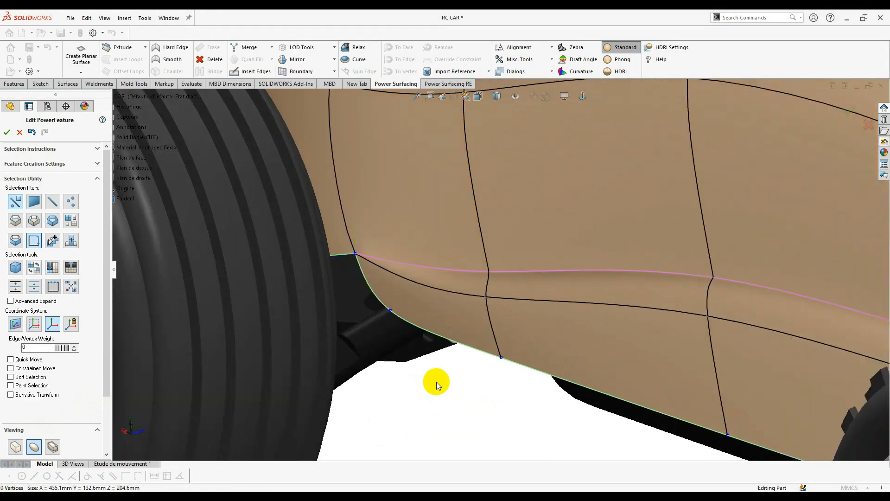
- Return the body to faceted cage display and inspect the front wheel and suspension
{"action": "middle_click_drag", "start_coordinate": [436, 382], "coordinate": [302, 97]}
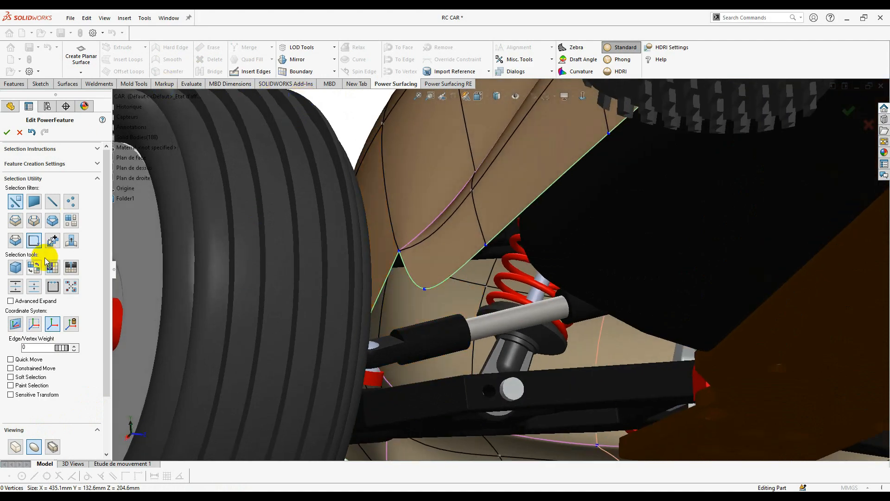
{"action": "left_click", "coordinate": [17, 447]}
{"action": "middle_click_drag", "start_coordinate": [457, 302], "coordinate": [477, 297]}
{"action": "scroll", "coordinate": [477, 296], "scroll_direction": "up", "scroll_amount": 5}
{"action": "middle_click_drag", "start_coordinate": [489, 265], "coordinate": [461, 372]}
{"action": "scroll", "coordinate": [468, 278], "scroll_direction": "down", "scroll_amount": 5}
{"action": "scroll", "coordinate": [512, 273], "scroll_direction": "down", "scroll_amount": 5}
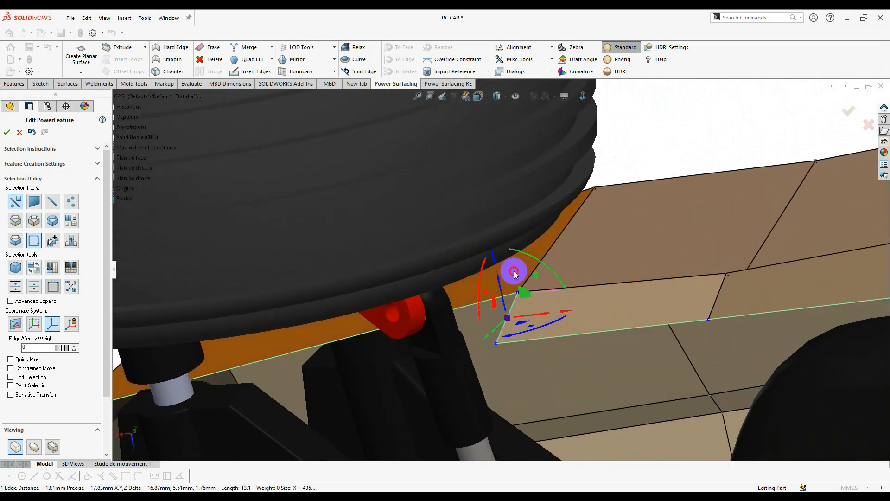
{"action": "middle_click_drag", "start_coordinate": [513, 273], "coordinate": [539, 297]}
{"action": "right_click", "coordinate": [558, 290]}
{"action": "left_click", "coordinate": [591, 304]}
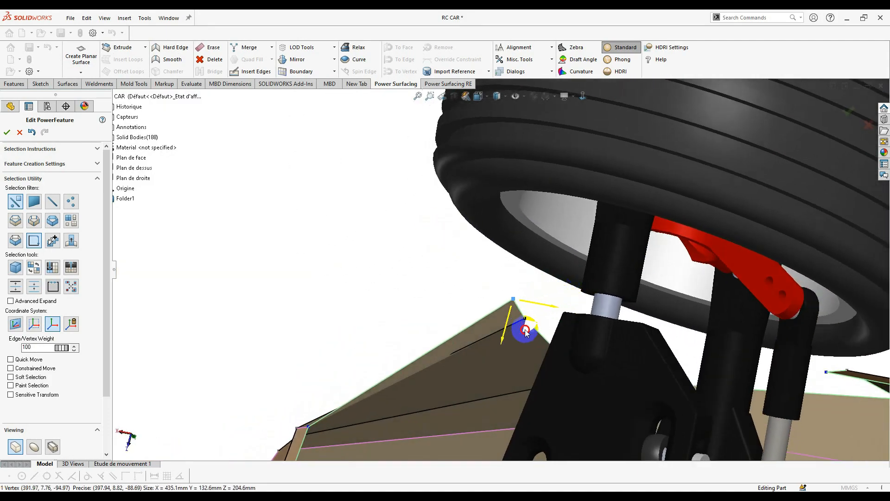
{"action": "middle_click_drag", "start_coordinate": [525, 332], "coordinate": [417, 360]}
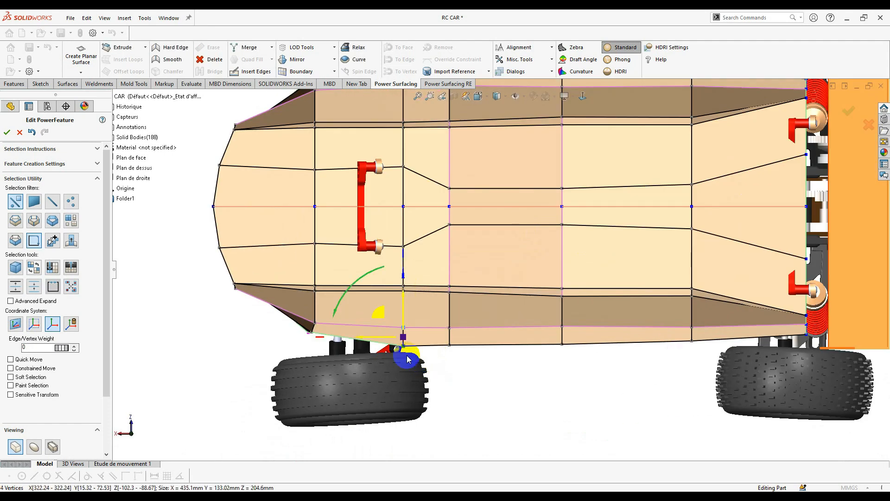
- Raise the selected vertices to refine the lower front panel and corner
{"action": "left_click_drag", "start_coordinate": [432, 327], "coordinate": [421, 295]}
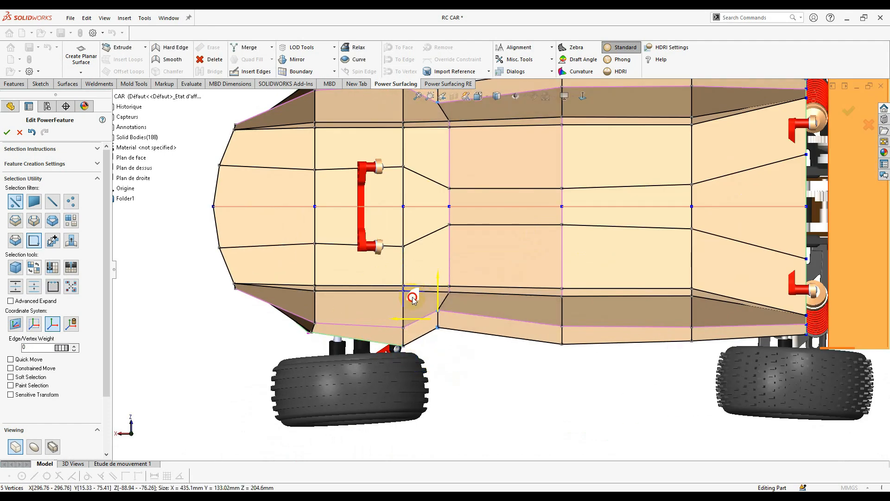
{"action": "scroll", "coordinate": [460, 334], "scroll_direction": "up", "scroll_amount": 3}
{"action": "scroll", "coordinate": [453, 293], "scroll_direction": "down", "scroll_amount": 6}
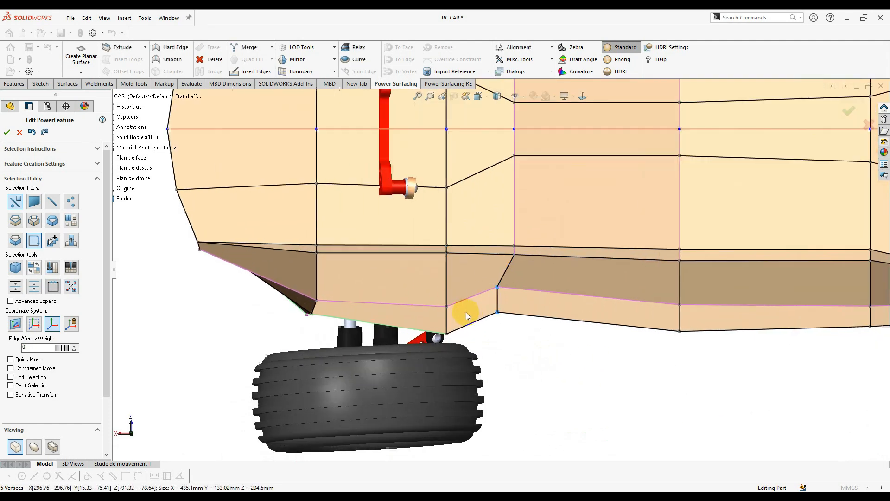
{"action": "left_click_drag", "start_coordinate": [480, 324], "coordinate": [467, 290]}
{"action": "scroll", "coordinate": [603, 306], "scroll_direction": "up", "scroll_amount": 3}
{"action": "left_click", "coordinate": [609, 308]}
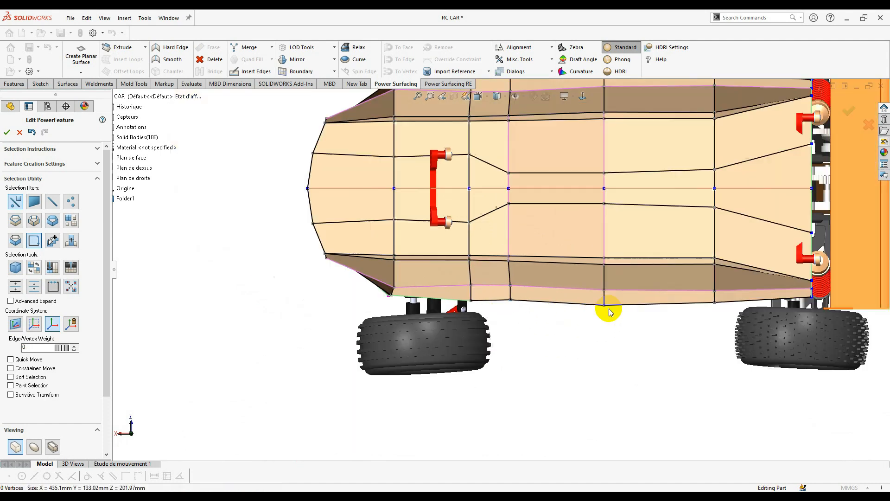
{"action": "scroll", "coordinate": [615, 273], "scroll_direction": "up", "scroll_amount": 3}
{"action": "scroll", "coordinate": [436, 354], "scroll_direction": "down", "scroll_amount": 4}
{"action": "scroll", "coordinate": [362, 366], "scroll_direction": "down", "scroll_amount": 2}
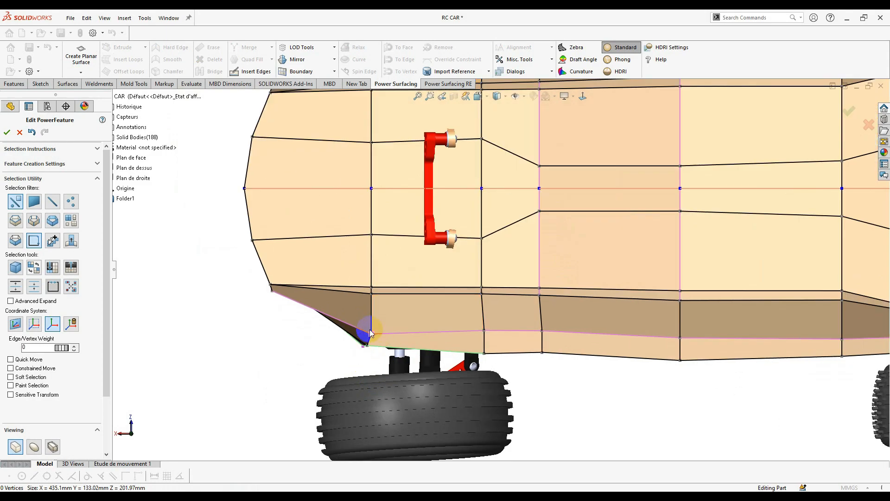
- Select the lower nose vertices and pull the front corner face up and outward
{"action": "left_click_drag", "start_coordinate": [361, 330], "coordinate": [358, 329]}
{"action": "scroll", "coordinate": [344, 361], "scroll_direction": "down", "scroll_amount": 3}
{"action": "left_click_drag", "start_coordinate": [365, 345], "coordinate": [385, 335]}
{"action": "scroll", "coordinate": [596, 356], "scroll_direction": "up", "scroll_amount": 2}
{"action": "middle_click_drag", "start_coordinate": [598, 355], "coordinate": [714, 278]}
{"action": "left_click", "coordinate": [520, 326]}
{"action": "scroll", "coordinate": [552, 323], "scroll_direction": "up", "scroll_amount": 2}
{"action": "middle_click_drag", "start_coordinate": [520, 326], "coordinate": [509, 245]}
{"action": "scroll", "coordinate": [552, 322], "scroll_direction": "down", "scroll_amount": 3}
{"action": "key", "text": "Escape"}
{"action": "scroll", "coordinate": [520, 305], "scroll_direction": "up", "scroll_amount": 2}
{"action": "scroll", "coordinate": [484, 290], "scroll_direction": "down", "scroll_amount": 2}
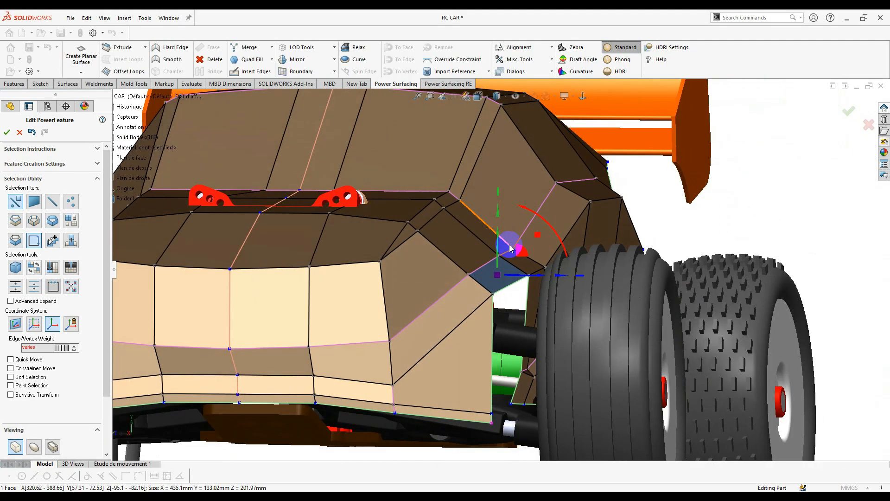
{"action": "left_click_drag", "start_coordinate": [525, 222], "coordinate": [542, 195]}
{"action": "scroll", "coordinate": [541, 205], "scroll_direction": "up", "scroll_amount": 3}
{"action": "middle_click_drag", "start_coordinate": [540, 206], "coordinate": [538, 227]}
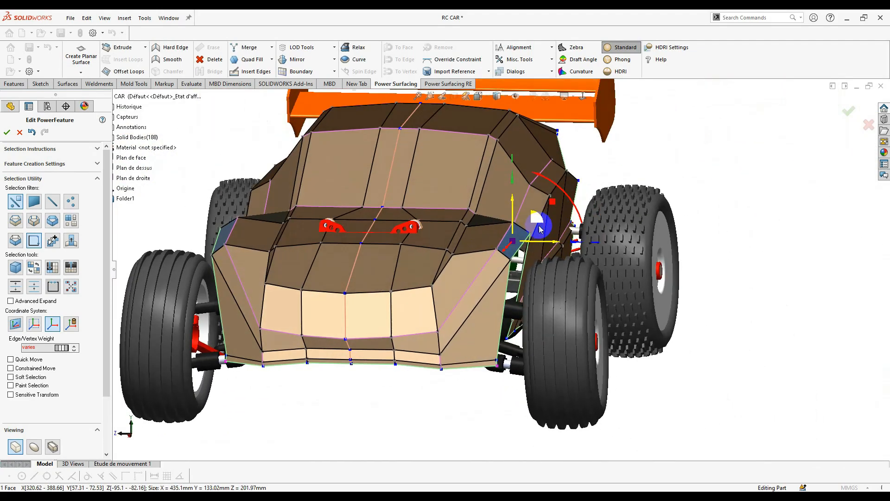
{"action": "left_click", "coordinate": [704, 327]}
- Inspect the front underside, then switch the body to Smooth subdivision display
{"action": "scroll", "coordinate": [490, 260], "scroll_direction": "up", "scroll_amount": 1}
{"action": "mouse_move", "coordinate": [490, 259]}
{"action": "middle_mouse_down"}
{"action": "mouse_move", "coordinate": [494, 376]}
{"action": "mouse_move", "coordinate": [501, 252]}
{"action": "middle_mouse_up"}
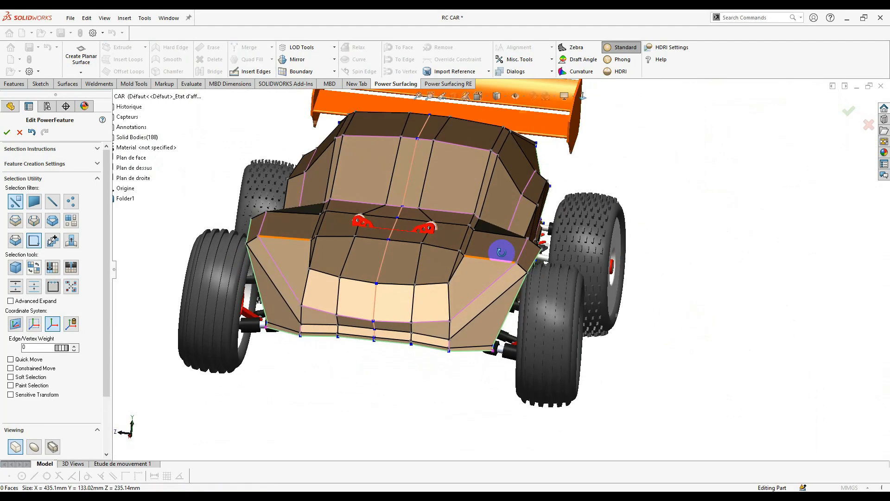
{"action": "scroll", "coordinate": [453, 348], "scroll_direction": "down", "scroll_amount": 4}
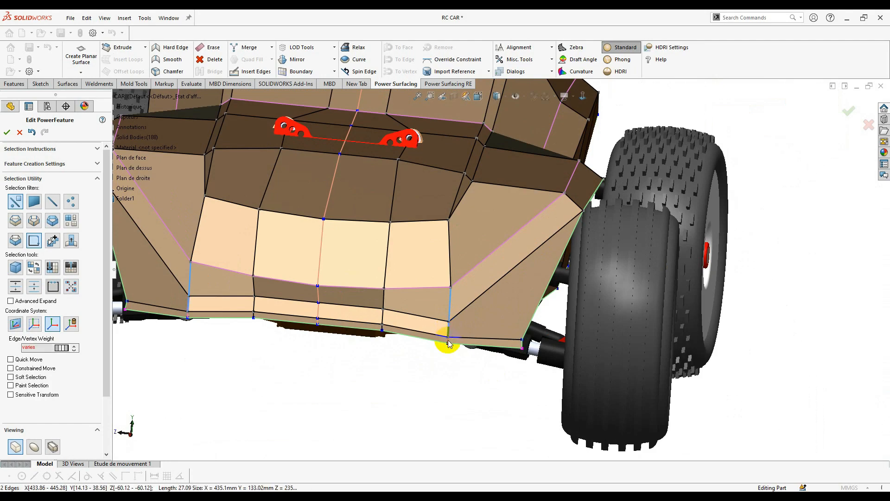
{"action": "scroll", "coordinate": [466, 333], "scroll_direction": "up", "scroll_amount": 2}
{"action": "middle_click_drag", "start_coordinate": [466, 332], "coordinate": [484, 358]}
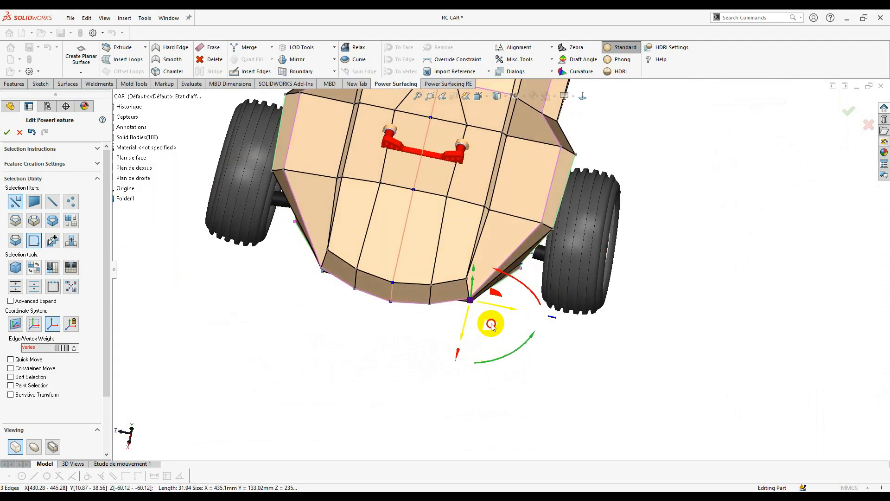
{"action": "left_click_drag", "start_coordinate": [522, 315], "coordinate": [518, 310]}
{"action": "left_click", "coordinate": [461, 363]}
{"action": "mouse_move", "coordinate": [462, 363]}
{"action": "middle_mouse_down"}
{"action": "mouse_move", "coordinate": [519, 87]}
{"action": "mouse_move", "coordinate": [407, 307]}
{"action": "mouse_move", "coordinate": [447, 367]}
{"action": "middle_mouse_up"}
{"action": "left_click", "coordinate": [34, 446]}
- Slide the lower front nose face along its plane and push its edge outward
{"action": "middle_click_drag", "start_coordinate": [297, 348], "coordinate": [440, 380]}
{"action": "scroll", "coordinate": [513, 263], "scroll_direction": "down", "scroll_amount": 2}
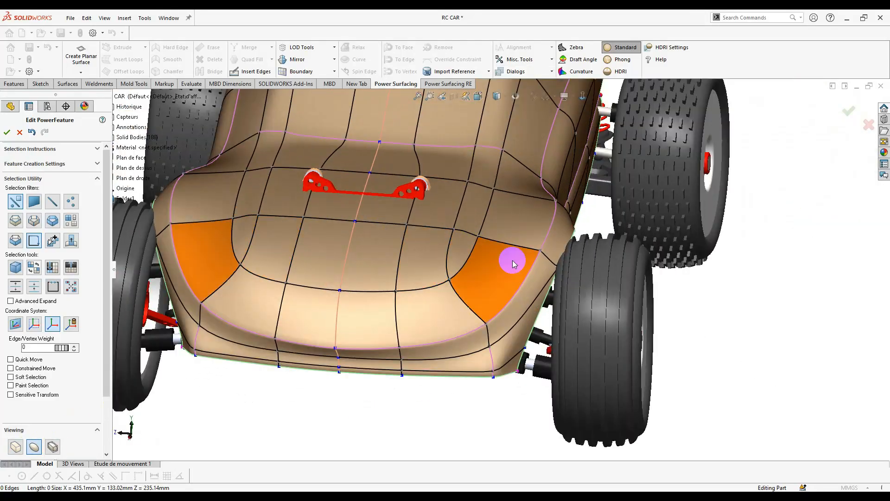
{"action": "scroll", "coordinate": [513, 262], "scroll_direction": "down", "scroll_amount": 3}
{"action": "middle_click_drag", "start_coordinate": [512, 263], "coordinate": [373, 345]}
{"action": "left_click", "coordinate": [404, 356]}
{"action": "left_click_drag", "start_coordinate": [369, 340], "coordinate": [410, 358]}
{"action": "scroll", "coordinate": [410, 358], "scroll_direction": "up", "scroll_amount": 3}
{"action": "middle_click_drag", "start_coordinate": [410, 358], "coordinate": [672, 300]}
{"action": "left_click", "coordinate": [645, 243]}
{"action": "scroll", "coordinate": [646, 243], "scroll_direction": "down", "scroll_amount": 3}
- Move the two rear roof edges into place to narrow the rear
{"action": "scroll", "coordinate": [672, 300], "scroll_direction": "up", "scroll_amount": 5}
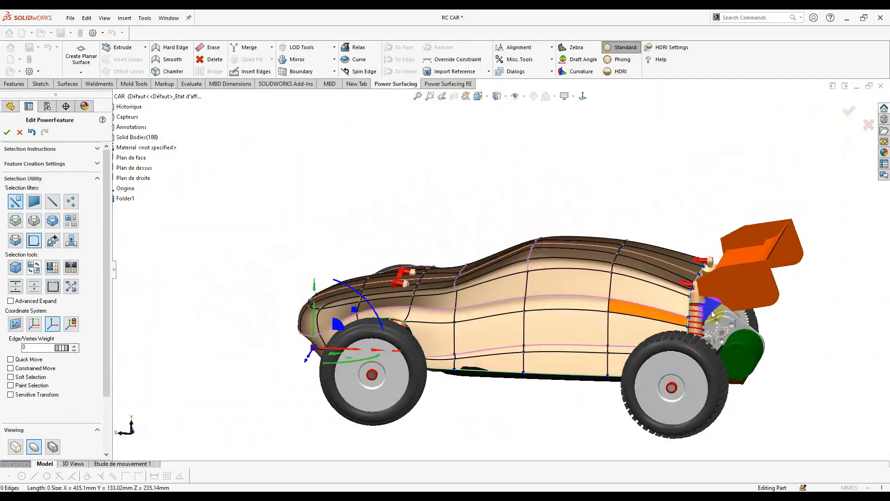
{"action": "scroll", "coordinate": [712, 314], "scroll_direction": "down", "scroll_amount": 5}
{"action": "scroll", "coordinate": [596, 291], "scroll_direction": "up", "scroll_amount": 3}
{"action": "middle_click_drag", "start_coordinate": [596, 278], "coordinate": [573, 223]}
{"action": "left_click", "coordinate": [547, 237]}
{"action": "left_click_drag", "start_coordinate": [546, 223], "coordinate": [547, 214]}
{"action": "middle_click_drag", "start_coordinate": [556, 228], "coordinate": [446, 304]}
{"action": "scroll", "coordinate": [610, 244], "scroll_direction": "up", "scroll_amount": 6}
{"action": "middle_click_drag", "start_coordinate": [420, 336], "coordinate": [441, 320]}
{"action": "scroll", "coordinate": [441, 320], "scroll_direction": "up", "scroll_amount": 1}
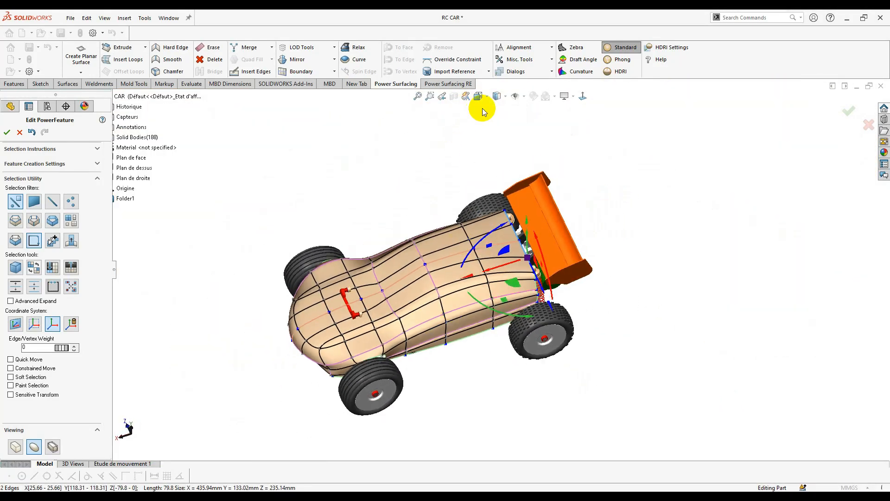
- View the car body straight from the Top
{"action": "left_click", "coordinate": [492, 122]}
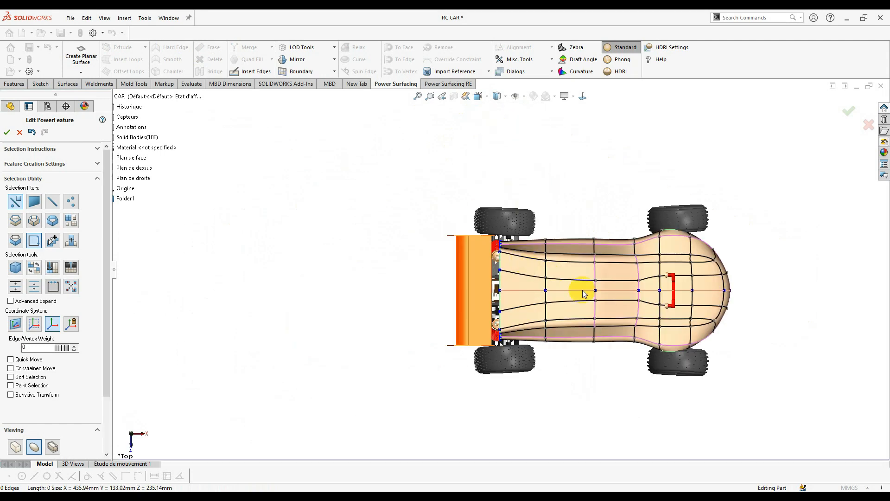
{"action": "scroll", "coordinate": [583, 291], "scroll_direction": "down", "scroll_amount": 4}
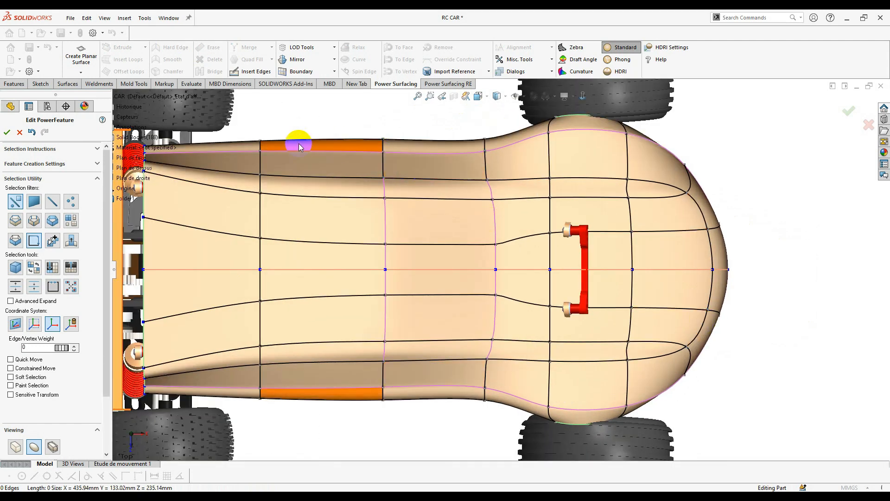
{"action": "scroll", "coordinate": [392, 192], "scroll_direction": "up", "scroll_amount": 1}
{"action": "scroll", "coordinate": [383, 174], "scroll_direction": "down", "scroll_amount": 1}
{"action": "scroll", "coordinate": [329, 200], "scroll_direction": "up", "scroll_amount": 1}
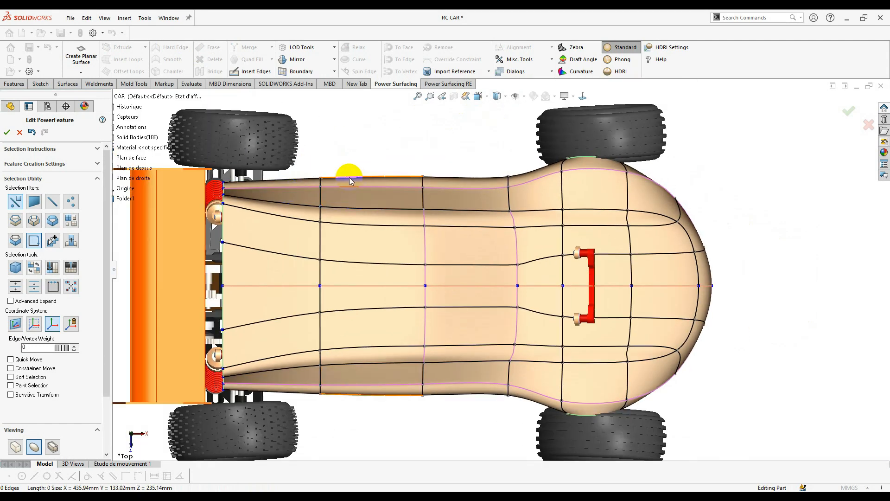
{"action": "scroll", "coordinate": [351, 179], "scroll_direction": "down", "scroll_amount": 2}
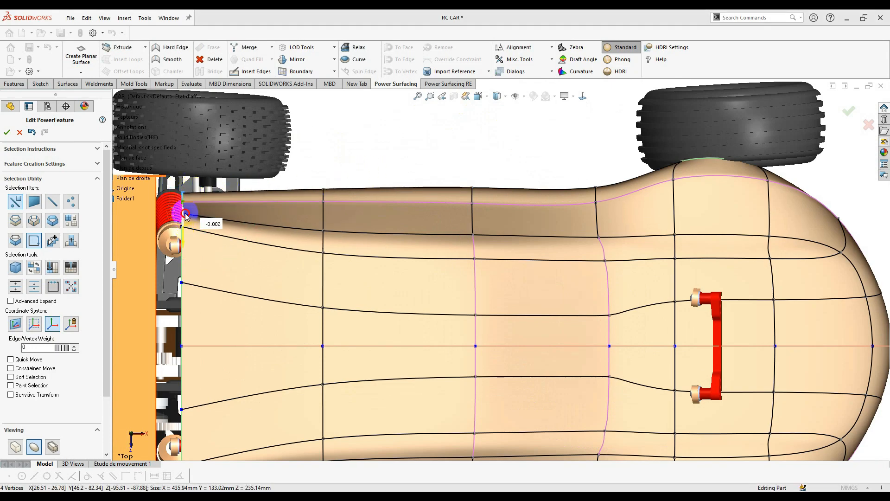
- Orbit around the rear of the car to inspect the wing brackets
{"action": "middle_click_drag", "start_coordinate": [184, 228], "coordinate": [331, 181]}
{"action": "middle_click_drag", "start_coordinate": [456, 321], "coordinate": [410, 309]}
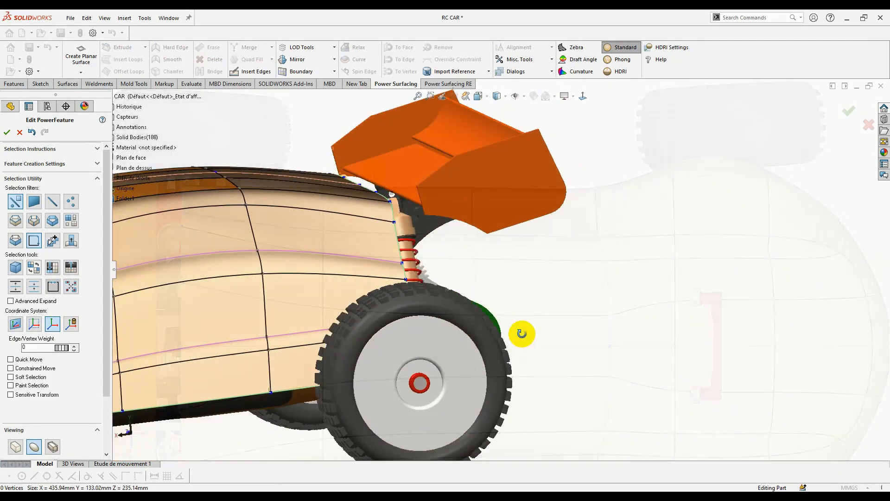
{"action": "scroll", "coordinate": [526, 247], "scroll_direction": "down", "scroll_amount": 3}
{"action": "middle_click_drag", "start_coordinate": [530, 243], "coordinate": [550, 181]}
{"action": "scroll", "coordinate": [551, 181], "scroll_direction": "down", "scroll_amount": 3}
{"action": "middle_click_drag", "start_coordinate": [419, 252], "coordinate": [399, 232]}
{"action": "scroll", "coordinate": [387, 248], "scroll_direction": "up", "scroll_amount": 2}
{"action": "scroll", "coordinate": [533, 281], "scroll_direction": "up", "scroll_amount": 2}
{"action": "middle_click_drag", "start_coordinate": [612, 290], "coordinate": [598, 307]}
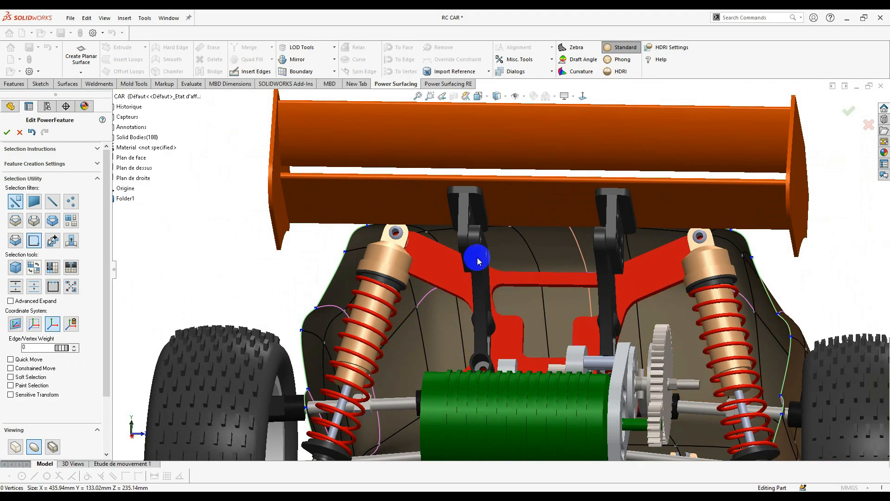
{"action": "middle_click_drag", "start_coordinate": [431, 279], "coordinate": [516, 119]}
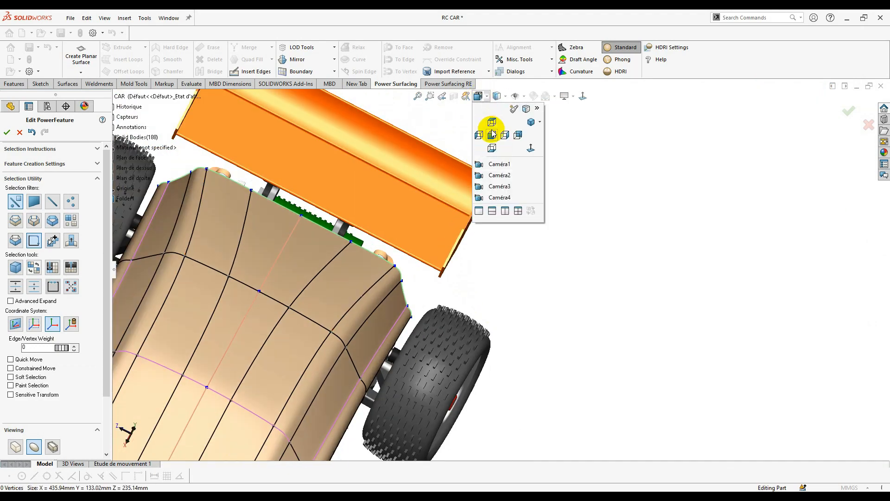
- Check the front view, return to Top view and start Insert Edges
{"action": "left_click", "coordinate": [492, 134]}
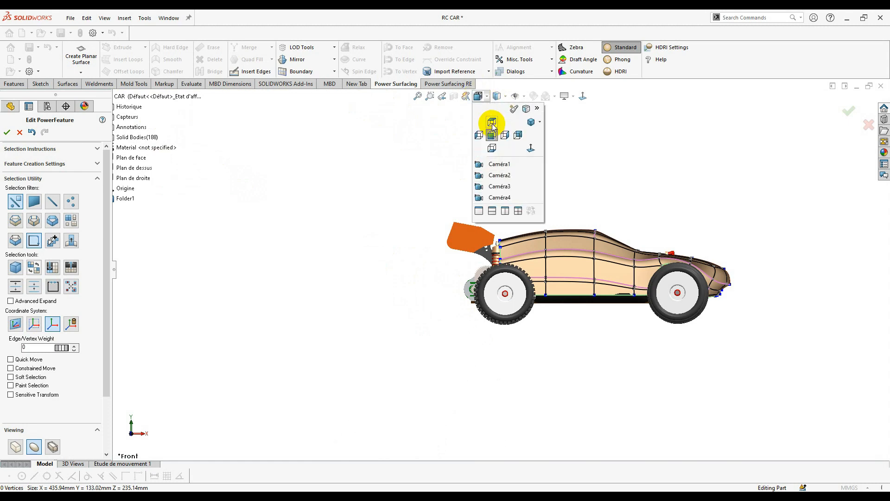
{"action": "left_click", "coordinate": [491, 122]}
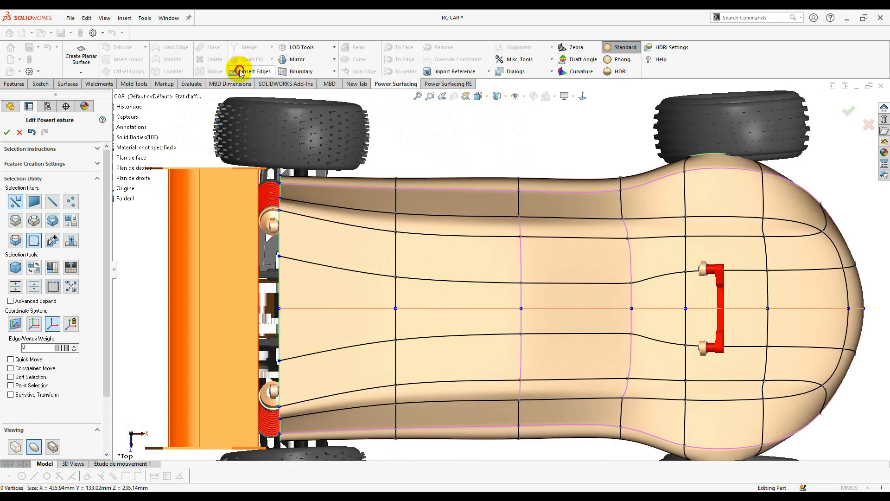
{"action": "left_click", "coordinate": [241, 72]}
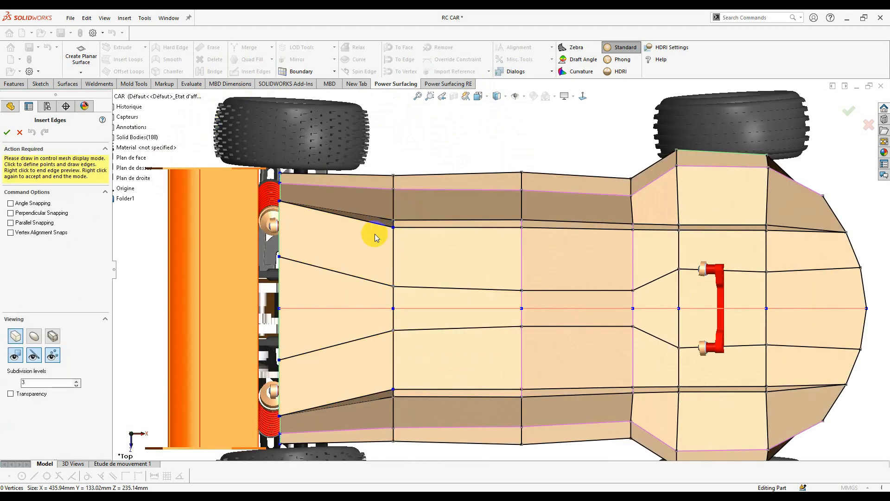
- Insert a new edge at the body's rear and nudge a vertex -2.15 mm
{"action": "left_click", "coordinate": [455, 269]}
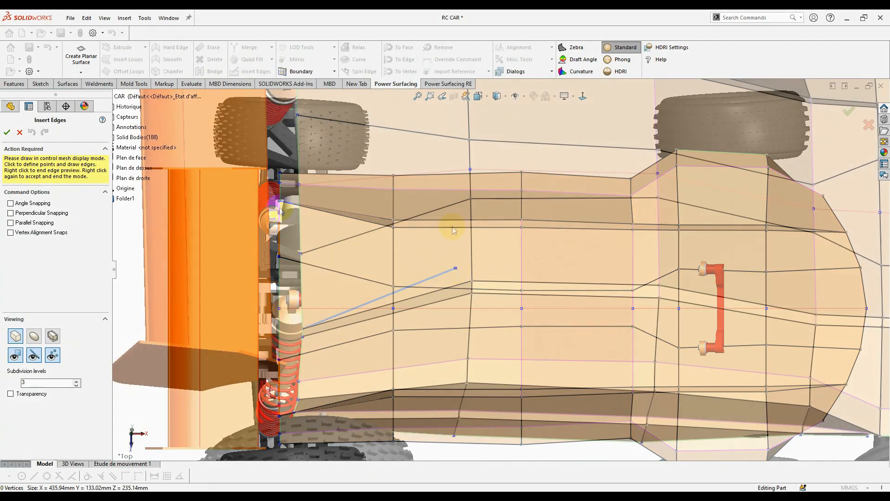
{"action": "left_click", "coordinate": [455, 171]}
{"action": "left_click_drag", "start_coordinate": [449, 193], "coordinate": [442, 192]}
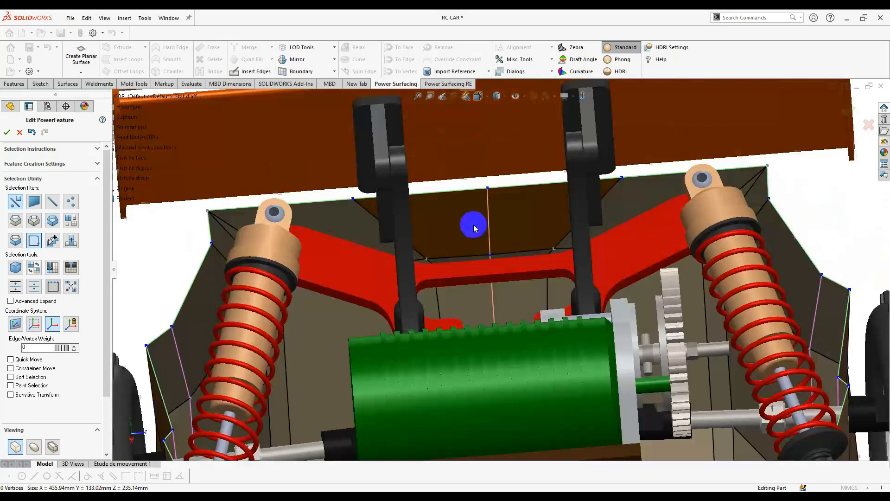
- Edit the rear face under the spoiler through its shortcut commands
{"action": "left_click", "coordinate": [459, 271]}
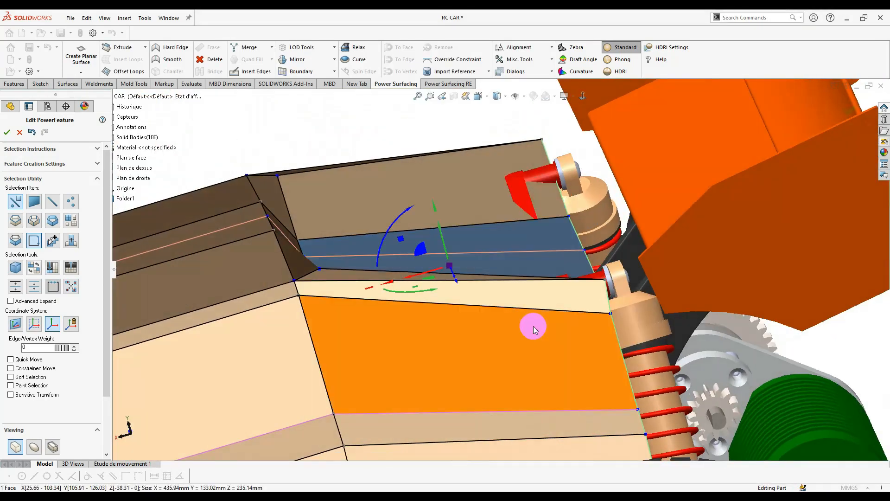
{"action": "middle_click_drag", "start_coordinate": [533, 327], "coordinate": [399, 308]}
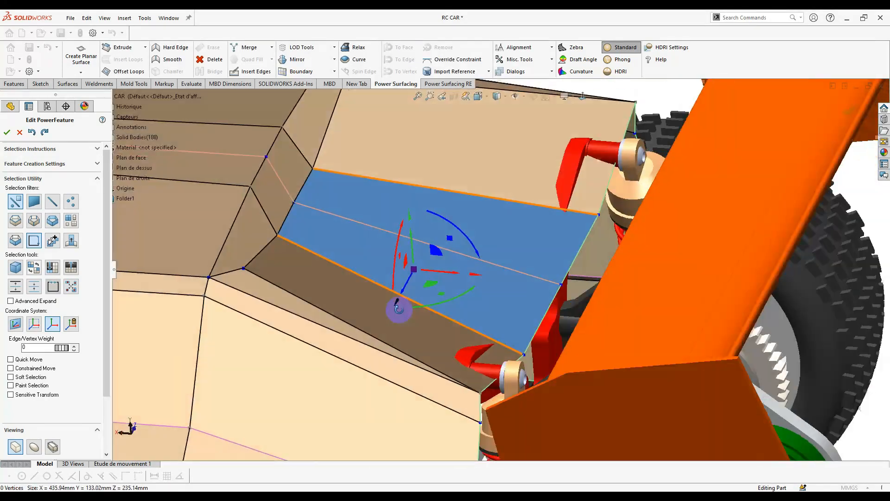
{"action": "right_click", "coordinate": [518, 294]}
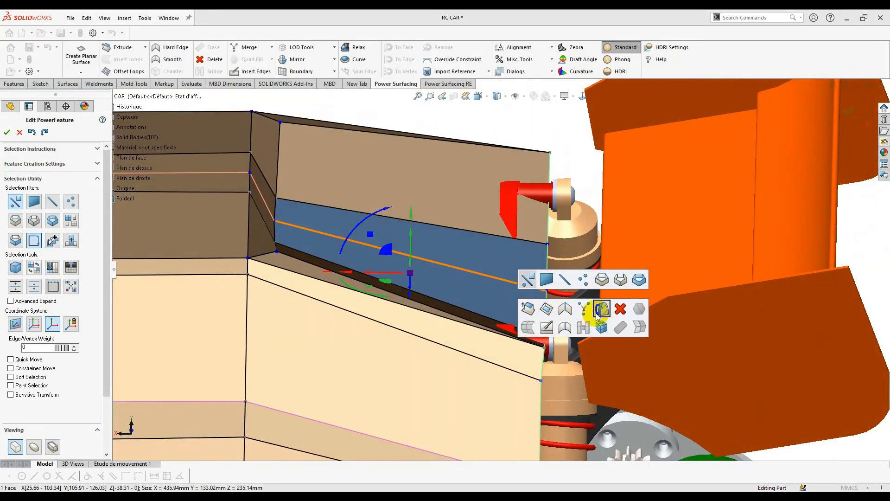
{"action": "left_click", "coordinate": [601, 309]}
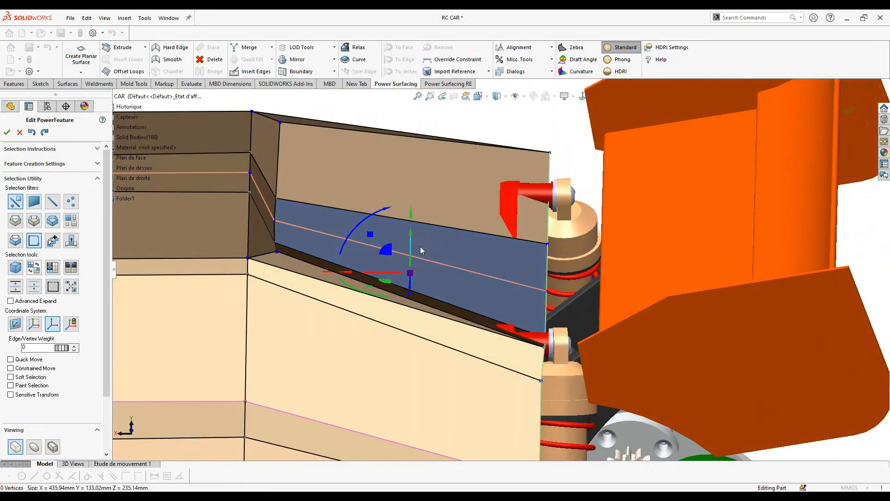
- Reposition the rear corner vertex and another rear vertex around the chassis
{"action": "left_click", "coordinate": [313, 180]}
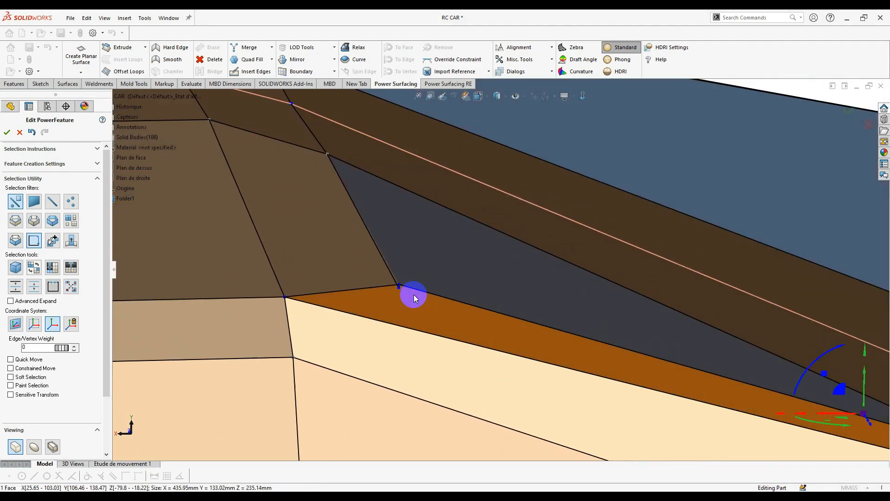
{"action": "left_click", "coordinate": [497, 252]}
{"action": "middle_click_drag", "start_coordinate": [497, 252], "coordinate": [509, 270]}
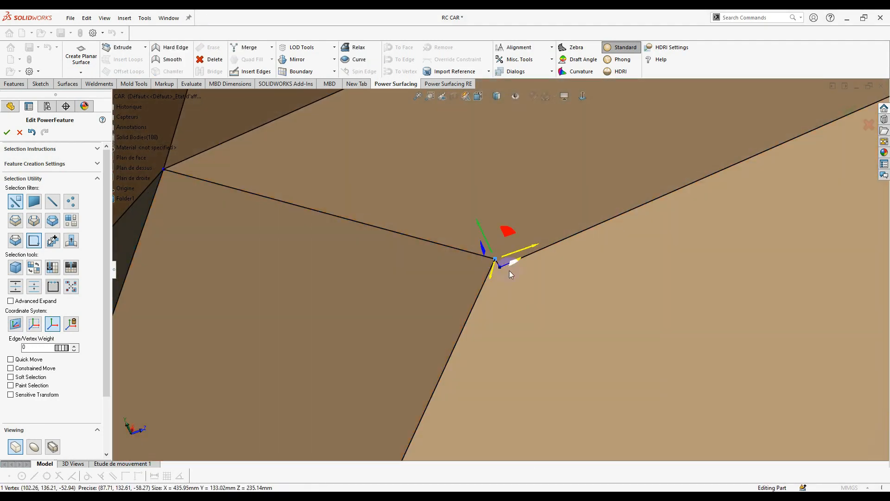
{"action": "scroll", "coordinate": [509, 271], "scroll_direction": "up", "scroll_amount": 10}
{"action": "middle_click_drag", "start_coordinate": [628, 258], "coordinate": [583, 98]}
{"action": "scroll", "coordinate": [366, 185], "scroll_direction": "down", "scroll_amount": 4}
{"action": "left_click", "coordinate": [365, 184]}
{"action": "middle_click_drag", "start_coordinate": [331, 208], "coordinate": [618, 327]}
{"action": "scroll", "coordinate": [491, 232], "scroll_direction": "up", "scroll_amount": 2}
- Switch to Smooth display and move the rear vertex to hug the chassis
{"action": "left_click", "coordinate": [30, 449]}
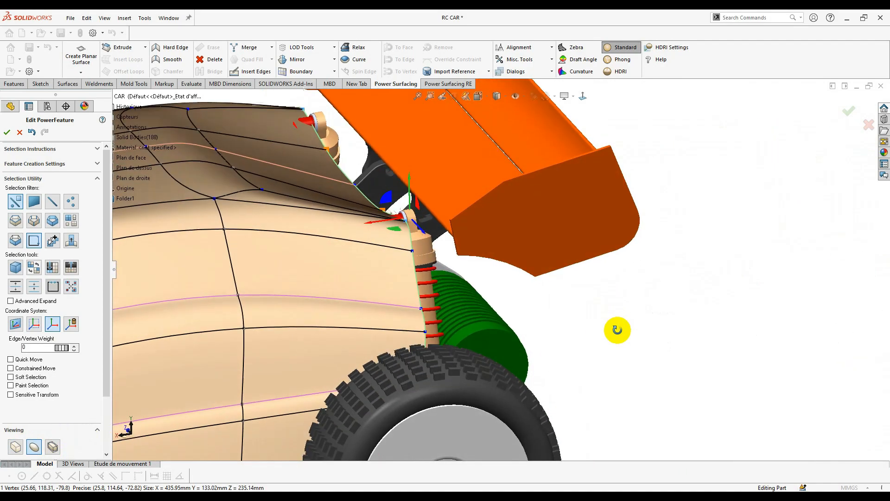
{"action": "middle_click_drag", "start_coordinate": [332, 202], "coordinate": [343, 160]}
{"action": "scroll", "coordinate": [324, 162], "scroll_direction": "up", "scroll_amount": 4}
{"action": "scroll", "coordinate": [487, 234], "scroll_direction": "down", "scroll_amount": 7}
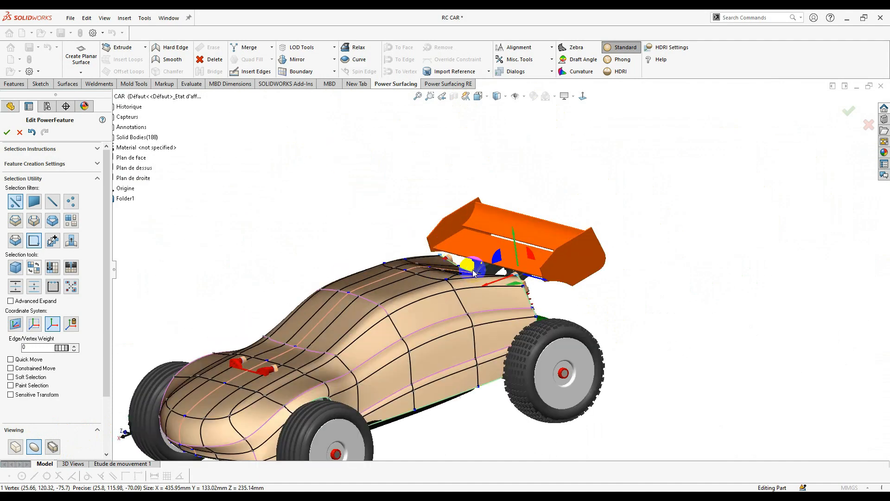
{"action": "middle_click_drag", "start_coordinate": [487, 235], "coordinate": [503, 284]}
{"action": "scroll", "coordinate": [533, 287], "scroll_direction": "up", "scroll_amount": 4}
{"action": "left_click_drag", "start_coordinate": [644, 288], "coordinate": [637, 281]}
{"action": "scroll", "coordinate": [607, 308], "scroll_direction": "down", "scroll_amount": 4}
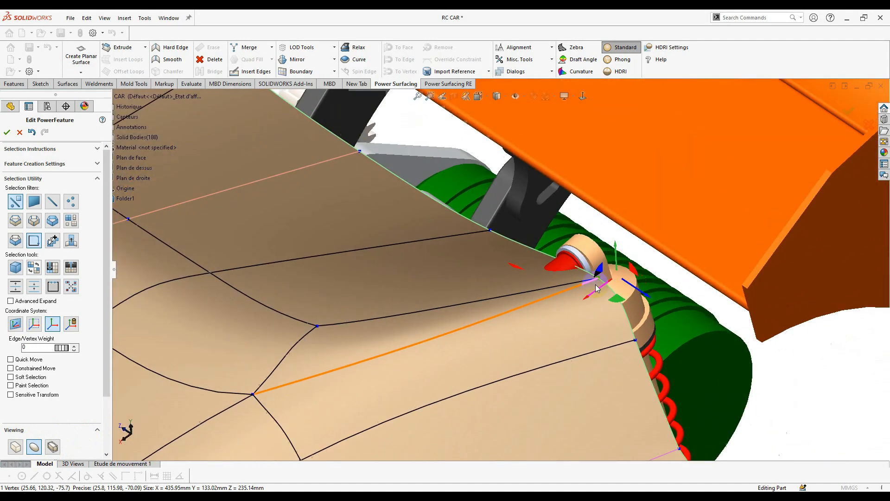
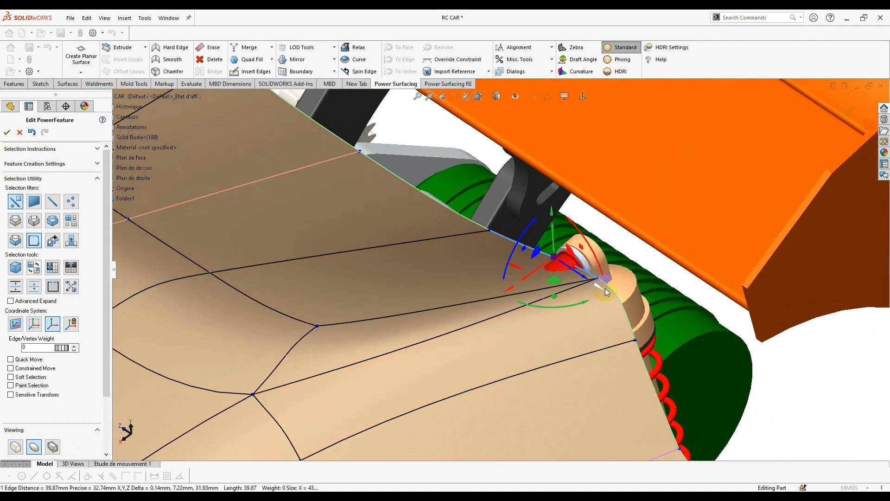
- Raise the selected rear opening edge about 5 mm with the gizmo handle
{"action": "mouse_move", "coordinate": [611, 282]}
{"action": "middle_mouse_down"}
{"action": "mouse_move", "coordinate": [610, 257]}
{"action": "mouse_move", "coordinate": [615, 266]}
{"action": "middle_mouse_up"}
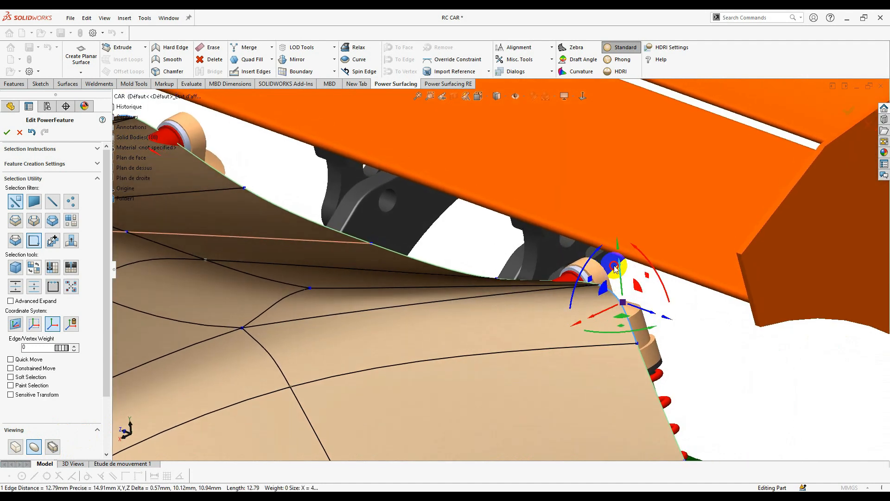
{"action": "left_click_drag", "start_coordinate": [622, 273], "coordinate": [615, 255]}
{"action": "middle_click_drag", "start_coordinate": [615, 254], "coordinate": [468, 277]}
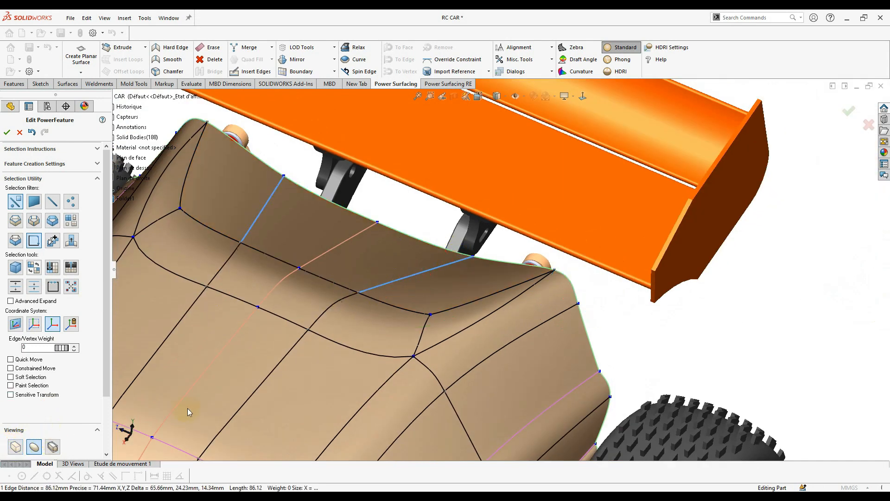
- In Box display, set the rear deck crease edges to weight 32, then return to smooth display
{"action": "left_click", "coordinate": [15, 446]}
{"action": "middle_click_drag", "start_coordinate": [464, 318], "coordinate": [3, 394]}
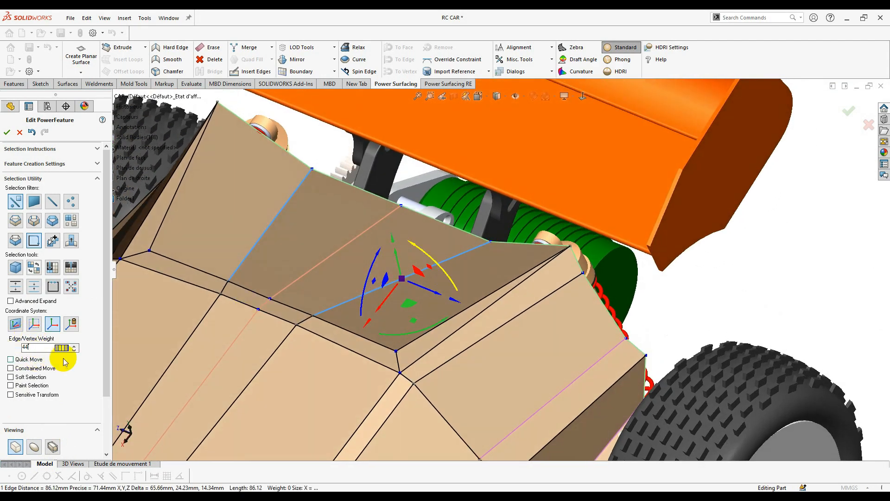
{"action": "left_click", "coordinate": [75, 350]}
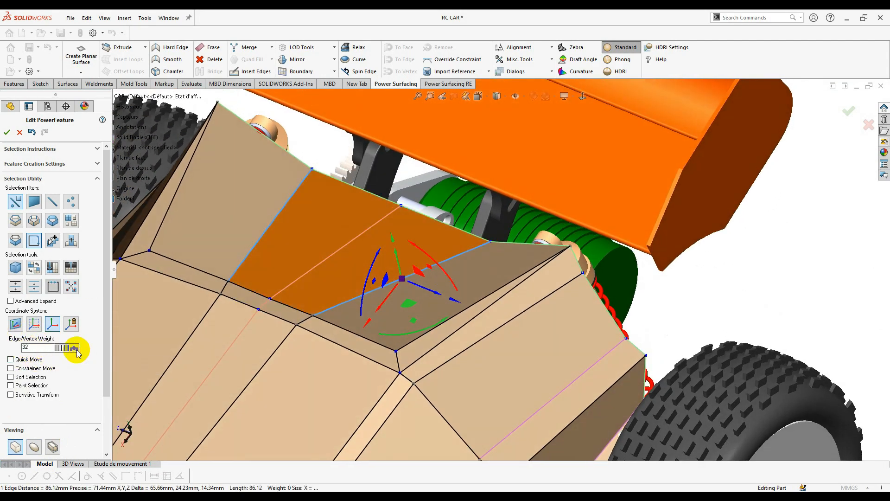
{"action": "left_click", "coordinate": [32, 452]}
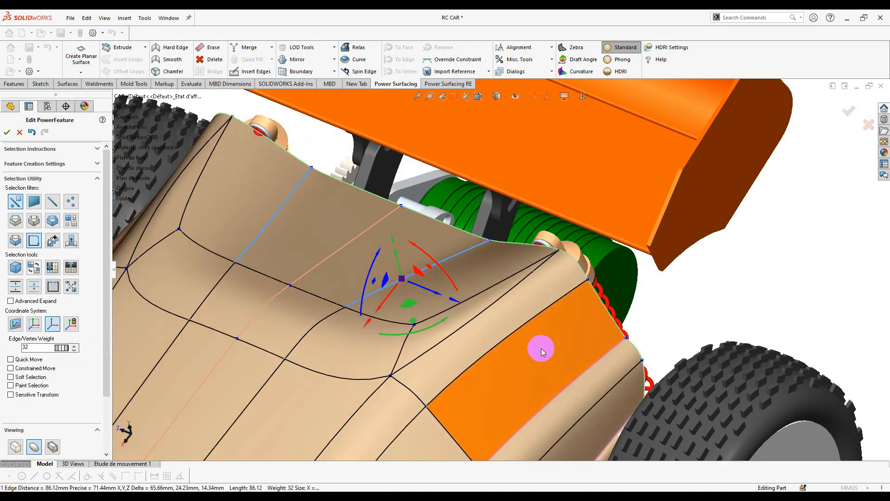
- Clear the selection and orbit around the car to inspect the sharpened rear body and wing
{"action": "left_click", "coordinate": [633, 279]}
{"action": "scroll", "coordinate": [586, 290], "scroll_direction": "up", "scroll_amount": 3}
{"action": "middle_click_drag", "start_coordinate": [586, 292], "coordinate": [457, 183]}
{"action": "scroll", "coordinate": [458, 332], "scroll_direction": "down", "scroll_amount": 5}
{"action": "middle_click_drag", "start_coordinate": [457, 332], "coordinate": [575, 400]}
{"action": "scroll", "coordinate": [381, 321], "scroll_direction": "up", "scroll_amount": 5}
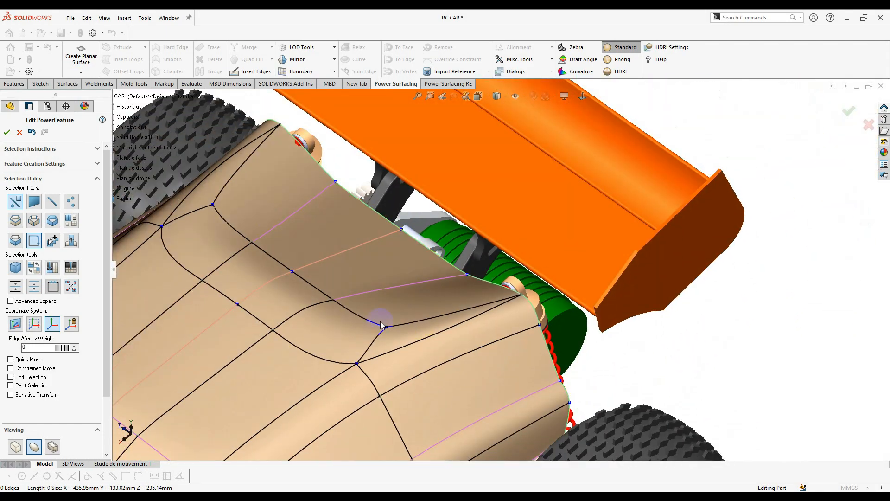
{"action": "middle_click_drag", "start_coordinate": [342, 323], "coordinate": [330, 209]}
{"action": "scroll", "coordinate": [352, 209], "scroll_direction": "down", "scroll_amount": 3}
{"action": "scroll", "coordinate": [439, 279], "scroll_direction": "down", "scroll_amount": 5}
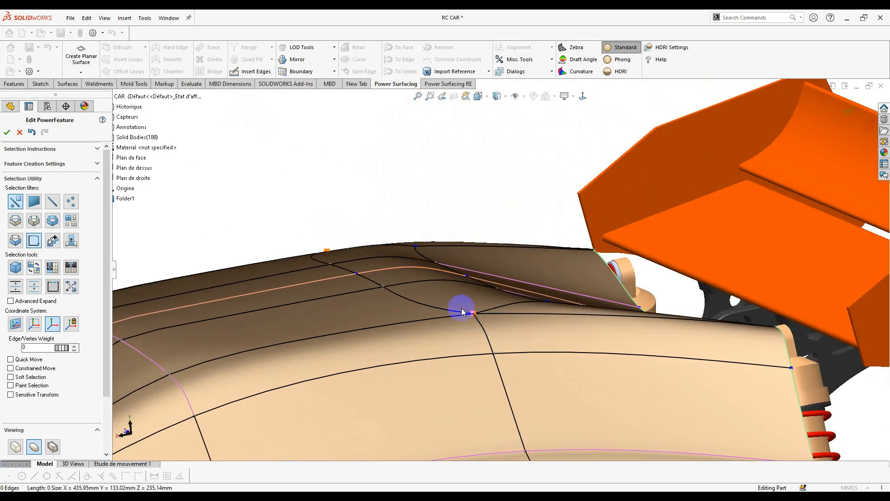
- Turn on the curvature map and push the two rear recess crease edges down
{"action": "left_click", "coordinate": [589, 70]}
{"action": "middle_click_drag", "start_coordinate": [493, 262], "coordinate": [410, 229]}
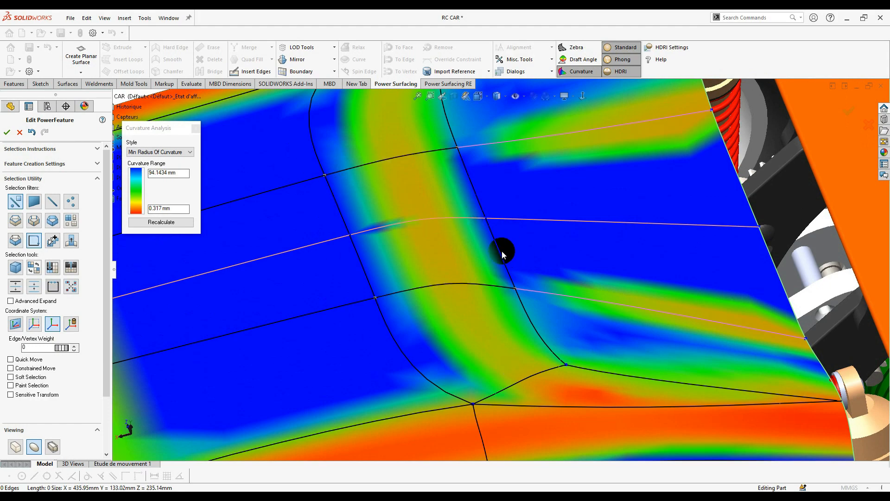
{"action": "middle_click_drag", "start_coordinate": [499, 264], "coordinate": [533, 344]}
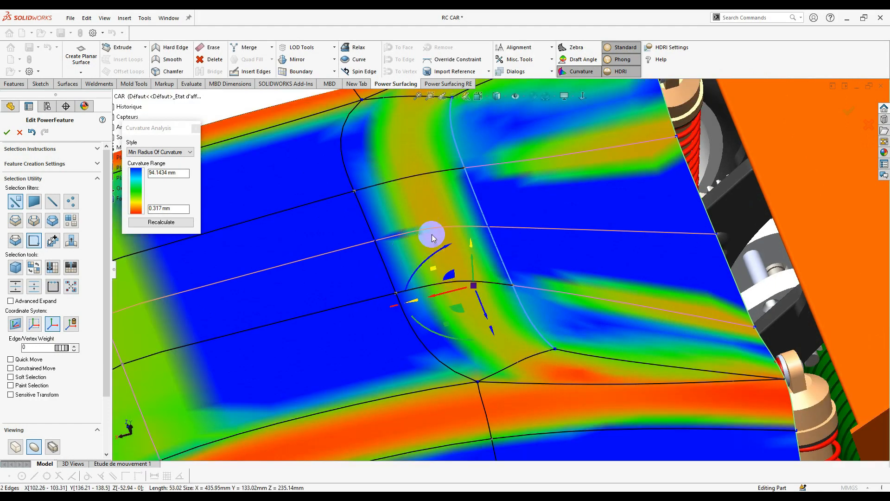
{"action": "middle_click_drag", "start_coordinate": [430, 164], "coordinate": [434, 265]}
{"action": "scroll", "coordinate": [487, 292], "scroll_direction": "up", "scroll_amount": 3}
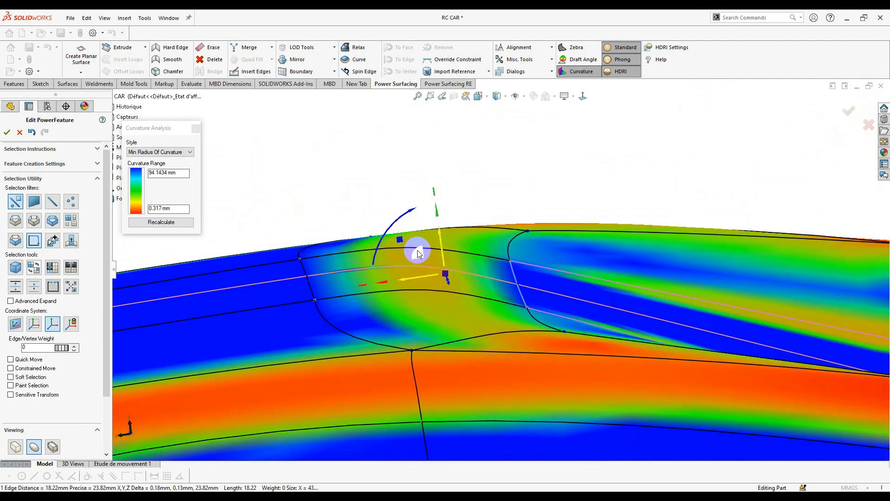
{"action": "left_click_drag", "start_coordinate": [417, 251], "coordinate": [437, 298]}
{"action": "middle_click_drag", "start_coordinate": [437, 298], "coordinate": [419, 320]}
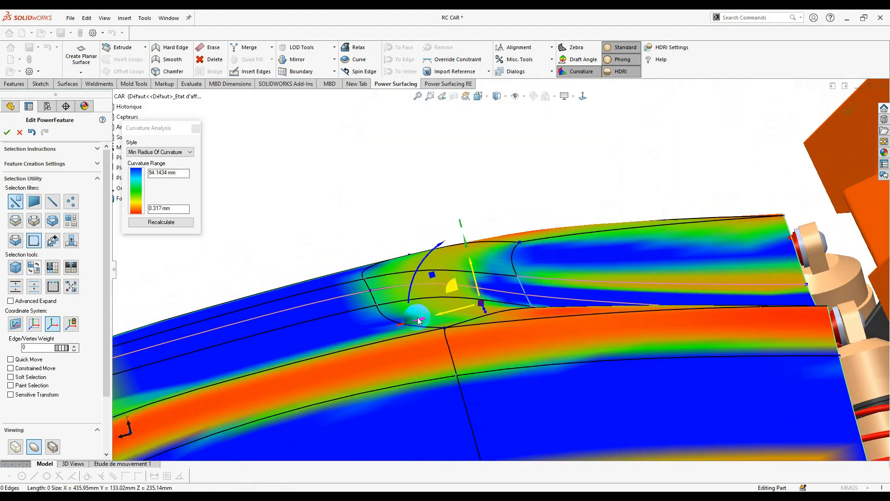
- Reweight a short recess edge, trying 21 then 43, and clear the selection
{"action": "left_click", "coordinate": [367, 297]}
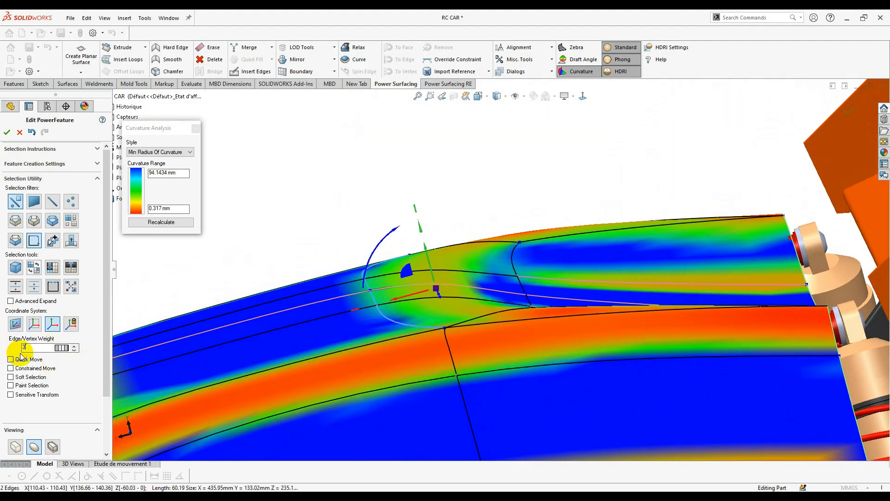
{"action": "left_click", "coordinate": [75, 350]}
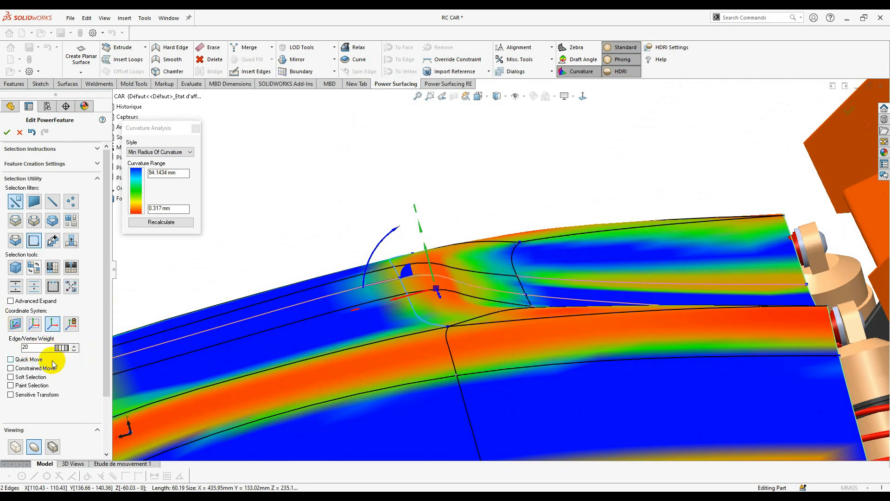
{"action": "left_click", "coordinate": [75, 350]}
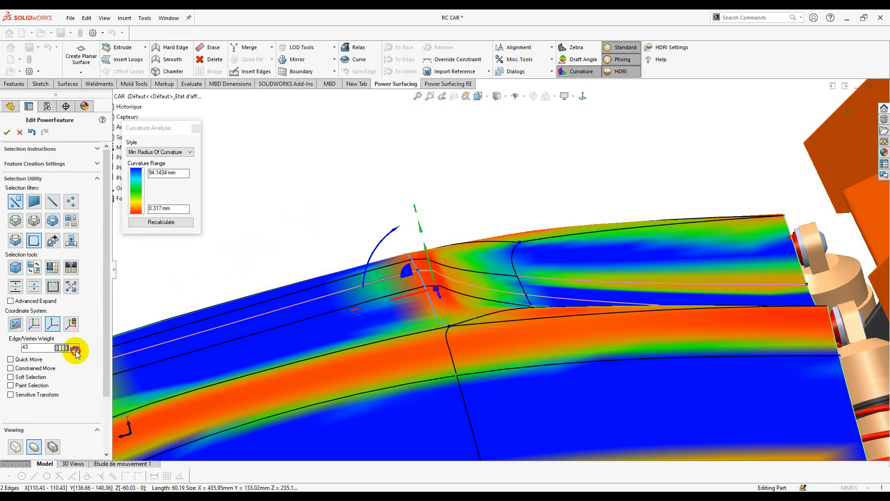
{"action": "left_click", "coordinate": [508, 205]}
{"action": "middle_click_drag", "start_coordinate": [508, 205], "coordinate": [500, 254]}
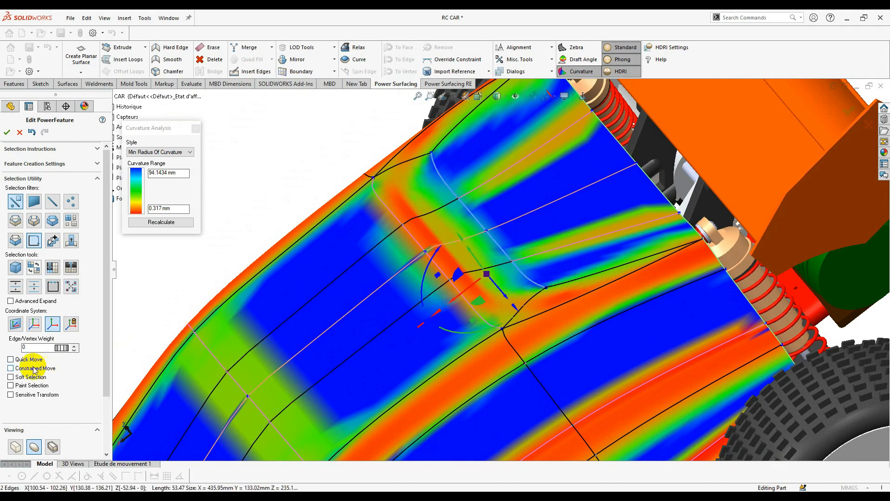
- Set the neighbouring recess crease weights to 24 and 25
{"action": "left_click", "coordinate": [75, 346]}
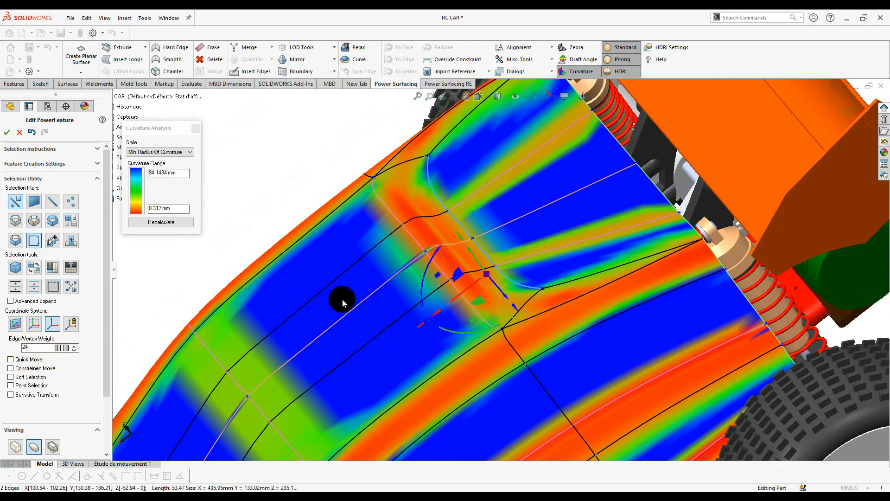
{"action": "left_click", "coordinate": [453, 285]}
{"action": "middle_click_drag", "start_coordinate": [454, 285], "coordinate": [533, 328]}
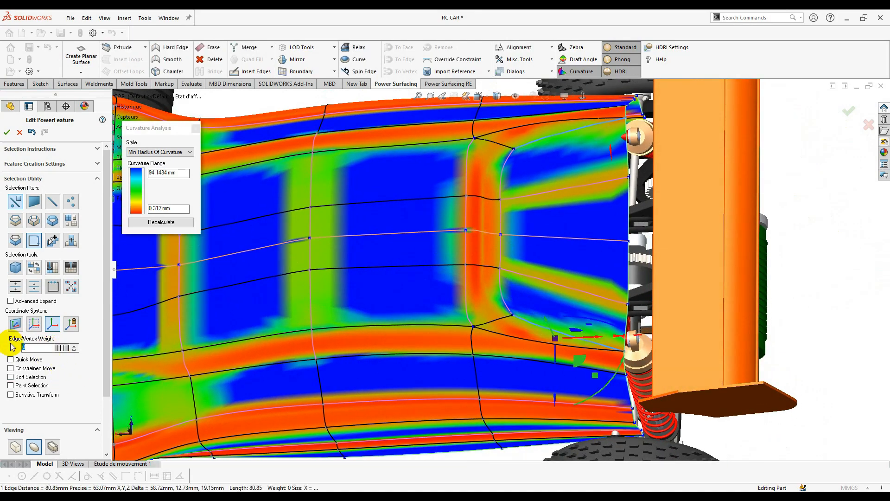
{"action": "left_click_drag", "start_coordinate": [69, 351], "coordinate": [98, 360]}
{"action": "scroll", "coordinate": [369, 268], "scroll_direction": "up", "scroll_amount": 3}
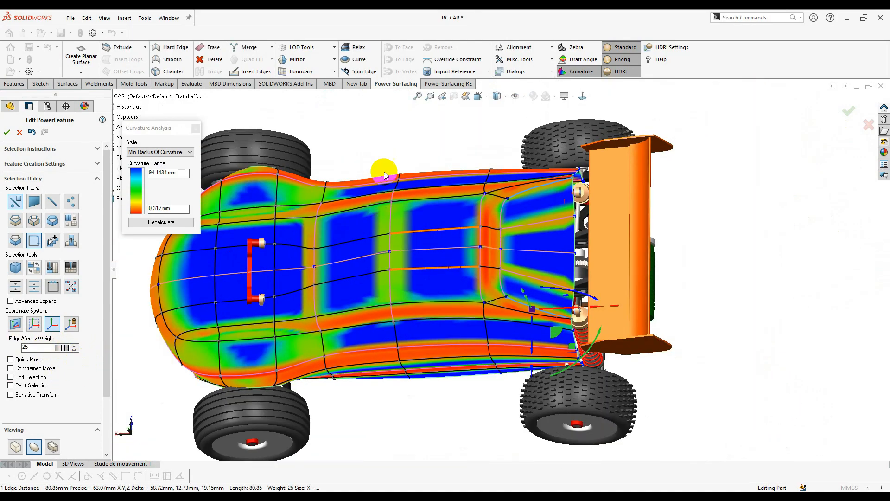
- Zoom out to a perspective side view and raise a recess crease weight to about 18
{"action": "left_click", "coordinate": [440, 156]}
{"action": "scroll", "coordinate": [445, 195], "scroll_direction": "up", "scroll_amount": 3}
{"action": "middle_click_drag", "start_coordinate": [445, 191], "coordinate": [456, 227]}
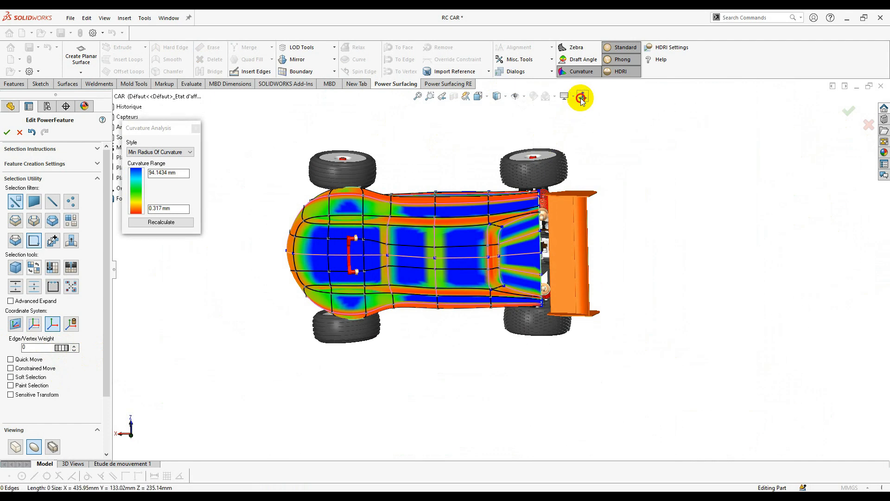
{"action": "scroll", "coordinate": [547, 298], "scroll_direction": "down", "scroll_amount": 5}
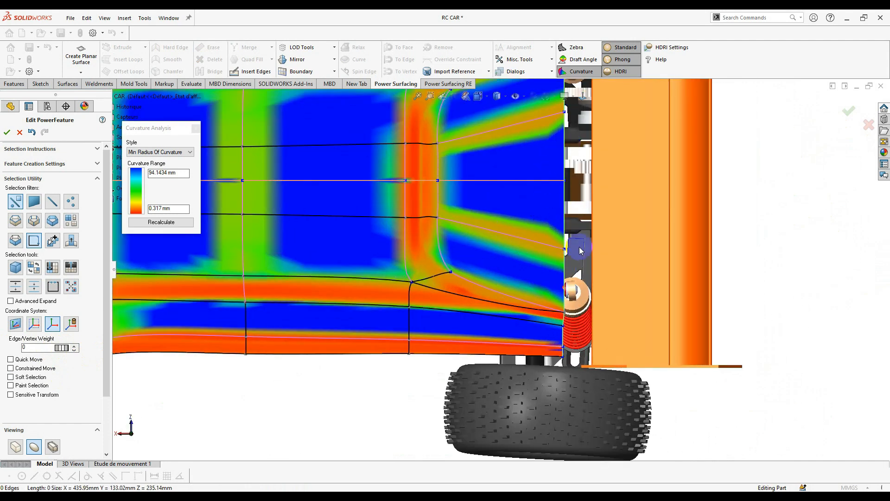
{"action": "scroll", "coordinate": [545, 329], "scroll_direction": "down", "scroll_amount": 3}
{"action": "scroll", "coordinate": [496, 275], "scroll_direction": "up", "scroll_amount": 3}
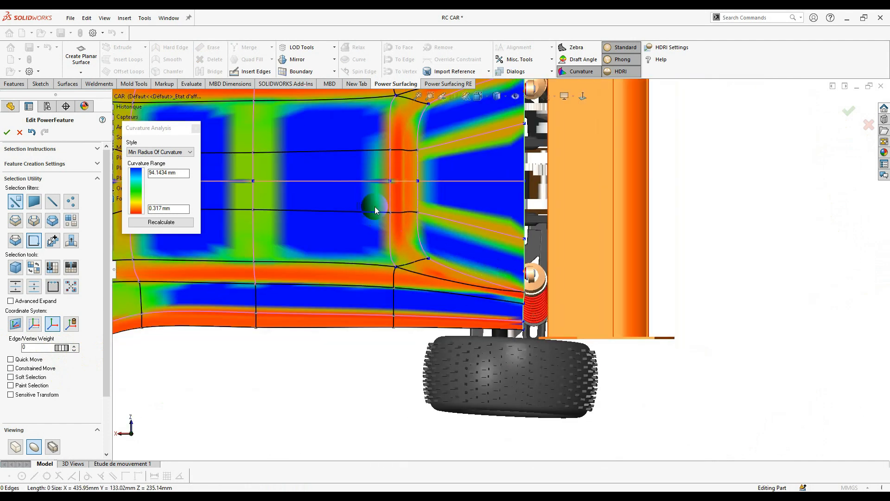
{"action": "scroll", "coordinate": [419, 193], "scroll_direction": "down", "scroll_amount": 3}
{"action": "scroll", "coordinate": [500, 270], "scroll_direction": "up", "scroll_amount": 3}
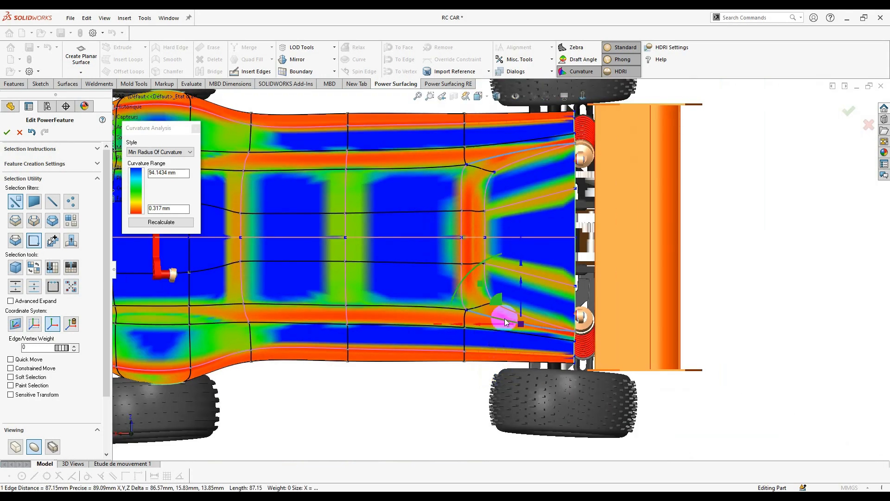
{"action": "middle_click_drag", "start_coordinate": [505, 321], "coordinate": [507, 188]}
{"action": "scroll", "coordinate": [516, 371], "scroll_direction": "down", "scroll_amount": 3}
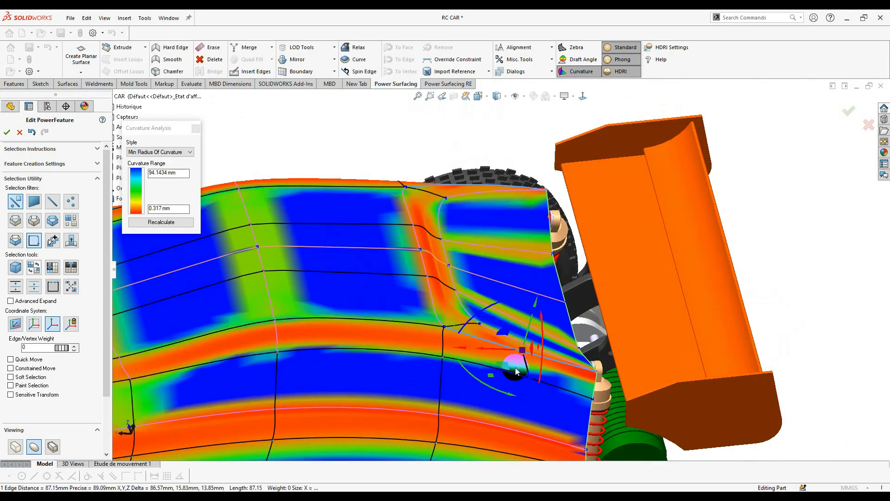
{"action": "scroll", "coordinate": [516, 371], "scroll_direction": "down", "scroll_amount": 2}
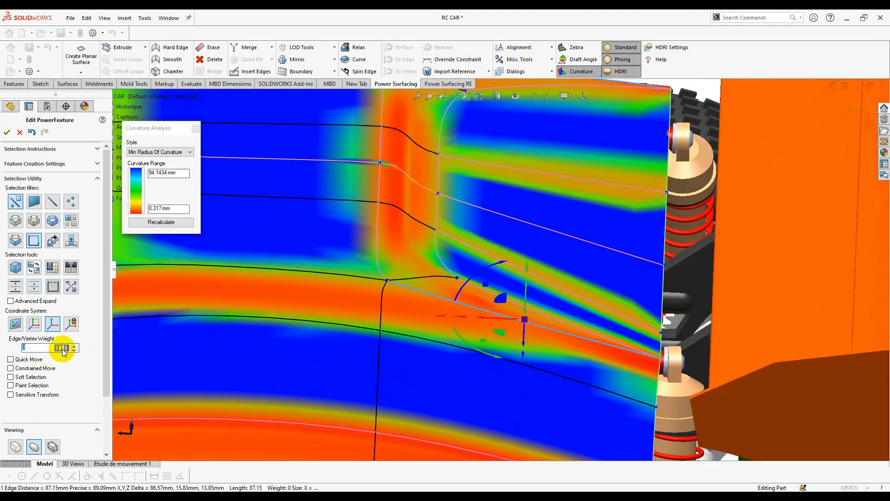
{"action": "left_click_drag", "start_coordinate": [136, 359], "coordinate": [121, 364]}
{"action": "left_click_drag", "start_coordinate": [179, 377], "coordinate": [170, 378]}
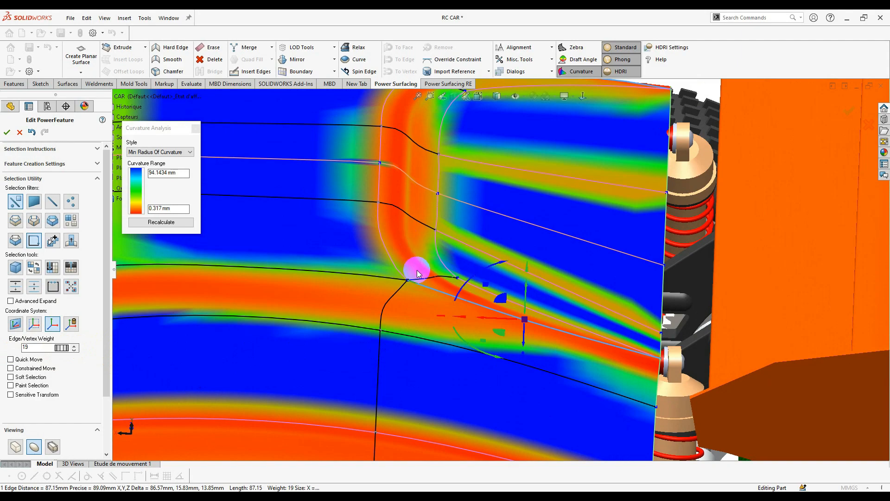
- Orbit out to a side view of the car and clear the edge selection
{"action": "middle_click_drag", "start_coordinate": [418, 272], "coordinate": [382, 234]}
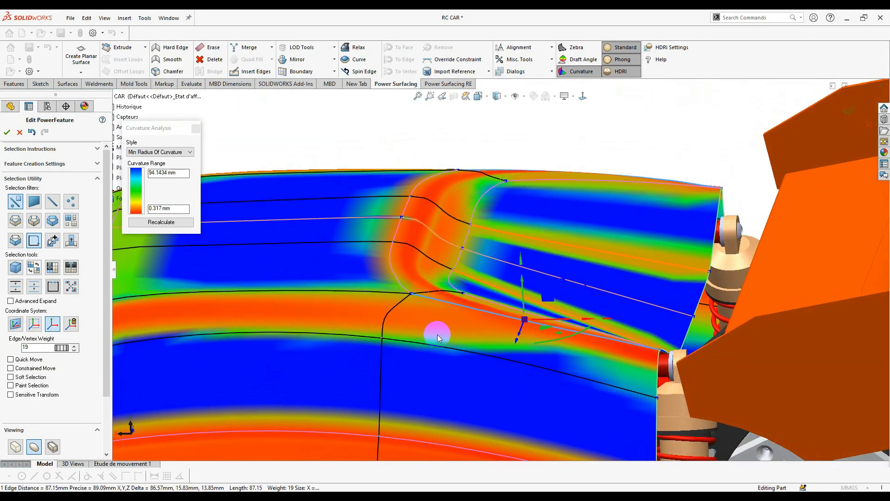
{"action": "middle_click_drag", "start_coordinate": [444, 313], "coordinate": [374, 324]}
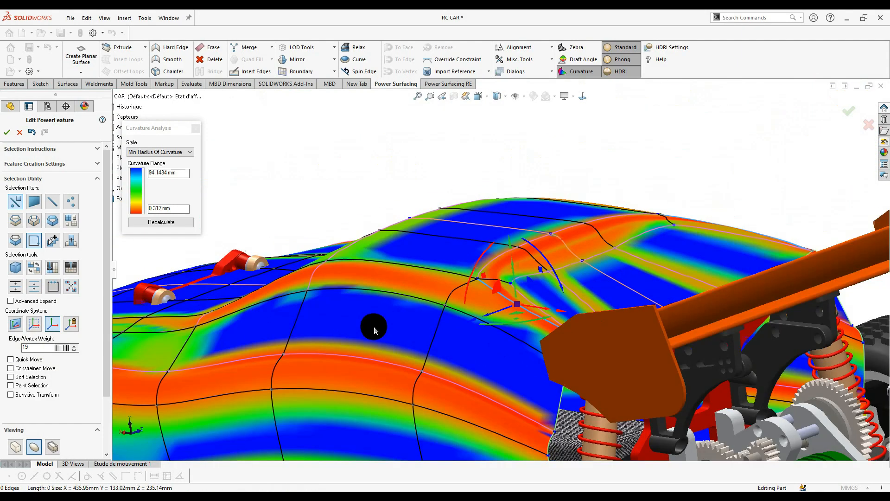
{"action": "scroll", "coordinate": [403, 327], "scroll_direction": "up", "scroll_amount": 4}
{"action": "middle_click_drag", "start_coordinate": [441, 330], "coordinate": [550, 346]}
{"action": "scroll", "coordinate": [528, 347], "scroll_direction": "up", "scroll_amount": 3}
{"action": "scroll", "coordinate": [496, 304], "scroll_direction": "down", "scroll_amount": 4}
{"action": "right_click", "coordinate": [474, 261]}
{"action": "left_click", "coordinate": [482, 249]}
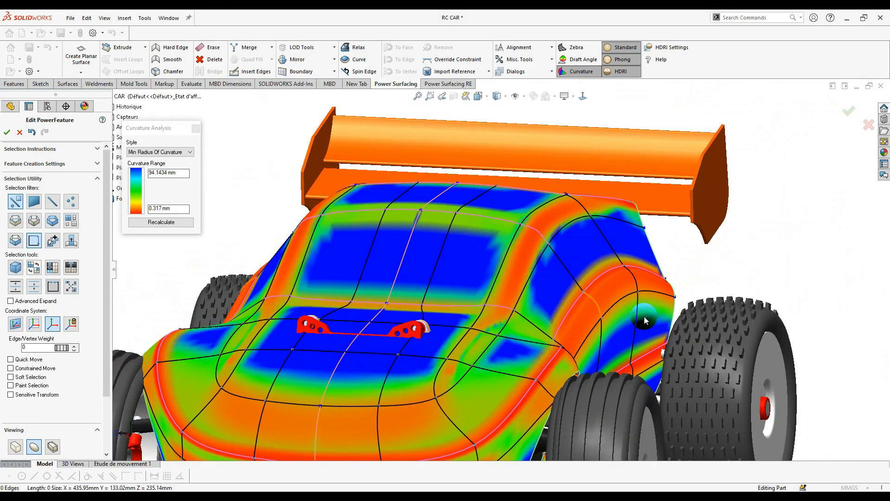
- Select a face on the windshield strip for curvature checking
{"action": "scroll", "coordinate": [645, 319], "scroll_direction": "up", "scroll_amount": 3}
{"action": "middle_click_drag", "start_coordinate": [591, 308], "coordinate": [635, 380]}
{"action": "scroll", "coordinate": [461, 302], "scroll_direction": "down", "scroll_amount": 3}
{"action": "scroll", "coordinate": [461, 301], "scroll_direction": "up", "scroll_amount": 3}
{"action": "scroll", "coordinate": [344, 193], "scroll_direction": "down", "scroll_amount": 4}
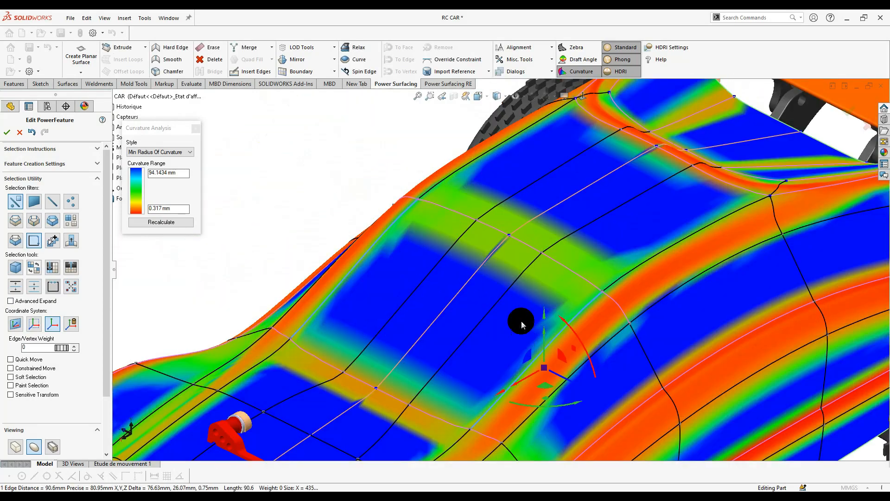
{"action": "left_click", "coordinate": [504, 293]}
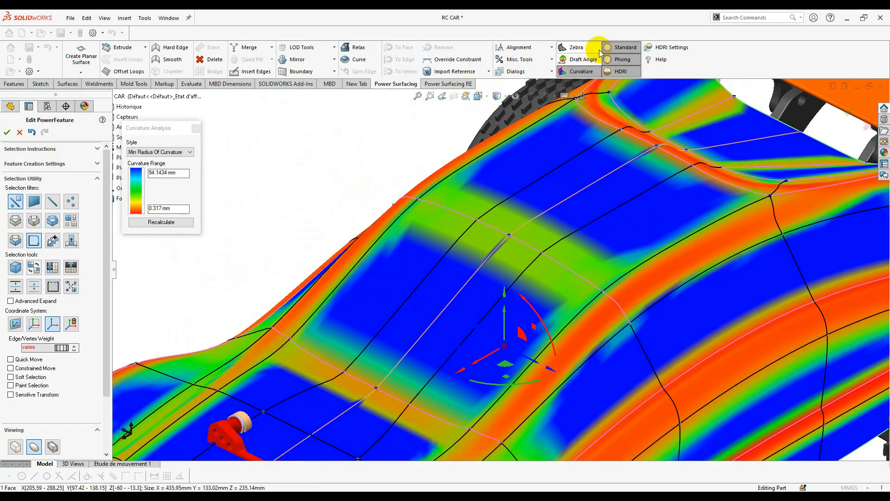
- Turn off the curvature colour map and orbit to a frontal view of the car
{"action": "left_click", "coordinate": [601, 50]}
{"action": "scroll", "coordinate": [532, 328], "scroll_direction": "up", "scroll_amount": 4}
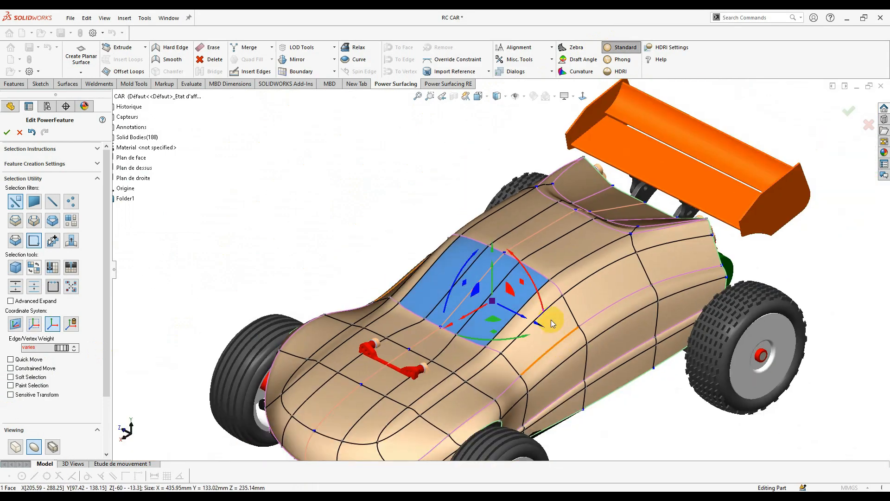
{"action": "middle_click_drag", "start_coordinate": [552, 320], "coordinate": [431, 304]}
{"action": "scroll", "coordinate": [536, 286], "scroll_direction": "down", "scroll_amount": 2}
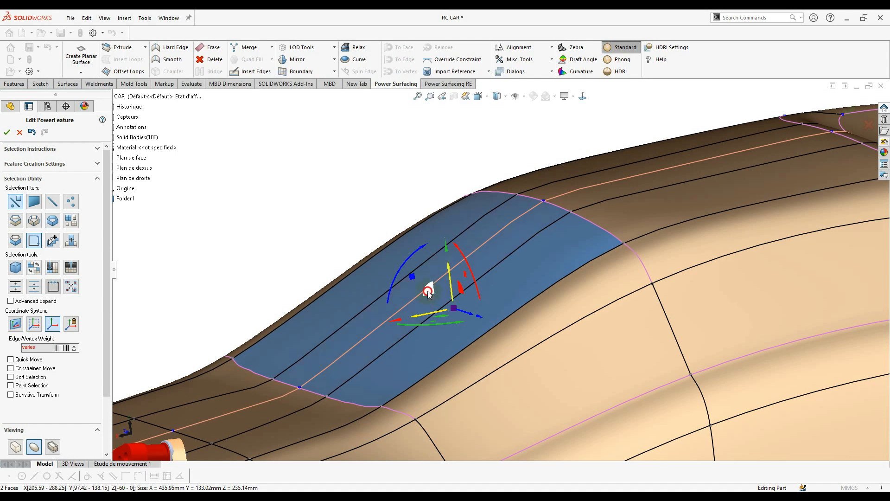
- Inset the two windshield faces, extrude them slightly, and switch to box display
{"action": "left_click_drag", "start_coordinate": [428, 292], "coordinate": [435, 392], "text": "alt"}
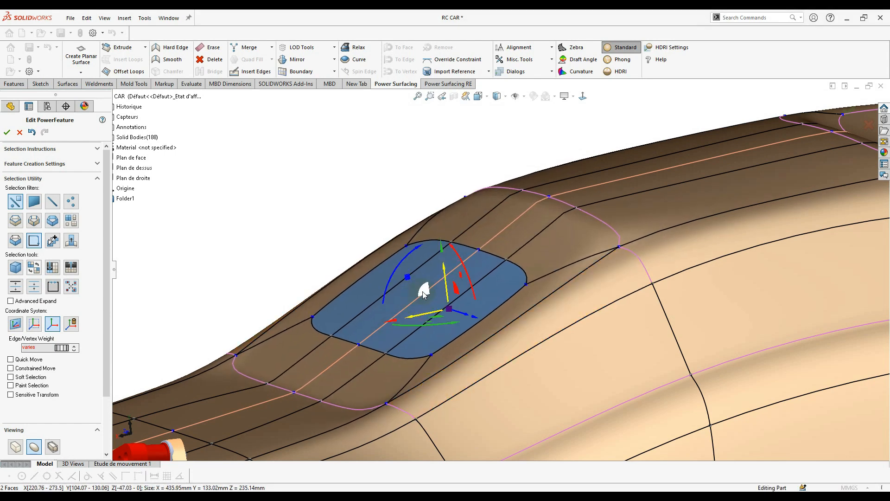
{"action": "left_click_drag", "start_coordinate": [424, 291], "coordinate": [426, 293], "text": "alt"}
{"action": "left_click", "coordinate": [15, 447]}
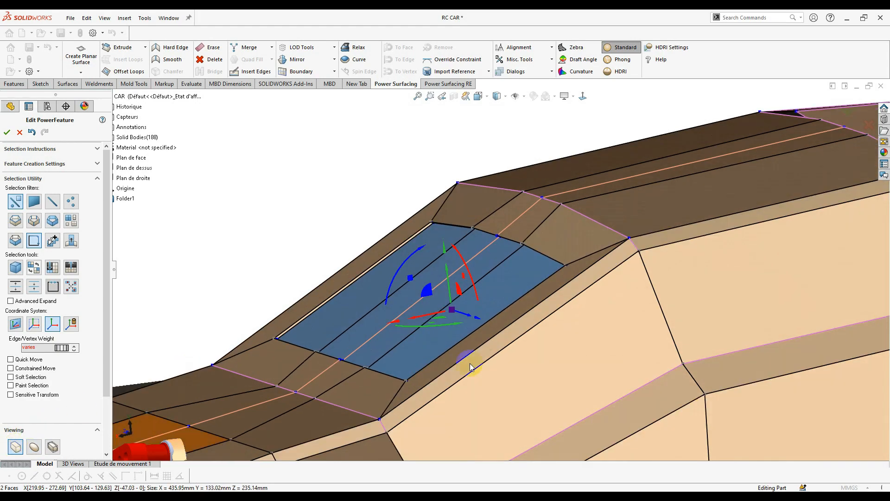
{"action": "scroll", "coordinate": [507, 357], "scroll_direction": "down", "scroll_amount": 6}
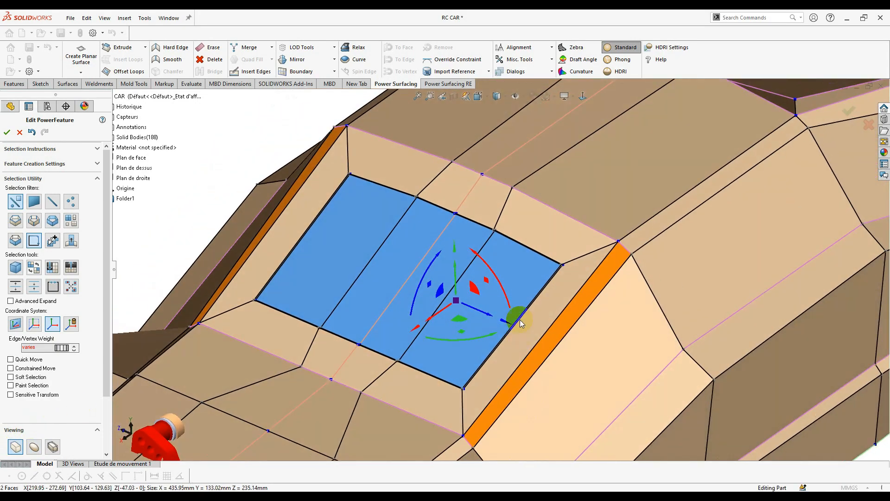
{"action": "scroll", "coordinate": [520, 320], "scroll_direction": "down", "scroll_amount": 2}
{"action": "right_click", "coordinate": [581, 282]}
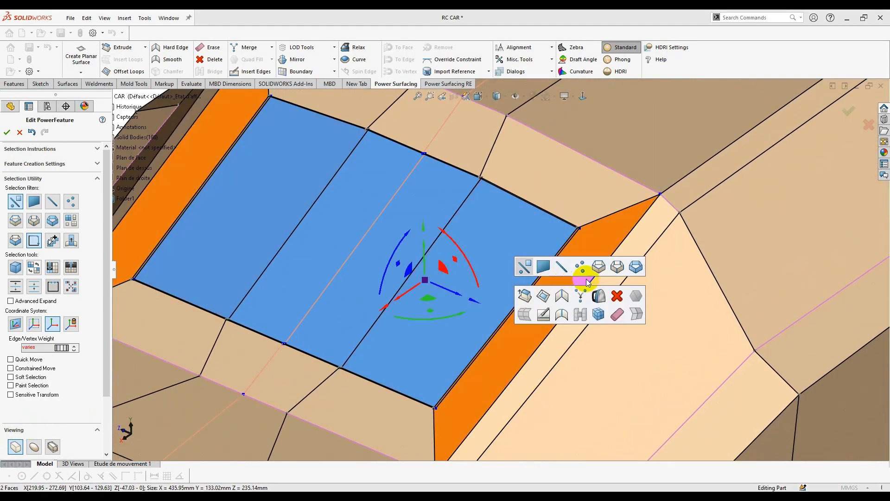
- Select the window's inner edge loop, vertical edge and upper strip loop, and raise them upward
{"action": "left_click", "coordinate": [597, 266]}
{"action": "left_click", "coordinate": [566, 241]}
{"action": "middle_click_drag", "start_coordinate": [569, 246], "coordinate": [642, 231]}
{"action": "scroll", "coordinate": [483, 238], "scroll_direction": "down", "scroll_amount": 3}
{"action": "left_click", "coordinate": [482, 238]}
{"action": "left_click", "coordinate": [505, 267]}
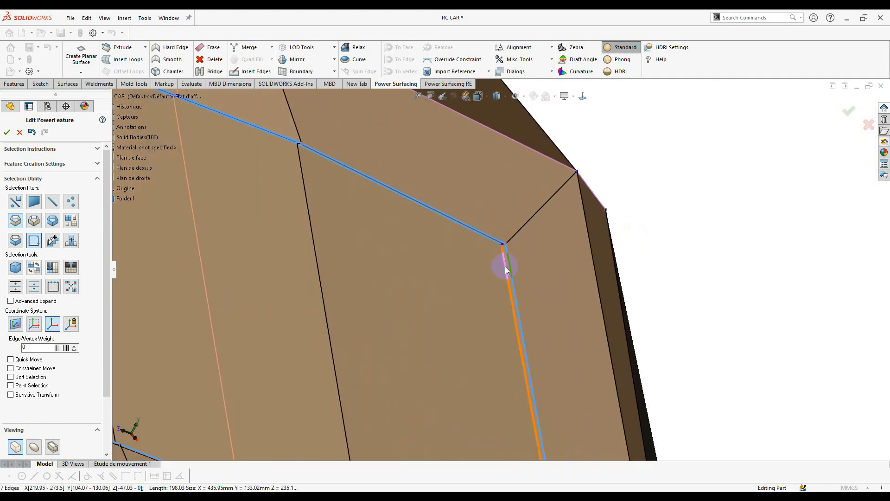
{"action": "scroll", "coordinate": [482, 348], "scroll_direction": "up", "scroll_amount": 5}
{"action": "scroll", "coordinate": [472, 440], "scroll_direction": "down", "scroll_amount": 5}
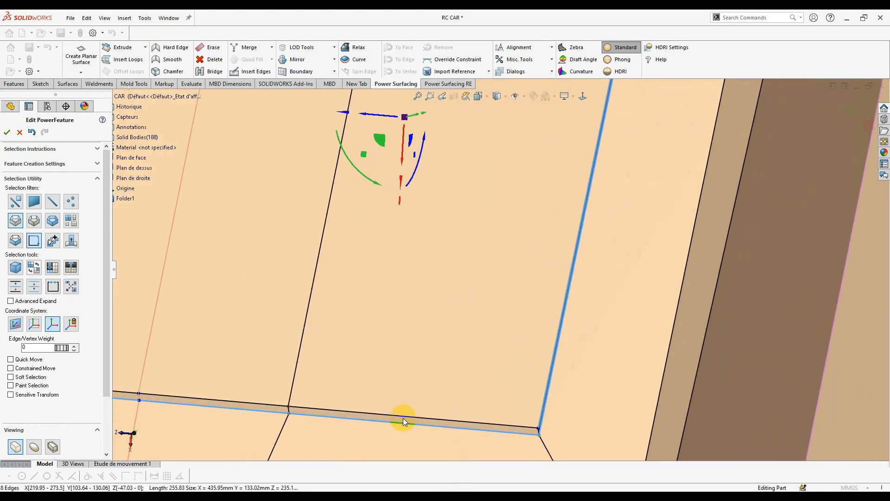
{"action": "left_click", "coordinate": [377, 413]}
{"action": "scroll", "coordinate": [379, 412], "scroll_direction": "up", "scroll_amount": 5}
{"action": "middle_click_drag", "start_coordinate": [403, 361], "coordinate": [385, 274]}
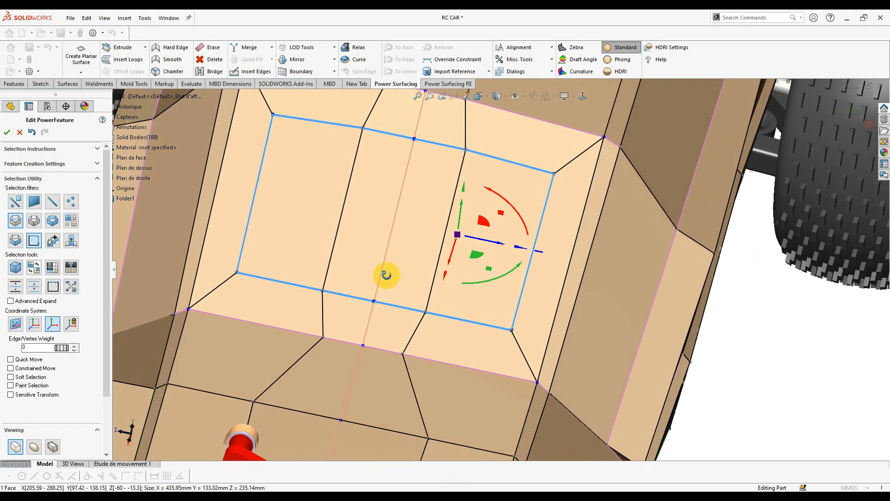
{"action": "scroll", "coordinate": [389, 273], "scroll_direction": "up", "scroll_amount": 1}
{"action": "left_click_drag", "start_coordinate": [467, 241], "coordinate": [477, 148]}
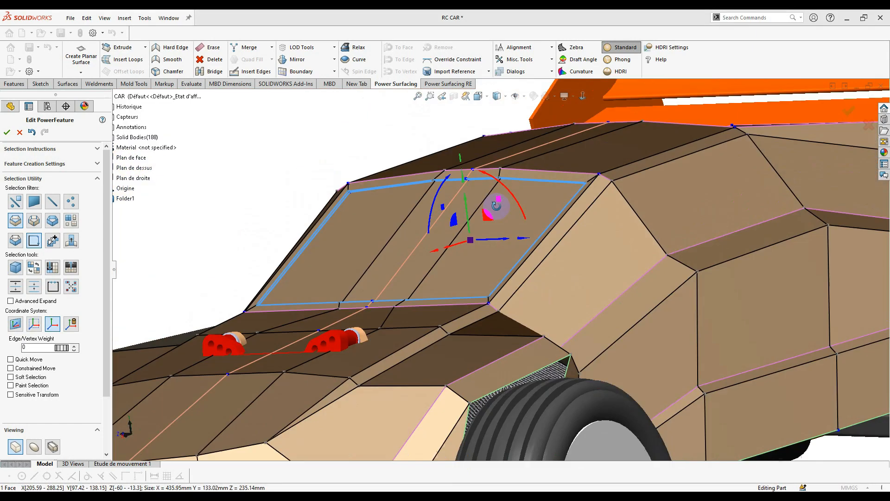
{"action": "middle_click_drag", "start_coordinate": [496, 205], "coordinate": [518, 174]}
{"action": "scroll", "coordinate": [599, 183], "scroll_direction": "down", "scroll_amount": 3}
- Change the selection filter and clear the edge-loop selection
{"action": "right_click", "coordinate": [603, 184]}
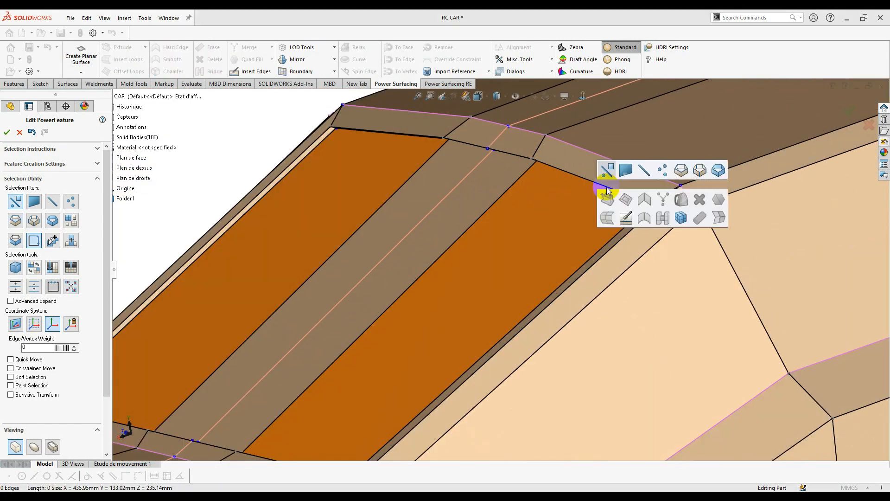
{"action": "left_click", "coordinate": [607, 171]}
{"action": "scroll", "coordinate": [603, 184], "scroll_direction": "up", "scroll_amount": 3}
{"action": "middle_click_drag", "start_coordinate": [436, 300], "coordinate": [585, 246]}
{"action": "key", "text": "Escape"}
{"action": "scroll", "coordinate": [473, 244], "scroll_direction": "up", "scroll_amount": 3}
{"action": "scroll", "coordinate": [531, 251], "scroll_direction": "down", "scroll_amount": 3}
- Select the windshield's outer and inner edge loops and set their crease weight to 43
{"action": "right_click", "coordinate": [589, 247]}
{"action": "left_click", "coordinate": [616, 232]}
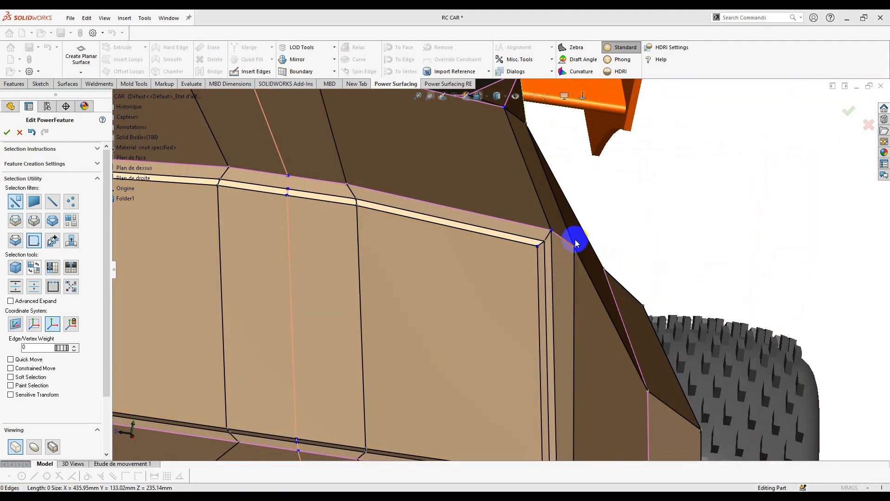
{"action": "left_click", "coordinate": [530, 236]}
{"action": "left_click", "coordinate": [538, 272], "text": "ctrl"}
{"action": "left_click", "coordinate": [448, 423], "text": "ctrl"}
{"action": "middle_click_drag", "start_coordinate": [519, 296], "coordinate": [463, 278]}
{"action": "left_click", "coordinate": [383, 411], "text": "ctrl"}
{"action": "scroll", "coordinate": [449, 371], "scroll_direction": "up", "scroll_amount": 2}
{"action": "left_click", "coordinate": [40, 450]}
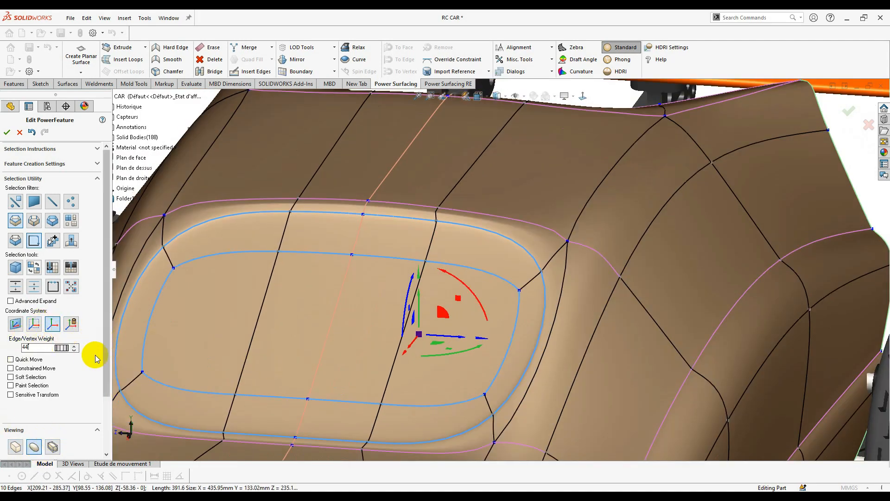
{"action": "left_click", "coordinate": [74, 349]}
- Return to ordinary selection and pick the window corner edge plus its short adjoining edge
{"action": "mouse_move", "coordinate": [500, 323]}
{"action": "middle_mouse_down"}
{"action": "mouse_move", "coordinate": [433, 293]}
{"action": "mouse_move", "coordinate": [483, 321]}
{"action": "middle_mouse_up"}
{"action": "right_click", "coordinate": [554, 281]}
{"action": "left_click", "coordinate": [563, 270]}
{"action": "scroll", "coordinate": [568, 271], "scroll_direction": "down", "scroll_amount": 4}
{"action": "left_click", "coordinate": [564, 273]}
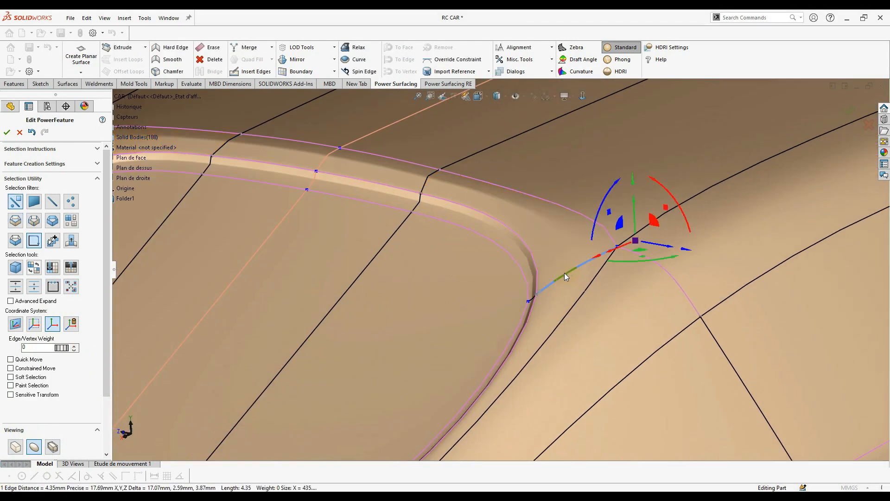
{"action": "scroll", "coordinate": [585, 283], "scroll_direction": "down", "scroll_amount": 3}
{"action": "middle_click_drag", "start_coordinate": [517, 293], "coordinate": [596, 276]}
{"action": "left_click", "coordinate": [590, 301], "text": "ctrl"}
{"action": "scroll", "coordinate": [591, 300], "scroll_direction": "up", "scroll_amount": 2}
{"action": "scroll", "coordinate": [595, 275], "scroll_direction": "up", "scroll_amount": 1}
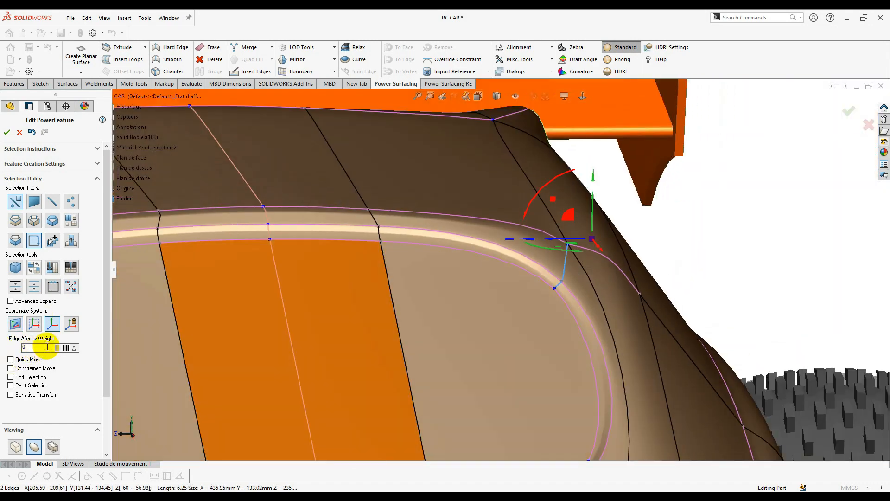
- Adjust the corner edge weight, raising it to 24 then easing back to 21
{"action": "left_click_drag", "start_coordinate": [62, 351], "coordinate": [240, 353]}
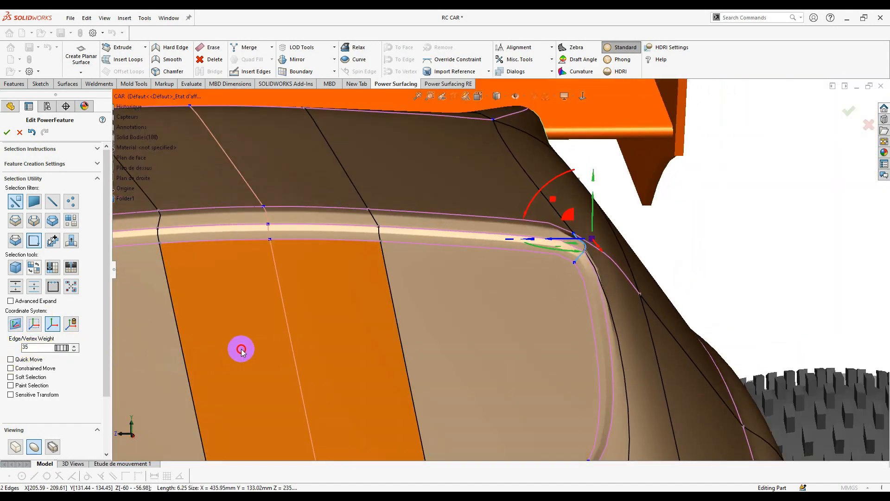
{"action": "left_click_drag", "start_coordinate": [161, 356], "coordinate": [192, 354]}
{"action": "scroll", "coordinate": [563, 391], "scroll_direction": "up", "scroll_amount": 4}
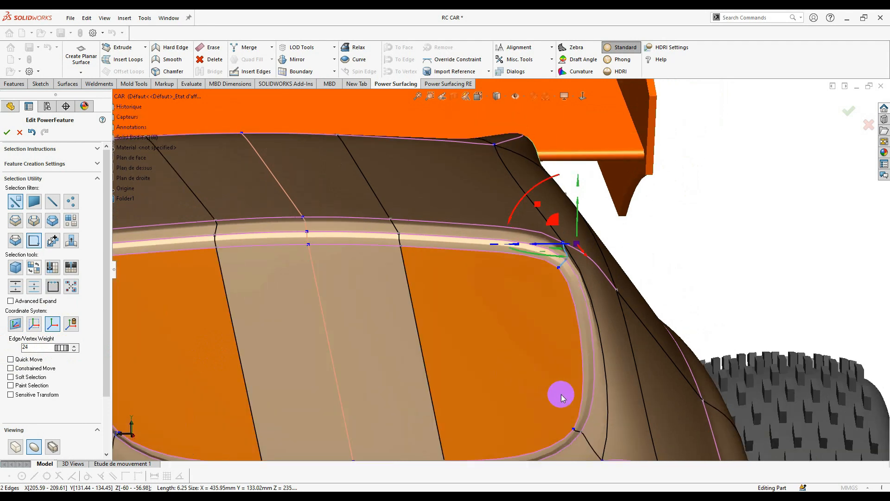
{"action": "scroll", "coordinate": [556, 389], "scroll_direction": "down", "scroll_amount": 4}
{"action": "scroll", "coordinate": [529, 302], "scroll_direction": "down", "scroll_amount": 4}
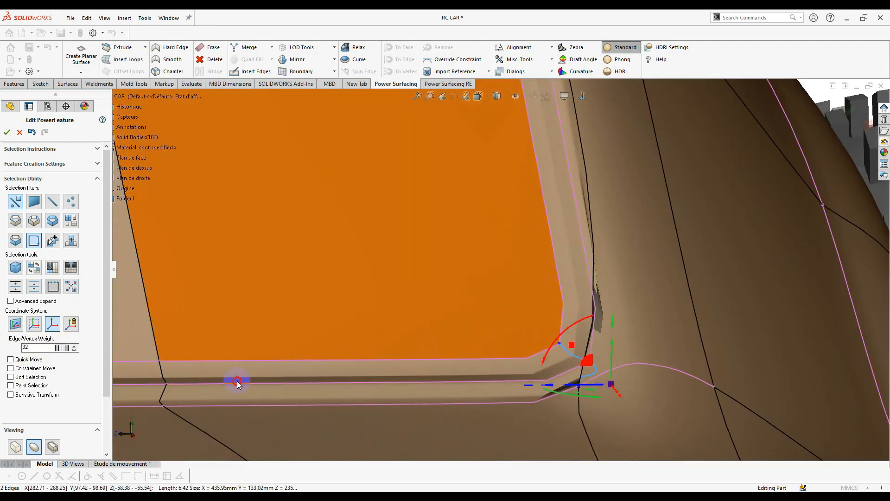
{"action": "left_click_drag", "start_coordinate": [157, 390], "coordinate": [188, 402]}
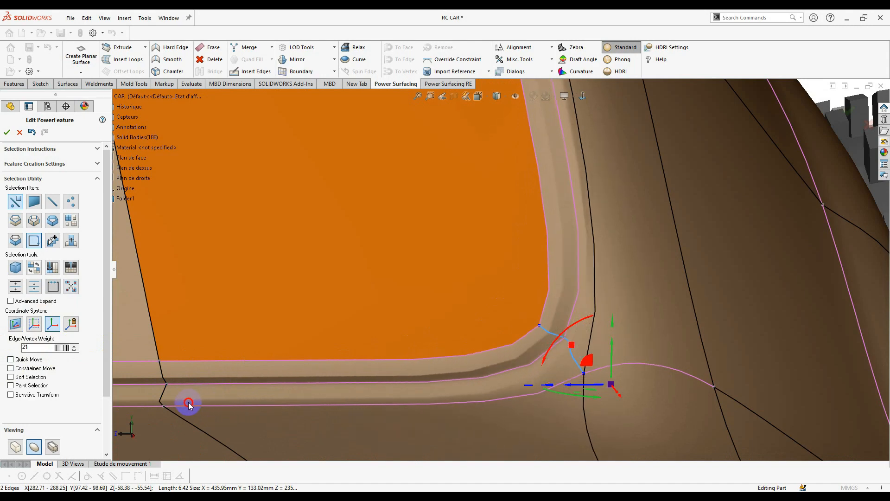
- Try a corner weight of 47, then undo the change
{"action": "middle_click_drag", "start_coordinate": [547, 357], "coordinate": [23, 328]}
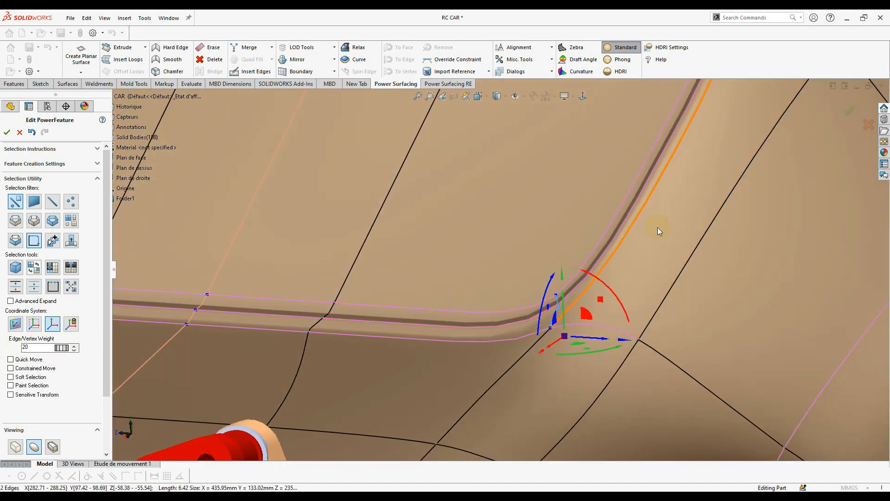
{"action": "scroll", "coordinate": [686, 243], "scroll_direction": "down", "scroll_amount": 3}
{"action": "left_click_drag", "start_coordinate": [139, 359], "coordinate": [461, 382]}
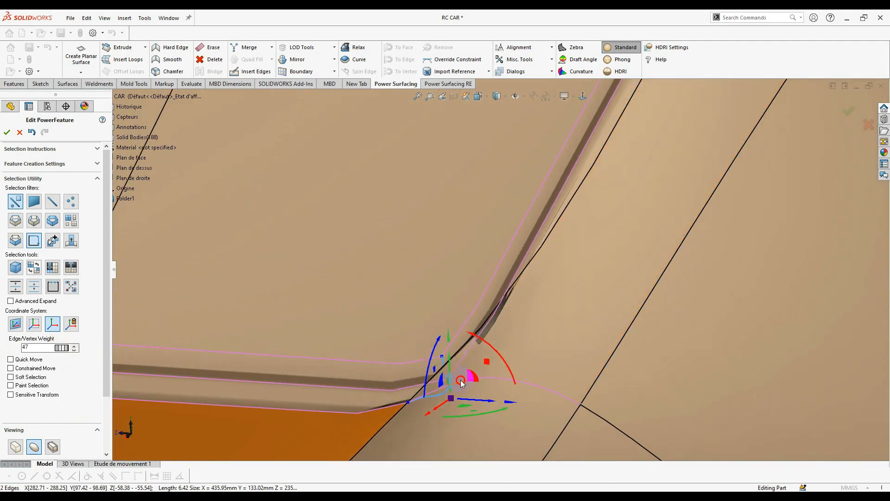
{"action": "scroll", "coordinate": [453, 362], "scroll_direction": "up", "scroll_amount": 2}
{"action": "middle_click_drag", "start_coordinate": [489, 318], "coordinate": [455, 310]}
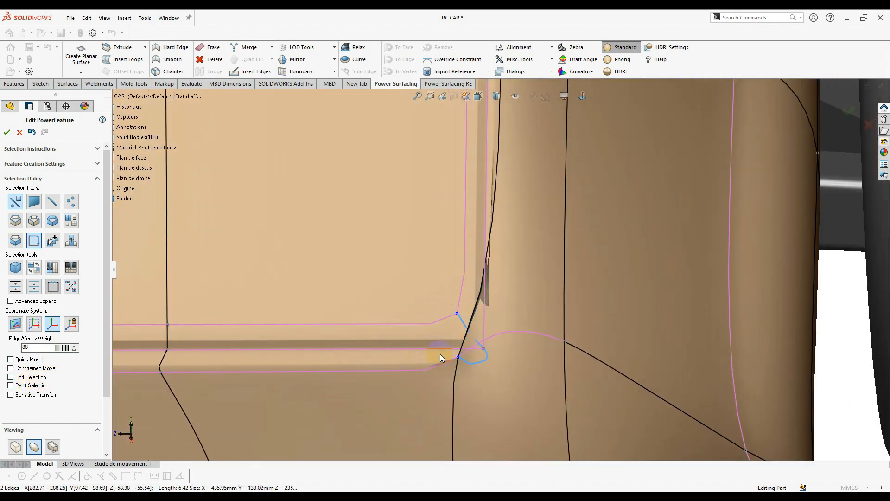
{"action": "key", "text": "ctrl+z"}
{"action": "key", "text": "ctrl+z"}
{"action": "key", "text": "ctrl+z"}
{"action": "key", "text": "ctrl+z"}
{"action": "key", "text": "ctrl+z"}
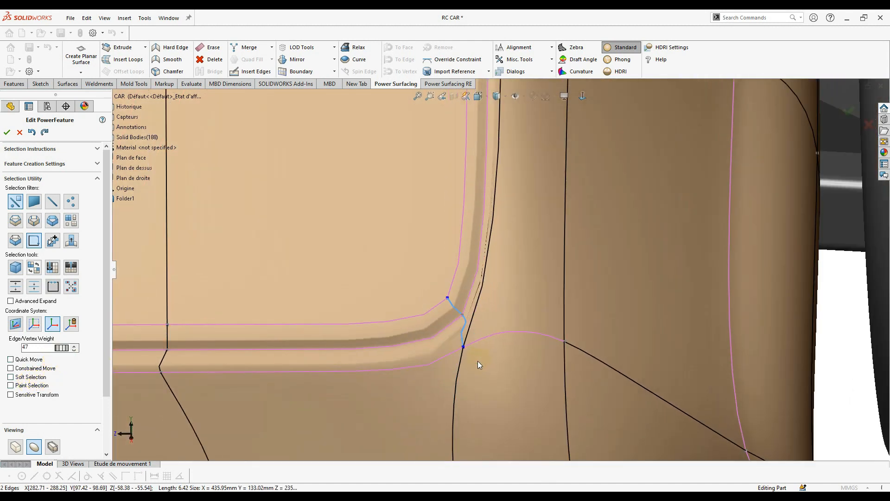
- Select the vertical edge below the window corner, then clear the selection
{"action": "scroll", "coordinate": [466, 388], "scroll_direction": "up", "scroll_amount": 1}
{"action": "left_click", "coordinate": [458, 409]}
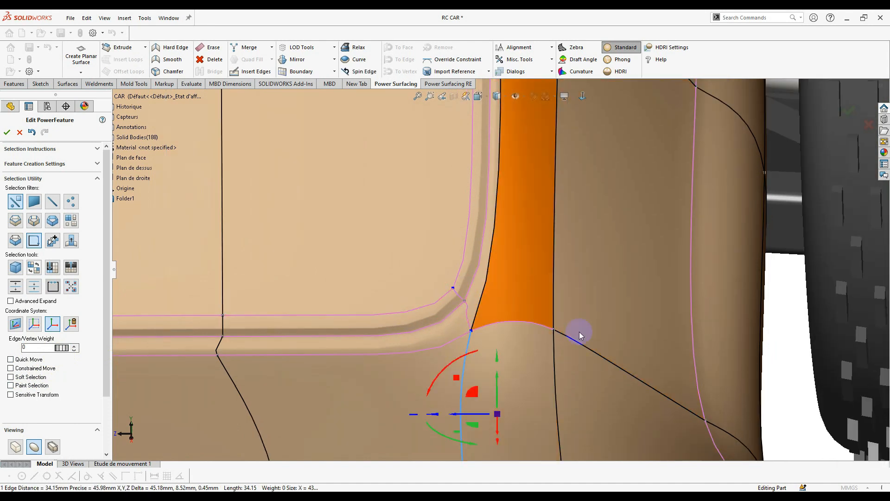
{"action": "scroll", "coordinate": [459, 344], "scroll_direction": "up", "scroll_amount": 2}
{"action": "left_click", "coordinate": [768, 423]}
{"action": "scroll", "coordinate": [564, 346], "scroll_direction": "up", "scroll_amount": 5}
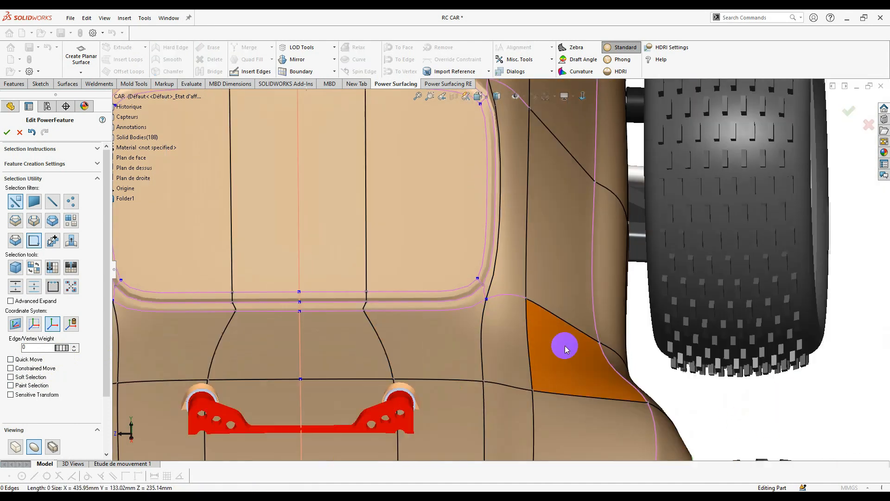
- From a rear view, select the rear window corner vertices and nudge the bottom-centre vertices
{"action": "middle_click_drag", "start_coordinate": [474, 280], "coordinate": [528, 139]}
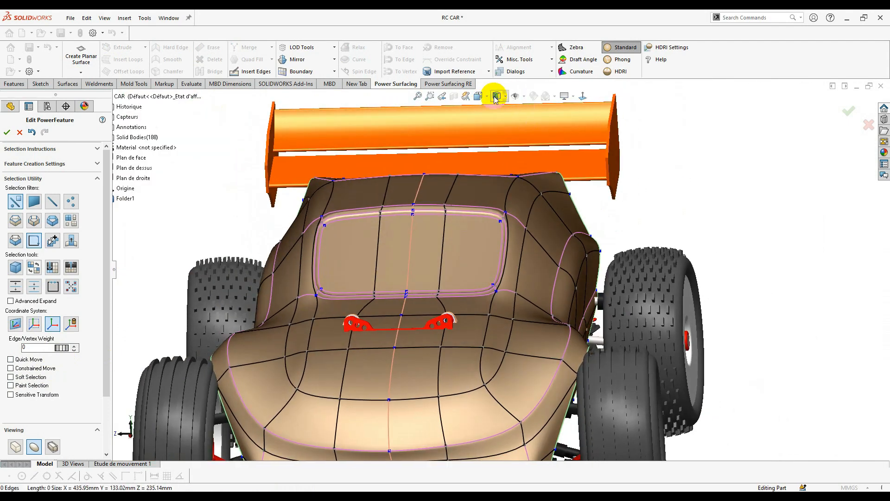
{"action": "left_click", "coordinate": [487, 135]}
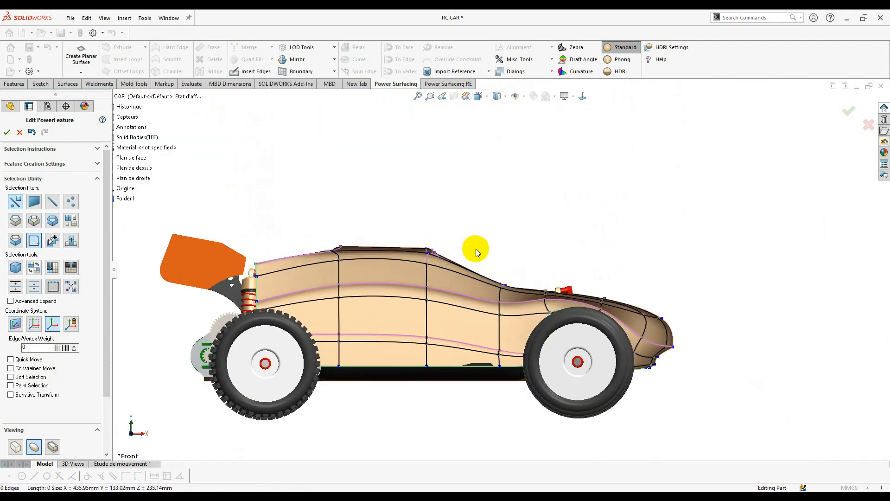
{"action": "right_click_drag", "start_coordinate": [474, 258], "coordinate": [471, 281]}
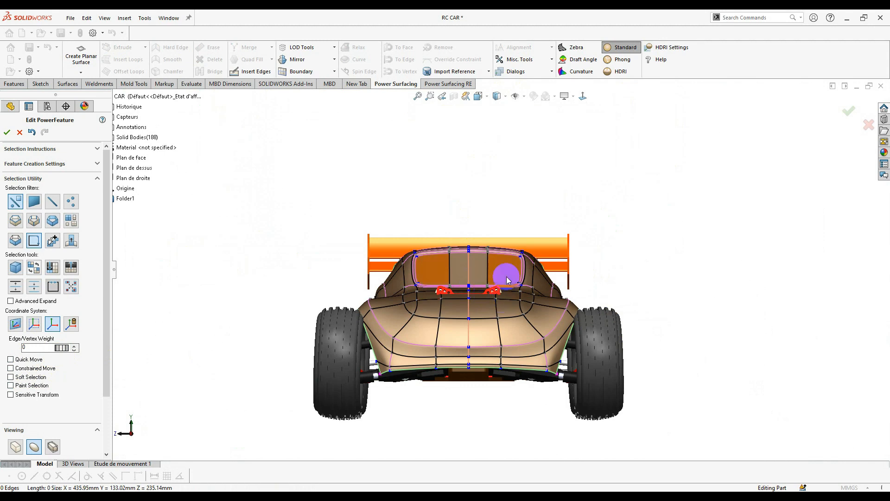
{"action": "scroll", "coordinate": [508, 280], "scroll_direction": "down", "scroll_amount": 5}
{"action": "scroll", "coordinate": [563, 337], "scroll_direction": "down", "scroll_amount": 4}
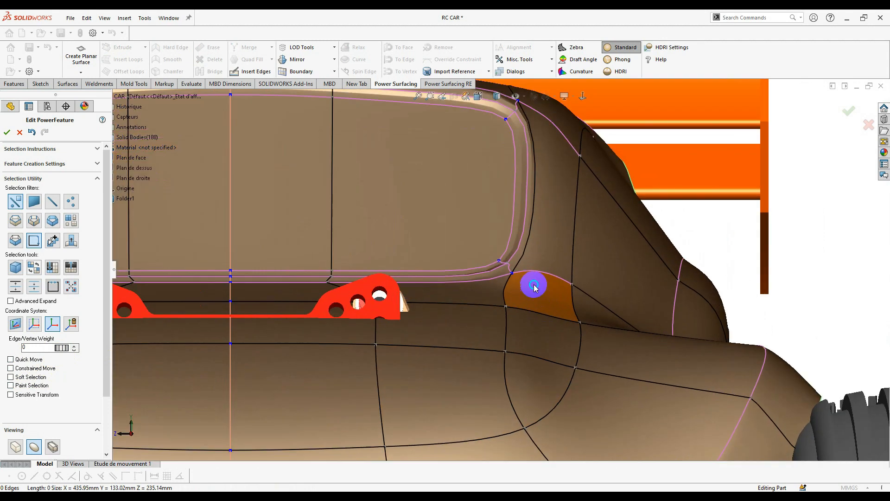
{"action": "mouse_move", "coordinate": [482, 253]}
{"action": "left_mouse_down"}
{"action": "mouse_move", "coordinate": [528, 283]}
{"action": "mouse_move", "coordinate": [527, 260]}
{"action": "left_mouse_up"}
{"action": "scroll", "coordinate": [530, 284], "scroll_direction": "up", "scroll_amount": 5}
{"action": "scroll", "coordinate": [527, 260], "scroll_direction": "up", "scroll_amount": 3}
{"action": "scroll", "coordinate": [456, 274], "scroll_direction": "down", "scroll_amount": 3}
{"action": "left_click_drag", "start_coordinate": [391, 230], "coordinate": [391, 237]}
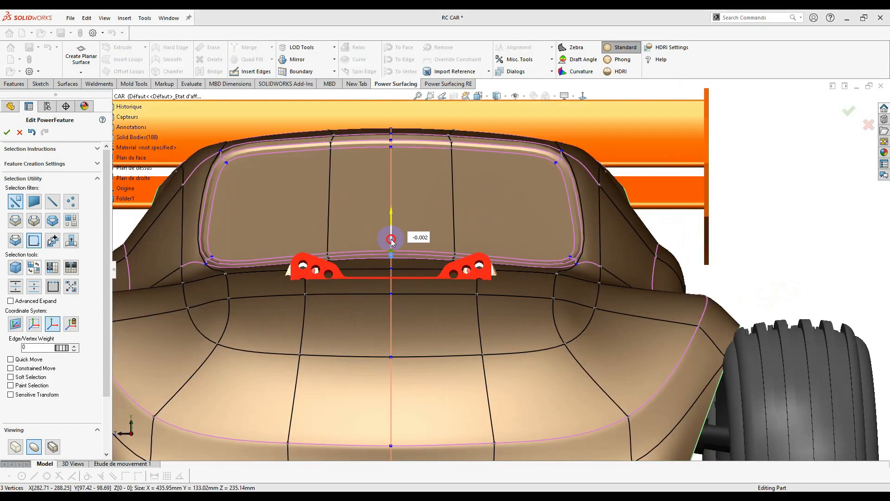
{"action": "scroll", "coordinate": [505, 272], "scroll_direction": "up", "scroll_amount": 5}
{"action": "scroll", "coordinate": [568, 340], "scroll_direction": "down", "scroll_amount": 2}
- Select the lower-right and rear body edges from the rear view
{"action": "left_click", "coordinate": [587, 376]}
{"action": "scroll", "coordinate": [604, 298], "scroll_direction": "down", "scroll_amount": 2}
{"action": "middle_click_drag", "start_coordinate": [603, 296], "coordinate": [618, 222]}
{"action": "left_click", "coordinate": [618, 222]}
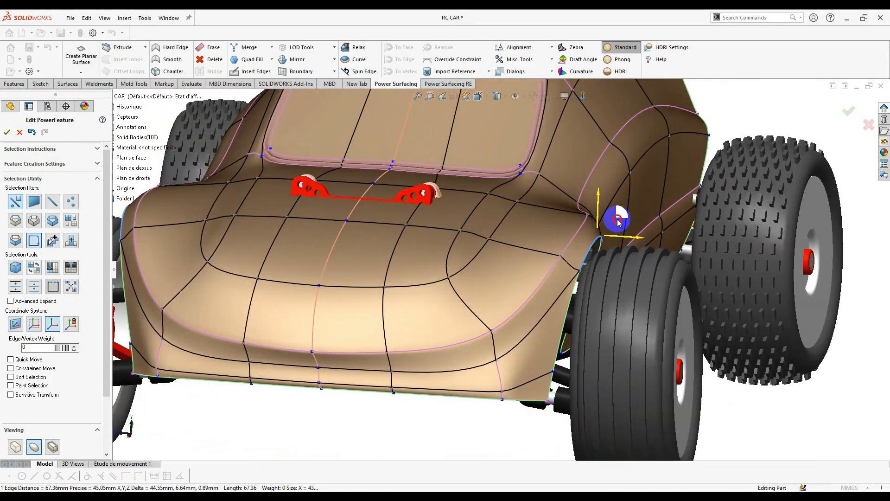
{"action": "key", "text": "ctrl+4"}
{"action": "left_click_drag", "start_coordinate": [521, 238], "coordinate": [522, 240]}
{"action": "middle_click_drag", "start_coordinate": [522, 240], "coordinate": [491, 297]}
- Set Edge/Vertex Weight on the two symmetric rear body edges, then deselect them
{"action": "left_click", "coordinate": [490, 315]}
{"action": "left_click_drag", "start_coordinate": [493, 361], "coordinate": [494, 367]}
{"action": "middle_click_drag", "start_coordinate": [495, 352], "coordinate": [478, 241]}
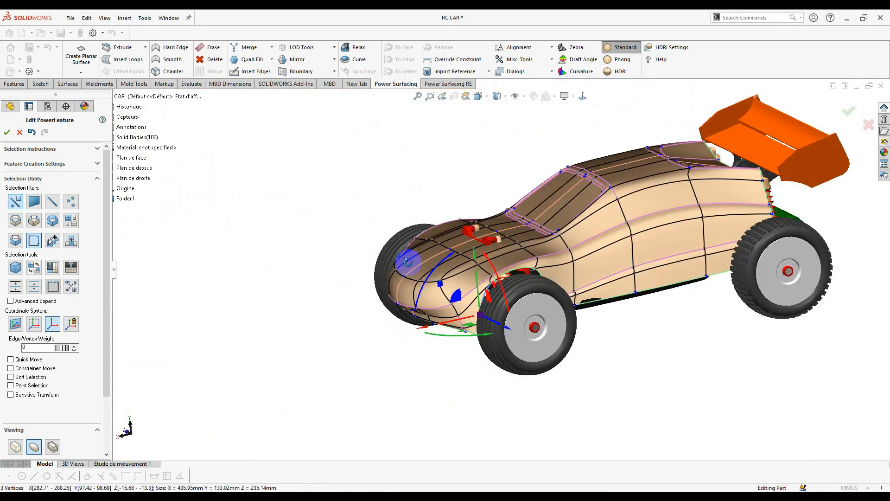
{"action": "scroll", "coordinate": [669, 153], "scroll_direction": "down", "scroll_amount": 3}
{"action": "middle_click_drag", "start_coordinate": [688, 248], "coordinate": [716, 234]}
{"action": "left_click", "coordinate": [577, 250]}
{"action": "middle_click_drag", "start_coordinate": [582, 248], "coordinate": [729, 222]}
{"action": "left_click", "coordinate": [729, 223]}
- Select a roof edge at the window corner from a near-top view
{"action": "key", "text": "ctrl+5"}
{"action": "scroll", "coordinate": [478, 279], "scroll_direction": "down", "scroll_amount": 3}
{"action": "left_click", "coordinate": [502, 353]}
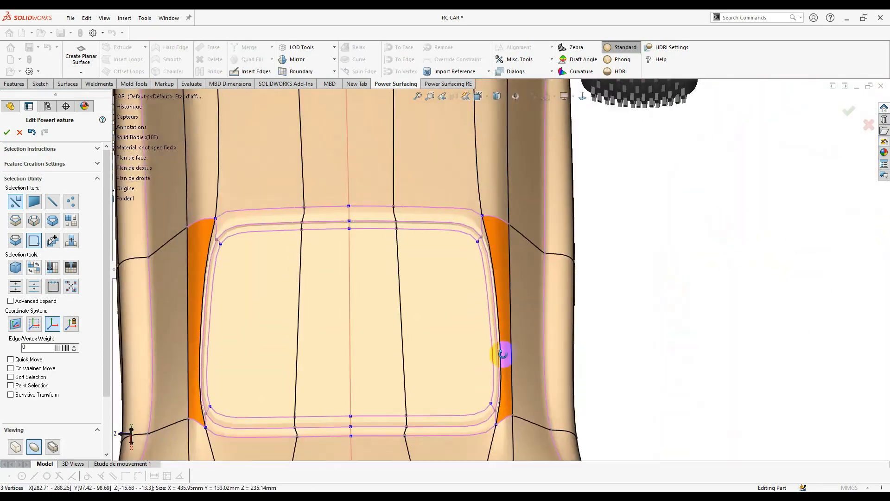
{"action": "middle_click_drag", "start_coordinate": [504, 354], "coordinate": [520, 260]}
{"action": "scroll", "coordinate": [491, 223], "scroll_direction": "down", "scroll_amount": 3}
{"action": "left_click", "coordinate": [505, 162]}
{"action": "scroll", "coordinate": [417, 260], "scroll_direction": "up", "scroll_amount": 4}
- Orbit around the window corner to inspect the selected roof edge
{"action": "middle_click_drag", "start_coordinate": [589, 199], "coordinate": [577, 235]}
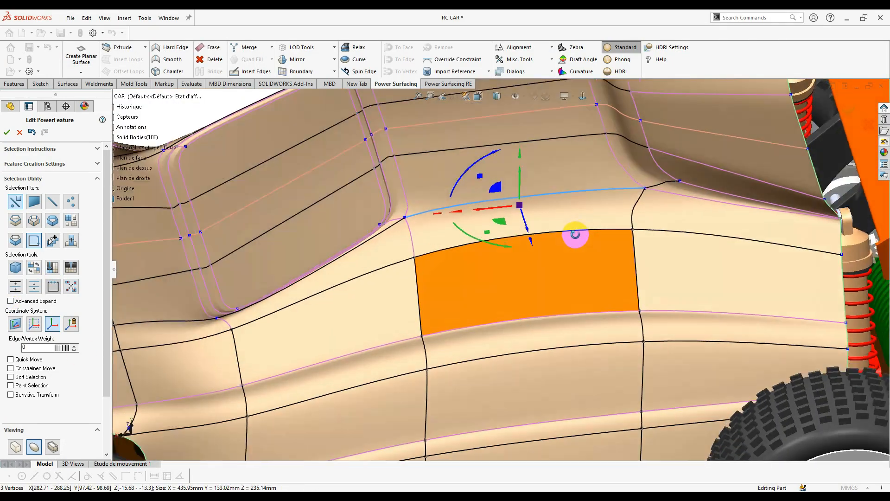
{"action": "scroll", "coordinate": [487, 188], "scroll_direction": "down", "scroll_amount": 4}
{"action": "middle_click_drag", "start_coordinate": [371, 218], "coordinate": [312, 253]}
{"action": "scroll", "coordinate": [284, 289], "scroll_direction": "down", "scroll_amount": 4}
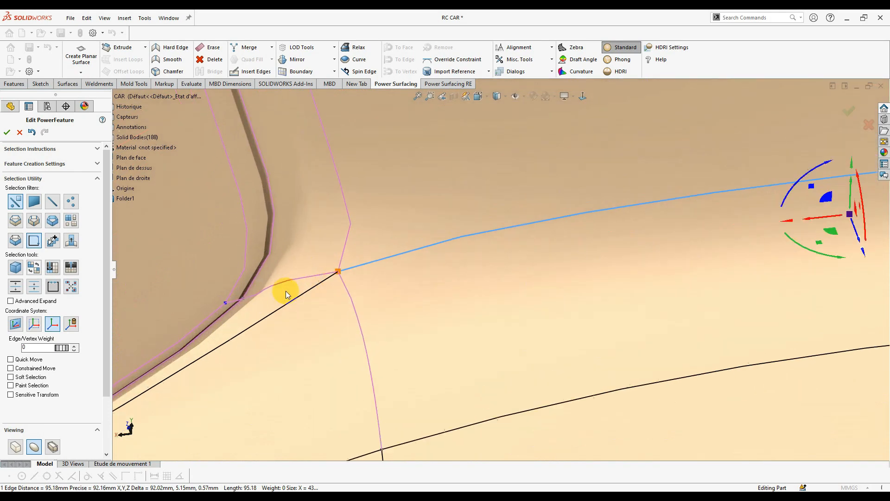
{"action": "scroll", "coordinate": [246, 298], "scroll_direction": "down", "scroll_amount": 3}
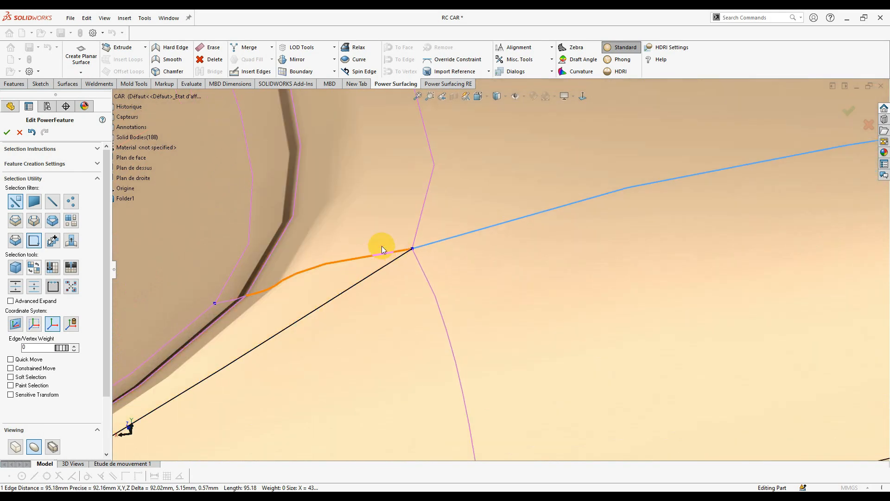
{"action": "scroll", "coordinate": [382, 268], "scroll_direction": "up", "scroll_amount": 1}
{"action": "middle_click_drag", "start_coordinate": [382, 268], "coordinate": [389, 309]}
{"action": "scroll", "coordinate": [379, 306], "scroll_direction": "up", "scroll_amount": 4}
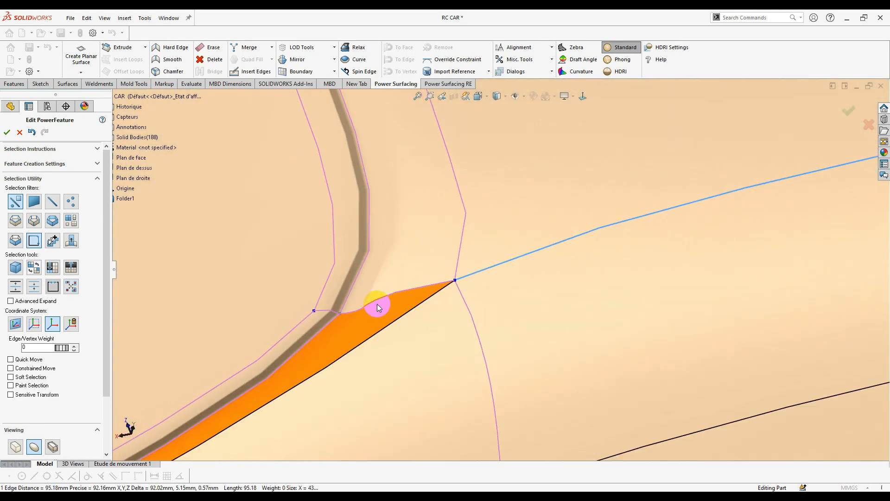
{"action": "middle_click_drag", "start_coordinate": [533, 278], "coordinate": [369, 313]}
{"action": "scroll", "coordinate": [383, 339], "scroll_direction": "down", "scroll_amount": 1}
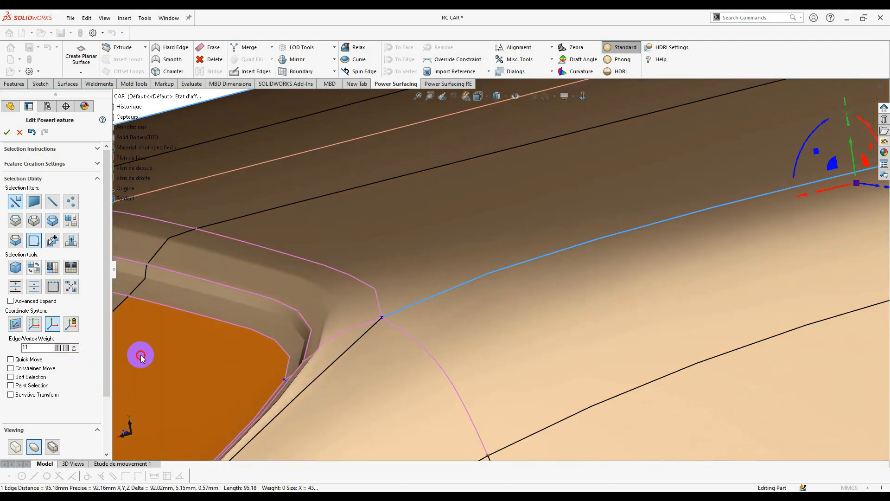
- In an exact side view, box-select the nine roof-corner vertices and lower them slightly
{"action": "middle_click_drag", "start_coordinate": [140, 356], "coordinate": [402, 176]}
{"action": "middle_click_drag", "start_coordinate": [427, 218], "coordinate": [533, 311]}
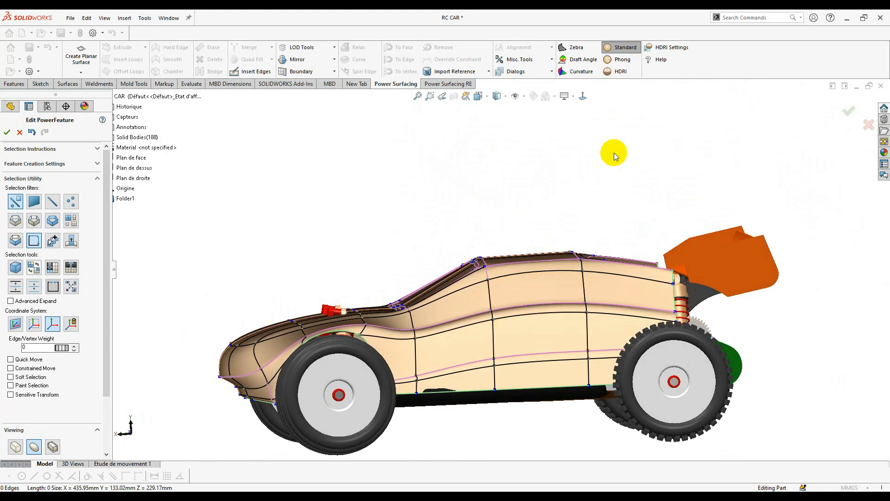
{"action": "left_click", "coordinate": [585, 98]}
{"action": "scroll", "coordinate": [490, 272], "scroll_direction": "down", "scroll_amount": 5}
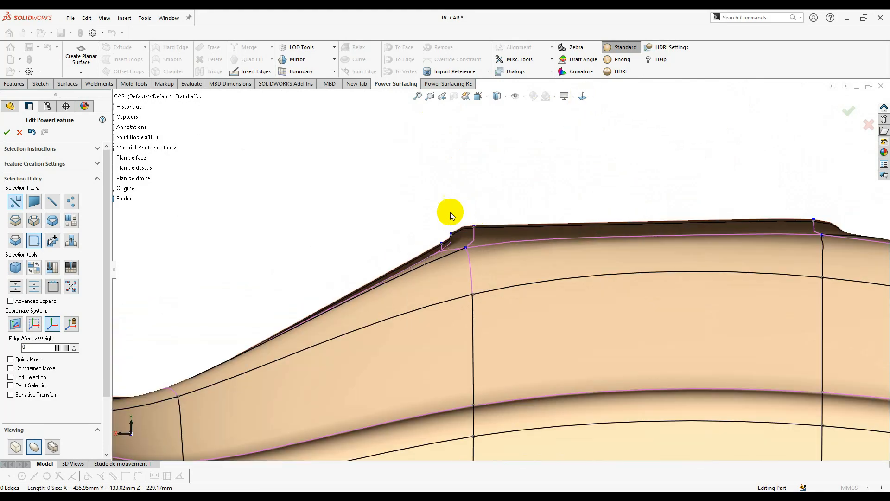
{"action": "left_click_drag", "start_coordinate": [492, 266], "coordinate": [492, 264]}
{"action": "left_click_drag", "start_coordinate": [419, 227], "coordinate": [417, 234]}
{"action": "left_click", "coordinate": [483, 205]}
{"action": "scroll", "coordinate": [562, 220], "scroll_direction": "up", "scroll_amount": 3}
- Select the top roof edge and the notch edges beside the rear shock, and pull the three notch edges into shape
{"action": "left_click", "coordinate": [639, 250]}
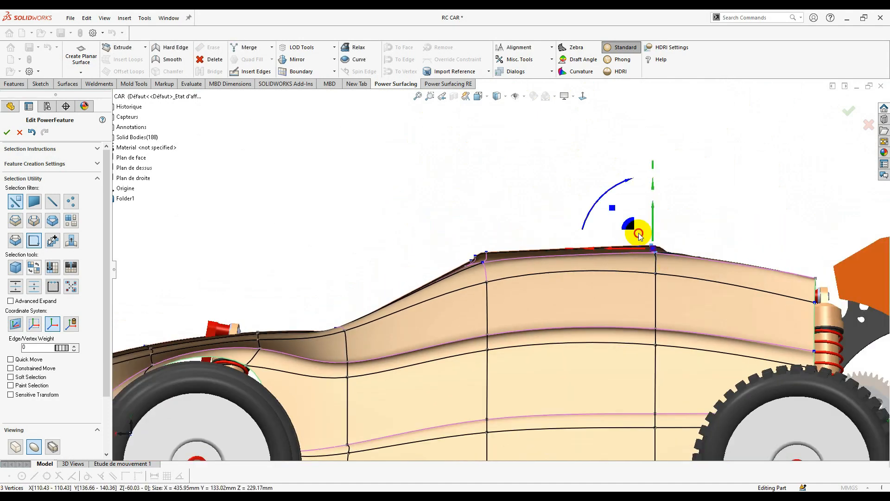
{"action": "left_click", "coordinate": [516, 334]}
{"action": "middle_click_drag", "start_coordinate": [516, 334], "coordinate": [524, 278]}
{"action": "left_click", "coordinate": [451, 335]}
{"action": "scroll", "coordinate": [492, 343], "scroll_direction": "up", "scroll_amount": 3}
{"action": "scroll", "coordinate": [797, 312], "scroll_direction": "down", "scroll_amount": 2}
{"action": "scroll", "coordinate": [314, 246], "scroll_direction": "down", "scroll_amount": 5}
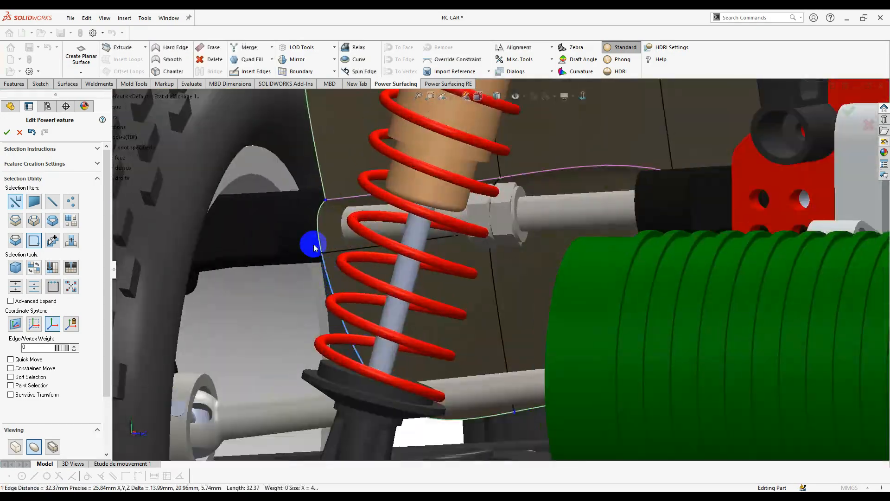
{"action": "left_click", "coordinate": [314, 246]}
{"action": "scroll", "coordinate": [325, 247], "scroll_direction": "up", "scroll_amount": 4}
{"action": "middle_click_drag", "start_coordinate": [325, 247], "coordinate": [552, 320]}
{"action": "left_click_drag", "start_coordinate": [552, 320], "coordinate": [566, 330]}
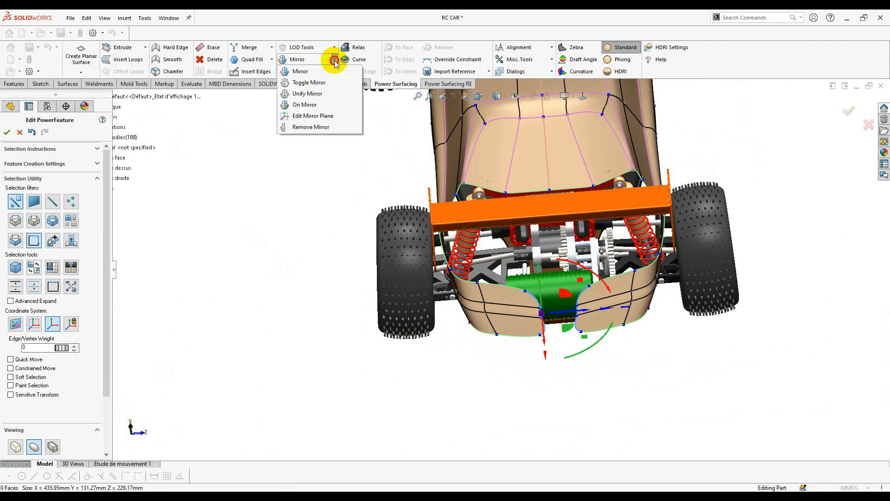
- Apply Mirror > On Mirror to the edited faces to close the gap
{"action": "left_click", "coordinate": [318, 109]}
{"action": "middle_click_drag", "start_coordinate": [524, 363], "coordinate": [568, 247]}
{"action": "scroll", "coordinate": [568, 247], "scroll_direction": "up", "scroll_amount": 2}
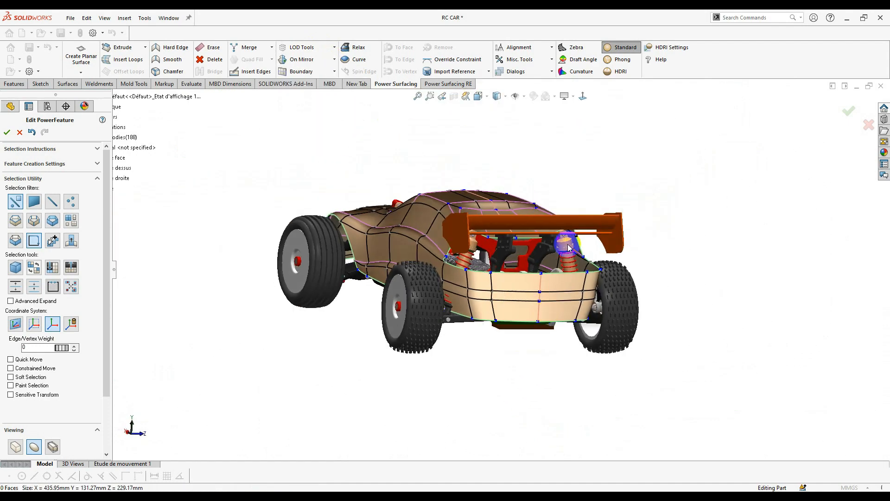
- In a straight rear view, move the rear corner vertex about 6 mm
{"action": "left_click", "coordinate": [583, 98]}
{"action": "scroll", "coordinate": [547, 241], "scroll_direction": "down", "scroll_amount": 3}
{"action": "left_click", "coordinate": [225, 235]}
{"action": "scroll", "coordinate": [224, 236], "scroll_direction": "down", "scroll_amount": 3}
{"action": "left_click_drag", "start_coordinate": [311, 245], "coordinate": [314, 252]}
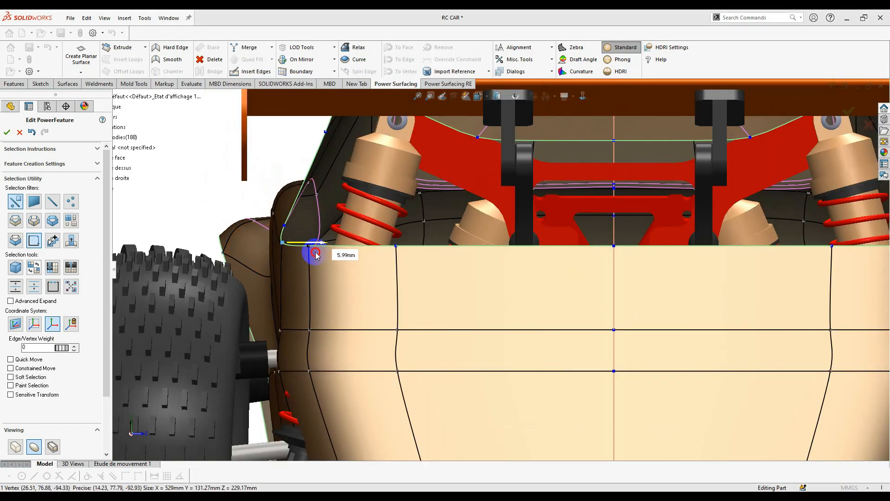
{"action": "scroll", "coordinate": [437, 295], "scroll_direction": "up", "scroll_amount": 4}
- Select the horizontal rear body edge loop, scale it down and pull it inward
{"action": "left_click", "coordinate": [437, 297]}
{"action": "middle_click_drag", "start_coordinate": [436, 297], "coordinate": [466, 390]}
{"action": "left_click_drag", "start_coordinate": [466, 443], "coordinate": [466, 444]}
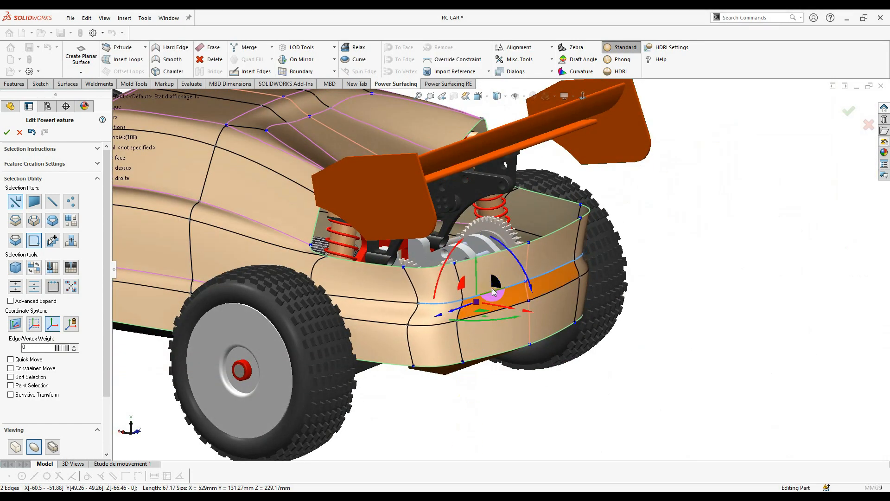
{"action": "mouse_move", "coordinate": [489, 289]}
{"action": "left_mouse_down"}
{"action": "mouse_move", "coordinate": [465, 292]}
{"action": "mouse_move", "coordinate": [474, 284]}
{"action": "left_mouse_up"}
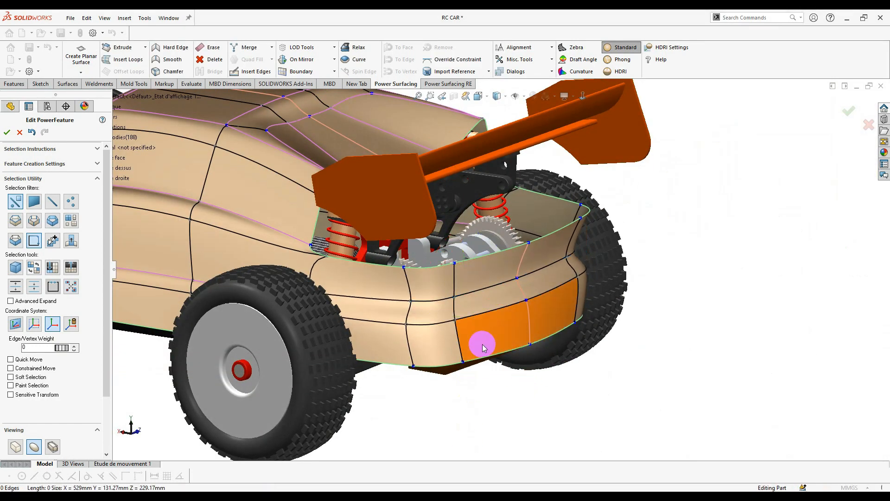
{"action": "scroll", "coordinate": [466, 362], "scroll_direction": "up", "scroll_amount": 3}
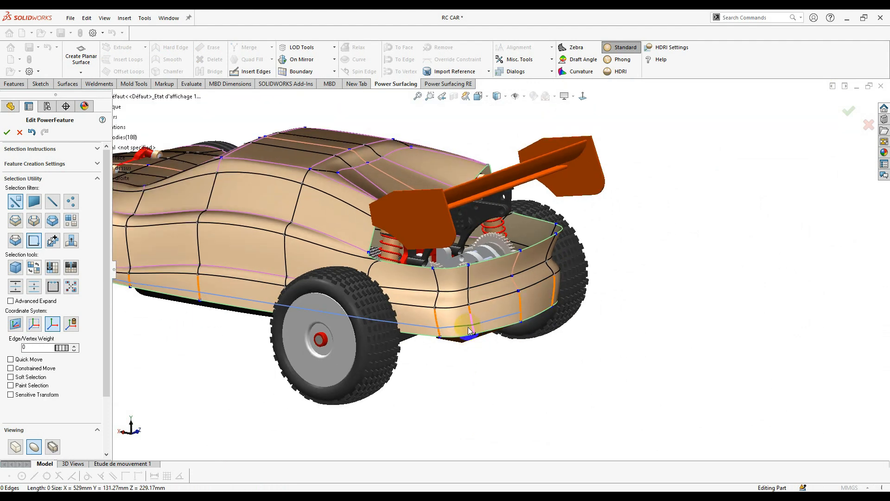
{"action": "scroll", "coordinate": [474, 320], "scroll_direction": "down", "scroll_amount": 3}
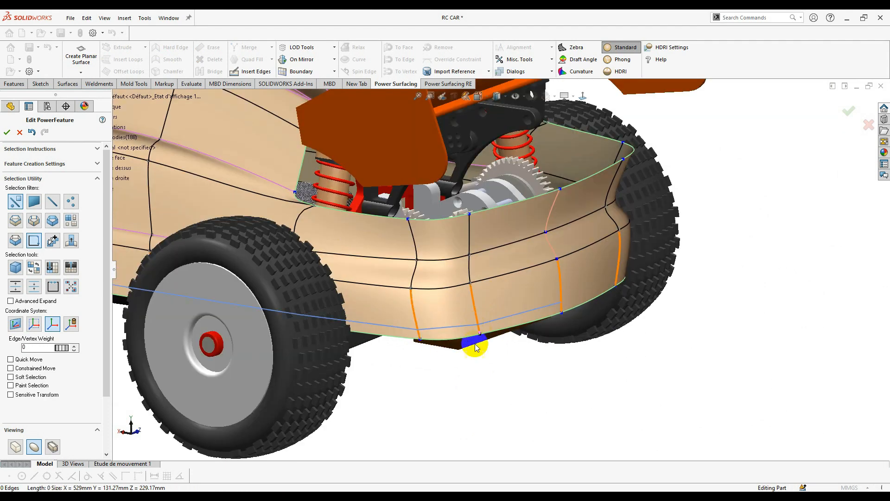
{"action": "scroll", "coordinate": [477, 323], "scroll_direction": "down", "scroll_amount": 3}
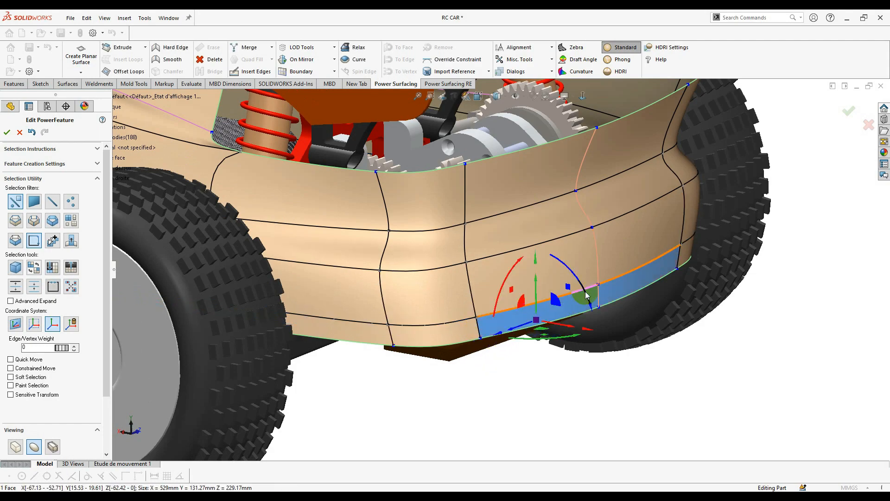
{"action": "scroll", "coordinate": [587, 295], "scroll_direction": "up", "scroll_amount": 3}
- Orbit around the rear to a side view and select an edge near the rear wheel arch
{"action": "mouse_move", "coordinate": [541, 294]}
{"action": "middle_mouse_down"}
{"action": "mouse_move", "coordinate": [686, 245]}
{"action": "mouse_move", "coordinate": [633, 206]}
{"action": "mouse_move", "coordinate": [580, 252]}
{"action": "middle_mouse_up"}
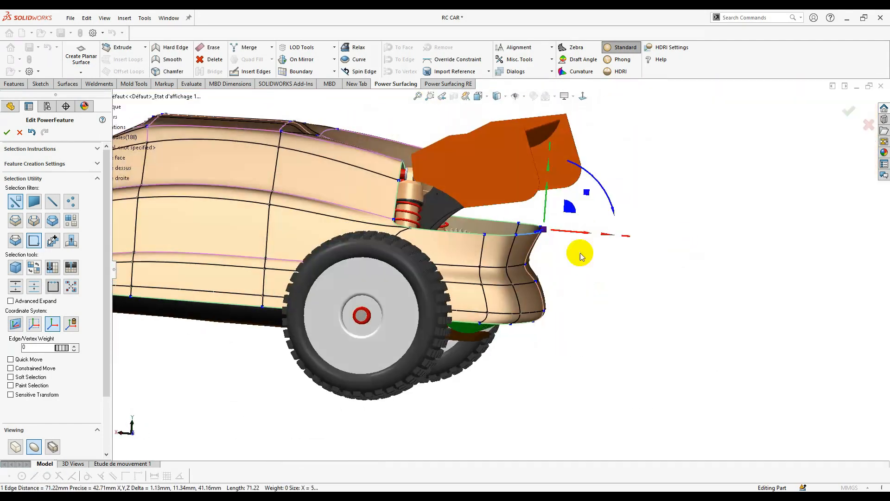
{"action": "scroll", "coordinate": [525, 186], "scroll_direction": "up", "scroll_amount": 5}
{"action": "middle_click_drag", "start_coordinate": [526, 186], "coordinate": [456, 271]}
{"action": "scroll", "coordinate": [456, 271], "scroll_direction": "down", "scroll_amount": 5}
{"action": "scroll", "coordinate": [393, 234], "scroll_direction": "up", "scroll_amount": 5}
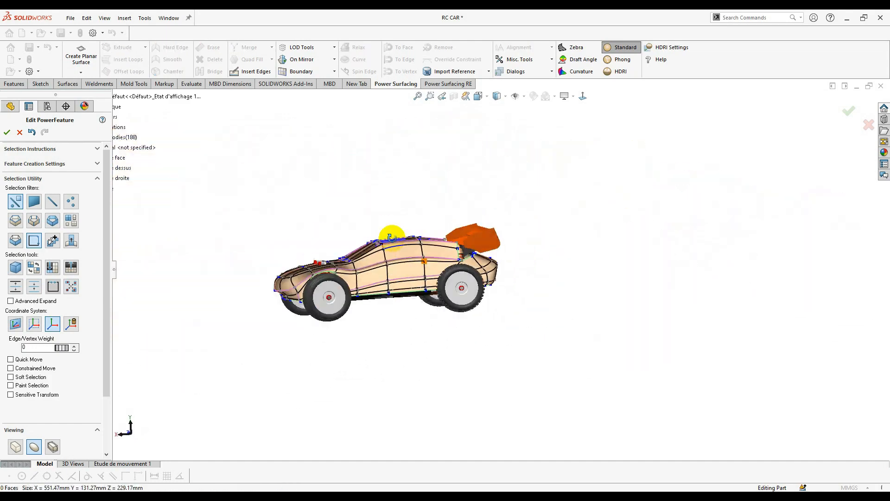
{"action": "scroll", "coordinate": [393, 234], "scroll_direction": "down", "scroll_amount": 5}
{"action": "middle_click_drag", "start_coordinate": [393, 234], "coordinate": [525, 236]}
{"action": "scroll", "coordinate": [385, 296], "scroll_direction": "up", "scroll_amount": 5}
{"action": "scroll", "coordinate": [485, 235], "scroll_direction": "down", "scroll_amount": 5}
{"action": "left_click", "coordinate": [487, 239]}
{"action": "scroll", "coordinate": [487, 239], "scroll_direction": "down", "scroll_amount": 3}
- Nudge the selected edge slightly and isolate a single vertex beside the rear shock
{"action": "left_click_drag", "start_coordinate": [577, 186], "coordinate": [578, 182]}
{"action": "scroll", "coordinate": [598, 271], "scroll_direction": "up", "scroll_amount": 2}
{"action": "middle_click_drag", "start_coordinate": [599, 271], "coordinate": [608, 213]}
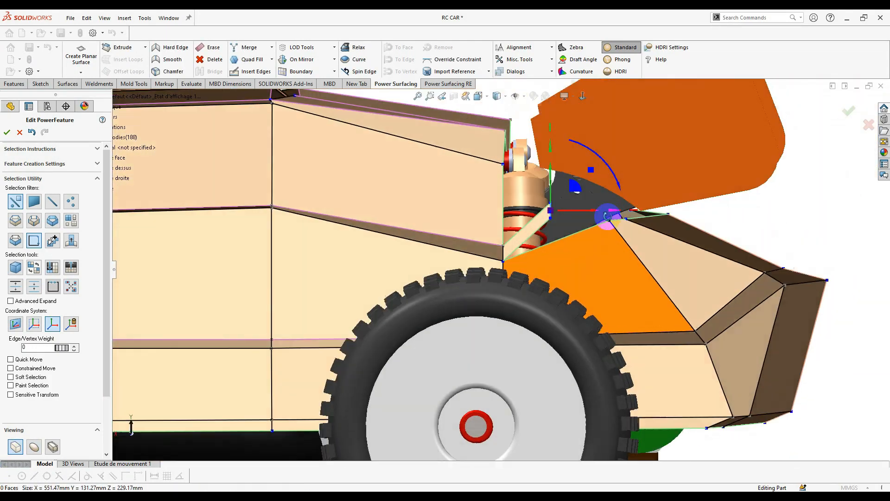
{"action": "scroll", "coordinate": [608, 214], "scroll_direction": "down", "scroll_amount": 4}
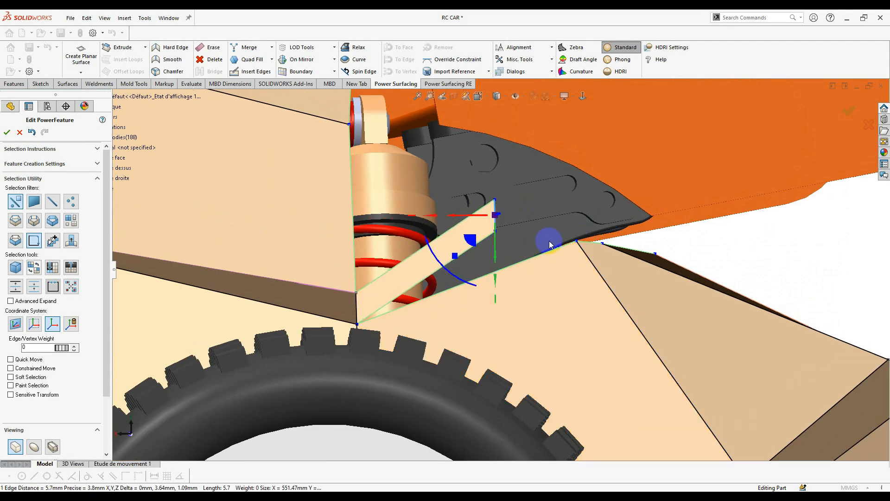
{"action": "right_click", "coordinate": [499, 238]}
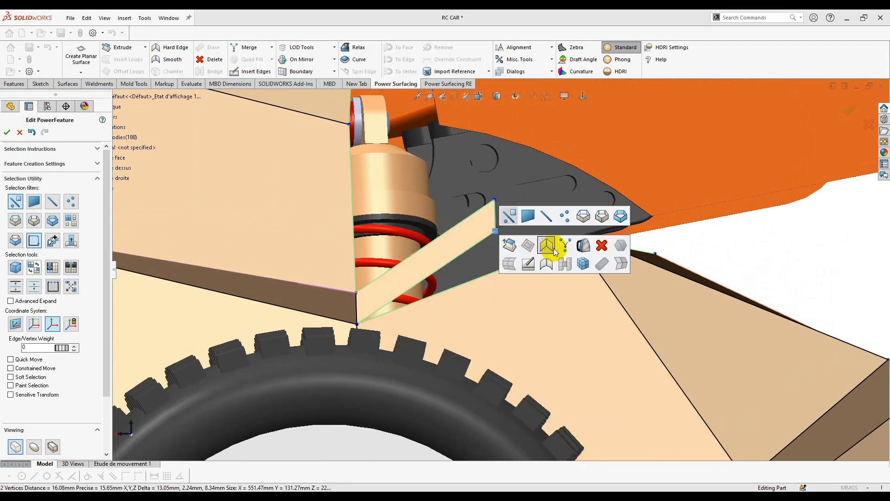
{"action": "left_click", "coordinate": [560, 248]}
{"action": "middle_click_drag", "start_coordinate": [560, 248], "coordinate": [508, 191]}
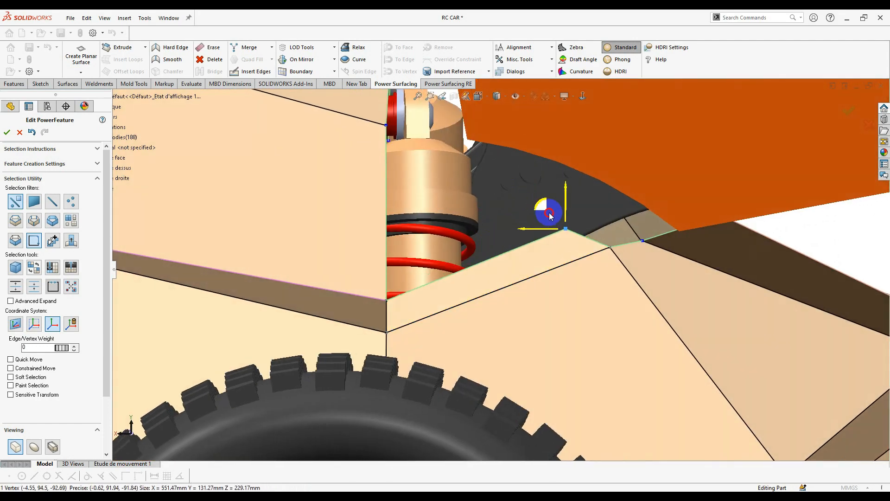
- Raise the rear boundary edge and its neighbouring edge to extend the fender panel upward
{"action": "scroll", "coordinate": [458, 271], "scroll_direction": "up", "scroll_amount": 4}
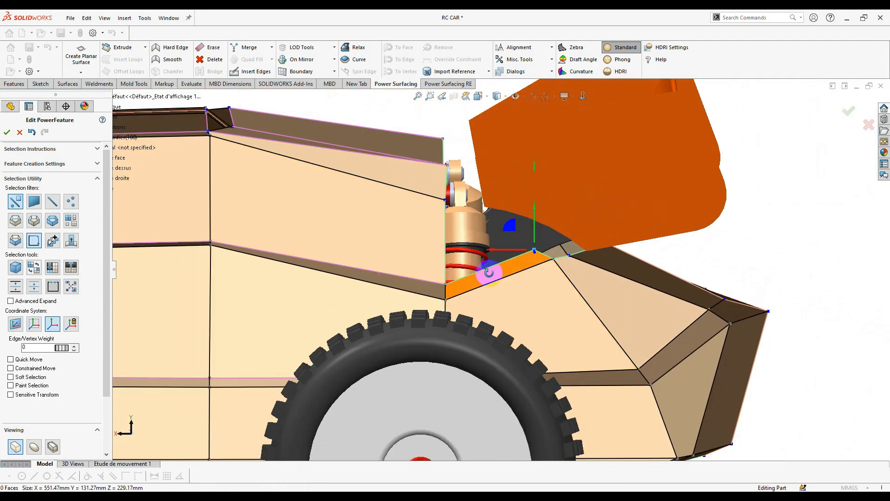
{"action": "middle_click_drag", "start_coordinate": [489, 272], "coordinate": [522, 282]}
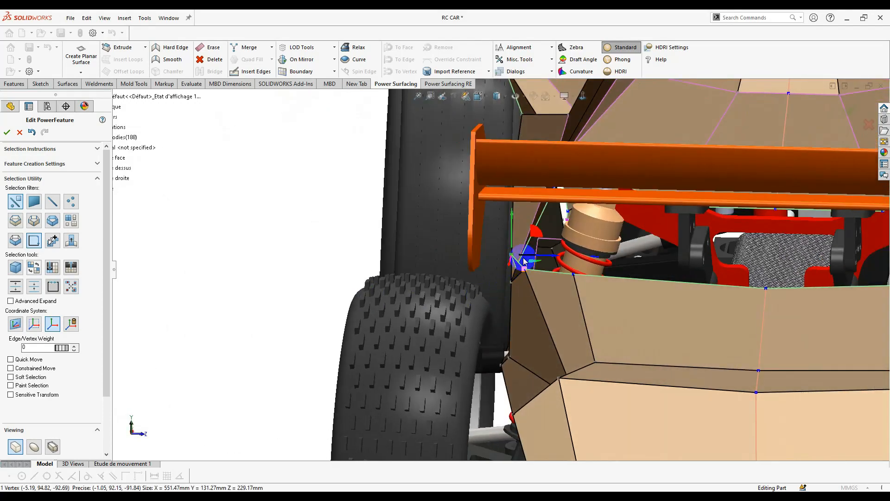
{"action": "left_click", "coordinate": [652, 278]}
{"action": "left_click", "coordinate": [563, 273], "text": "ctrl"}
{"action": "scroll", "coordinate": [653, 276], "scroll_direction": "down", "scroll_amount": 4}
{"action": "middle_click_drag", "start_coordinate": [606, 277], "coordinate": [469, 269]}
{"action": "left_click_drag", "start_coordinate": [500, 257], "coordinate": [511, 238]}
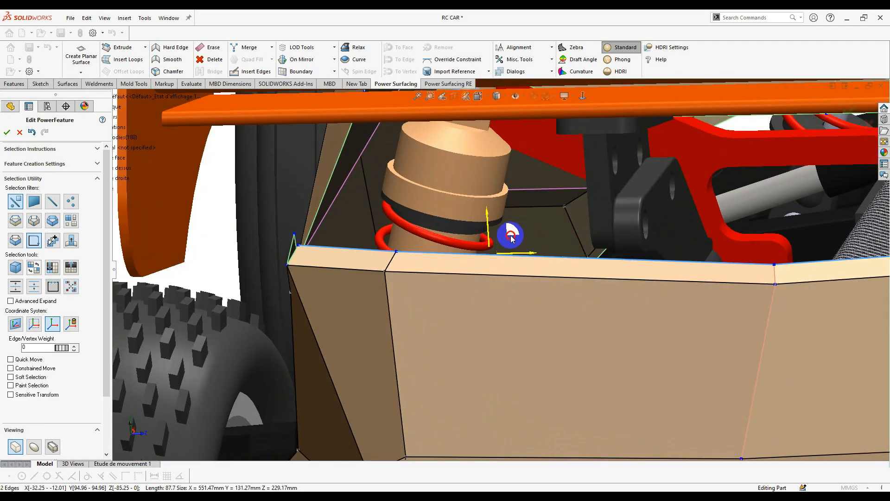
- Merge the two corner vertices to close the gap at the panel corner
{"action": "scroll", "coordinate": [296, 232], "scroll_direction": "down", "scroll_amount": 3}
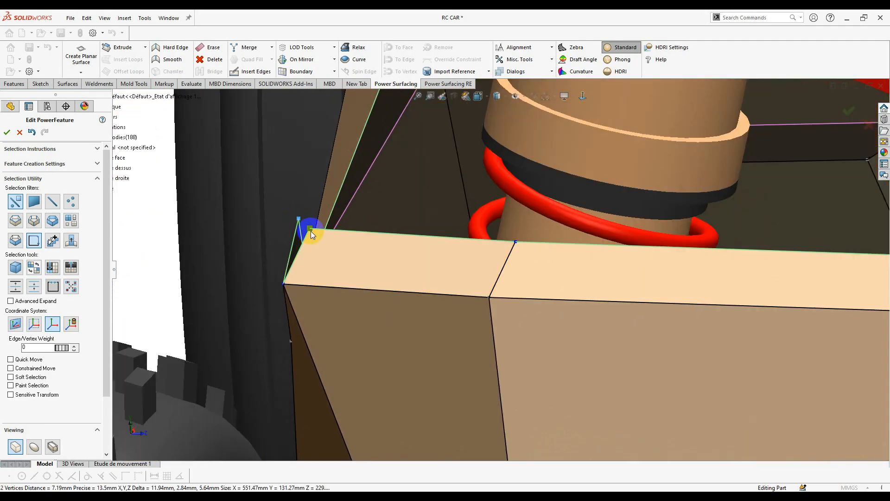
{"action": "right_click", "coordinate": [310, 235]}
{"action": "left_click", "coordinate": [367, 240]}
{"action": "scroll", "coordinate": [503, 271], "scroll_direction": "up", "scroll_amount": 5}
{"action": "middle_click_drag", "start_coordinate": [580, 288], "coordinate": [548, 314]}
{"action": "scroll", "coordinate": [558, 293], "scroll_direction": "up", "scroll_amount": 2}
{"action": "scroll", "coordinate": [523, 269], "scroll_direction": "down", "scroll_amount": 5}
- Raise the edge weight on three lower rear body edges to form a sharp crease
{"action": "left_click", "coordinate": [525, 372]}
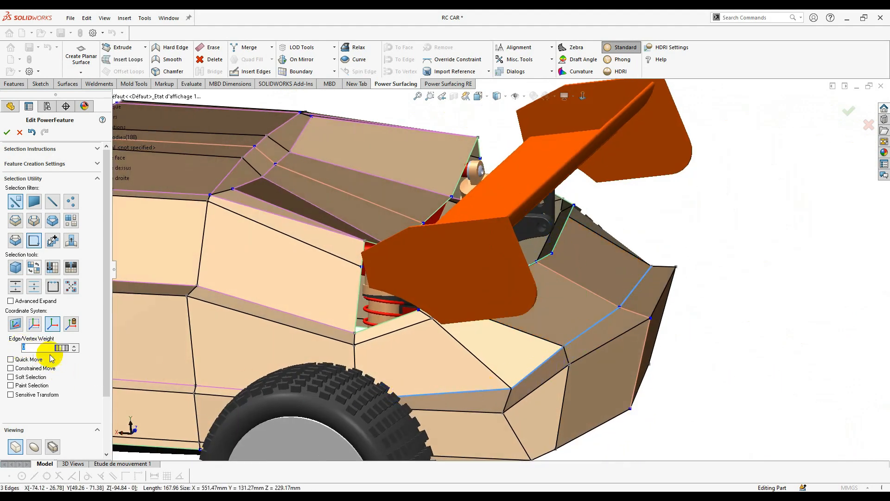
{"action": "left_click", "coordinate": [41, 445]}
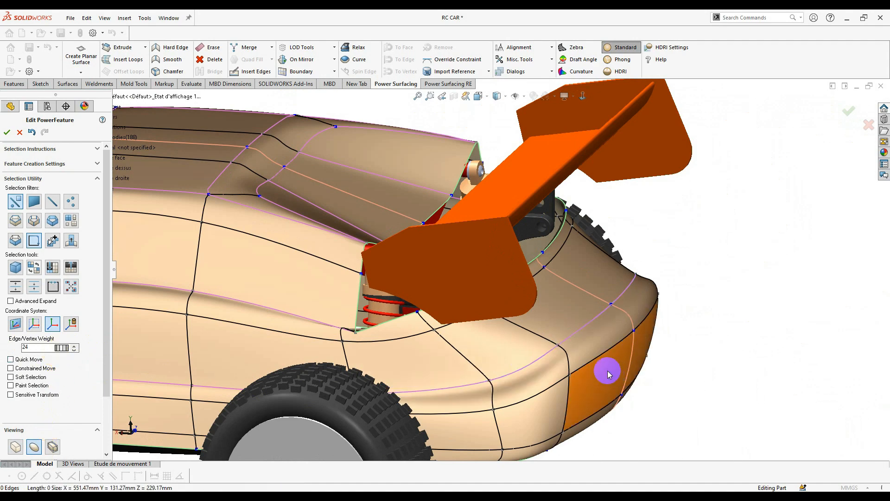
{"action": "left_click", "coordinate": [549, 389], "text": "shift"}
{"action": "left_click", "coordinate": [456, 412], "text": "shift"}
{"action": "left_click_drag", "start_coordinate": [62, 348], "coordinate": [270, 384]}
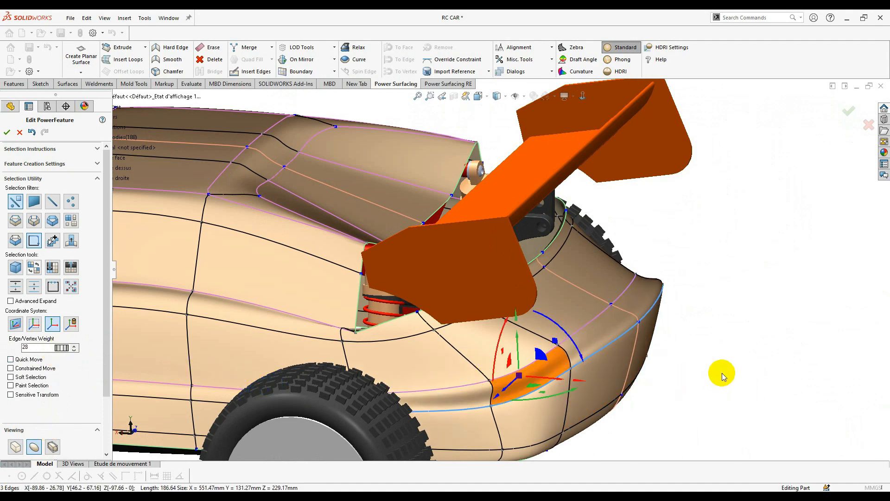
{"action": "left_click", "coordinate": [721, 377]}
{"action": "middle_click_drag", "start_coordinate": [722, 377], "coordinate": [739, 363]}
{"action": "scroll", "coordinate": [501, 329], "scroll_direction": "up", "scroll_amount": 5}
{"action": "middle_click_drag", "start_coordinate": [502, 330], "coordinate": [490, 271]}
{"action": "scroll", "coordinate": [490, 271], "scroll_direction": "down", "scroll_amount": 4}
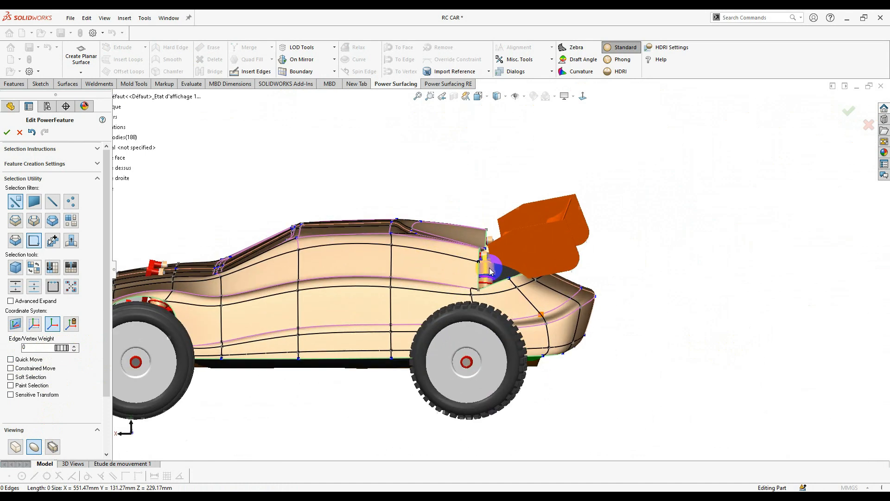
{"action": "scroll", "coordinate": [490, 271], "scroll_direction": "down", "scroll_amount": 2}
{"action": "middle_click_drag", "start_coordinate": [534, 322], "coordinate": [521, 332]}
{"action": "scroll", "coordinate": [521, 332], "scroll_direction": "down", "scroll_amount": 3}
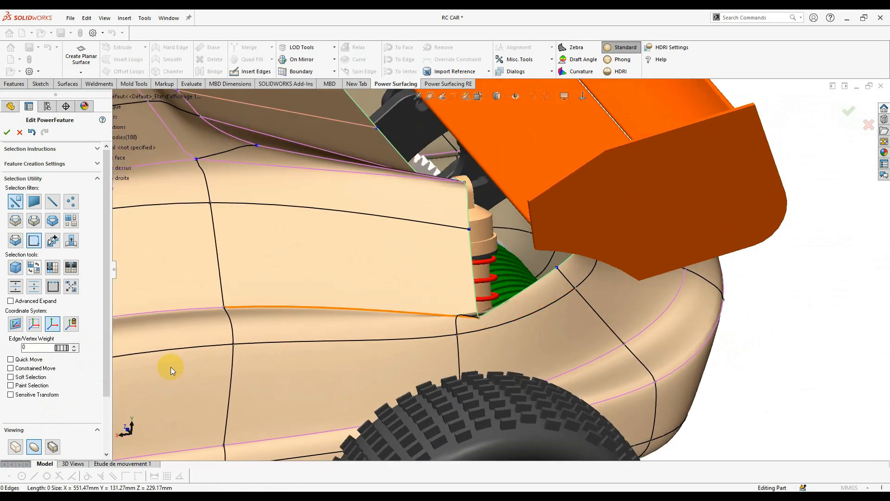
- Check the lower side panel near the tire in Box and Smooth displays, selecting its lower edge
{"action": "left_click", "coordinate": [15, 448]}
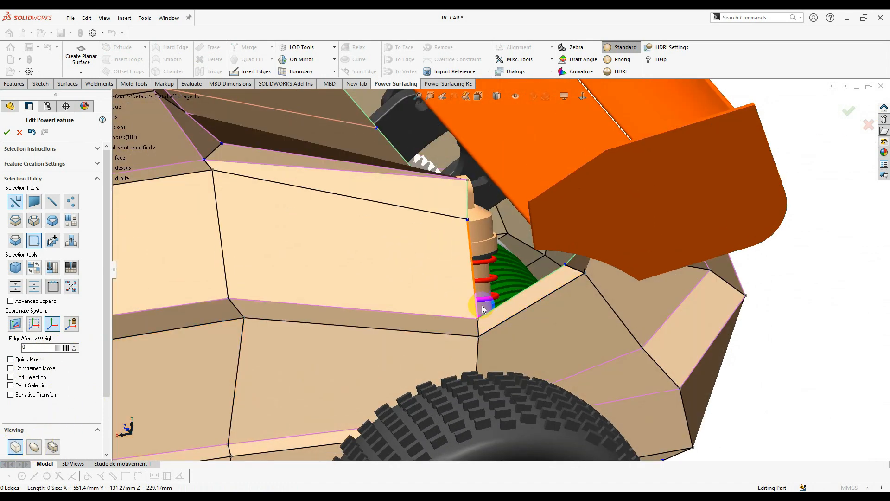
{"action": "middle_click_drag", "start_coordinate": [502, 317], "coordinate": [457, 286]}
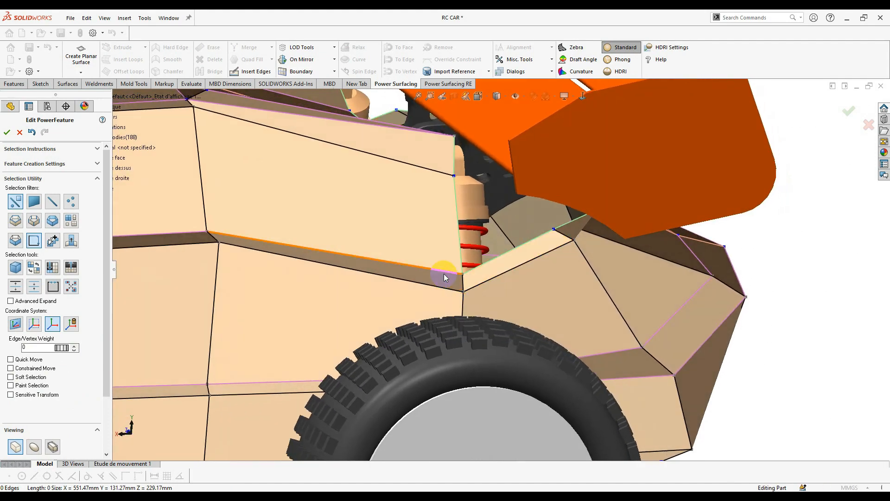
{"action": "left_click", "coordinate": [33, 446]}
{"action": "scroll", "coordinate": [480, 269], "scroll_direction": "down", "scroll_amount": 5}
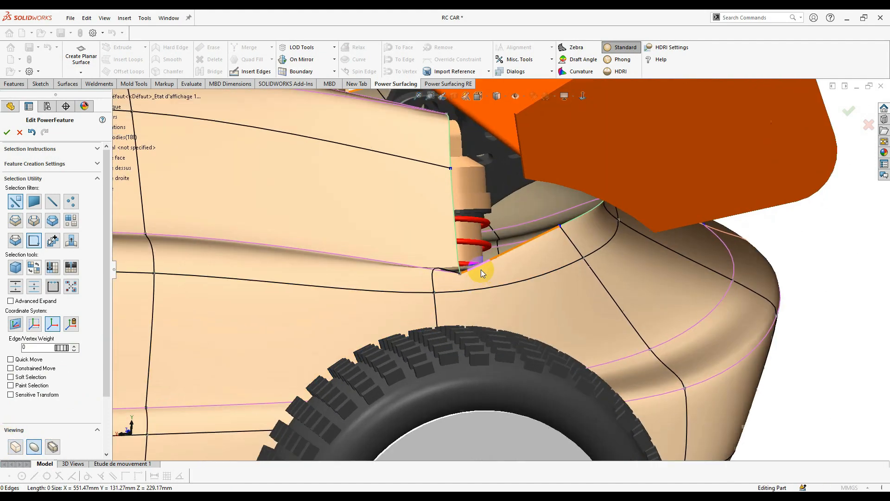
{"action": "middle_click_drag", "start_coordinate": [427, 273], "coordinate": [470, 288]}
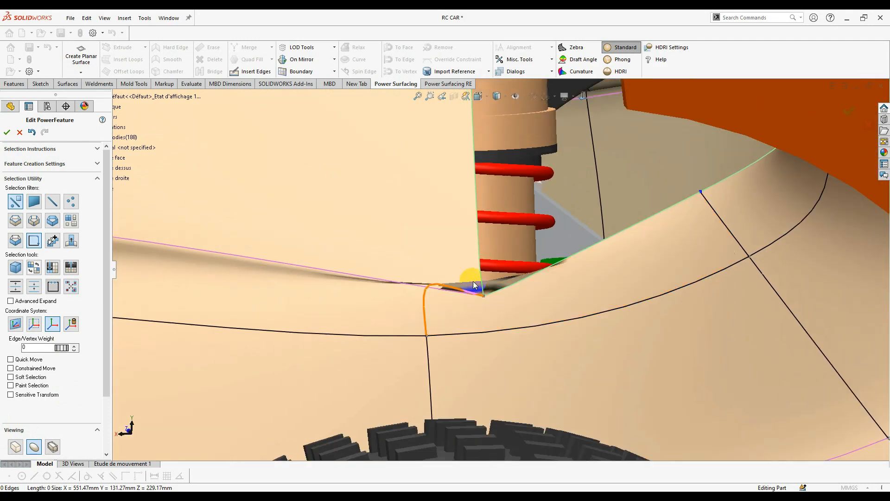
{"action": "left_click", "coordinate": [447, 291]}
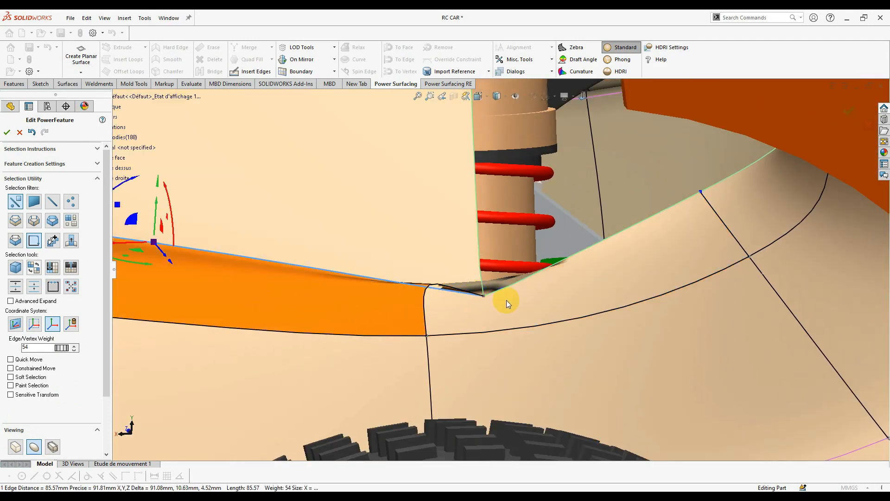
{"action": "left_click", "coordinate": [513, 304]}
{"action": "middle_click_drag", "start_coordinate": [513, 304], "coordinate": [499, 254]}
- Shift the vertical edge beside the shock right, merge two vertices, and return to Smooth view
{"action": "left_click", "coordinate": [15, 447]}
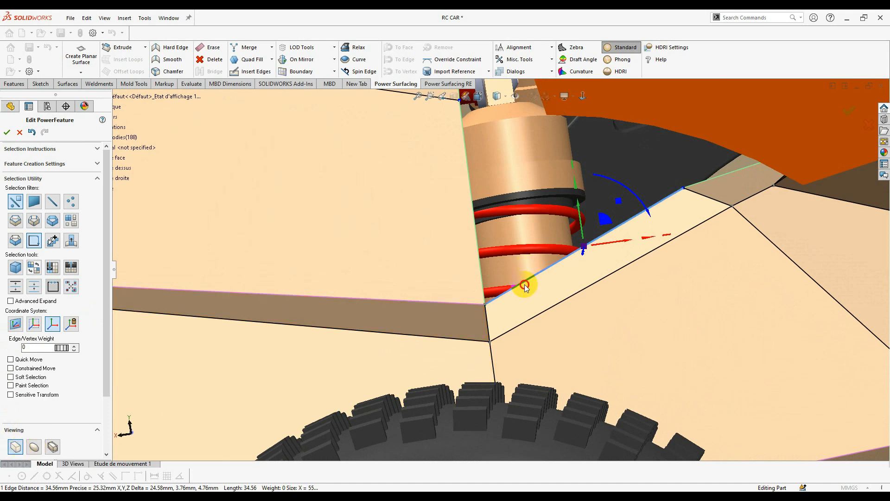
{"action": "middle_click_drag", "start_coordinate": [525, 285], "coordinate": [527, 252]}
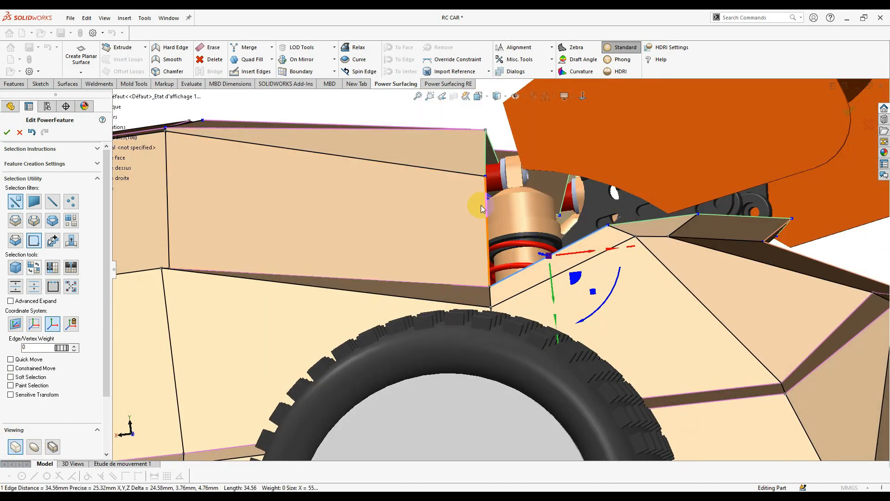
{"action": "left_click", "coordinate": [483, 205]}
{"action": "left_click_drag", "start_coordinate": [503, 246], "coordinate": [526, 238]}
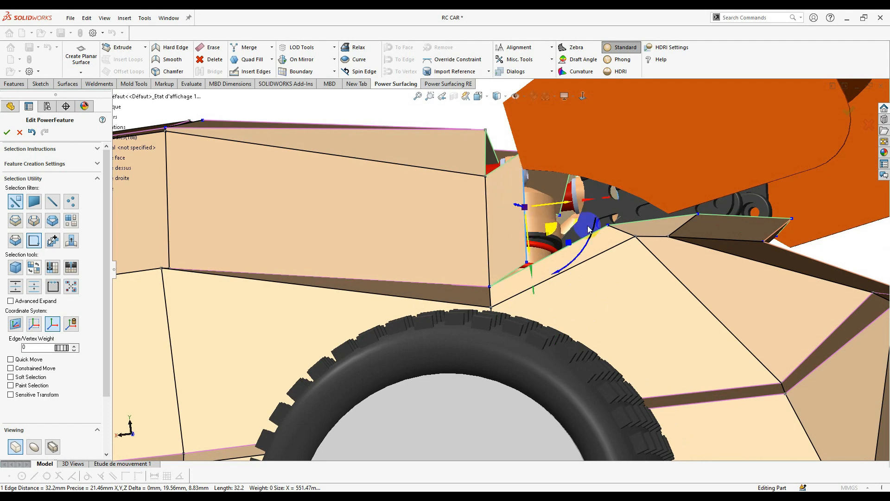
{"action": "left_click", "coordinate": [532, 263], "text": "ctrl"}
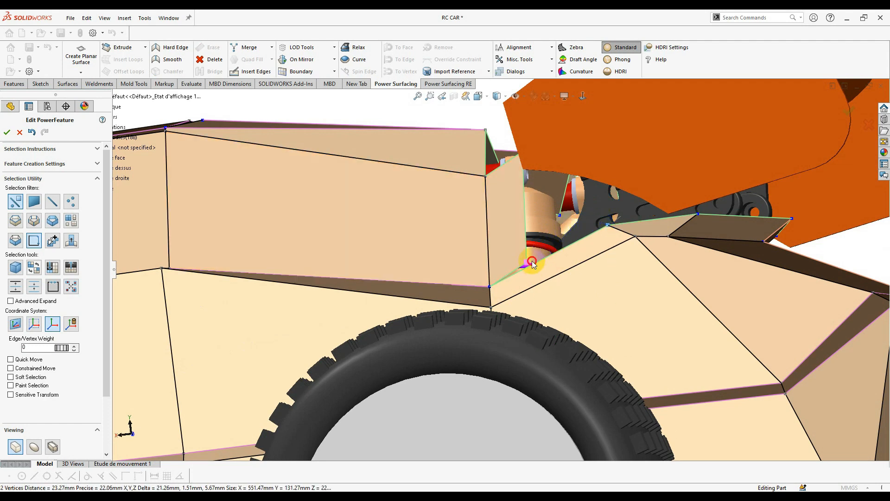
{"action": "right_click", "coordinate": [532, 263]}
{"action": "left_click", "coordinate": [602, 274]}
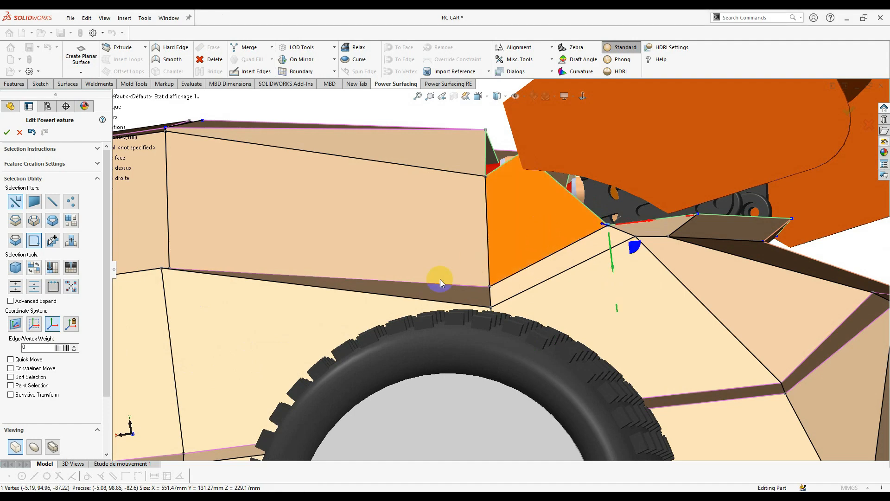
{"action": "left_click", "coordinate": [34, 446]}
{"action": "middle_click_drag", "start_coordinate": [510, 286], "coordinate": [491, 270]}
- Try merging two vertices near the wing, then undo the merge
{"action": "scroll", "coordinate": [494, 270], "scroll_direction": "up", "scroll_amount": 2}
{"action": "scroll", "coordinate": [521, 257], "scroll_direction": "down", "scroll_amount": 2}
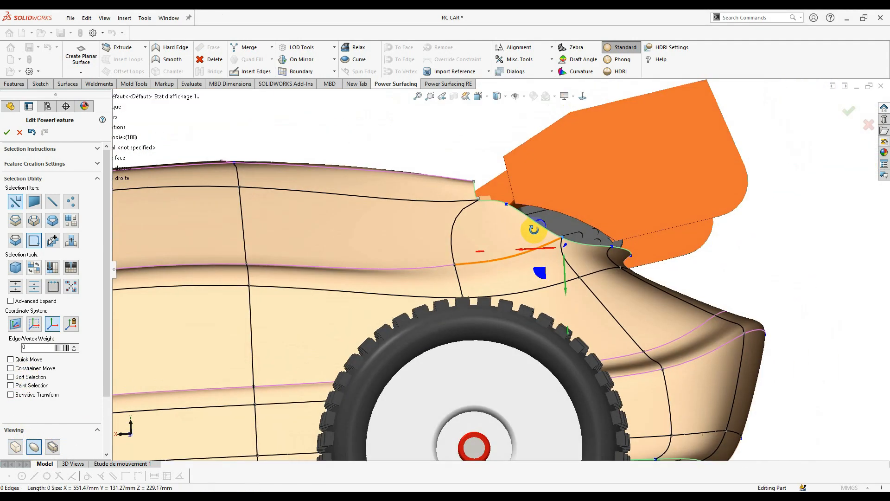
{"action": "left_click", "coordinate": [481, 214]}
{"action": "left_click", "coordinate": [507, 204], "text": "ctrl"}
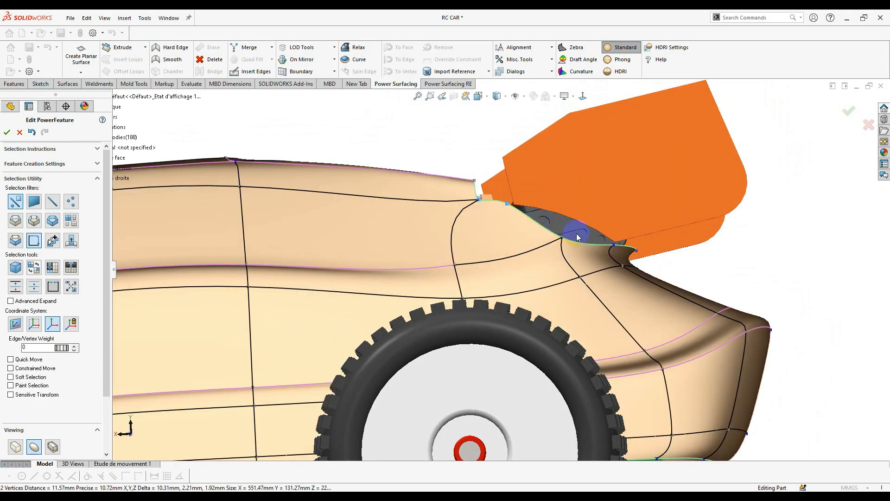
{"action": "right_click", "coordinate": [578, 232]}
{"action": "left_click", "coordinate": [649, 247]}
{"action": "middle_click_drag", "start_coordinate": [559, 260], "coordinate": [693, 277]}
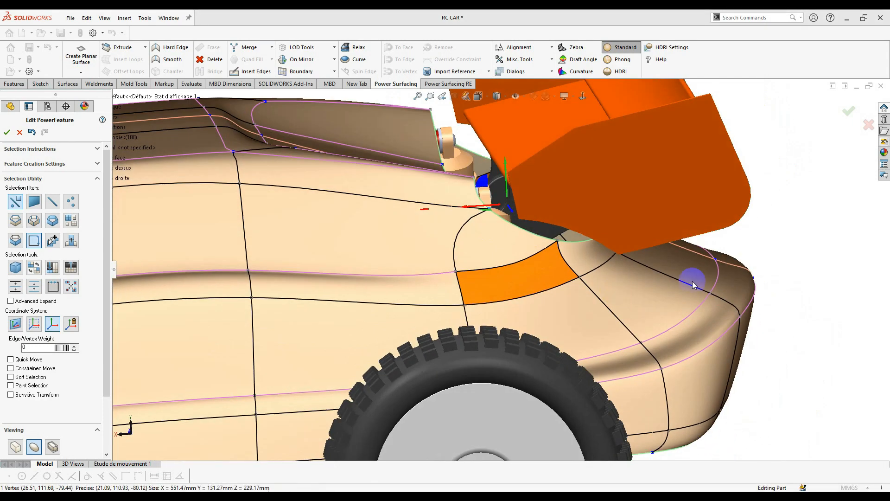
{"action": "middle_click_drag", "start_coordinate": [500, 260], "coordinate": [519, 289]}
{"action": "scroll", "coordinate": [524, 306], "scroll_direction": "down", "scroll_amount": 3}
{"action": "key", "text": "ctrl+z"}
{"action": "key", "text": "ctrl+z"}
{"action": "key", "text": "ctrl+z"}
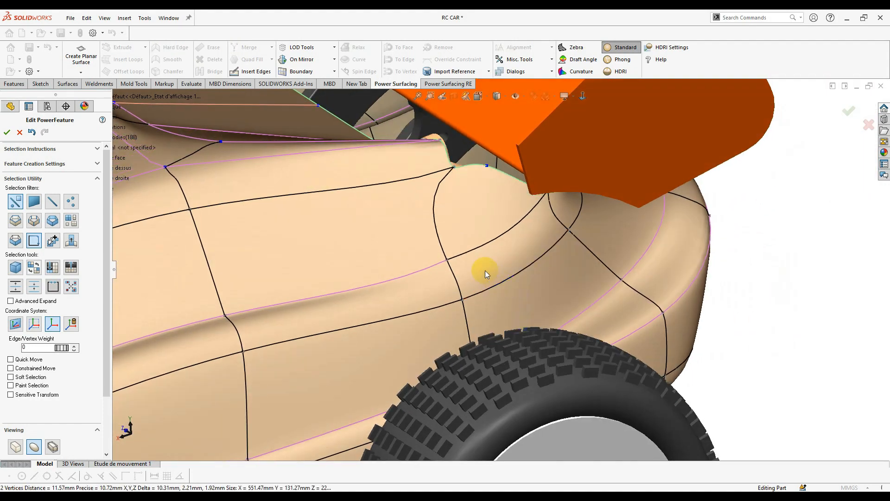
{"action": "middle_click_drag", "start_coordinate": [483, 261], "coordinate": [446, 283]}
- Remove the crease from the side panel's lower edge with Smooth
{"action": "left_click", "coordinate": [444, 282]}
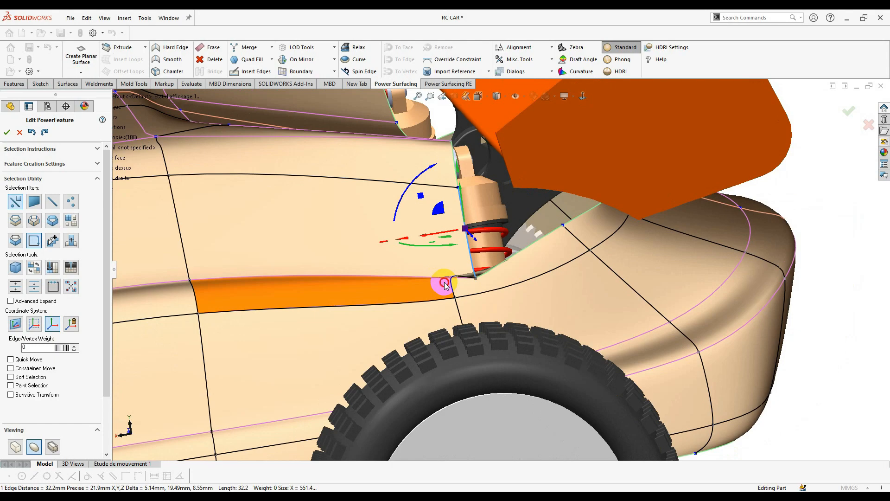
{"action": "left_click", "coordinate": [169, 60]}
{"action": "scroll", "coordinate": [672, 343], "scroll_direction": "up", "scroll_amount": 1}
{"action": "key", "text": "Escape"}
{"action": "scroll", "coordinate": [690, 343], "scroll_direction": "up", "scroll_amount": 4}
{"action": "middle_click_drag", "start_coordinate": [557, 313], "coordinate": [511, 302]}
{"action": "scroll", "coordinate": [474, 285], "scroll_direction": "down", "scroll_amount": 2}
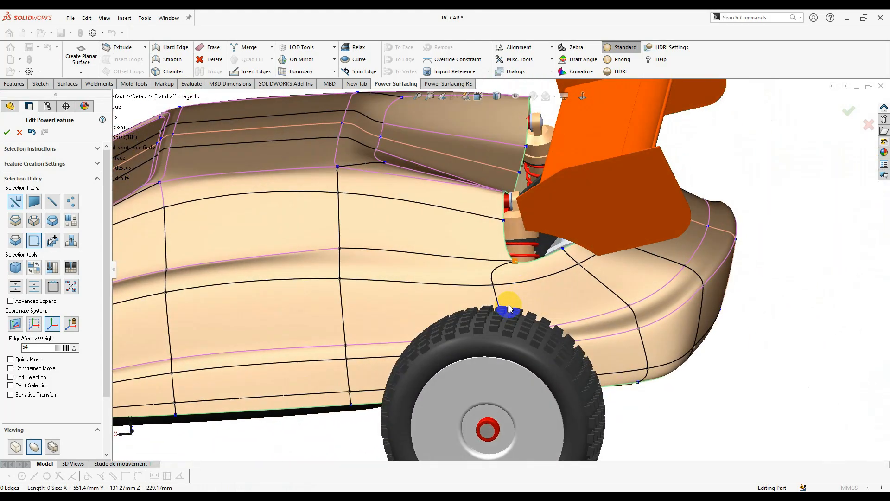
{"action": "middle_click_drag", "start_coordinate": [688, 388], "coordinate": [305, 207]}
{"action": "scroll", "coordinate": [408, 270], "scroll_direction": "down", "scroll_amount": 3}
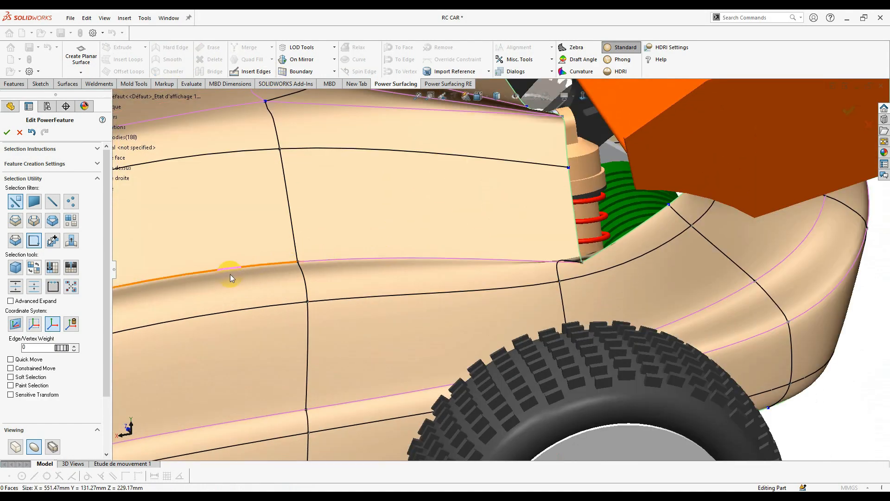
- Apply Smooth to the upper side-panel face
{"action": "left_click", "coordinate": [408, 253]}
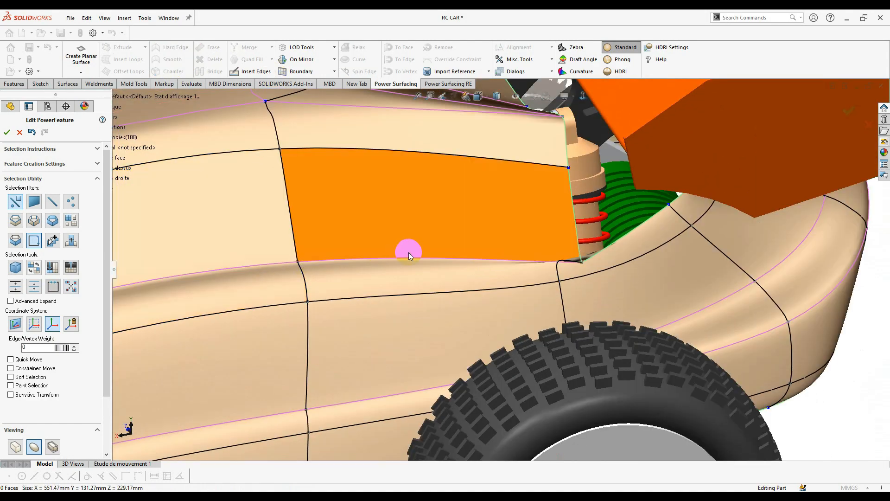
{"action": "middle_click_drag", "start_coordinate": [560, 267], "coordinate": [523, 245]}
{"action": "left_click", "coordinate": [525, 252]}
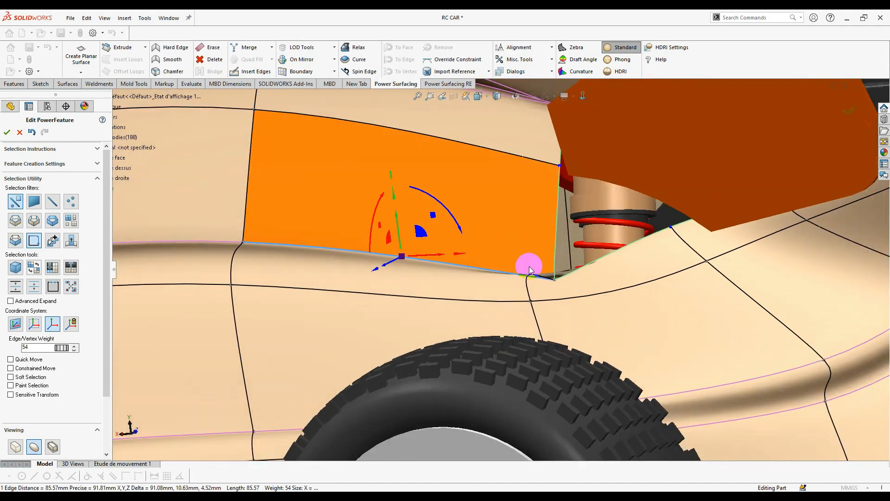
{"action": "scroll", "coordinate": [506, 274], "scroll_direction": "up", "scroll_amount": 2}
{"action": "middle_click_drag", "start_coordinate": [506, 272], "coordinate": [574, 274]}
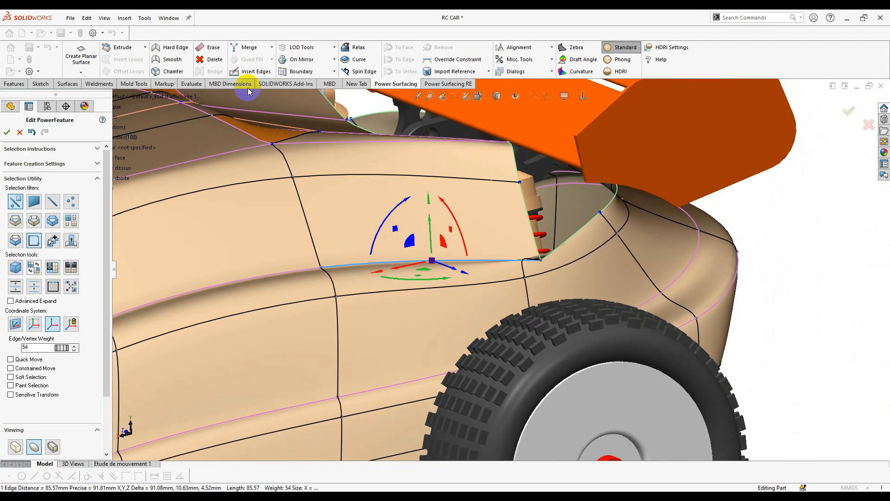
{"action": "left_click", "coordinate": [173, 59]}
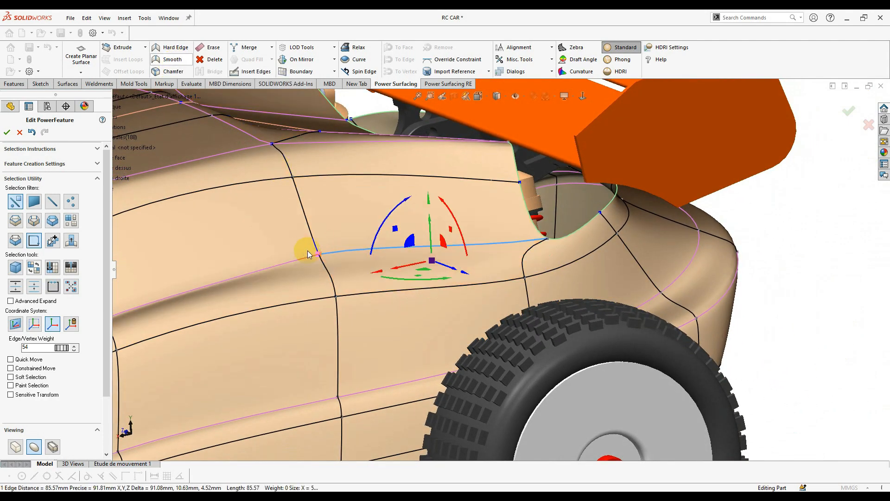
{"action": "middle_click_drag", "start_coordinate": [419, 278], "coordinate": [456, 307]}
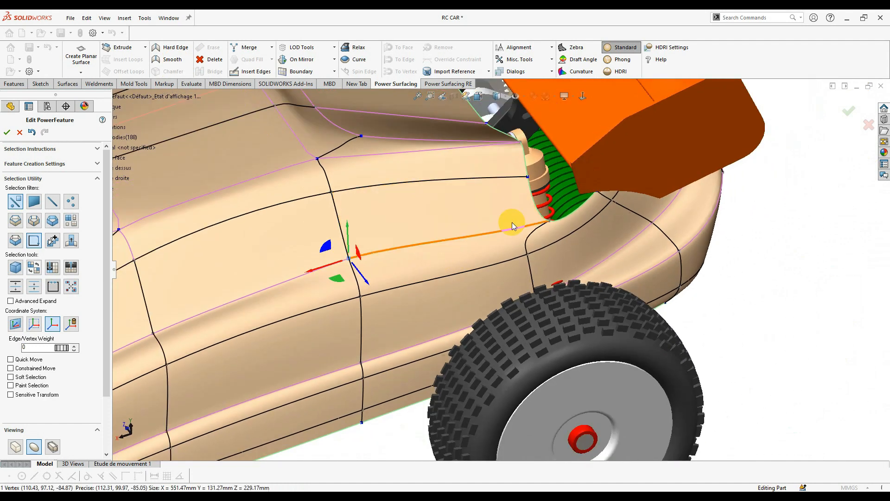
- Insert an edge loop across the side panel and un-crease the short edge at the opening's base
{"action": "left_click", "coordinate": [423, 244]}
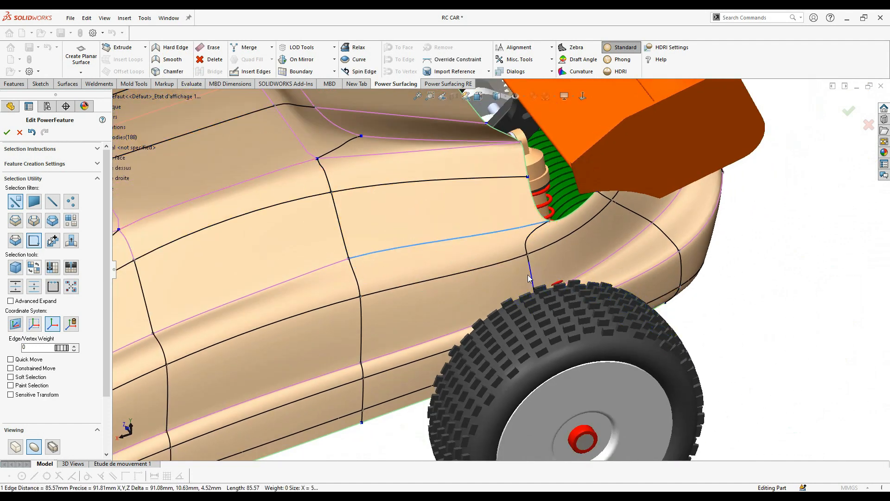
{"action": "left_click", "coordinate": [773, 332]}
{"action": "middle_click_drag", "start_coordinate": [458, 240], "coordinate": [495, 239]}
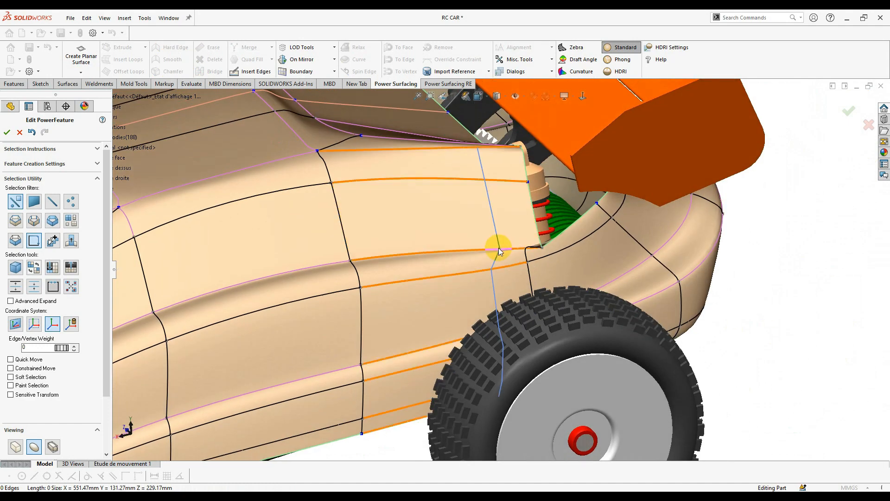
{"action": "left_click", "coordinate": [498, 249], "text": "alt"}
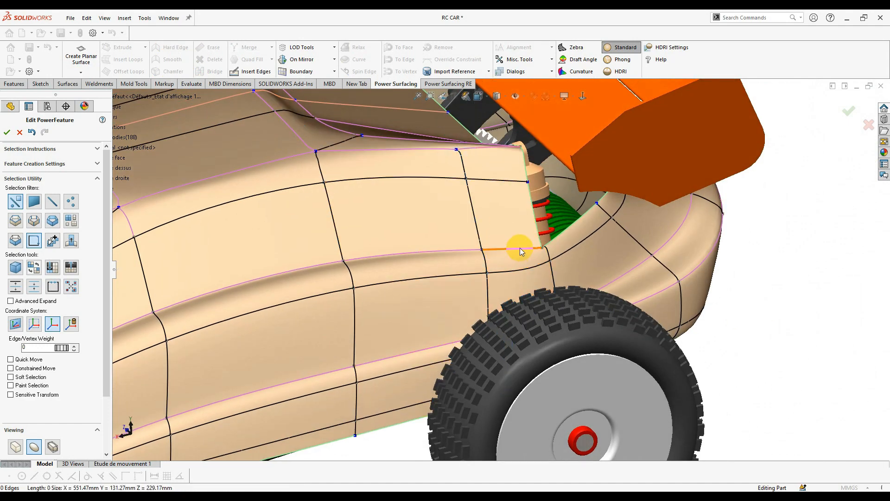
{"action": "left_click", "coordinate": [520, 249]}
{"action": "left_click", "coordinate": [172, 61]}
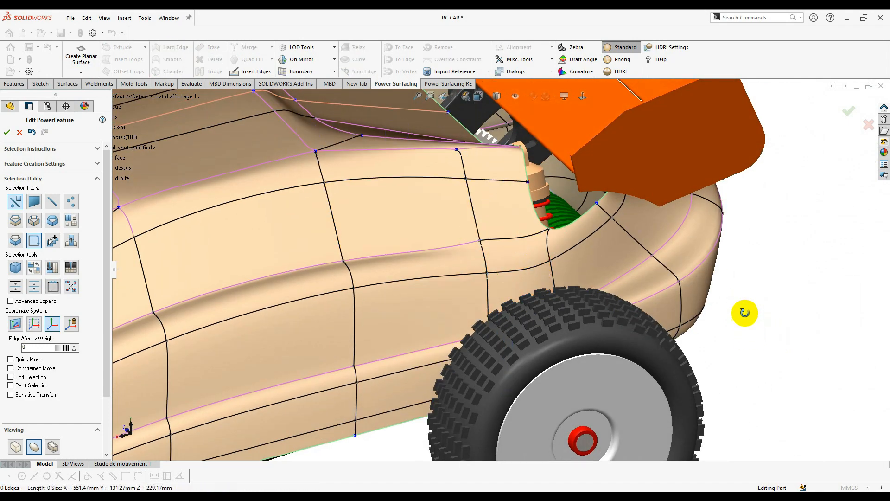
- Start Insert Edges and place the first point on the rear control mesh
{"action": "middle_click_drag", "start_coordinate": [745, 313], "coordinate": [458, 243]}
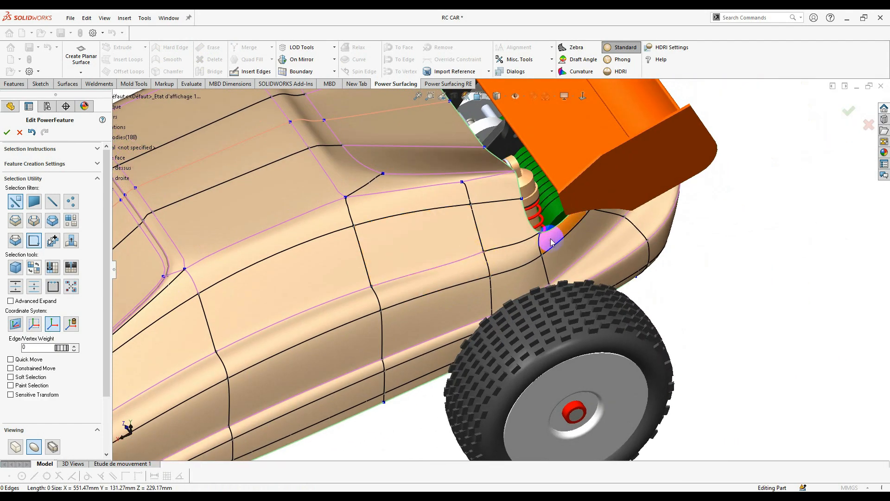
{"action": "middle_click_drag", "start_coordinate": [486, 240], "coordinate": [466, 162]}
{"action": "left_click", "coordinate": [250, 71]}
{"action": "left_click", "coordinate": [477, 177]}
- Place the new edge's end point and accept it, splitting the rear side panel vertically
{"action": "left_click", "coordinate": [441, 115]}
{"action": "scroll", "coordinate": [442, 116], "scroll_direction": "up", "scroll_amount": 2}
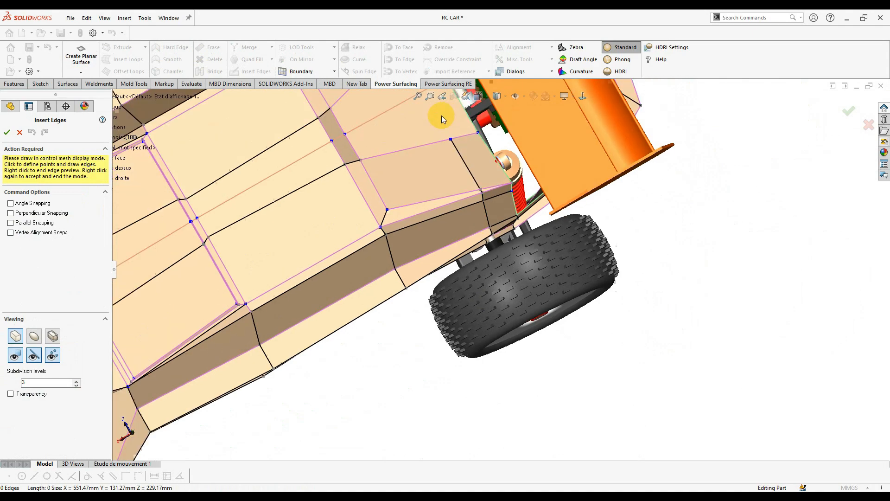
{"action": "scroll", "coordinate": [441, 117], "scroll_direction": "down", "scroll_amount": 3}
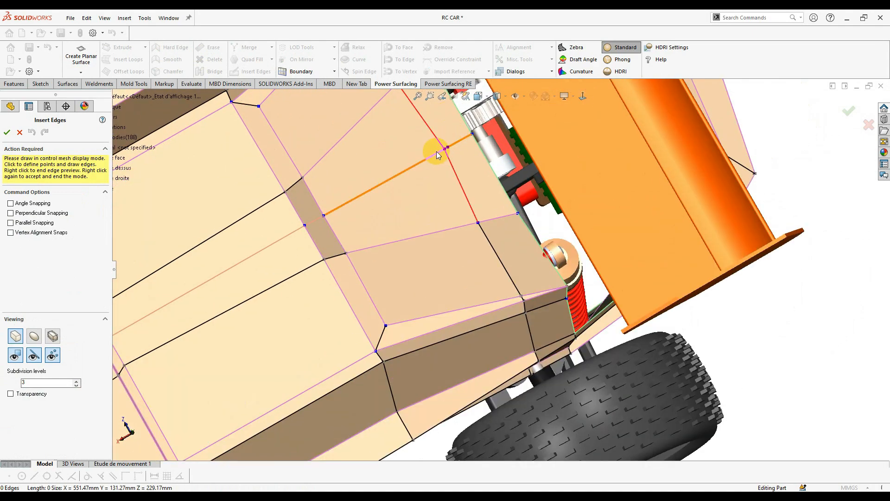
{"action": "right_click", "coordinate": [487, 227]}
{"action": "right_click", "coordinate": [498, 227]}
- Shift a rear body vertex a few millimetres sideways with the triad
{"action": "middle_click_drag", "start_coordinate": [499, 224], "coordinate": [470, 116]}
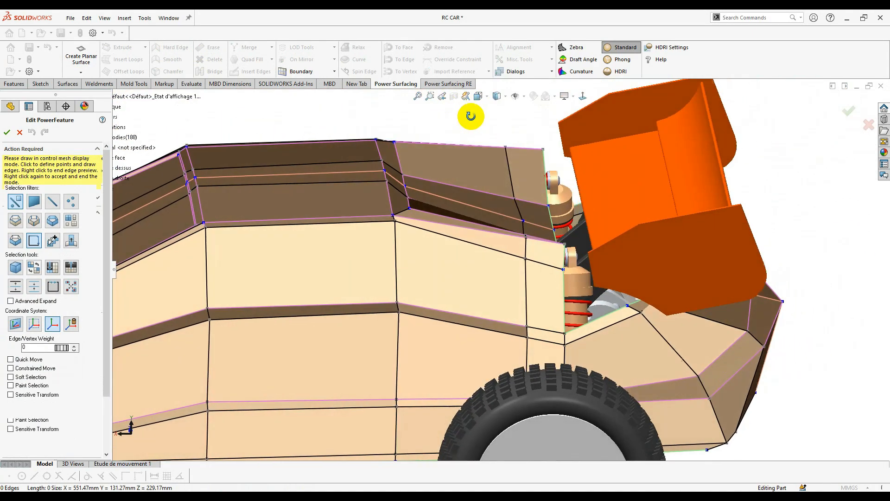
{"action": "scroll", "coordinate": [536, 182], "scroll_direction": "down", "scroll_amount": 4}
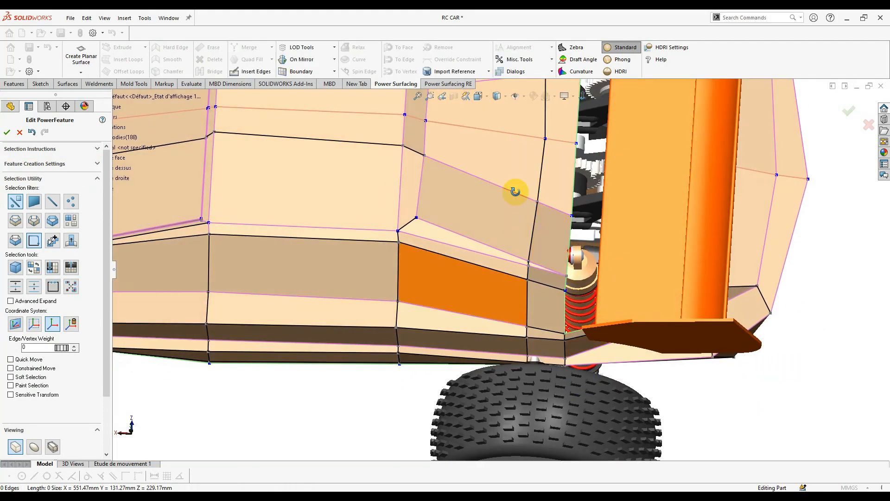
{"action": "scroll", "coordinate": [513, 190], "scroll_direction": "up", "scroll_amount": 5}
{"action": "middle_click_drag", "start_coordinate": [513, 190], "coordinate": [491, 238]}
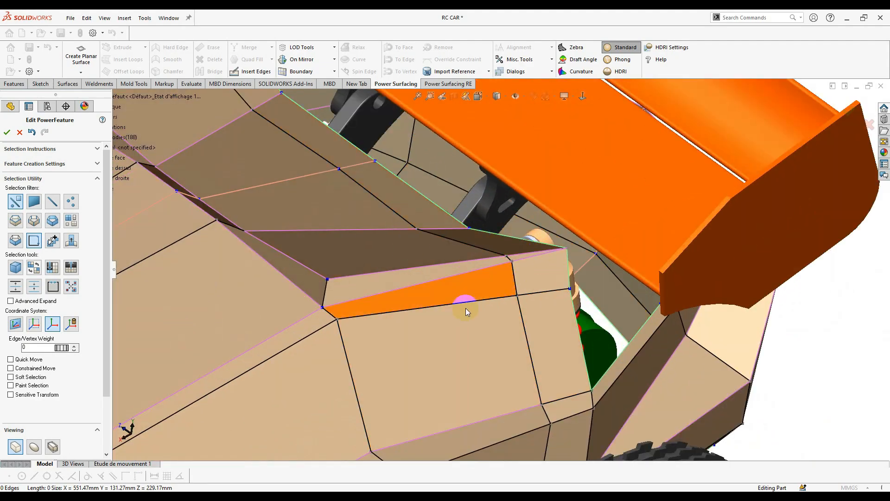
{"action": "middle_click_drag", "start_coordinate": [569, 349], "coordinate": [455, 294]}
{"action": "middle_click_drag", "start_coordinate": [363, 286], "coordinate": [497, 309]}
{"action": "left_click_drag", "start_coordinate": [480, 311], "coordinate": [502, 278]}
{"action": "left_click", "coordinate": [489, 290]}
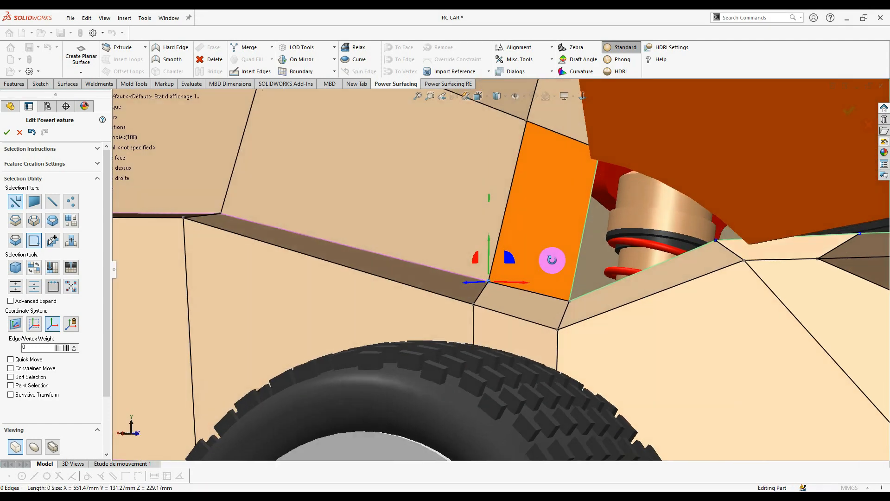
{"action": "middle_click_drag", "start_coordinate": [552, 258], "coordinate": [297, 362]}
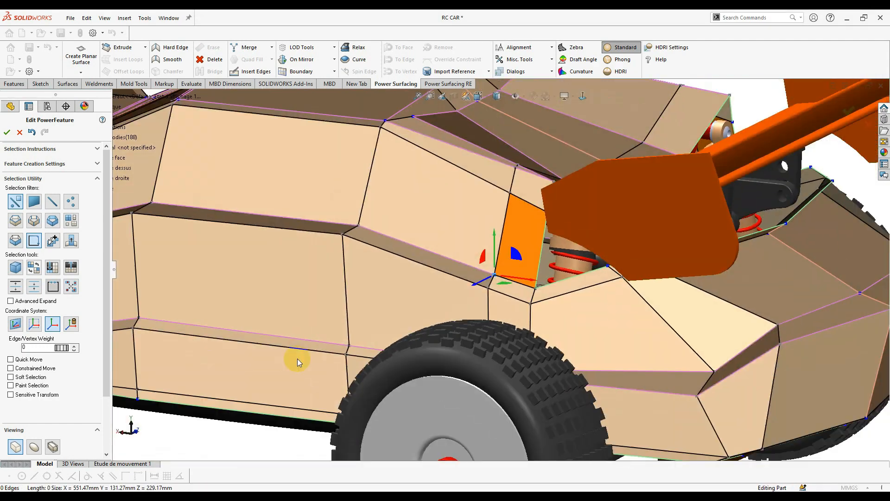
{"action": "left_click", "coordinate": [297, 362]}
- Switch back to the smooth surface display and inspect the whole body from several angles
{"action": "left_click", "coordinate": [34, 446]}
{"action": "middle_click_drag", "start_coordinate": [304, 300], "coordinate": [427, 320]}
{"action": "scroll", "coordinate": [448, 262], "scroll_direction": "up", "scroll_amount": 2}
{"action": "scroll", "coordinate": [426, 321], "scroll_direction": "down", "scroll_amount": 4}
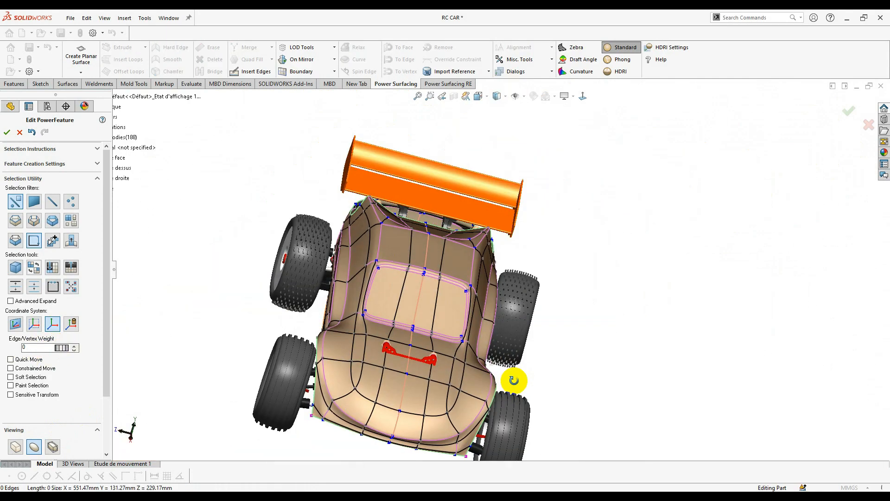
{"action": "middle_click_drag", "start_coordinate": [512, 379], "coordinate": [511, 335]}
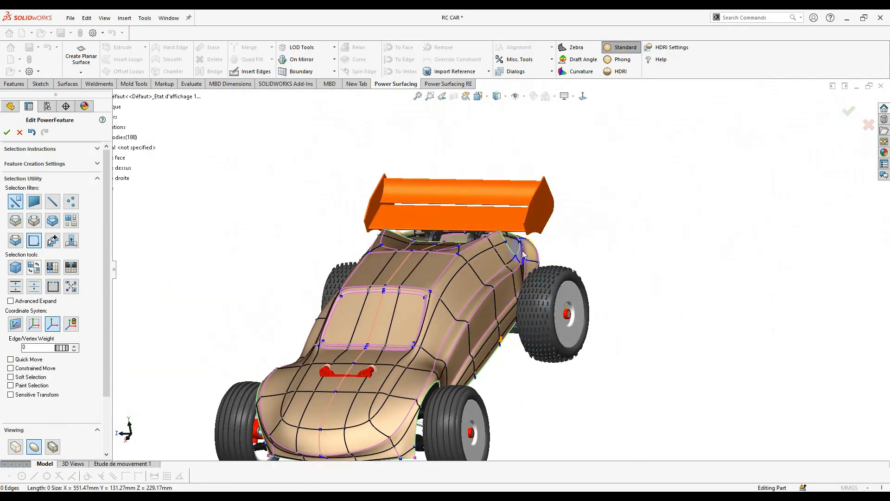
{"action": "middle_click_drag", "start_coordinate": [523, 256], "coordinate": [208, 93]}
{"action": "scroll", "coordinate": [423, 262], "scroll_direction": "down", "scroll_amount": 6}
- Insert a new edge across the side panel from a vertex near the front wheel
{"action": "left_click", "coordinate": [250, 71]}
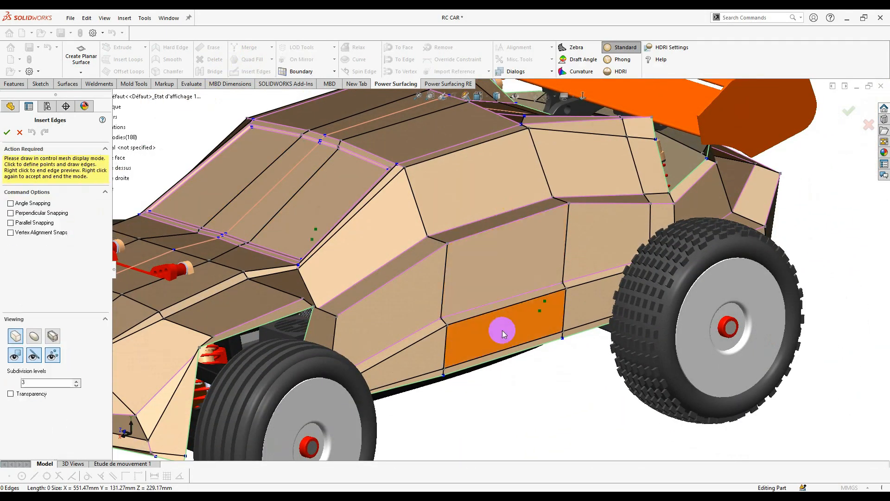
{"action": "left_click", "coordinate": [338, 317]}
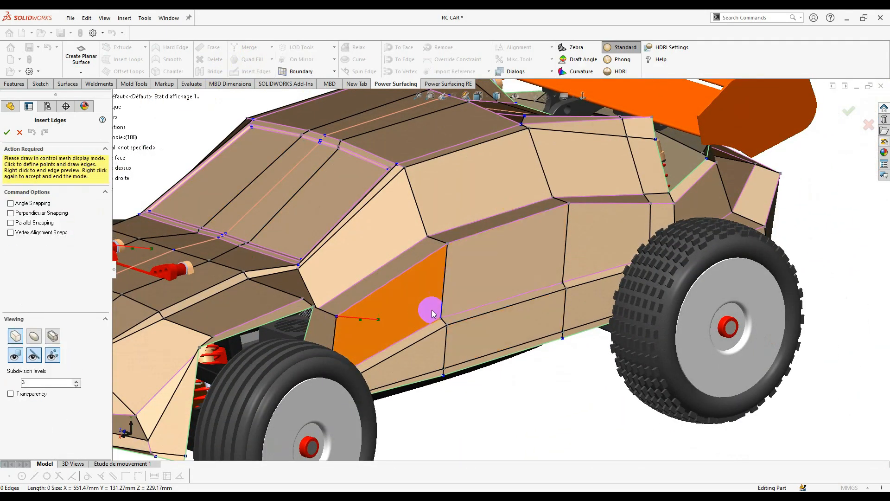
{"action": "left_click", "coordinate": [566, 241]}
{"action": "left_click", "coordinate": [650, 204]}
{"action": "right_click", "coordinate": [592, 228]}
{"action": "right_click", "coordinate": [592, 229]}
{"action": "left_click", "coordinate": [486, 272]}
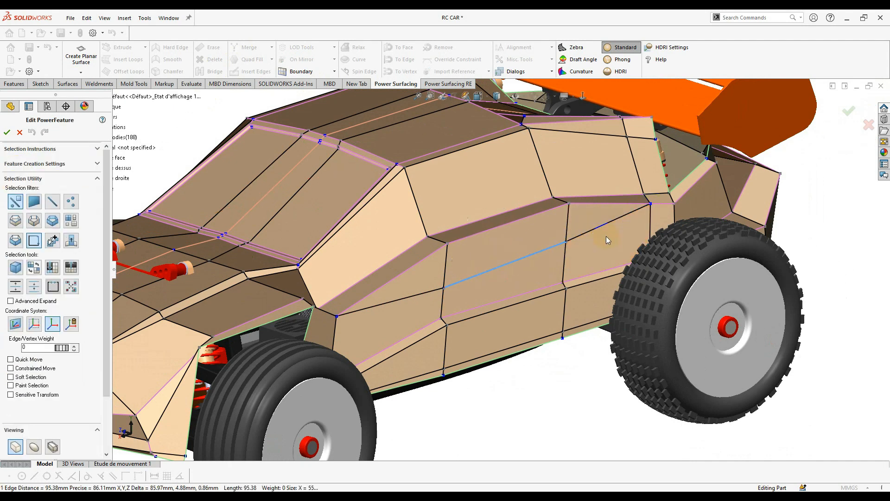
{"action": "key", "text": "Escape"}
- Insert a second side-panel edge running from a side vertex to the rear vertex
{"action": "left_click", "coordinate": [250, 71]}
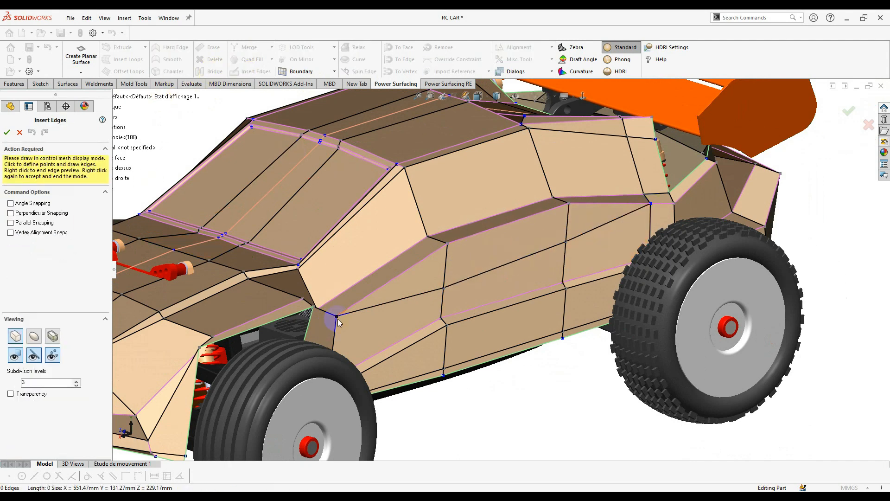
{"action": "scroll", "coordinate": [454, 299], "scroll_direction": "down", "scroll_amount": 4}
{"action": "left_click", "coordinate": [431, 308]}
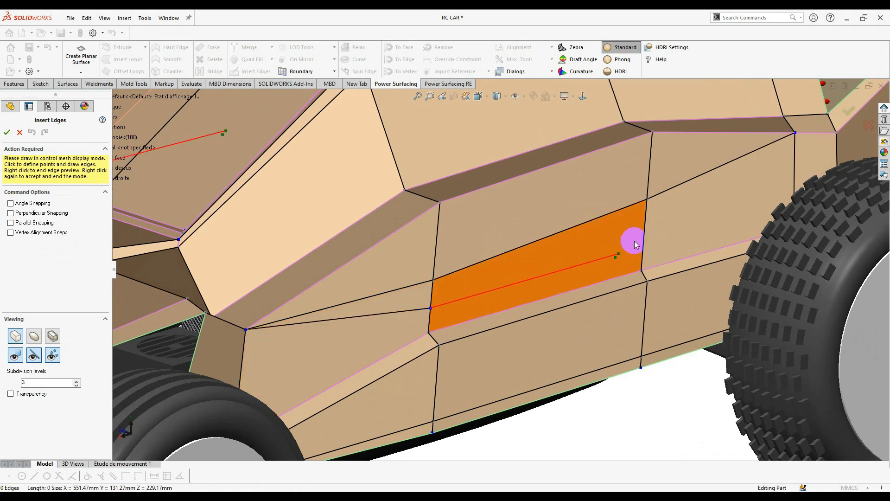
{"action": "left_click", "coordinate": [644, 231]}
{"action": "left_click", "coordinate": [796, 133]}
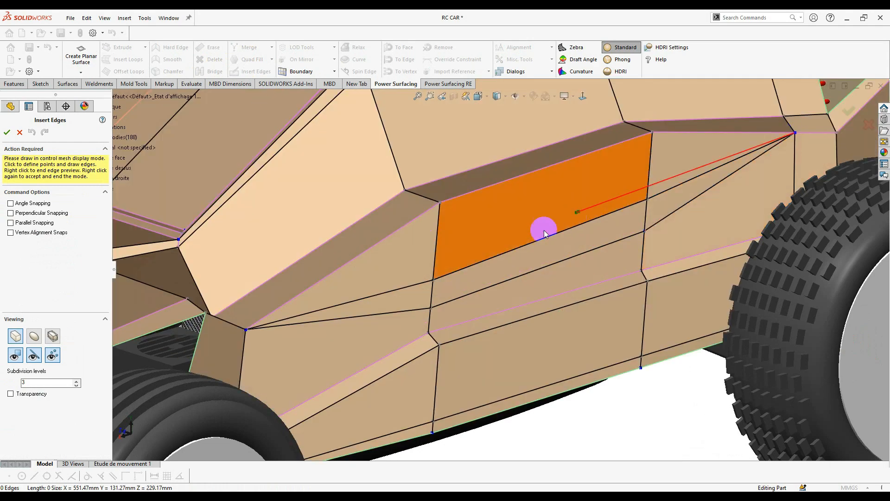
{"action": "right_click", "coordinate": [484, 283]}
{"action": "right_click", "coordinate": [485, 283]}
- Adjust the crease weight of the side face's lower edge and its two neighbouring edges
{"action": "left_click", "coordinate": [469, 293]}
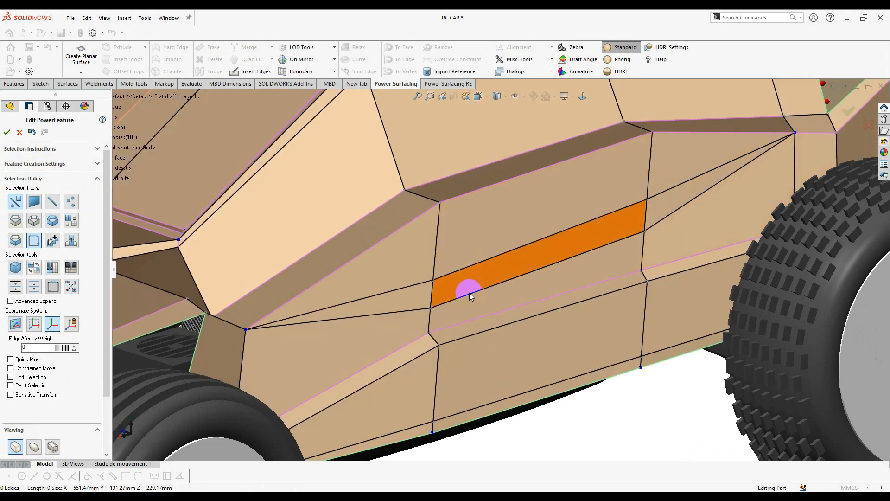
{"action": "left_click", "coordinate": [402, 315], "text": "ctrl"}
{"action": "left_click", "coordinate": [663, 217], "text": "ctrl"}
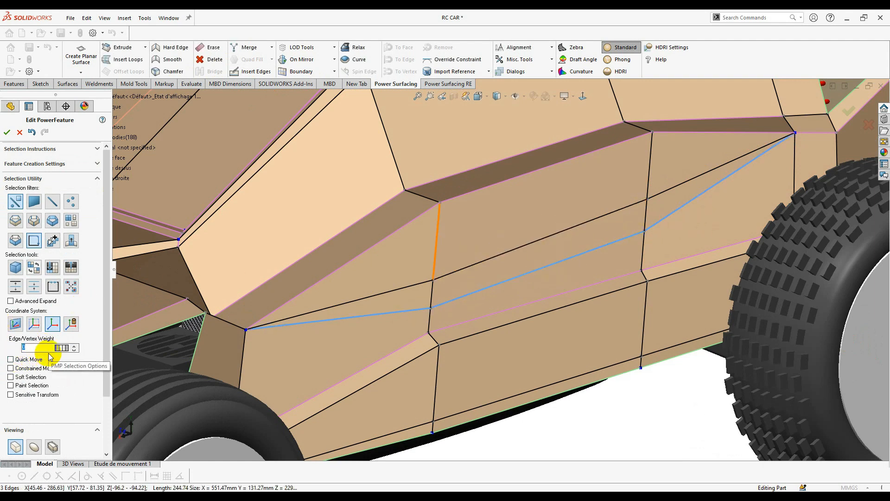
{"action": "left_click_drag", "start_coordinate": [73, 348], "coordinate": [77, 345]}
{"action": "left_click", "coordinate": [666, 402]}
{"action": "scroll", "coordinate": [564, 274], "scroll_direction": "up", "scroll_amount": 2}
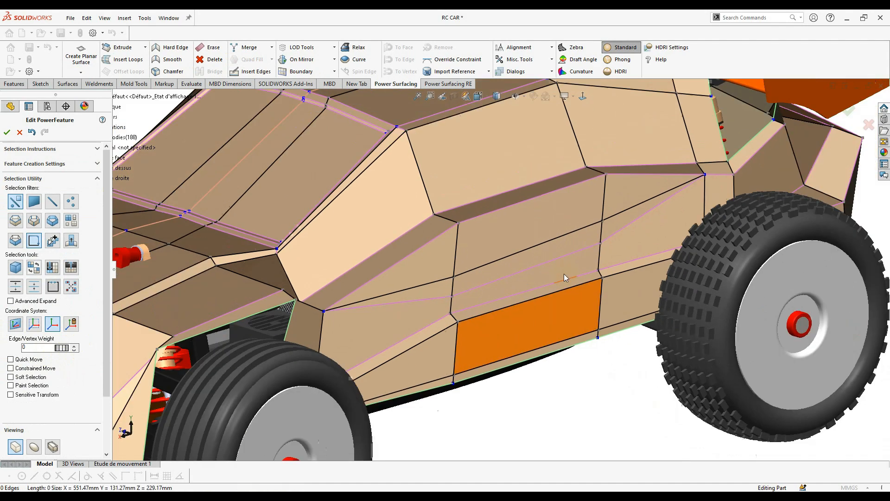
- Show the smooth surface and shift the rear opening's edge sideways
{"action": "left_click", "coordinate": [427, 288]}
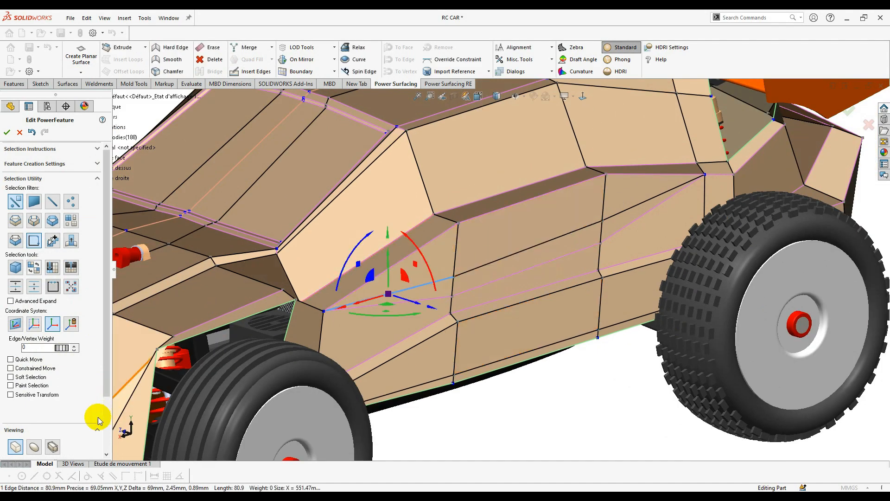
{"action": "left_click", "coordinate": [35, 447]}
{"action": "left_click", "coordinate": [513, 250]}
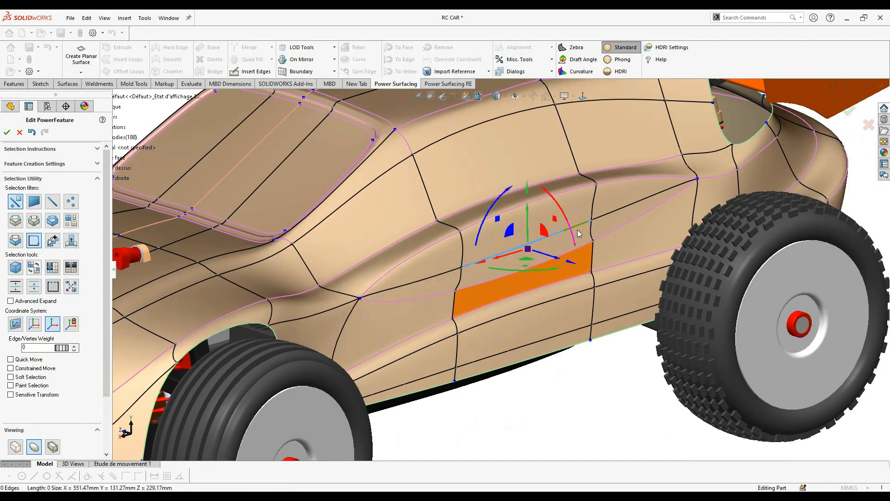
{"action": "middle_click_drag", "start_coordinate": [579, 239], "coordinate": [619, 237]}
{"action": "scroll", "coordinate": [626, 233], "scroll_direction": "down", "scroll_amount": 2}
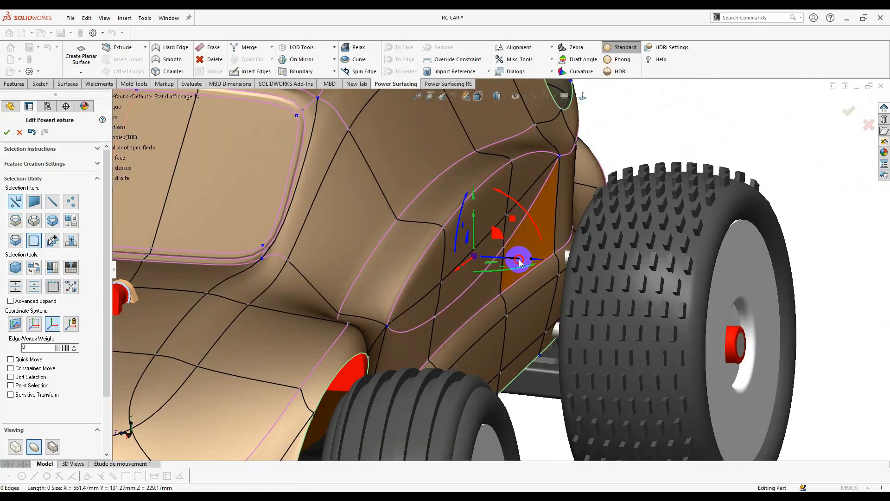
{"action": "left_click", "coordinate": [519, 259]}
{"action": "left_click", "coordinate": [479, 252]}
{"action": "left_click_drag", "start_coordinate": [505, 258], "coordinate": [490, 262]}
{"action": "mouse_move", "coordinate": [490, 262]}
{"action": "middle_mouse_down"}
{"action": "mouse_move", "coordinate": [364, 318]}
{"action": "mouse_move", "coordinate": [350, 338]}
{"action": "mouse_move", "coordinate": [400, 261]}
{"action": "mouse_move", "coordinate": [477, 270]}
{"action": "mouse_move", "coordinate": [516, 247]}
{"action": "mouse_move", "coordinate": [475, 231]}
{"action": "mouse_move", "coordinate": [495, 249]}
{"action": "middle_mouse_up"}
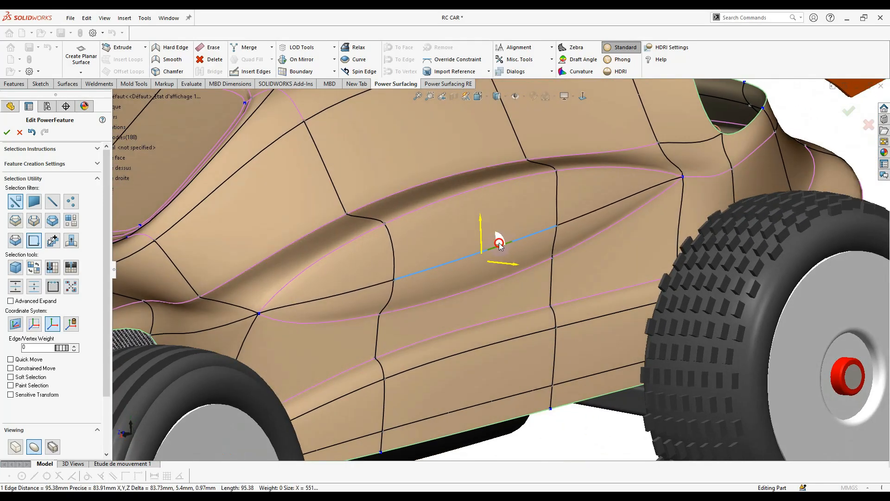
- Move the selected edge down along the body side
{"action": "left_click", "coordinate": [533, 285]}
{"action": "middle_click_drag", "start_coordinate": [533, 284], "coordinate": [423, 312]}
{"action": "left_click", "coordinate": [471, 280]}
{"action": "scroll", "coordinate": [471, 281], "scroll_direction": "down", "scroll_amount": 5}
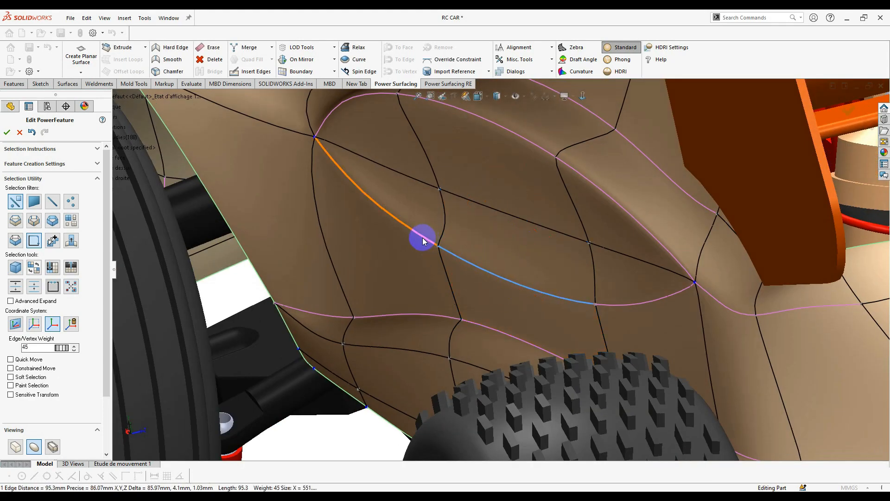
{"action": "mouse_move", "coordinate": [468, 250]}
{"action": "middle_mouse_down"}
{"action": "mouse_move", "coordinate": [459, 257]}
{"action": "mouse_move", "coordinate": [467, 260]}
{"action": "middle_mouse_up"}
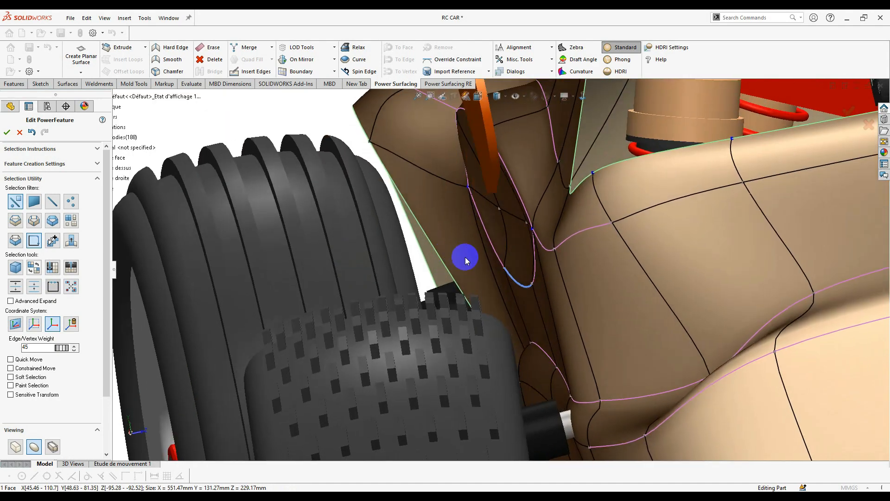
{"action": "left_click_drag", "start_coordinate": [462, 302], "coordinate": [462, 302]}
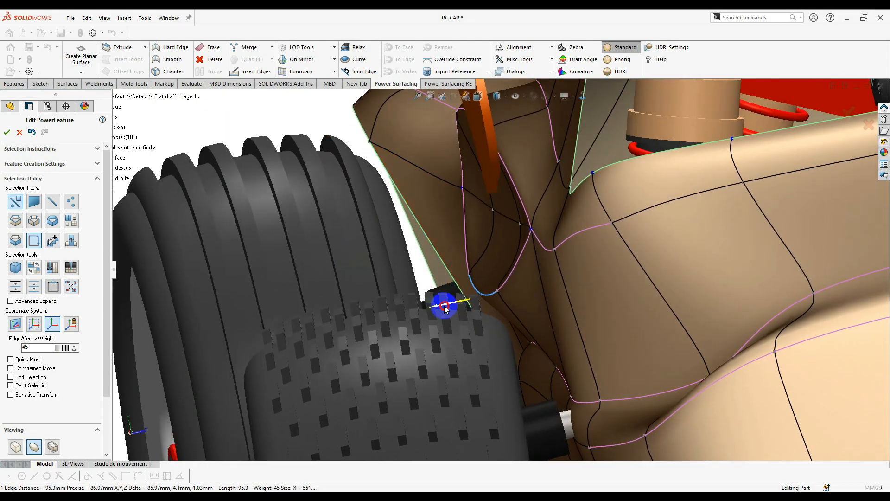
{"action": "middle_click_drag", "start_coordinate": [445, 304], "coordinate": [534, 204]}
{"action": "left_click_drag", "start_coordinate": [540, 191], "coordinate": [513, 212]}
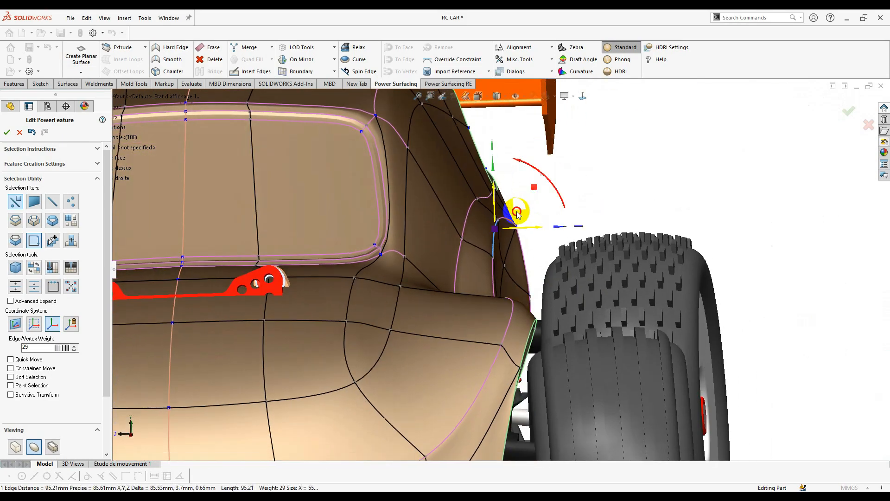
{"action": "middle_click_drag", "start_coordinate": [574, 204], "coordinate": [482, 218]}
- Start another inserted edge at a vertex on the faceted side panel
{"action": "scroll", "coordinate": [482, 217], "scroll_direction": "up", "scroll_amount": 5}
{"action": "scroll", "coordinate": [458, 344], "scroll_direction": "down", "scroll_amount": 5}
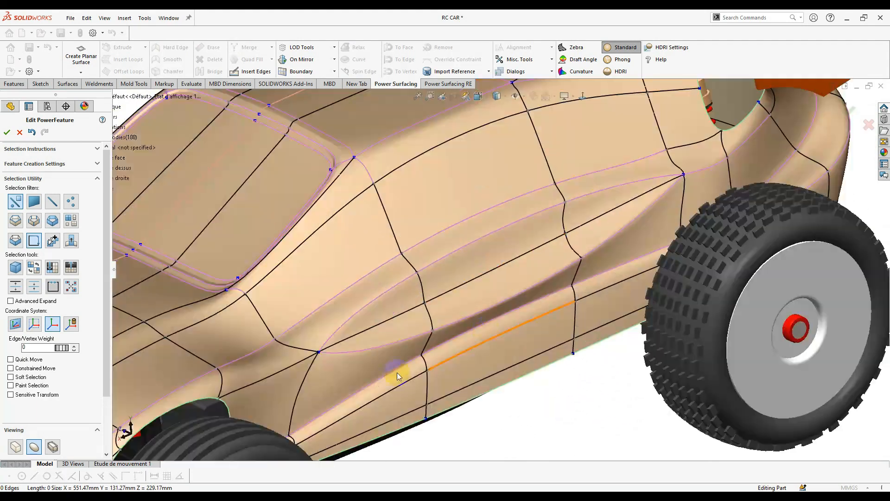
{"action": "middle_click_drag", "start_coordinate": [397, 372], "coordinate": [394, 325]}
{"action": "left_click", "coordinate": [255, 71]}
{"action": "left_click", "coordinate": [442, 313]}
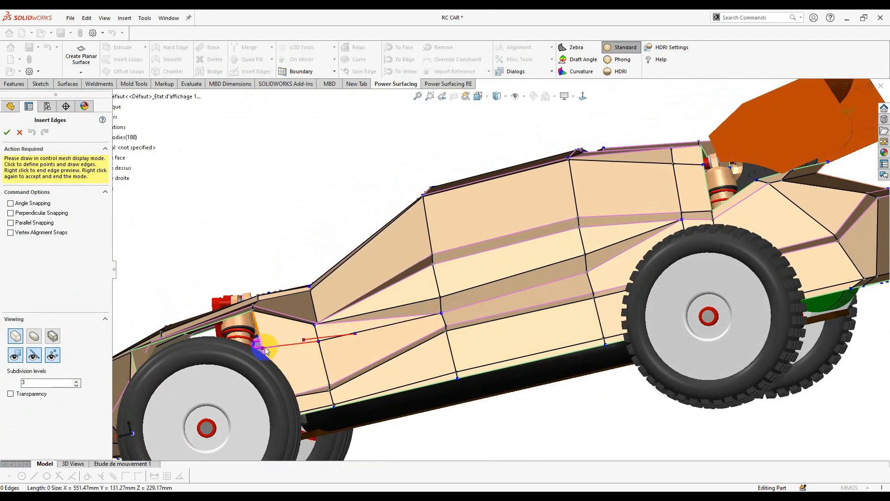
- Finish the inserted edge and erase the stray side-panel edge, merging its faces
{"action": "right_click", "coordinate": [319, 337]}
{"action": "right_click", "coordinate": [319, 337]}
{"action": "left_click", "coordinate": [361, 321]}
{"action": "middle_click_drag", "start_coordinate": [379, 326], "coordinate": [319, 344]}
{"action": "scroll", "coordinate": [318, 344], "scroll_direction": "down", "scroll_amount": 5}
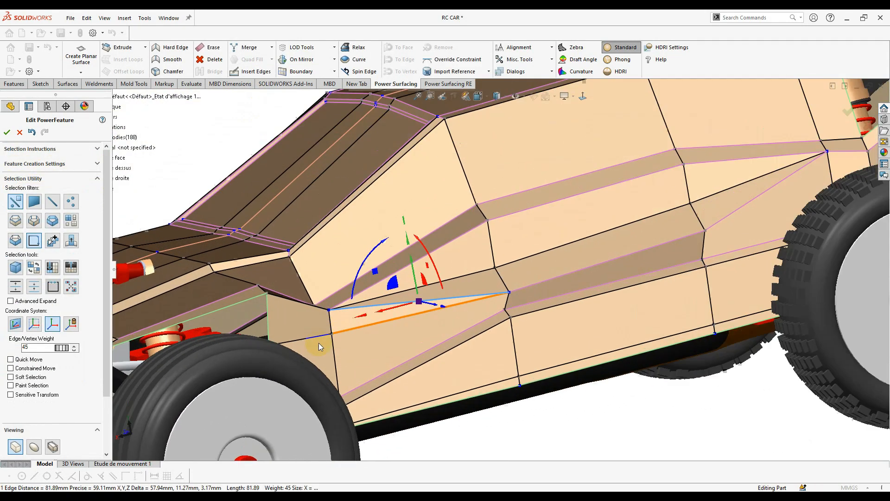
{"action": "scroll", "coordinate": [426, 275], "scroll_direction": "down", "scroll_amount": 1}
{"action": "right_click", "coordinate": [532, 268]}
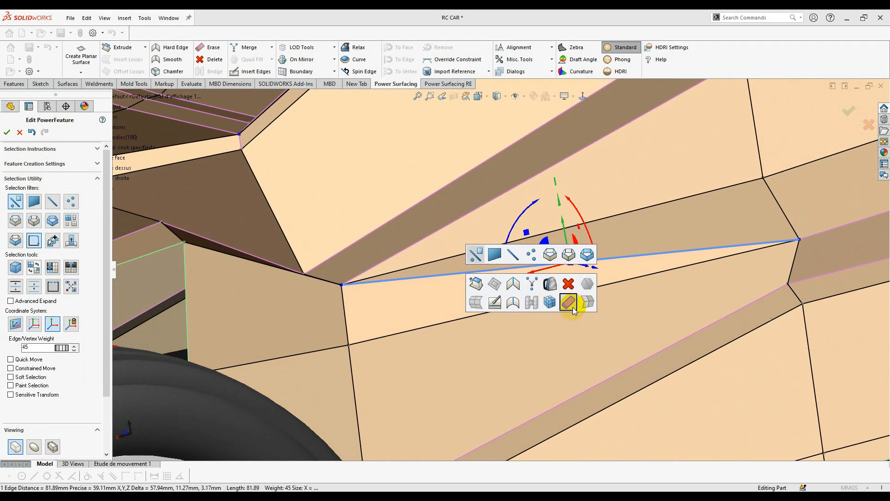
{"action": "left_click", "coordinate": [573, 307]}
- Select the upper and lower side crease edges and the dark strip's upper edge
{"action": "scroll", "coordinate": [523, 323], "scroll_direction": "up", "scroll_amount": 4}
{"action": "scroll", "coordinate": [597, 274], "scroll_direction": "down", "scroll_amount": 1}
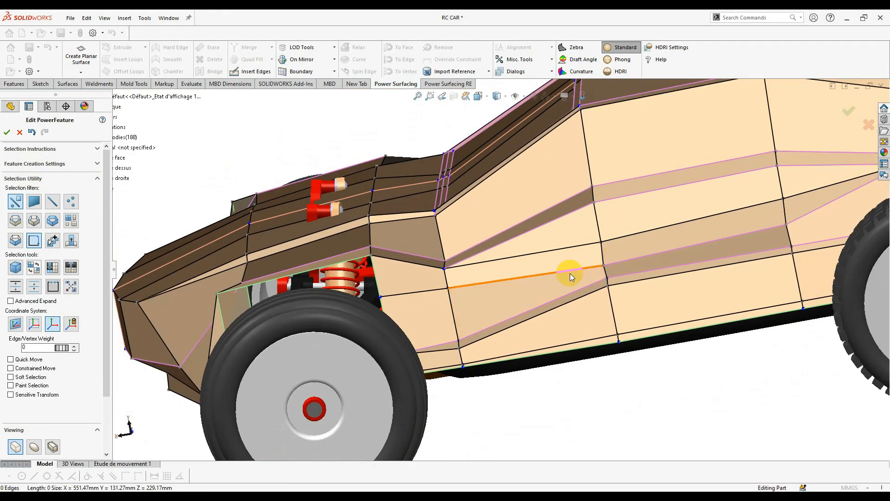
{"action": "middle_click_drag", "start_coordinate": [679, 382], "coordinate": [732, 422]}
{"action": "left_click", "coordinate": [695, 248]}
{"action": "scroll", "coordinate": [728, 296], "scroll_direction": "down", "scroll_amount": 4}
{"action": "middle_click_drag", "start_coordinate": [638, 387], "coordinate": [639, 371]}
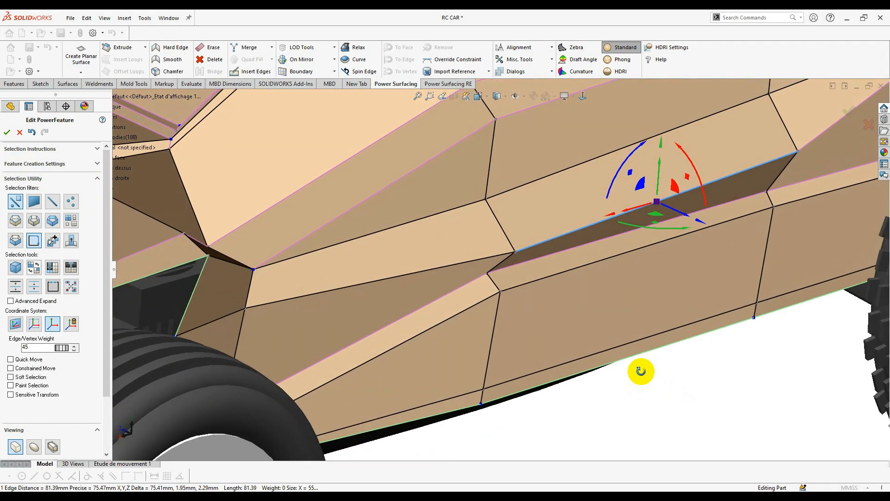
{"action": "scroll", "coordinate": [432, 266], "scroll_direction": "up", "scroll_amount": 2}
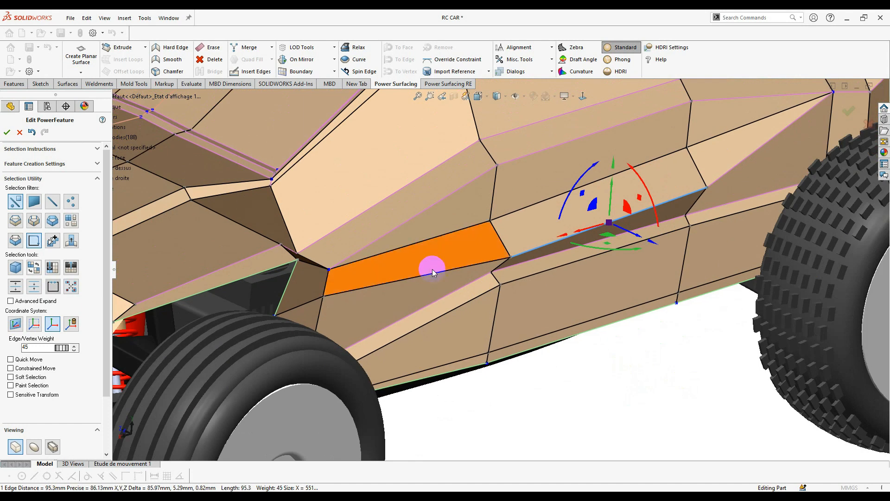
{"action": "left_click", "coordinate": [724, 176]}
{"action": "left_click", "coordinate": [710, 208]}
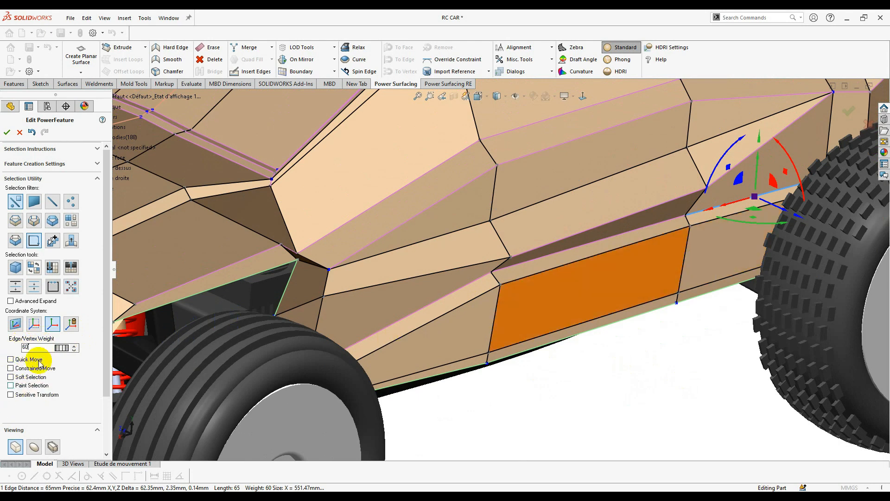
{"action": "left_click", "coordinate": [604, 222]}
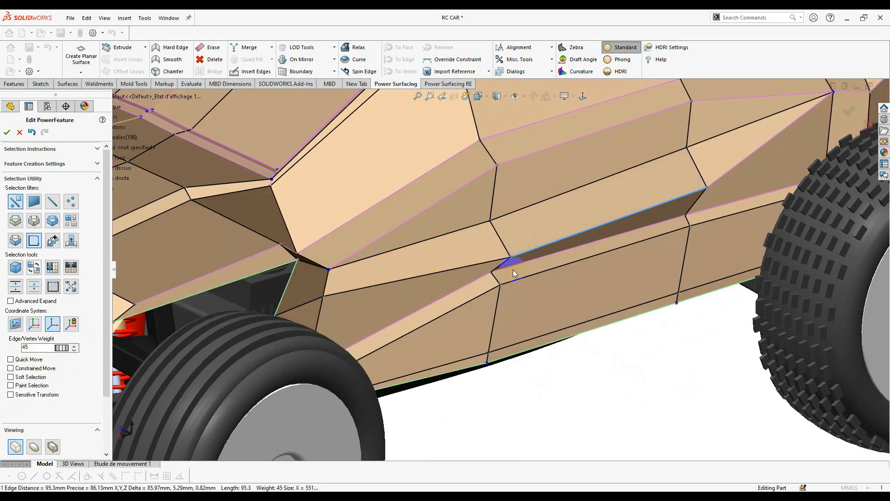
{"action": "left_click", "coordinate": [471, 269]}
- Give the adjoining and long side crease edges weight 45, then display the smoothed body
{"action": "middle_click_drag", "start_coordinate": [510, 276], "coordinate": [535, 336]}
{"action": "scroll", "coordinate": [473, 279], "scroll_direction": "down", "scroll_amount": 2}
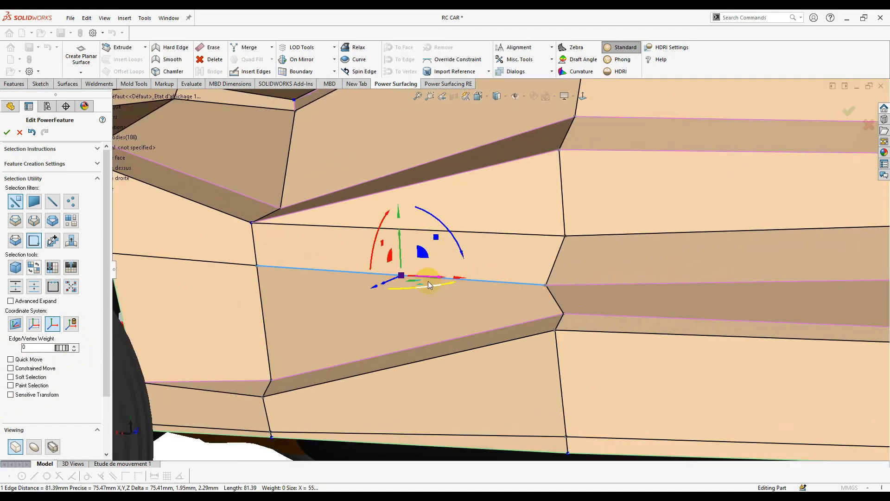
{"action": "middle_click_drag", "start_coordinate": [463, 297], "coordinate": [425, 281]}
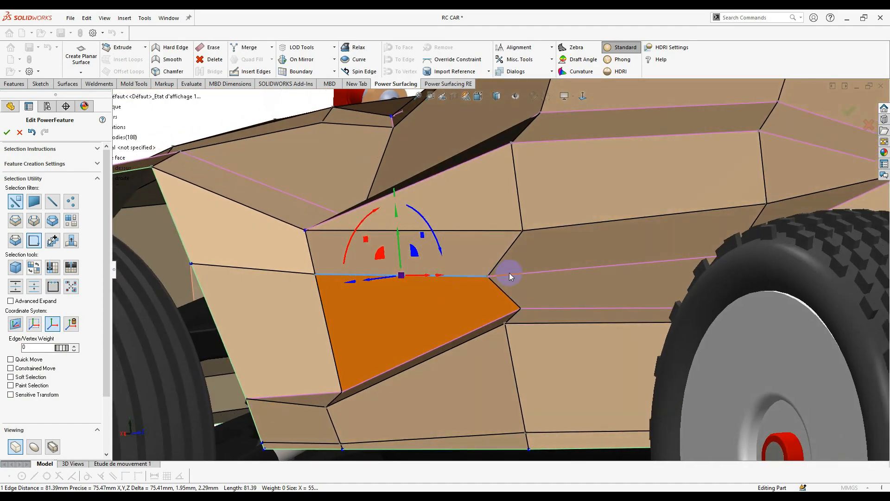
{"action": "left_click", "coordinate": [512, 274]}
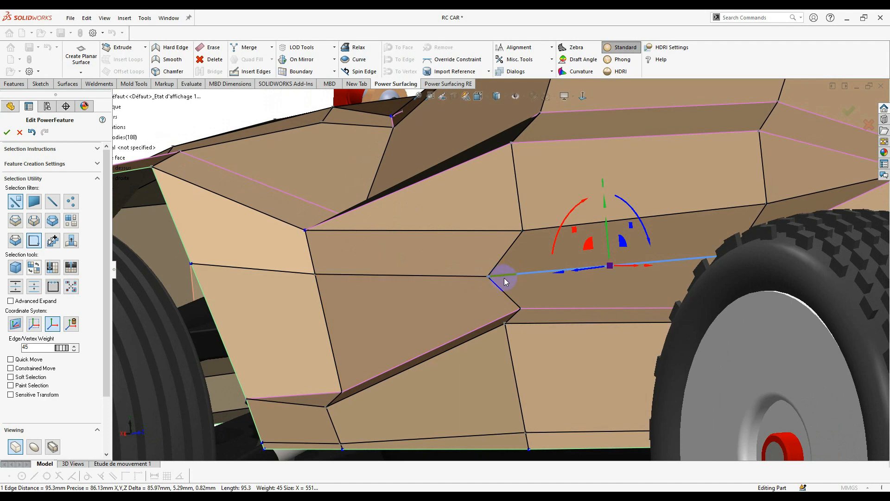
{"action": "scroll", "coordinate": [480, 299], "scroll_direction": "down", "scroll_amount": 3}
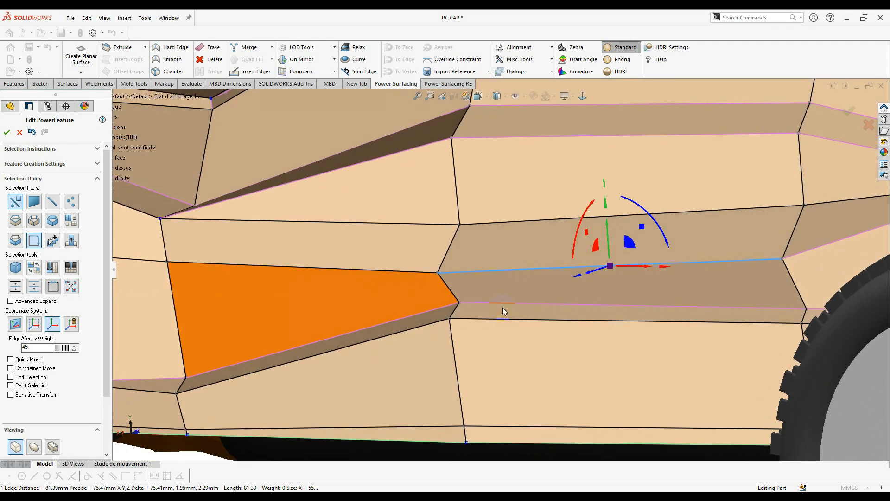
{"action": "left_click", "coordinate": [32, 351]}
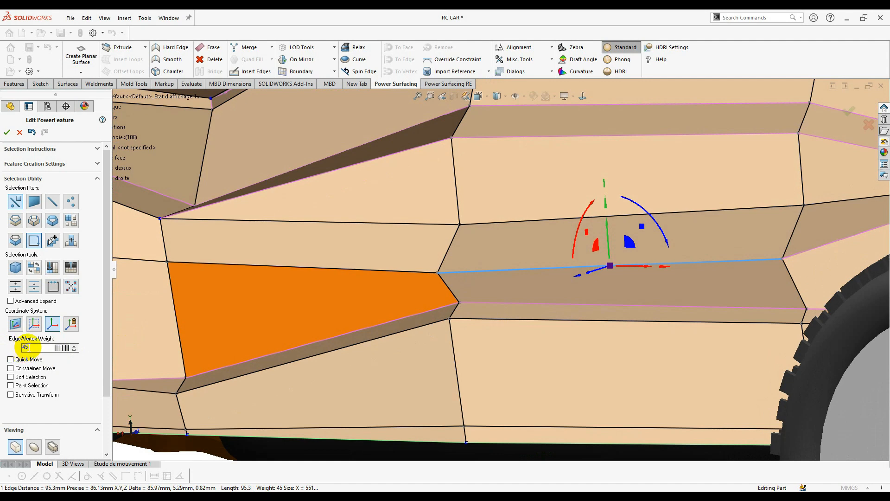
{"action": "left_click", "coordinate": [409, 272]}
{"action": "left_click", "coordinate": [32, 351]}
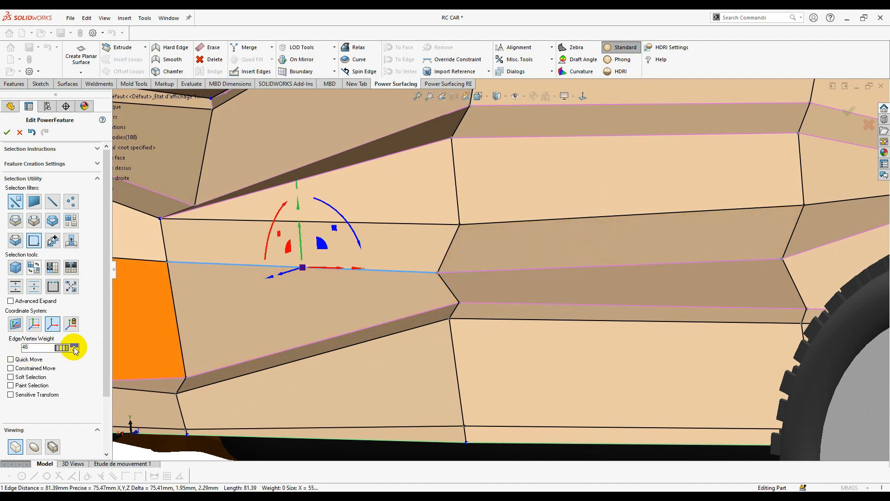
{"action": "scroll", "coordinate": [313, 338], "scroll_direction": "up", "scroll_amount": 2}
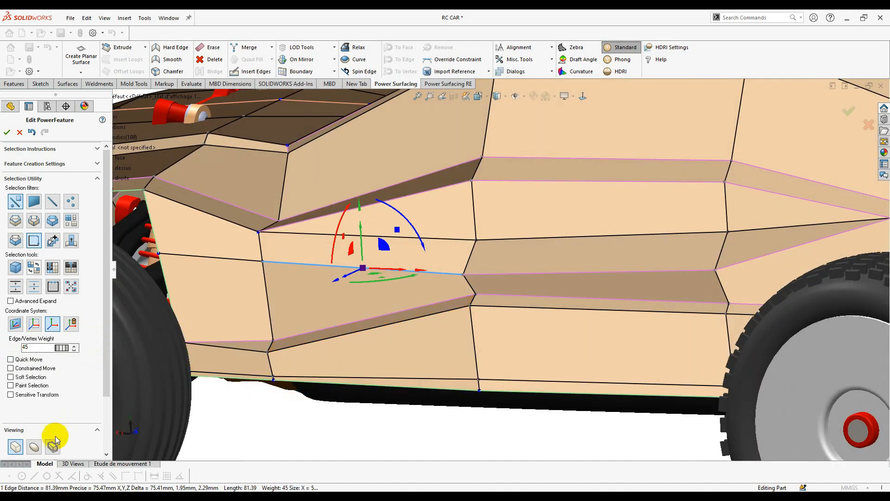
{"action": "left_click", "coordinate": [35, 448]}
{"action": "middle_click_drag", "start_coordinate": [444, 330], "coordinate": [422, 317]}
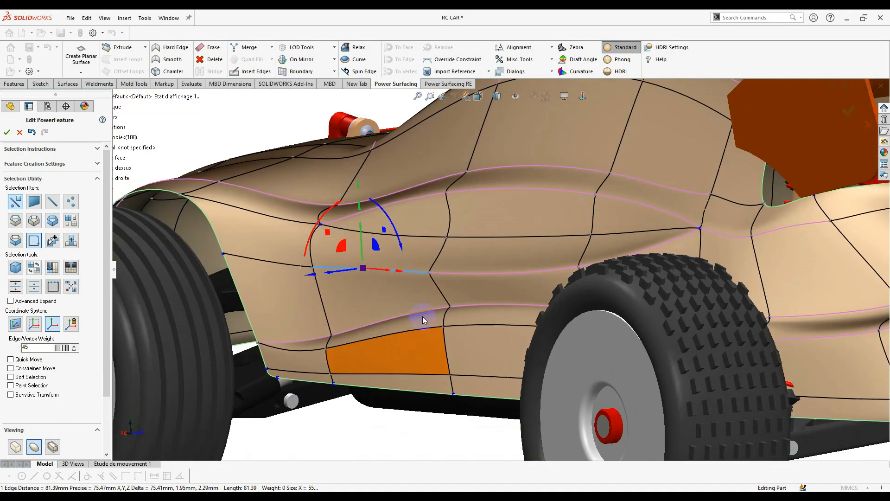
- Inspect the side crease under glossy Phong shading with the cage edges hidden
{"action": "scroll", "coordinate": [380, 278], "scroll_direction": "down", "scroll_amount": 3}
{"action": "left_click", "coordinate": [44, 346]}
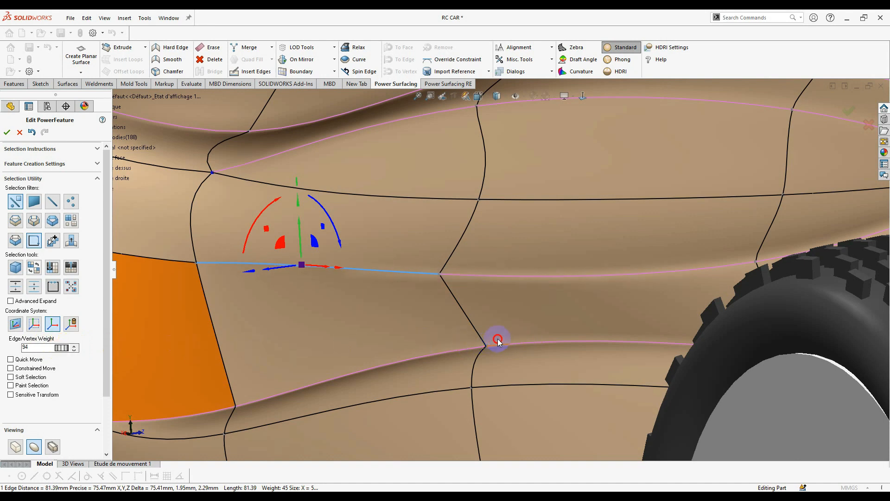
{"action": "scroll", "coordinate": [10, 420], "scroll_direction": "down", "scroll_amount": 3}
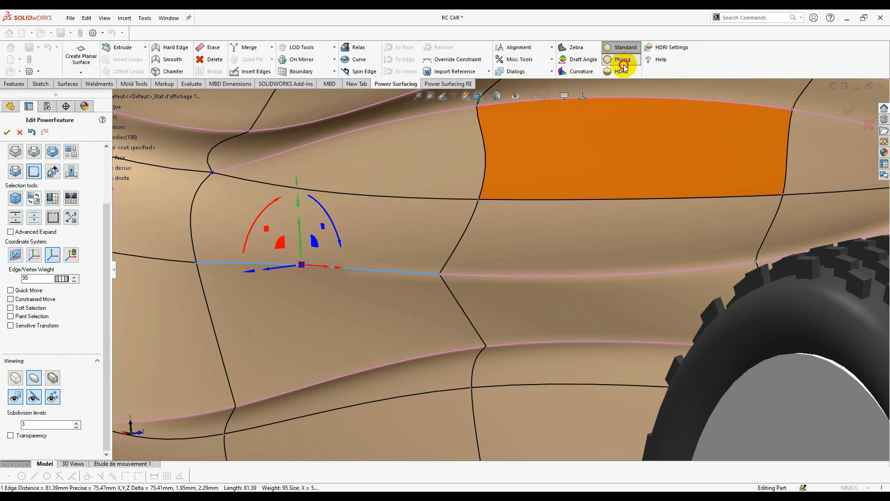
{"action": "left_click", "coordinate": [623, 65]}
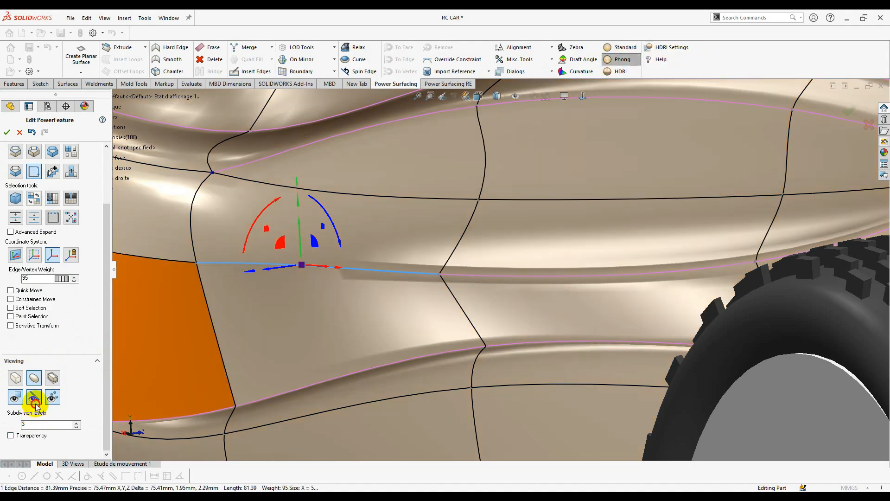
{"action": "left_click", "coordinate": [53, 398]}
{"action": "middle_click_drag", "start_coordinate": [370, 354], "coordinate": [346, 384]}
{"action": "scroll", "coordinate": [343, 218], "scroll_direction": "down", "scroll_amount": 5}
{"action": "left_click_drag", "start_coordinate": [500, 275], "coordinate": [502, 275]}
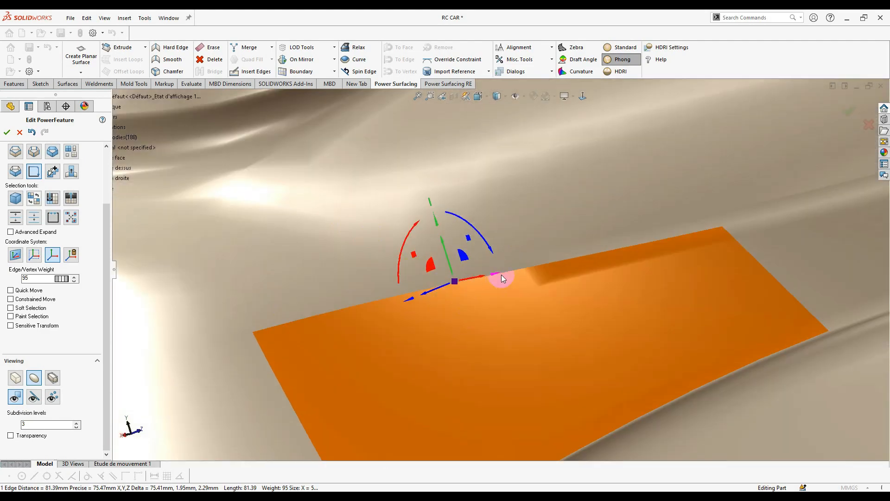
{"action": "middle_click_drag", "start_coordinate": [509, 311], "coordinate": [475, 288]}
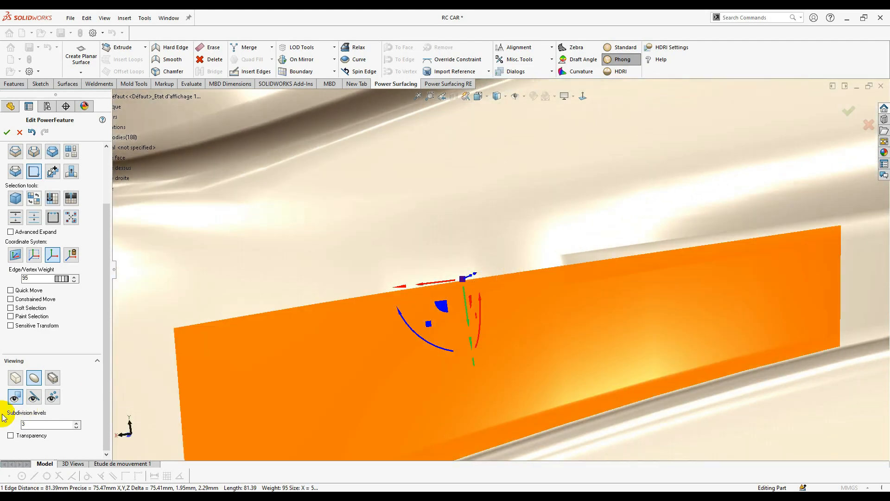
{"action": "left_click", "coordinate": [37, 397]}
{"action": "scroll", "coordinate": [487, 269], "scroll_direction": "up", "scroll_amount": 3}
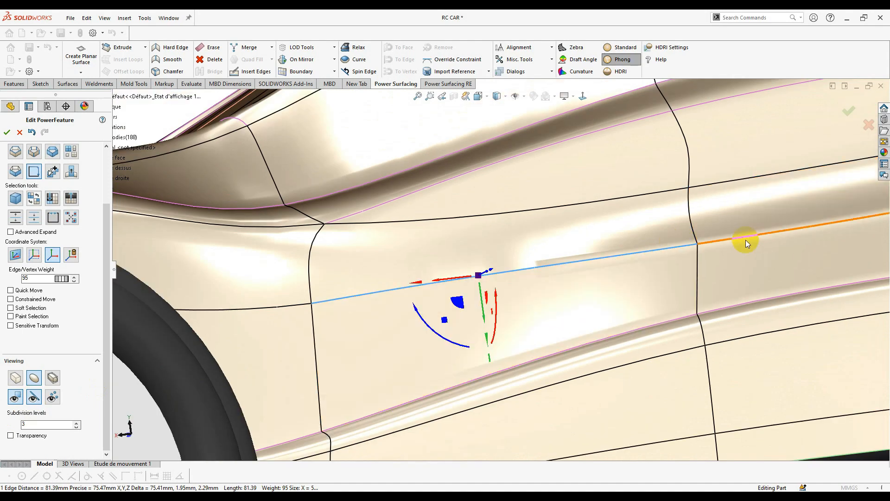
- Settle the side crease weight at 41 and raise the subdivision level to 4
{"action": "left_click", "coordinate": [166, 373]}
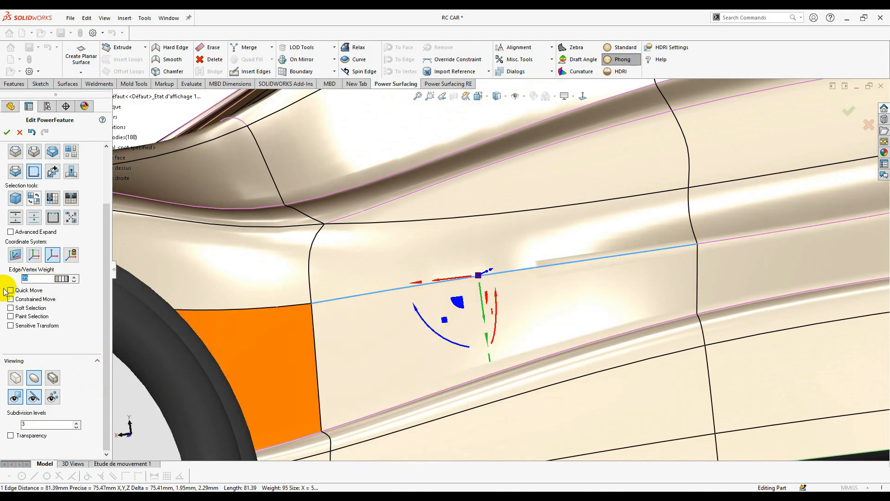
{"action": "type", "text": "45"}
{"action": "middle_click_drag", "start_coordinate": [626, 274], "coordinate": [613, 275]}
{"action": "scroll", "coordinate": [613, 276], "scroll_direction": "down", "scroll_amount": 2}
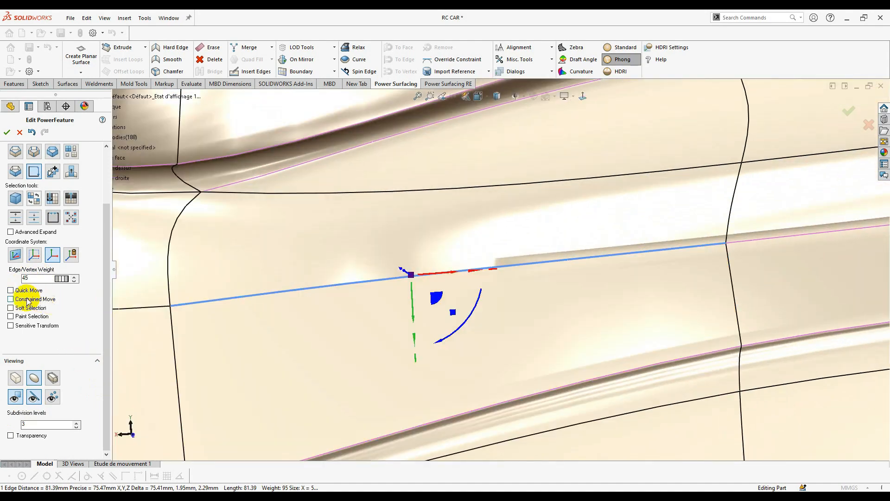
{"action": "middle_click_drag", "start_coordinate": [476, 238], "coordinate": [477, 406]}
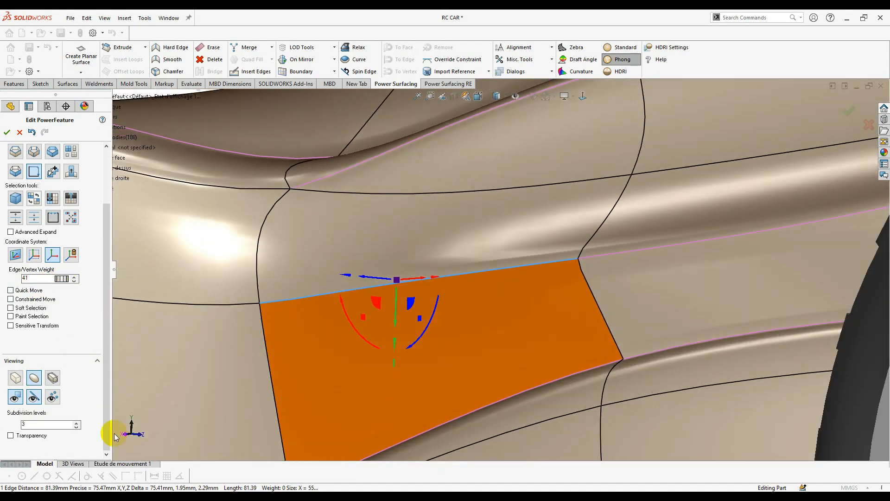
{"action": "left_click", "coordinate": [76, 423]}
{"action": "middle_click_drag", "start_coordinate": [449, 345], "coordinate": [575, 419]}
{"action": "scroll", "coordinate": [634, 437], "scroll_direction": "up", "scroll_amount": 4}
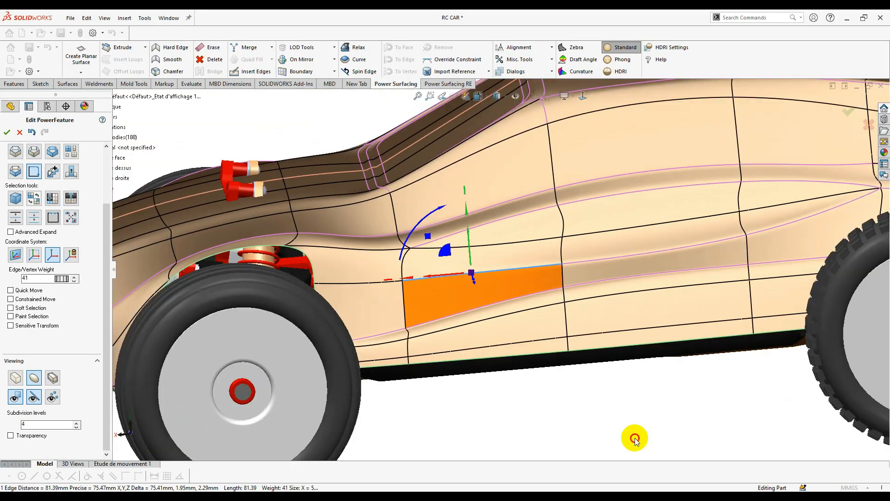
- Select the lower body edge and undo an accidental manipulator rotation
{"action": "left_click", "coordinate": [633, 437]}
{"action": "middle_click_drag", "start_coordinate": [634, 437], "coordinate": [559, 280]}
{"action": "scroll", "coordinate": [650, 400], "scroll_direction": "up", "scroll_amount": 4}
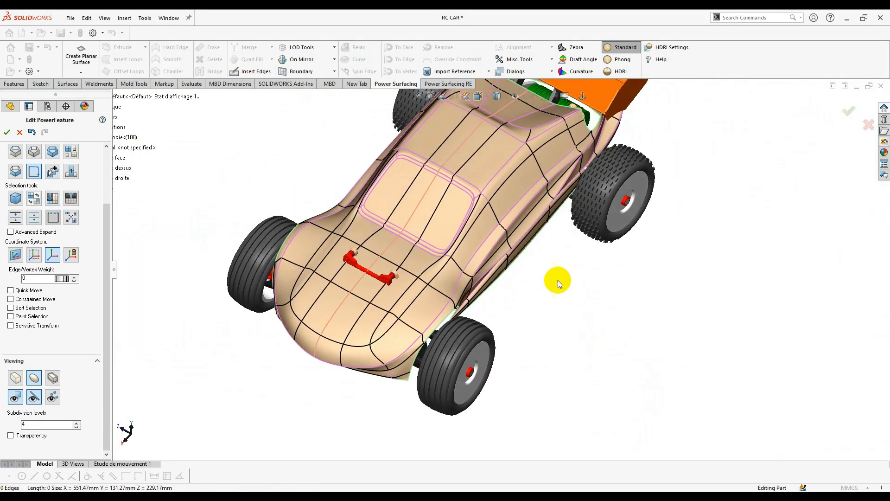
{"action": "scroll", "coordinate": [459, 324], "scroll_direction": "down", "scroll_amount": 6}
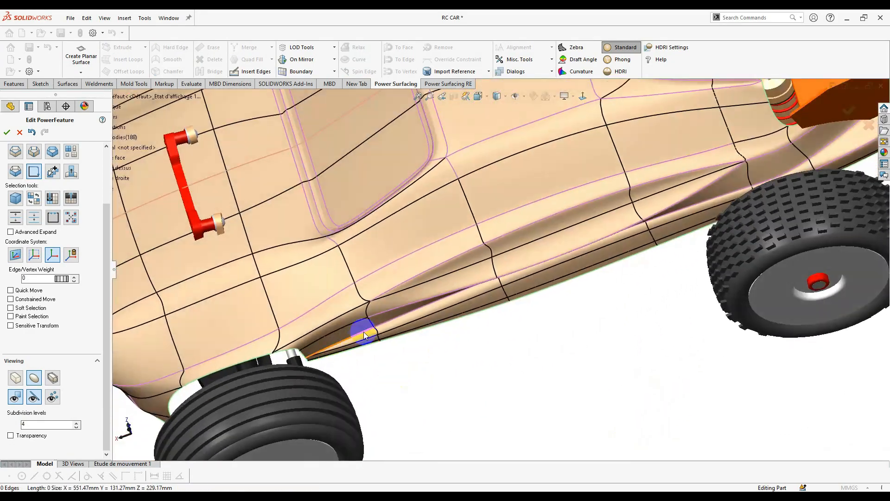
{"action": "left_click", "coordinate": [364, 335]}
{"action": "scroll", "coordinate": [399, 346], "scroll_direction": "up", "scroll_amount": 4}
{"action": "middle_click_drag", "start_coordinate": [398, 371], "coordinate": [419, 338]}
{"action": "scroll", "coordinate": [419, 338], "scroll_direction": "down", "scroll_amount": 4}
{"action": "left_click_drag", "start_coordinate": [394, 376], "coordinate": [389, 384]}
{"action": "scroll", "coordinate": [510, 380], "scroll_direction": "up", "scroll_amount": 4}
{"action": "middle_click_drag", "start_coordinate": [547, 333], "coordinate": [495, 167]}
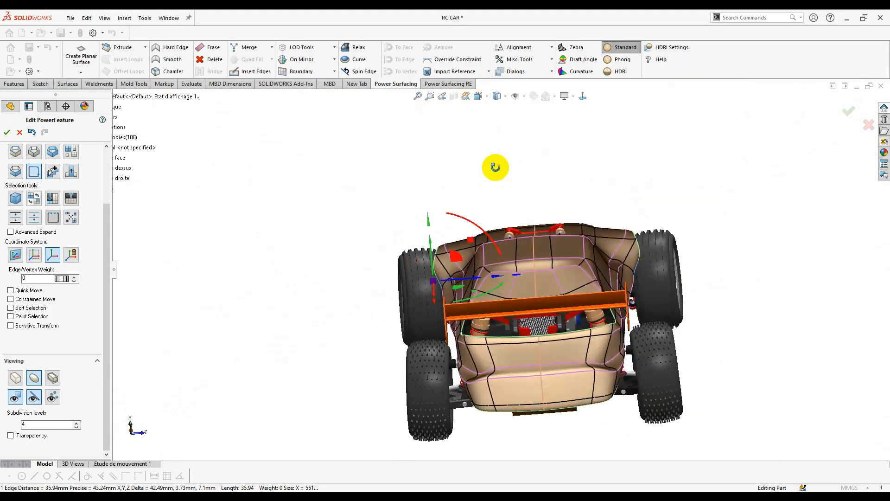
{"action": "scroll", "coordinate": [437, 294], "scroll_direction": "down", "scroll_amount": 5}
{"action": "scroll", "coordinate": [421, 318], "scroll_direction": "up", "scroll_amount": 2}
{"action": "left_click_drag", "start_coordinate": [503, 289], "coordinate": [515, 288]}
{"action": "key", "text": "ctrl+z"}
- Drop subdivision to level 3 and give the lower side edges a crease weight of about 35
{"action": "left_click", "coordinate": [77, 426]}
{"action": "left_click", "coordinate": [622, 271]}
{"action": "middle_click_drag", "start_coordinate": [537, 238], "coordinate": [635, 270]}
{"action": "scroll", "coordinate": [603, 278], "scroll_direction": "down", "scroll_amount": 4}
{"action": "left_click", "coordinate": [526, 300]}
{"action": "left_click", "coordinate": [595, 284], "text": "ctrl"}
{"action": "left_click", "coordinate": [520, 298]}
{"action": "scroll", "coordinate": [517, 295], "scroll_direction": "up", "scroll_amount": 4}
{"action": "middle_click_drag", "start_coordinate": [517, 294], "coordinate": [526, 315]}
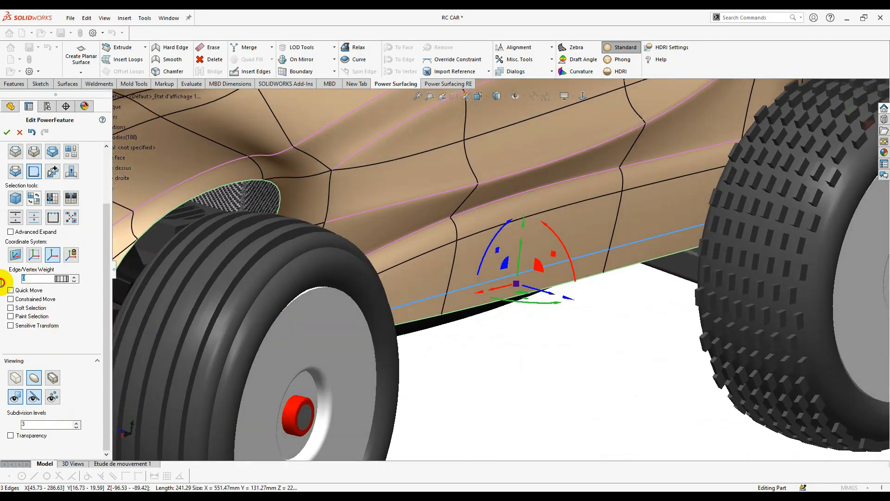
{"action": "type", "text": "34"}
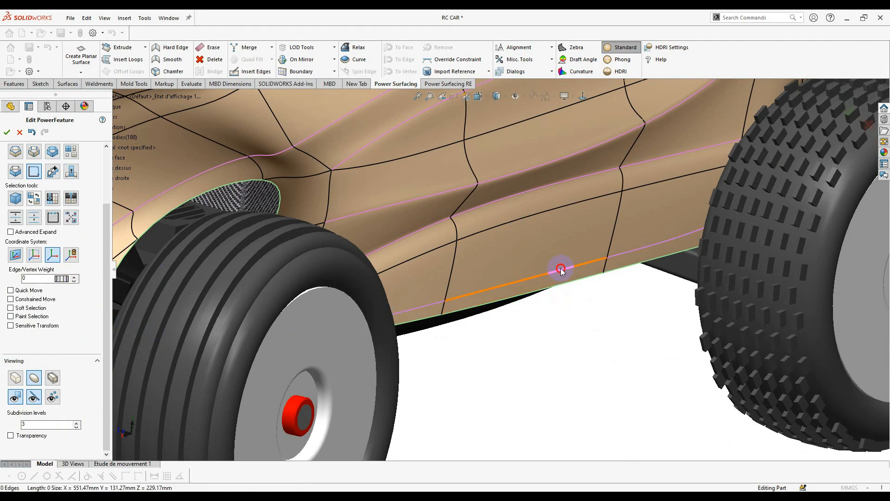
{"action": "middle_click_drag", "start_coordinate": [472, 333], "coordinate": [524, 304]}
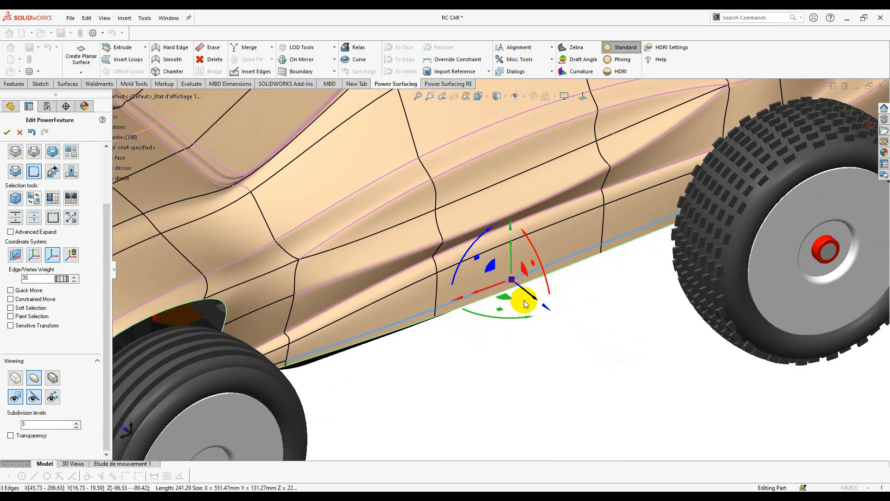
{"action": "left_click", "coordinate": [534, 297]}
{"action": "middle_click_drag", "start_coordinate": [528, 383], "coordinate": [610, 246]}
- Raise the weight of the edges curving around the front nose to 35
{"action": "scroll", "coordinate": [327, 277], "scroll_direction": "down", "scroll_amount": 3}
{"action": "left_click", "coordinate": [424, 278]}
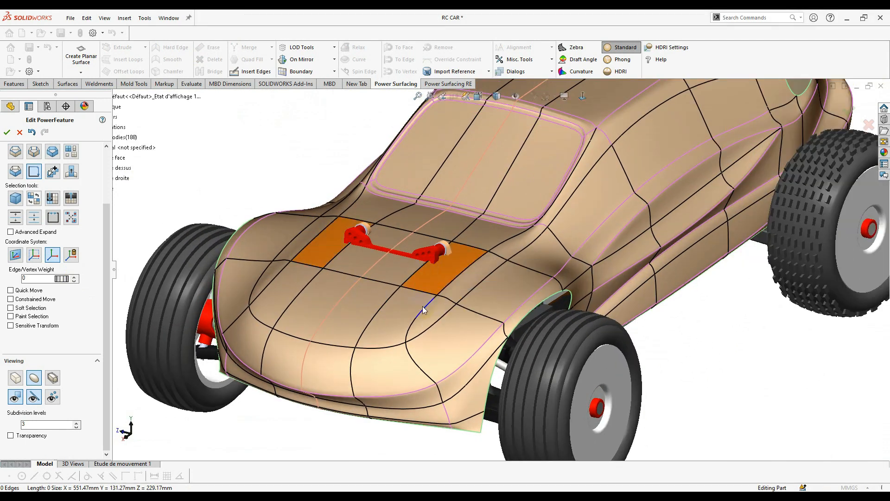
{"action": "left_click", "coordinate": [452, 279]}
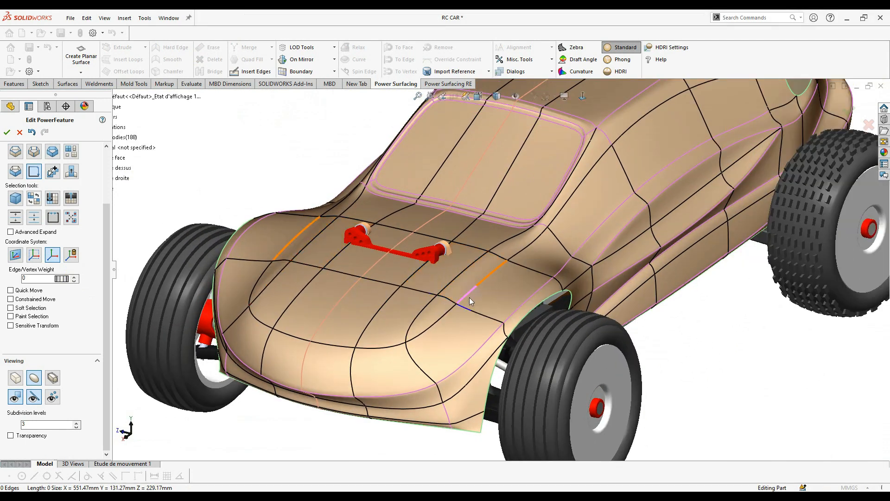
{"action": "left_click", "coordinate": [430, 327]}
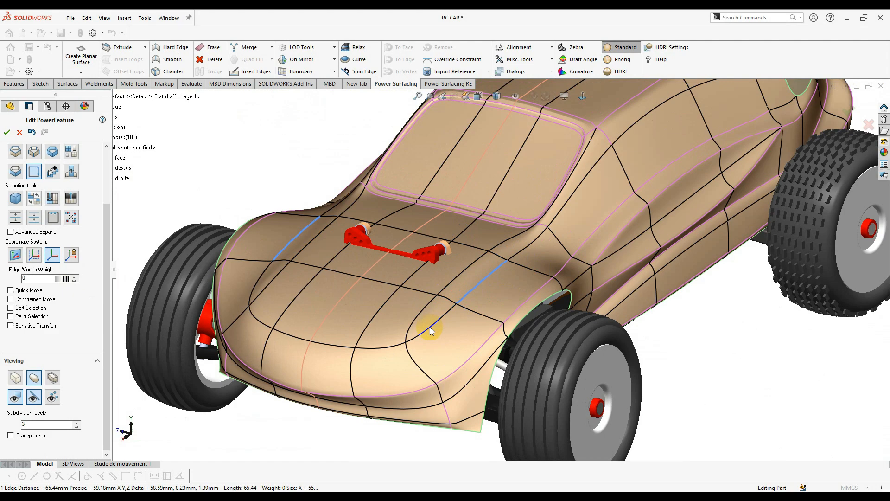
{"action": "left_click", "coordinate": [384, 346]}
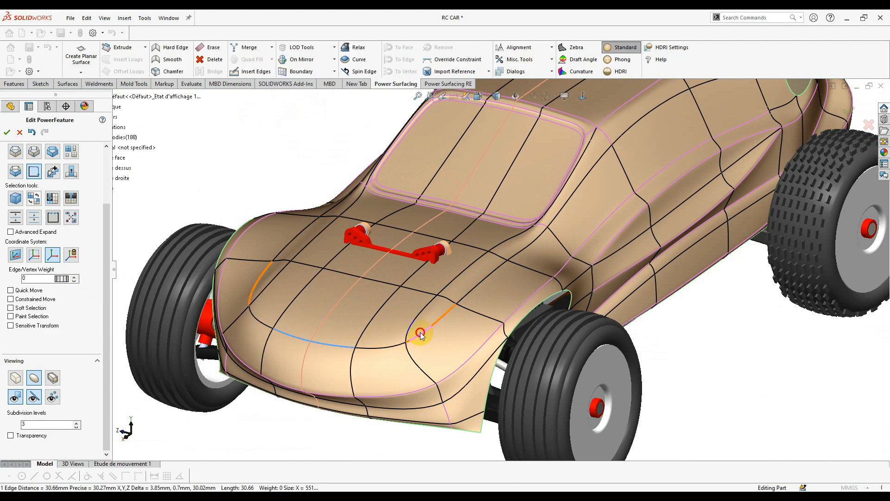
{"action": "left_click", "coordinate": [482, 292]}
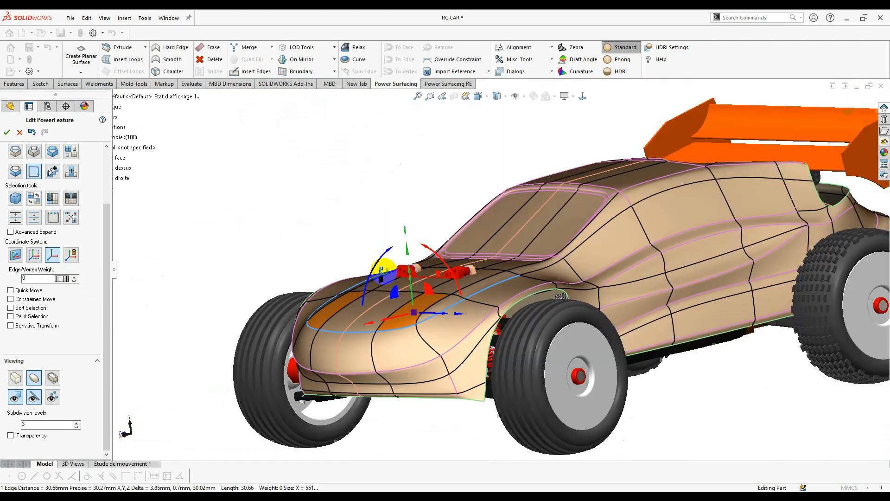
{"action": "scroll", "coordinate": [431, 297], "scroll_direction": "down", "scroll_amount": 5}
{"action": "middle_click_drag", "start_coordinate": [459, 308], "coordinate": [489, 319]}
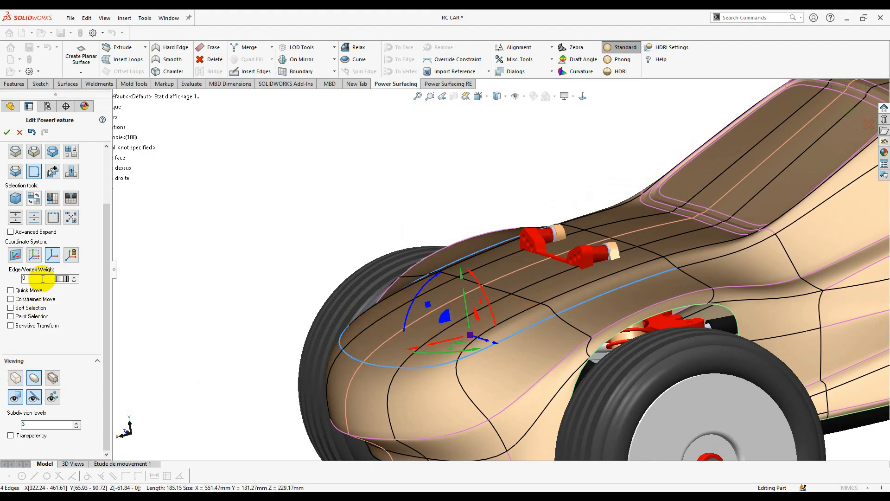
{"action": "left_click", "coordinate": [74, 277]}
- Delete the hood faces above the front suspension to open a hole
{"action": "middle_click_drag", "start_coordinate": [290, 279], "coordinate": [661, 361]}
{"action": "scroll", "coordinate": [499, 280], "scroll_direction": "up", "scroll_amount": 2}
{"action": "scroll", "coordinate": [565, 277], "scroll_direction": "down", "scroll_amount": 4}
{"action": "left_click", "coordinate": [423, 268]}
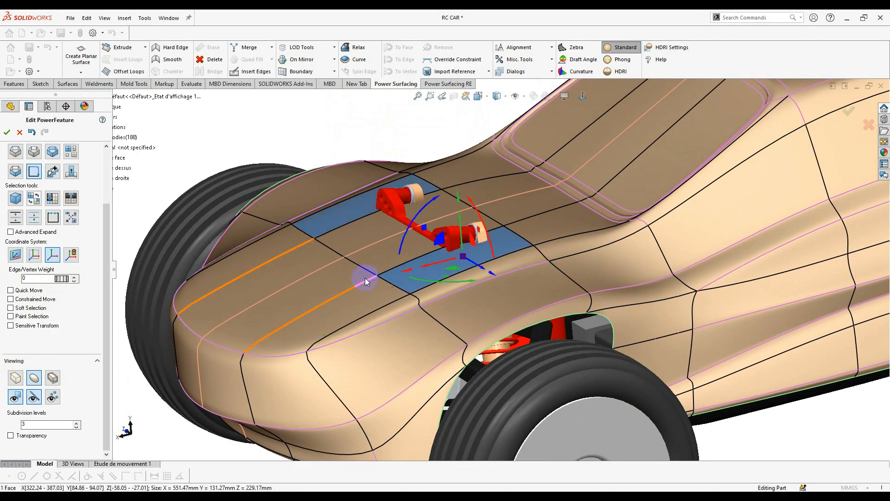
{"action": "middle_click_drag", "start_coordinate": [383, 291], "coordinate": [432, 263]}
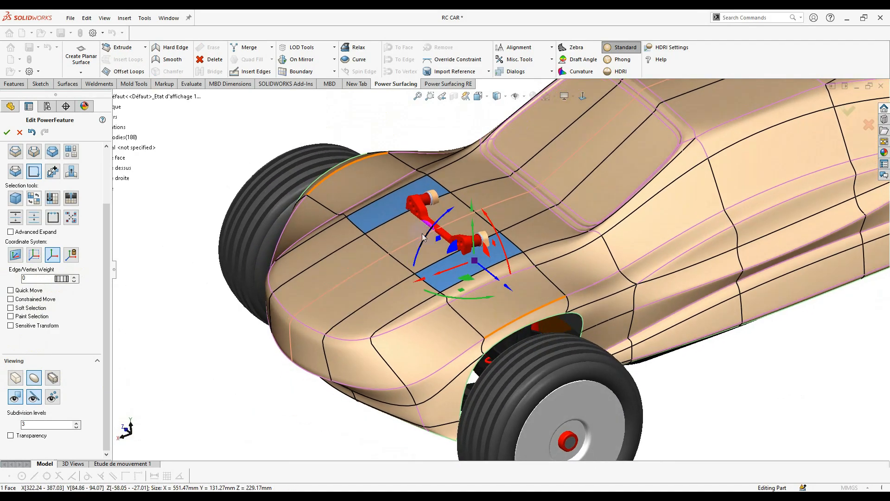
{"action": "right_click", "coordinate": [433, 257]}
{"action": "left_click", "coordinate": [525, 266]}
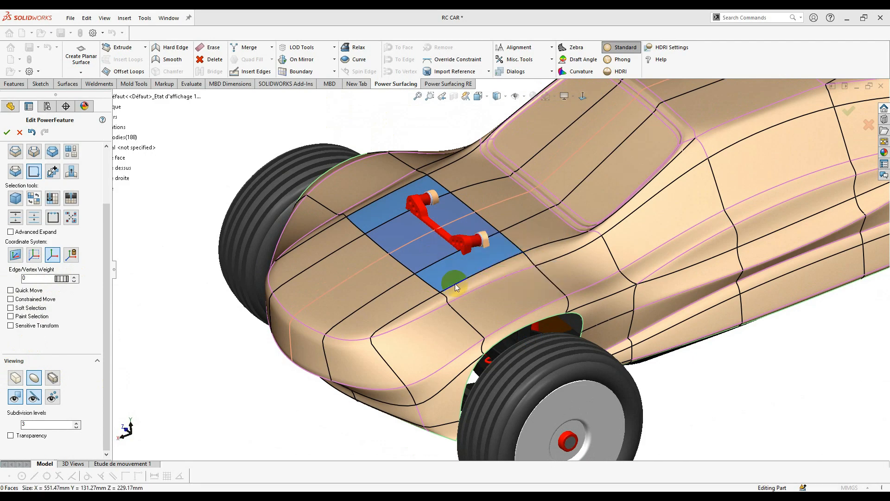
{"action": "middle_click_drag", "start_coordinate": [454, 265], "coordinate": [496, 408]}
- Select the hood opening's full edge loop in edge mode and pull it down slightly
{"action": "left_click", "coordinate": [444, 302]}
{"action": "scroll", "coordinate": [394, 178], "scroll_direction": "down", "scroll_amount": 5}
{"action": "scroll", "coordinate": [456, 315], "scroll_direction": "up", "scroll_amount": 3}
{"action": "middle_click_drag", "start_coordinate": [658, 412], "coordinate": [611, 392]}
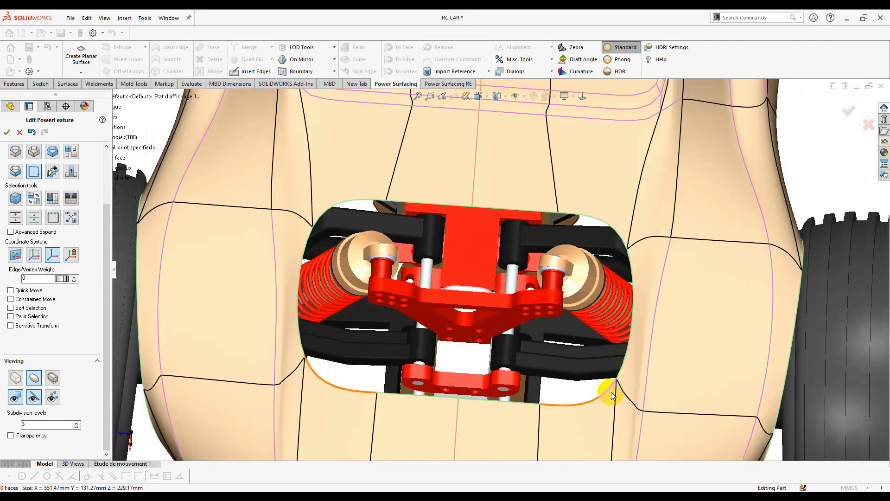
{"action": "middle_click_drag", "start_coordinate": [610, 362], "coordinate": [601, 234]}
{"action": "right_click", "coordinate": [600, 234]}
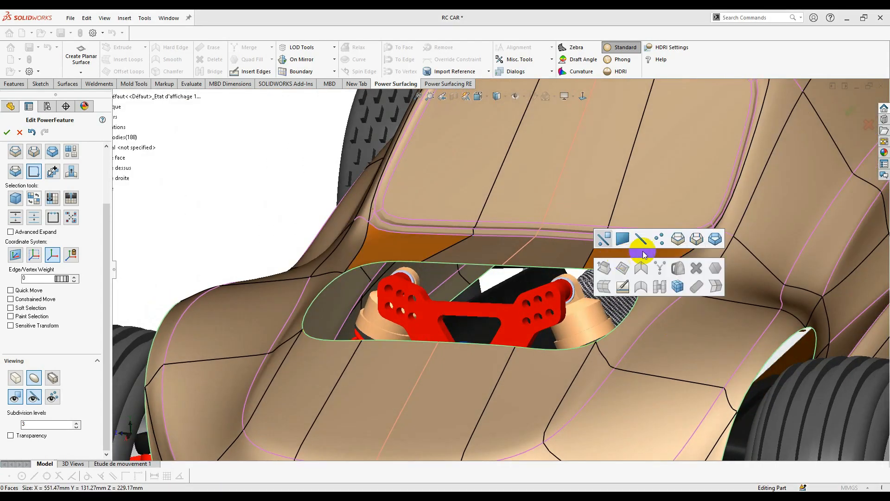
{"action": "left_click", "coordinate": [677, 240]}
{"action": "scroll", "coordinate": [625, 313], "scroll_direction": "down", "scroll_amount": 3}
{"action": "double_click", "coordinate": [627, 304]}
{"action": "scroll", "coordinate": [402, 320], "scroll_direction": "up", "scroll_amount": 5}
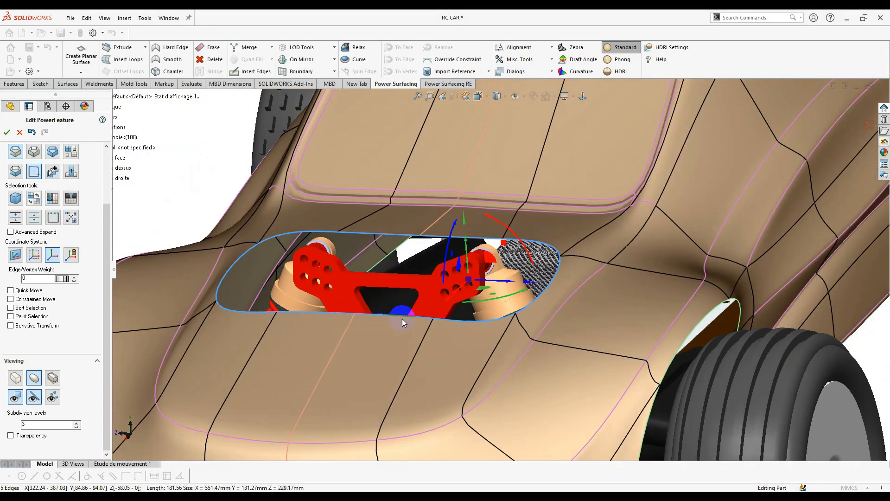
{"action": "middle_click_drag", "start_coordinate": [426, 296], "coordinate": [314, 263]}
{"action": "scroll", "coordinate": [315, 263], "scroll_direction": "down", "scroll_amount": 3}
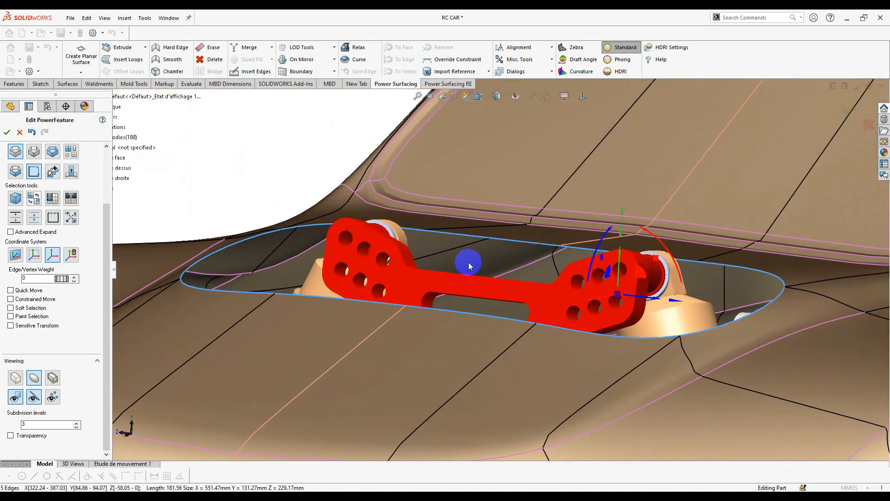
{"action": "middle_click_drag", "start_coordinate": [549, 289], "coordinate": [592, 277]}
{"action": "scroll", "coordinate": [591, 278], "scroll_direction": "down", "scroll_amount": 2}
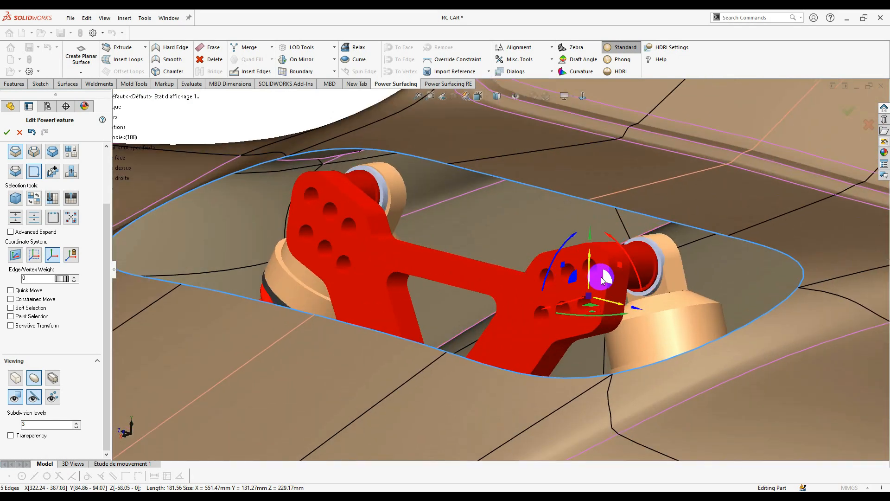
{"action": "mouse_move", "coordinate": [587, 271]}
{"action": "left_mouse_down"}
{"action": "mouse_move", "coordinate": [590, 264]}
{"action": "mouse_move", "coordinate": [586, 283]}
{"action": "left_mouse_up"}
- Reselect the hood opening's edge loop and lower it a little further
{"action": "scroll", "coordinate": [586, 282], "scroll_direction": "up", "scroll_amount": 3}
{"action": "middle_click_drag", "start_coordinate": [586, 283], "coordinate": [626, 330]}
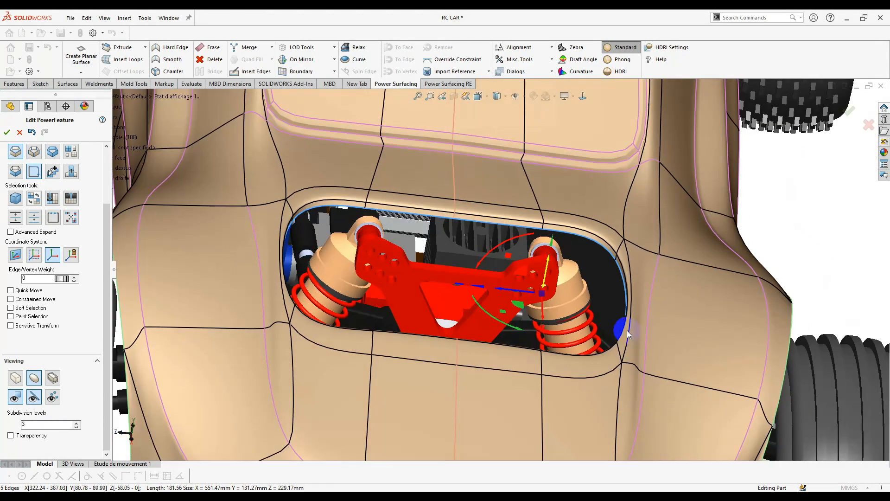
{"action": "scroll", "coordinate": [626, 331], "scroll_direction": "up", "scroll_amount": 2}
{"action": "left_click", "coordinate": [741, 273]}
{"action": "middle_click_drag", "start_coordinate": [741, 273], "coordinate": [719, 358]}
{"action": "scroll", "coordinate": [560, 254], "scroll_direction": "down", "scroll_amount": 3}
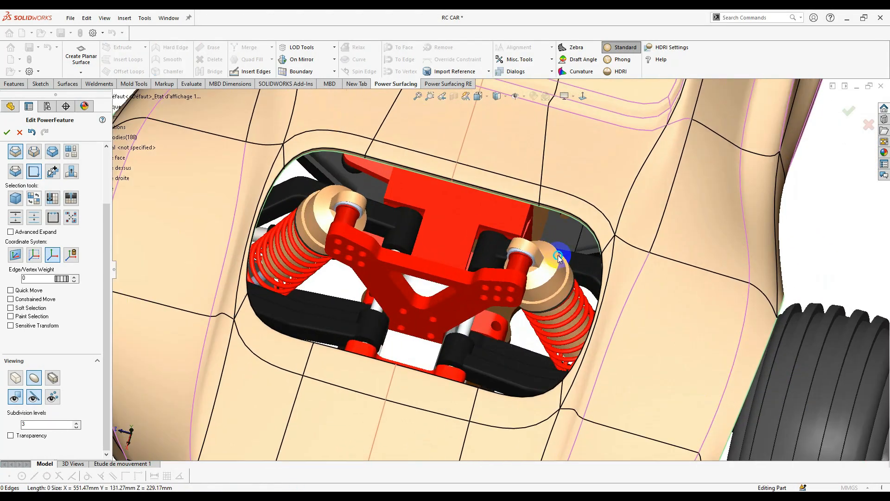
{"action": "right_click", "coordinate": [645, 251]}
{"action": "double_click", "coordinate": [609, 253]}
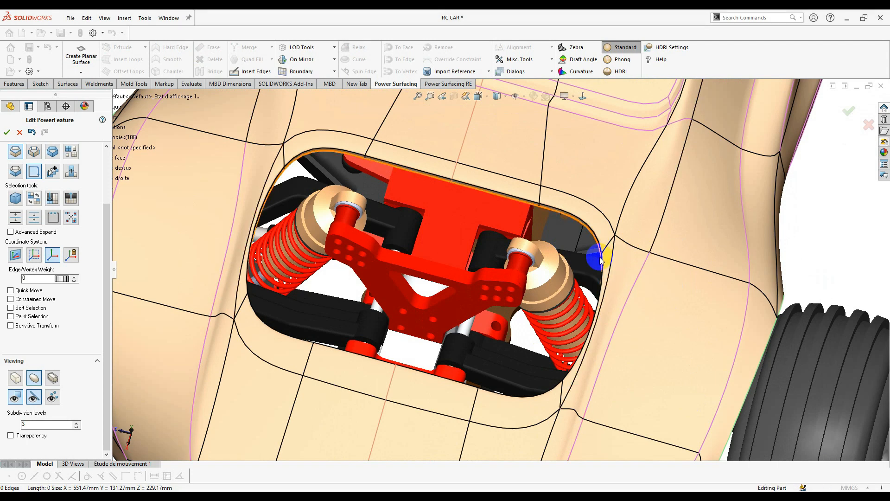
{"action": "double_click", "coordinate": [601, 263]}
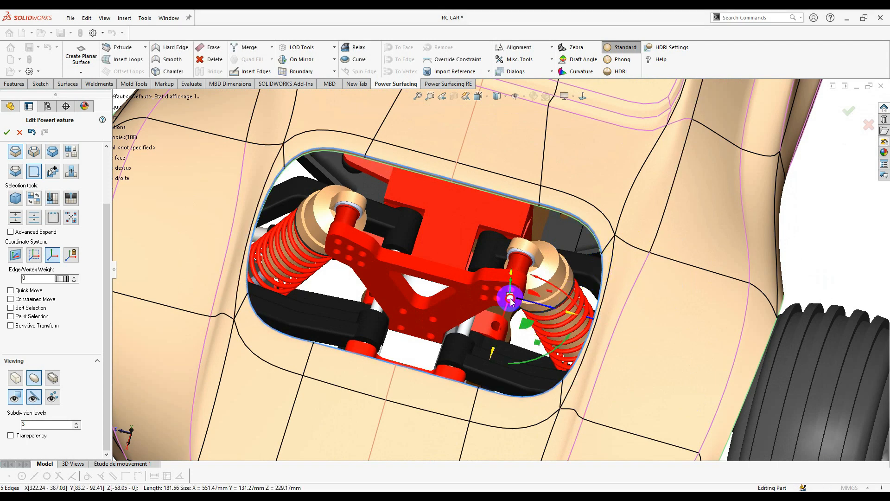
{"action": "middle_click_drag", "start_coordinate": [510, 298], "coordinate": [558, 232]}
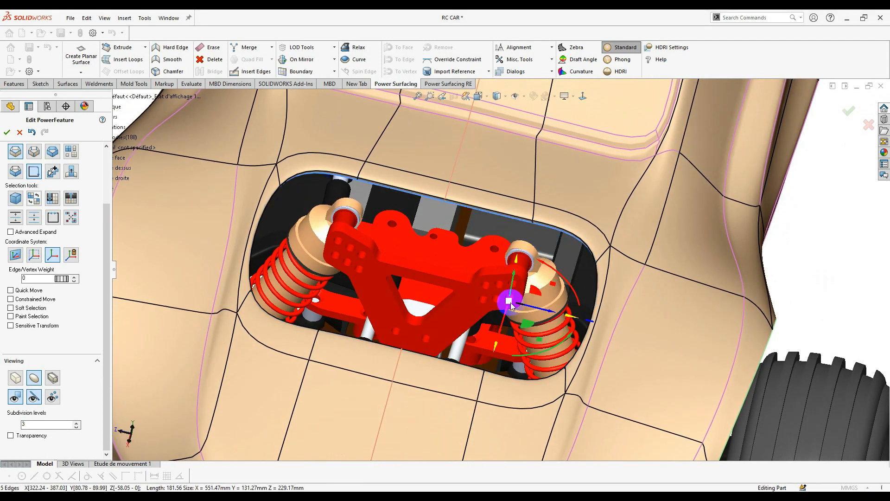
{"action": "left_click_drag", "start_coordinate": [510, 304], "coordinate": [505, 316]}
- Deselect the loop and orbit out to view the whole car from the rear
{"action": "scroll", "coordinate": [505, 317], "scroll_direction": "up", "scroll_amount": 4}
{"action": "middle_click_drag", "start_coordinate": [510, 320], "coordinate": [708, 340]}
{"action": "left_click", "coordinate": [708, 339]}
{"action": "right_click", "coordinate": [690, 295]}
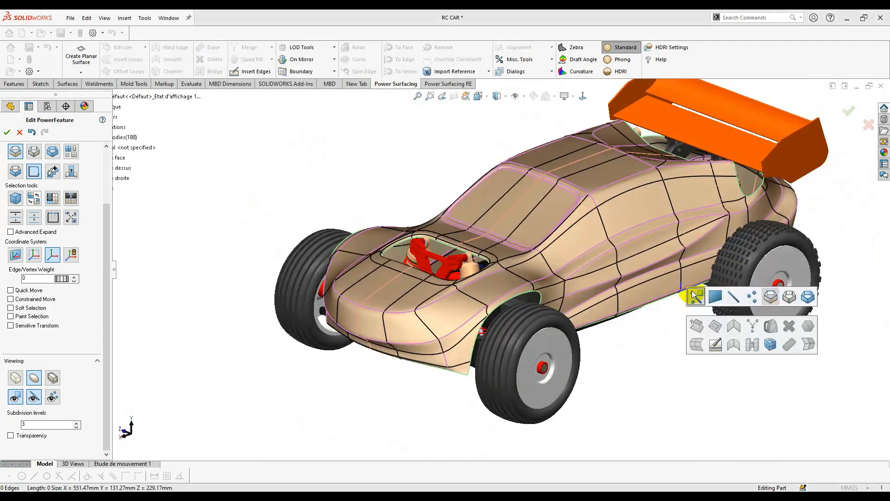
{"action": "middle_click_drag", "start_coordinate": [694, 295], "coordinate": [612, 107]}
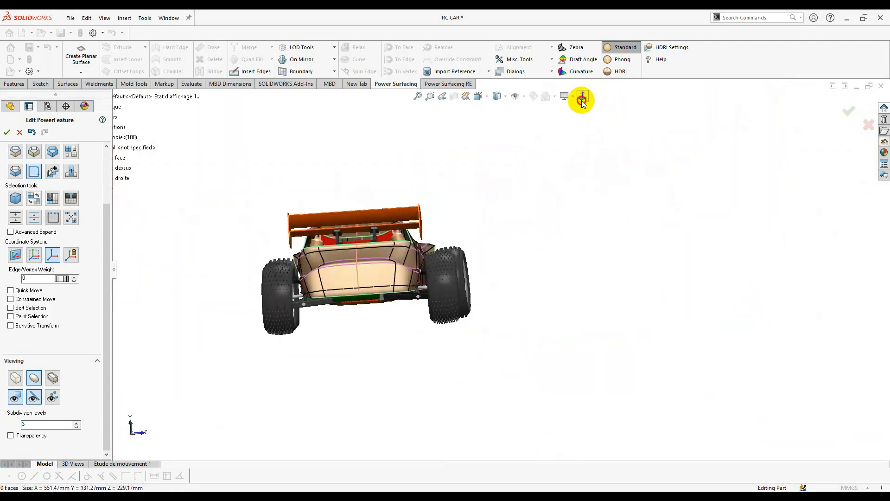
- Select the rear crease edges along the body's top and raise their edge weight
{"action": "scroll", "coordinate": [352, 251], "scroll_direction": "down", "scroll_amount": 10}
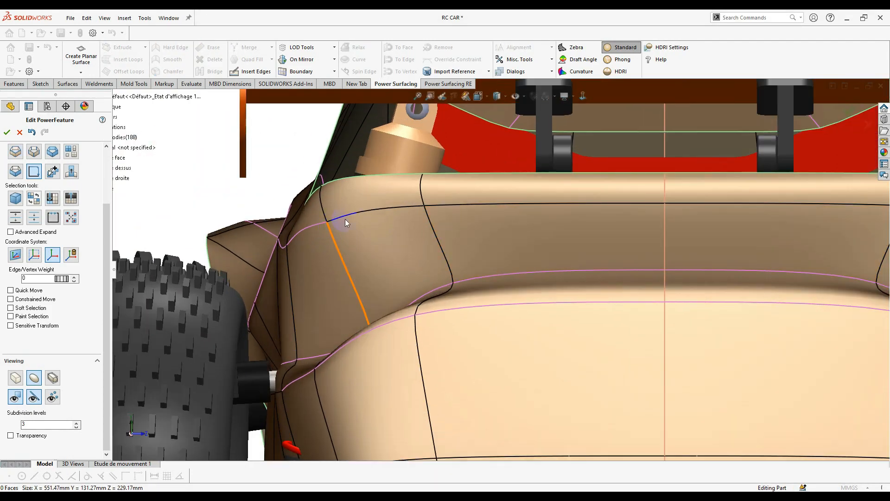
{"action": "left_click", "coordinate": [466, 207], "text": "ctrl"}
{"action": "scroll", "coordinate": [310, 237], "scroll_direction": "down", "scroll_amount": 4}
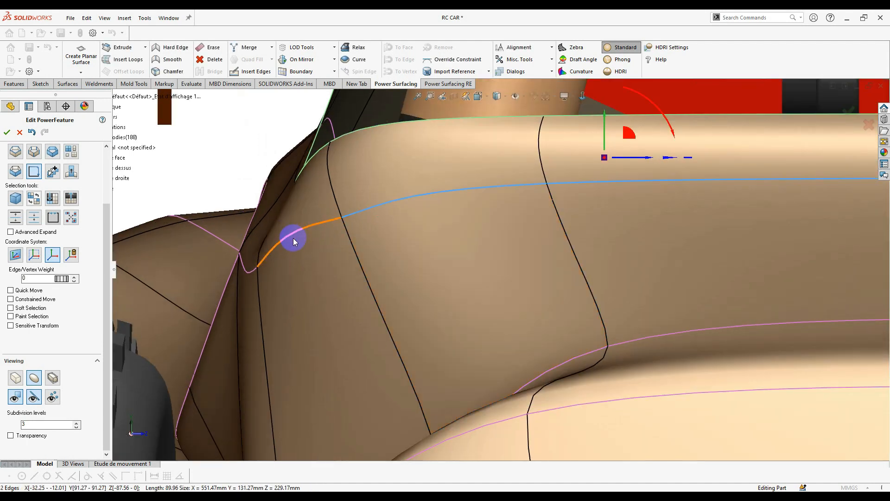
{"action": "left_click", "coordinate": [292, 239]}
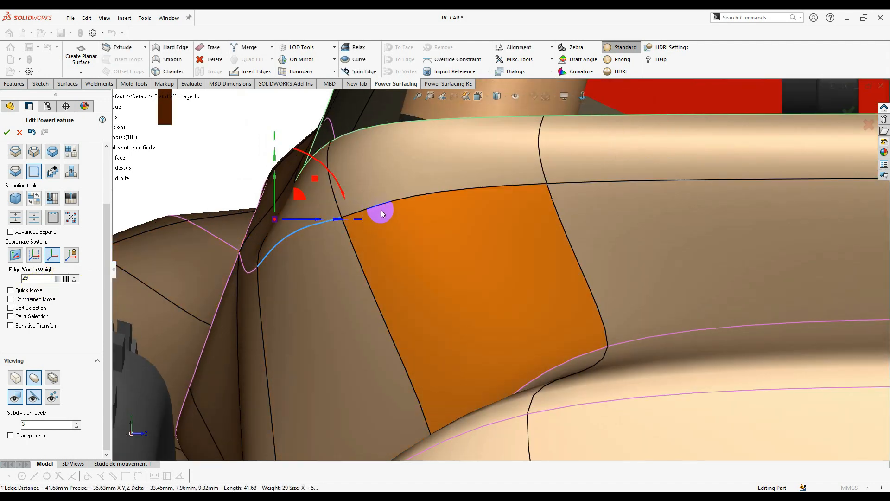
{"action": "left_click", "coordinate": [428, 203]}
{"action": "left_click", "coordinate": [592, 182], "text": "ctrl"}
{"action": "scroll", "coordinate": [445, 232], "scroll_direction": "up", "scroll_amount": 1}
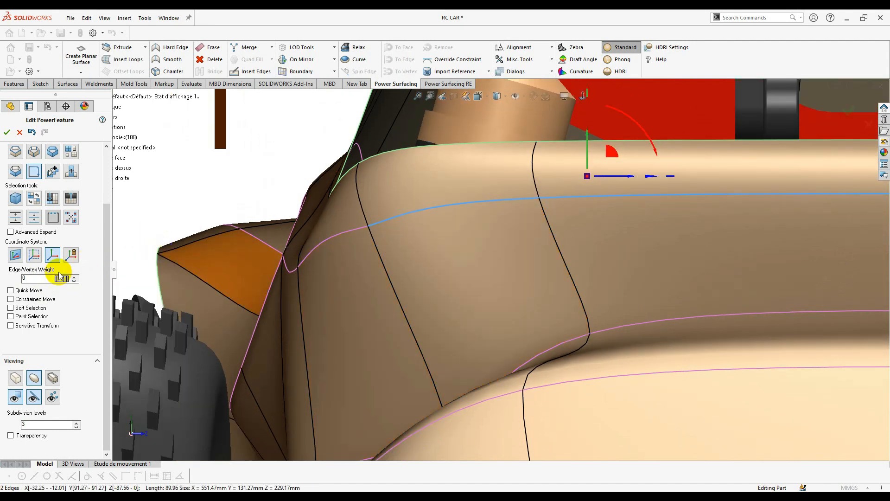
{"action": "left_click_drag", "start_coordinate": [177, 285], "coordinate": [269, 285]}
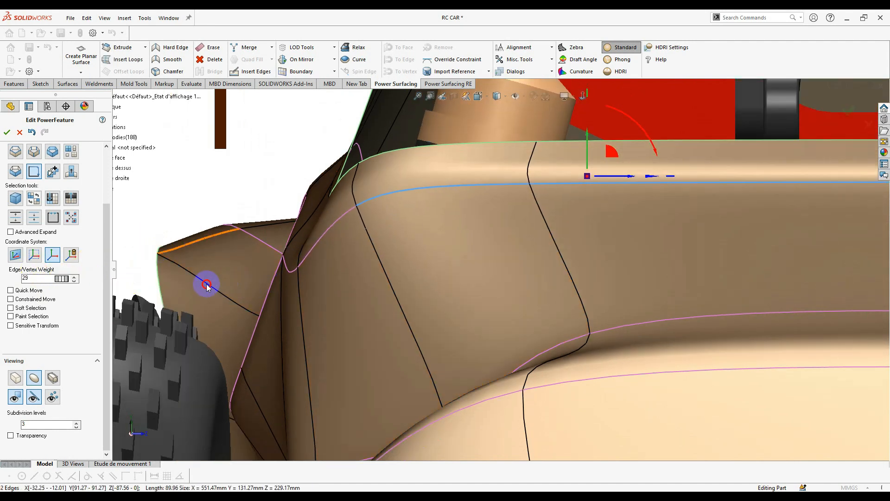
{"action": "scroll", "coordinate": [289, 263], "scroll_direction": "up", "scroll_amount": 4}
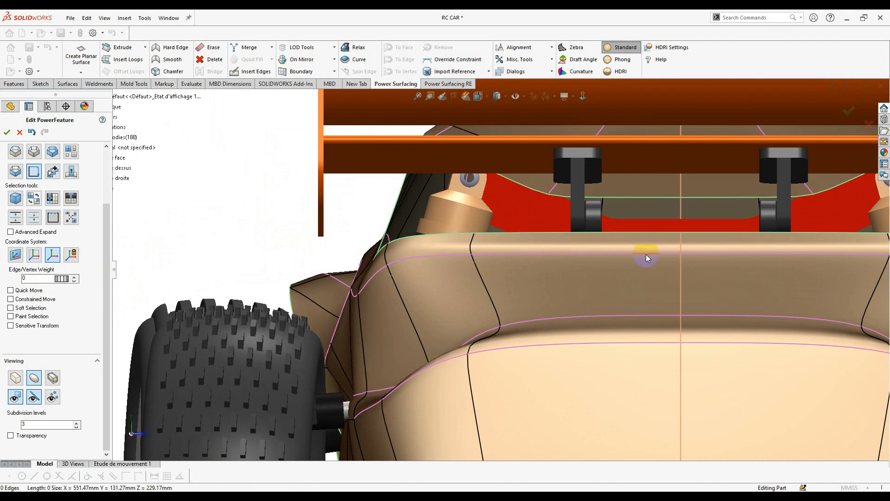
- Select two faces on the body's top edge and pull the rear lip outward
{"action": "left_click", "coordinate": [445, 245]}
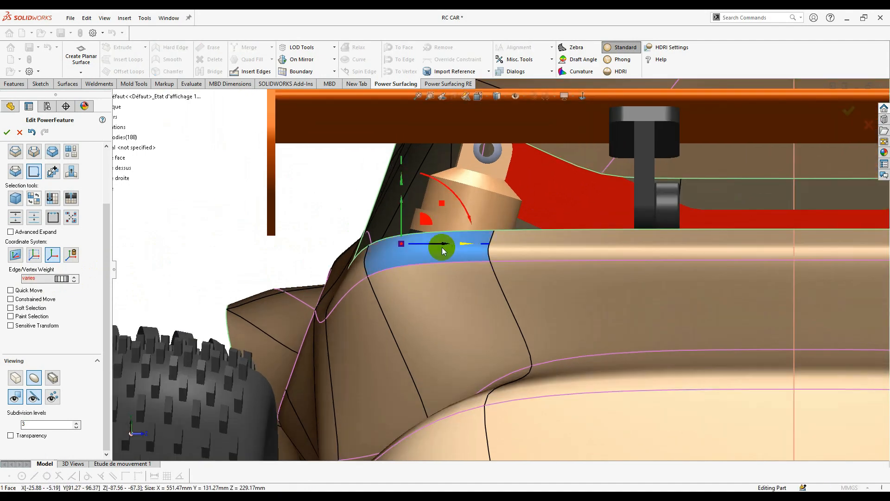
{"action": "scroll", "coordinate": [464, 246], "scroll_direction": "up", "scroll_amount": 4}
{"action": "middle_click_drag", "start_coordinate": [512, 264], "coordinate": [582, 99]}
{"action": "left_click", "coordinate": [582, 99]}
{"action": "scroll", "coordinate": [395, 248], "scroll_direction": "down", "scroll_amount": 4}
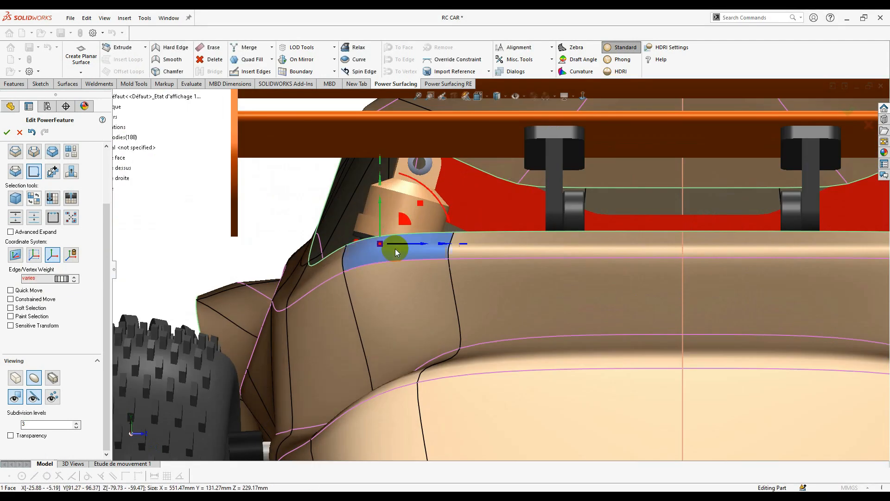
{"action": "scroll", "coordinate": [399, 248], "scroll_direction": "up", "scroll_amount": 5}
{"action": "left_click", "coordinate": [463, 248], "text": "shift"}
{"action": "middle_click_drag", "start_coordinate": [464, 259], "coordinate": [525, 262]}
{"action": "left_click_drag", "start_coordinate": [525, 262], "coordinate": [616, 266]}
{"action": "middle_click_drag", "start_coordinate": [616, 297], "coordinate": [498, 333]}
{"action": "scroll", "coordinate": [471, 304], "scroll_direction": "up", "scroll_amount": 5}
{"action": "scroll", "coordinate": [513, 298], "scroll_direction": "down", "scroll_amount": 8}
- Move a rear lip edge outward and select further lip edges around the rear
{"action": "left_click", "coordinate": [427, 258]}
{"action": "left_click", "coordinate": [258, 304]}
{"action": "scroll", "coordinate": [441, 296], "scroll_direction": "down", "scroll_amount": 1}
{"action": "left_click", "coordinate": [565, 348]}
{"action": "scroll", "coordinate": [565, 350], "scroll_direction": "up", "scroll_amount": 5}
{"action": "middle_click_drag", "start_coordinate": [565, 350], "coordinate": [526, 333]}
{"action": "scroll", "coordinate": [520, 237], "scroll_direction": "down", "scroll_amount": 7}
{"action": "middle_click_drag", "start_coordinate": [519, 236], "coordinate": [546, 185]}
{"action": "left_click_drag", "start_coordinate": [546, 164], "coordinate": [557, 165]}
{"action": "middle_click_drag", "start_coordinate": [556, 186], "coordinate": [576, 193]}
{"action": "left_click", "coordinate": [492, 191]}
{"action": "left_click", "coordinate": [388, 194], "text": "shift"}
{"action": "scroll", "coordinate": [388, 195], "scroll_direction": "down", "scroll_amount": 4}
{"action": "right_click", "coordinate": [576, 193]}
- Select the rear opening's edge loop and pull it into a tighter shape
{"action": "left_click", "coordinate": [635, 179]}
{"action": "right_click", "coordinate": [727, 172]}
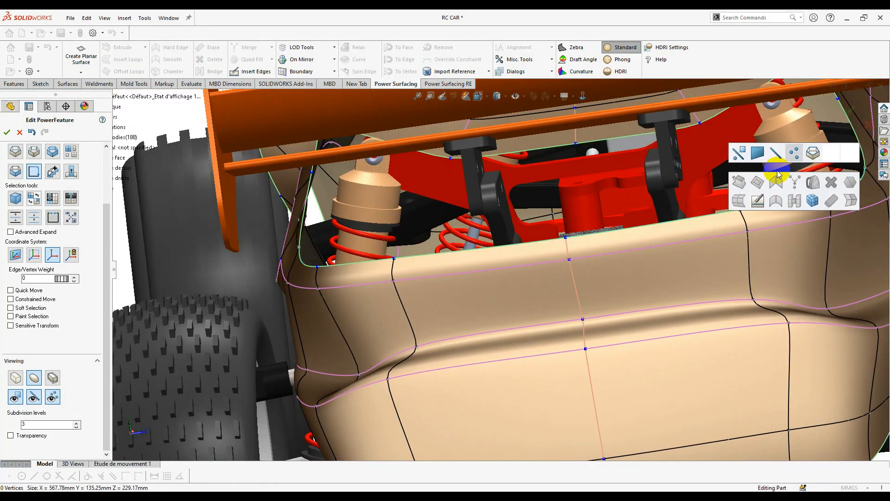
{"action": "left_click", "coordinate": [797, 152]}
{"action": "double_click", "coordinate": [535, 240]}
{"action": "middle_click_drag", "start_coordinate": [556, 227], "coordinate": [459, 225]}
{"action": "scroll", "coordinate": [459, 225], "scroll_direction": "down", "scroll_amount": 4}
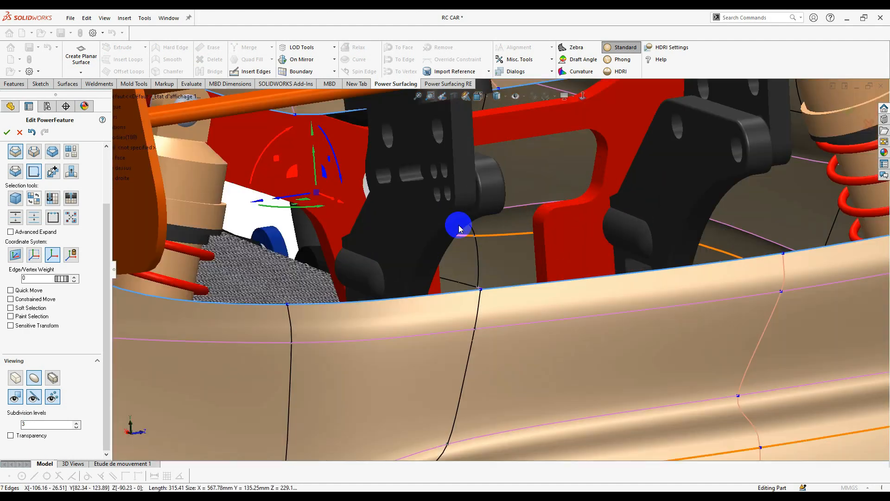
{"action": "scroll", "coordinate": [459, 225], "scroll_direction": "up", "scroll_amount": 2}
{"action": "left_click_drag", "start_coordinate": [354, 213], "coordinate": [350, 233]}
{"action": "scroll", "coordinate": [478, 276], "scroll_direction": "up", "scroll_amount": 1}
{"action": "middle_click_drag", "start_coordinate": [479, 276], "coordinate": [513, 327]}
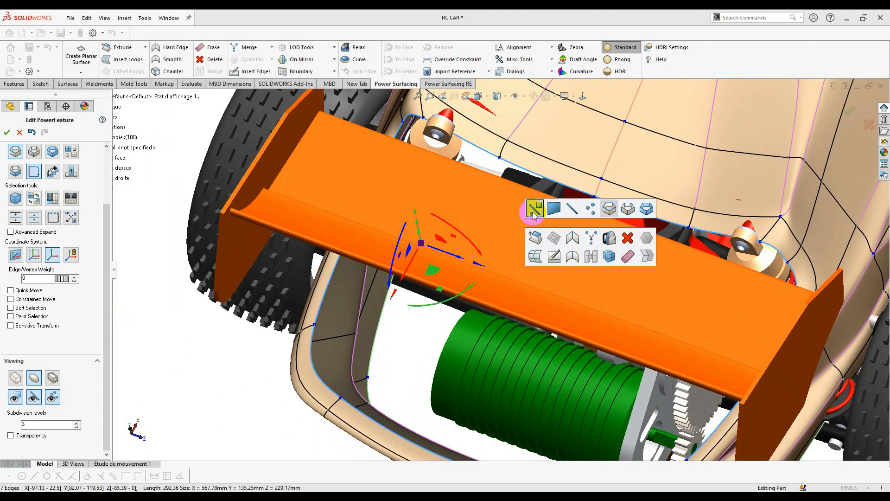
- Merge the corner vertices beside the wing mount and collapse the short corner edge
{"action": "left_click", "coordinate": [692, 211]}
{"action": "left_click", "coordinate": [666, 222]}
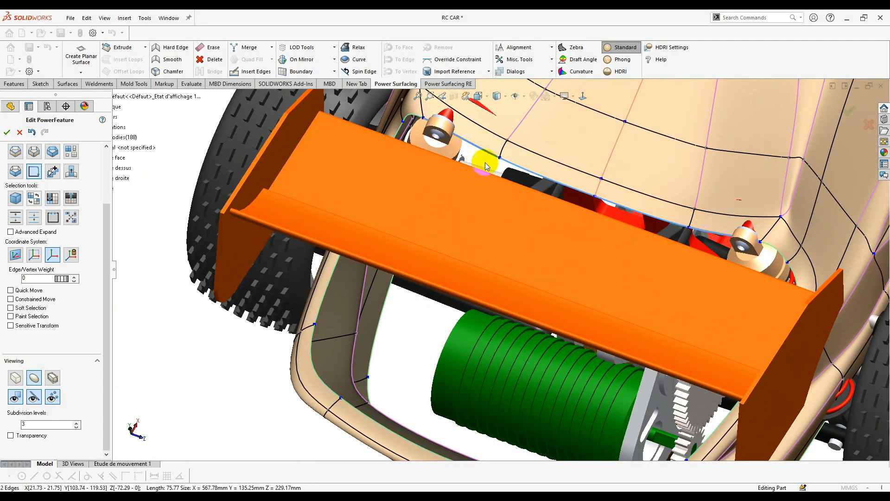
{"action": "middle_click_drag", "start_coordinate": [486, 166], "coordinate": [632, 280]}
{"action": "scroll", "coordinate": [559, 259], "scroll_direction": "down", "scroll_amount": 2}
{"action": "middle_click_drag", "start_coordinate": [559, 260], "coordinate": [552, 285]}
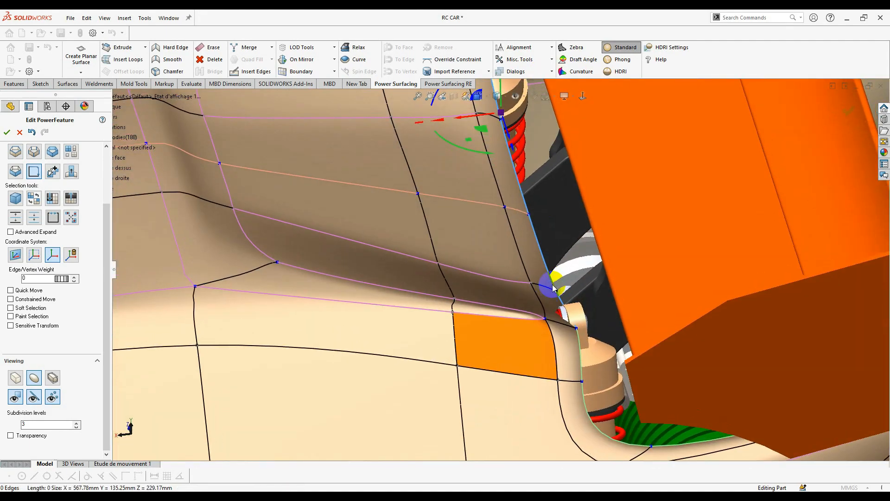
{"action": "right_click", "coordinate": [570, 310]}
{"action": "left_click", "coordinate": [583, 281]}
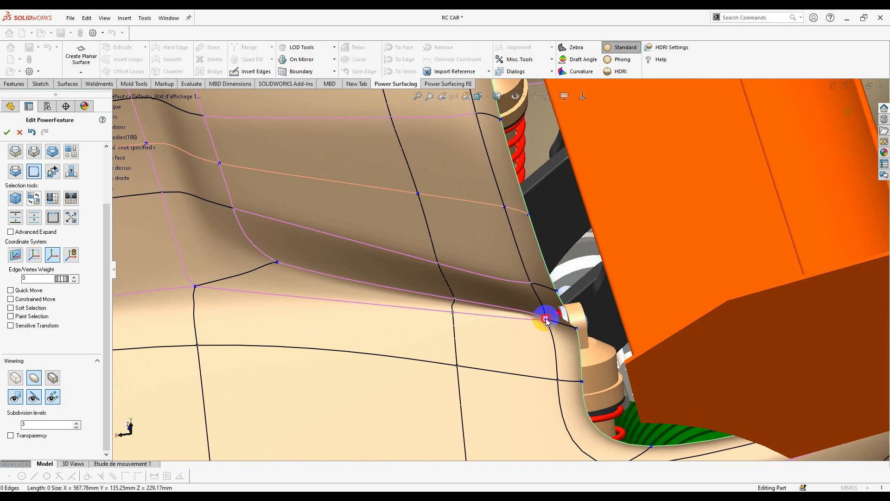
{"action": "right_click", "coordinate": [577, 329]}
{"action": "left_click", "coordinate": [530, 282]}
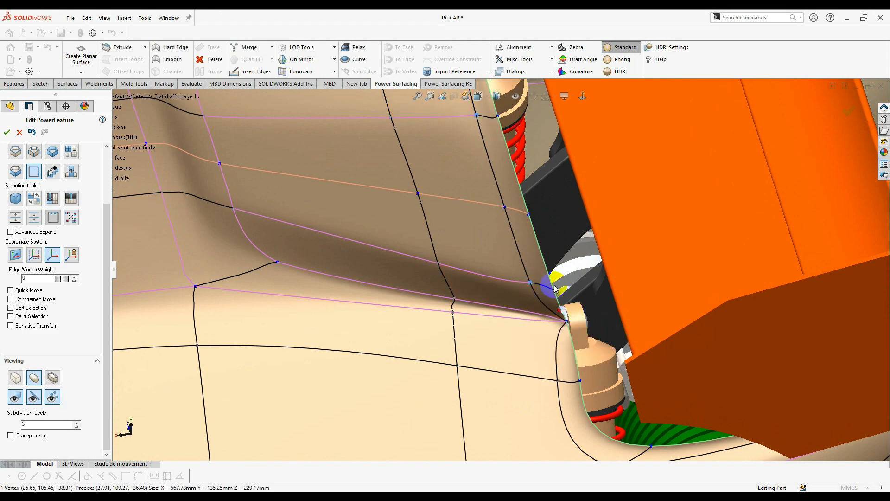
{"action": "right_click", "coordinate": [617, 306]}
{"action": "left_click", "coordinate": [689, 313]}
{"action": "right_click", "coordinate": [513, 212]}
{"action": "left_click", "coordinate": [579, 224]}
{"action": "scroll", "coordinate": [556, 278], "scroll_direction": "up", "scroll_amount": 3}
{"action": "middle_click_drag", "start_coordinate": [556, 315], "coordinate": [417, 320]}
- Lower the selected rear body vertex about 8 mm
{"action": "left_click", "coordinate": [469, 149]}
{"action": "left_click", "coordinate": [465, 194], "text": "ctrl"}
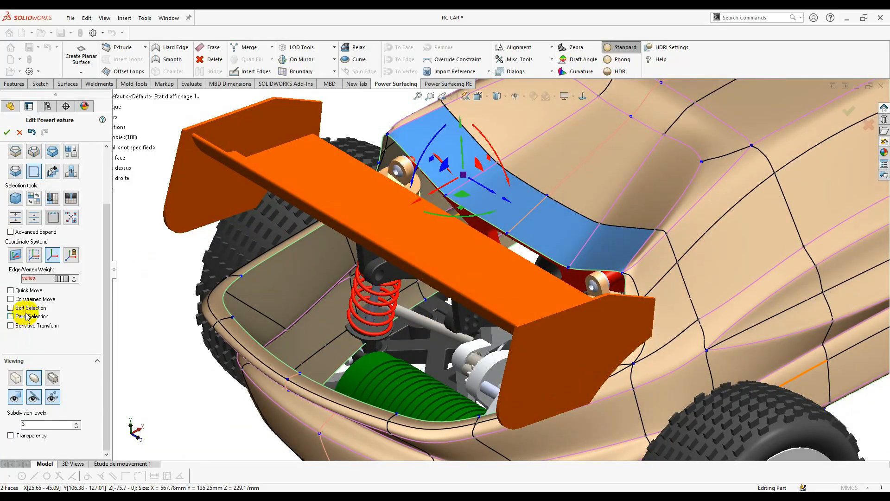
{"action": "middle_click_drag", "start_coordinate": [611, 256], "coordinate": [533, 218]}
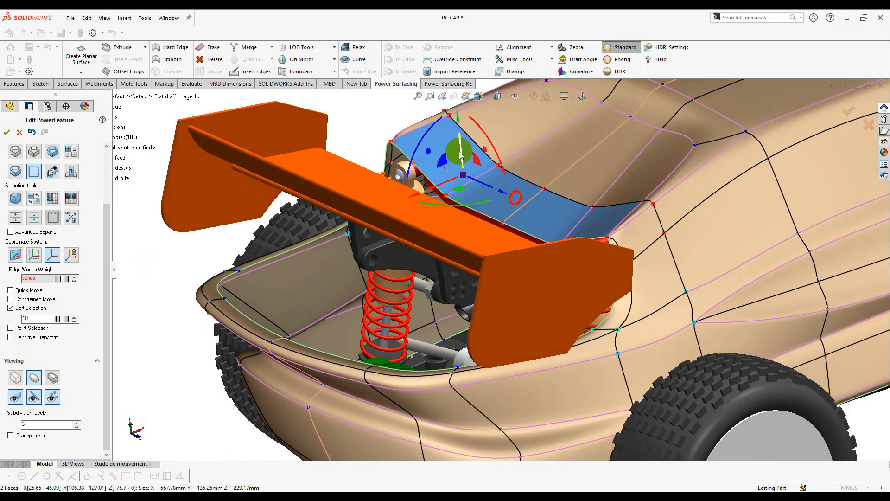
{"action": "middle_click_drag", "start_coordinate": [461, 154], "coordinate": [739, 149]}
{"action": "middle_click_drag", "start_coordinate": [538, 193], "coordinate": [487, 172]}
{"action": "scroll", "coordinate": [459, 208], "scroll_direction": "down", "scroll_amount": 6}
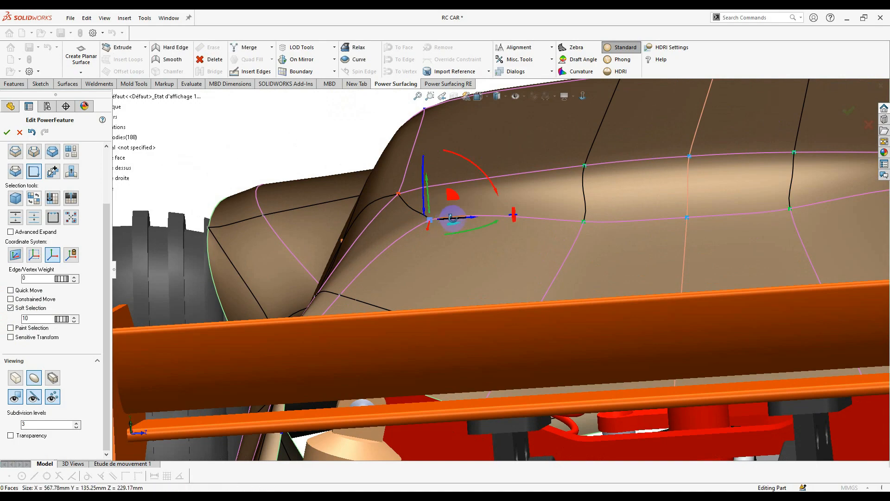
{"action": "middle_click_drag", "start_coordinate": [452, 218], "coordinate": [75, 345]}
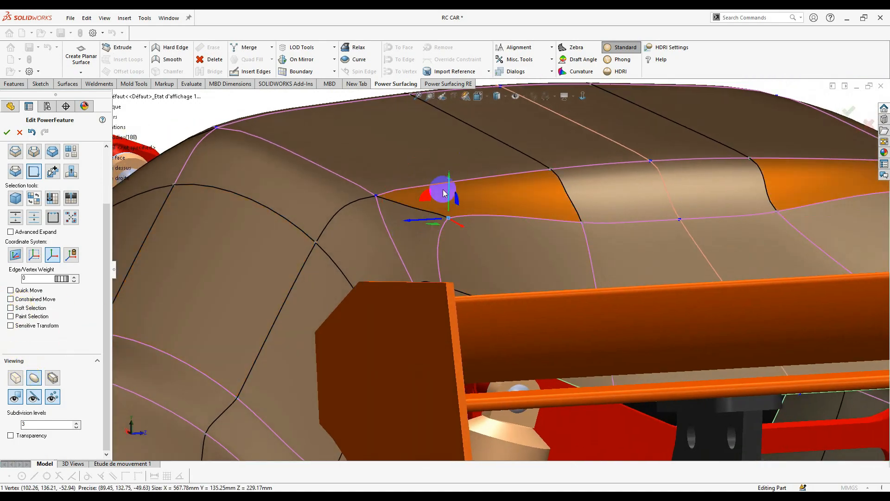
{"action": "left_click_drag", "start_coordinate": [451, 183], "coordinate": [427, 225]}
{"action": "mouse_move", "coordinate": [427, 224]}
{"action": "middle_mouse_down"}
{"action": "mouse_move", "coordinate": [683, 278]}
{"action": "mouse_move", "coordinate": [591, 349]}
{"action": "mouse_move", "coordinate": [689, 313]}
{"action": "mouse_move", "coordinate": [602, 236]}
{"action": "middle_mouse_up"}
- Turn on curvature shading and nudge the lower rear edges and a rear vertex
{"action": "scroll", "coordinate": [602, 236], "scroll_direction": "down", "scroll_amount": 2}
{"action": "left_click", "coordinate": [581, 71]}
{"action": "left_click", "coordinate": [507, 281]}
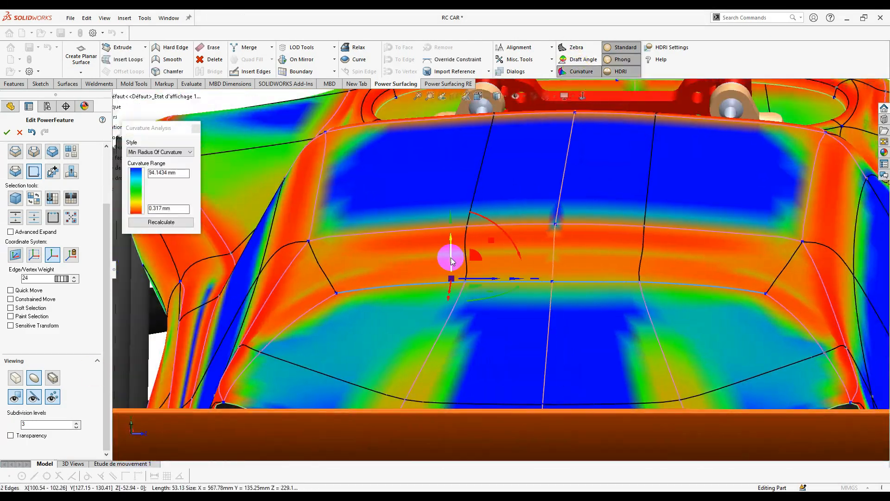
{"action": "left_click_drag", "start_coordinate": [451, 261], "coordinate": [451, 266]}
{"action": "middle_click_drag", "start_coordinate": [451, 267], "coordinate": [576, 315]}
{"action": "left_click", "coordinate": [248, 401]}
{"action": "left_click_drag", "start_coordinate": [246, 390], "coordinate": [246, 394]}
{"action": "scroll", "coordinate": [371, 325], "scroll_direction": "up", "scroll_amount": 2}
{"action": "middle_click_drag", "start_coordinate": [370, 325], "coordinate": [415, 255]}
{"action": "scroll", "coordinate": [416, 255], "scroll_direction": "up", "scroll_amount": 6}
{"action": "scroll", "coordinate": [464, 278], "scroll_direction": "down", "scroll_amount": 8}
- Erase the edge at the rear body corner
{"action": "left_click", "coordinate": [496, 293]}
{"action": "middle_click_drag", "start_coordinate": [503, 305], "coordinate": [518, 251]}
{"action": "scroll", "coordinate": [518, 251], "scroll_direction": "down", "scroll_amount": 2}
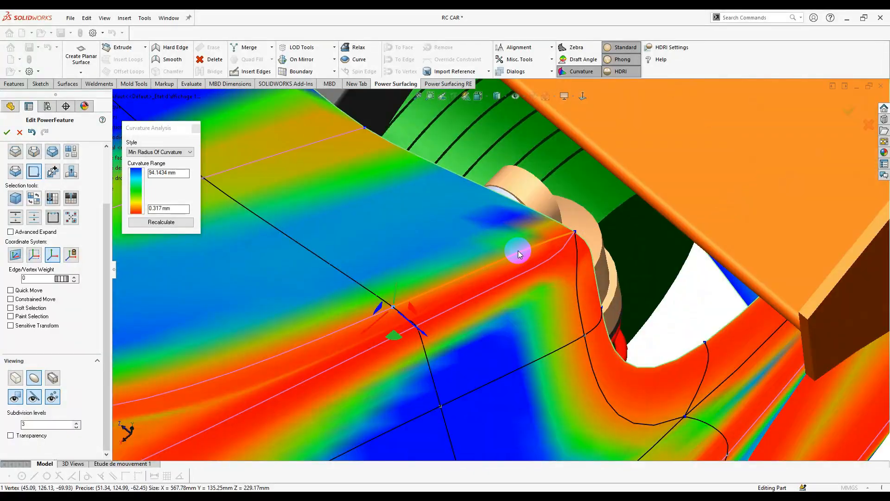
{"action": "left_click", "coordinate": [518, 250]}
{"action": "scroll", "coordinate": [518, 251], "scroll_direction": "up", "scroll_amount": 3}
{"action": "key", "text": "s"}
{"action": "left_click", "coordinate": [722, 342]}
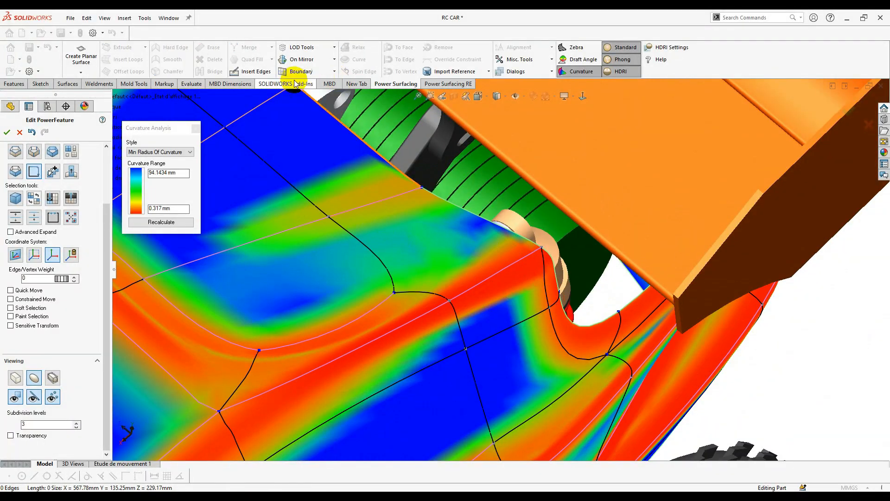
- Insert a new edge splitting the rear corner face up to the top edge
{"action": "left_click", "coordinate": [250, 71]}
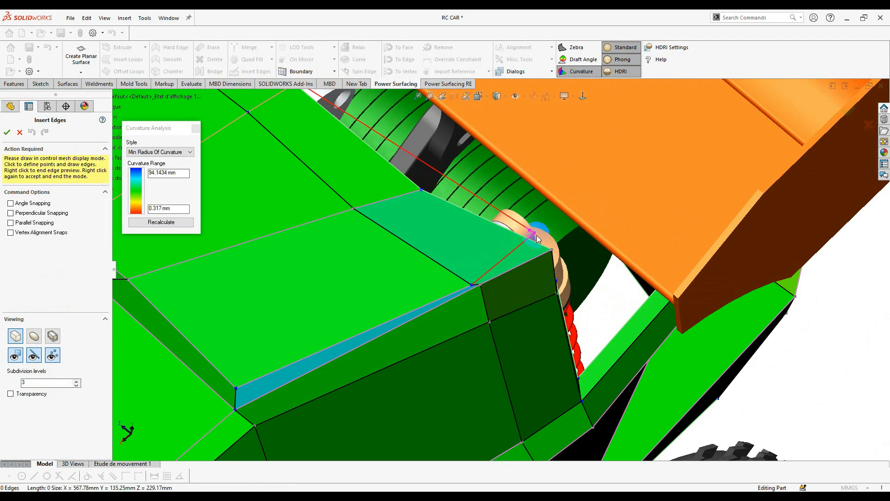
{"action": "scroll", "coordinate": [536, 236], "scroll_direction": "down", "scroll_amount": 3}
{"action": "left_click", "coordinate": [538, 261]}
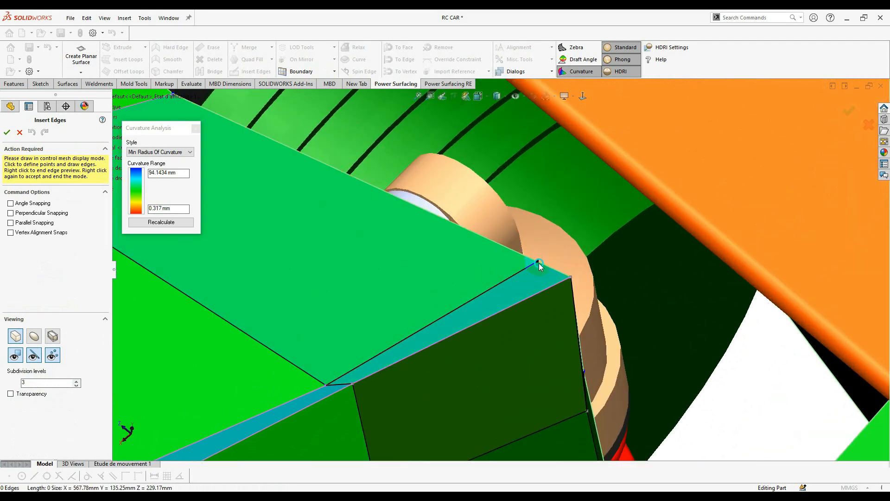
{"action": "right_click", "coordinate": [539, 263]}
{"action": "right_click", "coordinate": [505, 268]}
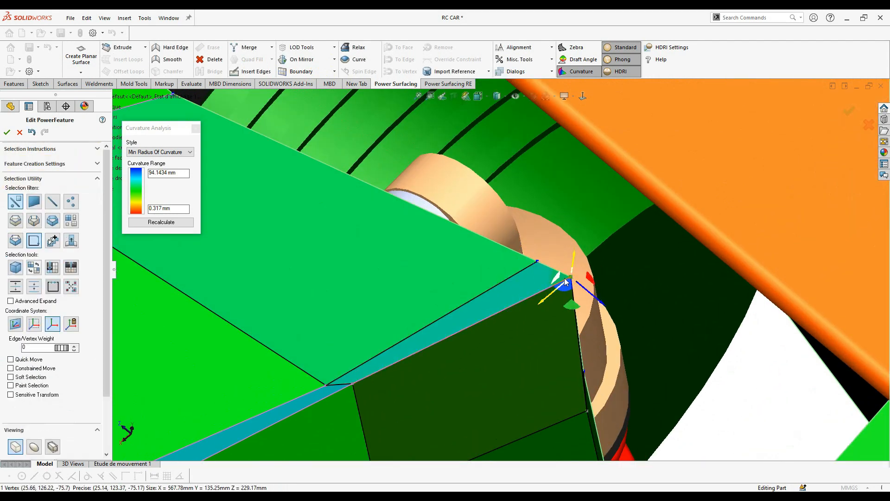
- Select the strip edge beside the wing panel and switch the manipulator's coordinate system
{"action": "middle_click_drag", "start_coordinate": [565, 281], "coordinate": [355, 371]}
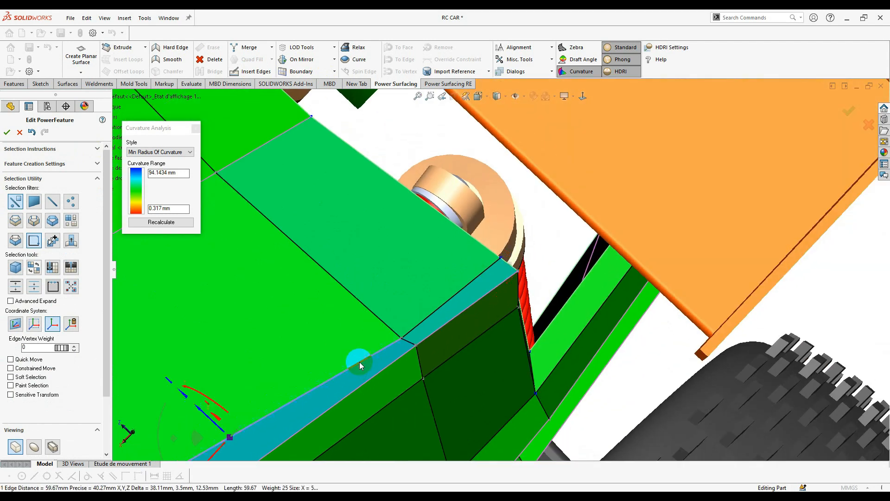
{"action": "left_click", "coordinate": [417, 317]}
{"action": "left_click", "coordinate": [71, 327]}
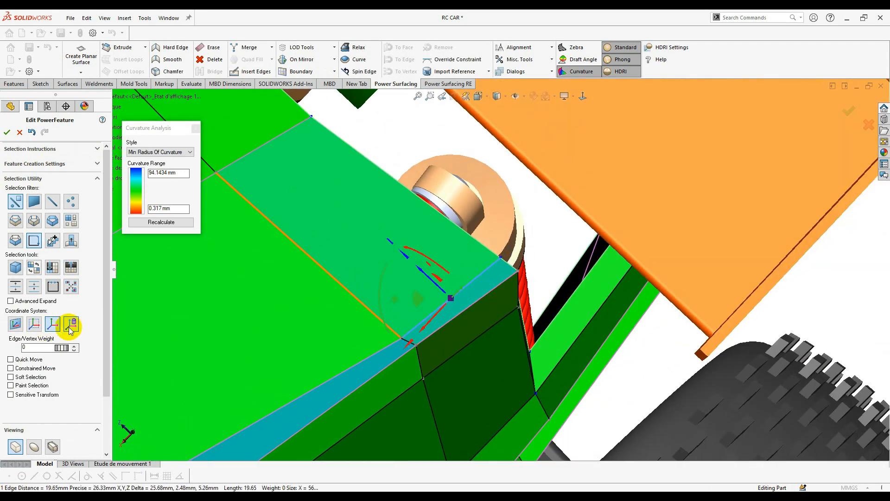
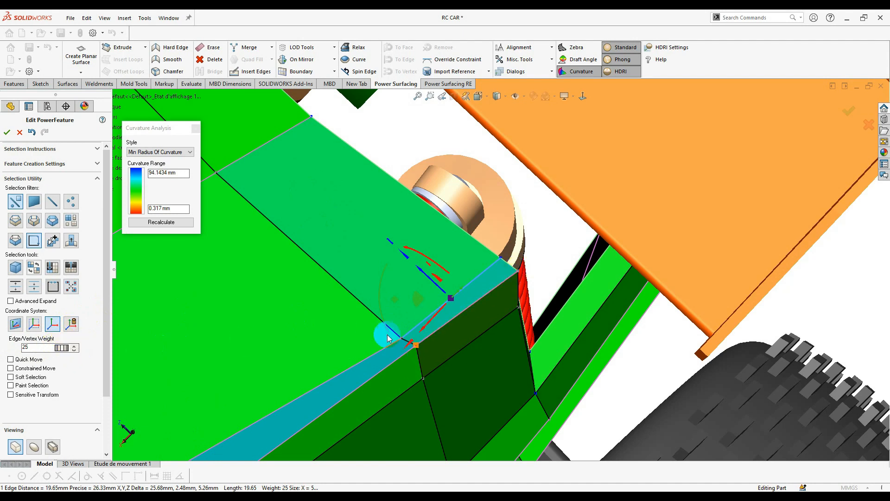
- Slide the corner vertex about 4.63 mm along its edge
{"action": "left_click", "coordinate": [402, 339]}
{"action": "mouse_move", "coordinate": [385, 331]}
{"action": "left_mouse_down"}
{"action": "mouse_move", "coordinate": [352, 303]}
{"action": "mouse_move", "coordinate": [369, 326]}
{"action": "left_mouse_up"}
{"action": "scroll", "coordinate": [436, 353], "scroll_direction": "up", "scroll_amount": 6}
- Turn to the car's inner side and select an edge there
{"action": "middle_click_drag", "start_coordinate": [465, 391], "coordinate": [600, 210]}
{"action": "left_click", "coordinate": [554, 200]}
{"action": "scroll", "coordinate": [505, 208], "scroll_direction": "down", "scroll_amount": 5}
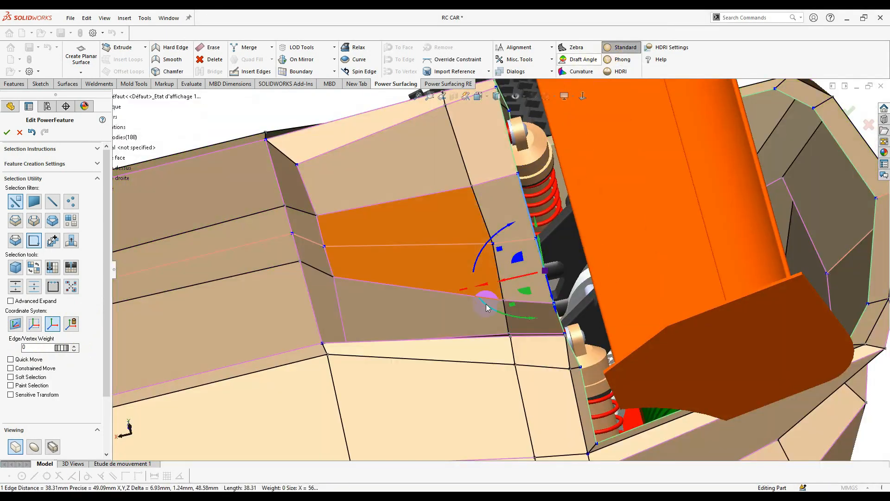
{"action": "middle_click_drag", "start_coordinate": [486, 304], "coordinate": [482, 366]}
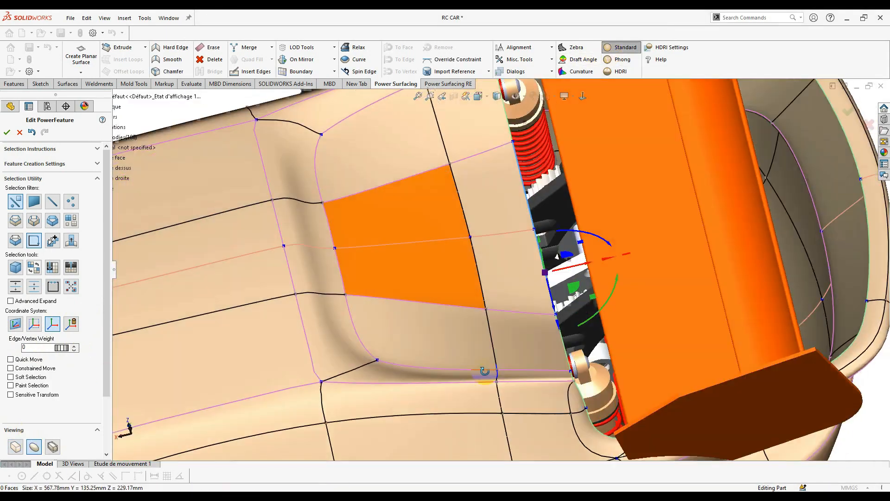
- Select the rear side-vent outline edges, the upper-left and lower segments
{"action": "scroll", "coordinate": [463, 343], "scroll_direction": "up", "scroll_amount": 4}
{"action": "scroll", "coordinate": [417, 339], "scroll_direction": "down", "scroll_amount": 5}
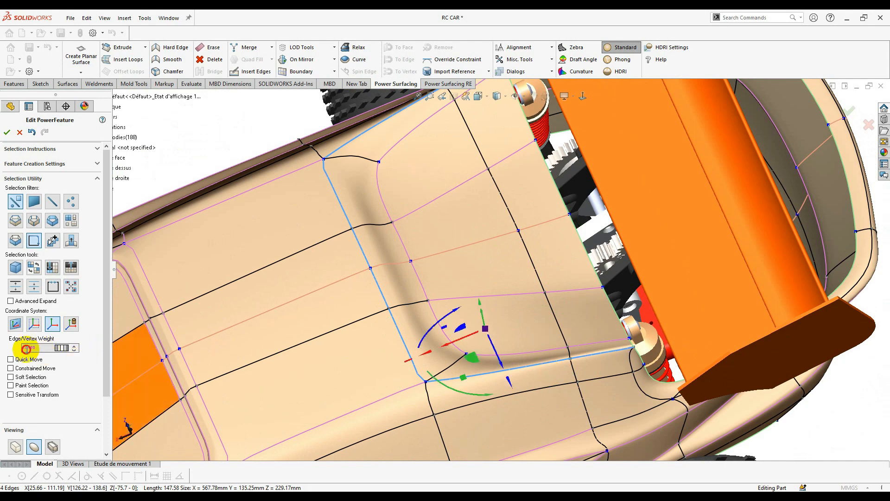
{"action": "middle_click_drag", "start_coordinate": [374, 348], "coordinate": [463, 364]}
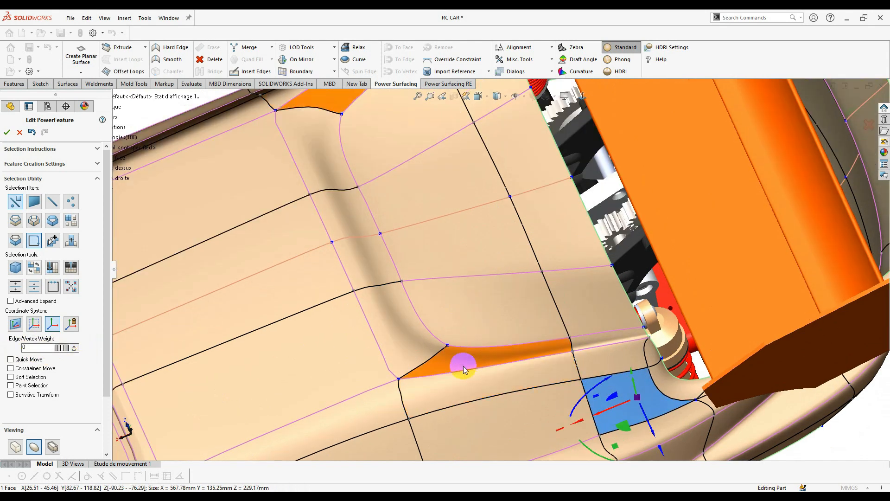
{"action": "left_click", "coordinate": [374, 342]}
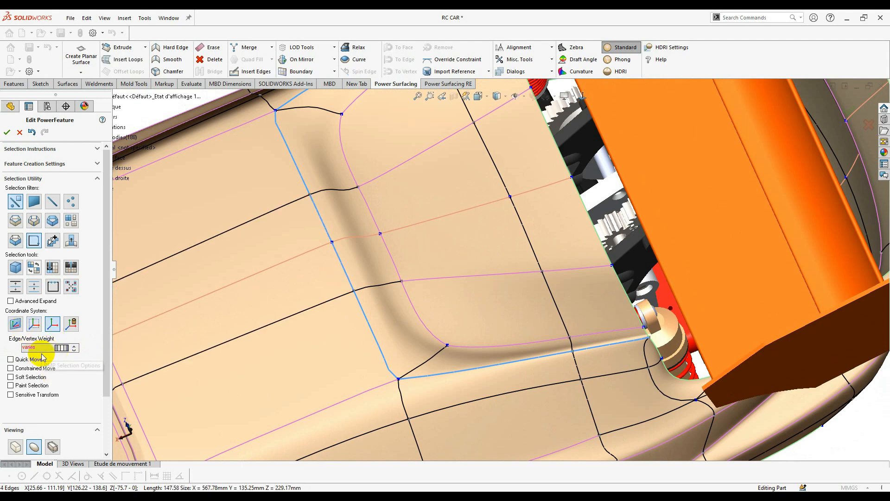
{"action": "left_click", "coordinate": [338, 288]}
{"action": "left_click", "coordinate": [367, 327]}
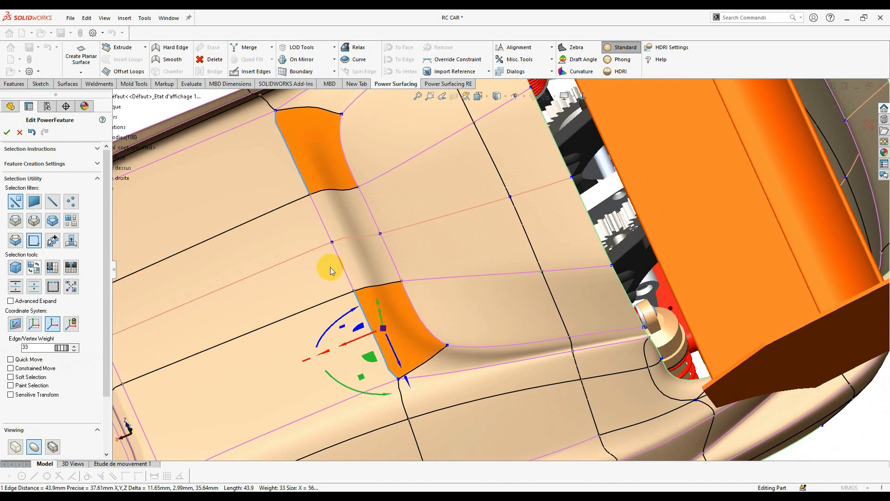
{"action": "left_click", "coordinate": [461, 368], "text": "ctrl"}
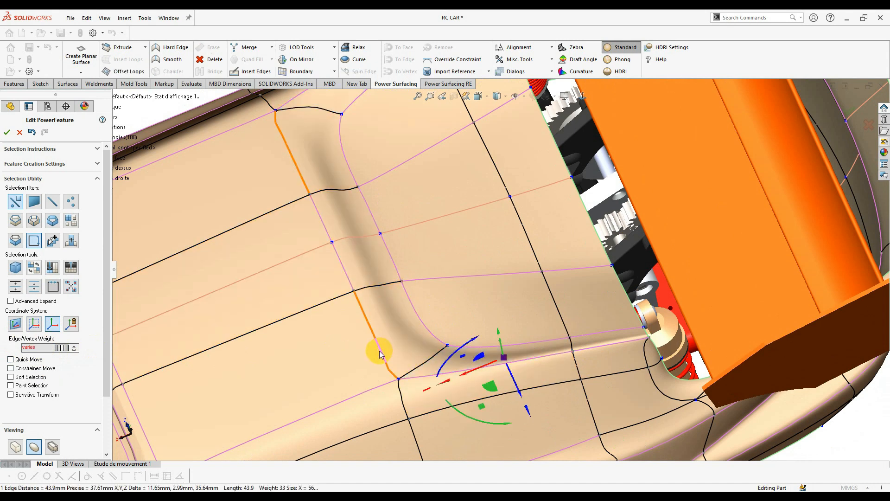
{"action": "left_click", "coordinate": [346, 276], "text": "ctrl"}
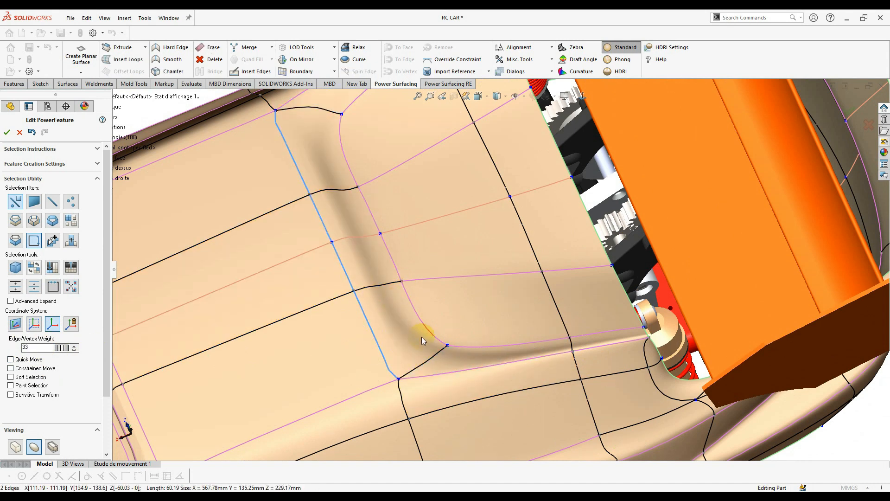
{"action": "left_click", "coordinate": [435, 377]}
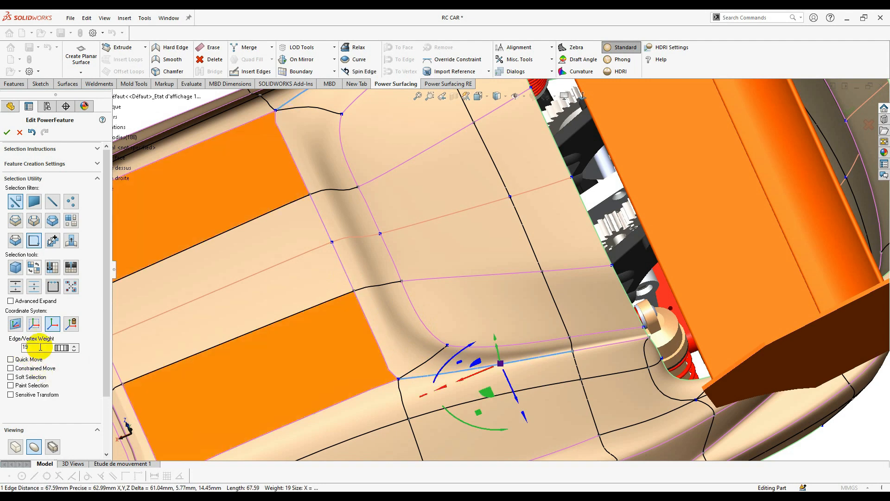
{"action": "left_click", "coordinate": [346, 275]}
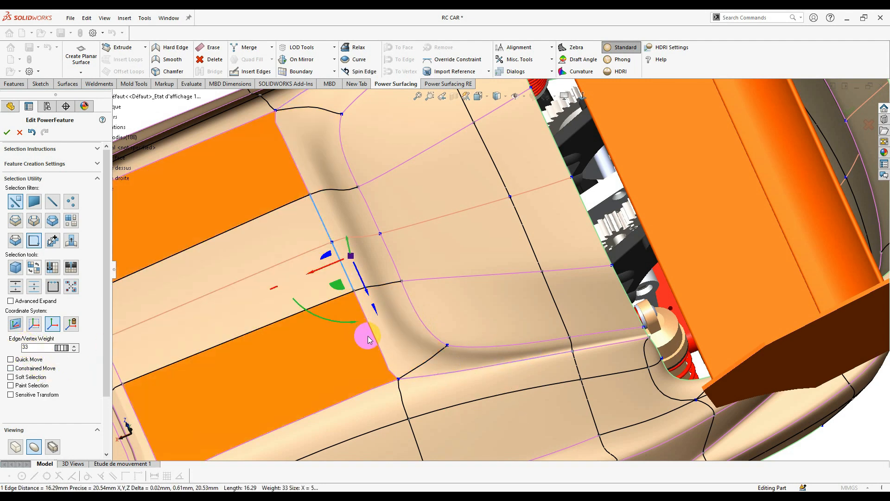
{"action": "left_click", "coordinate": [371, 339], "text": "ctrl"}
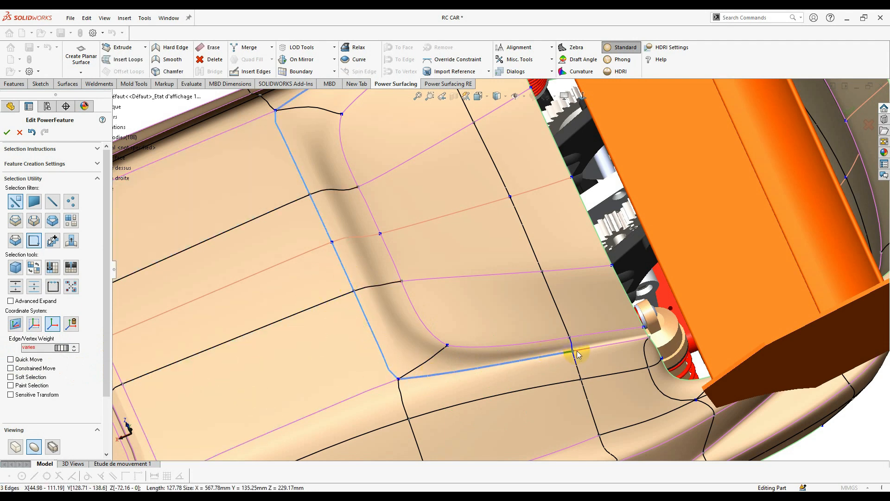
- Raise the selected vent edges' Edge/Vertex Weight to 53
{"action": "middle_click_drag", "start_coordinate": [462, 376], "coordinate": [470, 301]}
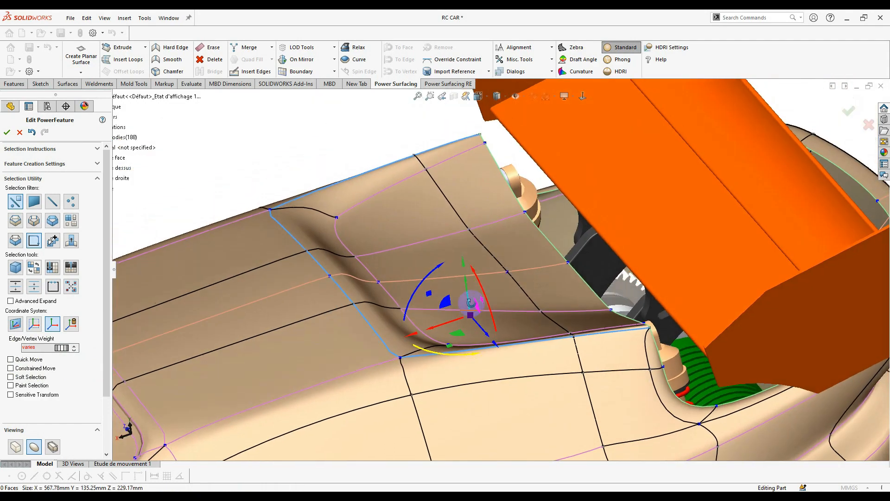
{"action": "scroll", "coordinate": [468, 299], "scroll_direction": "down", "scroll_amount": 2}
{"action": "left_click", "coordinate": [62, 348]}
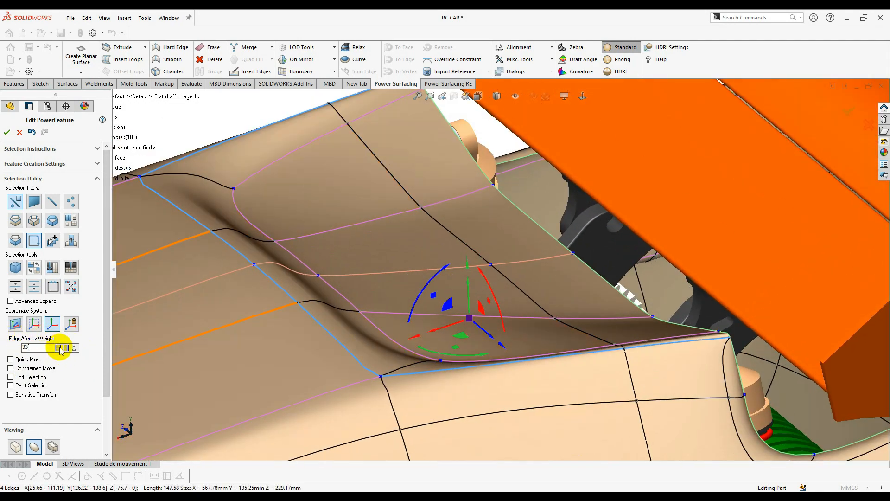
{"action": "left_click_drag", "start_coordinate": [93, 350], "coordinate": [185, 365]}
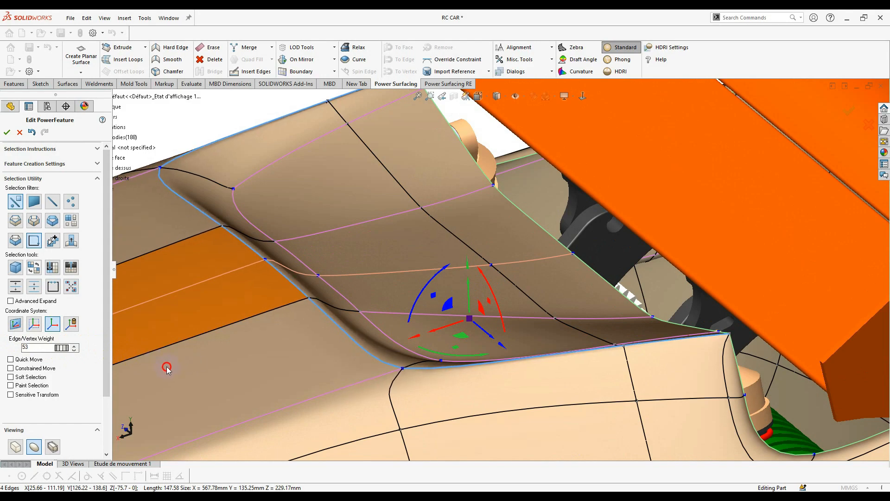
{"action": "middle_click_drag", "start_coordinate": [331, 349], "coordinate": [472, 273]}
{"action": "scroll", "coordinate": [540, 335], "scroll_direction": "down", "scroll_amount": 5}
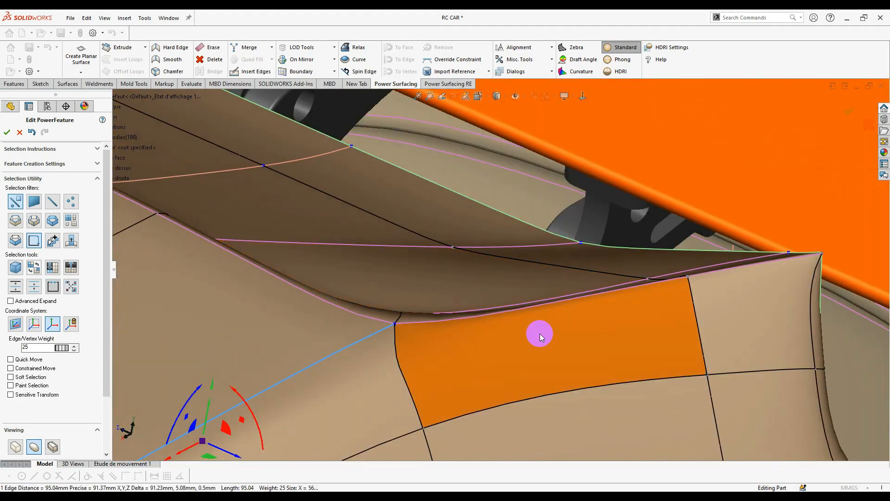
- Select the crease edge beside the vent and inspect it in control-cage display, then return to smooth
{"action": "middle_click_drag", "start_coordinate": [582, 312], "coordinate": [604, 277]}
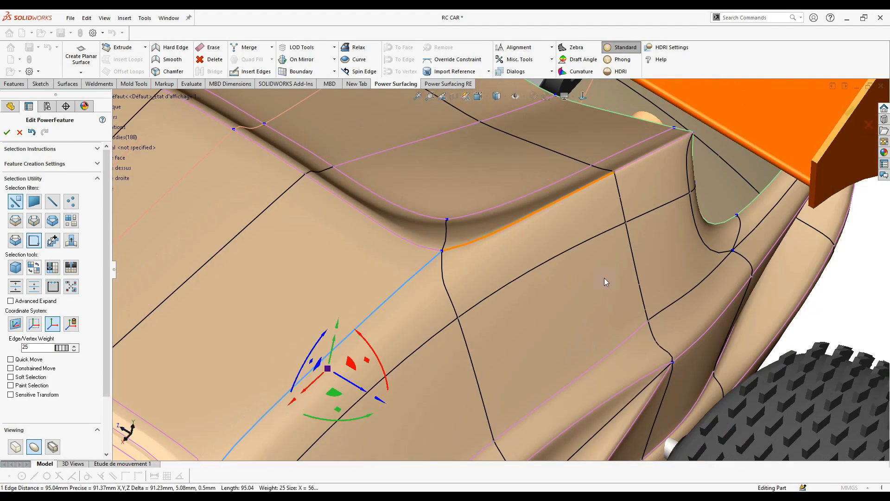
{"action": "left_click", "coordinate": [556, 204]}
{"action": "left_click", "coordinate": [19, 445]}
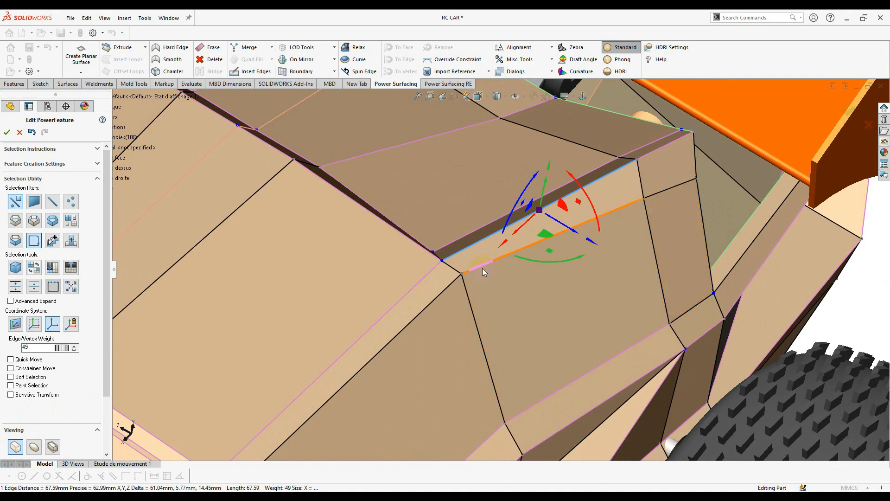
{"action": "scroll", "coordinate": [632, 162], "scroll_direction": "down", "scroll_amount": 3}
{"action": "middle_click_drag", "start_coordinate": [632, 162], "coordinate": [461, 293]}
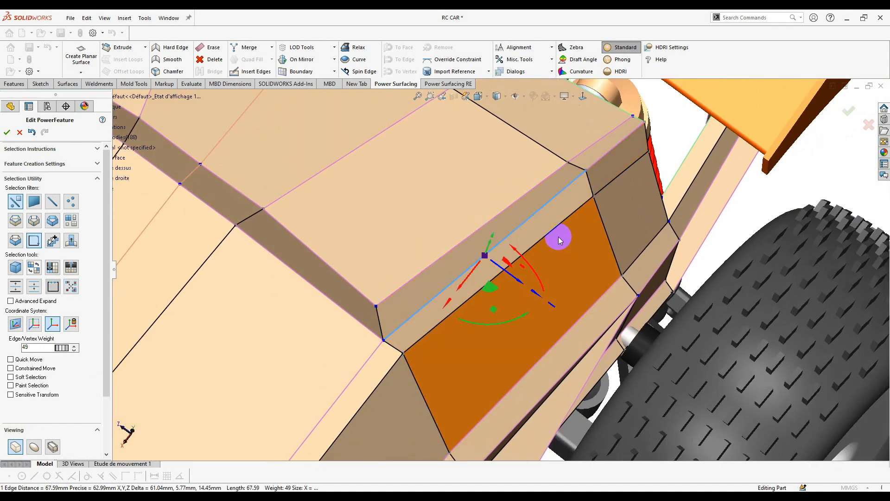
{"action": "middle_click_drag", "start_coordinate": [558, 236], "coordinate": [563, 199]}
{"action": "scroll", "coordinate": [607, 234], "scroll_direction": "down", "scroll_amount": 2}
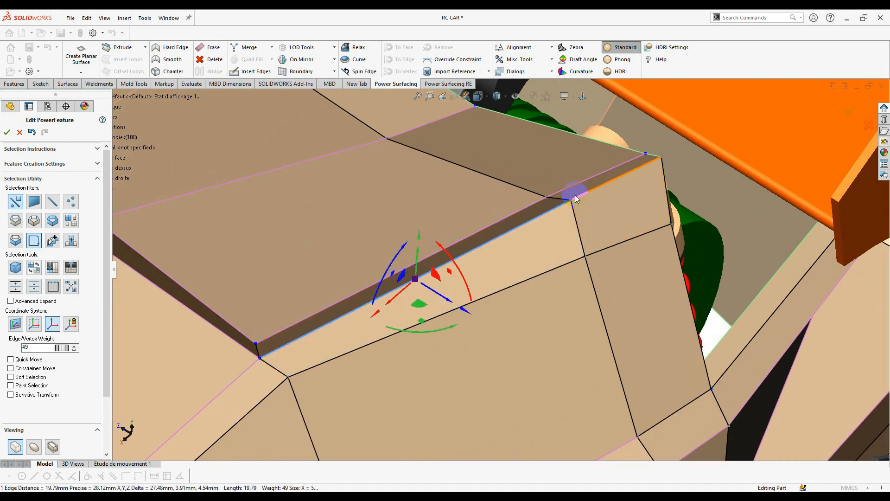
{"action": "scroll", "coordinate": [305, 260], "scroll_direction": "up", "scroll_amount": 3}
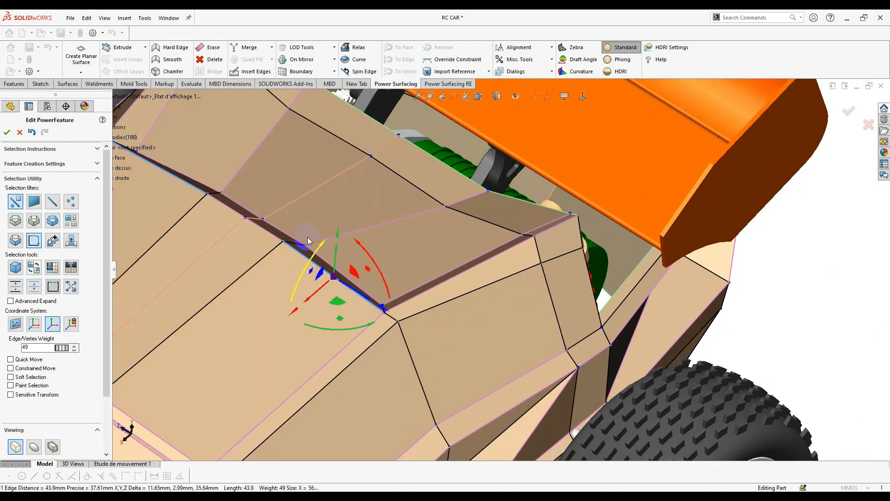
{"action": "scroll", "coordinate": [288, 230], "scroll_direction": "down", "scroll_amount": 3}
{"action": "left_click", "coordinate": [41, 441]}
- Set the long left crease edge's weight, trying 4 and 0 before settling on 8
{"action": "scroll", "coordinate": [319, 274], "scroll_direction": "up", "scroll_amount": 5}
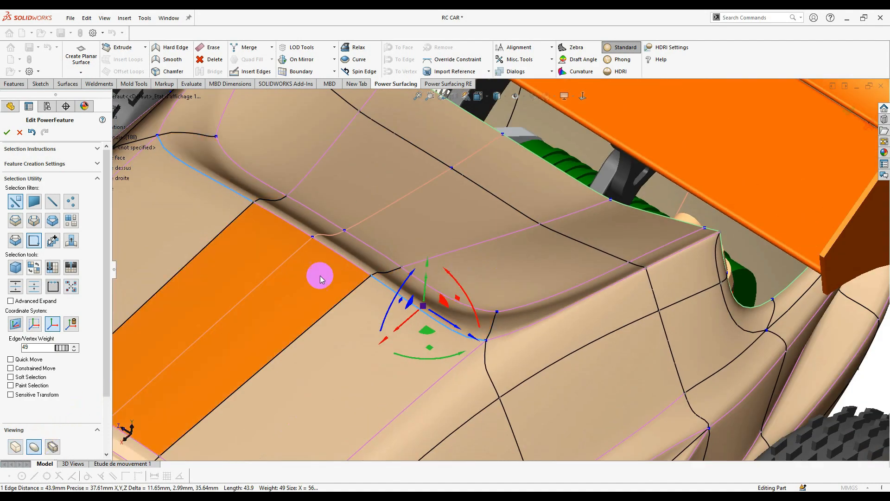
{"action": "scroll", "coordinate": [407, 280], "scroll_direction": "down", "scroll_amount": 2}
{"action": "scroll", "coordinate": [371, 290], "scroll_direction": "down", "scroll_amount": 3}
{"action": "scroll", "coordinate": [433, 308], "scroll_direction": "up", "scroll_amount": 3}
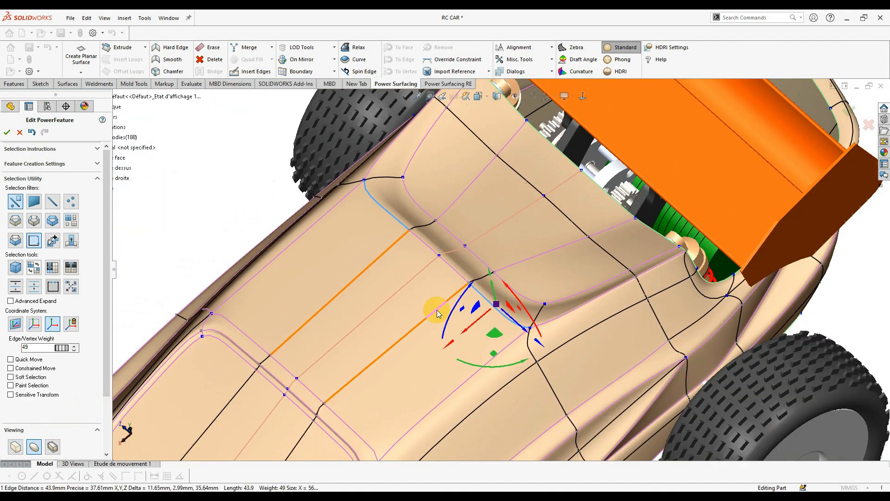
{"action": "scroll", "coordinate": [482, 271], "scroll_direction": "down", "scroll_amount": 2}
{"action": "scroll", "coordinate": [482, 271], "scroll_direction": "down", "scroll_amount": 2}
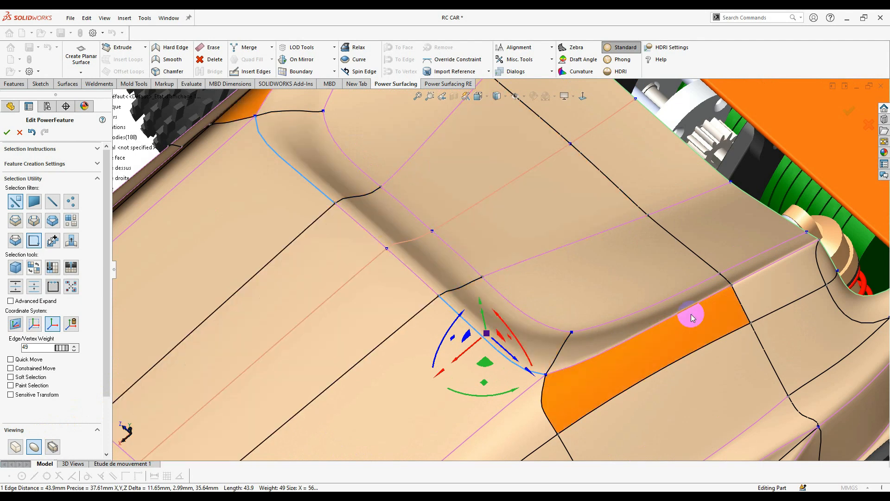
{"action": "scroll", "coordinate": [753, 281], "scroll_direction": "down", "scroll_amount": 1}
{"action": "scroll", "coordinate": [752, 281], "scroll_direction": "down", "scroll_amount": 3}
{"action": "left_click", "coordinate": [672, 269]}
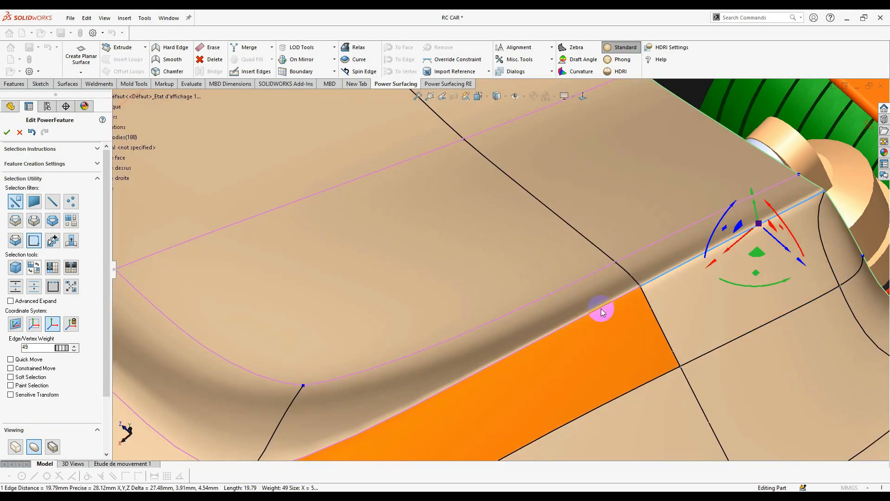
{"action": "left_click", "coordinate": [563, 327]}
{"action": "scroll", "coordinate": [563, 329], "scroll_direction": "up", "scroll_amount": 3}
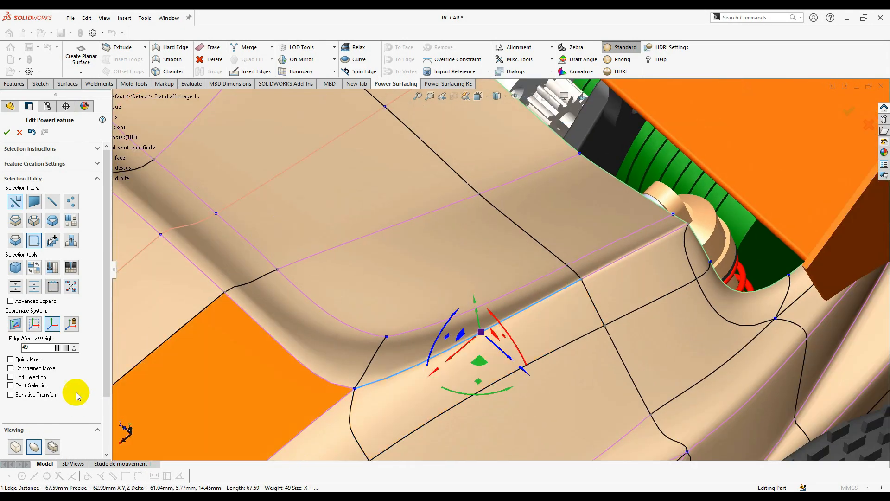
{"action": "left_click", "coordinate": [75, 346]}
{"action": "left_click_drag", "start_coordinate": [54, 360], "coordinate": [8, 361]}
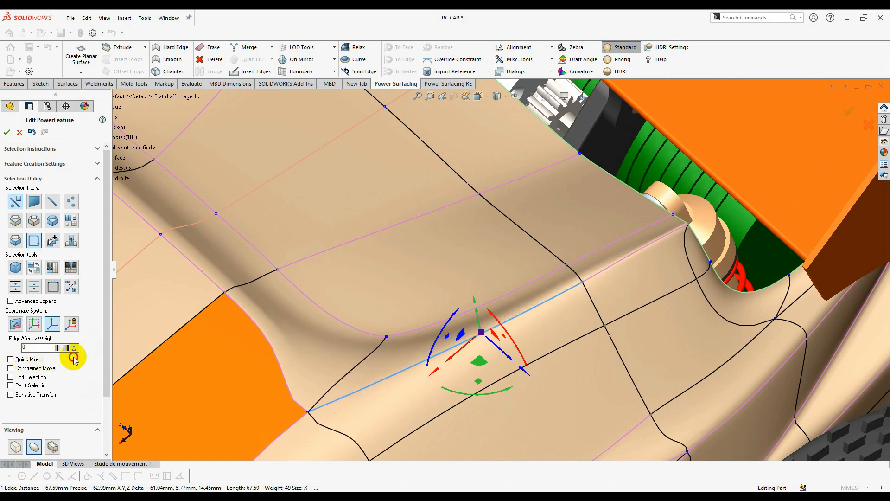
{"action": "left_click_drag", "start_coordinate": [74, 360], "coordinate": [136, 364]}
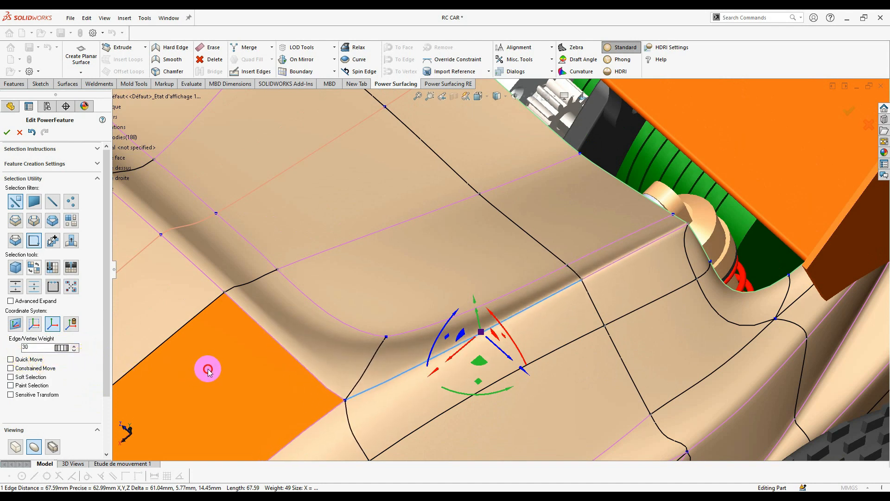
- Orbit around the car rear to face the side panel
{"action": "scroll", "coordinate": [585, 292], "scroll_direction": "up", "scroll_amount": 10}
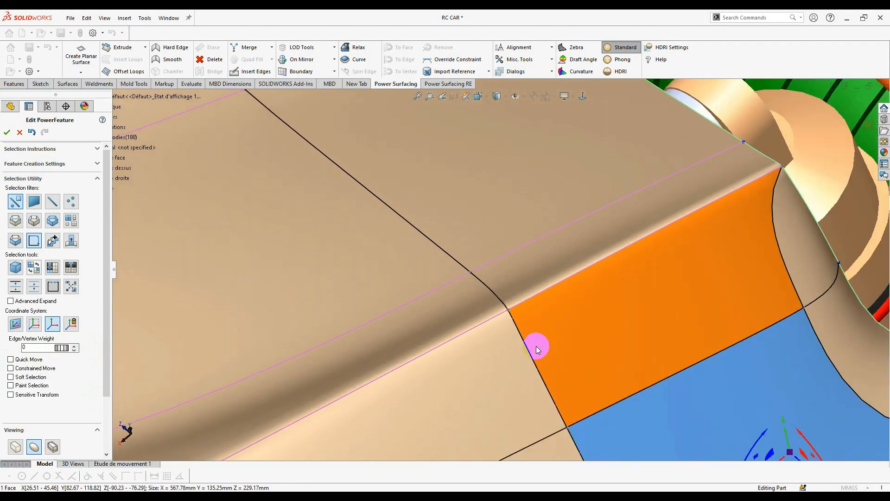
{"action": "middle_click_drag", "start_coordinate": [464, 333], "coordinate": [443, 304]}
{"action": "scroll", "coordinate": [492, 246], "scroll_direction": "up", "scroll_amount": 4}
{"action": "scroll", "coordinate": [493, 247], "scroll_direction": "up", "scroll_amount": 3}
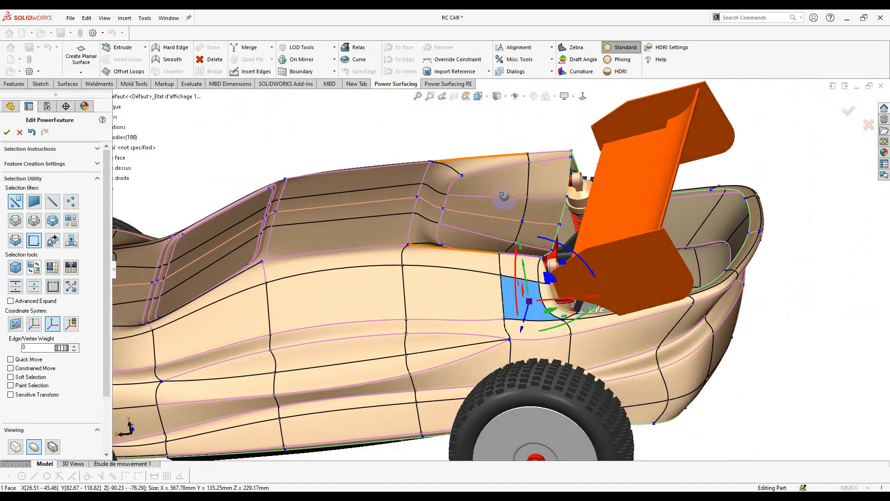
{"action": "middle_click_drag", "start_coordinate": [503, 197], "coordinate": [499, 207]}
{"action": "scroll", "coordinate": [472, 206], "scroll_direction": "down", "scroll_amount": 5}
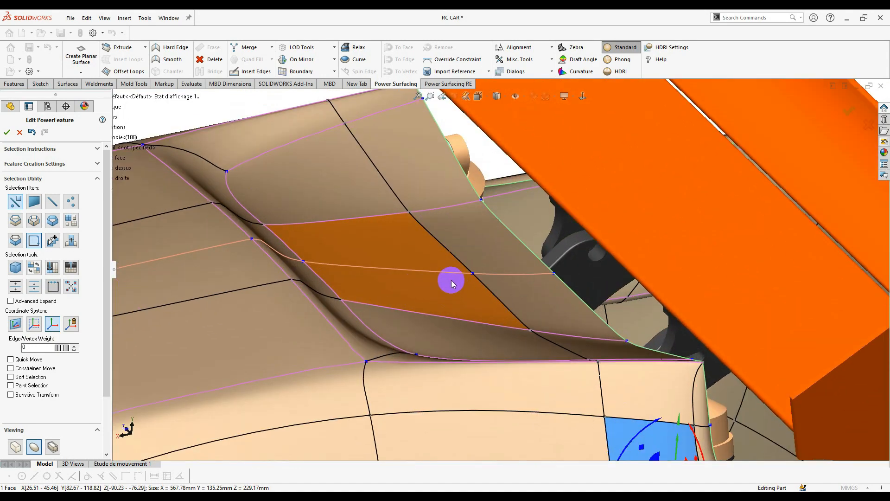
{"action": "middle_click_drag", "start_coordinate": [453, 280], "coordinate": [470, 305]}
- Select the side vent recess face and extend the selection to the adjacent face
{"action": "left_click", "coordinate": [578, 277], "text": "ctrl"}
{"action": "right_click", "coordinate": [579, 301]}
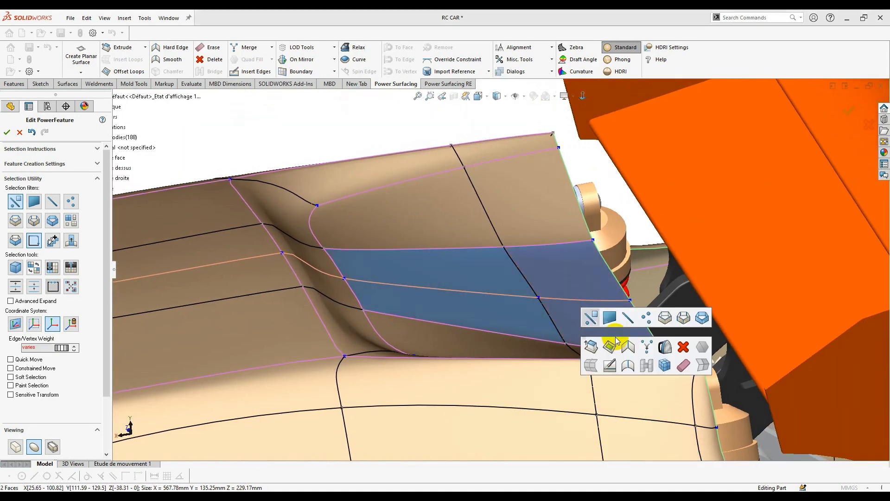
{"action": "left_click", "coordinate": [666, 347]}
{"action": "middle_click_drag", "start_coordinate": [541, 330], "coordinate": [513, 282]}
{"action": "scroll", "coordinate": [522, 345], "scroll_direction": "up", "scroll_amount": 2}
{"action": "scroll", "coordinate": [423, 273], "scroll_direction": "down", "scroll_amount": 2}
{"action": "scroll", "coordinate": [482, 278], "scroll_direction": "down", "scroll_amount": 3}
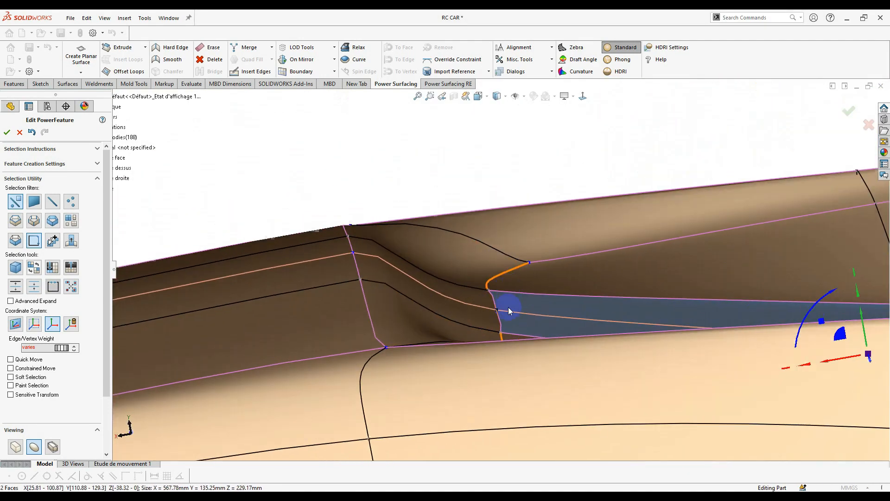
- In control-cage display, pull the vent corner vertex to the left
{"action": "left_click", "coordinate": [14, 447]}
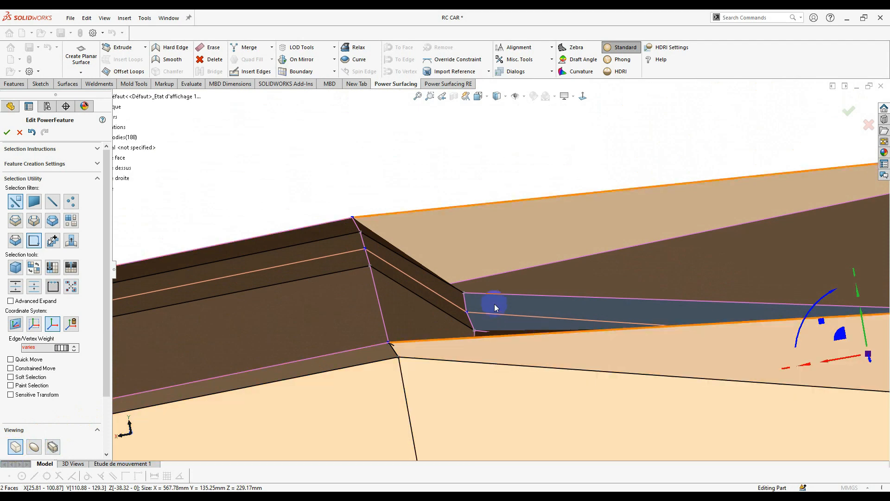
{"action": "middle_click_drag", "start_coordinate": [486, 304], "coordinate": [377, 289]}
{"action": "left_click", "coordinate": [456, 318]}
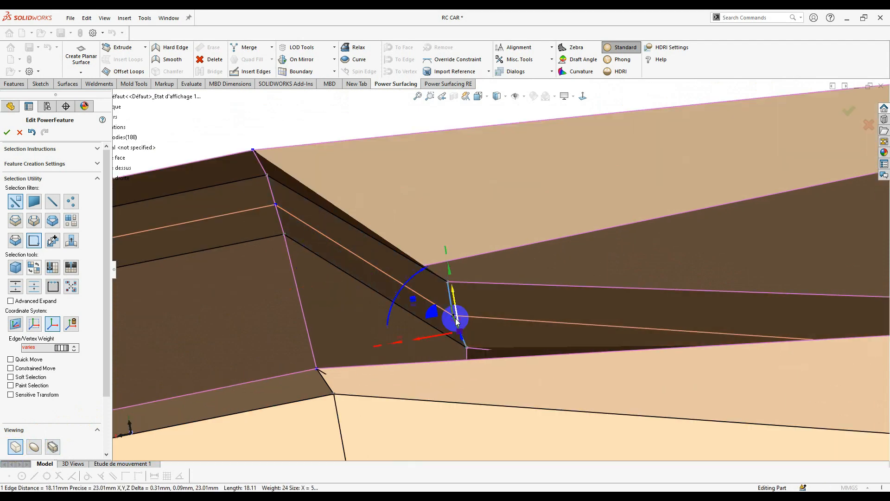
{"action": "left_click", "coordinate": [453, 315]}
{"action": "middle_click_drag", "start_coordinate": [431, 304], "coordinate": [474, 306]}
{"action": "left_click", "coordinate": [490, 272]}
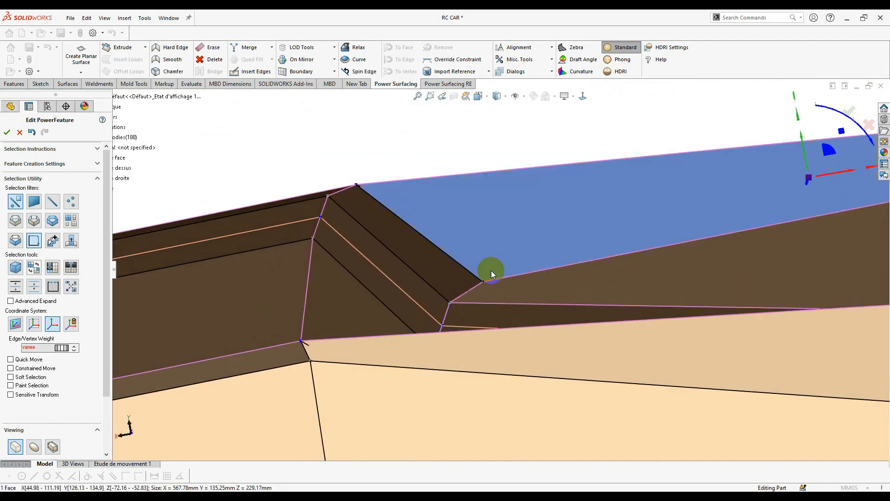
{"action": "left_click", "coordinate": [489, 278]}
{"action": "left_click_drag", "start_coordinate": [505, 254], "coordinate": [476, 259]}
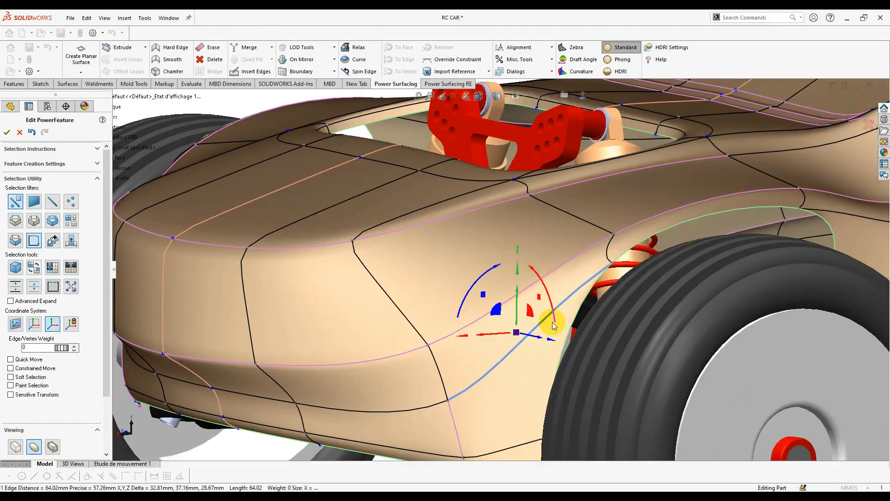
- Raise the edge weights beside the front wheel arch and under the hood to crease them
{"action": "left_click", "coordinate": [37, 348]}
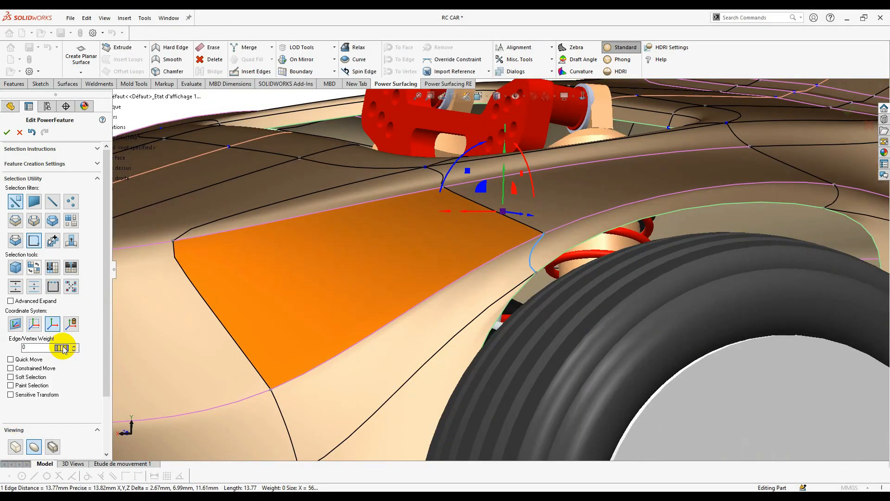
{"action": "left_click_drag", "start_coordinate": [64, 349], "coordinate": [205, 351]}
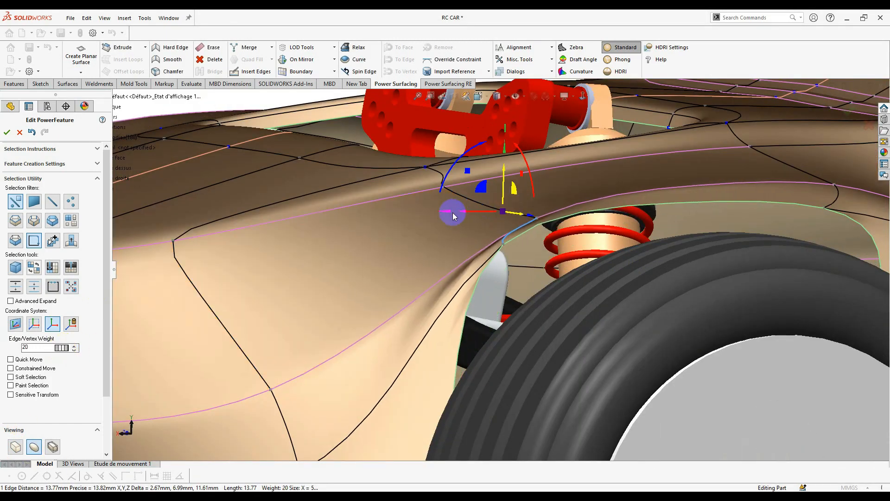
{"action": "left_click", "coordinate": [465, 203]}
{"action": "left_click", "coordinate": [487, 206]}
{"action": "left_click", "coordinate": [70, 325]}
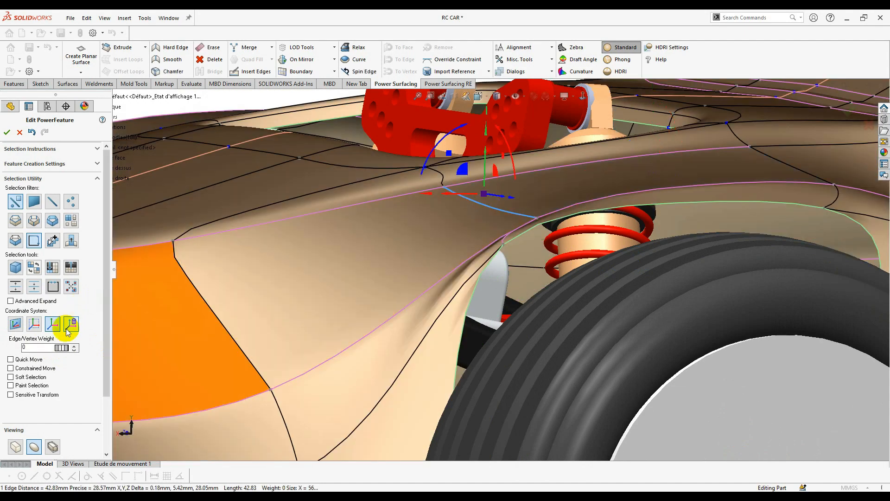
{"action": "left_click_drag", "start_coordinate": [64, 348], "coordinate": [210, 358]}
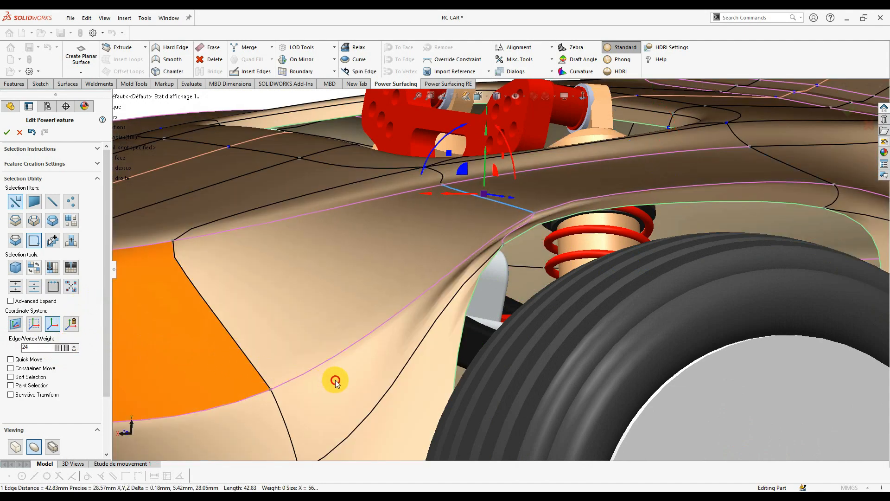
- Select the next wheel-arch edges at the front of the fender
{"action": "left_click", "coordinate": [443, 311]}
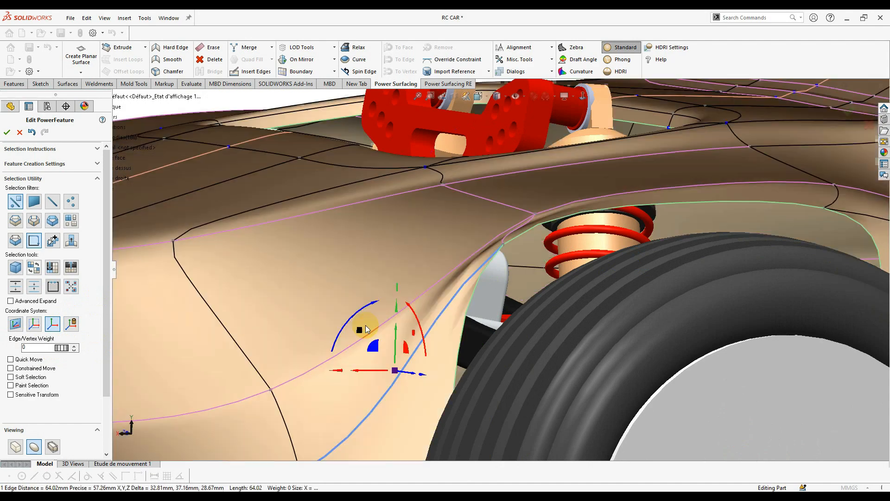
{"action": "middle_click_drag", "start_coordinate": [366, 329], "coordinate": [473, 356]}
{"action": "left_click", "coordinate": [417, 397]}
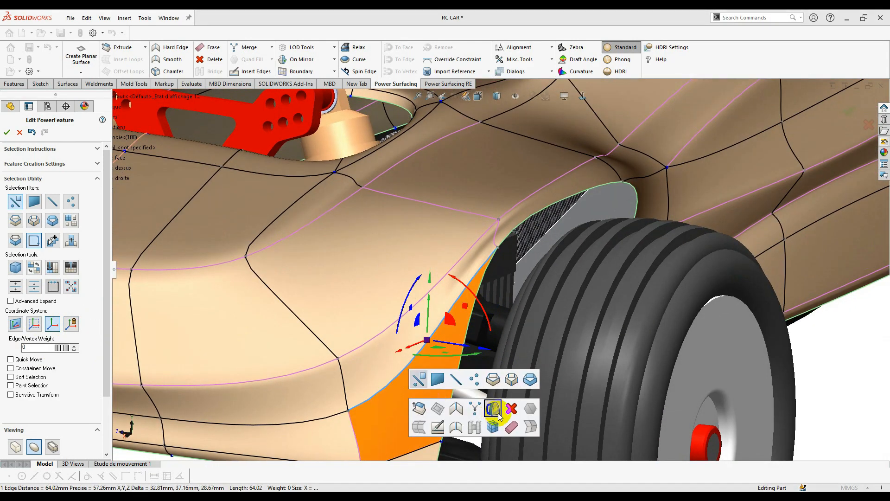
{"action": "left_click", "coordinate": [513, 427]}
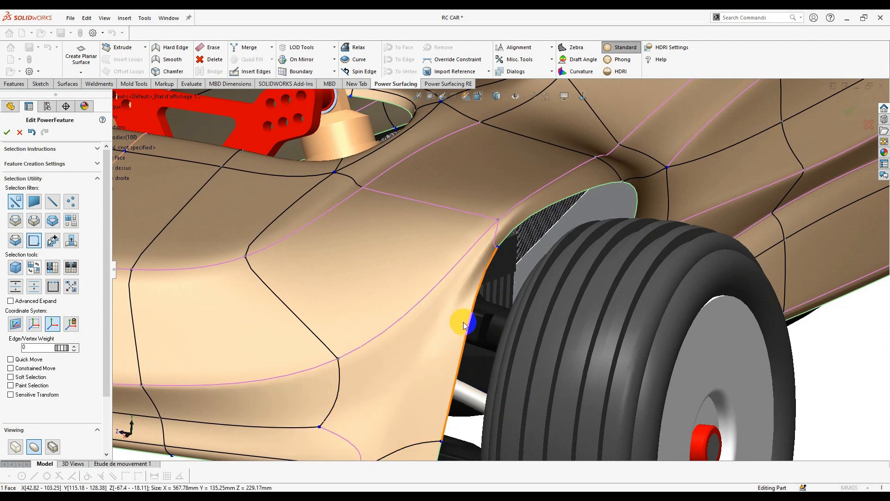
{"action": "middle_click_drag", "start_coordinate": [463, 322], "coordinate": [259, 284]}
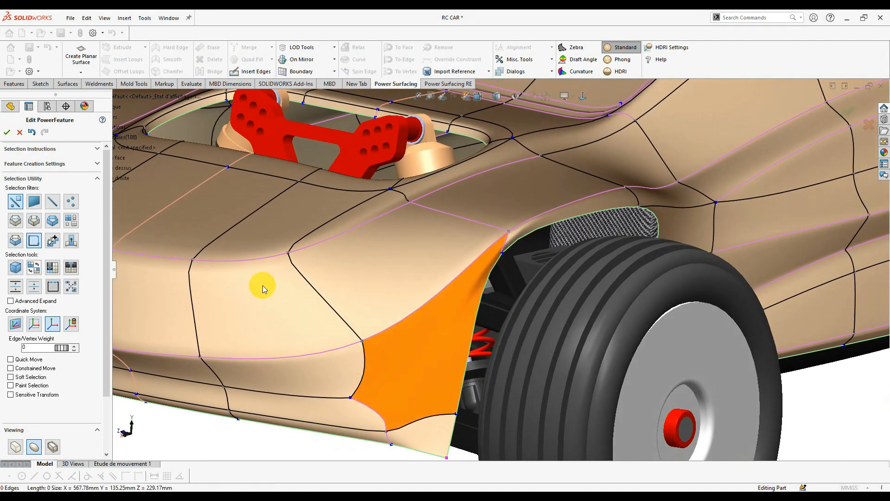
- Insert a new edge from the lower corner vertex to the wheel-arch edge
{"action": "left_click", "coordinate": [251, 71]}
{"action": "left_click", "coordinate": [388, 414]}
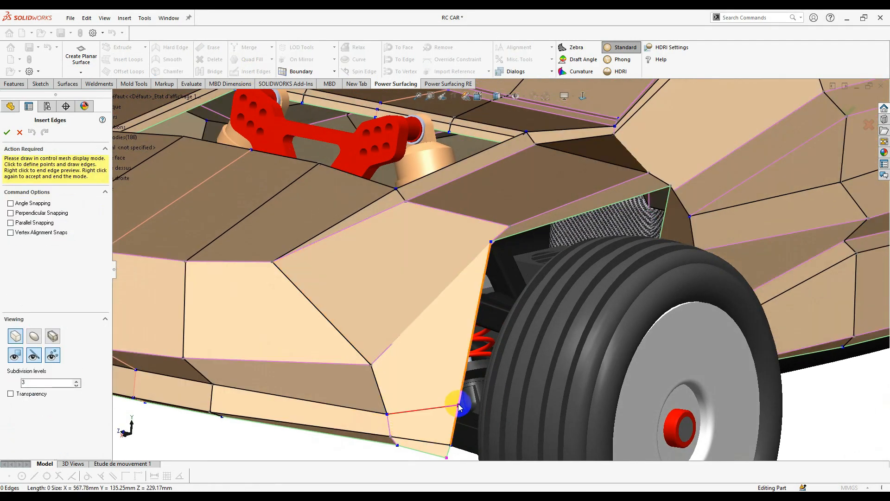
{"action": "left_click", "coordinate": [458, 406]}
{"action": "right_click", "coordinate": [471, 307]}
{"action": "right_click", "coordinate": [471, 307]}
- Inspect the new edge from below and above, selecting the lower arch corner vertex
{"action": "mouse_move", "coordinate": [509, 253]}
{"action": "middle_mouse_down"}
{"action": "mouse_move", "coordinate": [533, 256]}
{"action": "mouse_move", "coordinate": [502, 253]}
{"action": "middle_mouse_up"}
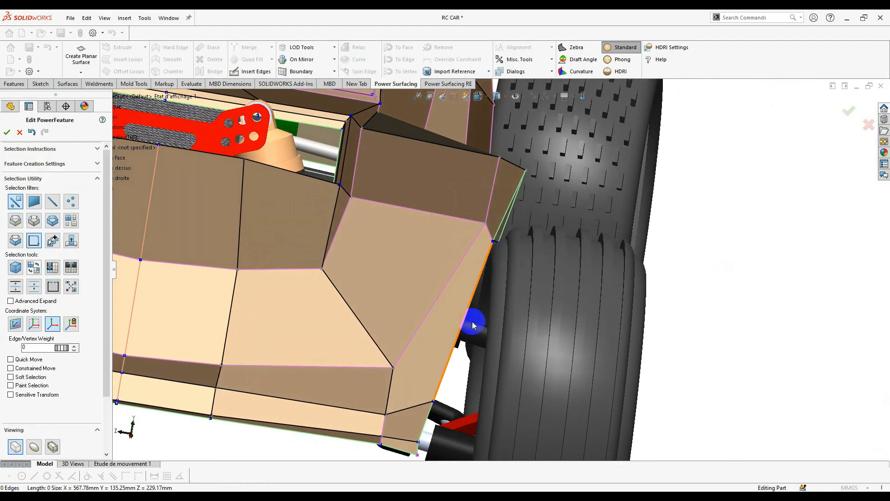
{"action": "middle_click_drag", "start_coordinate": [473, 325], "coordinate": [488, 315]}
{"action": "left_click", "coordinate": [484, 282]}
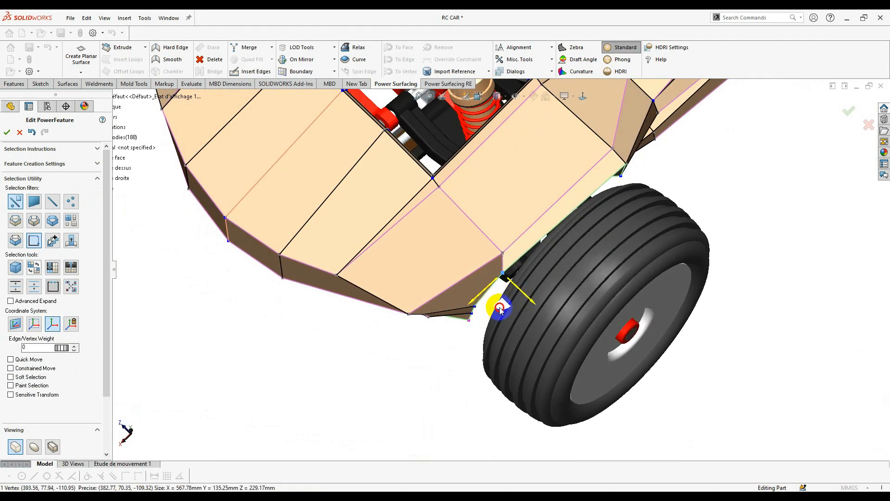
{"action": "middle_click_drag", "start_coordinate": [509, 305], "coordinate": [605, 275]}
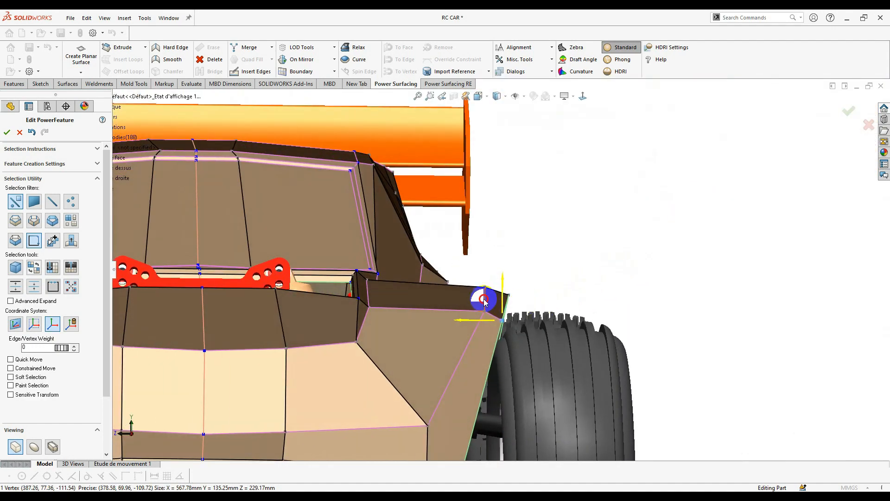
{"action": "middle_click_drag", "start_coordinate": [493, 318], "coordinate": [494, 381]}
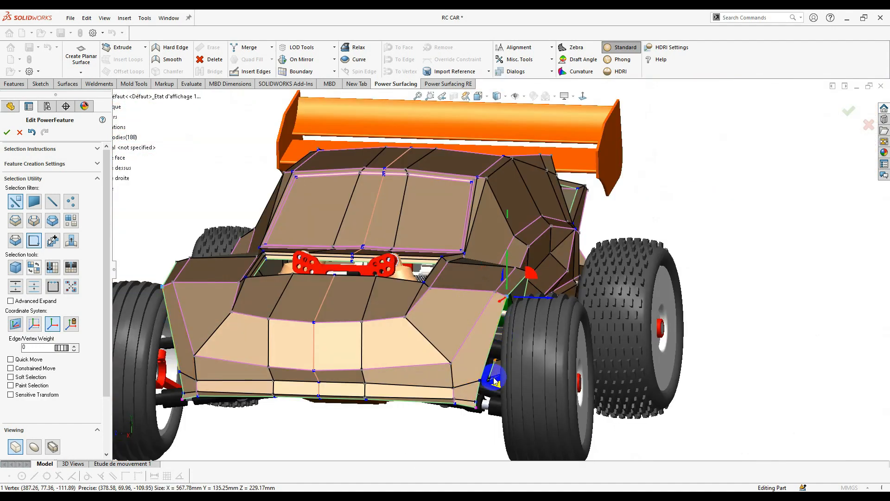
- Return to smooth display and select the fender's wheel-arch edge and corner vertex
{"action": "left_click", "coordinate": [35, 447]}
{"action": "middle_click_drag", "start_coordinate": [449, 324], "coordinate": [376, 327]}
{"action": "scroll", "coordinate": [604, 310], "scroll_direction": "down", "scroll_amount": 5}
{"action": "middle_click_drag", "start_coordinate": [604, 310], "coordinate": [520, 303]}
{"action": "scroll", "coordinate": [483, 289], "scroll_direction": "down", "scroll_amount": 3}
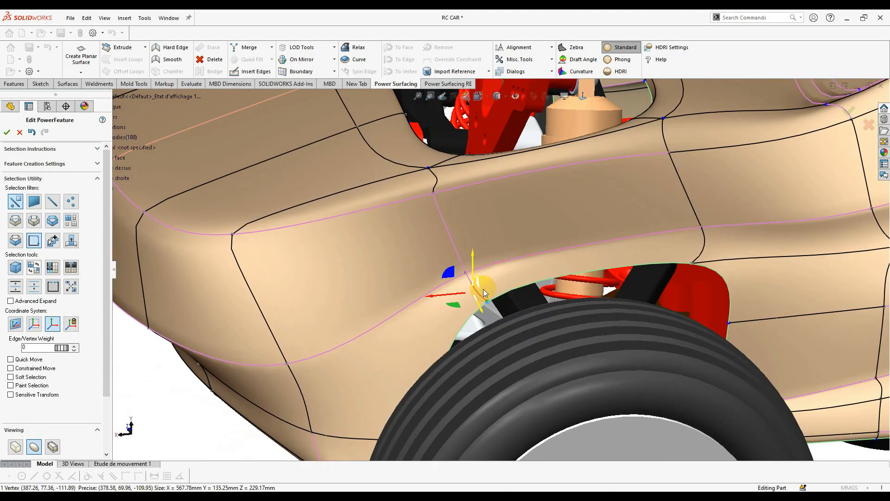
{"action": "left_click", "coordinate": [482, 292]}
{"action": "scroll", "coordinate": [483, 291], "scroll_direction": "down", "scroll_amount": 3}
{"action": "left_click", "coordinate": [483, 291]}
{"action": "middle_click_drag", "start_coordinate": [471, 254], "coordinate": [321, 310]}
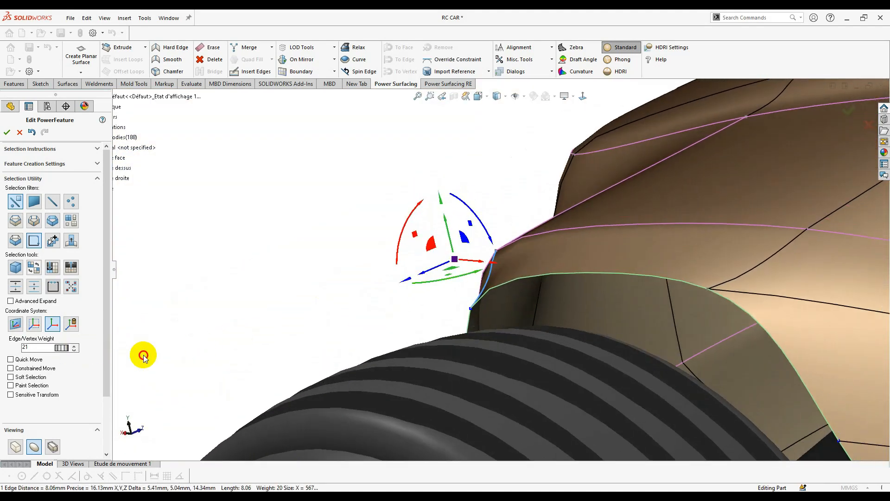
{"action": "left_click", "coordinate": [491, 246]}
{"action": "scroll", "coordinate": [483, 260], "scroll_direction": "up", "scroll_amount": 4}
{"action": "middle_click_drag", "start_coordinate": [431, 278], "coordinate": [547, 195]}
- In a Normal To side view, drag the front fender arch edge left and down
{"action": "left_click", "coordinate": [569, 165]}
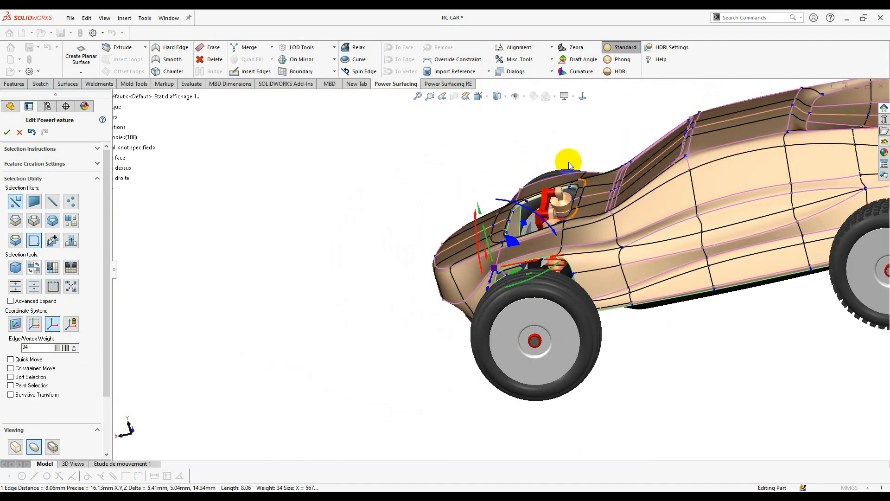
{"action": "left_click", "coordinate": [579, 101]}
{"action": "left_click", "coordinate": [581, 174]}
{"action": "scroll", "coordinate": [452, 301], "scroll_direction": "down", "scroll_amount": 8}
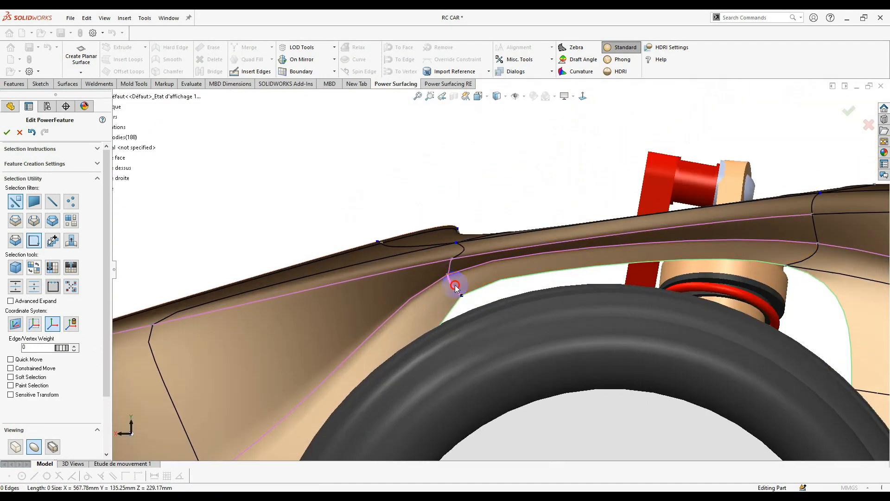
{"action": "left_click", "coordinate": [454, 284]}
{"action": "left_click_drag", "start_coordinate": [412, 249], "coordinate": [363, 265]}
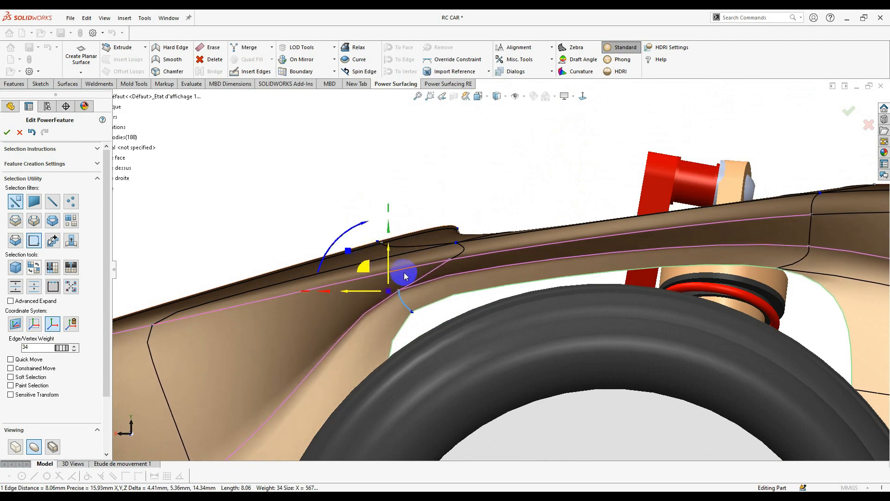
- Push the fender nose corner vertices to the right
{"action": "scroll", "coordinate": [464, 273], "scroll_direction": "up", "scroll_amount": 4}
{"action": "scroll", "coordinate": [447, 301], "scroll_direction": "down", "scroll_amount": 2}
{"action": "left_click", "coordinate": [377, 214]}
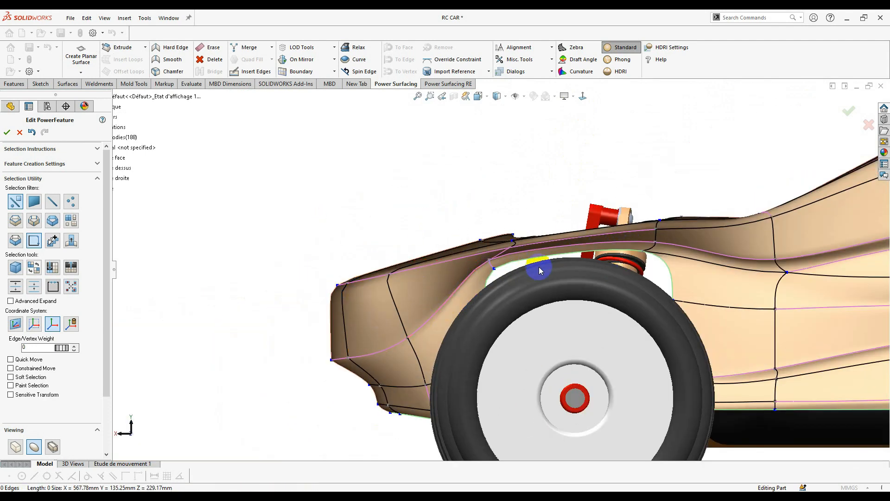
{"action": "scroll", "coordinate": [319, 265], "scroll_direction": "down", "scroll_amount": 2}
{"action": "left_click_drag", "start_coordinate": [329, 274], "coordinate": [385, 271]}
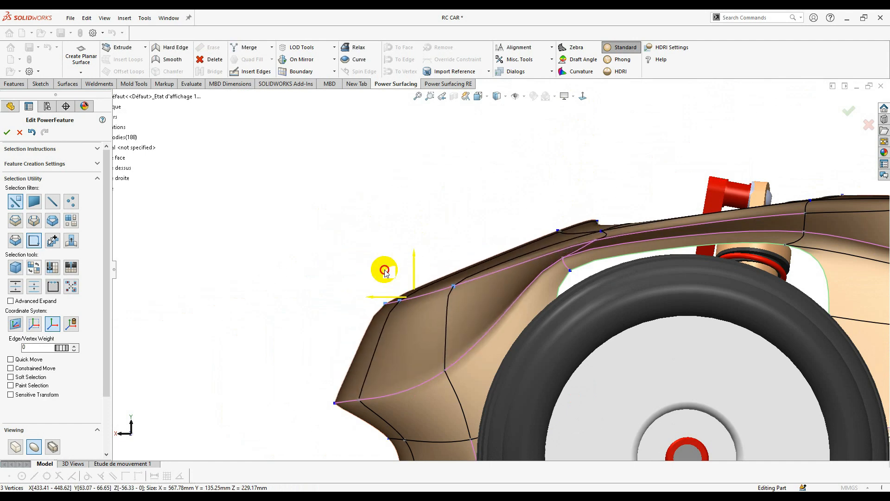
{"action": "scroll", "coordinate": [562, 200], "scroll_direction": "up", "scroll_amount": 8}
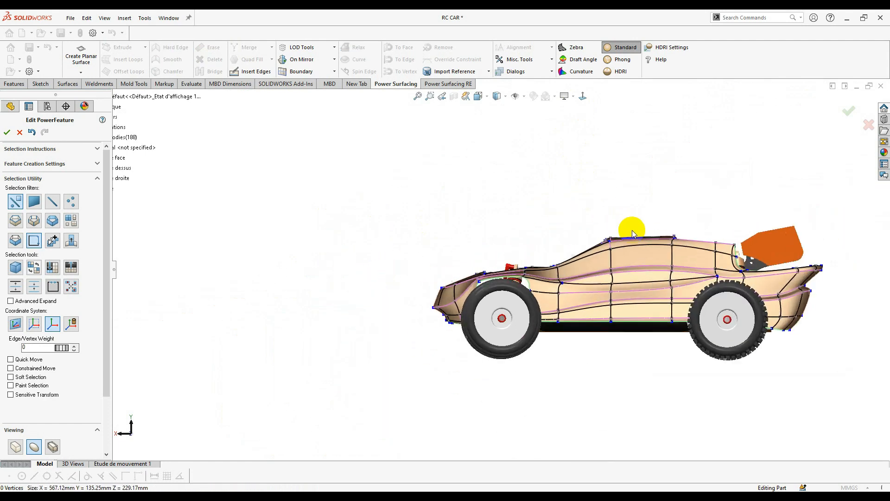
{"action": "scroll", "coordinate": [532, 291], "scroll_direction": "down", "scroll_amount": 3}
{"action": "left_click", "coordinate": [297, 310]}
{"action": "left_click", "coordinate": [393, 222]}
{"action": "scroll", "coordinate": [400, 241], "scroll_direction": "down", "scroll_amount": 5}
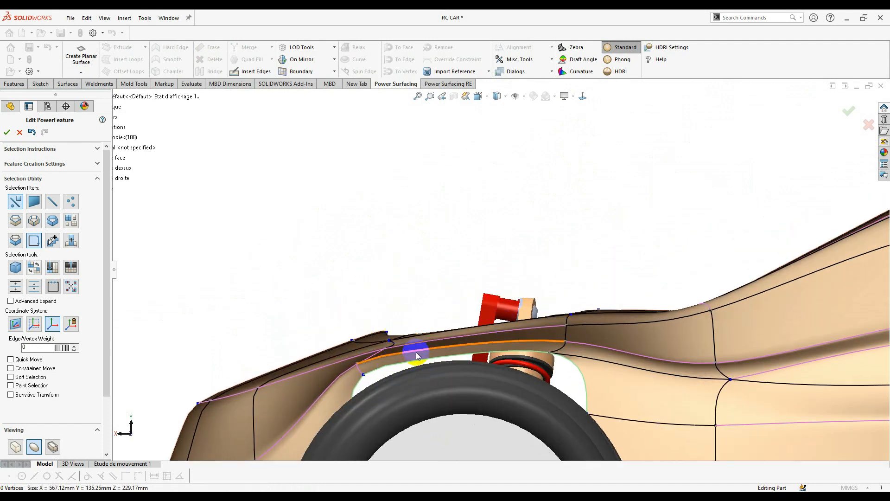
{"action": "middle_click_drag", "start_coordinate": [350, 293], "coordinate": [482, 347]}
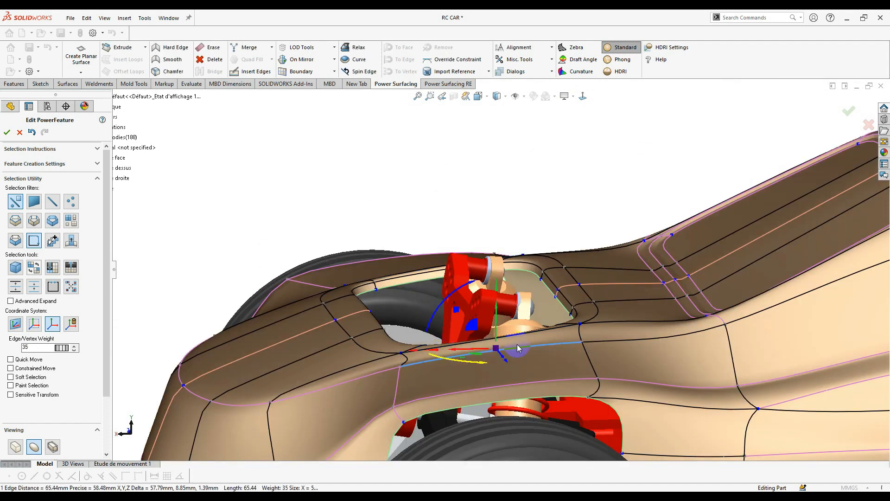
- Extend the selection around the cockpit opening and turn on Soft Selection at 9
{"action": "middle_click_drag", "start_coordinate": [547, 339], "coordinate": [566, 378]}
{"action": "right_click", "coordinate": [610, 299]}
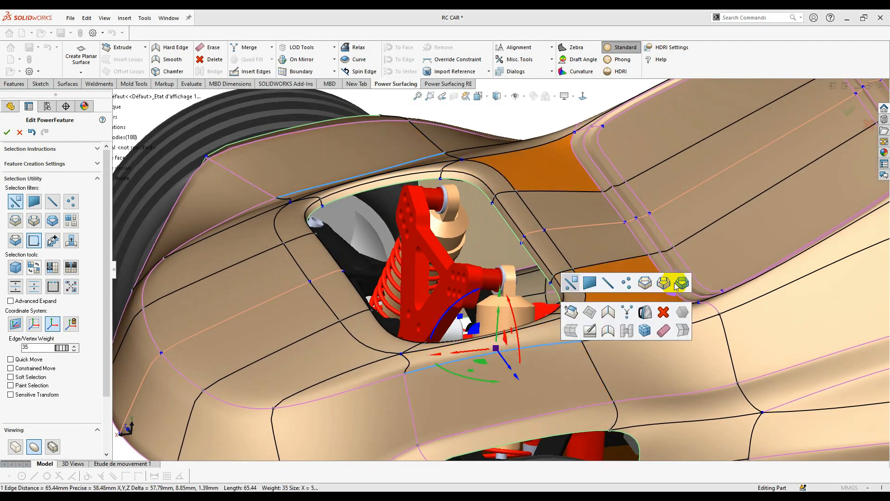
{"action": "left_click", "coordinate": [683, 283]}
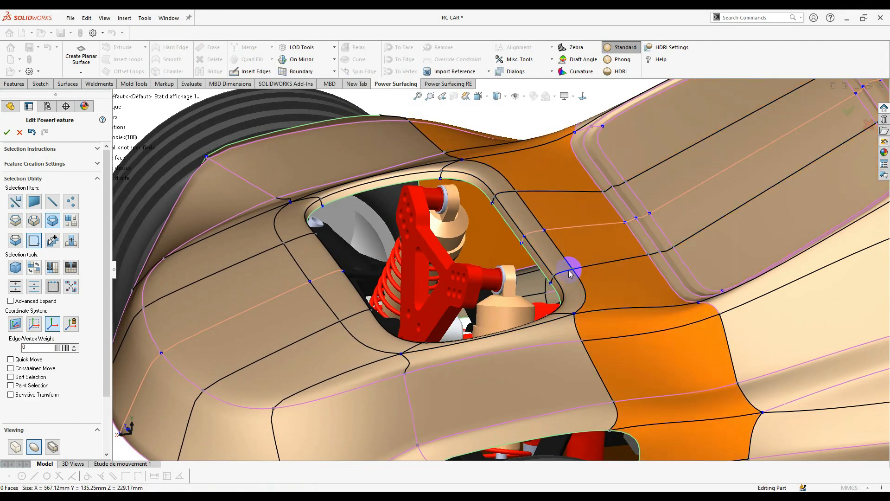
{"action": "right_click", "coordinate": [572, 260]}
{"action": "left_click", "coordinate": [573, 257]}
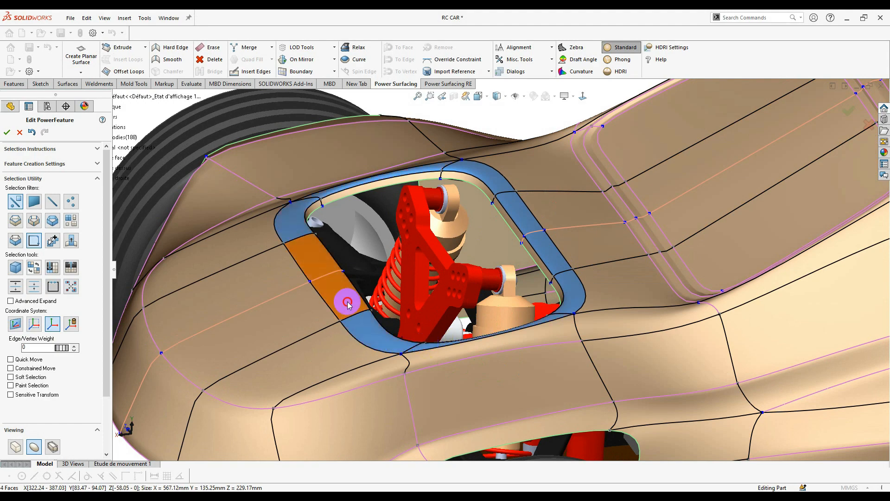
{"action": "left_click", "coordinate": [21, 377]}
- Lift the five faces around the cockpit opening upward, redoing the move once
{"action": "middle_click_drag", "start_coordinate": [646, 294], "coordinate": [433, 364]}
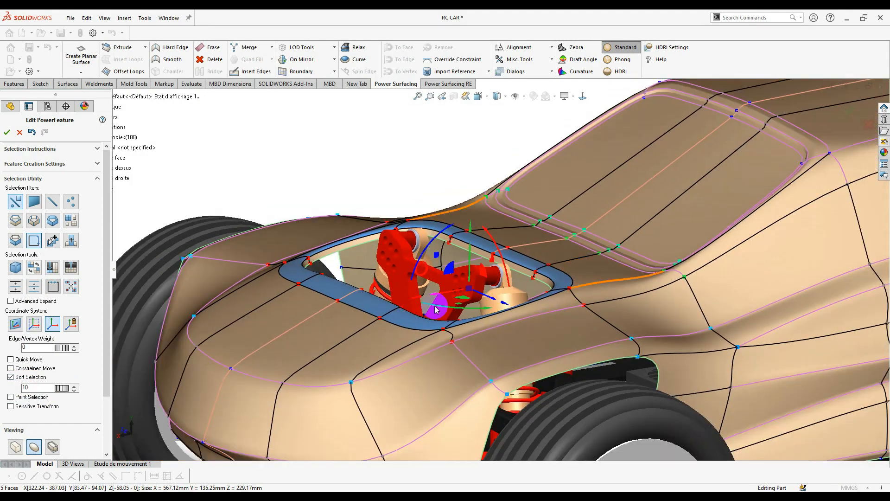
{"action": "left_click", "coordinate": [336, 320]}
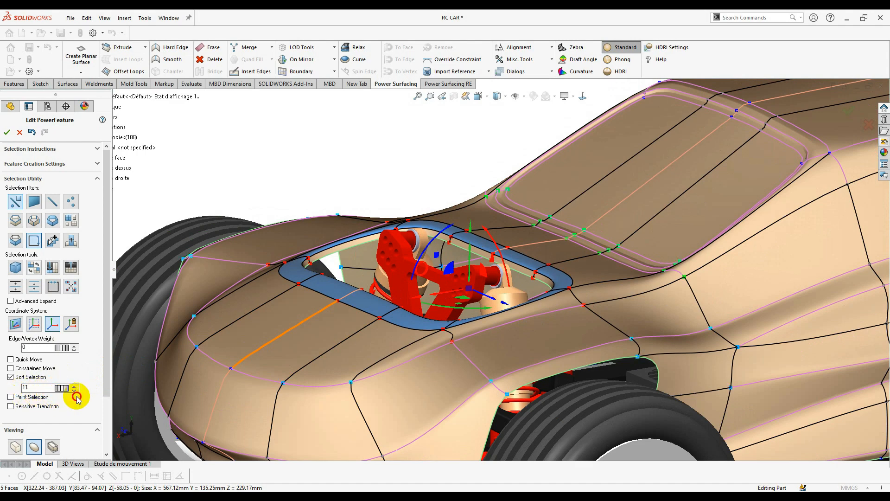
{"action": "middle_click_drag", "start_coordinate": [516, 324], "coordinate": [487, 286]}
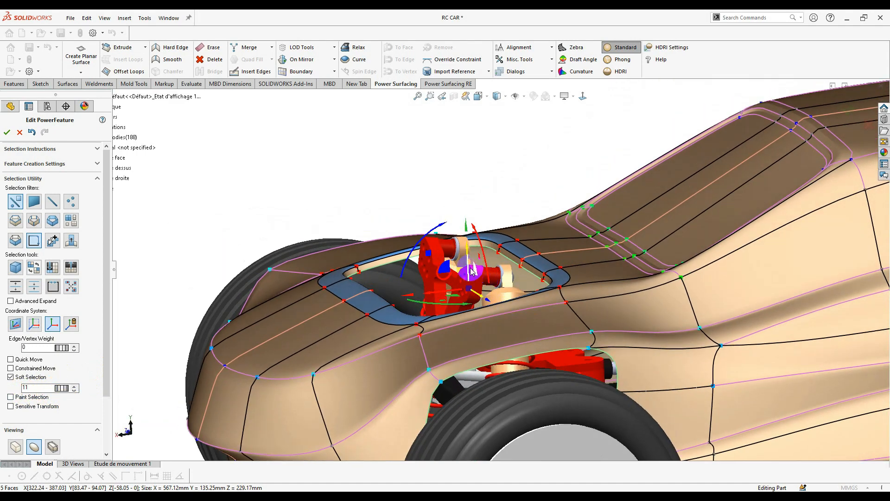
{"action": "key", "text": "Escape"}
{"action": "key", "text": "ctrl+z"}
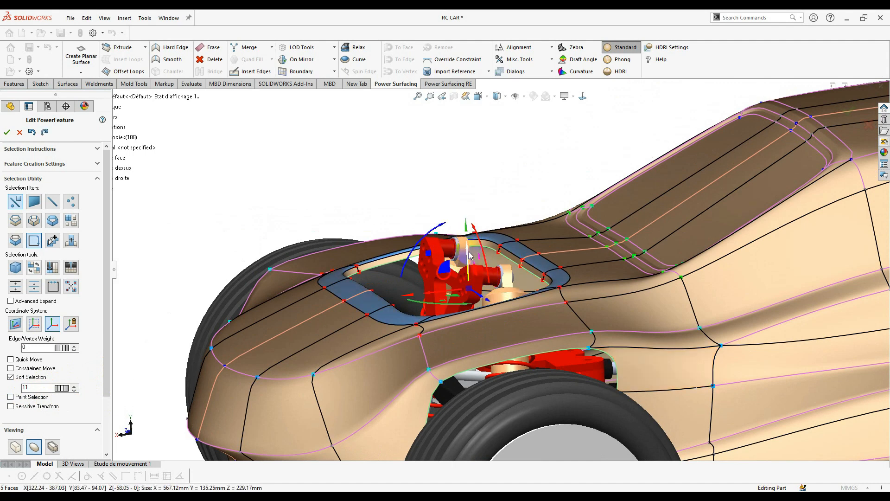
{"action": "left_click_drag", "start_coordinate": [468, 254], "coordinate": [468, 224]}
{"action": "key", "text": "ctrl+z"}
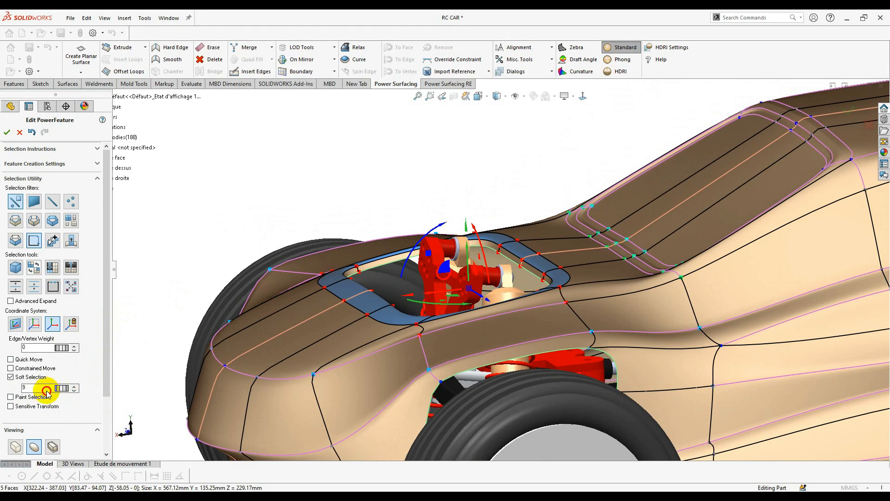
{"action": "middle_click_drag", "start_coordinate": [456, 328], "coordinate": [483, 278]}
{"action": "left_click_drag", "start_coordinate": [466, 274], "coordinate": [464, 253]}
{"action": "left_click", "coordinate": [582, 98]}
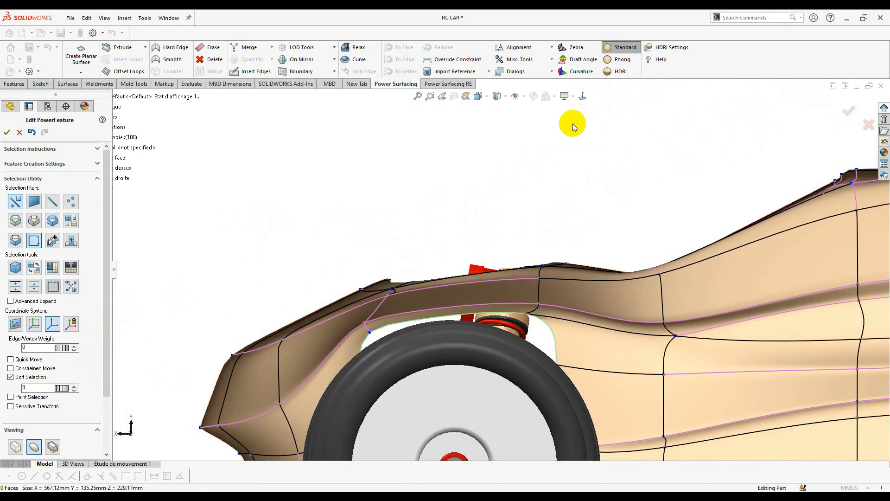
- Cancel the cockpit lift, undoing both raises of the cockpit faces
{"action": "key", "text": "ctrl+z"}
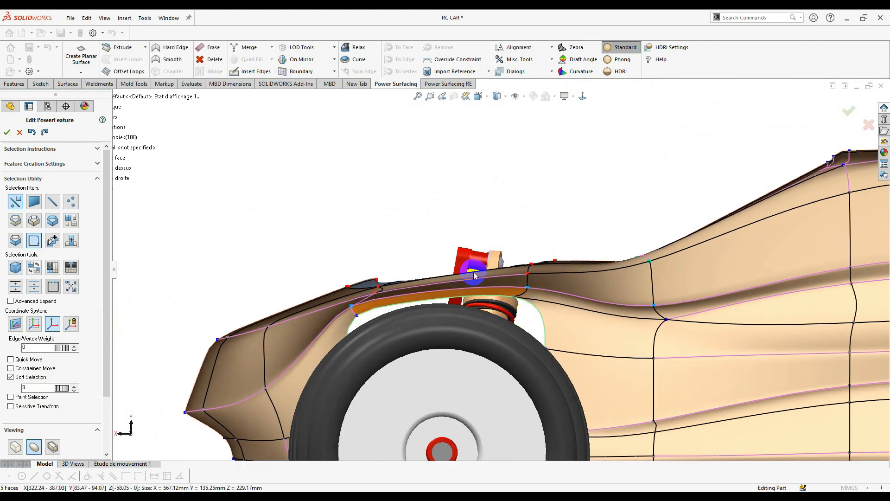
{"action": "left_click_drag", "start_coordinate": [430, 249], "coordinate": [427, 236]}
{"action": "key", "text": "ctrl+z"}
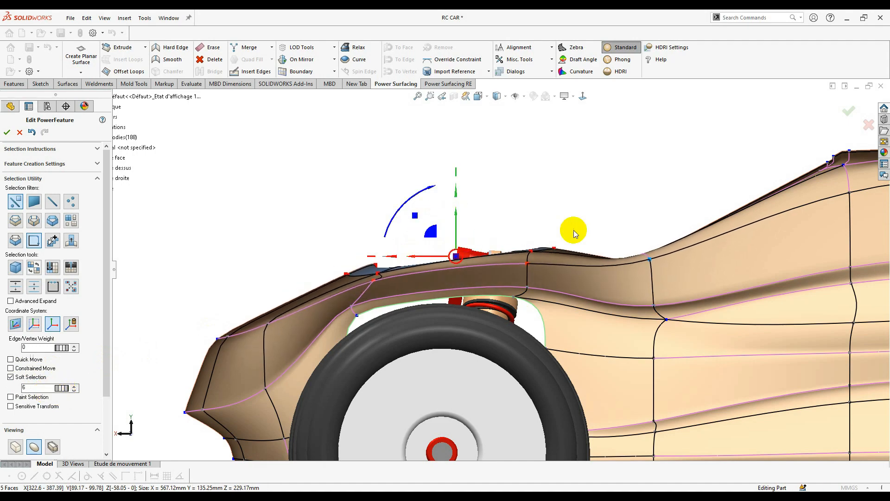
- Sharpen the short lower corner edge beside the front wheel with edge weight 14
{"action": "middle_click_drag", "start_coordinate": [574, 230], "coordinate": [532, 376]}
{"action": "scroll", "coordinate": [579, 323], "scroll_direction": "up", "scroll_amount": 4}
{"action": "left_click", "coordinate": [525, 366]}
{"action": "scroll", "coordinate": [559, 381], "scroll_direction": "down", "scroll_amount": 3}
{"action": "scroll", "coordinate": [503, 344], "scroll_direction": "down", "scroll_amount": 5}
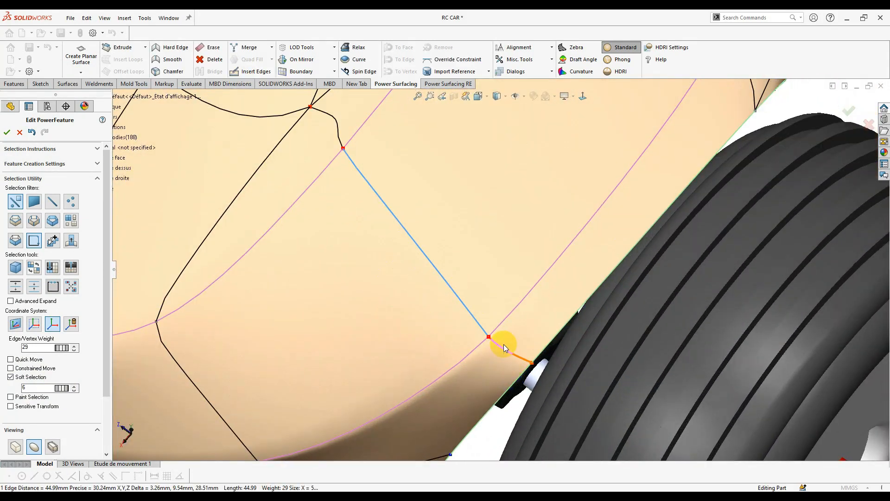
{"action": "left_click", "coordinate": [501, 343], "text": "ctrl"}
{"action": "scroll", "coordinate": [493, 347], "scroll_direction": "up", "scroll_amount": 2}
{"action": "left_click", "coordinate": [512, 347]}
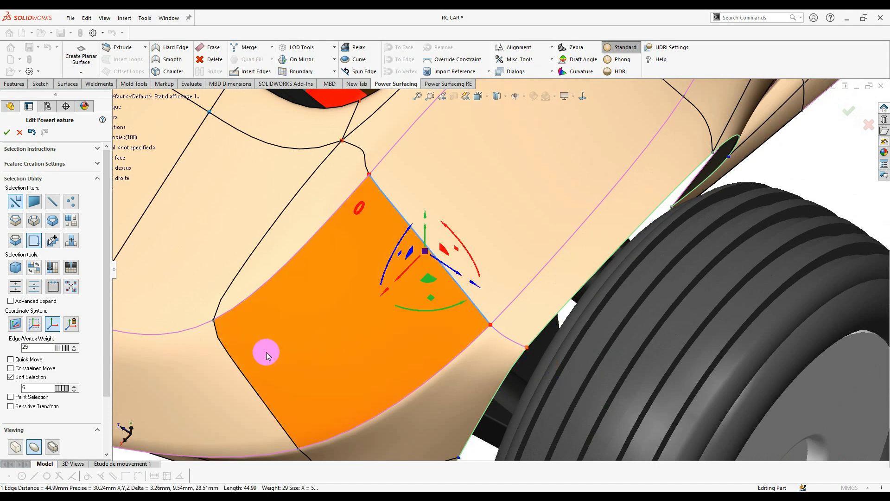
{"action": "middle_click_drag", "start_coordinate": [448, 317], "coordinate": [441, 252]}
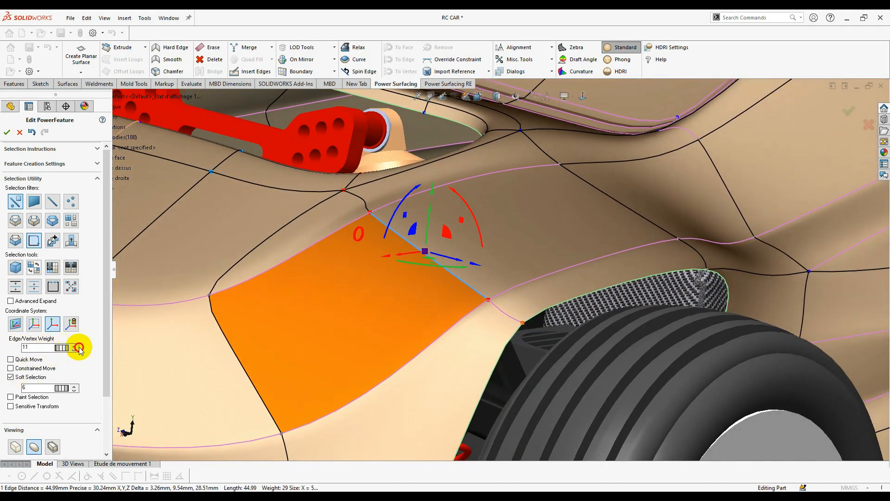
{"action": "left_click_drag", "start_coordinate": [79, 348], "coordinate": [94, 350]}
{"action": "left_click", "coordinate": [78, 353]}
- Show the Min Radius Of Curvature colour map on the body and clear the selection
{"action": "scroll", "coordinate": [459, 304], "scroll_direction": "up", "scroll_amount": 2}
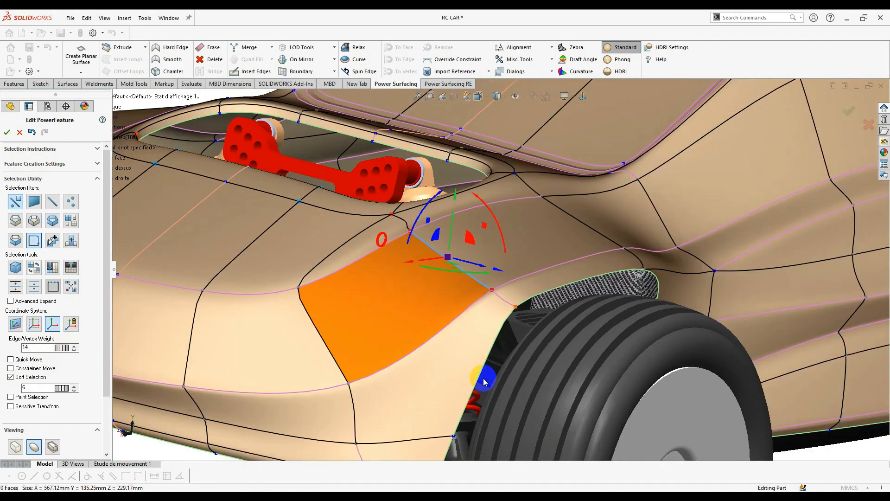
{"action": "middle_click_drag", "start_coordinate": [483, 382], "coordinate": [524, 413]}
{"action": "left_click", "coordinate": [583, 73]}
{"action": "left_click", "coordinate": [794, 210]}
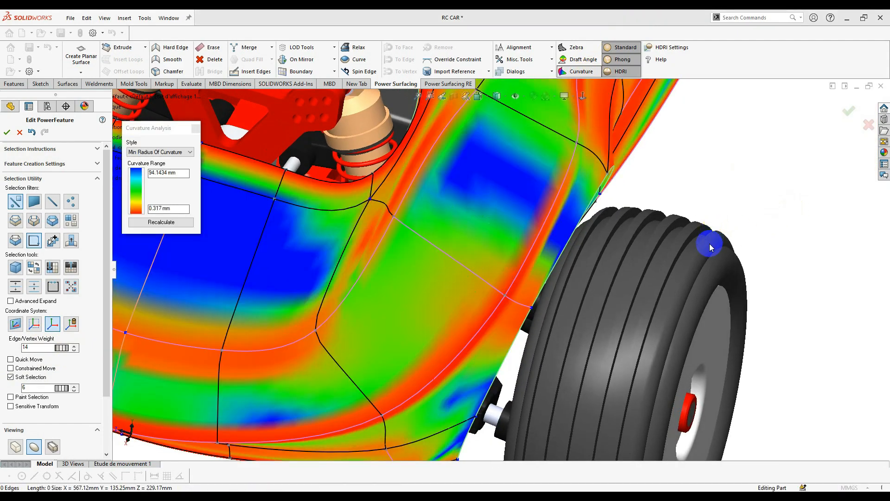
- Insert a new edge loop across the wheel-arch fender
{"action": "middle_click_drag", "start_coordinate": [711, 247], "coordinate": [630, 228]}
{"action": "scroll", "coordinate": [538, 259], "scroll_direction": "down", "scroll_amount": 1}
{"action": "middle_click_drag", "start_coordinate": [538, 260], "coordinate": [605, 217]}
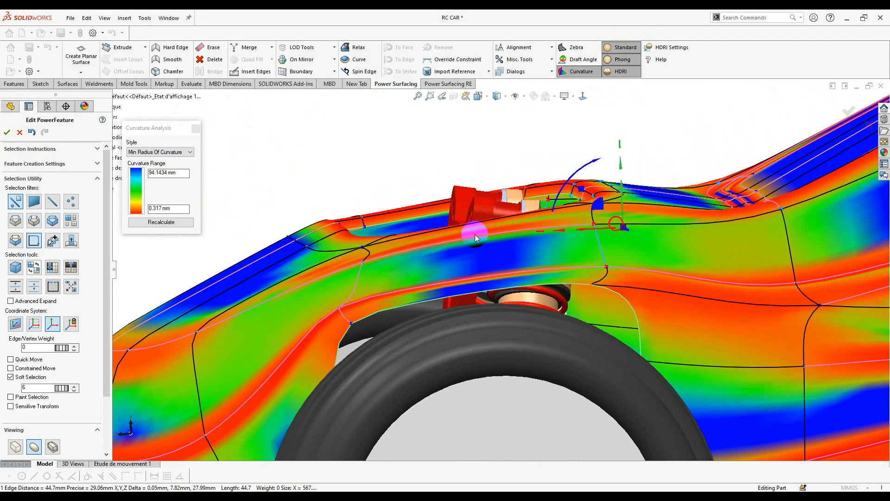
{"action": "middle_click_drag", "start_coordinate": [494, 304], "coordinate": [458, 264]}
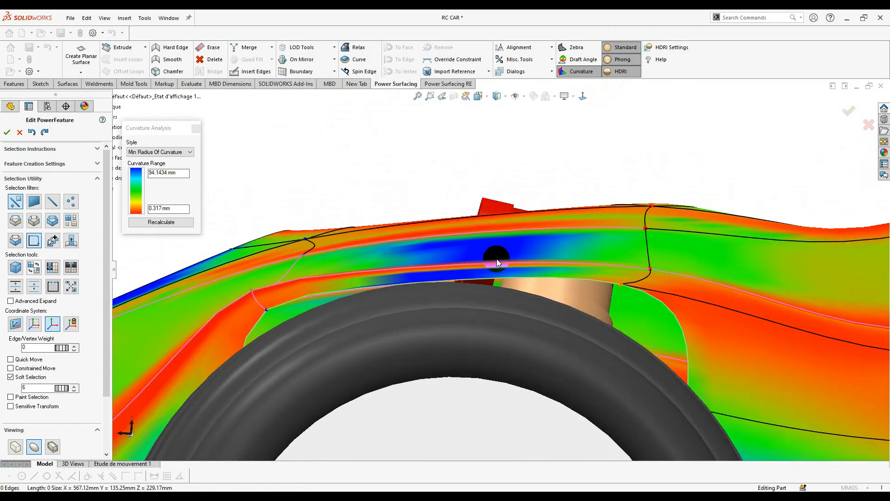
{"action": "left_click", "coordinate": [448, 267]}
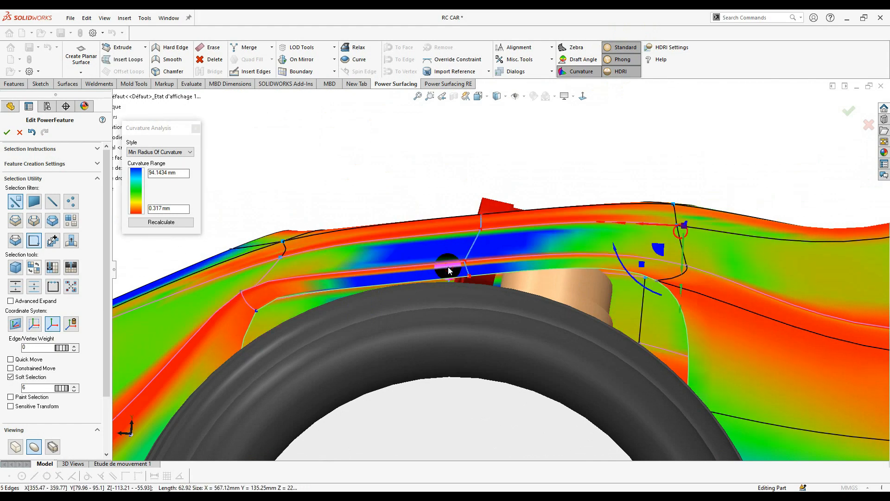
- Lift the whole new loop to raise the fender arch, pushing the left arch edge down
{"action": "middle_click_drag", "start_coordinate": [455, 266], "coordinate": [476, 263]}
{"action": "right_click", "coordinate": [477, 264]}
{"action": "left_click", "coordinate": [503, 269]}
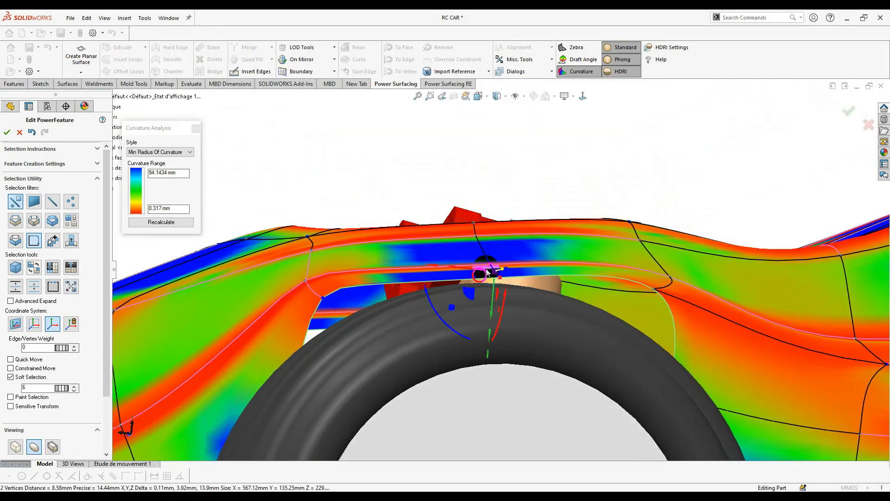
{"action": "left_click_drag", "start_coordinate": [469, 296], "coordinate": [449, 246]}
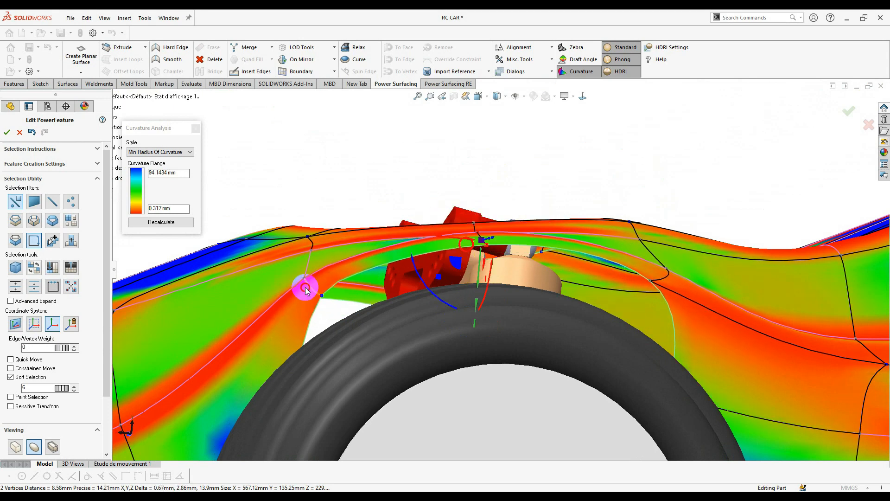
{"action": "left_click", "coordinate": [305, 288]}
{"action": "mouse_move", "coordinate": [286, 306]}
{"action": "left_mouse_down"}
{"action": "mouse_move", "coordinate": [284, 327]}
{"action": "mouse_move", "coordinate": [291, 304]}
{"action": "left_mouse_up"}
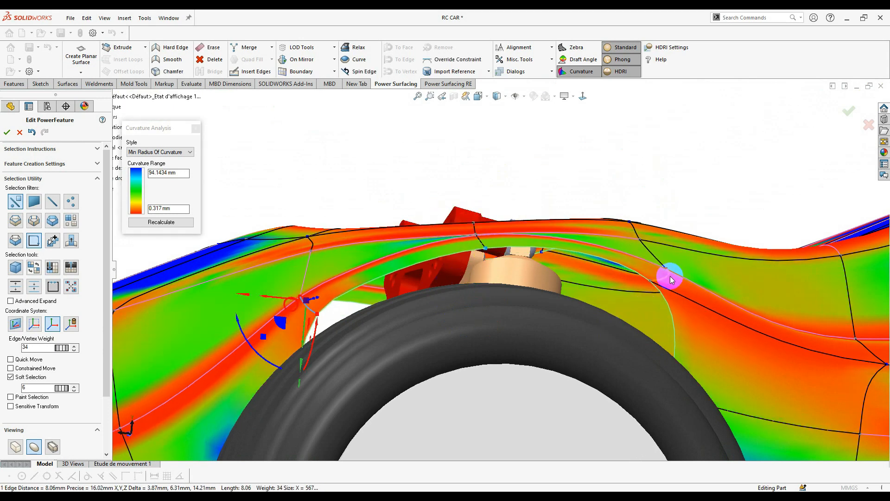
- From the side view, move the arch vertices left and up to reshape the wheel arch
{"action": "middle_click_drag", "start_coordinate": [652, 283], "coordinate": [620, 285]}
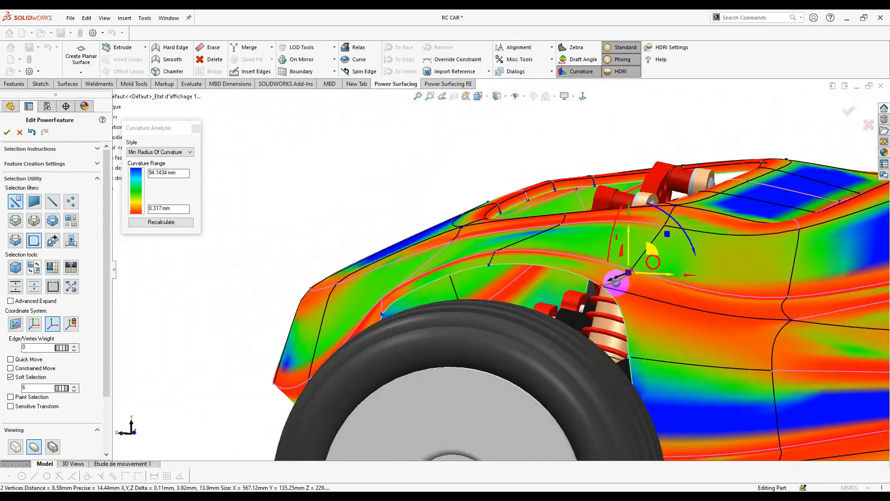
{"action": "key", "text": "ctrl+2"}
{"action": "left_click", "coordinate": [583, 95]}
{"action": "scroll", "coordinate": [493, 268], "scroll_direction": "down", "scroll_amount": 4}
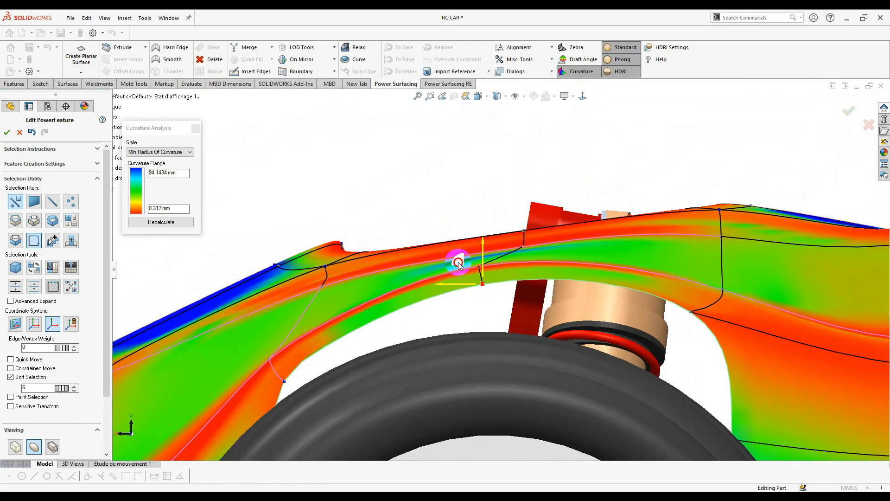
{"action": "left_click_drag", "start_coordinate": [458, 263], "coordinate": [443, 263]}
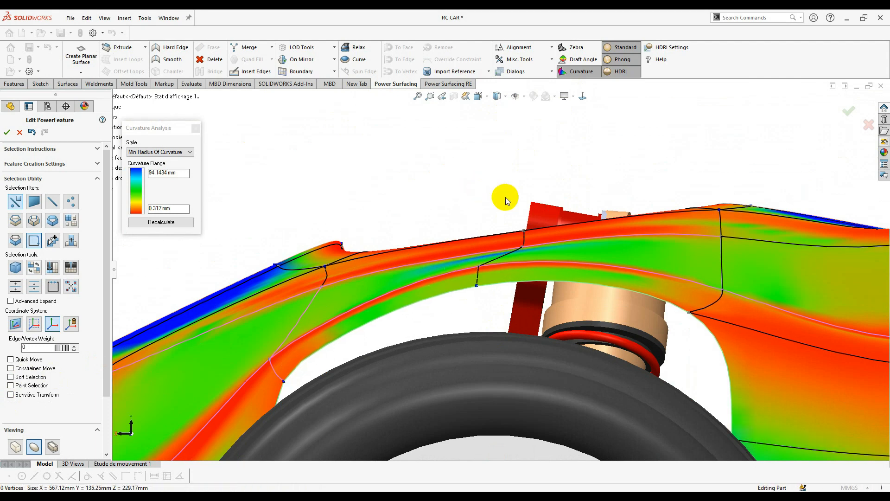
{"action": "left_click_drag", "start_coordinate": [559, 251], "coordinate": [560, 252]}
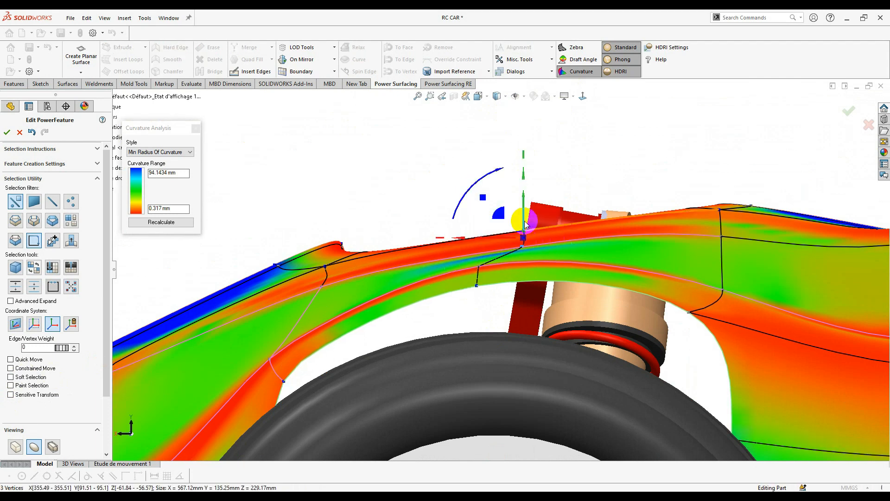
{"action": "left_click_drag", "start_coordinate": [493, 217], "coordinate": [458, 188]}
{"action": "left_click", "coordinate": [611, 163]}
- Turn off the curvature colour map to return to plain shaded display
{"action": "scroll", "coordinate": [611, 162], "scroll_direction": "up", "scroll_amount": 5}
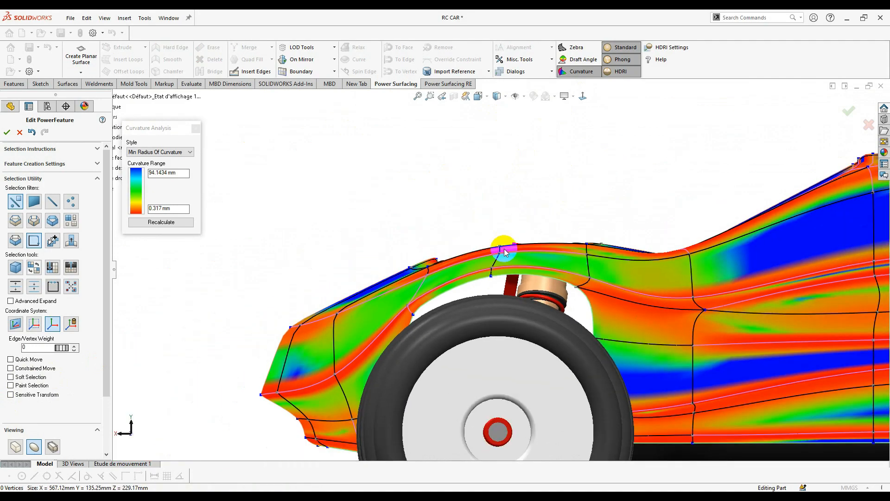
{"action": "middle_click_drag", "start_coordinate": [549, 230], "coordinate": [419, 246]}
{"action": "scroll", "coordinate": [516, 262], "scroll_direction": "down", "scroll_amount": 3}
{"action": "scroll", "coordinate": [505, 266], "scroll_direction": "up", "scroll_amount": 5}
{"action": "scroll", "coordinate": [417, 245], "scroll_direction": "down", "scroll_amount": 3}
{"action": "scroll", "coordinate": [417, 246], "scroll_direction": "down", "scroll_amount": 2}
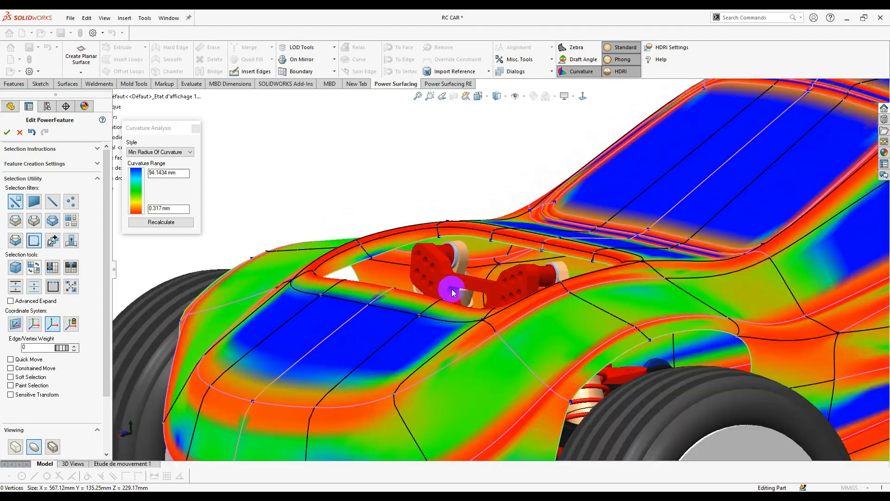
{"action": "scroll", "coordinate": [486, 304], "scroll_direction": "up", "scroll_amount": 2}
{"action": "middle_click_drag", "start_coordinate": [520, 278], "coordinate": [491, 272]}
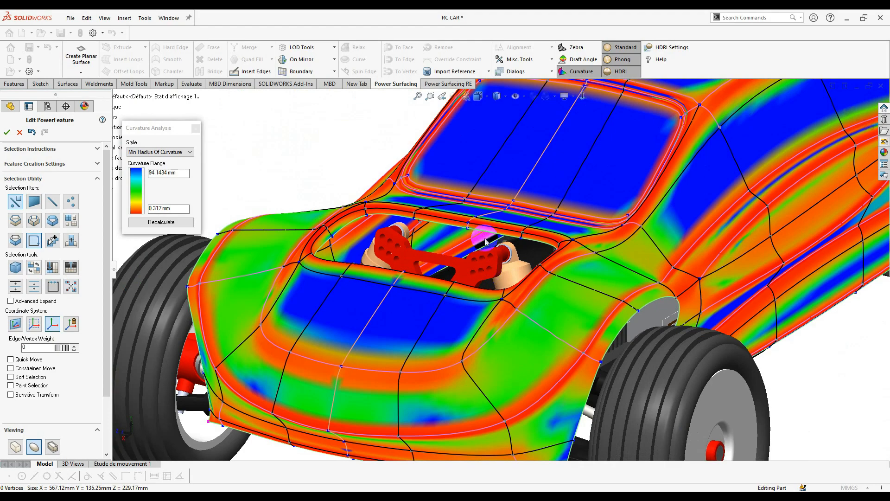
{"action": "middle_click_drag", "start_coordinate": [485, 240], "coordinate": [330, 171]}
{"action": "left_click", "coordinate": [195, 128]}
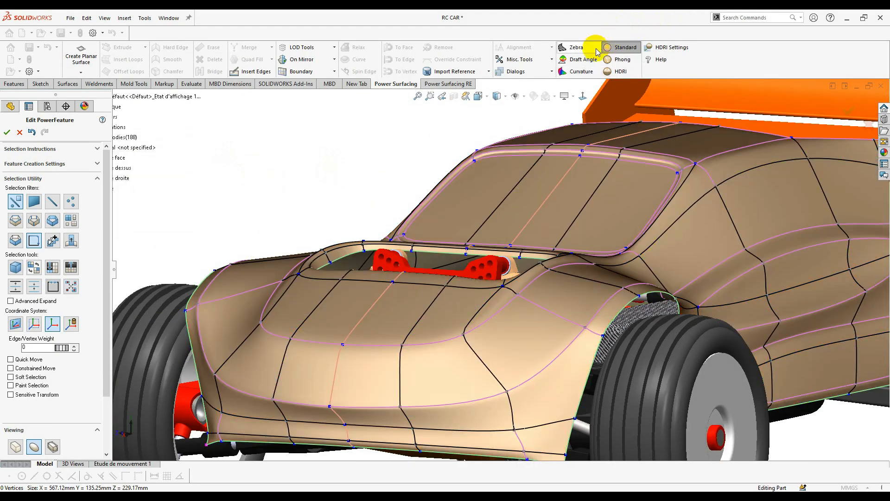
- Insert a new edge across the front lower body faces and accept it
{"action": "scroll", "coordinate": [466, 288], "scroll_direction": "up", "scroll_amount": 3}
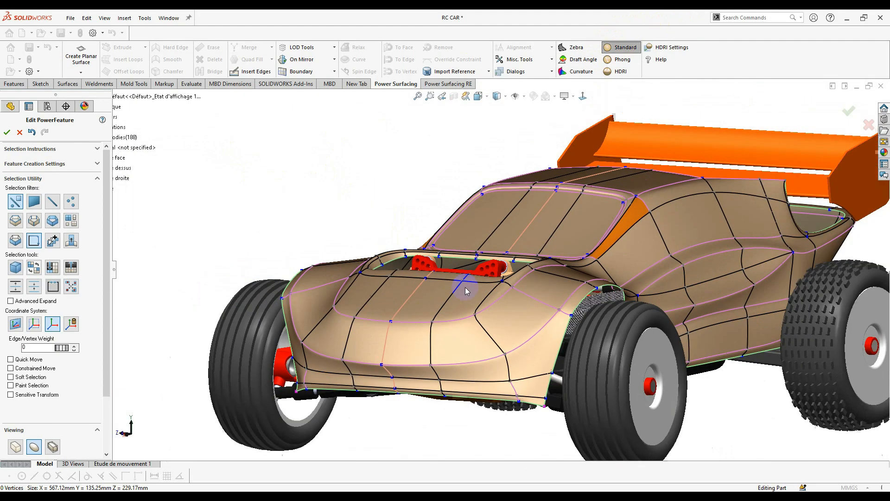
{"action": "right_click", "coordinate": [469, 319]}
{"action": "left_click", "coordinate": [478, 303]}
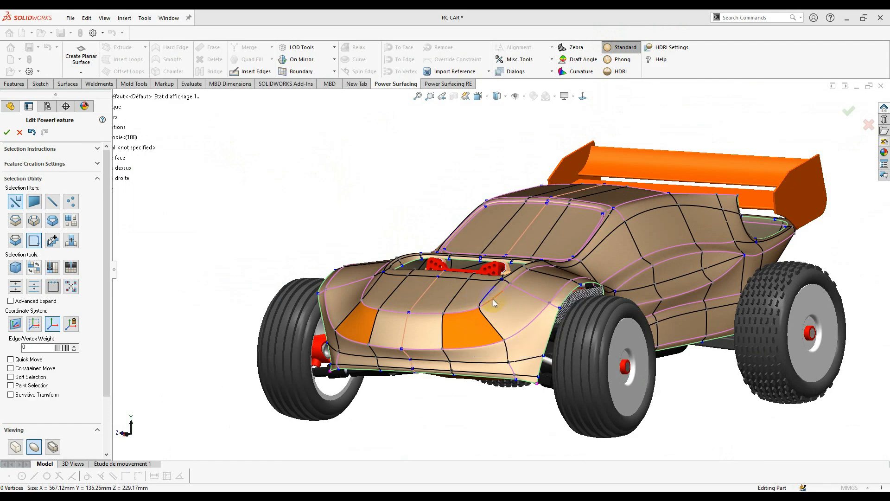
{"action": "middle_click_drag", "start_coordinate": [493, 300], "coordinate": [456, 350]}
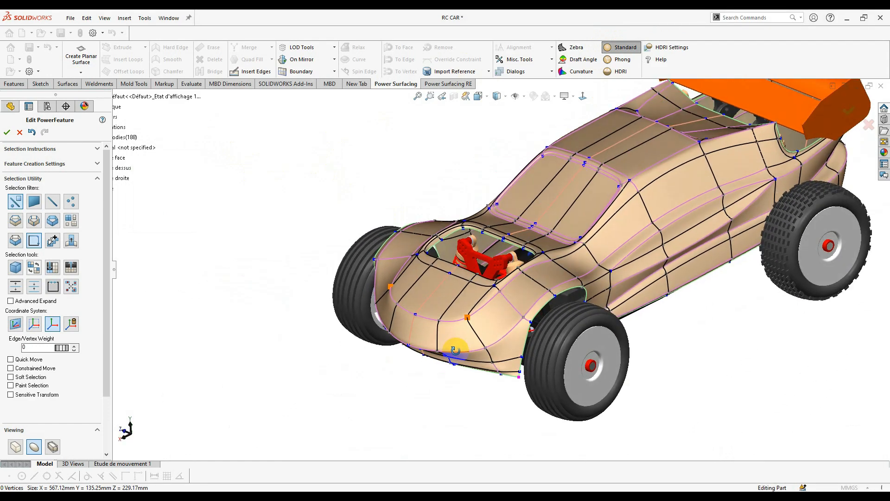
{"action": "left_click", "coordinate": [252, 72]}
{"action": "scroll", "coordinate": [753, 267], "scroll_direction": "up", "scroll_amount": 2}
{"action": "middle_click_drag", "start_coordinate": [752, 268], "coordinate": [717, 262]}
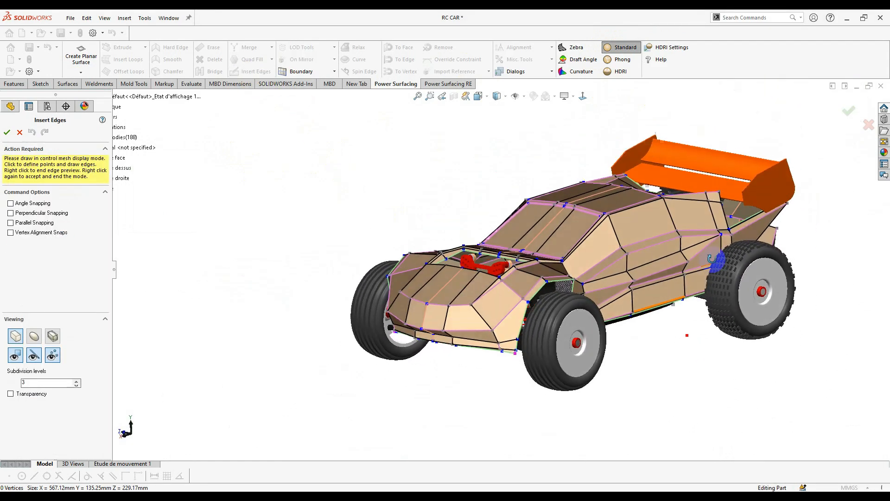
{"action": "scroll", "coordinate": [517, 297], "scroll_direction": "down", "scroll_amount": 5}
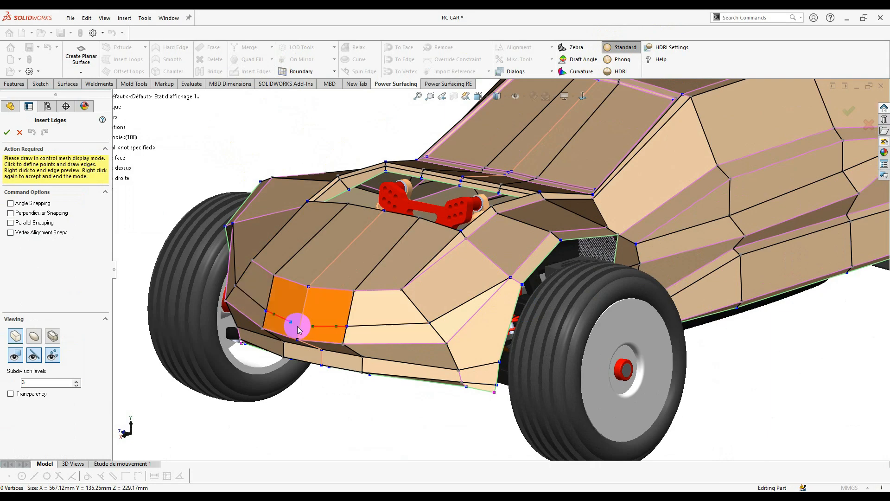
{"action": "right_click", "coordinate": [444, 336]}
- Return the model to smooth display and shift the selected new edges slightly
{"action": "mouse_move", "coordinate": [444, 335]}
{"action": "middle_mouse_down"}
{"action": "mouse_move", "coordinate": [464, 294]}
{"action": "mouse_move", "coordinate": [537, 314]}
{"action": "mouse_move", "coordinate": [477, 312]}
{"action": "mouse_move", "coordinate": [427, 338]}
{"action": "middle_mouse_up"}
{"action": "key", "text": "Tab"}
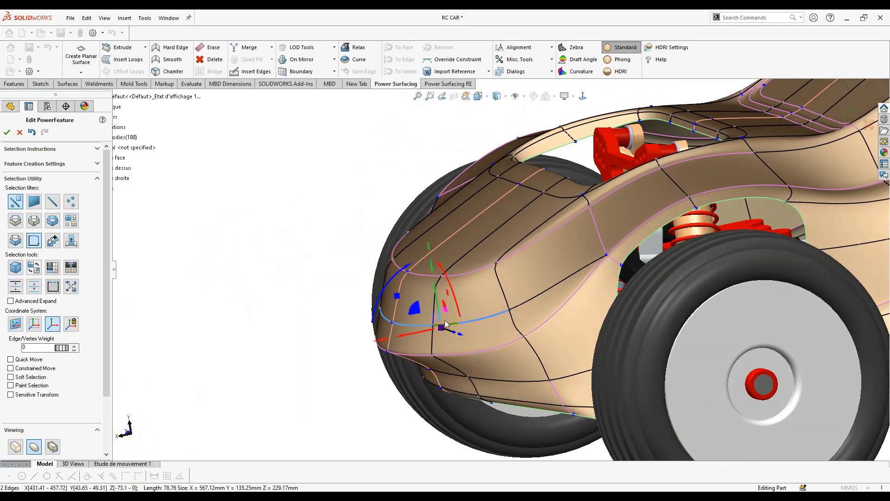
{"action": "middle_click_drag", "start_coordinate": [445, 324], "coordinate": [441, 297]}
{"action": "left_click_drag", "start_coordinate": [463, 282], "coordinate": [474, 296]}
{"action": "middle_click_drag", "start_coordinate": [474, 297], "coordinate": [381, 298]}
{"action": "scroll", "coordinate": [445, 306], "scroll_direction": "down", "scroll_amount": 3}
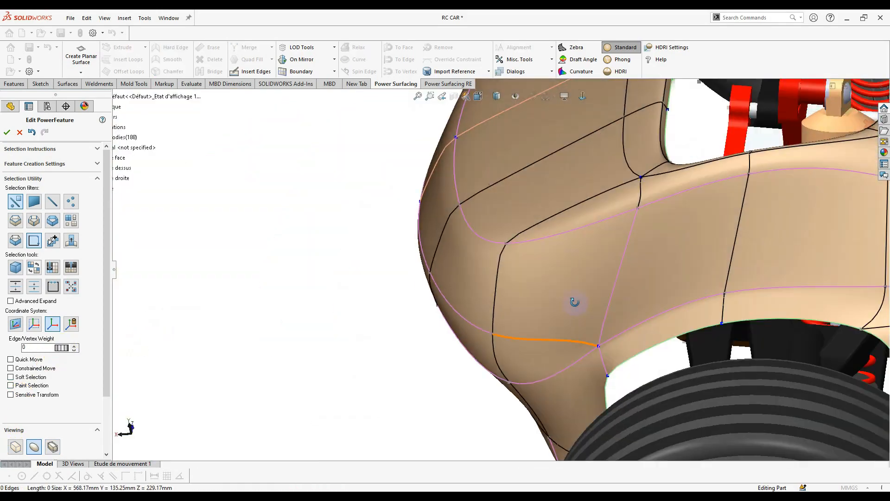
- Pick the front corner edge for weighting and nudge a side vertex to the left
{"action": "middle_click_drag", "start_coordinate": [574, 302], "coordinate": [626, 233]}
{"action": "scroll", "coordinate": [627, 232], "scroll_direction": "down", "scroll_amount": 2}
{"action": "left_click", "coordinate": [592, 212]}
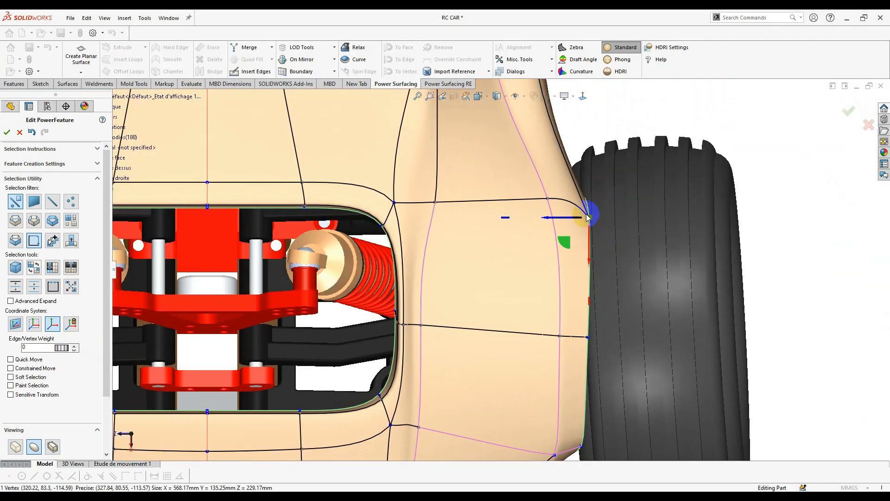
{"action": "left_click_drag", "start_coordinate": [538, 214], "coordinate": [526, 214]}
{"action": "scroll", "coordinate": [550, 293], "scroll_direction": "up", "scroll_amount": 5}
{"action": "scroll", "coordinate": [550, 293], "scroll_direction": "down", "scroll_amount": 2}
- Switch the selection filter to whole edge loops
{"action": "key", "text": "s"}
{"action": "left_click", "coordinate": [624, 254]}
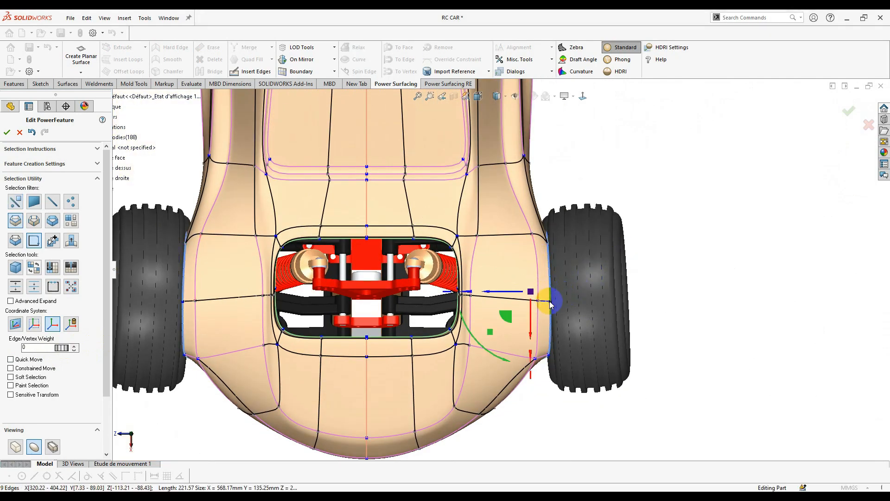
{"action": "middle_click_drag", "start_coordinate": [550, 304], "coordinate": [528, 339]}
{"action": "scroll", "coordinate": [538, 276], "scroll_direction": "down", "scroll_amount": 3}
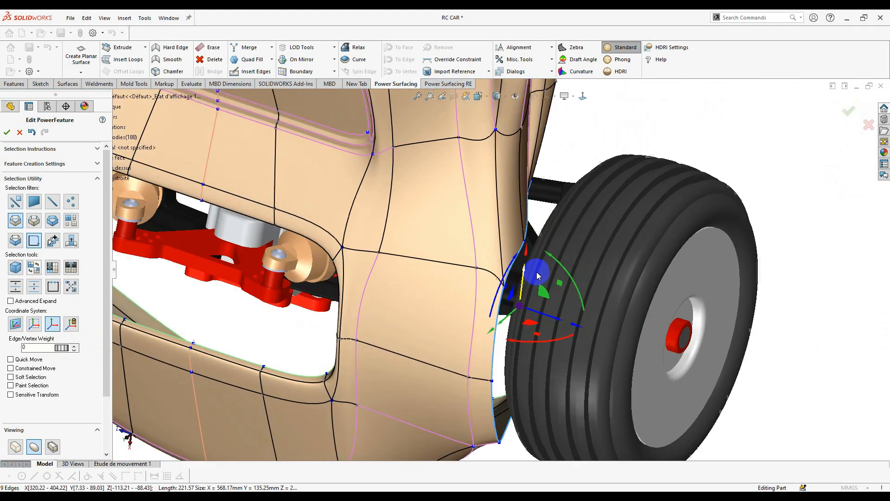
{"action": "scroll", "coordinate": [537, 276], "scroll_direction": "down", "scroll_amount": 2}
{"action": "key", "text": "s"}
{"action": "left_click", "coordinate": [626, 248]}
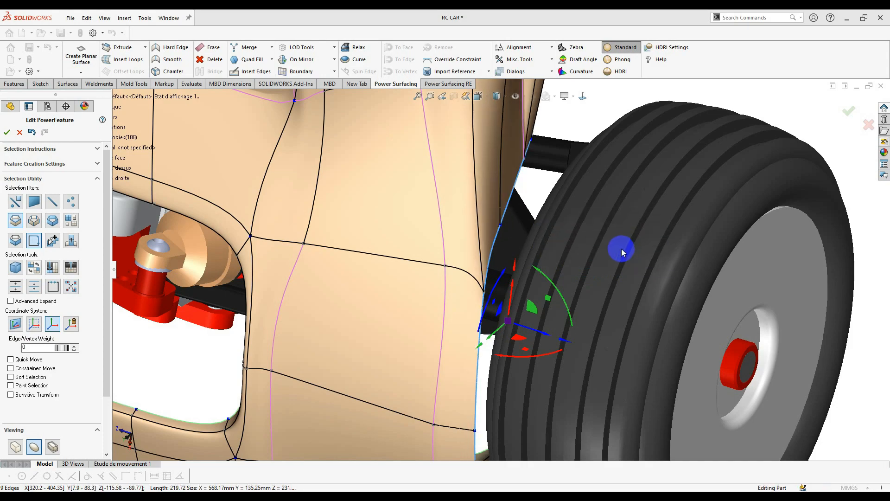
- Select the wheel-arch corner vertex and pull it outward toward the right wheel
{"action": "middle_click_drag", "start_coordinate": [491, 302], "coordinate": [585, 102]}
{"action": "middle_click_drag", "start_coordinate": [594, 135], "coordinate": [557, 200]}
{"action": "scroll", "coordinate": [500, 274], "scroll_direction": "down", "scroll_amount": 4}
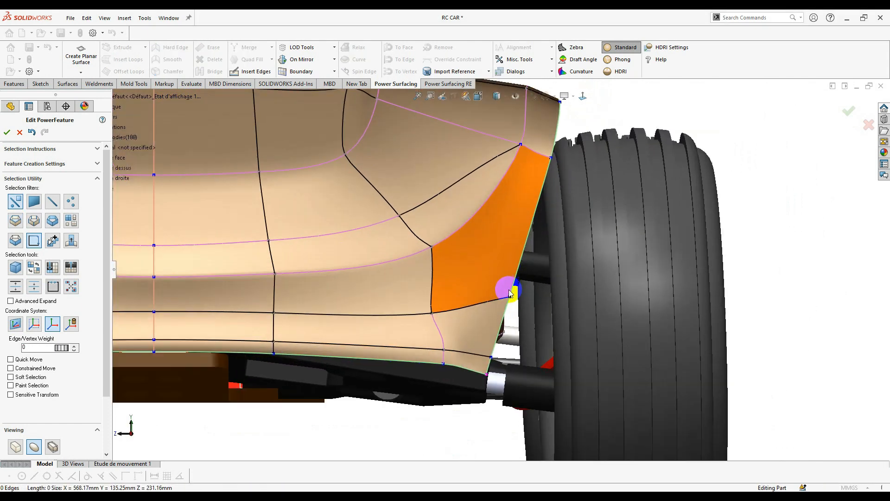
{"action": "left_click", "coordinate": [509, 298]}
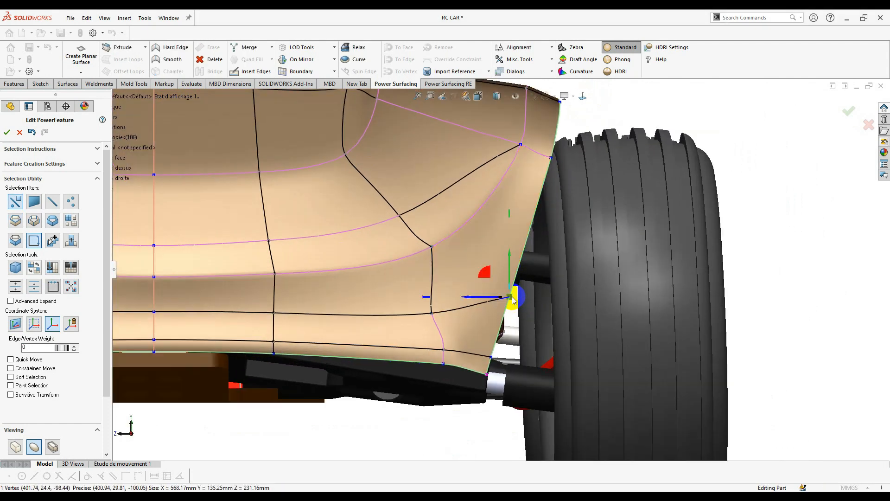
{"action": "mouse_move", "coordinate": [494, 298]}
{"action": "left_mouse_down"}
{"action": "mouse_move", "coordinate": [513, 313]}
{"action": "mouse_move", "coordinate": [497, 296]}
{"action": "left_mouse_up"}
{"action": "scroll", "coordinate": [515, 310], "scroll_direction": "up", "scroll_amount": 1}
{"action": "scroll", "coordinate": [468, 357], "scroll_direction": "up", "scroll_amount": 5}
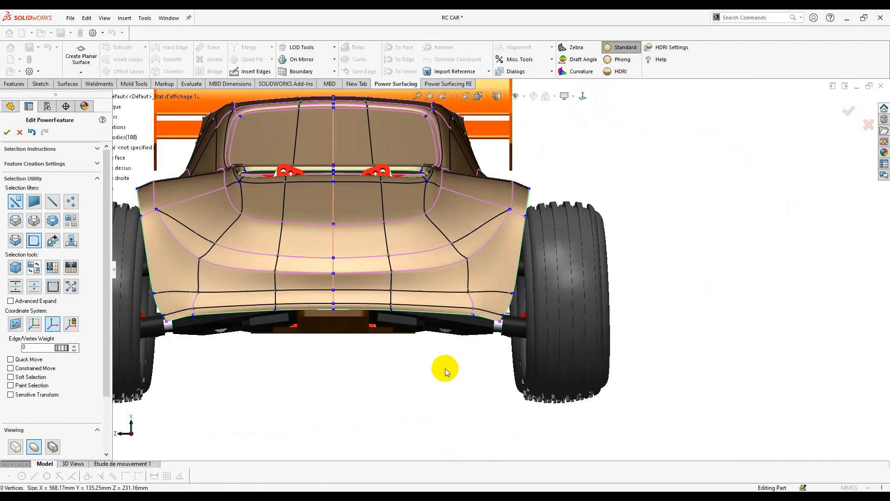
{"action": "scroll", "coordinate": [602, 297], "scroll_direction": "down", "scroll_amount": 6}
- Delete the triangular band face beside the front wheel to open a side vent
{"action": "left_click", "coordinate": [600, 268]}
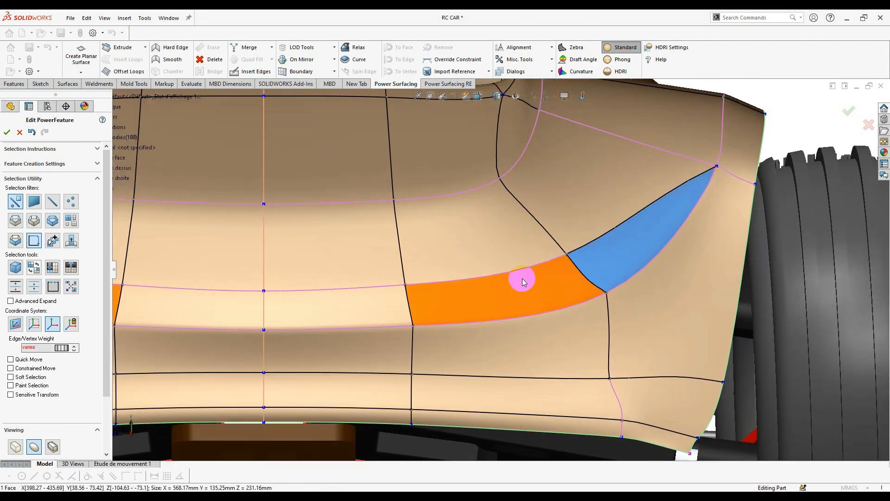
{"action": "left_click", "coordinate": [666, 287]}
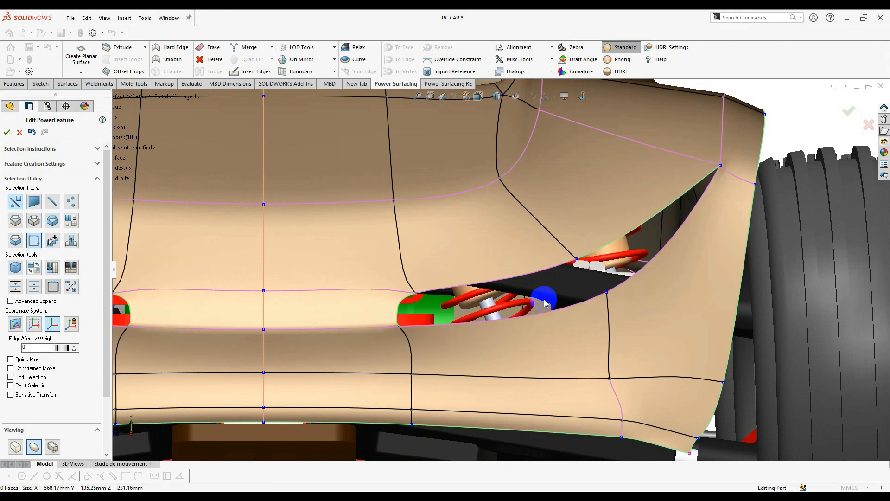
{"action": "scroll", "coordinate": [548, 299], "scroll_direction": "up", "scroll_amount": 6}
{"action": "scroll", "coordinate": [510, 293], "scroll_direction": "down", "scroll_amount": 4}
{"action": "middle_click_drag", "start_coordinate": [511, 293], "coordinate": [595, 277]}
{"action": "scroll", "coordinate": [663, 277], "scroll_direction": "up", "scroll_amount": 4}
{"action": "scroll", "coordinate": [595, 277], "scroll_direction": "down", "scroll_amount": 4}
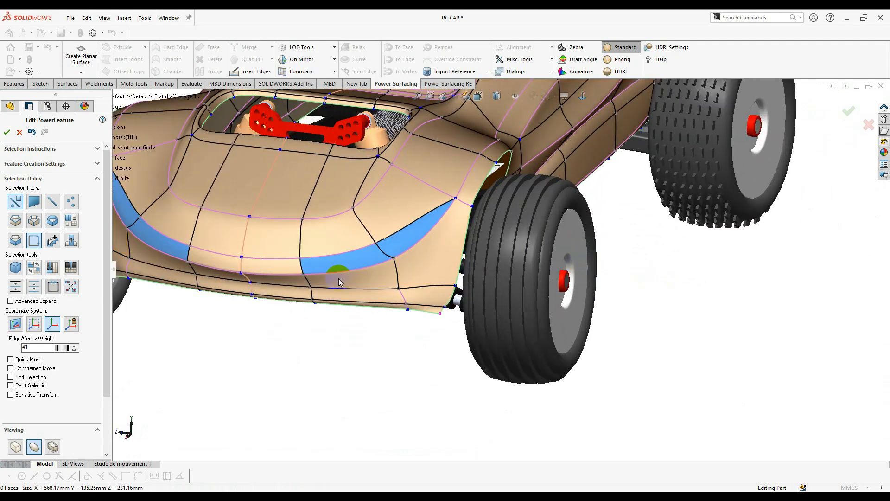
{"action": "left_click", "coordinate": [254, 72]}
{"action": "scroll", "coordinate": [335, 207], "scroll_direction": "down", "scroll_amount": 2}
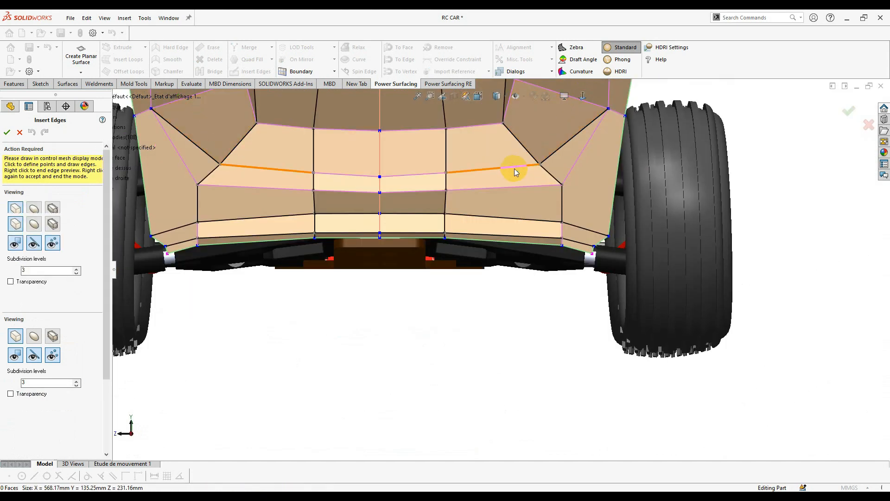
- End the current edge insertion and begin a fresh Insert Edges pass
{"action": "right_click", "coordinate": [519, 166]}
{"action": "right_click", "coordinate": [519, 166]}
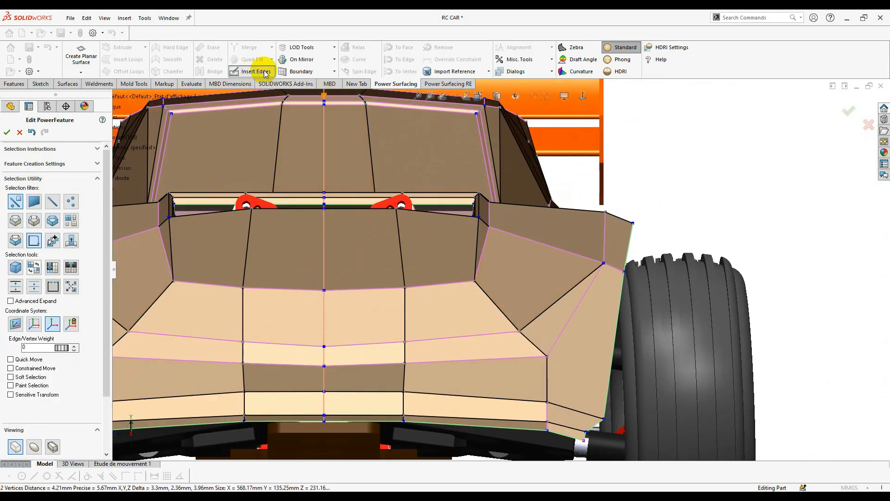
{"action": "left_click", "coordinate": [264, 72]}
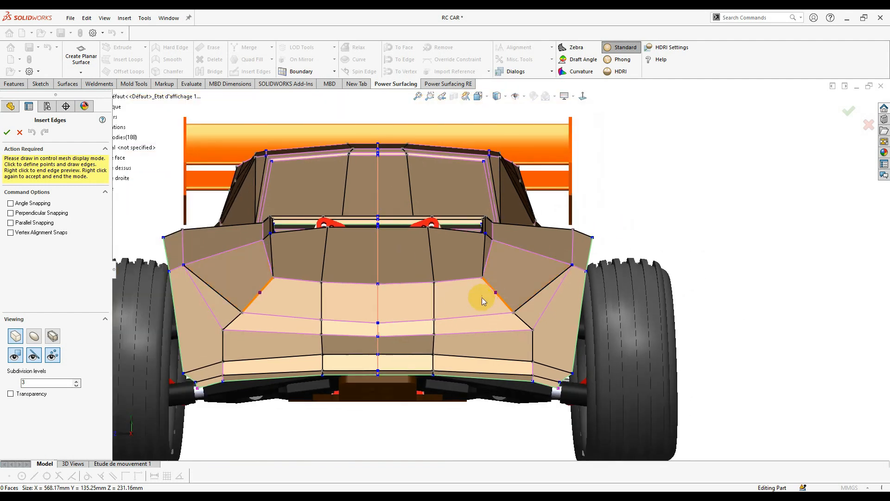
{"action": "scroll", "coordinate": [466, 282], "scroll_direction": "down", "scroll_amount": 3}
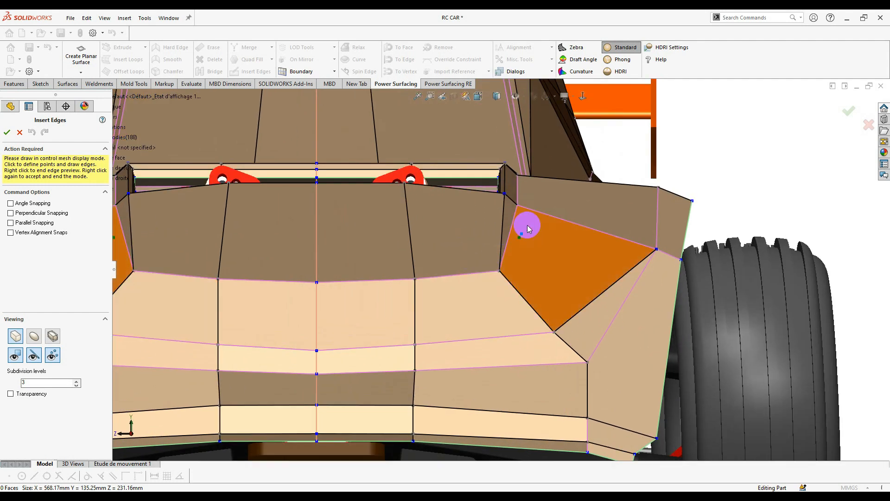
{"action": "scroll", "coordinate": [498, 260], "scroll_direction": "up", "scroll_amount": 3}
{"action": "scroll", "coordinate": [458, 259], "scroll_direction": "down", "scroll_amount": 3}
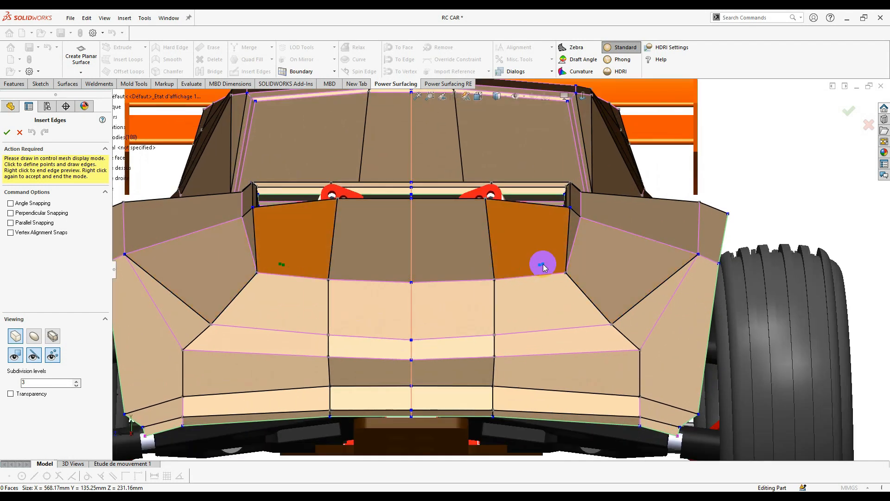
- Draw a closed pocket outline of new edges across the lower front and side faces
{"action": "left_click", "coordinate": [627, 230]}
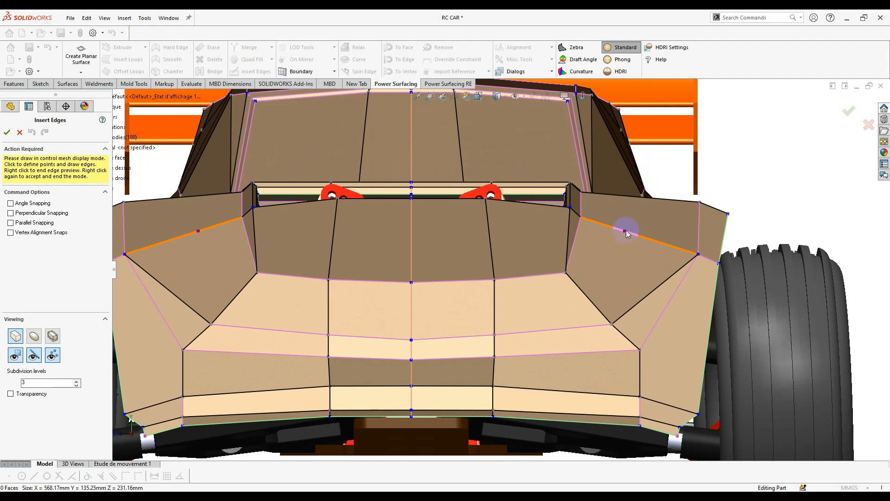
{"action": "left_click", "coordinate": [579, 288]}
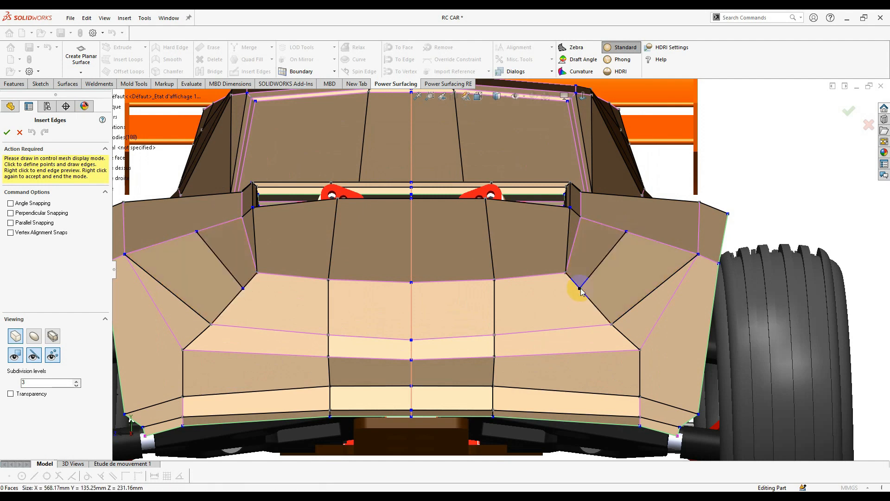
{"action": "left_click", "coordinate": [552, 293]}
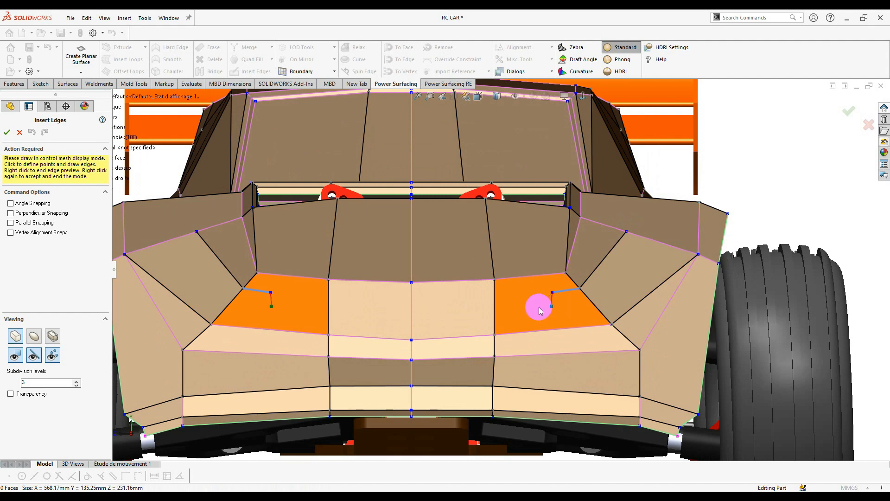
{"action": "left_click", "coordinate": [539, 307]}
{"action": "left_click", "coordinate": [545, 323]}
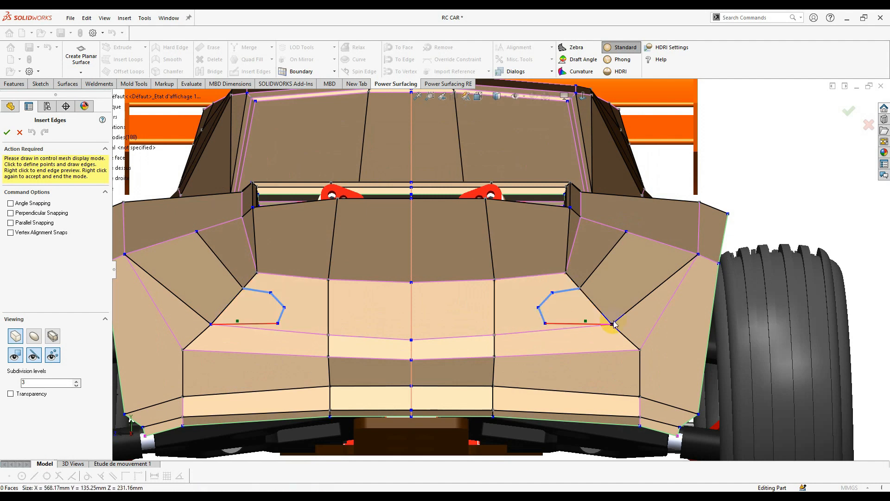
{"action": "left_click", "coordinate": [599, 310]}
{"action": "left_click", "coordinate": [663, 243]}
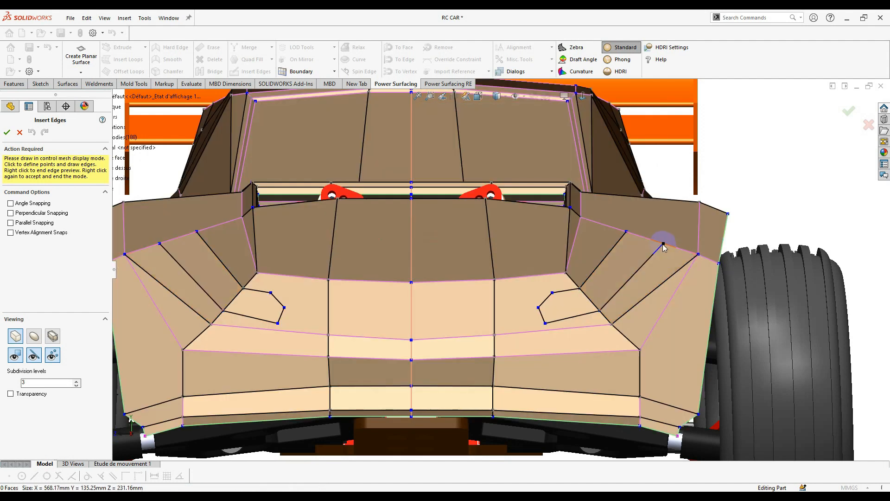
{"action": "left_click", "coordinate": [671, 220]}
{"action": "left_click", "coordinate": [626, 232]}
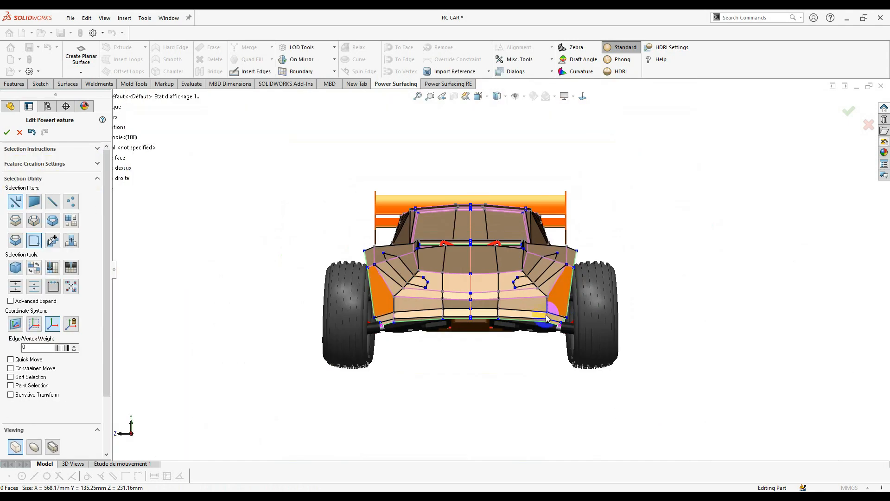
- Select an edge and the quad face inside the right pocket
{"action": "middle_click_drag", "start_coordinate": [547, 318], "coordinate": [482, 320]}
{"action": "scroll", "coordinate": [482, 287], "scroll_direction": "down", "scroll_amount": 8}
{"action": "left_click", "coordinate": [484, 336]}
{"action": "left_click", "coordinate": [590, 280]}
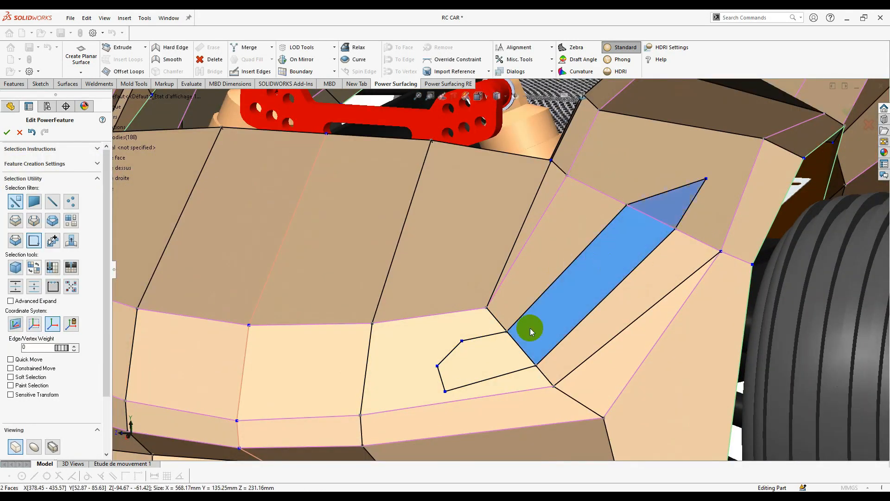
- Delete the three selected faces to open the vent in the lower front of the body
{"action": "right_click", "coordinate": [486, 361]}
{"action": "left_click", "coordinate": [588, 372]}
{"action": "scroll", "coordinate": [545, 364], "scroll_direction": "up", "scroll_amount": 8}
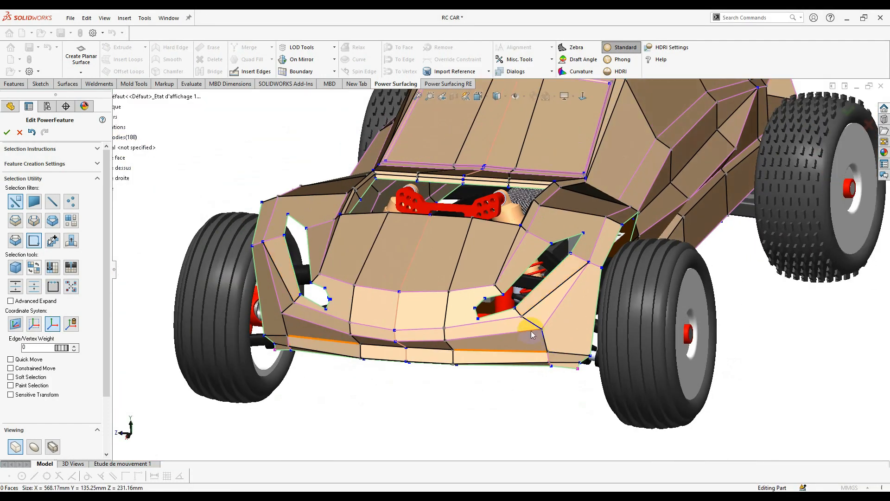
{"action": "mouse_move", "coordinate": [503, 334]}
{"action": "middle_mouse_down"}
{"action": "mouse_move", "coordinate": [546, 298]}
{"action": "mouse_move", "coordinate": [505, 318]}
{"action": "middle_mouse_up"}
{"action": "scroll", "coordinate": [583, 257], "scroll_direction": "down", "scroll_amount": 3}
{"action": "middle_click_drag", "start_coordinate": [581, 225], "coordinate": [601, 238]}
{"action": "scroll", "coordinate": [558, 262], "scroll_direction": "down", "scroll_amount": 2}
- Insert new edges across the front faces around the vent opening
{"action": "left_click", "coordinate": [256, 74]}
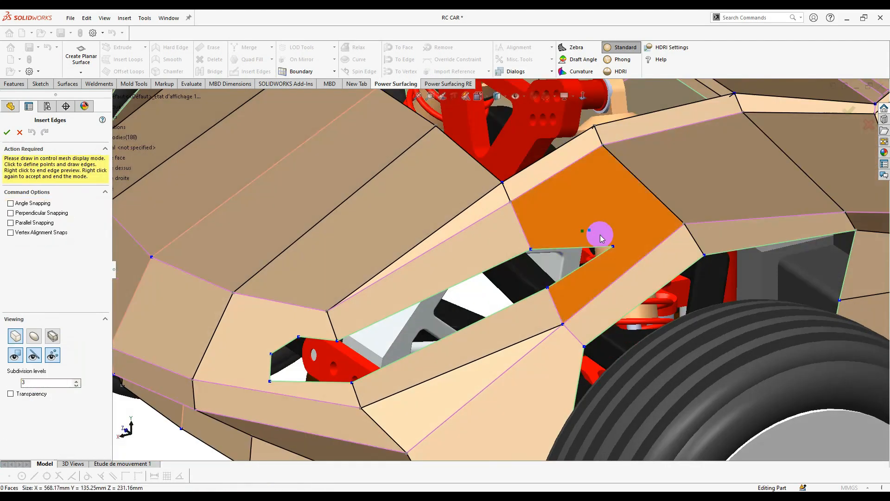
{"action": "left_click", "coordinate": [679, 224]}
{"action": "left_click", "coordinate": [271, 355]}
{"action": "left_click", "coordinate": [212, 336]}
{"action": "middle_click_drag", "start_coordinate": [171, 304], "coordinate": [232, 296]}
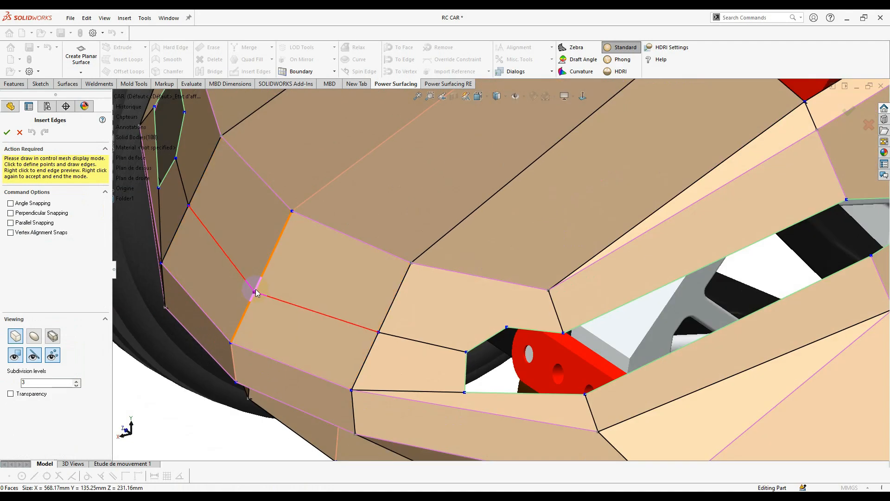
{"action": "left_click", "coordinate": [253, 292]}
{"action": "left_click", "coordinate": [513, 327]}
{"action": "left_click", "coordinate": [413, 276]}
{"action": "right_click", "coordinate": [413, 278]}
- Insert one more edge beside the front opening
{"action": "middle_click_drag", "start_coordinate": [658, 278], "coordinate": [672, 246]}
{"action": "scroll", "coordinate": [600, 255], "scroll_direction": "down", "scroll_amount": 2}
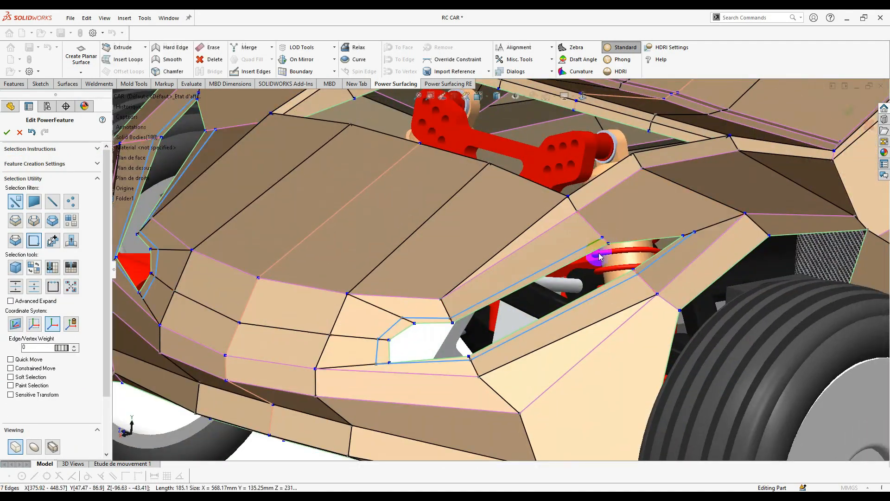
{"action": "left_click", "coordinate": [256, 71]}
{"action": "left_click", "coordinate": [447, 320]}
{"action": "right_click", "coordinate": [592, 278]}
- Select the vent opening's edge loop and try shifting it, undoing the move
{"action": "middle_click_drag", "start_coordinate": [446, 320], "coordinate": [472, 312]}
{"action": "double_click", "coordinate": [591, 251]}
{"action": "scroll", "coordinate": [473, 312], "scroll_direction": "down", "scroll_amount": 2}
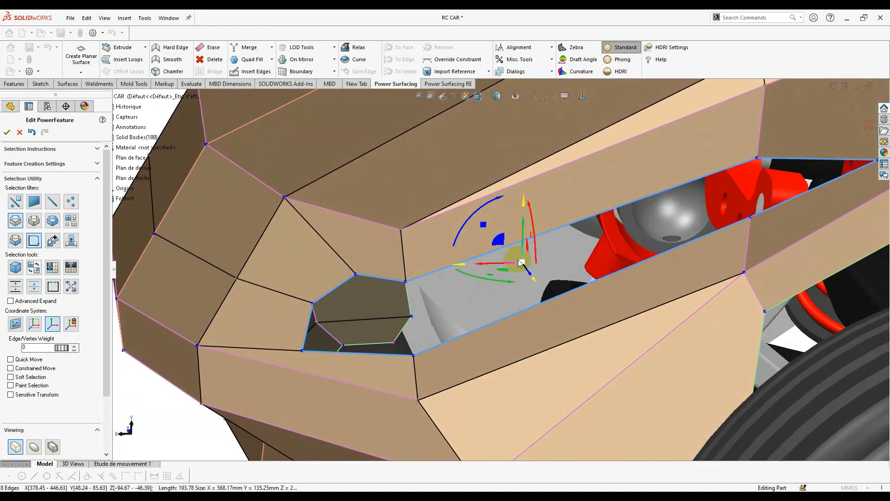
{"action": "mouse_move", "coordinate": [520, 263]}
{"action": "left_mouse_down"}
{"action": "mouse_move", "coordinate": [514, 260]}
{"action": "mouse_move", "coordinate": [525, 262]}
{"action": "left_mouse_up"}
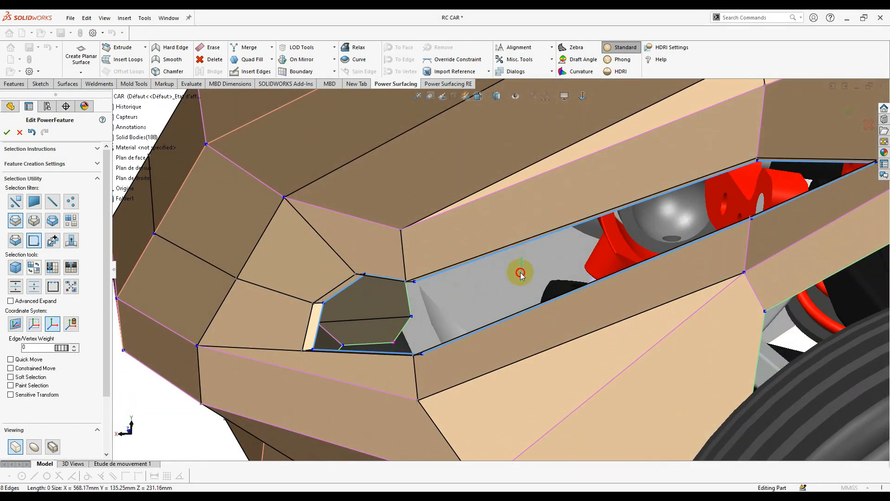
{"action": "double_click", "coordinate": [530, 241]}
{"action": "middle_click_drag", "start_coordinate": [529, 240], "coordinate": [520, 258]}
{"action": "left_click_drag", "start_coordinate": [508, 292], "coordinate": [502, 316]}
{"action": "key", "text": "ctrl+z"}
{"action": "middle_click_drag", "start_coordinate": [502, 316], "coordinate": [450, 323]}
- In the right view, raise the two opening-corner vertices 3.63 mm and zoom out
{"action": "key", "text": "ctrl+4"}
{"action": "scroll", "coordinate": [536, 236], "scroll_direction": "up", "scroll_amount": 5}
{"action": "right_click", "coordinate": [533, 222]}
{"action": "left_click_drag", "start_coordinate": [503, 261], "coordinate": [516, 244]}
{"action": "scroll", "coordinate": [640, 217], "scroll_direction": "down", "scroll_amount": 3}
{"action": "left_click", "coordinate": [726, 198]}
{"action": "scroll", "coordinate": [458, 274], "scroll_direction": "down", "scroll_amount": 2}
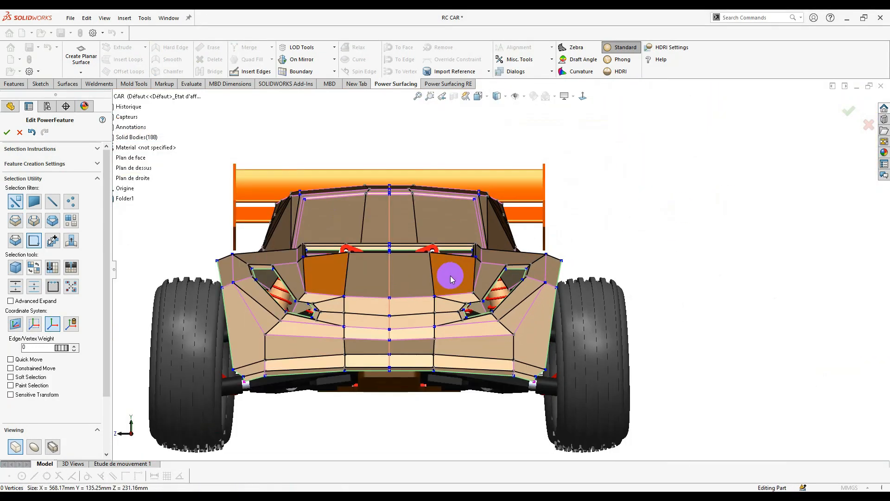
{"action": "scroll", "coordinate": [492, 278], "scroll_direction": "up", "scroll_amount": 3}
- Select the first two short edges at the side vent opening
{"action": "middle_click_drag", "start_coordinate": [445, 323], "coordinate": [594, 279]}
{"action": "left_click", "coordinate": [573, 284]}
{"action": "left_click_drag", "start_coordinate": [555, 302], "coordinate": [558, 309]}
{"action": "middle_click_drag", "start_coordinate": [547, 303], "coordinate": [777, 202]}
{"action": "scroll", "coordinate": [759, 202], "scroll_direction": "down", "scroll_amount": 4}
{"action": "scroll", "coordinate": [769, 202], "scroll_direction": "up", "scroll_amount": 3}
{"action": "left_click", "coordinate": [533, 180], "text": "ctrl"}
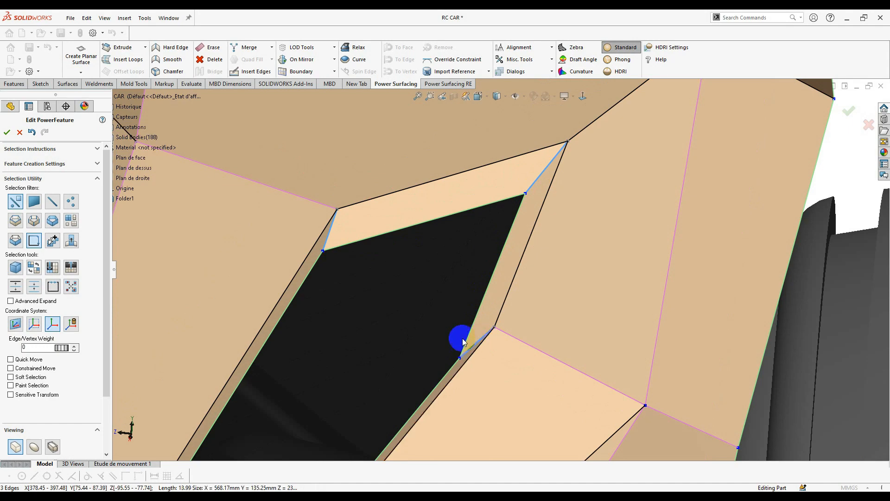
{"action": "scroll", "coordinate": [464, 342], "scroll_direction": "up", "scroll_amount": 5}
- Add the remaining short edges until eight are selected, then show the smooth surface
{"action": "middle_click_drag", "start_coordinate": [463, 342], "coordinate": [456, 302]}
{"action": "scroll", "coordinate": [459, 300], "scroll_direction": "down", "scroll_amount": 5}
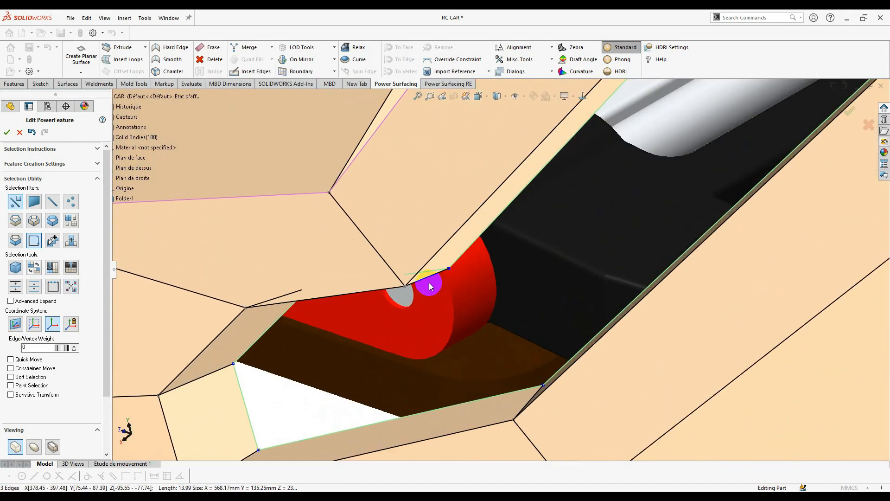
{"action": "middle_click_drag", "start_coordinate": [570, 393], "coordinate": [525, 412]}
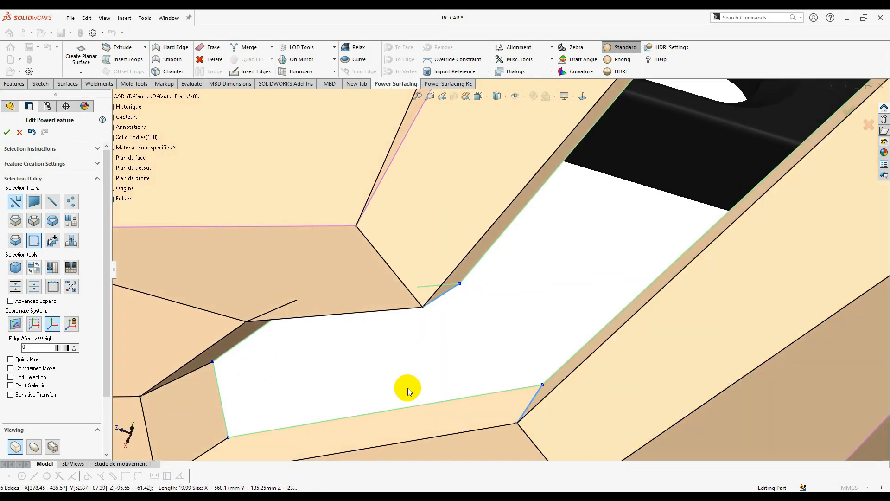
{"action": "middle_click_drag", "start_coordinate": [408, 388], "coordinate": [324, 304]}
{"action": "left_click", "coordinate": [315, 313], "text": "ctrl"}
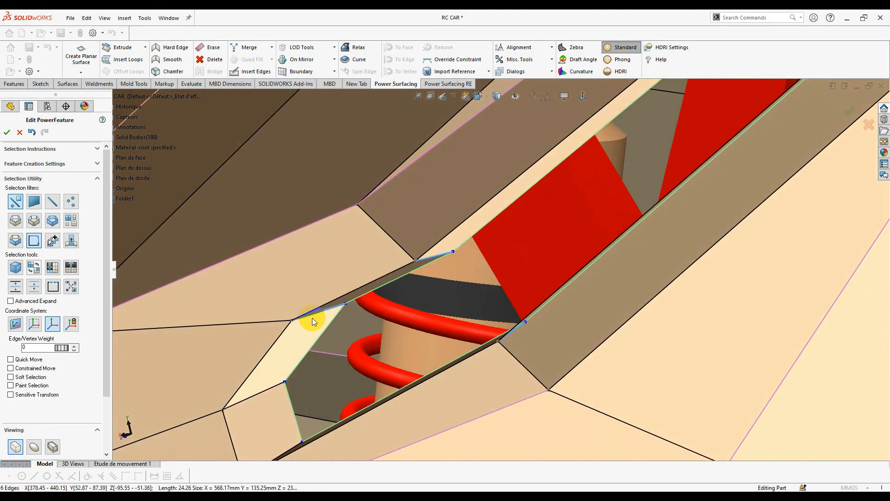
{"action": "left_click", "coordinate": [266, 393], "text": "ctrl"}
{"action": "scroll", "coordinate": [410, 343], "scroll_direction": "up", "scroll_amount": 3}
{"action": "middle_click_drag", "start_coordinate": [410, 343], "coordinate": [409, 408]}
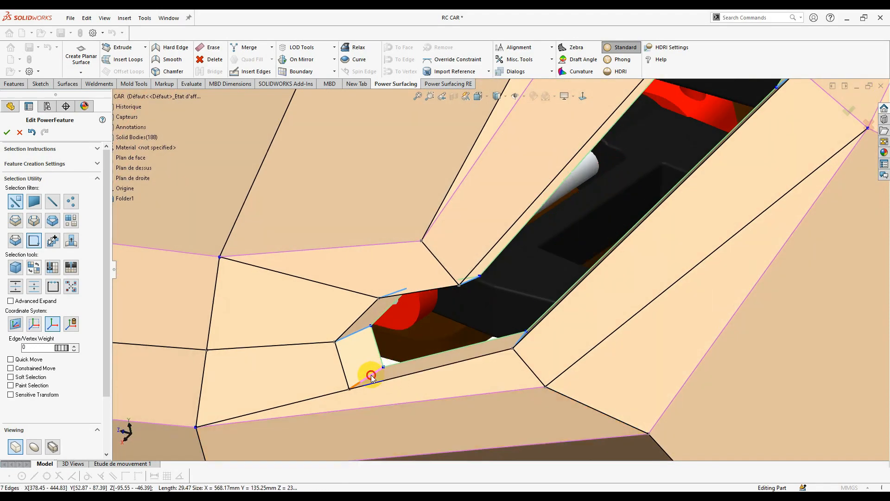
{"action": "left_click", "coordinate": [371, 375], "text": "ctrl"}
{"action": "scroll", "coordinate": [646, 241], "scroll_direction": "up", "scroll_amount": 3}
{"action": "middle_click_drag", "start_coordinate": [646, 241], "coordinate": [633, 196]}
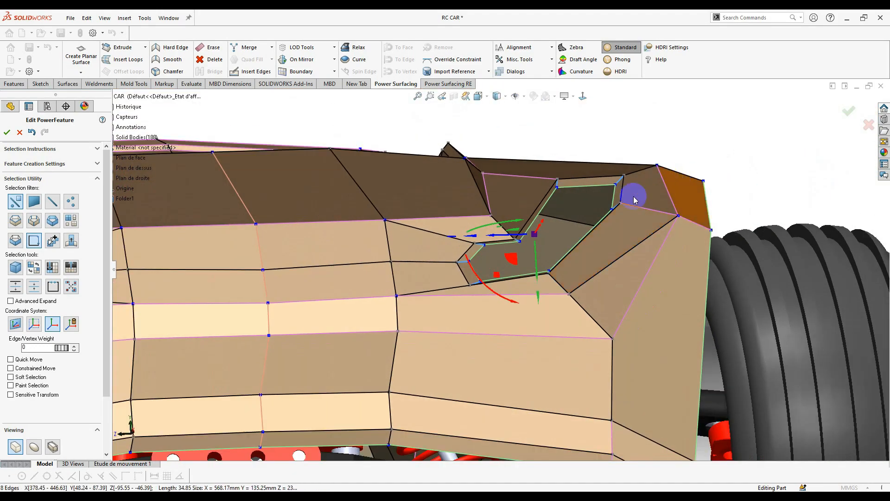
{"action": "scroll", "coordinate": [633, 199], "scroll_direction": "down", "scroll_amount": 3}
{"action": "middle_click_drag", "start_coordinate": [533, 261], "coordinate": [562, 232]}
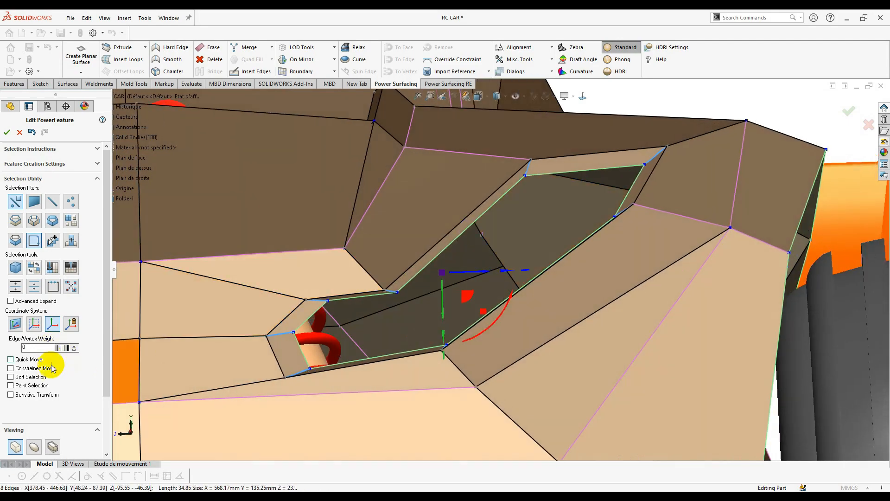
{"action": "left_click", "coordinate": [35, 448]}
- Raise the selected edges' weight to about 30 to sharpen the vent opening
{"action": "middle_click_drag", "start_coordinate": [541, 294], "coordinate": [542, 350]}
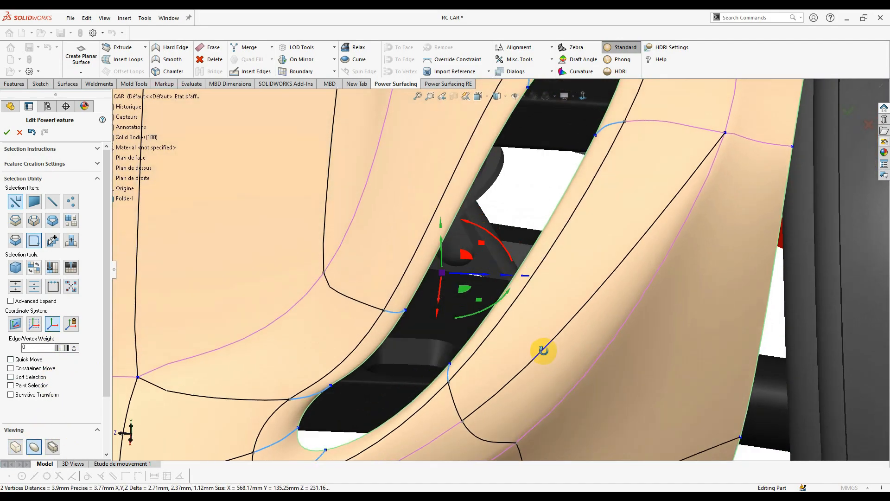
{"action": "scroll", "coordinate": [514, 332], "scroll_direction": "up", "scroll_amount": 2}
{"action": "scroll", "coordinate": [494, 322], "scroll_direction": "up", "scroll_amount": 4}
{"action": "middle_click_drag", "start_coordinate": [492, 314], "coordinate": [484, 229]}
{"action": "scroll", "coordinate": [498, 255], "scroll_direction": "down", "scroll_amount": 4}
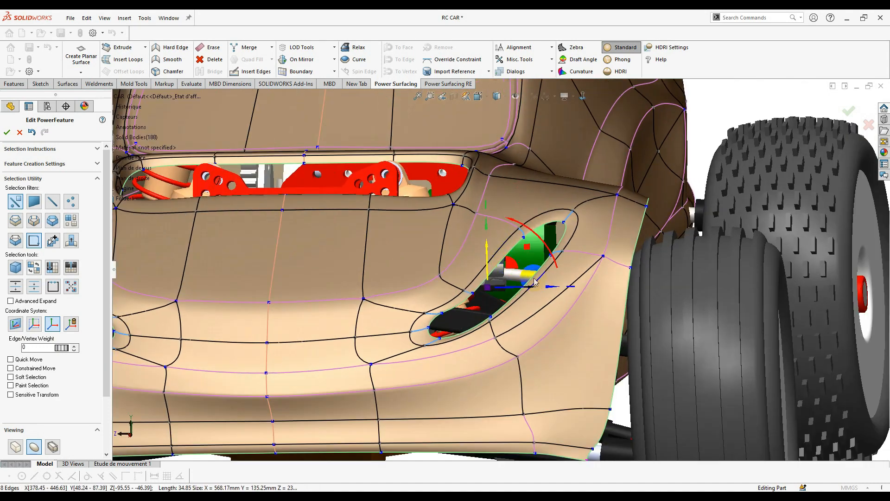
{"action": "middle_click_drag", "start_coordinate": [552, 270], "coordinate": [559, 260]}
{"action": "scroll", "coordinate": [522, 284], "scroll_direction": "down", "scroll_amount": 3}
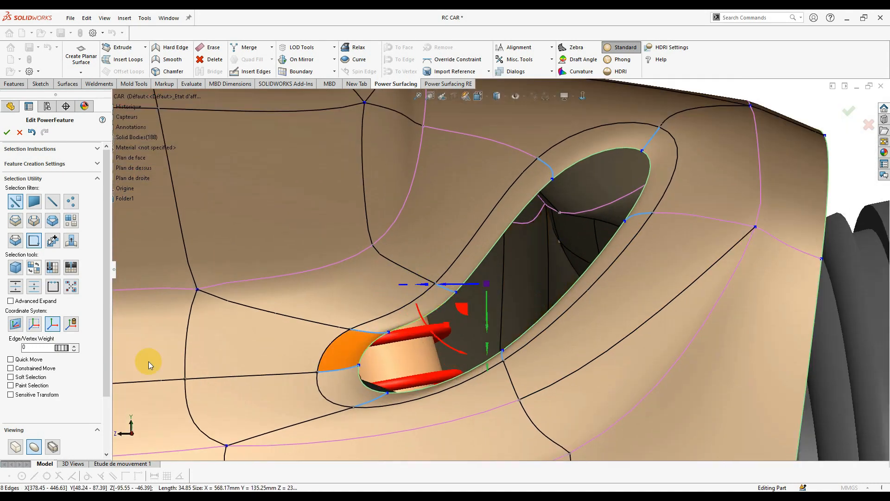
{"action": "left_click_drag", "start_coordinate": [62, 348], "coordinate": [169, 357]}
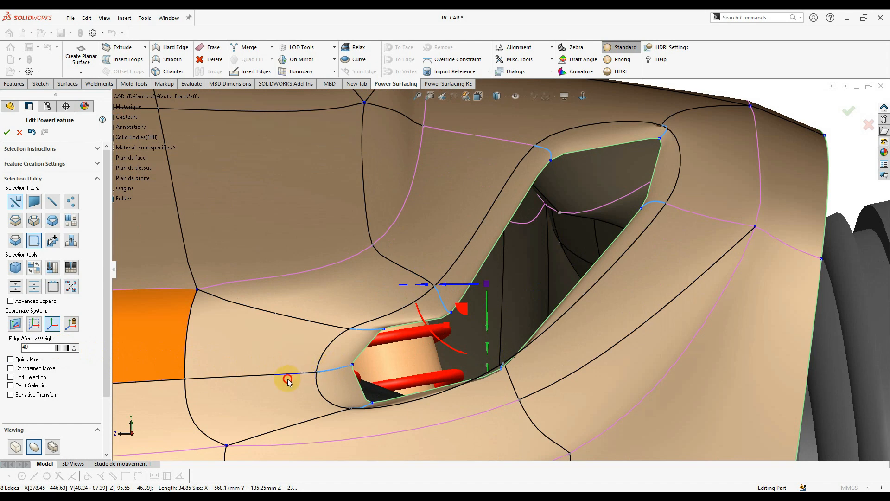
- Using loop selection, select the vent opening's edge loop and the bumper's lower loop
{"action": "middle_click_drag", "start_coordinate": [620, 279], "coordinate": [663, 266]}
{"action": "right_click", "coordinate": [672, 202]}
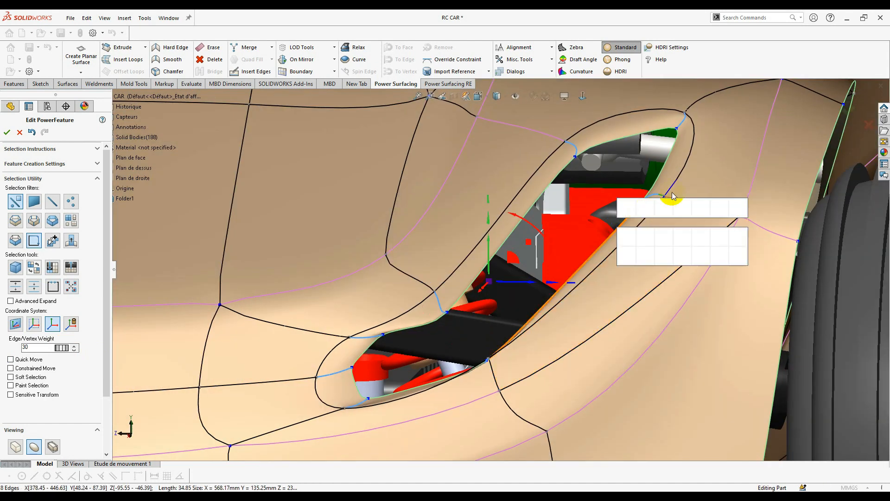
{"action": "left_click", "coordinate": [702, 208]}
{"action": "left_click", "coordinate": [582, 134]}
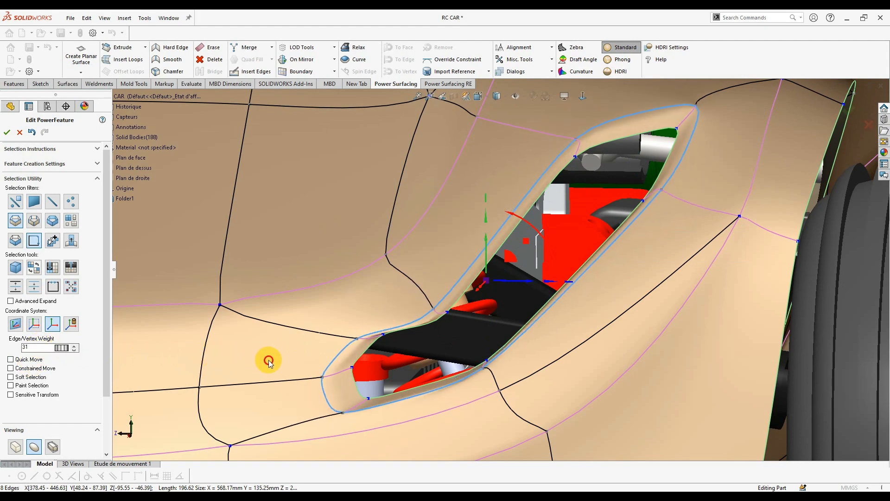
{"action": "scroll", "coordinate": [559, 260], "scroll_direction": "up", "scroll_amount": 5}
{"action": "left_click", "coordinate": [536, 388]}
{"action": "scroll", "coordinate": [472, 388], "scroll_direction": "up", "scroll_amount": 1}
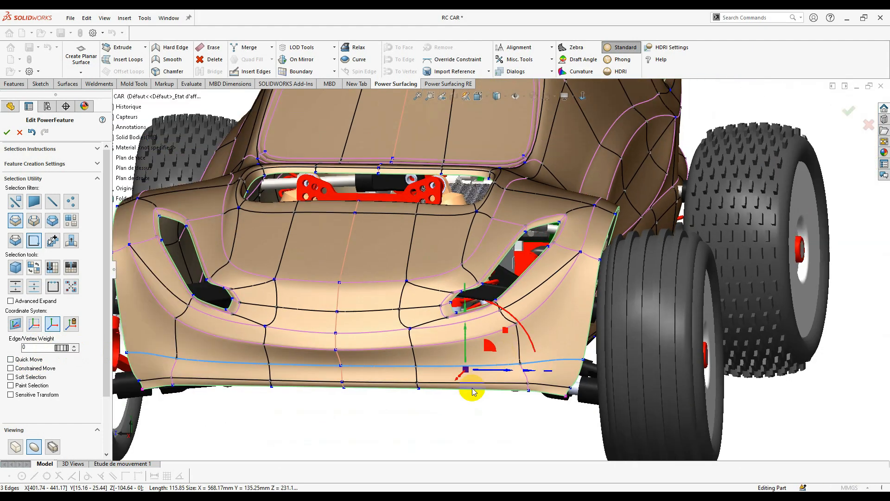
{"action": "middle_click_drag", "start_coordinate": [363, 293], "coordinate": [320, 322]}
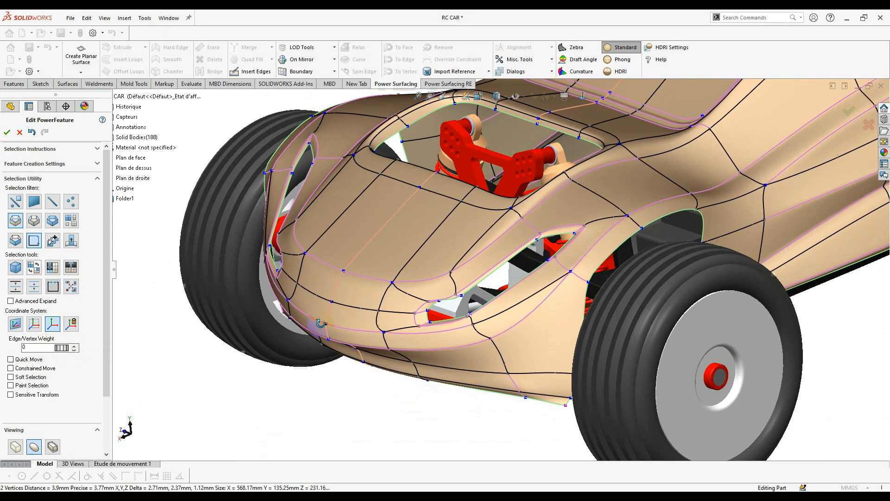
- Apply reflective HDRI shading, hide the mesh, and inspect the smooth body
{"action": "left_click", "coordinate": [625, 72]}
{"action": "middle_click_drag", "start_coordinate": [525, 310], "coordinate": [461, 369]}
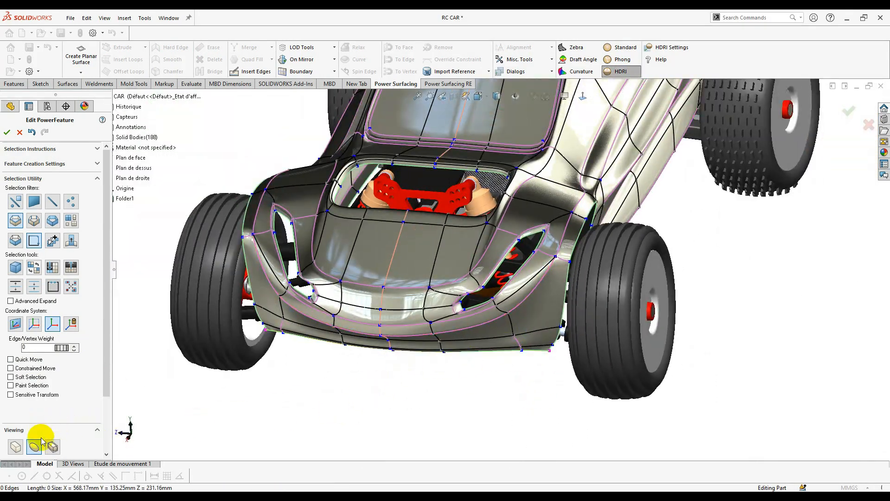
{"action": "scroll", "coordinate": [41, 441], "scroll_direction": "down", "scroll_amount": 3}
{"action": "left_click", "coordinate": [54, 398]}
{"action": "scroll", "coordinate": [558, 278], "scroll_direction": "up", "scroll_amount": 3}
{"action": "middle_click_drag", "start_coordinate": [575, 297], "coordinate": [472, 221]}
{"action": "scroll", "coordinate": [495, 262], "scroll_direction": "down", "scroll_amount": 6}
{"action": "scroll", "coordinate": [493, 259], "scroll_direction": "up", "scroll_amount": 3}
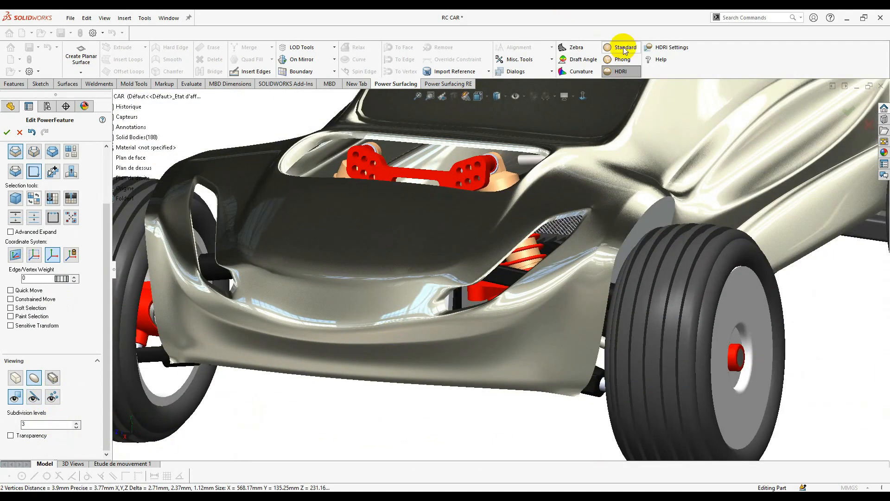
{"action": "scroll", "coordinate": [450, 296], "scroll_direction": "down", "scroll_amount": 4}
- Show the mesh again and select an edge at the headlight corner
{"action": "middle_click_drag", "start_coordinate": [449, 297], "coordinate": [417, 301]}
{"action": "left_click", "coordinate": [35, 397]}
{"action": "scroll", "coordinate": [504, 297], "scroll_direction": "up", "scroll_amount": 5}
{"action": "scroll", "coordinate": [411, 305], "scroll_direction": "down", "scroll_amount": 6}
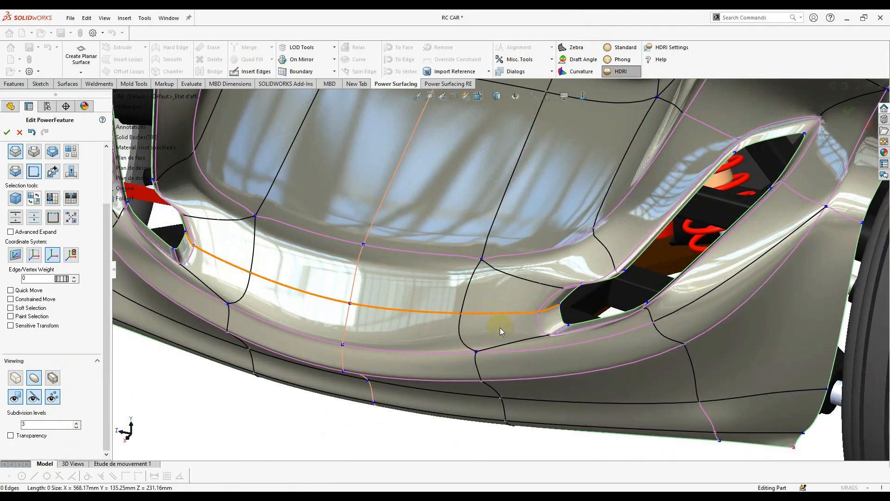
{"action": "middle_click_drag", "start_coordinate": [500, 327], "coordinate": [528, 366]}
{"action": "scroll", "coordinate": [510, 313], "scroll_direction": "down", "scroll_amount": 3}
{"action": "left_click", "coordinate": [519, 311]}
- Insert a new edge across the cage faces beside the front vent and select its face loop
{"action": "left_click", "coordinate": [258, 73]}
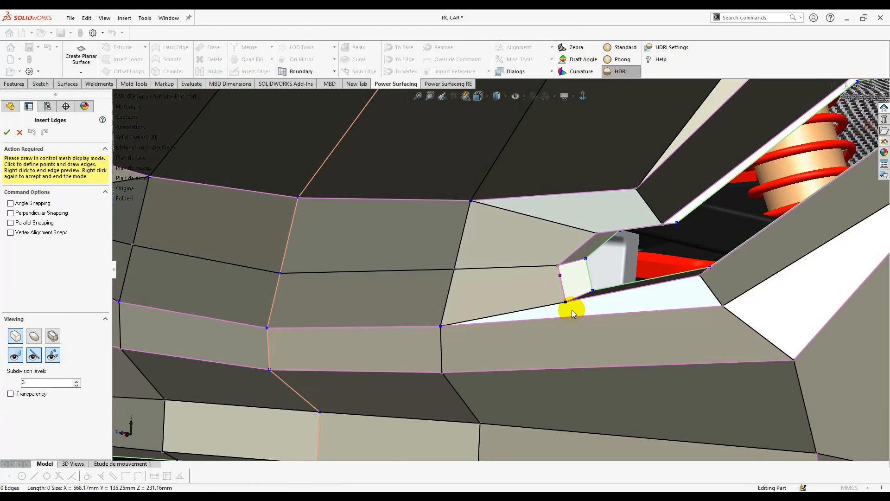
{"action": "left_click", "coordinate": [445, 309]}
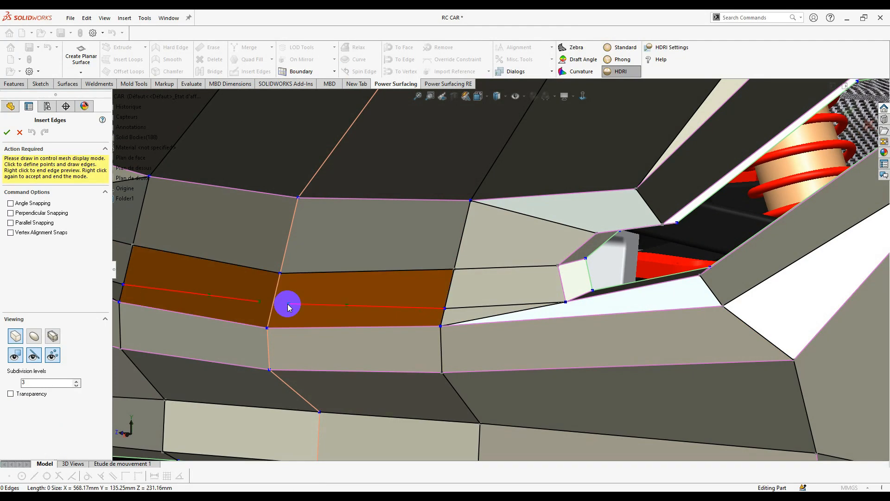
{"action": "right_click", "coordinate": [389, 309]}
{"action": "right_click", "coordinate": [390, 310]}
{"action": "left_click", "coordinate": [507, 316]}
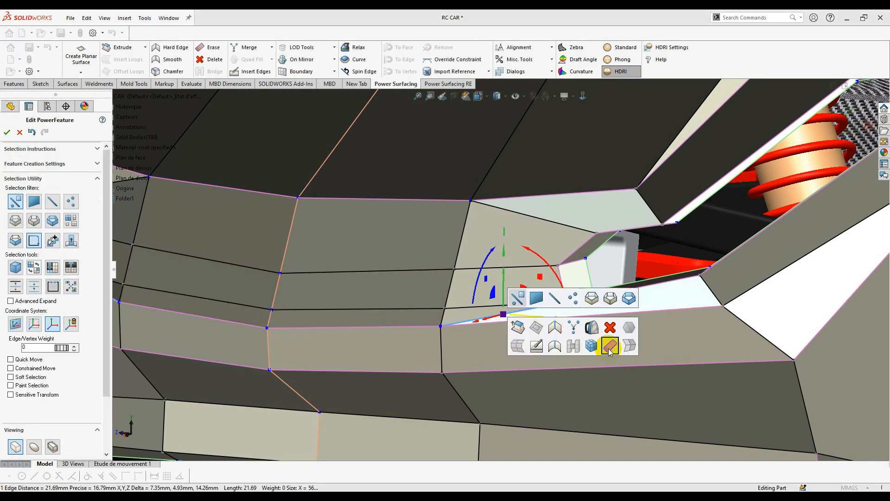
{"action": "left_click", "coordinate": [610, 347]}
{"action": "mouse_move", "coordinate": [569, 319]}
{"action": "middle_mouse_down"}
{"action": "mouse_move", "coordinate": [592, 287]}
{"action": "mouse_move", "coordinate": [647, 310]}
{"action": "mouse_move", "coordinate": [561, 312]}
{"action": "middle_mouse_up"}
- Orbit around the rear vent and select an edge of its opening
{"action": "scroll", "coordinate": [647, 227], "scroll_direction": "down", "scroll_amount": 5}
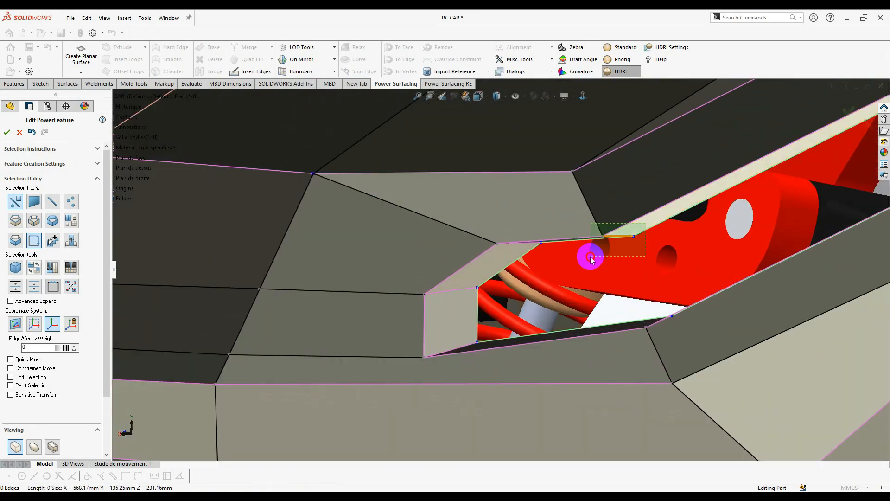
{"action": "middle_click_drag", "start_coordinate": [557, 247], "coordinate": [592, 350]}
{"action": "scroll", "coordinate": [584, 318], "scroll_direction": "up", "scroll_amount": 3}
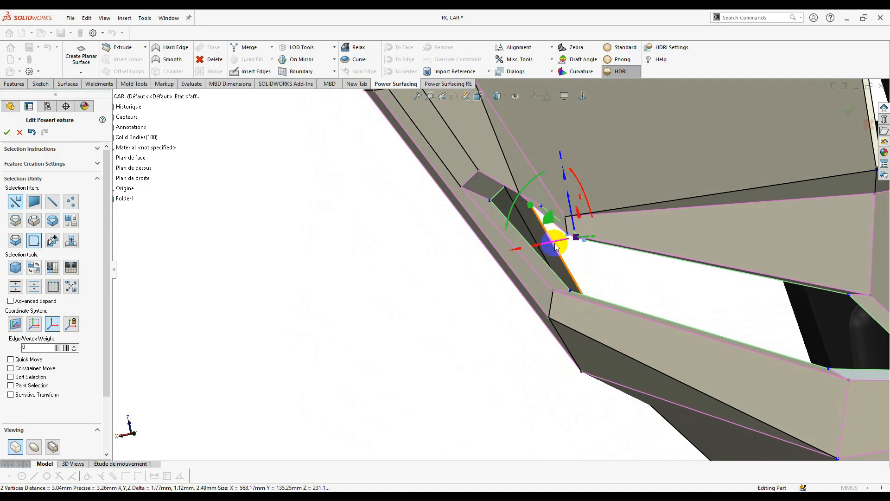
{"action": "middle_click_drag", "start_coordinate": [555, 243], "coordinate": [646, 305]}
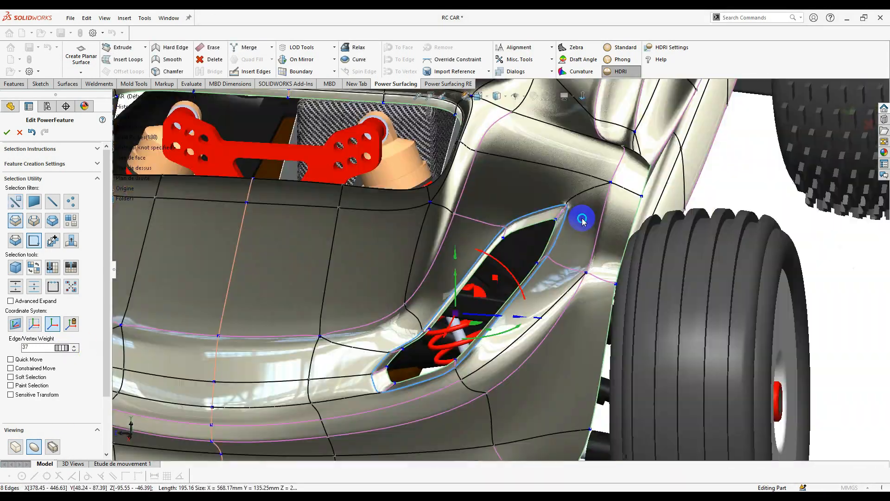
{"action": "left_click", "coordinate": [462, 277]}
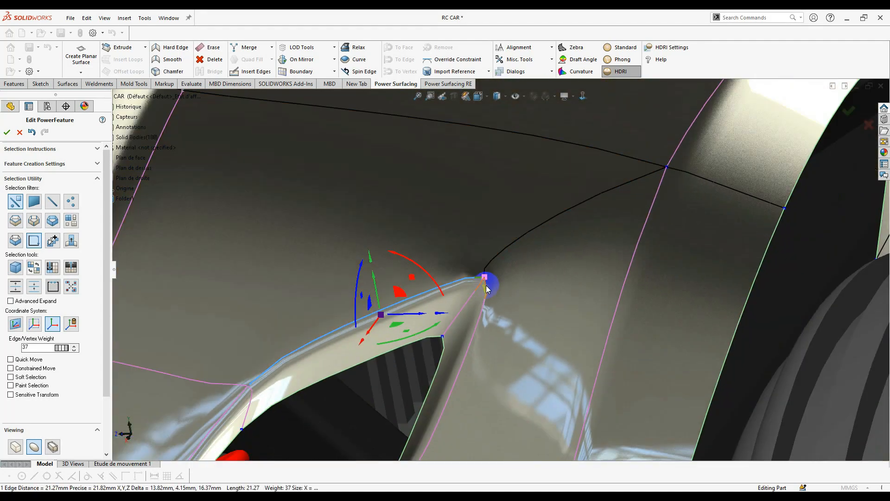
{"action": "middle_click_drag", "start_coordinate": [486, 285], "coordinate": [488, 266]}
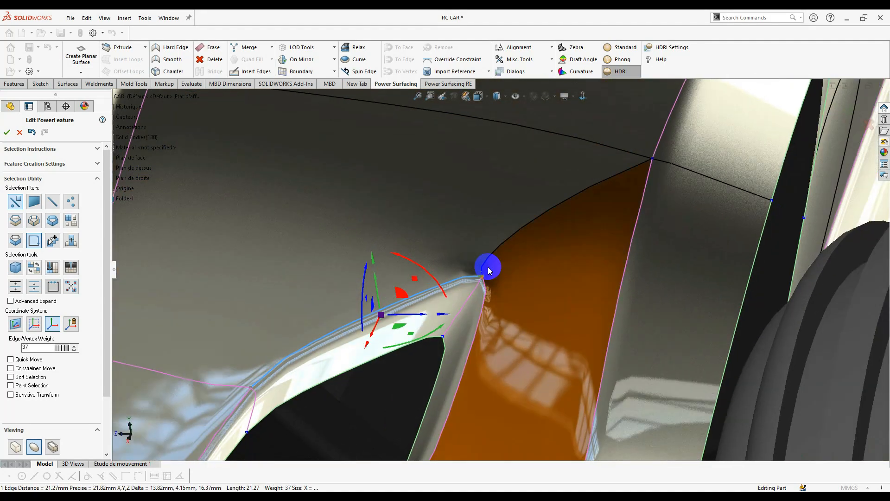
{"action": "scroll", "coordinate": [487, 267], "scroll_direction": "down", "scroll_amount": 4}
- Select the vent's corner vertex and the face beside the rear vent
{"action": "left_click", "coordinate": [482, 286]}
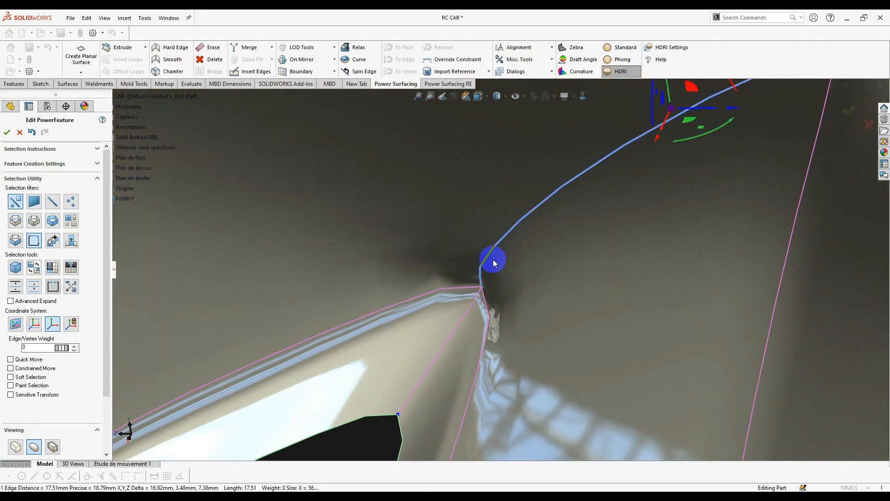
{"action": "scroll", "coordinate": [490, 269], "scroll_direction": "up", "scroll_amount": 3}
{"action": "right_click", "coordinate": [493, 249]}
{"action": "left_click", "coordinate": [497, 297]}
{"action": "scroll", "coordinate": [497, 296], "scroll_direction": "up", "scroll_amount": 2}
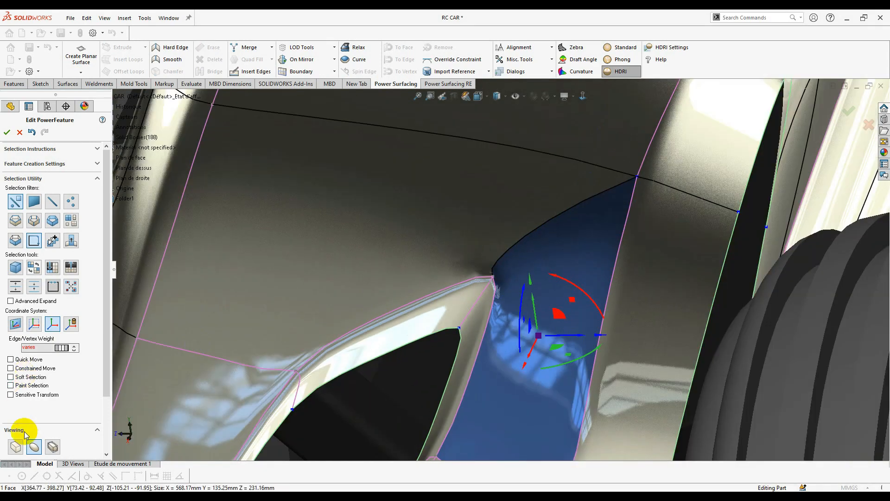
{"action": "scroll", "coordinate": [55, 411], "scroll_direction": "down", "scroll_amount": 3}
- In cage display, erase the edge between the two vent-side faces to merge them
{"action": "left_click", "coordinate": [15, 379]}
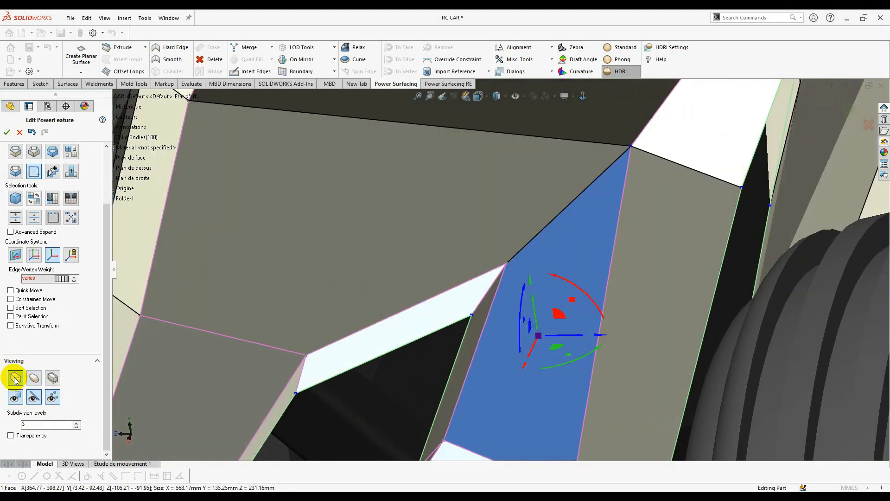
{"action": "left_click", "coordinate": [532, 245]}
{"action": "right_click", "coordinate": [597, 284]}
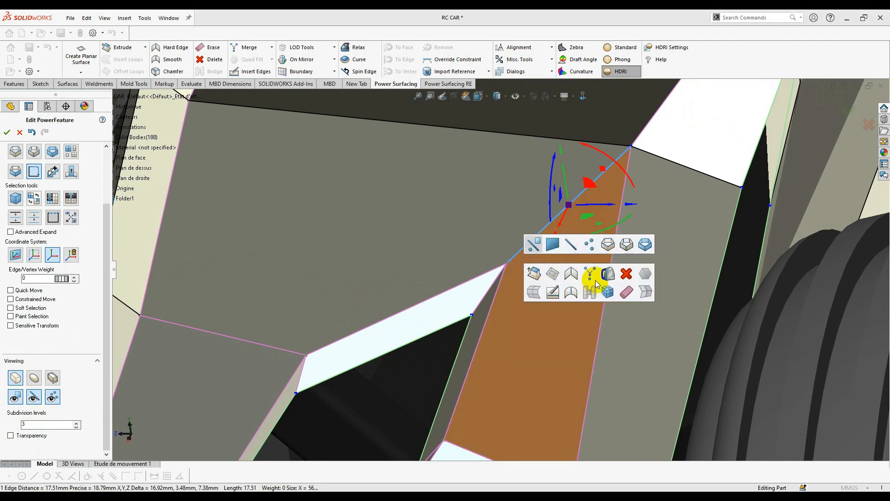
{"action": "left_click", "coordinate": [625, 293]}
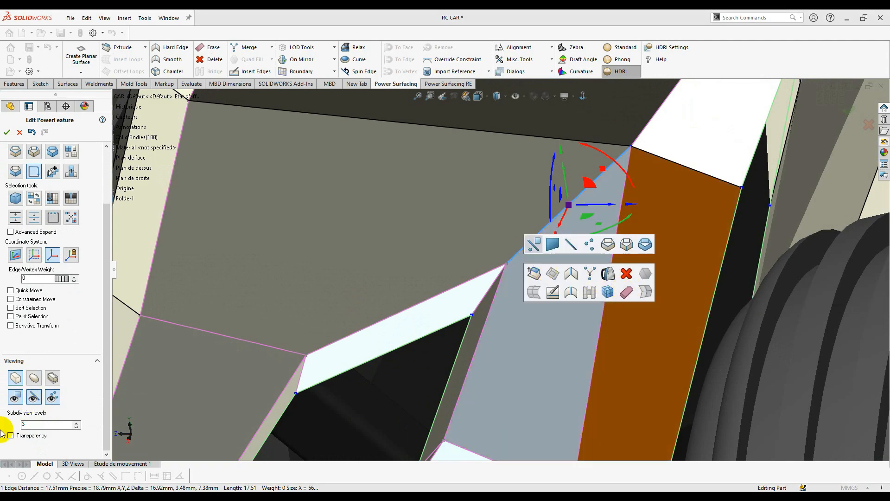
- Inspect the merged face in smooth display, selecting the upper corner vertex and face above
{"action": "left_click", "coordinate": [34, 378]}
{"action": "left_click", "coordinate": [495, 280]}
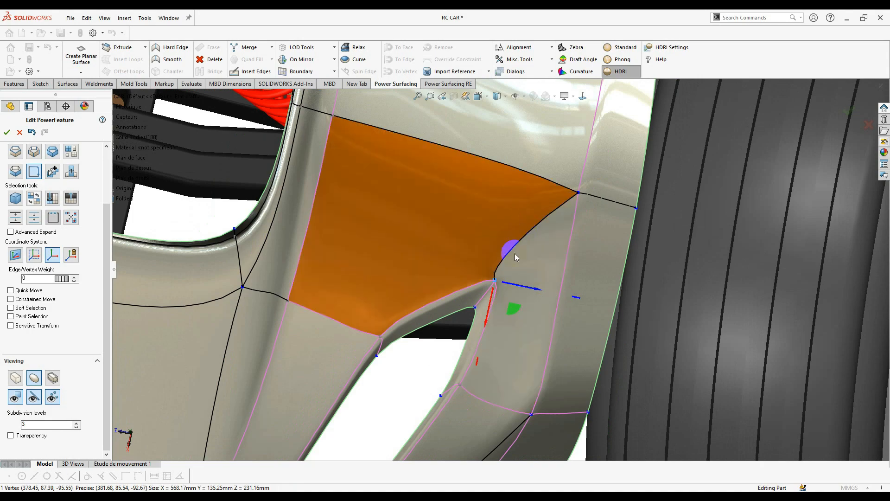
{"action": "middle_click_drag", "start_coordinate": [515, 253], "coordinate": [536, 259]}
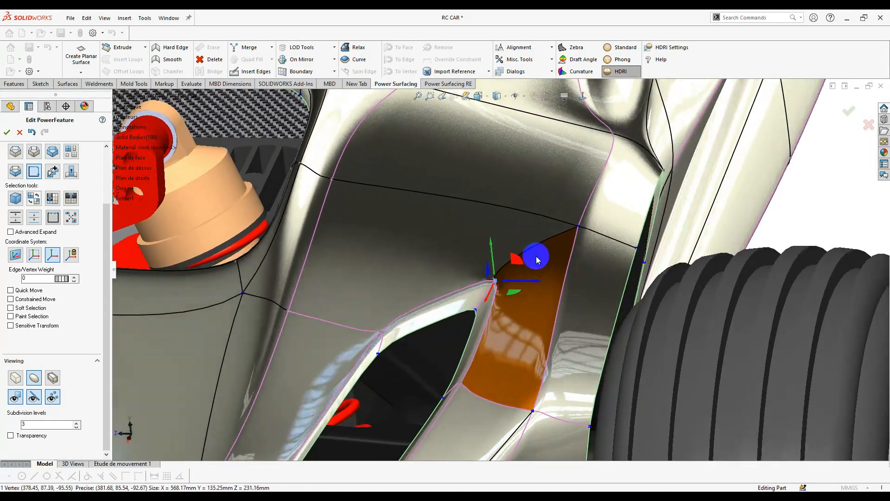
{"action": "scroll", "coordinate": [536, 255], "scroll_direction": "down", "scroll_amount": 2}
{"action": "left_click", "coordinate": [439, 251]}
{"action": "scroll", "coordinate": [488, 298], "scroll_direction": "down", "scroll_amount": 3}
{"action": "middle_click_drag", "start_coordinate": [489, 298], "coordinate": [498, 264]}
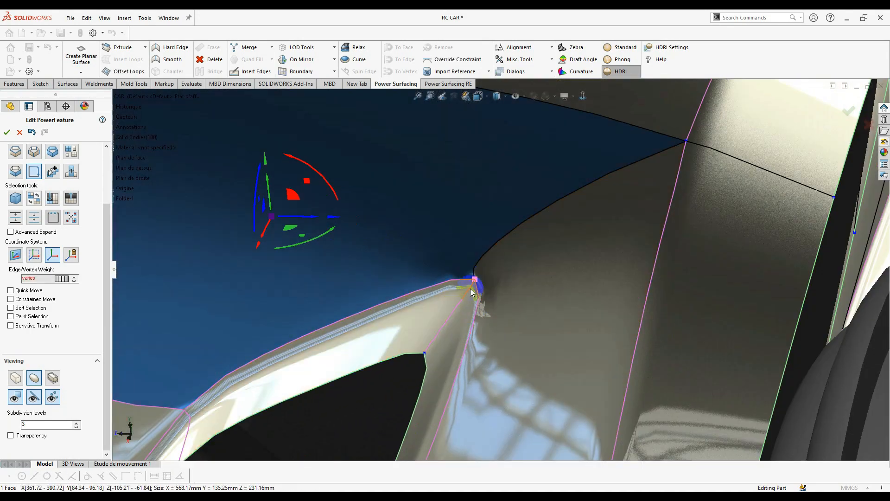
{"action": "middle_click_drag", "start_coordinate": [471, 290], "coordinate": [521, 319]}
{"action": "scroll", "coordinate": [531, 315], "scroll_direction": "up", "scroll_amount": 8}
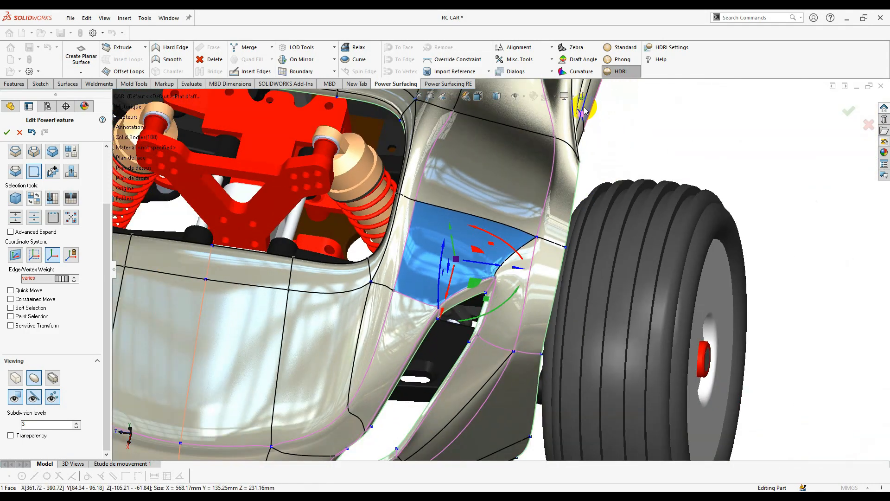
- Erase the curved edge rising from the vent tip
{"action": "left_click", "coordinate": [584, 108]}
{"action": "left_click", "coordinate": [583, 97]}
{"action": "left_click", "coordinate": [780, 221]}
{"action": "scroll", "coordinate": [575, 338], "scroll_direction": "down", "scroll_amount": 4}
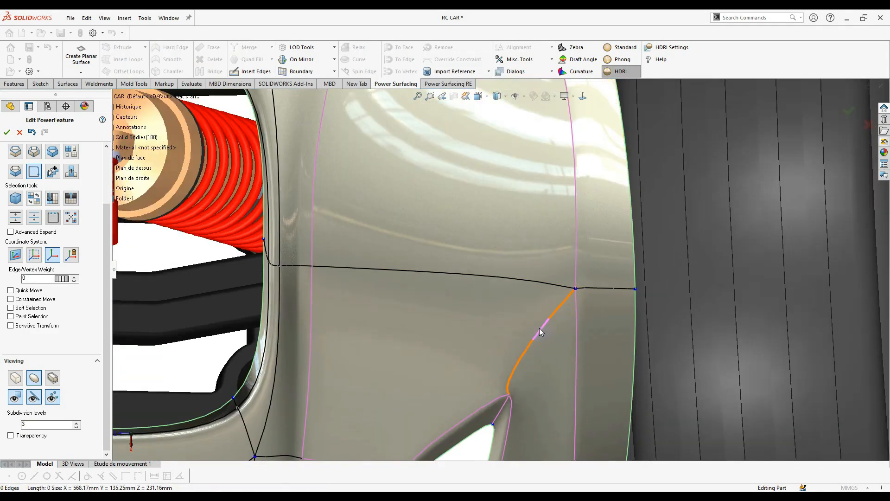
{"action": "left_click", "coordinate": [539, 328]}
{"action": "scroll", "coordinate": [533, 345], "scroll_direction": "up", "scroll_amount": 1}
{"action": "right_click", "coordinate": [530, 350]}
{"action": "left_click", "coordinate": [632, 374]}
- In cage display, begin a new edge from the vent's tip vertex
{"action": "scroll", "coordinate": [519, 359], "scroll_direction": "down", "scroll_amount": 2}
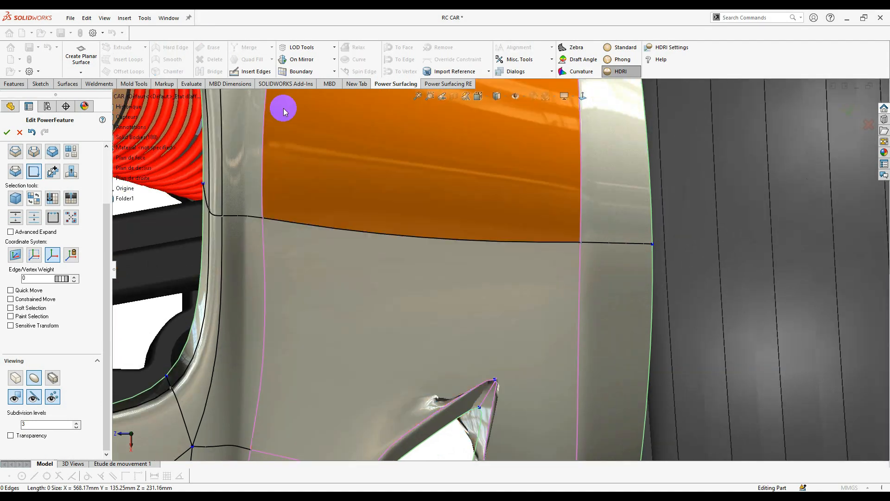
{"action": "left_click", "coordinate": [16, 378]}
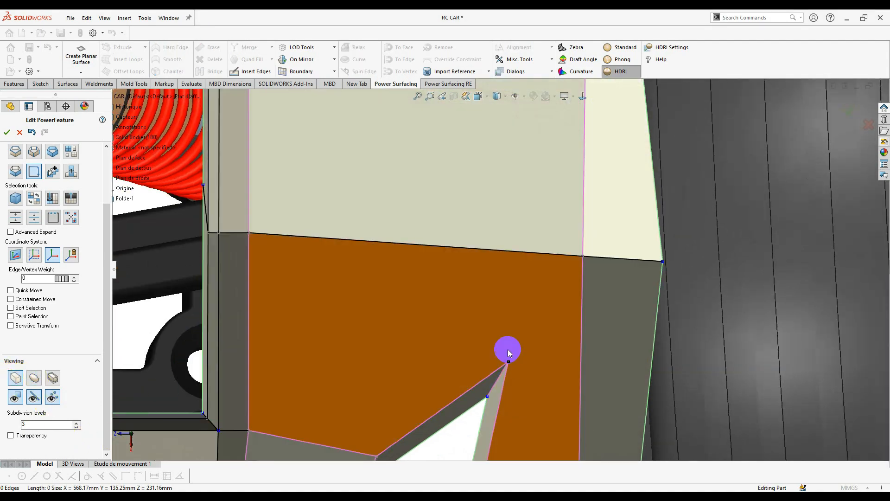
{"action": "left_click", "coordinate": [251, 71]}
{"action": "left_click", "coordinate": [508, 362]}
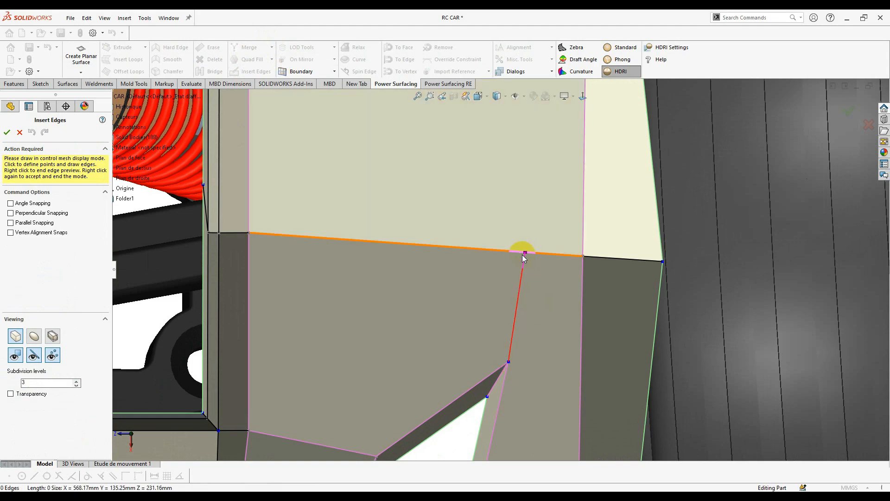
- End the new edge from the rear vent's tip on the horizontal panel edge above, and commit it
{"action": "middle_click_drag", "start_coordinate": [516, 253], "coordinate": [498, 153]}
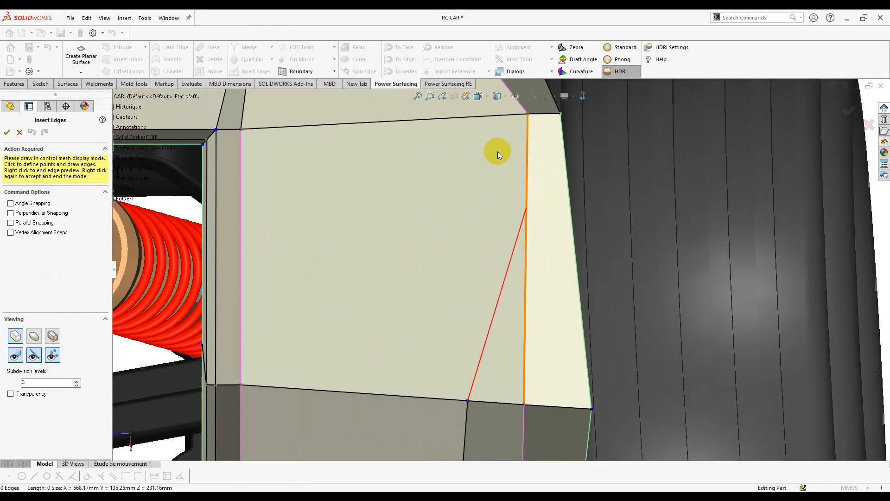
{"action": "scroll", "coordinate": [498, 152], "scroll_direction": "up", "scroll_amount": 2}
{"action": "left_click", "coordinate": [472, 181]}
{"action": "scroll", "coordinate": [472, 178], "scroll_direction": "up", "scroll_amount": 2}
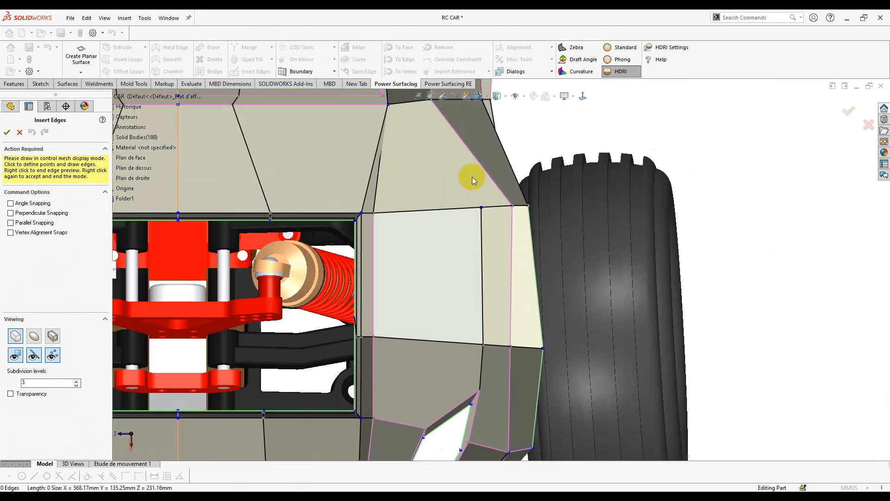
{"action": "scroll", "coordinate": [472, 178], "scroll_direction": "down", "scroll_amount": 3}
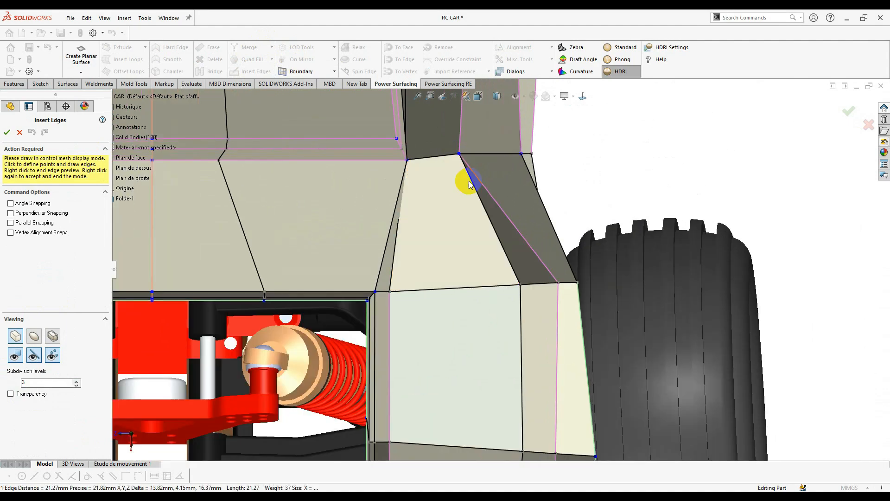
{"action": "right_click", "coordinate": [472, 182]}
{"action": "scroll", "coordinate": [513, 319], "scroll_direction": "up", "scroll_amount": 4}
{"action": "scroll", "coordinate": [520, 367], "scroll_direction": "up", "scroll_amount": 1}
{"action": "scroll", "coordinate": [519, 352], "scroll_direction": "down", "scroll_amount": 2}
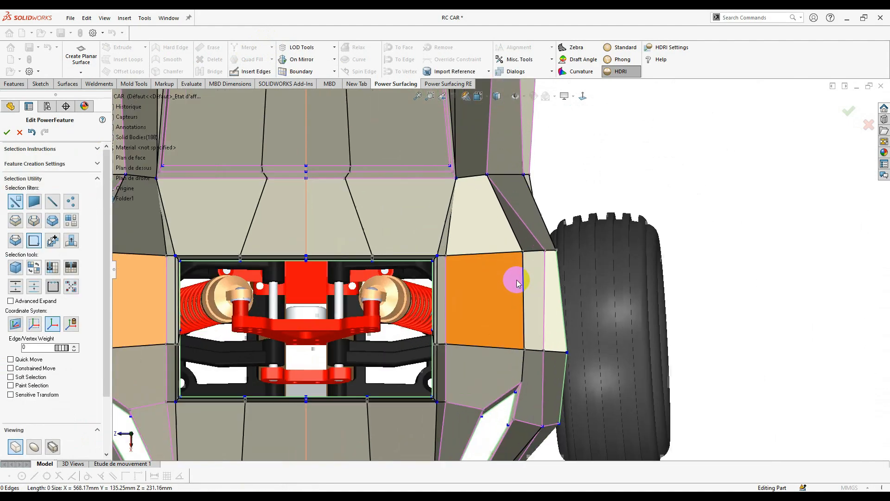
- Shift the newly inserted edge left so it lines up vertically with the edge above
{"action": "left_click", "coordinate": [522, 299]}
{"action": "scroll", "coordinate": [505, 296], "scroll_direction": "down", "scroll_amount": 2}
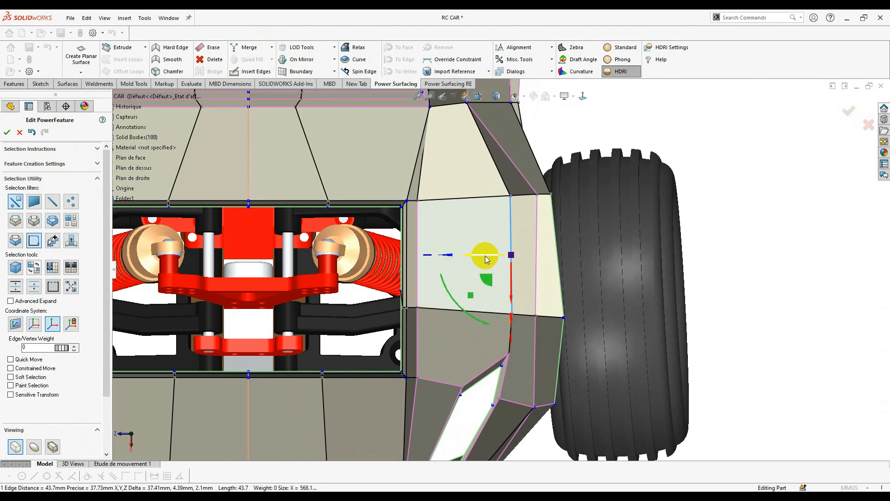
{"action": "left_click_drag", "start_coordinate": [485, 256], "coordinate": [482, 257]}
{"action": "key", "text": "Escape"}
{"action": "scroll", "coordinate": [519, 366], "scroll_direction": "down", "scroll_amount": 4}
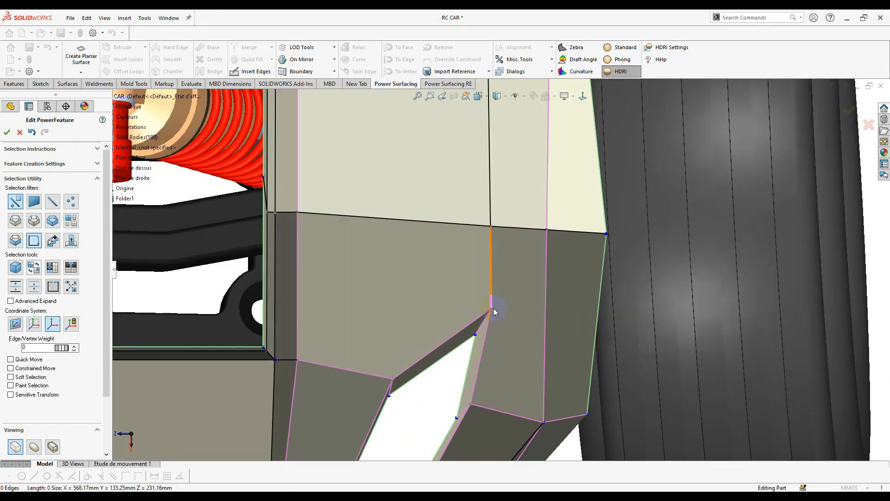
{"action": "scroll", "coordinate": [490, 266], "scroll_direction": "up", "scroll_amount": 3}
- Select the short vertical edge above the vent tip and adjust its edge weight
{"action": "left_click", "coordinate": [497, 205]}
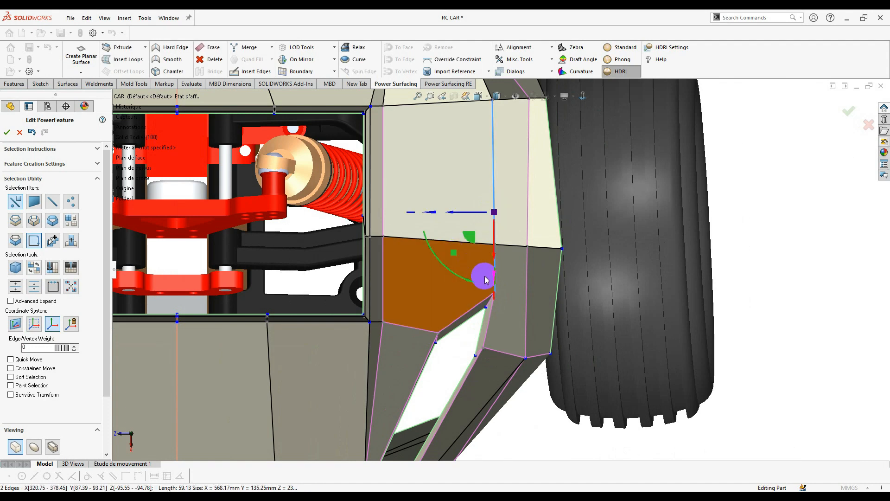
{"action": "left_click", "coordinate": [535, 305]}
{"action": "left_click", "coordinate": [495, 273]}
{"action": "scroll", "coordinate": [481, 274], "scroll_direction": "down", "scroll_amount": 3}
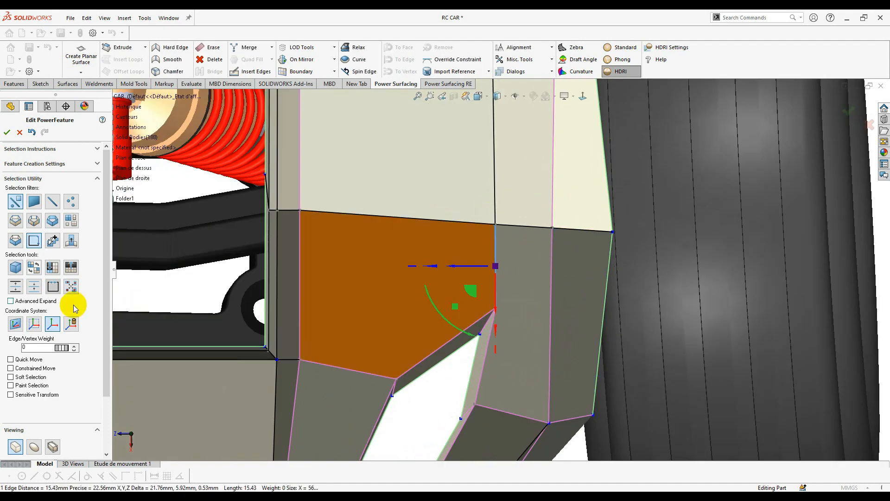
{"action": "scroll", "coordinate": [505, 318], "scroll_direction": "down", "scroll_amount": 3}
{"action": "left_click", "coordinate": [501, 319]}
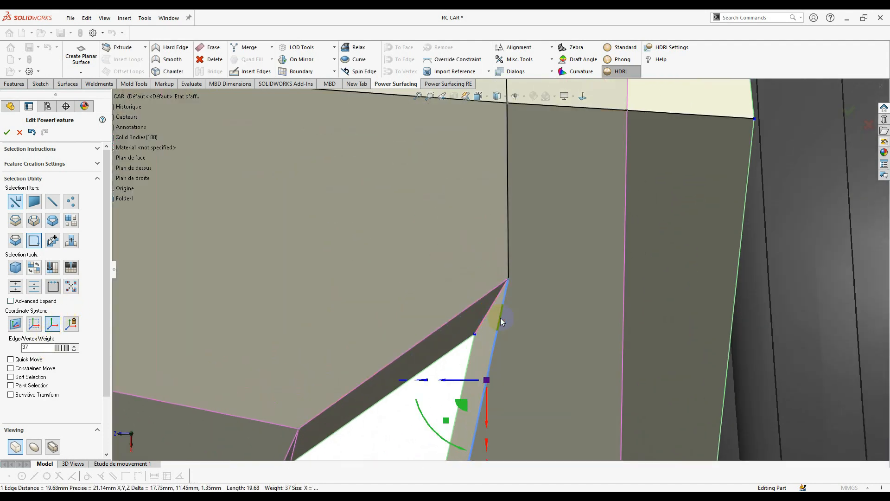
{"action": "left_click", "coordinate": [509, 241]}
{"action": "left_click", "coordinate": [27, 347]}
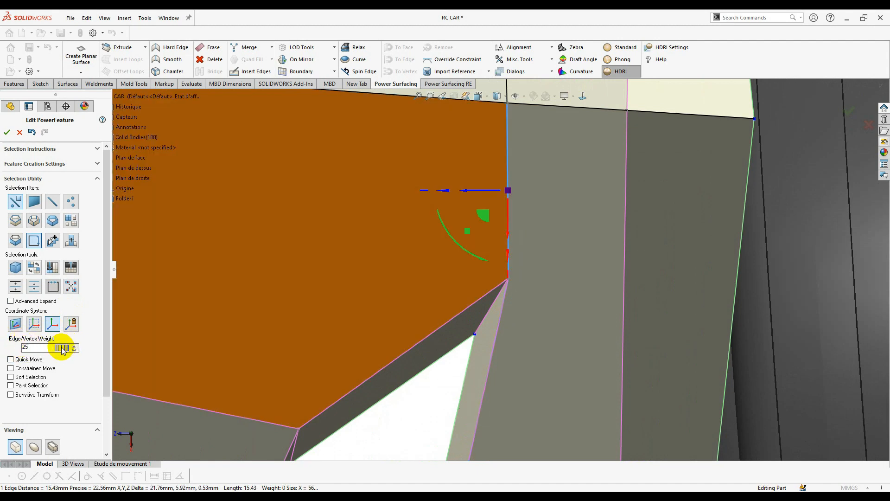
{"action": "scroll", "coordinate": [452, 304], "scroll_direction": "up", "scroll_amount": 5}
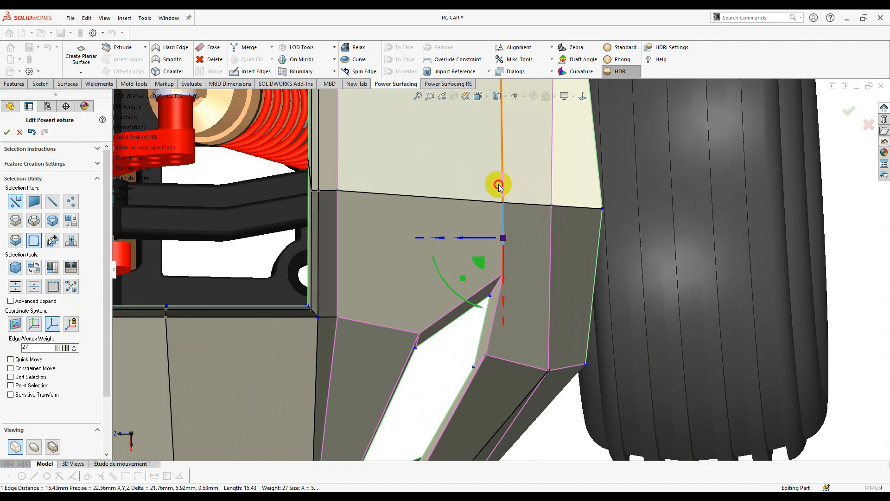
- Check the longer upper vertical edge's weight, then clear the selection for a three-quarter front view
{"action": "left_click", "coordinate": [499, 185]}
{"action": "scroll", "coordinate": [499, 184], "scroll_direction": "up", "scroll_amount": 3}
{"action": "scroll", "coordinate": [500, 184], "scroll_direction": "down", "scroll_amount": 3}
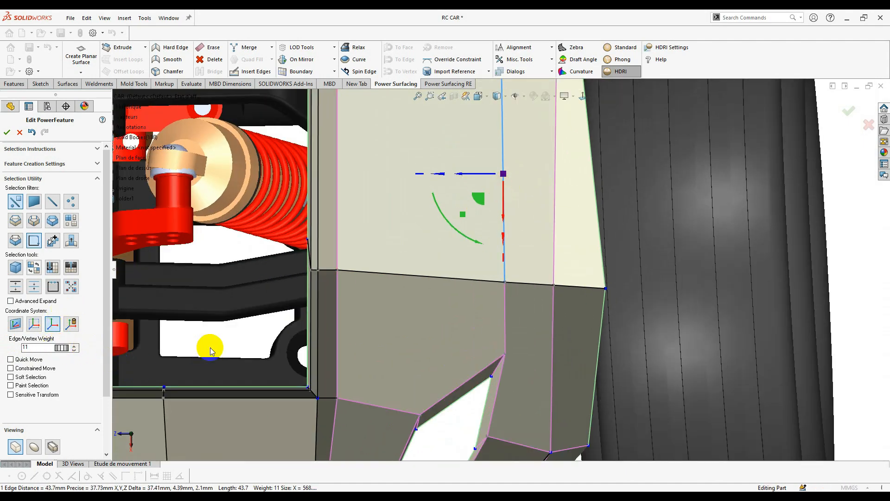
{"action": "left_click", "coordinate": [246, 343]}
{"action": "scroll", "coordinate": [507, 388], "scroll_direction": "up", "scroll_amount": 6}
{"action": "middle_click_drag", "start_coordinate": [509, 387], "coordinate": [506, 207]}
{"action": "scroll", "coordinate": [505, 208], "scroll_direction": "down", "scroll_amount": 4}
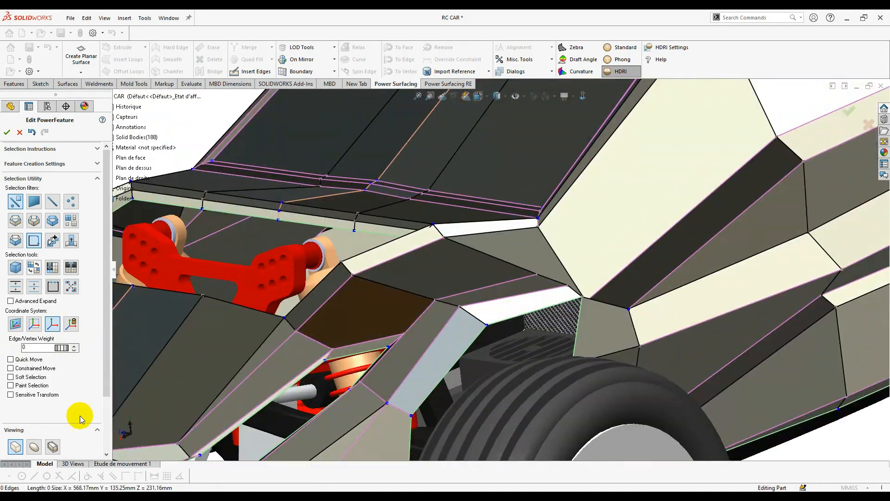
- Switch to the smooth subdivided display and view the vent, rear wheel and suspension
{"action": "left_click", "coordinate": [34, 447]}
{"action": "middle_click_drag", "start_coordinate": [367, 328], "coordinate": [381, 369]}
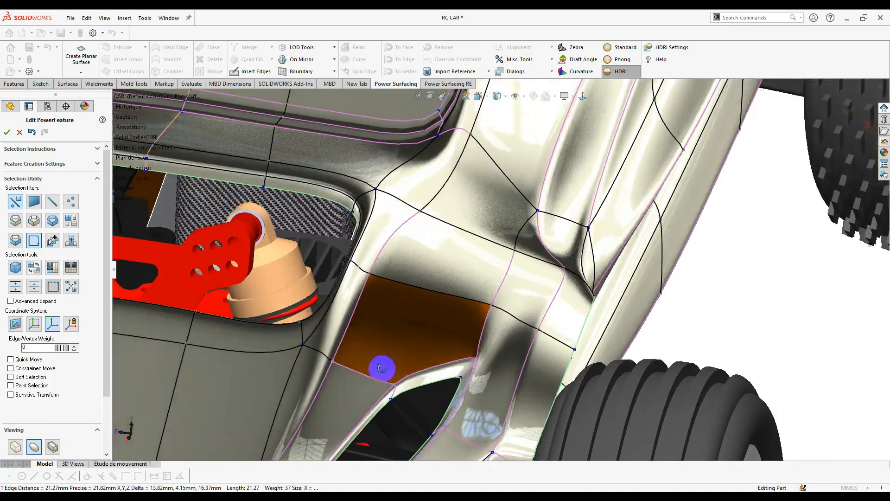
{"action": "scroll", "coordinate": [477, 394], "scroll_direction": "down", "scroll_amount": 5}
{"action": "scroll", "coordinate": [601, 377], "scroll_direction": "up", "scroll_amount": 3}
{"action": "scroll", "coordinate": [604, 395], "scroll_direction": "up", "scroll_amount": 4}
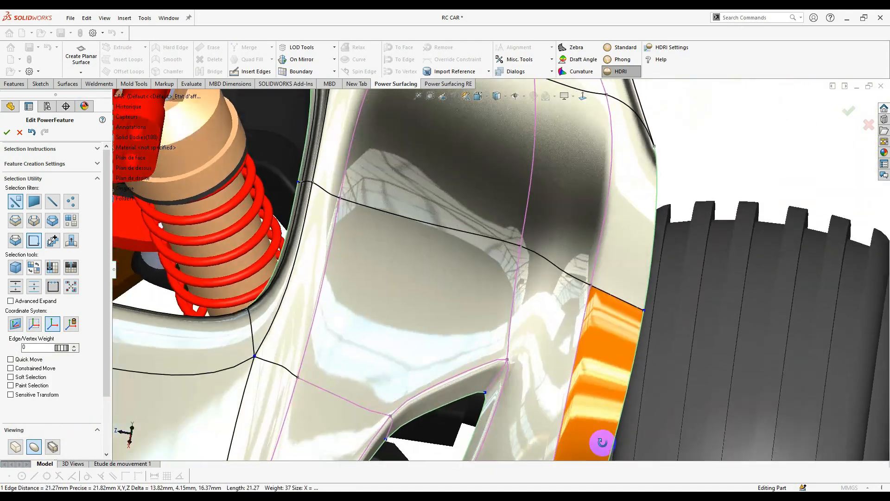
{"action": "middle_click_drag", "start_coordinate": [600, 441], "coordinate": [566, 223]}
{"action": "scroll", "coordinate": [503, 239], "scroll_direction": "down", "scroll_amount": 3}
- Sharpen the edge above the vent to weight 15, then move a vent-side vertex in standard shading
{"action": "left_click", "coordinate": [484, 262]}
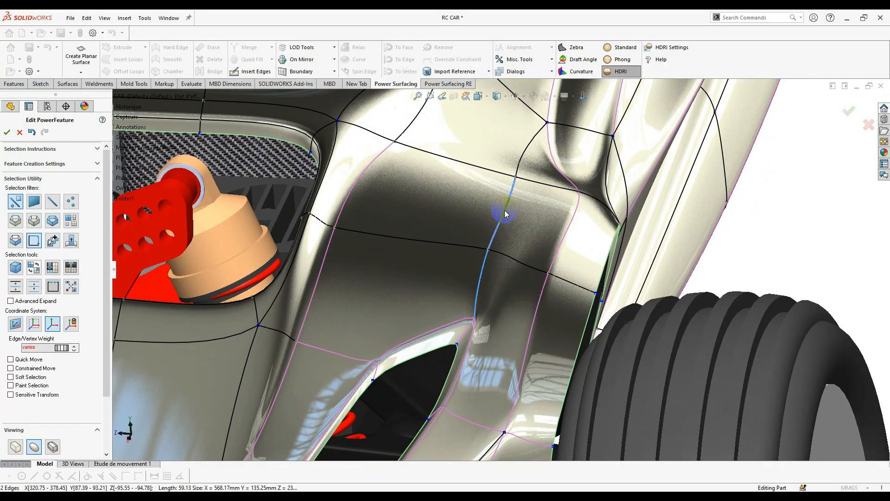
{"action": "middle_click_drag", "start_coordinate": [505, 214], "coordinate": [441, 229]}
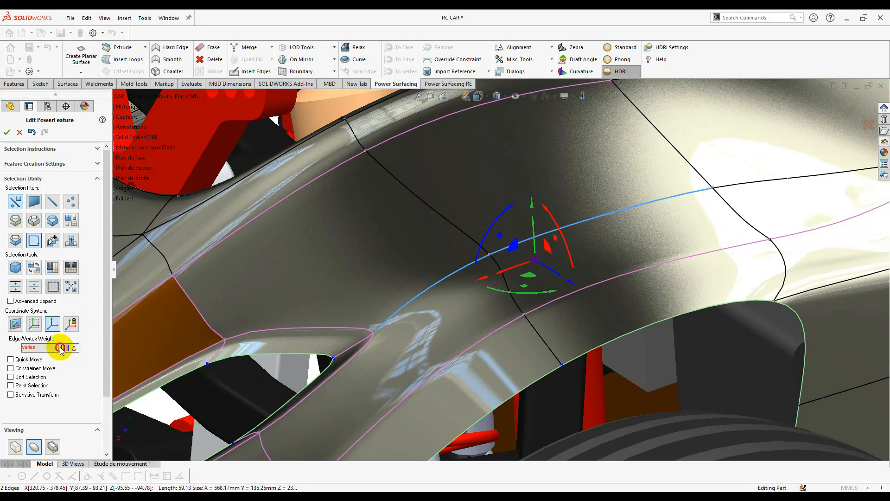
{"action": "left_click_drag", "start_coordinate": [158, 363], "coordinate": [172, 363]}
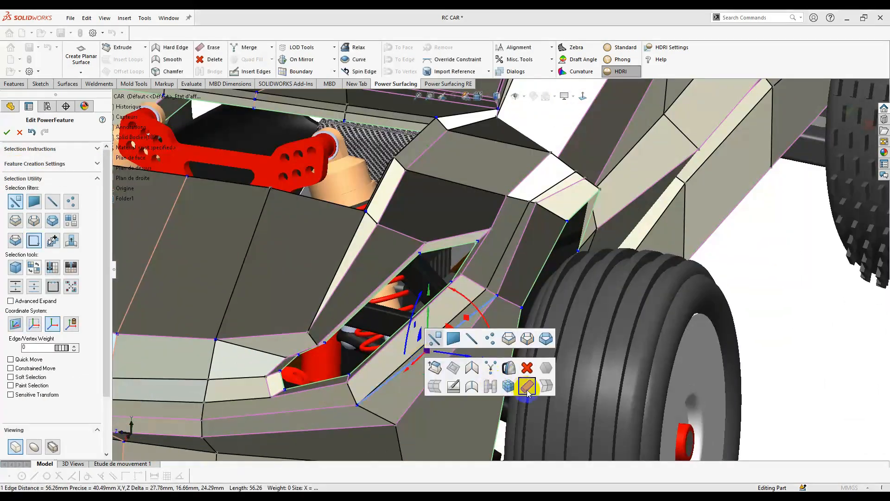
{"action": "left_click", "coordinate": [621, 47]}
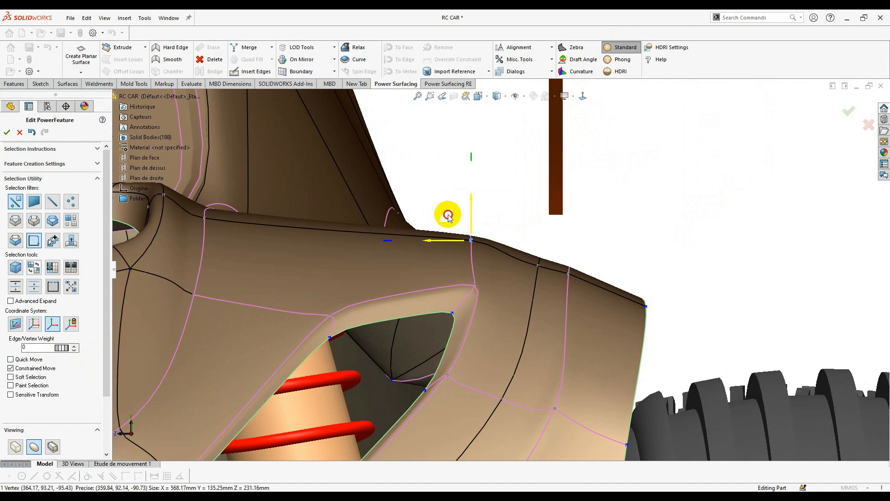
{"action": "left_click_drag", "start_coordinate": [448, 216], "coordinate": [494, 218]}
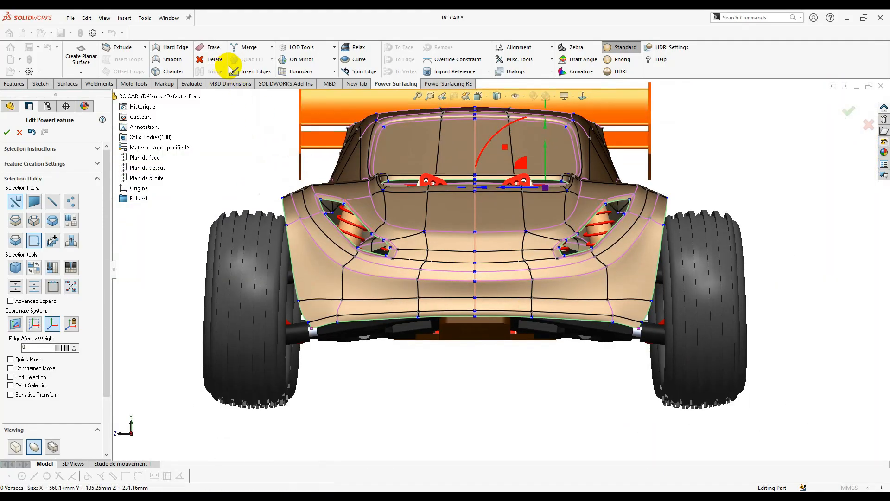
- Insert an edge line across the lower rear panel, through the vertical mesh edge to the corner vertex
{"action": "left_click", "coordinate": [238, 71]}
{"action": "scroll", "coordinate": [570, 294], "scroll_direction": "down", "scroll_amount": 3}
{"action": "left_click", "coordinate": [649, 321]}
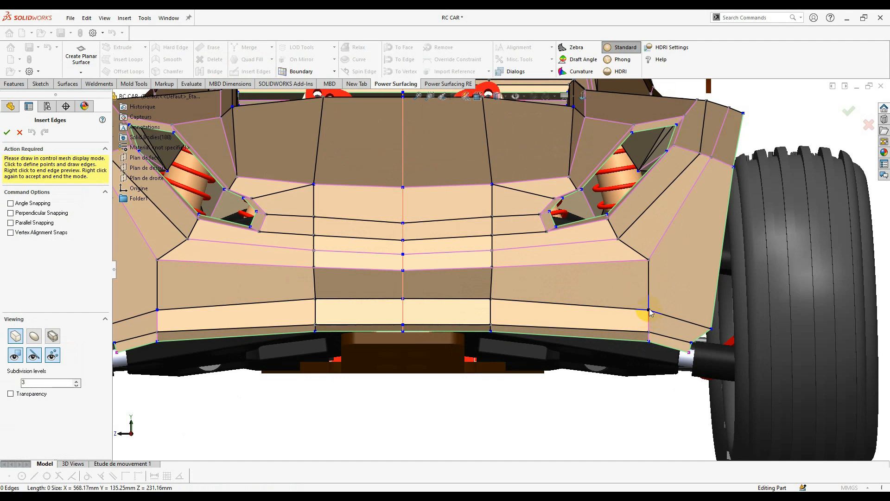
{"action": "left_click", "coordinate": [589, 288]}
{"action": "left_click", "coordinate": [490, 289]}
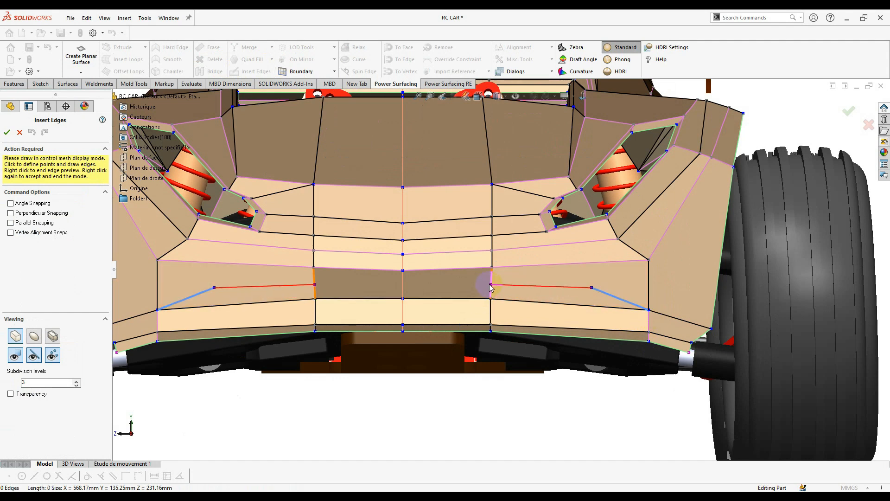
{"action": "left_click", "coordinate": [435, 292]}
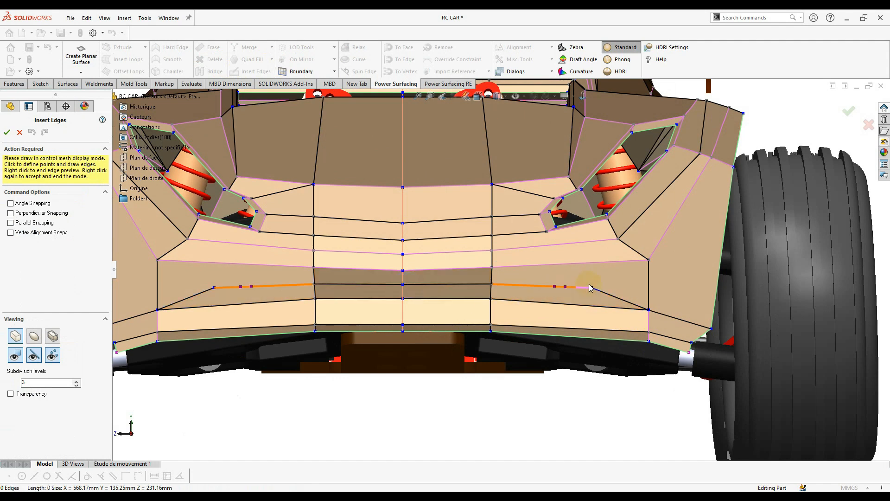
{"action": "left_click", "coordinate": [650, 260]}
{"action": "right_click", "coordinate": [649, 261]}
{"action": "right_click", "coordinate": [503, 305]}
{"action": "scroll", "coordinate": [500, 305], "scroll_direction": "down", "scroll_amount": 2}
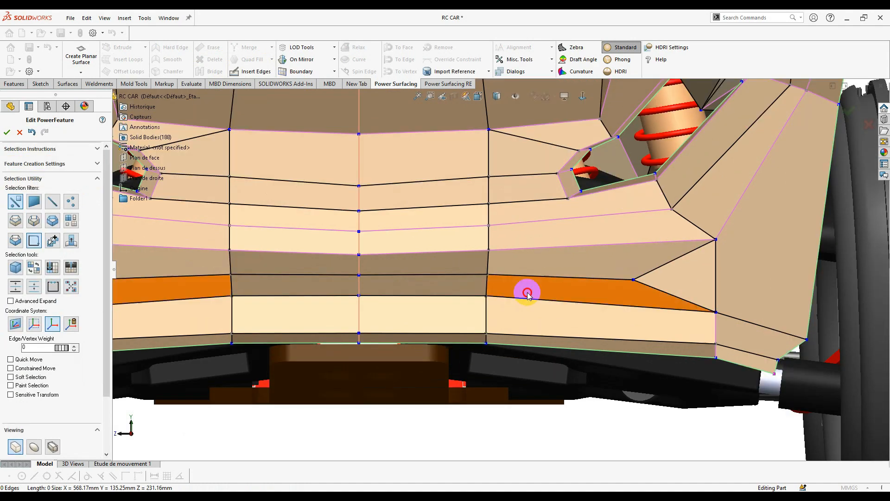
- Delete the two lower rear faces of the body
{"action": "left_click", "coordinate": [527, 292]}
{"action": "left_click", "coordinate": [390, 306]}
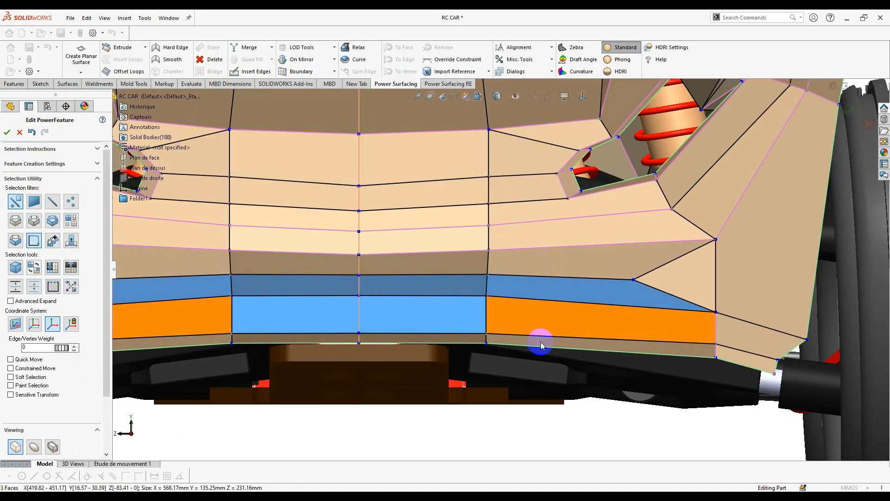
{"action": "scroll", "coordinate": [483, 343], "scroll_direction": "up", "scroll_amount": 2}
{"action": "middle_click_drag", "start_coordinate": [483, 342], "coordinate": [444, 337]}
{"action": "right_click", "coordinate": [514, 308]}
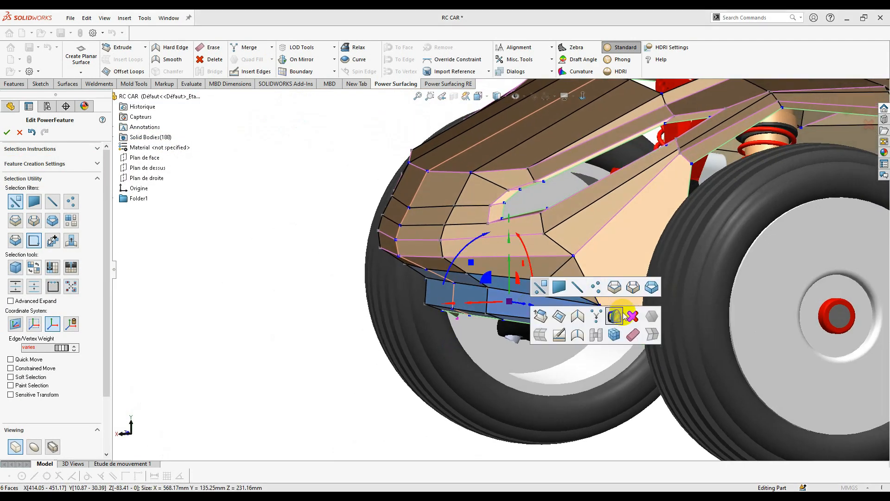
{"action": "left_click", "coordinate": [634, 316]}
{"action": "scroll", "coordinate": [470, 309], "scroll_direction": "up", "scroll_amount": 2}
{"action": "middle_click_drag", "start_coordinate": [470, 308], "coordinate": [514, 253]}
{"action": "scroll", "coordinate": [515, 304], "scroll_direction": "down", "scroll_amount": 1}
- Select the open bottom edge loop using edge-loop selection
{"action": "right_click", "coordinate": [515, 303]}
{"action": "left_click", "coordinate": [611, 281]}
{"action": "left_click", "coordinate": [594, 277]}
{"action": "scroll", "coordinate": [489, 299], "scroll_direction": "up", "scroll_amount": 2}
{"action": "scroll", "coordinate": [515, 255], "scroll_direction": "down", "scroll_amount": 3}
{"action": "middle_click_drag", "start_coordinate": [586, 284], "coordinate": [485, 279]}
{"action": "right_click", "coordinate": [570, 313]}
{"action": "left_click", "coordinate": [637, 323]}
{"action": "right_click", "coordinate": [513, 282]}
{"action": "key", "text": "Escape"}
{"action": "scroll", "coordinate": [546, 278], "scroll_direction": "down", "scroll_amount": 1}
- Fill the bottom loop and merge the new faces into a single face
{"action": "double_click", "coordinate": [527, 255]}
{"action": "key", "text": "ctrl+z"}
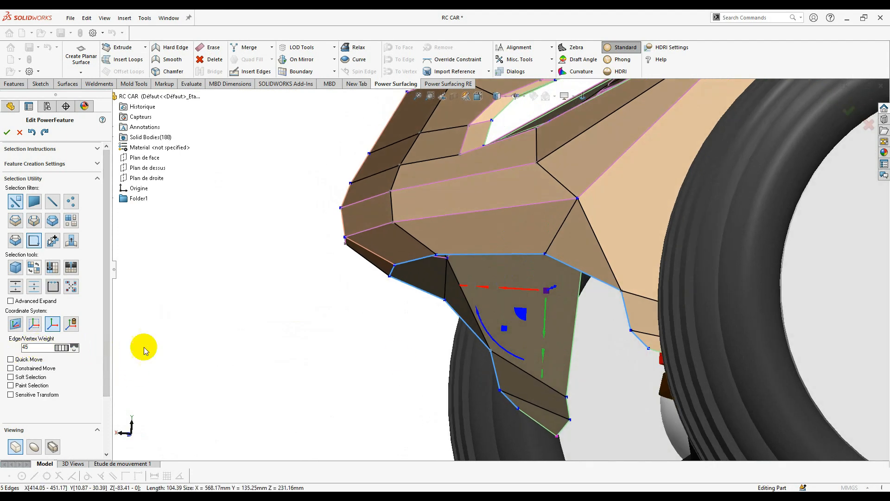
{"action": "middle_click_drag", "start_coordinate": [524, 331], "coordinate": [489, 325]}
{"action": "key", "text": "ctrl+y"}
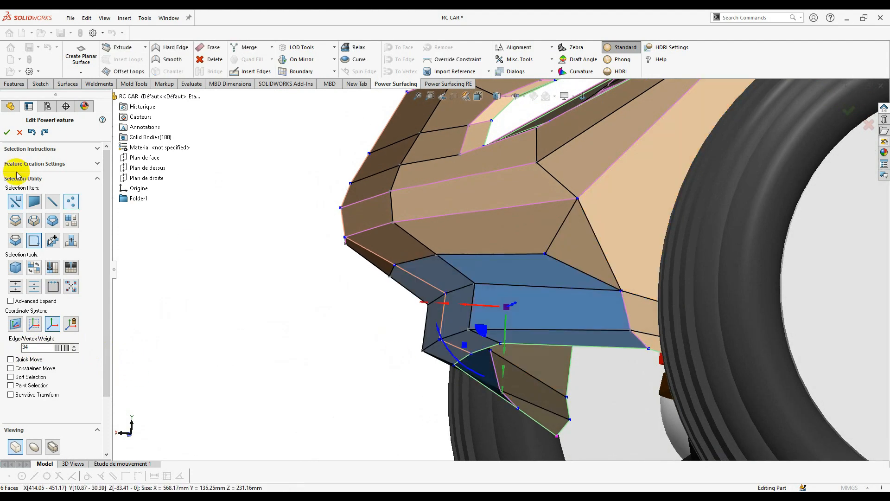
{"action": "key", "text": "ctrl+y"}
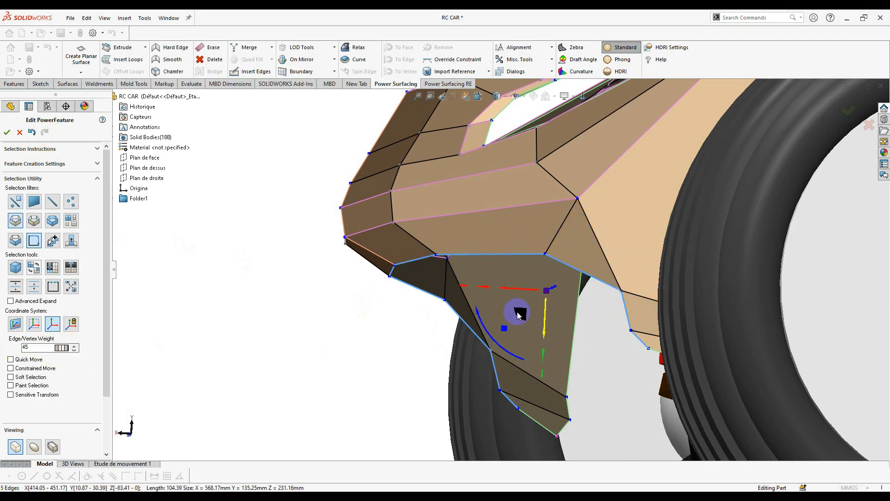
{"action": "middle_click_drag", "start_coordinate": [532, 320], "coordinate": [566, 325]}
{"action": "right_click", "coordinate": [635, 312]}
{"action": "left_click", "coordinate": [636, 311]}
- From the front view, rotate and move the lower corner vertices into place
{"action": "middle_click_drag", "start_coordinate": [528, 362], "coordinate": [566, 397]}
{"action": "left_click", "coordinate": [510, 212]}
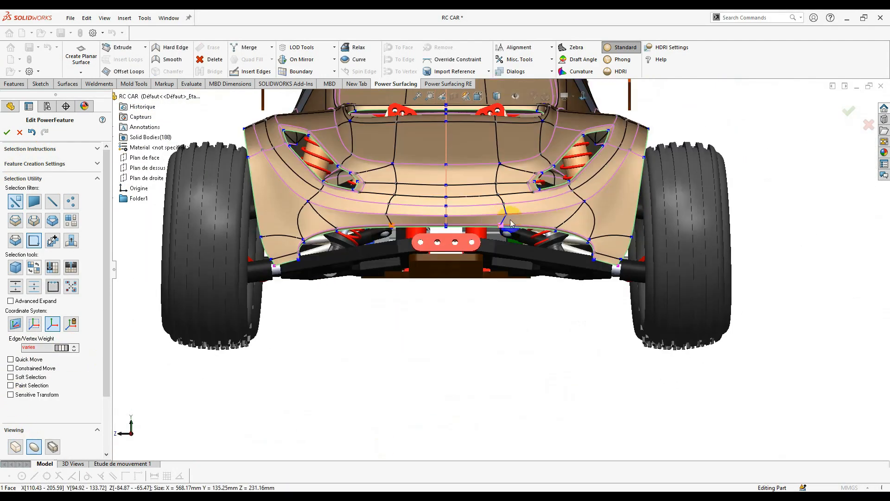
{"action": "scroll", "coordinate": [574, 259], "scroll_direction": "down", "scroll_amount": 6}
{"action": "left_click_drag", "start_coordinate": [572, 298], "coordinate": [600, 271]}
{"action": "left_click_drag", "start_coordinate": [543, 231], "coordinate": [501, 260]}
{"action": "left_click_drag", "start_coordinate": [566, 251], "coordinate": [573, 269]}
{"action": "scroll", "coordinate": [582, 219], "scroll_direction": "down", "scroll_amount": 5}
- Raise the wheel-arch vertices' weight to 25
{"action": "left_click_drag", "start_coordinate": [554, 257], "coordinate": [600, 206]}
{"action": "left_click_drag", "start_coordinate": [62, 348], "coordinate": [186, 352]}
{"action": "scroll", "coordinate": [499, 270], "scroll_direction": "up", "scroll_amount": 6}
{"action": "left_click", "coordinate": [321, 407]}
{"action": "scroll", "coordinate": [321, 407], "scroll_direction": "up", "scroll_amount": 6}
{"action": "middle_click_drag", "start_coordinate": [320, 407], "coordinate": [377, 195]}
- Select the two boundary edges under the rear wheel arch and drag them to extend the lip
{"action": "scroll", "coordinate": [441, 195], "scroll_direction": "down", "scroll_amount": 6}
{"action": "left_click", "coordinate": [383, 330]}
{"action": "left_click", "coordinate": [463, 285], "text": "ctrl"}
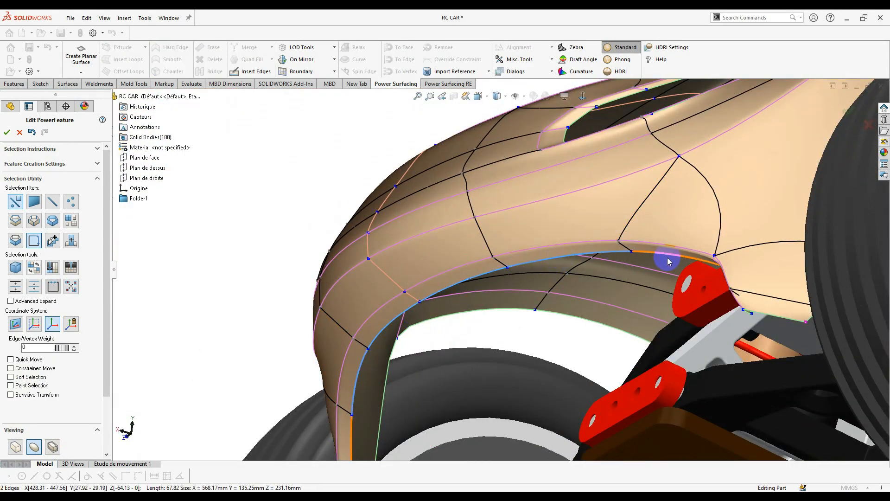
{"action": "scroll", "coordinate": [508, 288], "scroll_direction": "up", "scroll_amount": 2}
{"action": "middle_click_drag", "start_coordinate": [508, 288], "coordinate": [509, 307]}
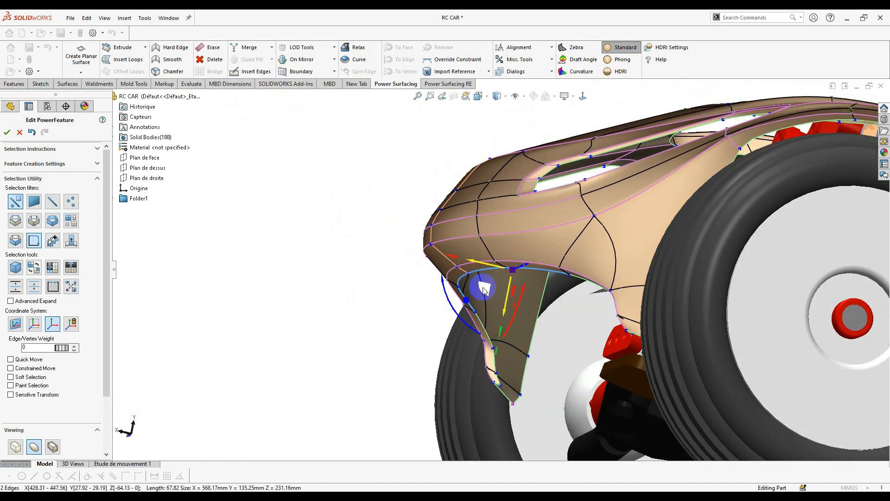
{"action": "left_click_drag", "start_coordinate": [458, 318], "coordinate": [467, 327]}
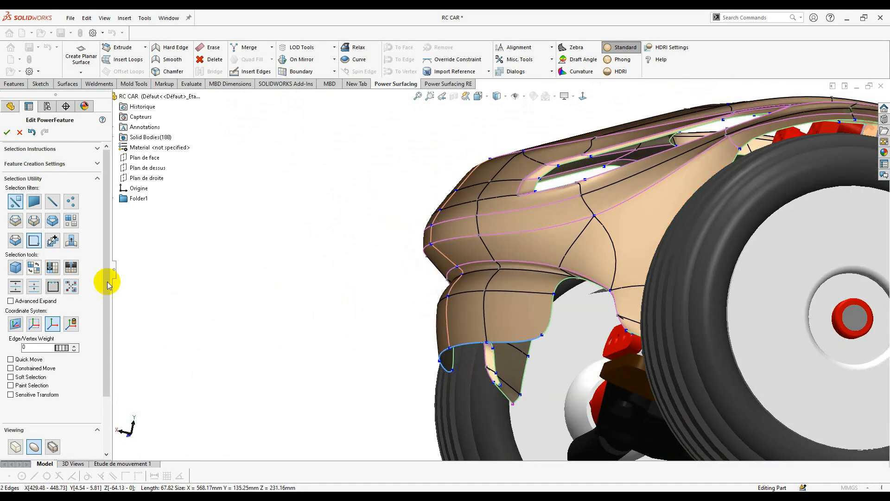
{"action": "key", "text": "ctrl+z"}
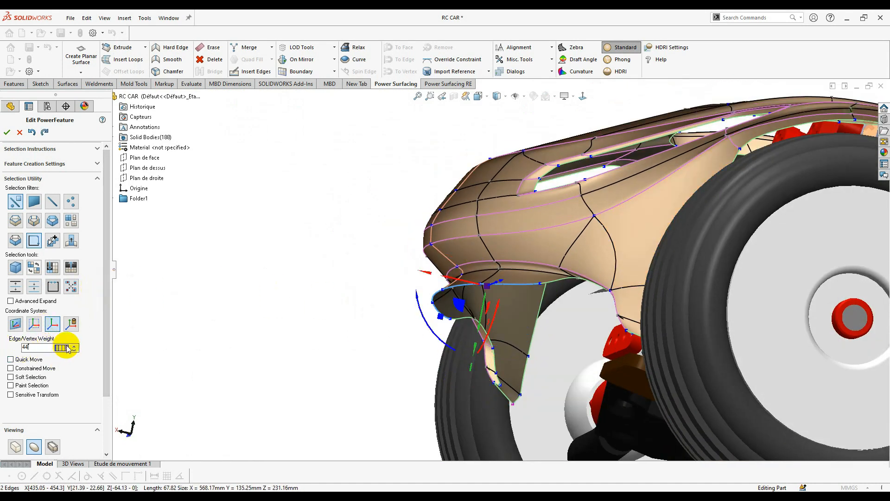
{"action": "left_click_drag", "start_coordinate": [453, 309], "coordinate": [497, 327]}
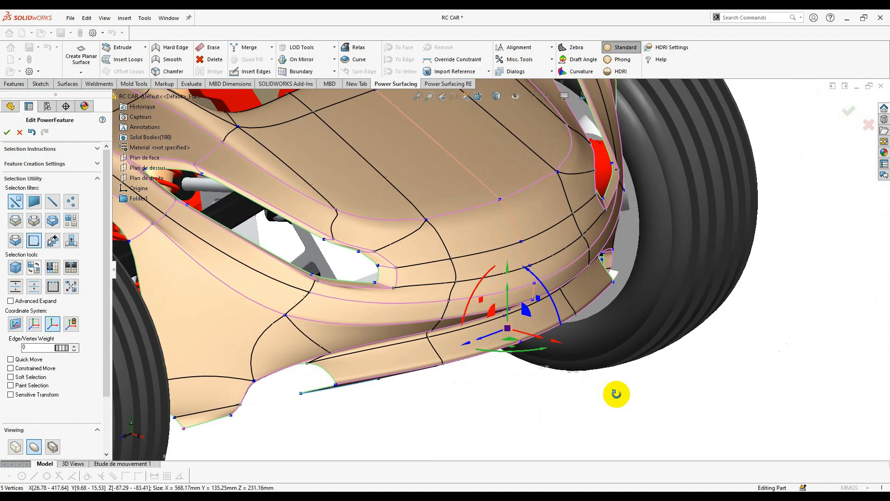
{"action": "middle_click_drag", "start_coordinate": [617, 394], "coordinate": [492, 348]}
{"action": "scroll", "coordinate": [671, 286], "scroll_direction": "down", "scroll_amount": 5}
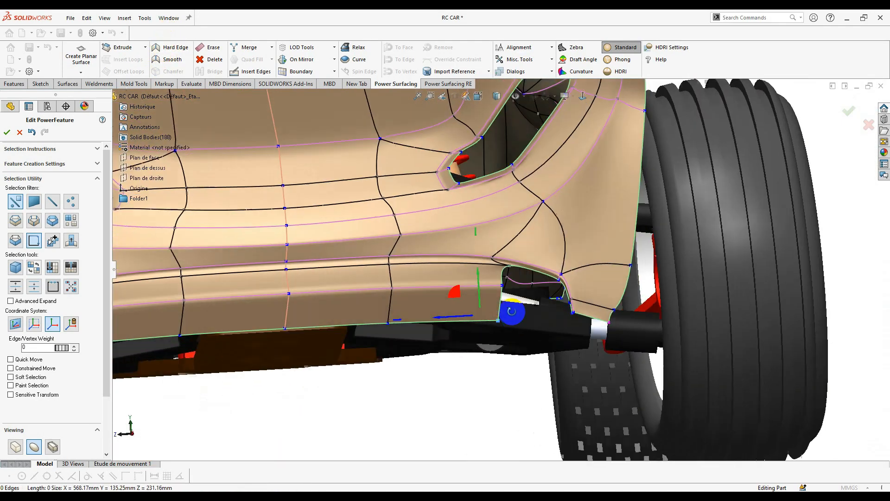
- Inspect the rear opening's corner, trying selections of its vertex, edge and adjacent face
{"action": "left_click", "coordinate": [522, 319]}
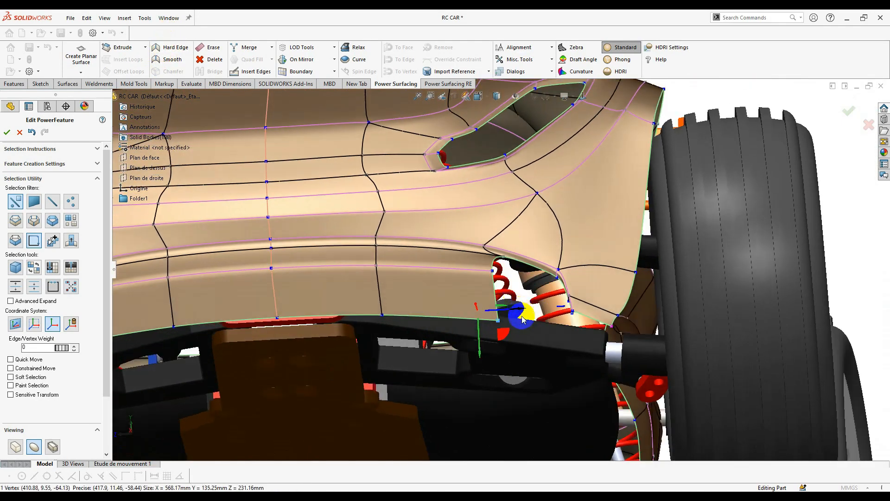
{"action": "scroll", "coordinate": [521, 319], "scroll_direction": "down", "scroll_amount": 3}
{"action": "right_click", "coordinate": [511, 319]}
{"action": "left_click", "coordinate": [490, 316]}
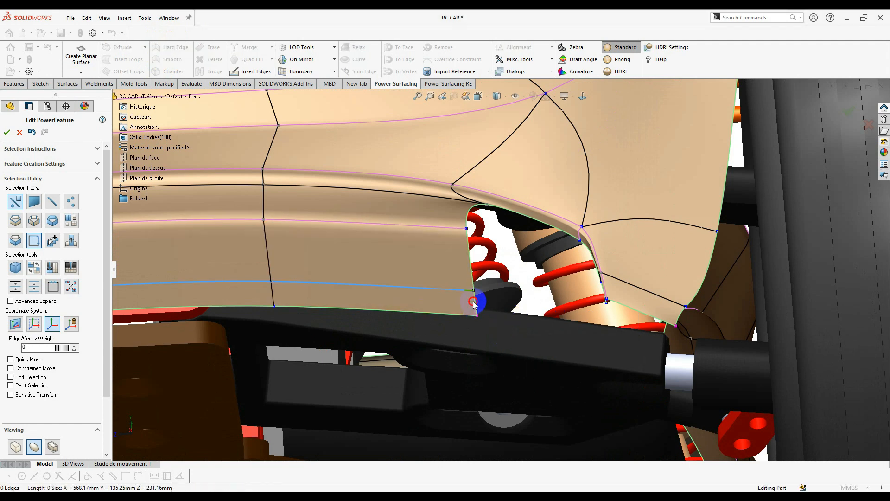
{"action": "scroll", "coordinate": [459, 292], "scroll_direction": "down", "scroll_amount": 3}
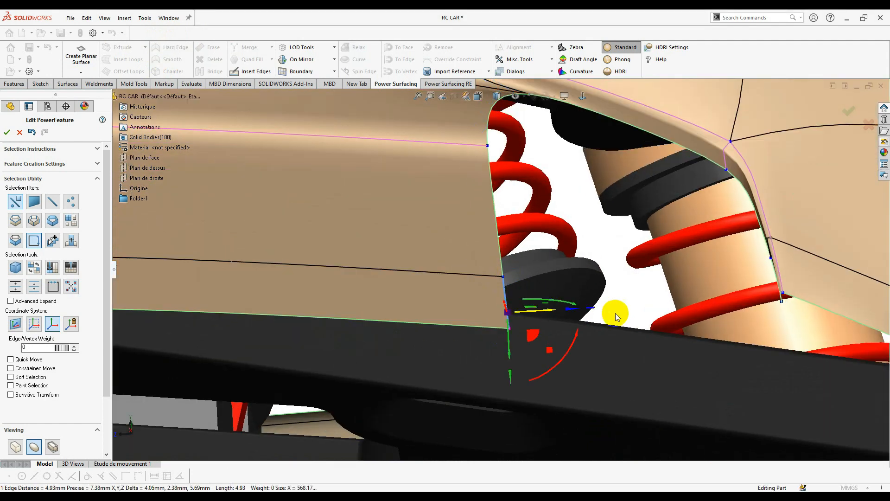
{"action": "middle_click_drag", "start_coordinate": [615, 313], "coordinate": [543, 244]}
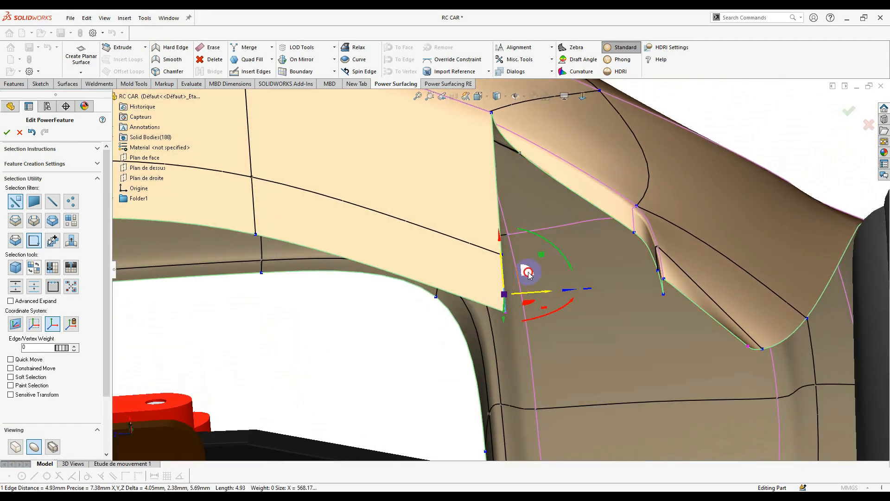
{"action": "middle_click_drag", "start_coordinate": [613, 279], "coordinate": [627, 263]}
{"action": "left_click", "coordinate": [632, 287]}
{"action": "left_click", "coordinate": [644, 272]}
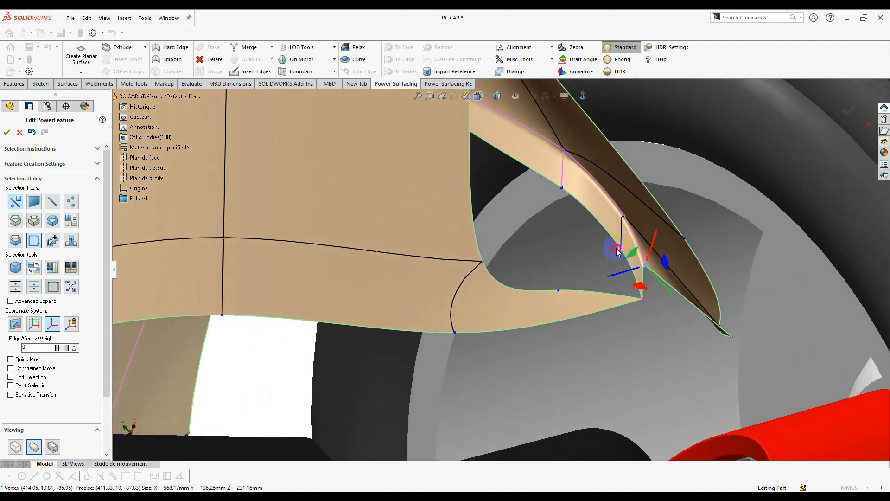
{"action": "left_click", "coordinate": [611, 304]}
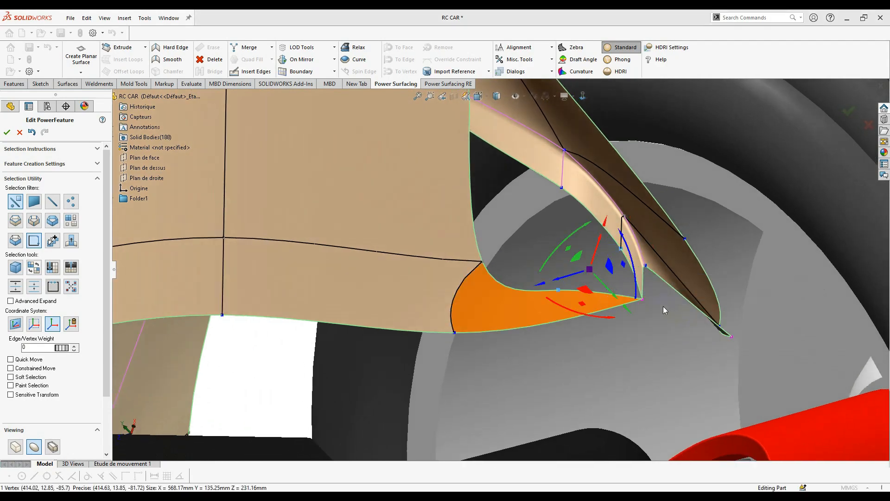
{"action": "middle_click_drag", "start_coordinate": [663, 306], "coordinate": [617, 334]}
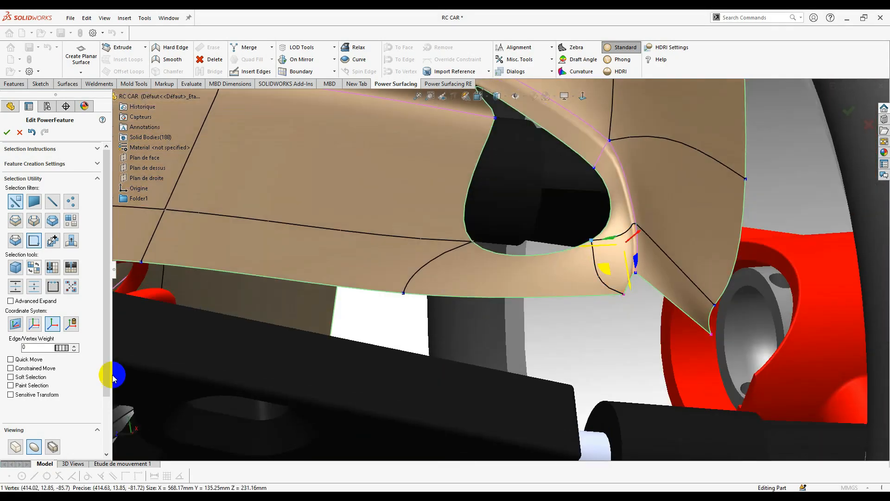
- Select the vent-corner edge in the flat cage display for weight 44, then check it smoothed
{"action": "left_click", "coordinate": [14, 446]}
{"action": "middle_click_drag", "start_coordinate": [530, 324], "coordinate": [630, 253]}
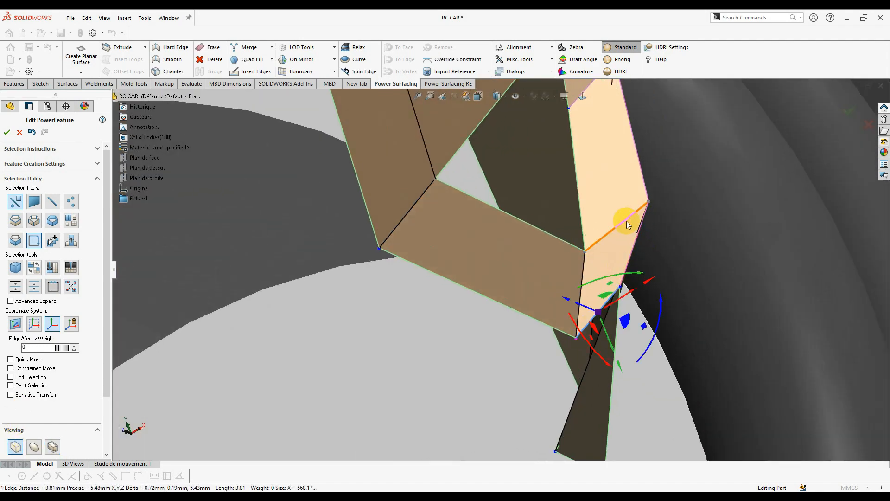
{"action": "middle_click_drag", "start_coordinate": [601, 270], "coordinate": [600, 304]}
{"action": "left_click", "coordinate": [588, 276]}
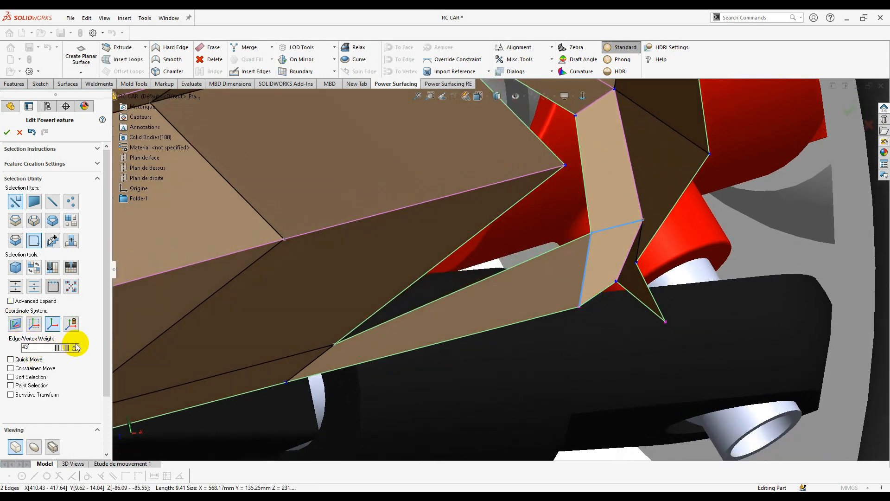
{"action": "left_click", "coordinate": [33, 444]}
{"action": "middle_click_drag", "start_coordinate": [572, 314], "coordinate": [566, 389]}
- Clear the edge selection and return to a front view of the body
{"action": "key", "text": "Escape"}
{"action": "scroll", "coordinate": [551, 258], "scroll_direction": "down", "scroll_amount": 7}
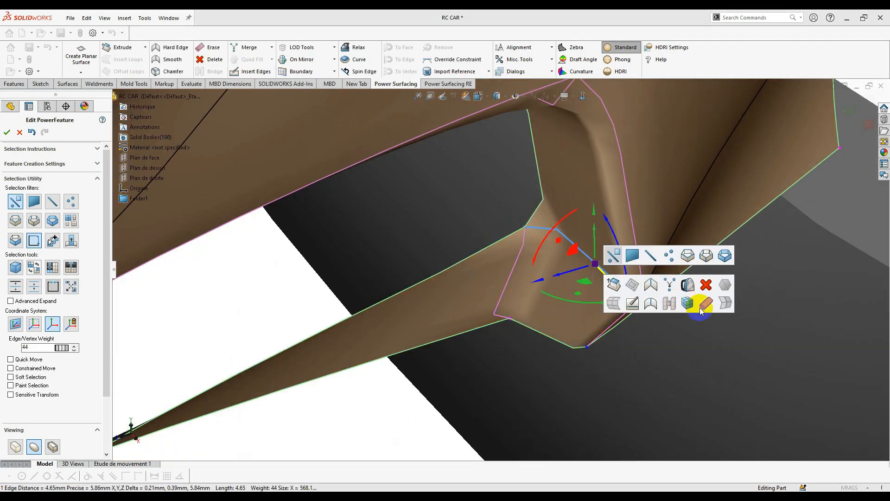
{"action": "left_click", "coordinate": [661, 308]}
{"action": "middle_click_drag", "start_coordinate": [387, 403], "coordinate": [438, 297]}
{"action": "scroll", "coordinate": [340, 260], "scroll_direction": "up", "scroll_amount": 5}
{"action": "left_click", "coordinate": [582, 97]}
{"action": "scroll", "coordinate": [510, 263], "scroll_direction": "down", "scroll_amount": 6}
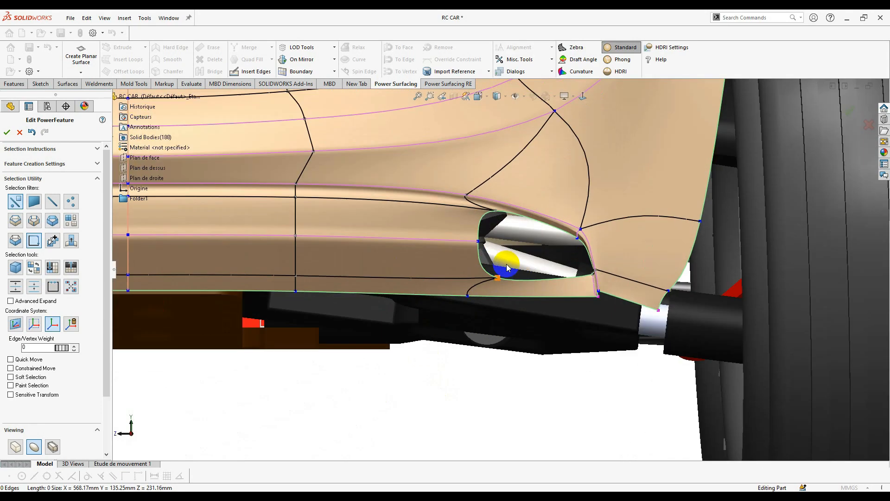
- Select the wheel-arch opening's edge loop and drag it upward to shrink and tighten the opening
{"action": "left_click", "coordinate": [483, 254]}
{"action": "middle_click_drag", "start_coordinate": [466, 260], "coordinate": [552, 259]}
{"action": "key", "text": "s"}
{"action": "left_click", "coordinate": [559, 260]}
{"action": "left_click", "coordinate": [598, 241]}
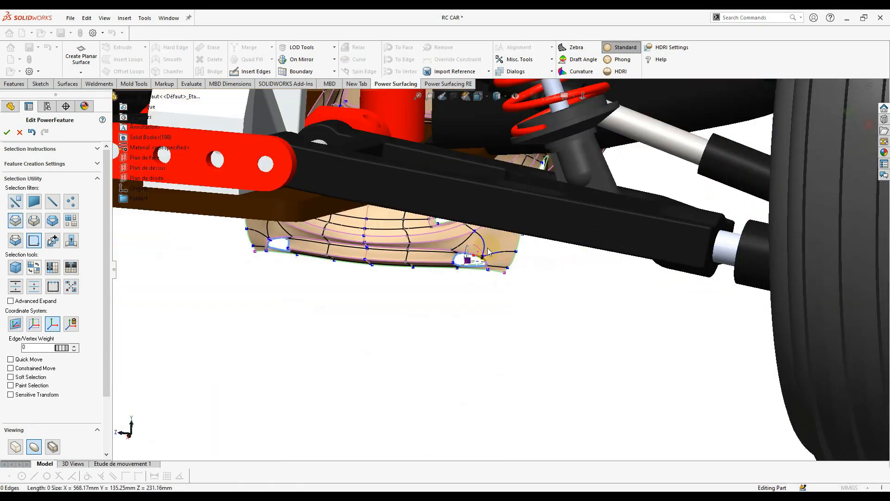
{"action": "middle_click_drag", "start_coordinate": [510, 236], "coordinate": [564, 228]}
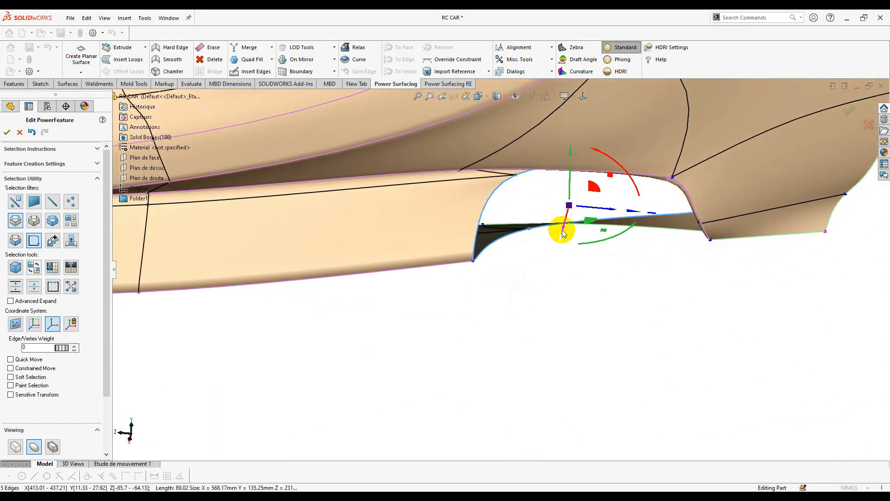
{"action": "left_click_drag", "start_coordinate": [567, 220], "coordinate": [573, 207]}
{"action": "key", "text": "ctrl+z"}
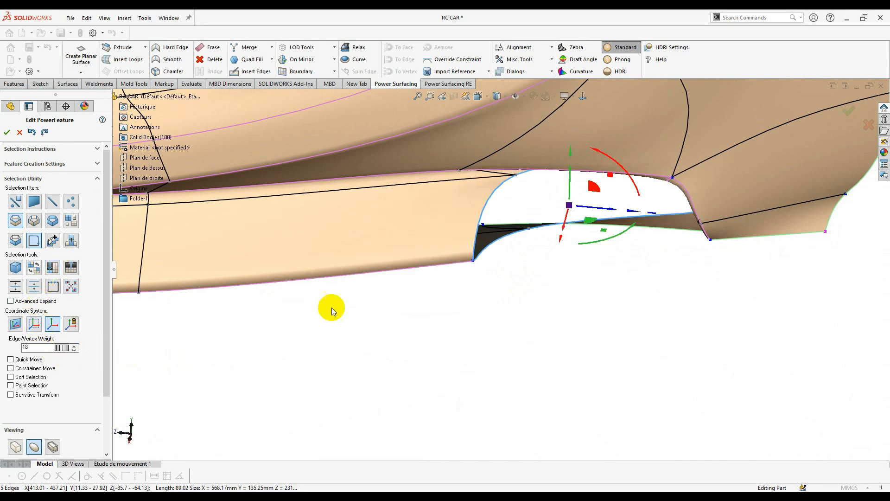
{"action": "left_click_drag", "start_coordinate": [565, 225], "coordinate": [578, 188]}
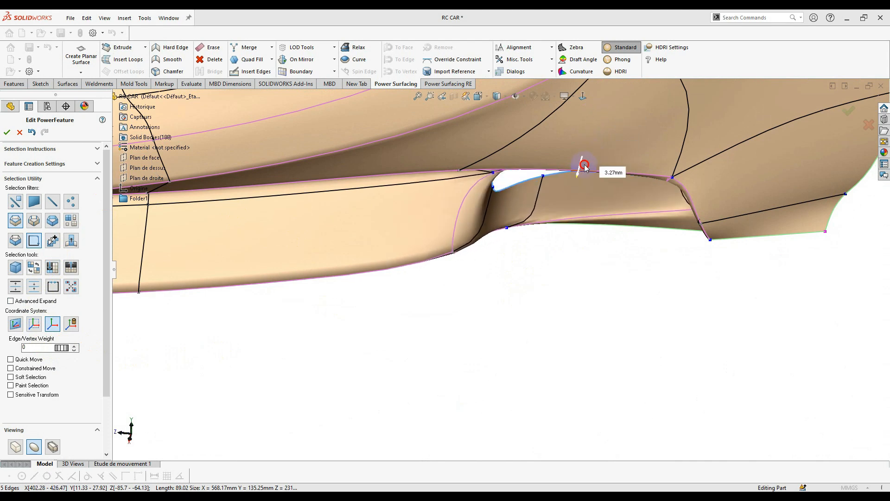
{"action": "left_click_drag", "start_coordinate": [584, 168], "coordinate": [654, 77]}
- Orbit around the car to inspect the wheel area and snap to a straight front view
{"action": "left_click_drag", "start_coordinate": [643, 108], "coordinate": [640, 112]}
{"action": "middle_click_drag", "start_coordinate": [487, 252], "coordinate": [453, 266]}
{"action": "scroll", "coordinate": [443, 270], "scroll_direction": "up", "scroll_amount": 3}
{"action": "scroll", "coordinate": [533, 175], "scroll_direction": "down", "scroll_amount": 4}
{"action": "middle_click_drag", "start_coordinate": [537, 172], "coordinate": [609, 119]}
{"action": "left_click", "coordinate": [585, 97]}
{"action": "scroll", "coordinate": [575, 172], "scroll_direction": "up", "scroll_amount": 3}
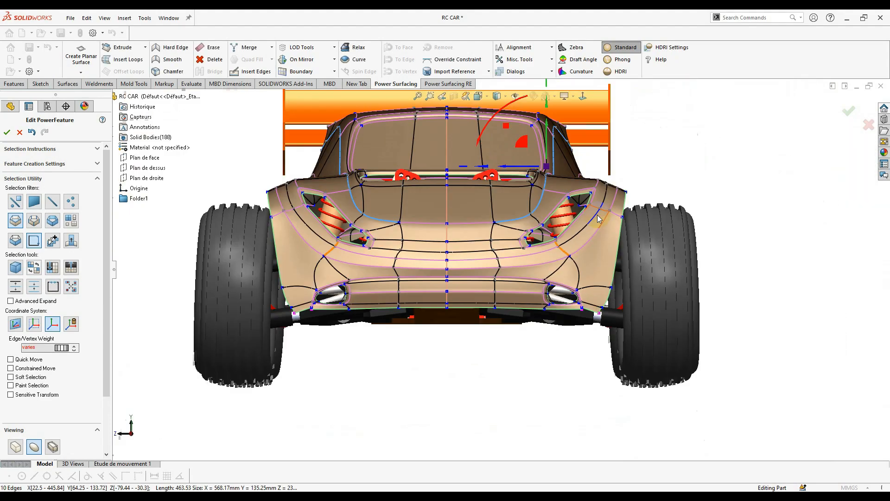
{"action": "scroll", "coordinate": [599, 218], "scroll_direction": "down", "scroll_amount": 3}
{"action": "right_click", "coordinate": [541, 226]}
{"action": "key", "text": "Escape"}
{"action": "scroll", "coordinate": [543, 223], "scroll_direction": "up", "scroll_amount": 5}
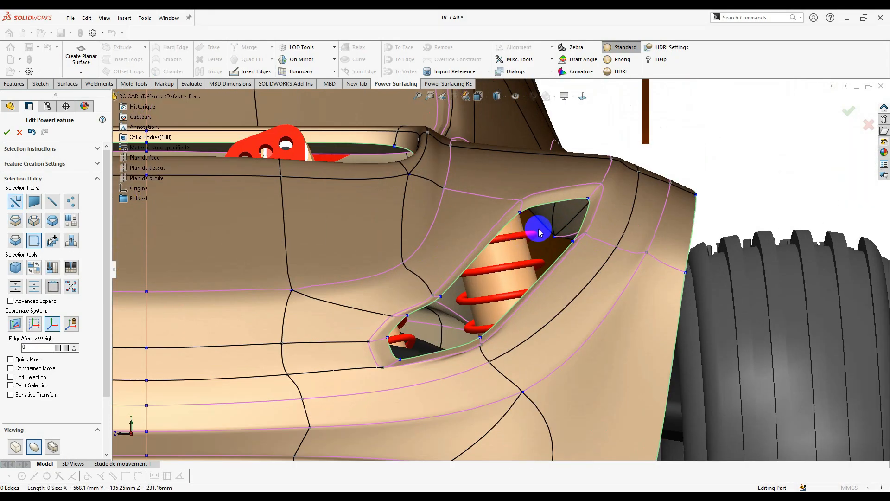
{"action": "scroll", "coordinate": [545, 233], "scroll_direction": "down", "scroll_amount": 5}
{"action": "middle_click_drag", "start_coordinate": [545, 233], "coordinate": [481, 123]}
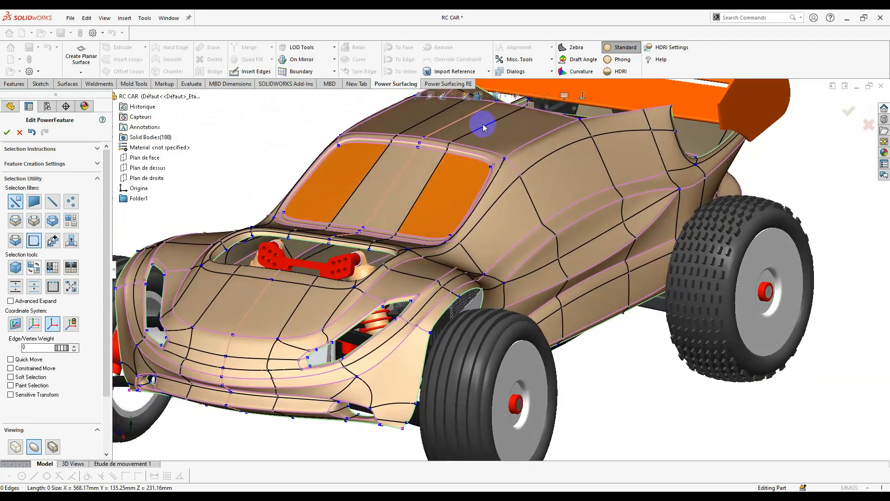
{"action": "left_click", "coordinate": [479, 95]}
{"action": "left_click", "coordinate": [492, 147]}
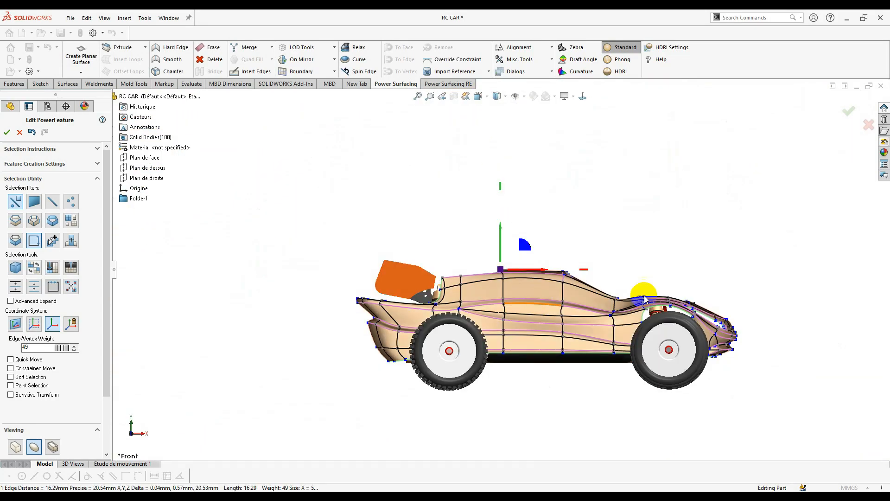
{"action": "scroll", "coordinate": [646, 293], "scroll_direction": "up", "scroll_amount": 4}
{"action": "middle_click_drag", "start_coordinate": [705, 302], "coordinate": [612, 311]}
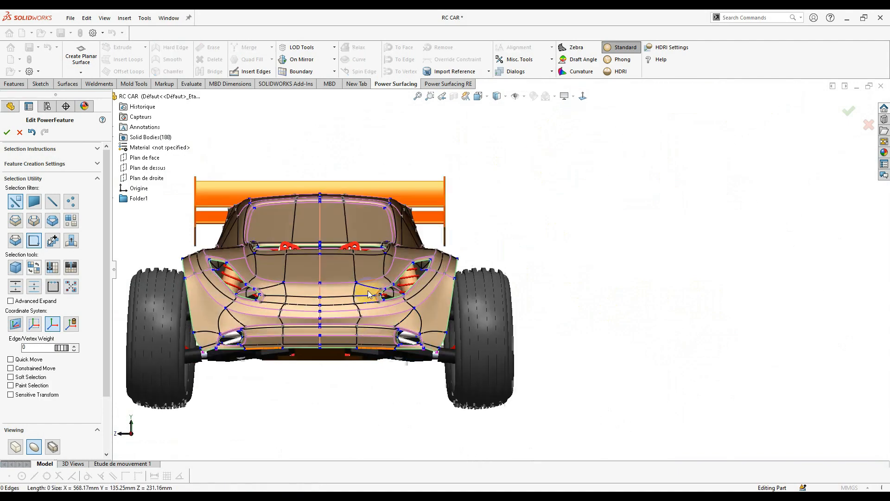
{"action": "scroll", "coordinate": [363, 292], "scroll_direction": "up", "scroll_amount": 7}
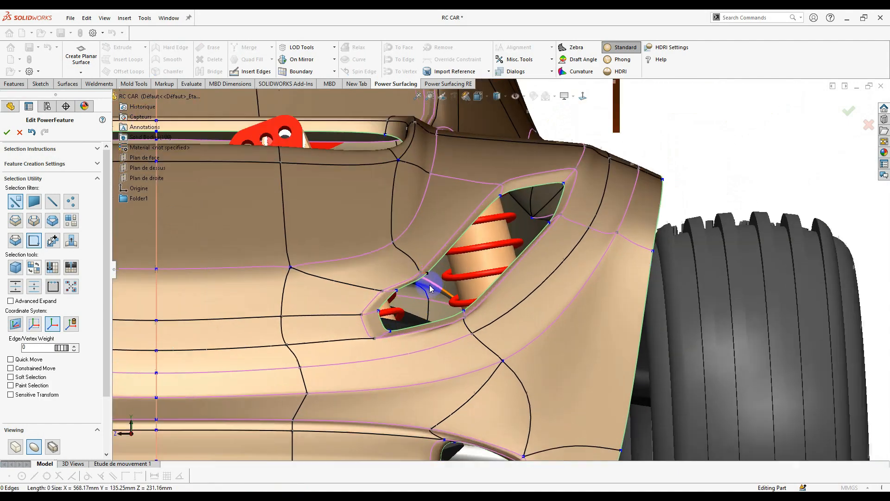
{"action": "scroll", "coordinate": [431, 289], "scroll_direction": "up", "scroll_amount": 2}
{"action": "scroll", "coordinate": [459, 270], "scroll_direction": "down", "scroll_amount": 5}
{"action": "scroll", "coordinate": [477, 274], "scroll_direction": "up", "scroll_amount": 4}
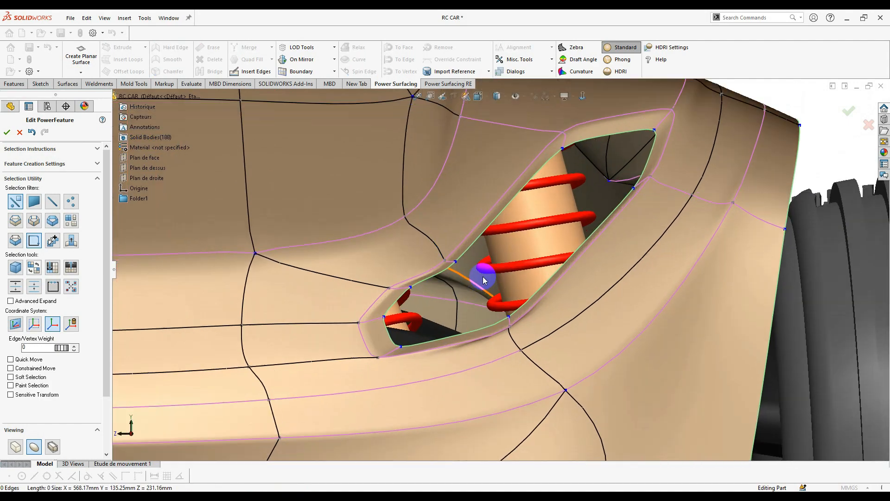
{"action": "scroll", "coordinate": [491, 278], "scroll_direction": "down", "scroll_amount": 1}
{"action": "scroll", "coordinate": [494, 280], "scroll_direction": "down", "scroll_amount": 5}
{"action": "scroll", "coordinate": [510, 266], "scroll_direction": "up", "scroll_amount": 2}
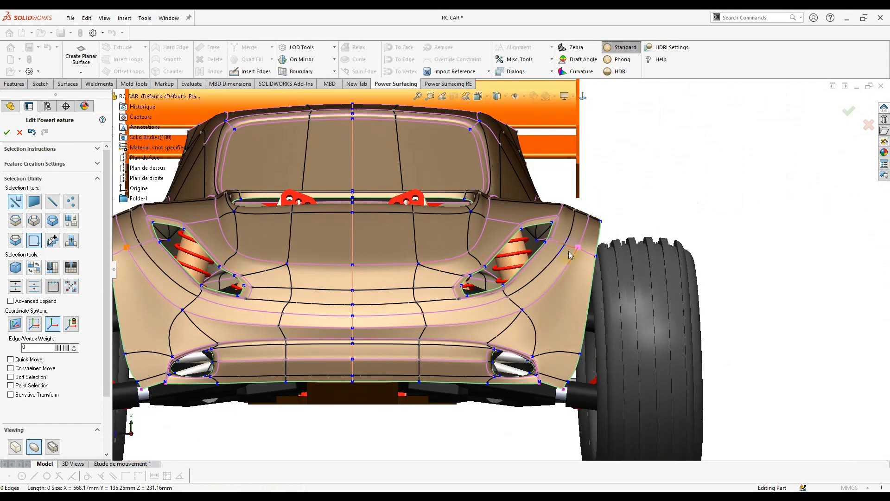
{"action": "scroll", "coordinate": [530, 258], "scroll_direction": "up", "scroll_amount": 3}
{"action": "left_click", "coordinate": [513, 248]}
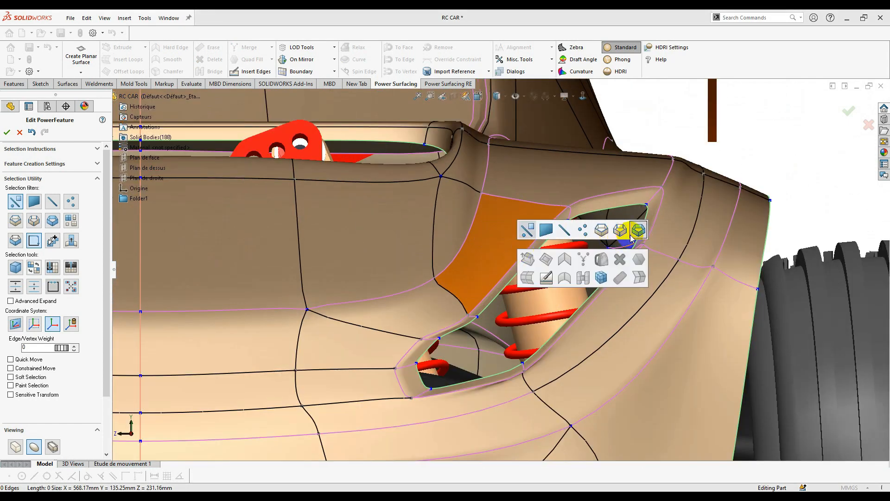
- Select the rear vent's boundary edge loop and Face Fill it with a single face in box display
{"action": "left_click", "coordinate": [631, 234]}
{"action": "left_click", "coordinate": [653, 204]}
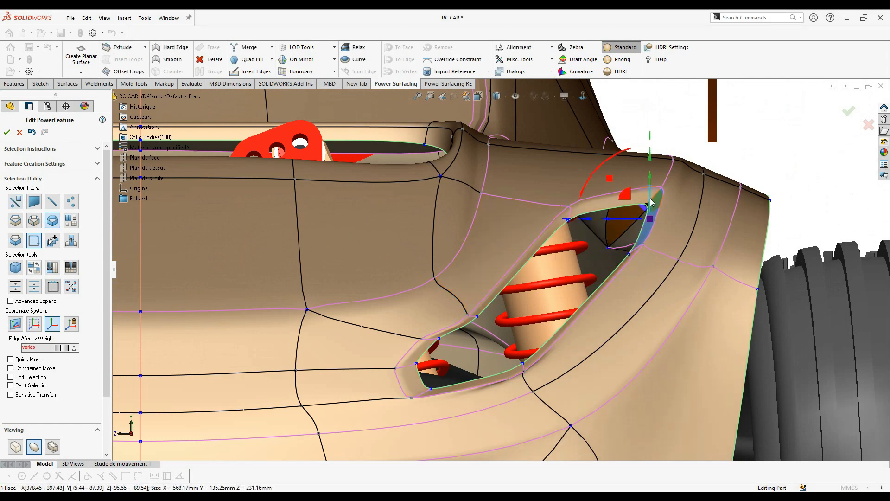
{"action": "left_click", "coordinate": [648, 210]}
{"action": "left_click", "coordinate": [728, 196]}
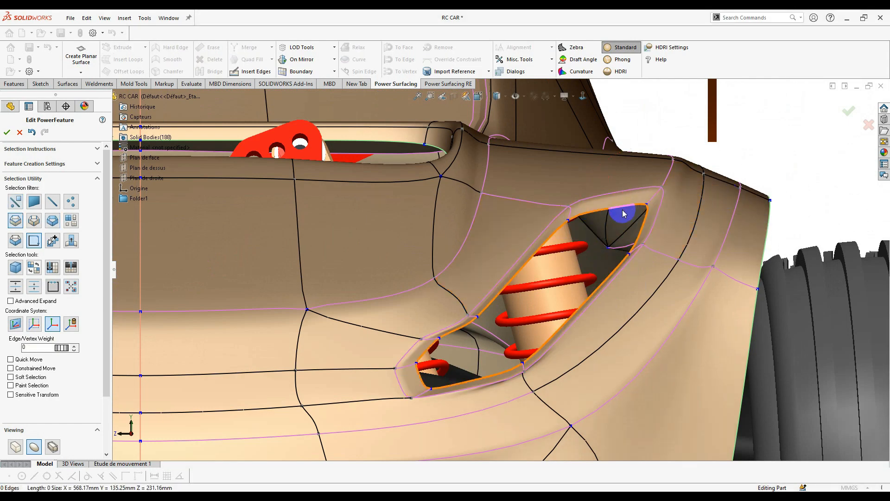
{"action": "middle_click_drag", "start_coordinate": [534, 283], "coordinate": [538, 254]}
{"action": "key", "text": "Tab"}
{"action": "left_click", "coordinate": [271, 58]}
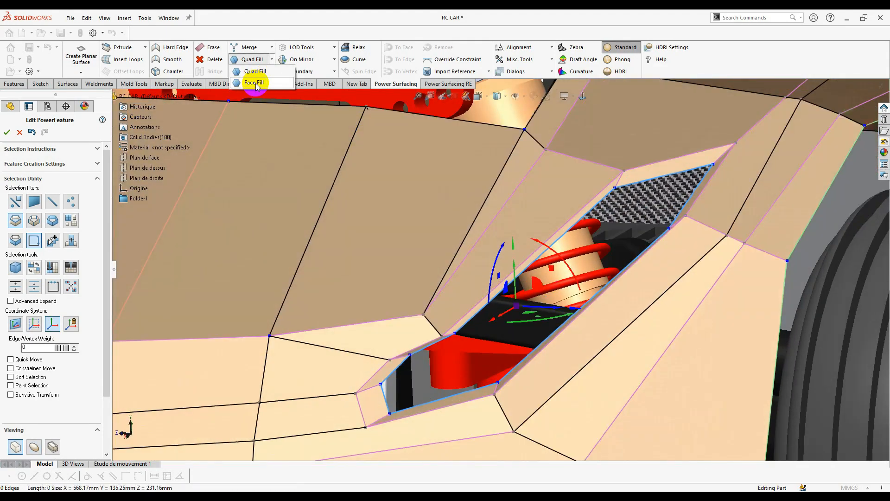
{"action": "left_click", "coordinate": [255, 84]}
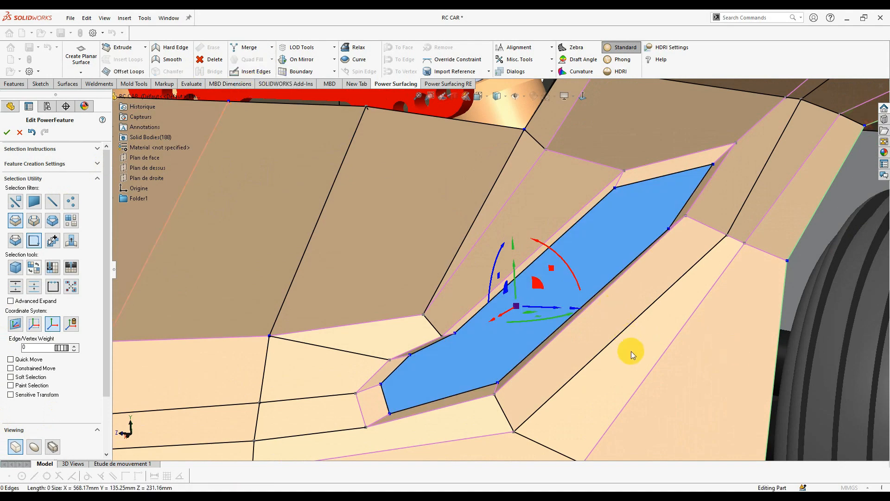
- With Insert Edges, draw an edge from the vent's upper-left corner to its right corner
{"action": "middle_click_drag", "start_coordinate": [631, 352], "coordinate": [658, 378]}
{"action": "left_click", "coordinate": [236, 72]}
{"action": "scroll", "coordinate": [627, 294], "scroll_direction": "down", "scroll_amount": 2}
{"action": "middle_click_drag", "start_coordinate": [588, 286], "coordinate": [599, 232]}
{"action": "scroll", "coordinate": [559, 215], "scroll_direction": "down", "scroll_amount": 3}
{"action": "left_click", "coordinate": [538, 161]}
{"action": "left_click", "coordinate": [655, 230]}
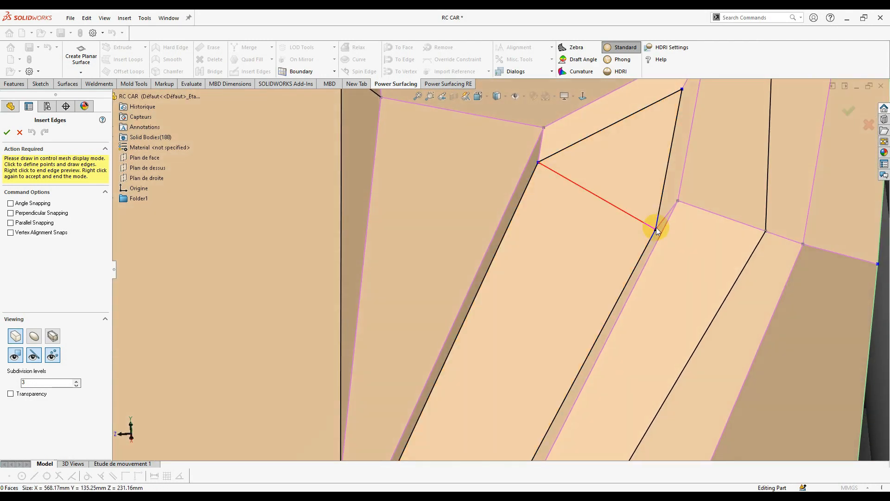
- Commit the first edge, then add a second edge across the vent from its right side
{"action": "scroll", "coordinate": [558, 250], "scroll_direction": "up", "scroll_amount": 5}
{"action": "right_click", "coordinate": [538, 285]}
{"action": "left_click", "coordinate": [495, 378]}
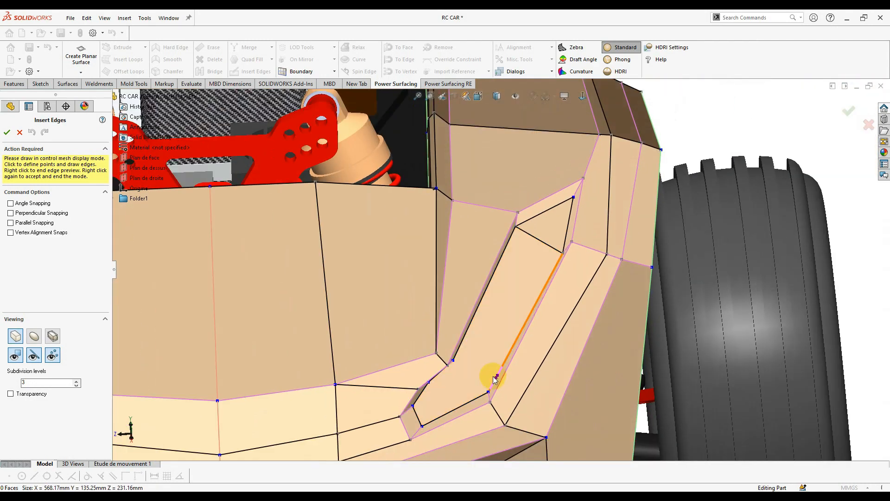
{"action": "scroll", "coordinate": [490, 352], "scroll_direction": "down", "scroll_amount": 8}
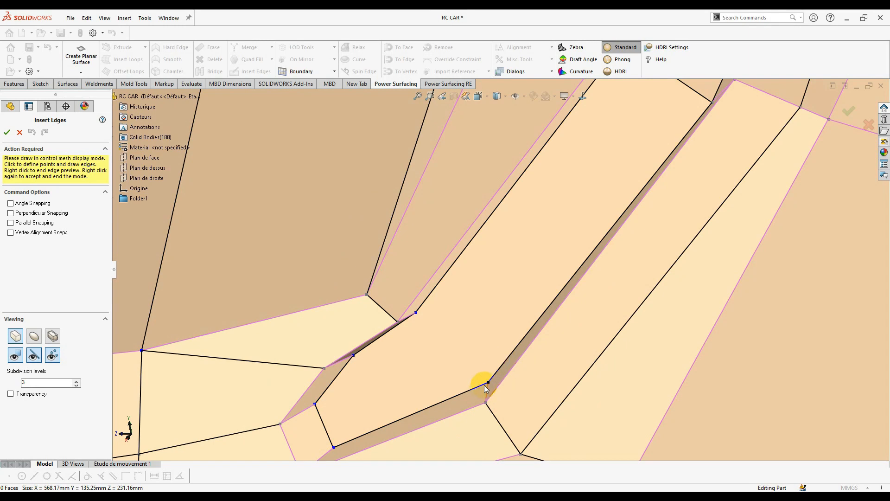
{"action": "left_click", "coordinate": [431, 322]}
{"action": "right_click", "coordinate": [420, 316]}
{"action": "left_click", "coordinate": [420, 315]}
{"action": "right_click", "coordinate": [419, 315]}
{"action": "middle_click_drag", "start_coordinate": [466, 386], "coordinate": [389, 369]}
- Add an edge from the vent's left corner to the side's midpoint and commit it
{"action": "left_click", "coordinate": [436, 317]}
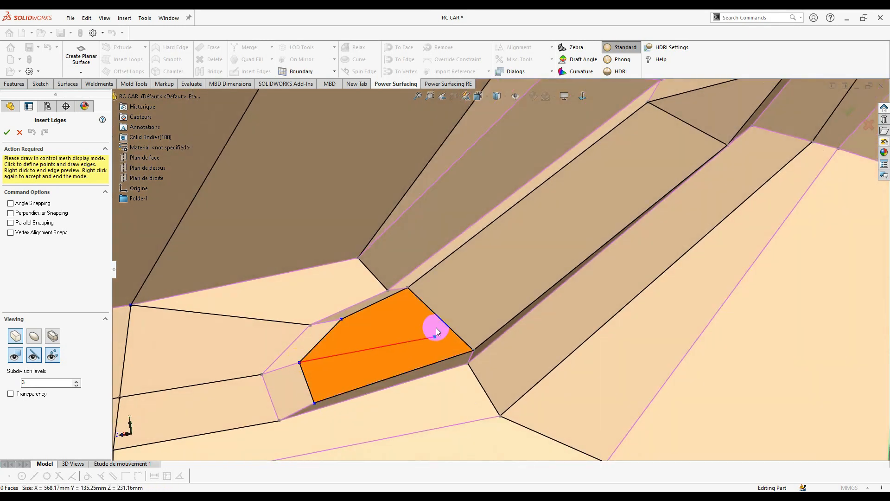
{"action": "left_click", "coordinate": [436, 317]}
{"action": "scroll", "coordinate": [662, 171], "scroll_direction": "up", "scroll_amount": 3}
{"action": "scroll", "coordinate": [649, 165], "scroll_direction": "down", "scroll_amount": 3}
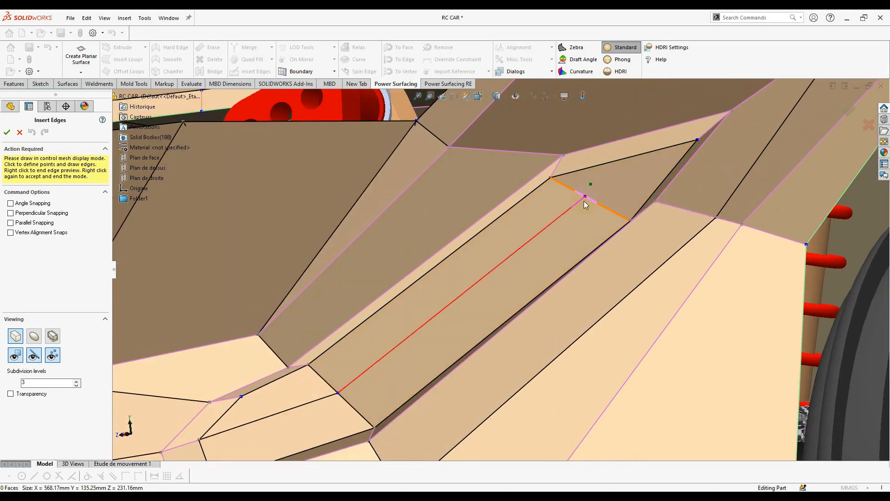
{"action": "middle_click_drag", "start_coordinate": [591, 202], "coordinate": [629, 199]}
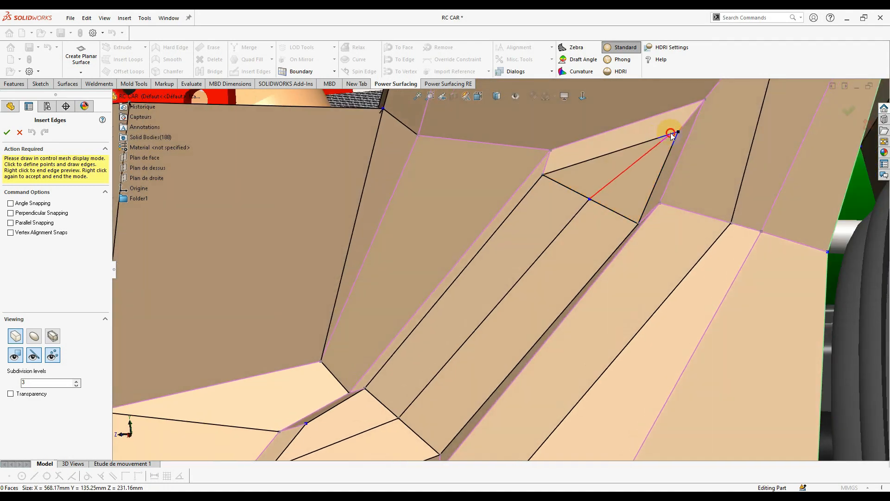
{"action": "scroll", "coordinate": [529, 299], "scroll_direction": "up", "scroll_amount": 2}
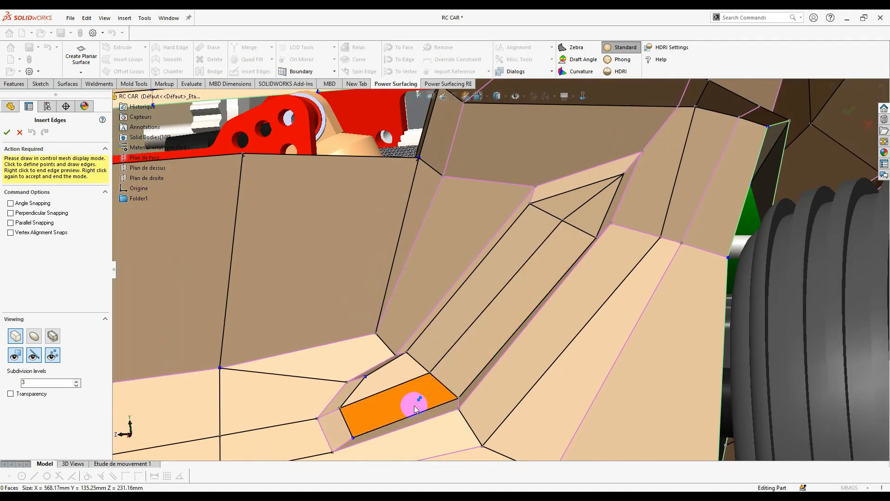
{"action": "scroll", "coordinate": [411, 403], "scroll_direction": "down", "scroll_amount": 2}
{"action": "scroll", "coordinate": [375, 370], "scroll_direction": "up", "scroll_amount": 1}
{"action": "middle_click_drag", "start_coordinate": [375, 370], "coordinate": [366, 344]}
{"action": "right_click", "coordinate": [366, 347]}
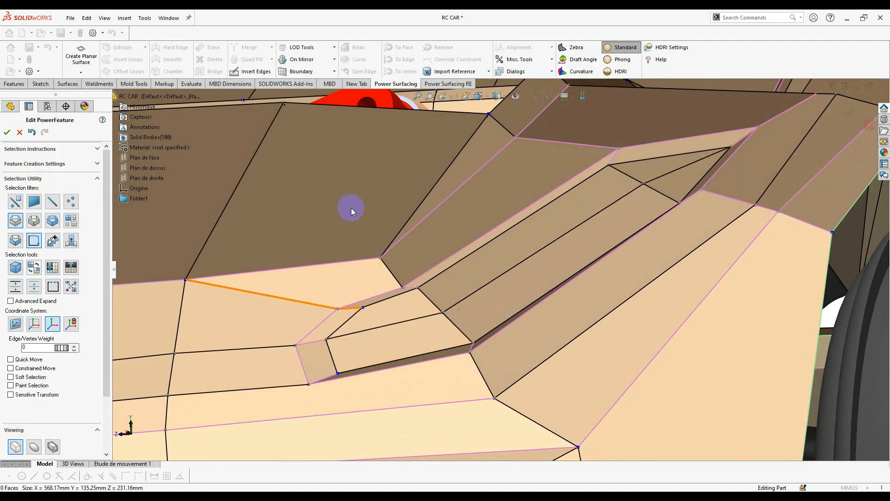
- Switch to smooth display to check the recessed vent slot, then exit Insert Edges
{"action": "left_click", "coordinate": [257, 71]}
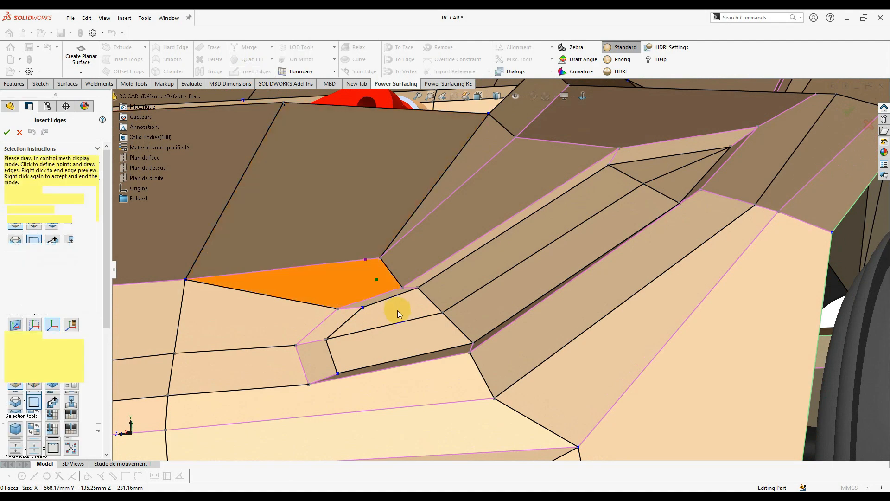
{"action": "middle_click_drag", "start_coordinate": [407, 348], "coordinate": [403, 338]}
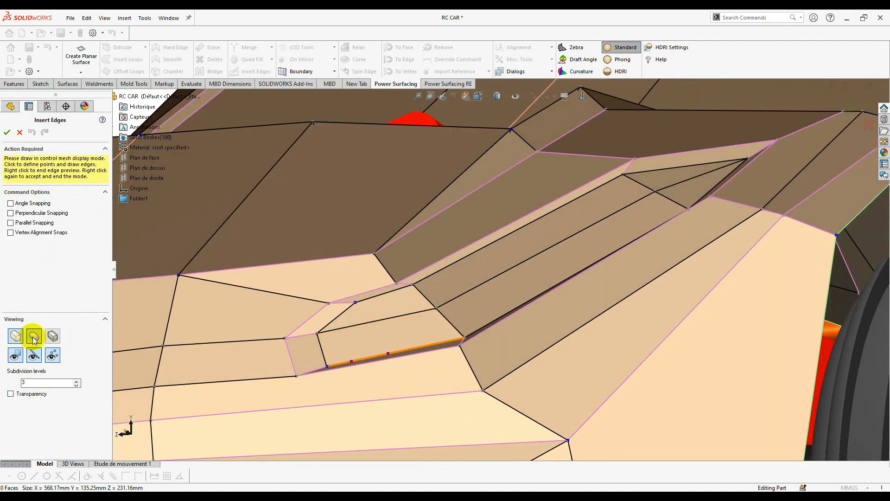
{"action": "left_click", "coordinate": [34, 338]}
{"action": "middle_click_drag", "start_coordinate": [493, 347], "coordinate": [487, 328]}
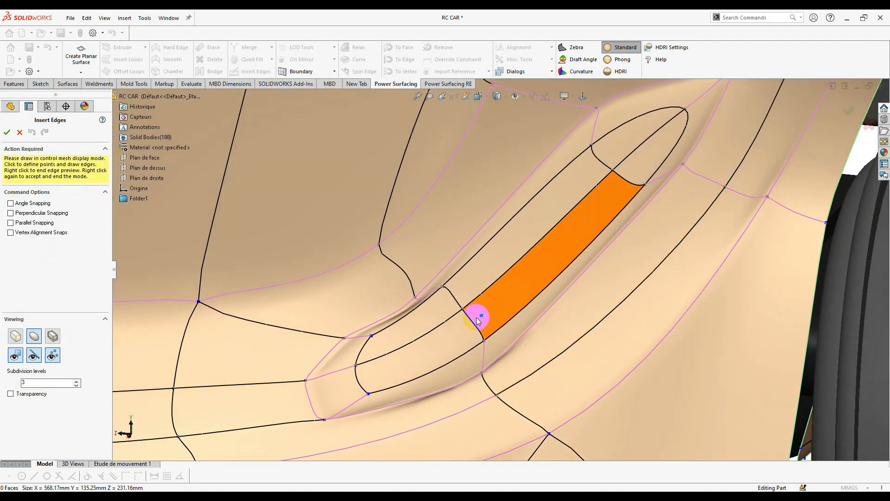
{"action": "right_click", "coordinate": [493, 306]}
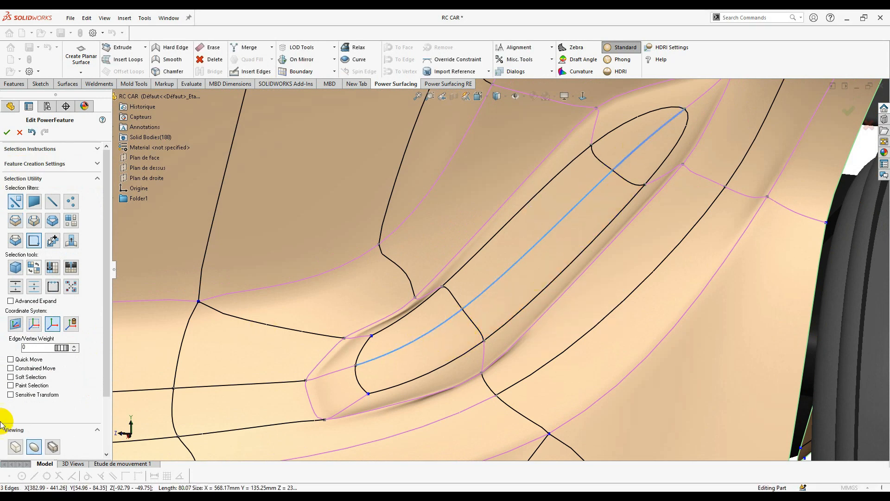
{"action": "right_click", "coordinate": [169, 365]}
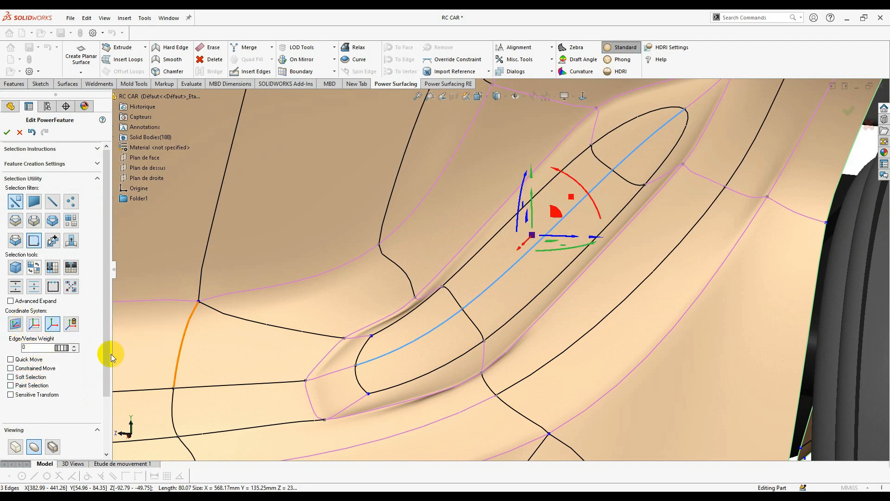
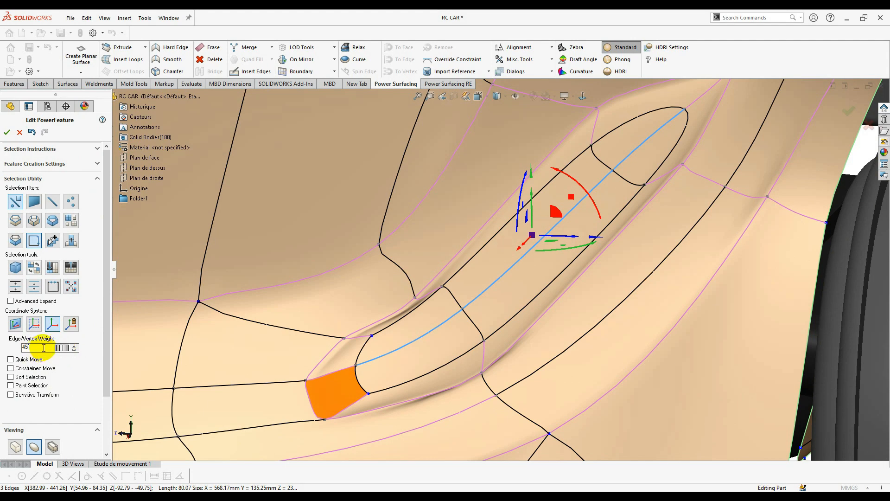
- Reduce the vent edges' crease weight, then pull the vent's long edge down about 6 mm
{"action": "left_click", "coordinate": [74, 348]}
{"action": "left_click", "coordinate": [527, 329]}
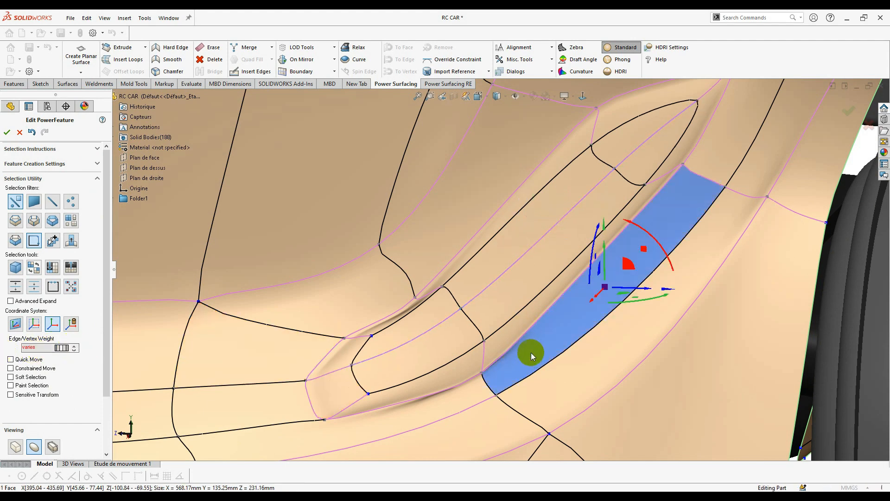
{"action": "middle_click_drag", "start_coordinate": [530, 352], "coordinate": [538, 366]}
{"action": "left_click", "coordinate": [513, 257]}
{"action": "left_click", "coordinate": [512, 266]}
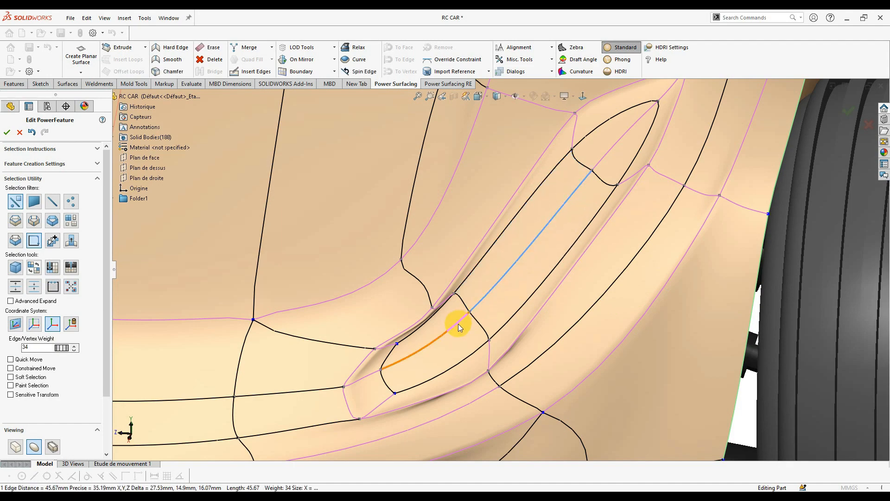
{"action": "left_click", "coordinate": [494, 299]}
{"action": "middle_click_drag", "start_coordinate": [527, 354], "coordinate": [526, 380]}
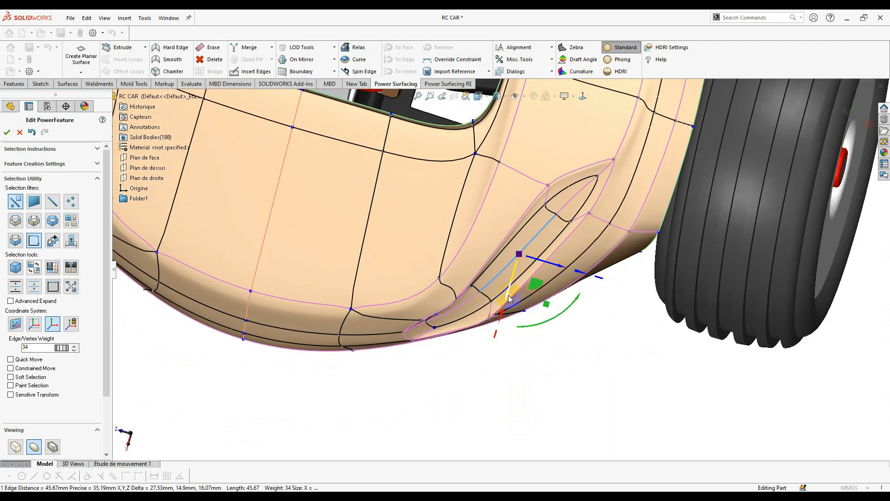
{"action": "left_click_drag", "start_coordinate": [509, 298], "coordinate": [508, 319]}
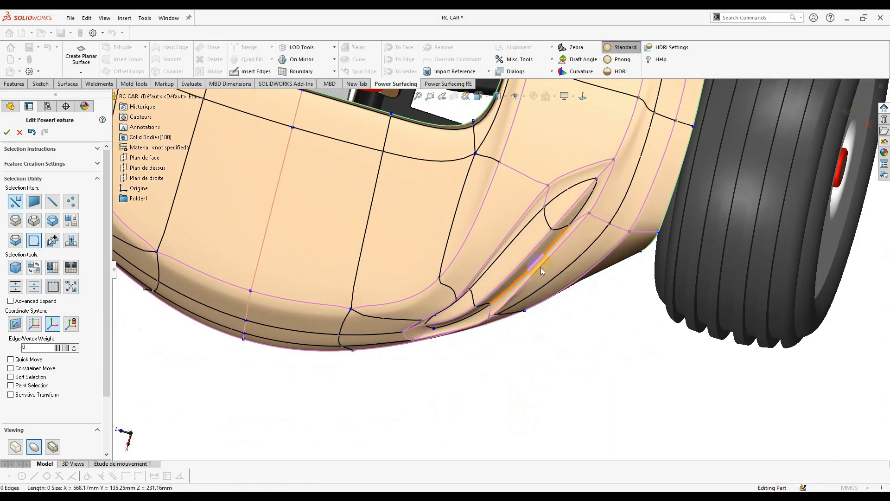
- From the front view, select the edges at the front of the vent and the face below it
{"action": "middle_click_drag", "start_coordinate": [541, 267], "coordinate": [582, 179]}
{"action": "scroll", "coordinate": [583, 179], "scroll_direction": "up", "scroll_amount": 3}
{"action": "middle_click_drag", "start_coordinate": [532, 268], "coordinate": [584, 132]}
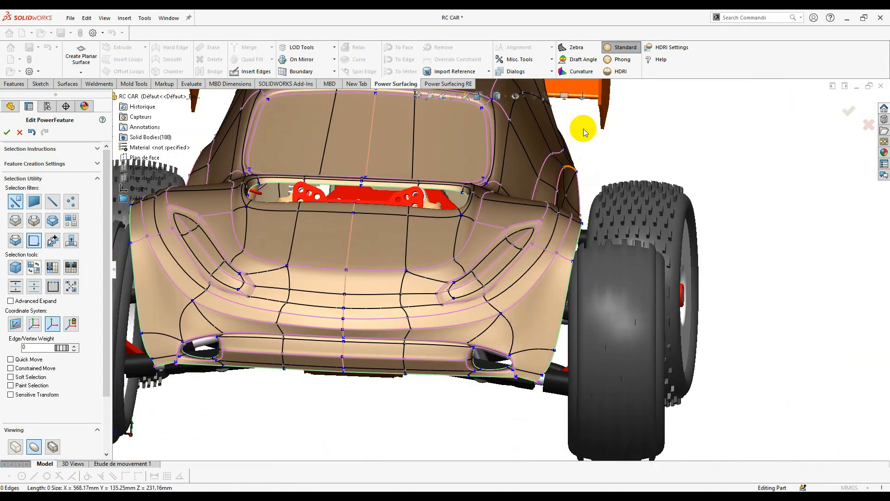
{"action": "left_click", "coordinate": [582, 97]}
{"action": "scroll", "coordinate": [388, 249], "scroll_direction": "down", "scroll_amount": 4}
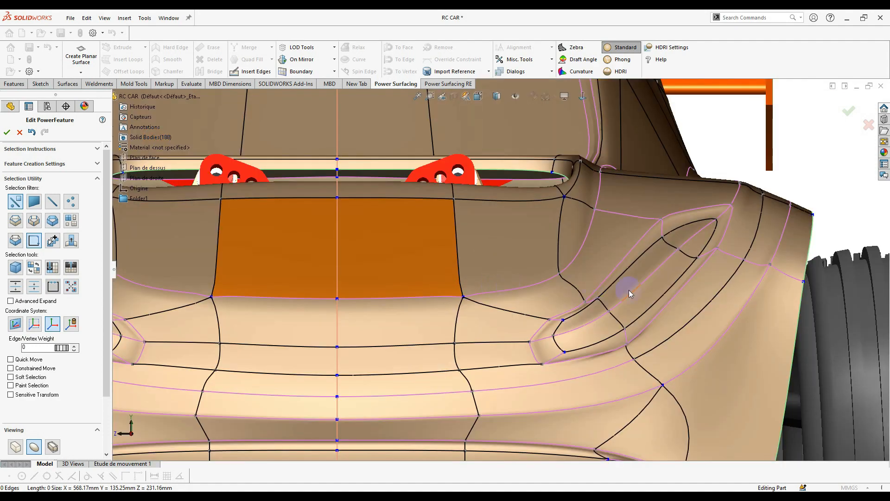
{"action": "scroll", "coordinate": [691, 247], "scroll_direction": "down", "scroll_amount": 3}
{"action": "scroll", "coordinate": [611, 307], "scroll_direction": "up", "scroll_amount": 2}
{"action": "scroll", "coordinate": [500, 339], "scroll_direction": "down", "scroll_amount": 3}
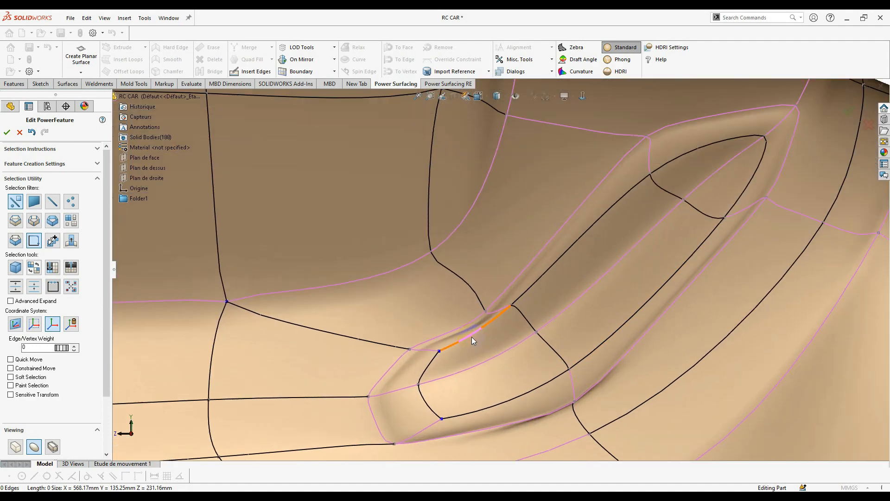
{"action": "left_click", "coordinate": [465, 332]}
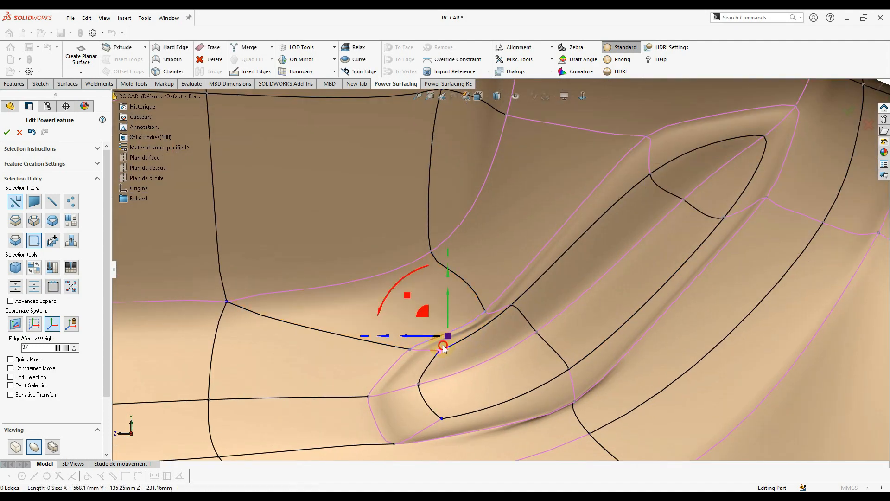
{"action": "scroll", "coordinate": [455, 343], "scroll_direction": "down", "scroll_amount": 2}
{"action": "left_click", "coordinate": [471, 333]}
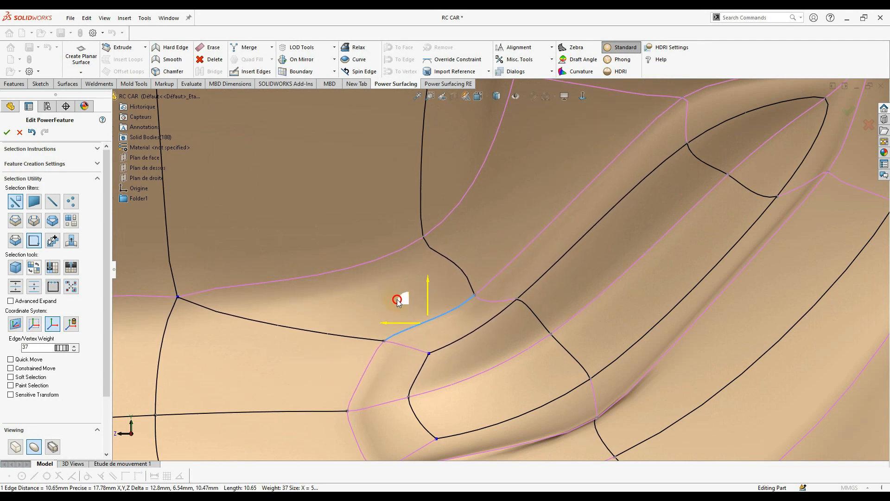
{"action": "scroll", "coordinate": [478, 320], "scroll_direction": "up", "scroll_amount": 7}
{"action": "left_click", "coordinate": [810, 179]}
{"action": "scroll", "coordinate": [499, 321], "scroll_direction": "down", "scroll_amount": 5}
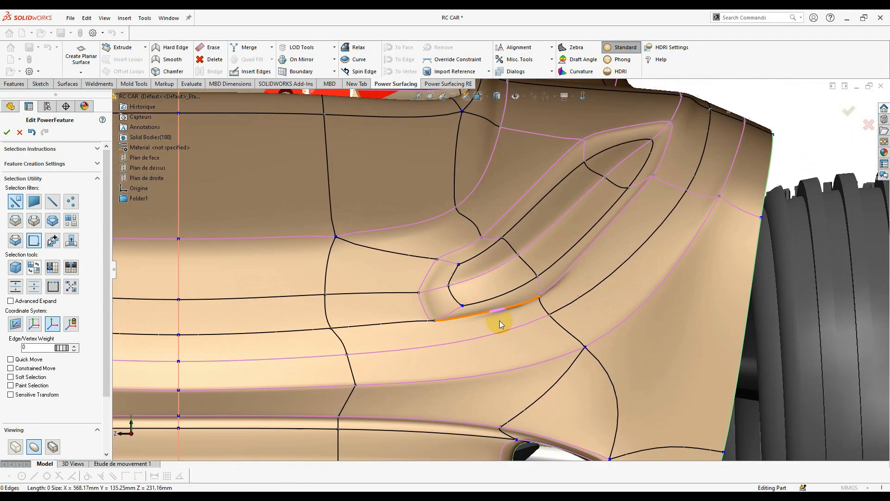
{"action": "left_click", "coordinate": [571, 326]}
{"action": "scroll", "coordinate": [571, 325], "scroll_direction": "down", "scroll_amount": 1}
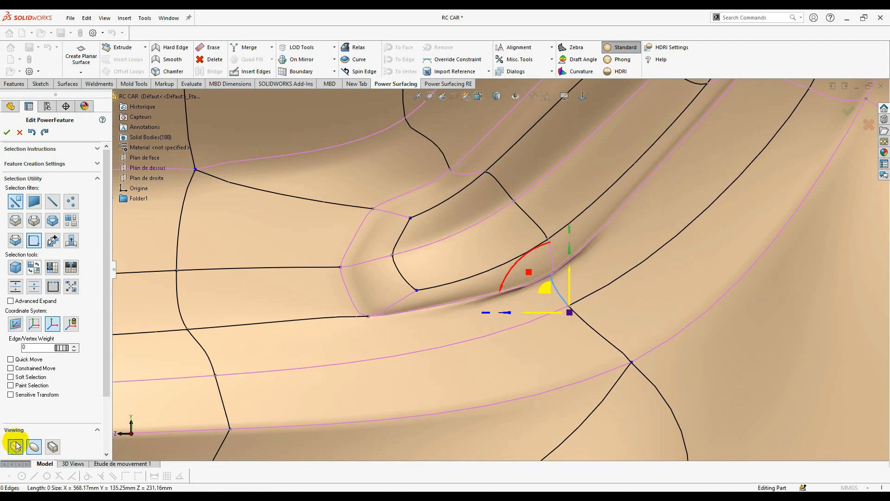
- Check the box-cage display, then raise the edge weight to sharpen the vent crease
{"action": "left_click", "coordinate": [16, 444]}
{"action": "left_click", "coordinate": [33, 443]}
{"action": "left_click_drag", "start_coordinate": [62, 347], "coordinate": [93, 350]}
{"action": "scroll", "coordinate": [510, 296], "scroll_direction": "up", "scroll_amount": 3}
{"action": "left_click", "coordinate": [596, 348]}
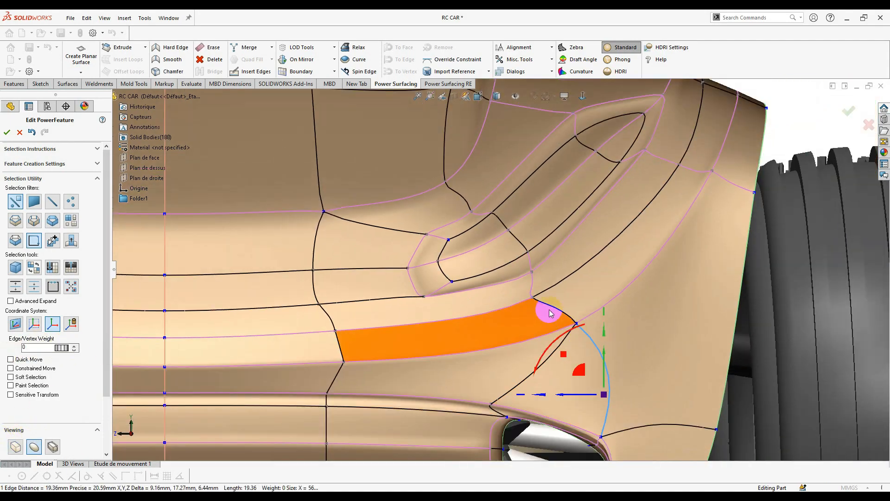
- Select the adjacent vent edge and the vent's corner vertex to reposition it
{"action": "middle_click_drag", "start_coordinate": [551, 312], "coordinate": [596, 404]}
{"action": "scroll", "coordinate": [494, 288], "scroll_direction": "down", "scroll_amount": 5}
{"action": "left_click", "coordinate": [468, 262]}
{"action": "middle_click_drag", "start_coordinate": [493, 287], "coordinate": [524, 232]}
{"action": "left_click", "coordinate": [464, 252]}
{"action": "middle_click_drag", "start_coordinate": [465, 257], "coordinate": [445, 259]}
{"action": "left_click", "coordinate": [392, 222]}
{"action": "middle_click_drag", "start_coordinate": [392, 226], "coordinate": [239, 311]}
{"action": "scroll", "coordinate": [479, 314], "scroll_direction": "up", "scroll_amount": 3}
{"action": "scroll", "coordinate": [479, 314], "scroll_direction": "up", "scroll_amount": 5}
{"action": "middle_click_drag", "start_coordinate": [479, 314], "coordinate": [523, 341]}
{"action": "scroll", "coordinate": [499, 214], "scroll_direction": "down", "scroll_amount": 6}
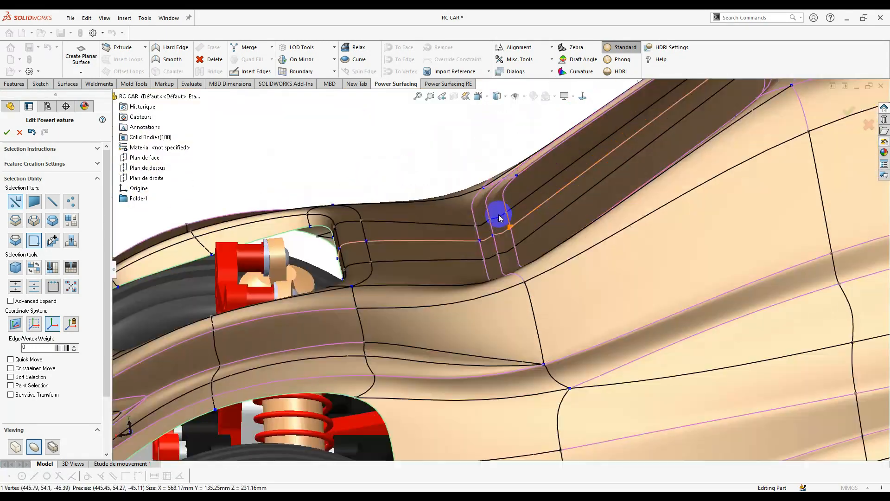
- From the top view, box-select the rear panel's vertices and pull them downward
{"action": "left_click", "coordinate": [491, 246]}
{"action": "left_click", "coordinate": [505, 282], "text": "ctrl"}
{"action": "scroll", "coordinate": [505, 281], "scroll_direction": "up", "scroll_amount": 6}
{"action": "middle_click_drag", "start_coordinate": [505, 282], "coordinate": [556, 324]}
{"action": "left_click", "coordinate": [581, 98]}
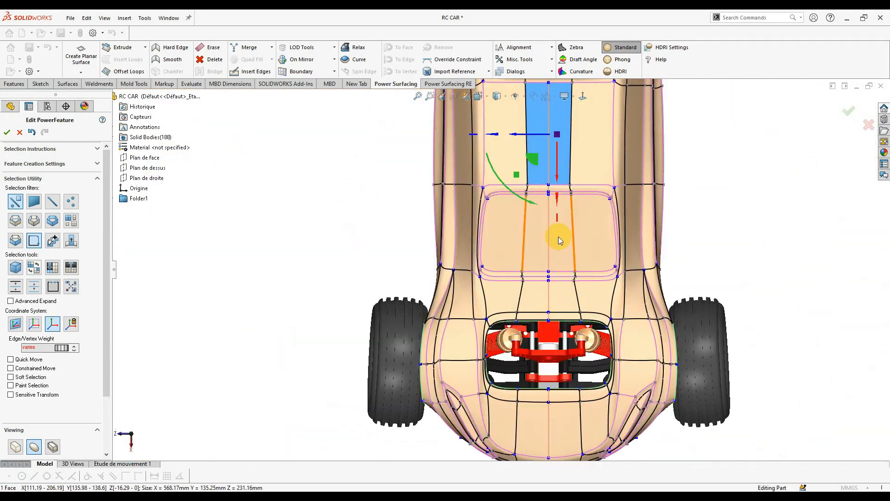
{"action": "scroll", "coordinate": [594, 304], "scroll_direction": "down", "scroll_amount": 5}
{"action": "left_click_drag", "start_coordinate": [551, 212], "coordinate": [408, 273]}
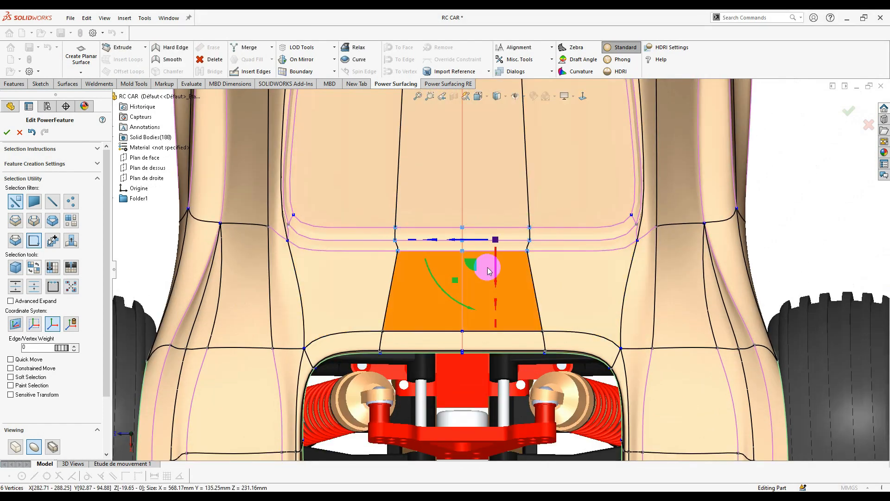
{"action": "left_click_drag", "start_coordinate": [495, 272], "coordinate": [495, 321]}
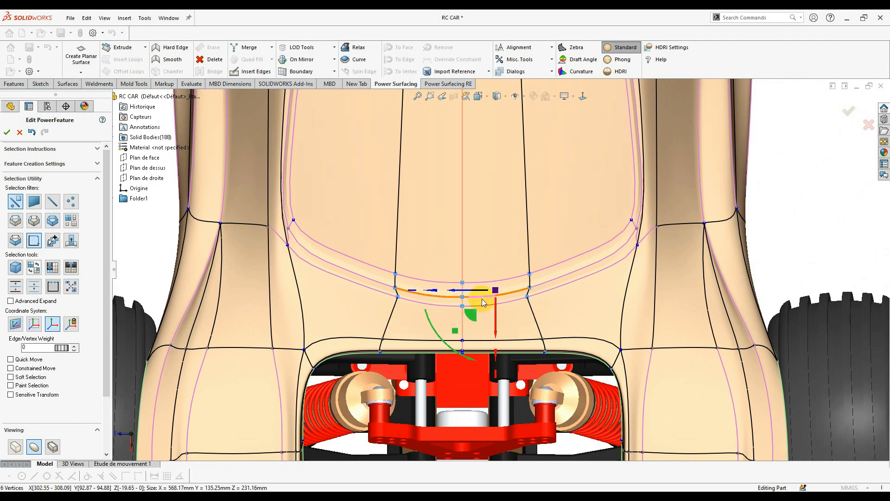
- Reselect the rear panel's vertices and the curved edge above the rear opening
{"action": "left_click", "coordinate": [569, 252]}
{"action": "left_click_drag", "start_coordinate": [512, 265], "coordinate": [561, 313]}
{"action": "right_click", "coordinate": [542, 269]}
{"action": "left_click", "coordinate": [527, 301]}
{"action": "scroll", "coordinate": [735, 240], "scroll_direction": "up", "scroll_amount": 3}
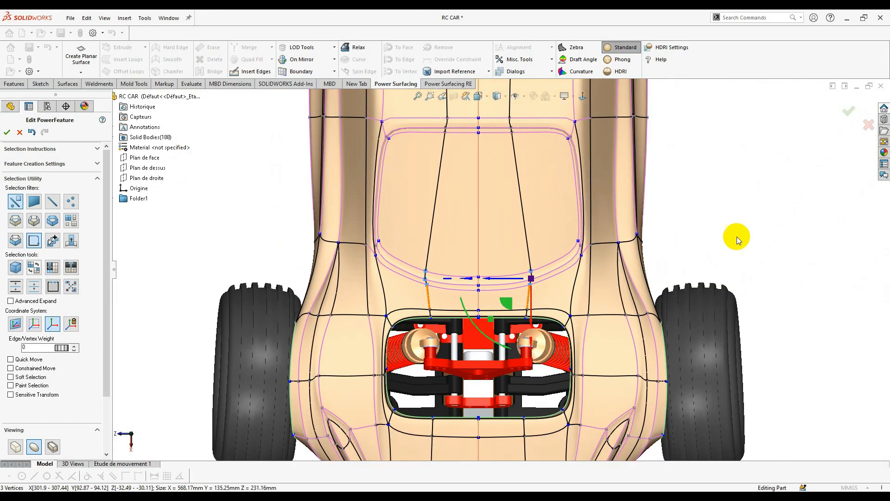
{"action": "left_click", "coordinate": [726, 238]}
{"action": "scroll", "coordinate": [667, 269], "scroll_direction": "up", "scroll_amount": 4}
{"action": "scroll", "coordinate": [523, 203], "scroll_direction": "down", "scroll_amount": 4}
{"action": "middle_click_drag", "start_coordinate": [524, 203], "coordinate": [545, 236]}
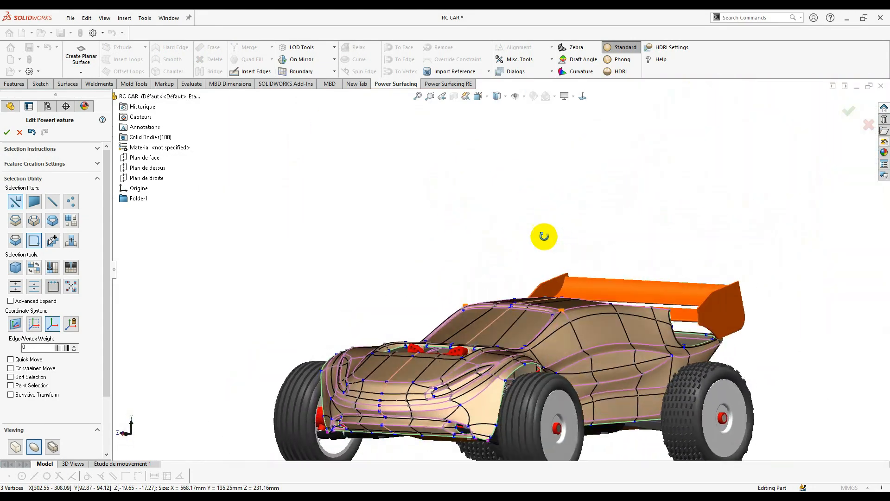
- Select two front body faces and nudge them slightly
{"action": "scroll", "coordinate": [463, 331], "scroll_direction": "down", "scroll_amount": 5}
{"action": "left_click", "coordinate": [461, 335]}
{"action": "scroll", "coordinate": [464, 333], "scroll_direction": "down", "scroll_amount": 4}
{"action": "middle_click_drag", "start_coordinate": [473, 297], "coordinate": [473, 278]}
{"action": "scroll", "coordinate": [459, 275], "scroll_direction": "up", "scroll_amount": 3}
{"action": "left_click", "coordinate": [453, 274]}
{"action": "left_click_drag", "start_coordinate": [453, 273], "coordinate": [455, 279]}
{"action": "middle_click_drag", "start_coordinate": [468, 283], "coordinate": [486, 228]}
{"action": "scroll", "coordinate": [586, 212], "scroll_direction": "up", "scroll_amount": 6}
{"action": "scroll", "coordinate": [487, 229], "scroll_direction": "down", "scroll_amount": 3}
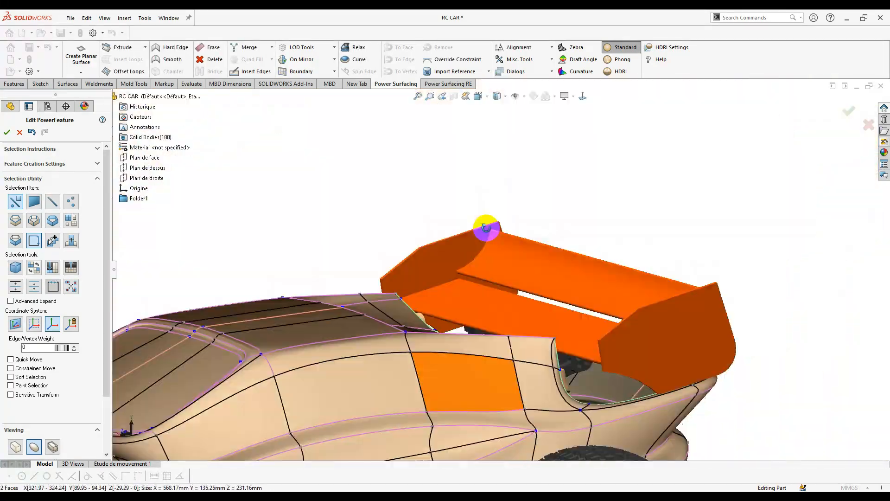
- In side view, lower the rear top body vertices near the wing about 6.25 mm
{"action": "key", "text": "ctrl+2"}
{"action": "scroll", "coordinate": [534, 310], "scroll_direction": "down", "scroll_amount": 8}
{"action": "left_click", "coordinate": [526, 335]}
{"action": "left_click_drag", "start_coordinate": [500, 338], "coordinate": [498, 338]}
{"action": "left_click", "coordinate": [515, 252]}
{"action": "left_click_drag", "start_coordinate": [519, 232], "coordinate": [496, 258]}
{"action": "left_click", "coordinate": [515, 266], "text": "shift"}
{"action": "scroll", "coordinate": [497, 257], "scroll_direction": "up", "scroll_amount": 6}
{"action": "middle_click_drag", "start_coordinate": [496, 258], "coordinate": [496, 237]}
{"action": "scroll", "coordinate": [496, 238], "scroll_direction": "down", "scroll_amount": 5}
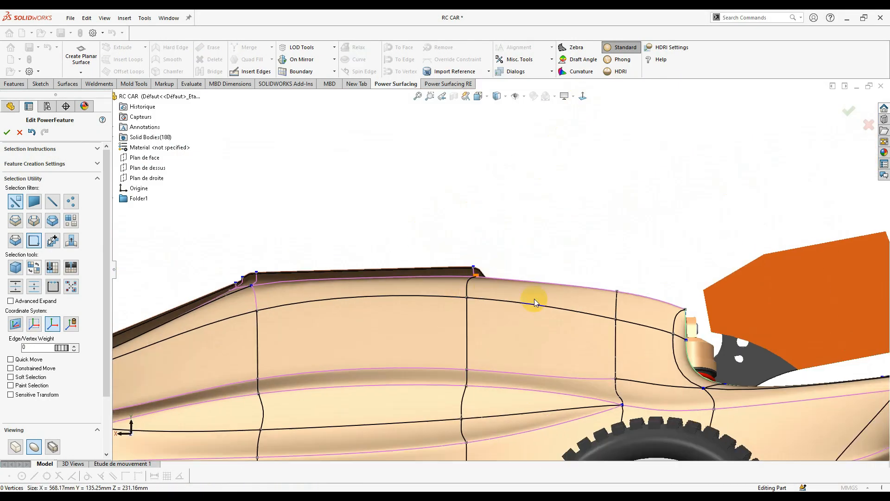
{"action": "left_click", "coordinate": [533, 298]}
{"action": "scroll", "coordinate": [33, 410], "scroll_direction": "down", "scroll_amount": 3}
- Turn on body transparency to check the lowered rear line, then make it opaque again
{"action": "left_click", "coordinate": [11, 435]}
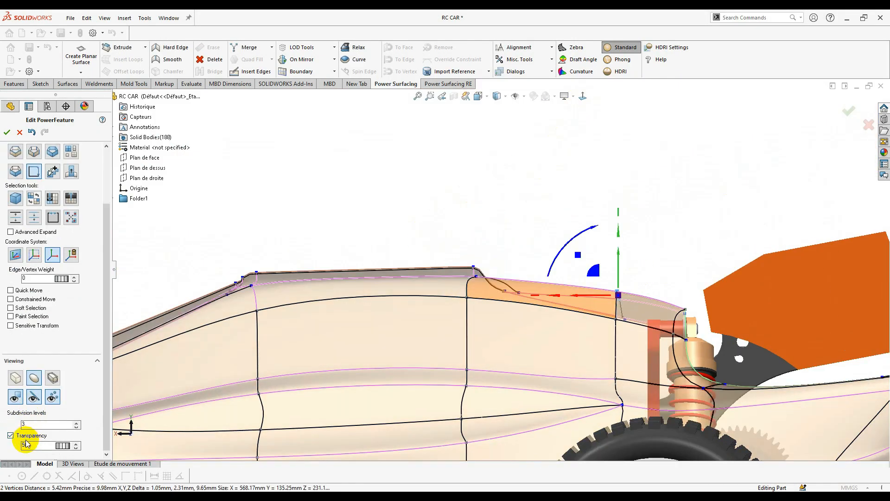
{"action": "left_click", "coordinate": [787, 338]}
{"action": "scroll", "coordinate": [578, 233], "scroll_direction": "down", "scroll_amount": 5}
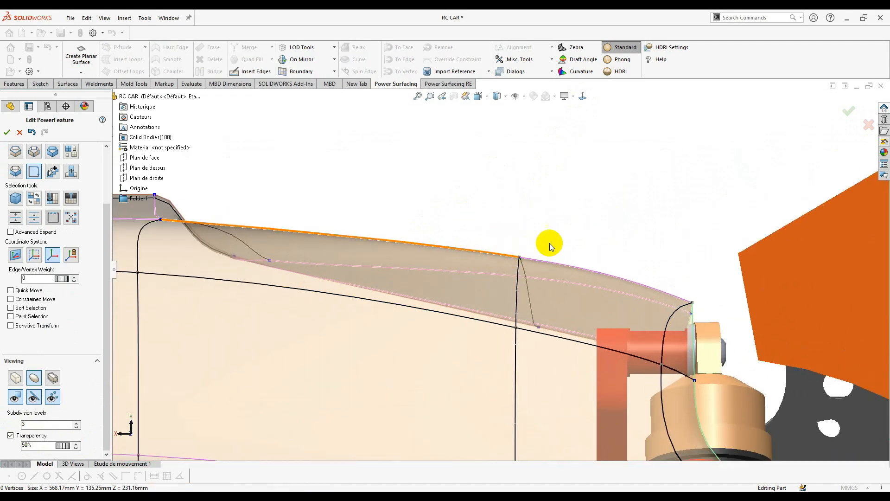
{"action": "scroll", "coordinate": [507, 195], "scroll_direction": "up", "scroll_amount": 6}
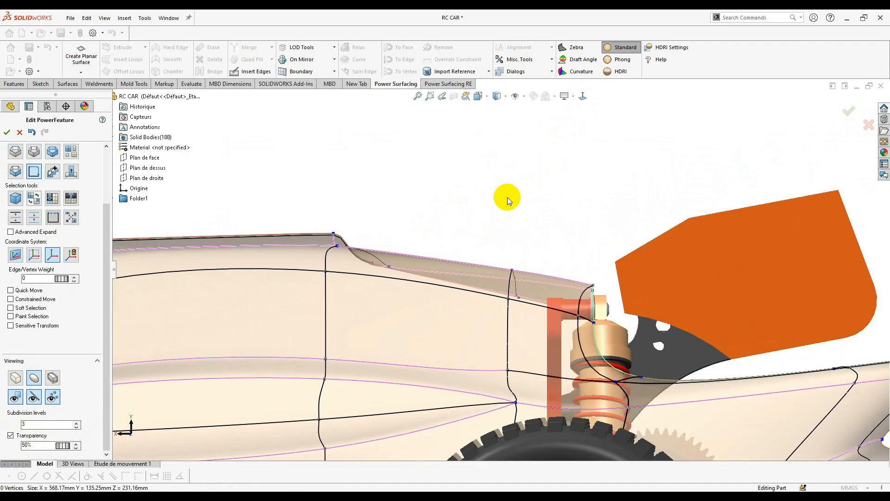
{"action": "middle_click_drag", "start_coordinate": [666, 346], "coordinate": [598, 334]}
{"action": "left_click", "coordinate": [29, 436]}
{"action": "scroll", "coordinate": [635, 290], "scroll_direction": "down", "scroll_amount": 3}
{"action": "scroll", "coordinate": [635, 290], "scroll_direction": "up", "scroll_amount": 4}
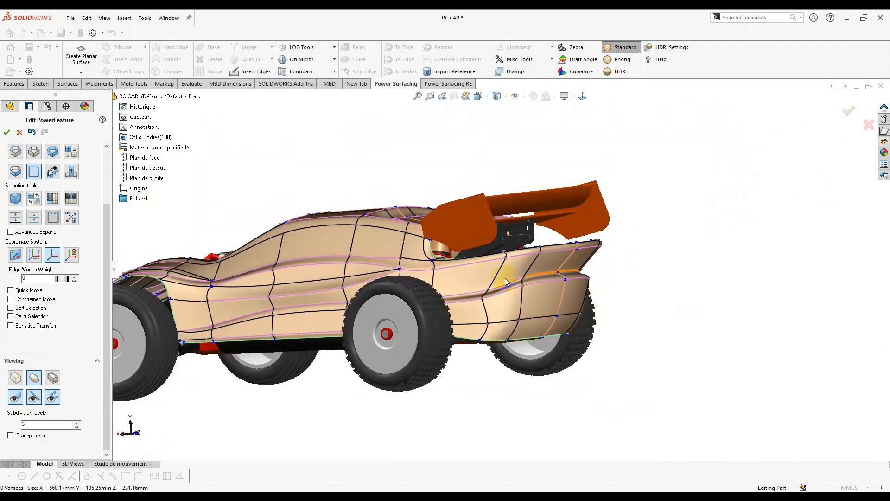
{"action": "left_click", "coordinate": [583, 96]}
{"action": "scroll", "coordinate": [476, 282], "scroll_direction": "down", "scroll_amount": 4}
{"action": "scroll", "coordinate": [477, 284], "scroll_direction": "down", "scroll_amount": 5}
{"action": "scroll", "coordinate": [383, 228], "scroll_direction": "up", "scroll_amount": 5}
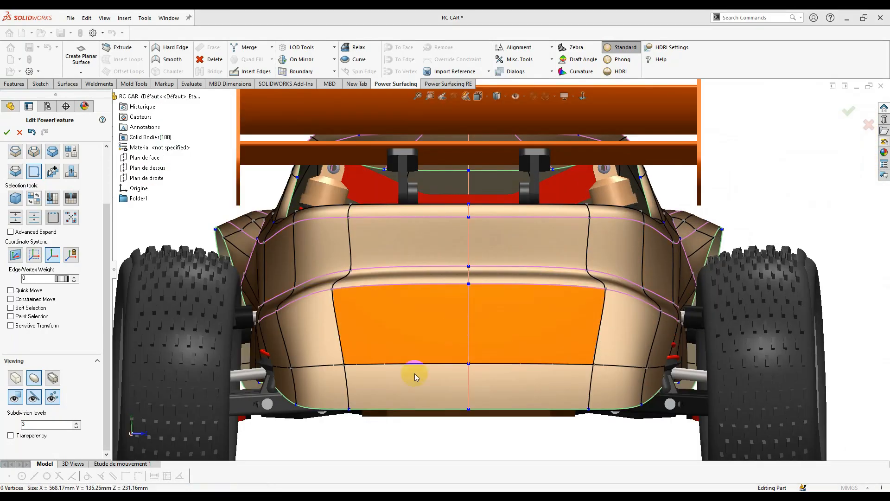
- Delete the bottom rear face, raise the open edge about 20 mm and pull it inward into flaps
{"action": "left_click", "coordinate": [423, 376]}
{"action": "key", "text": "Delete"}
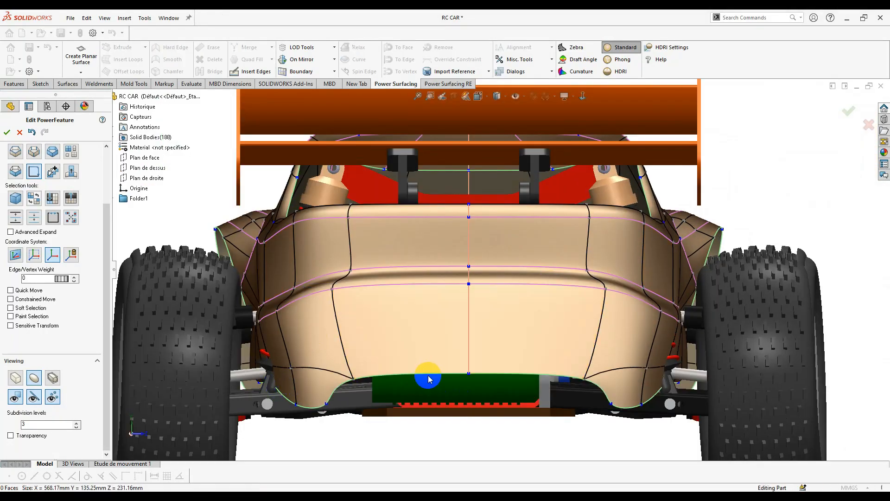
{"action": "mouse_move", "coordinate": [401, 329]}
{"action": "left_mouse_down"}
{"action": "mouse_move", "coordinate": [408, 340]}
{"action": "mouse_move", "coordinate": [408, 315]}
{"action": "left_mouse_up"}
{"action": "double_click", "coordinate": [376, 337]}
{"action": "middle_click_drag", "start_coordinate": [376, 337], "coordinate": [357, 339]}
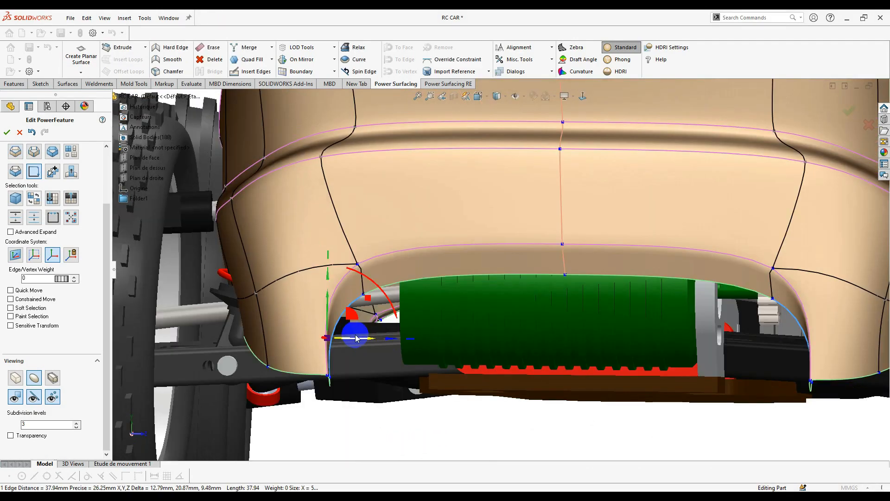
{"action": "left_click_drag", "start_coordinate": [365, 339], "coordinate": [520, 339]}
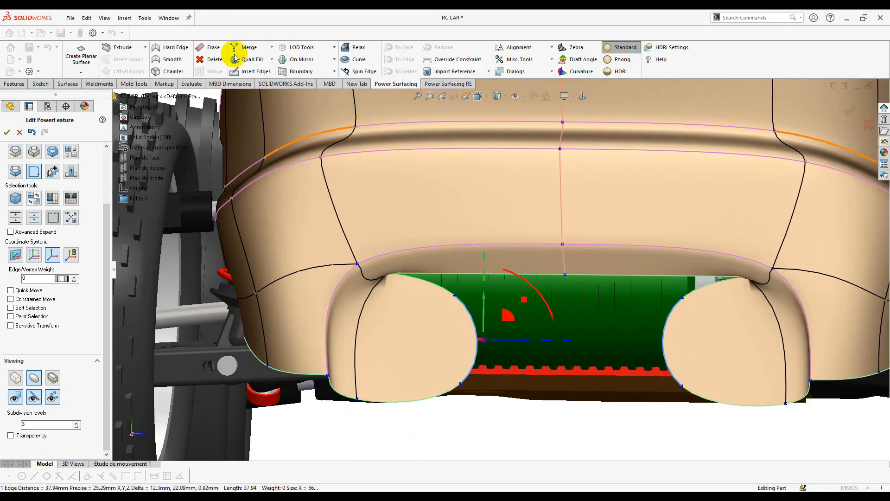
- Snap the inner flap edges onto the centre mirror and merge the centre vertices
{"action": "left_click", "coordinate": [314, 61]}
{"action": "scroll", "coordinate": [504, 284], "scroll_direction": "down", "scroll_amount": 1}
{"action": "middle_click_drag", "start_coordinate": [505, 285], "coordinate": [538, 234]}
{"action": "scroll", "coordinate": [590, 233], "scroll_direction": "down", "scroll_amount": 2}
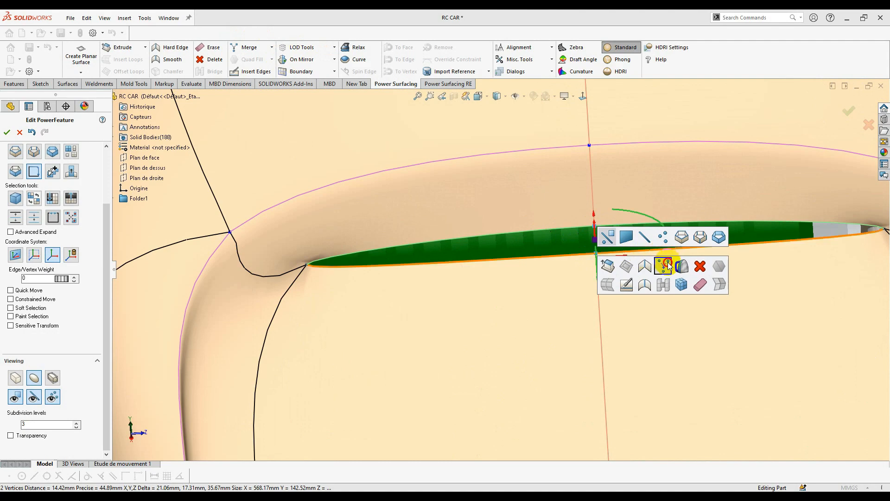
{"action": "left_click", "coordinate": [668, 266]}
{"action": "scroll", "coordinate": [382, 297], "scroll_direction": "up", "scroll_amount": 4}
{"action": "middle_click_drag", "start_coordinate": [463, 294], "coordinate": [445, 310]}
{"action": "scroll", "coordinate": [449, 311], "scroll_direction": "up", "scroll_amount": 2}
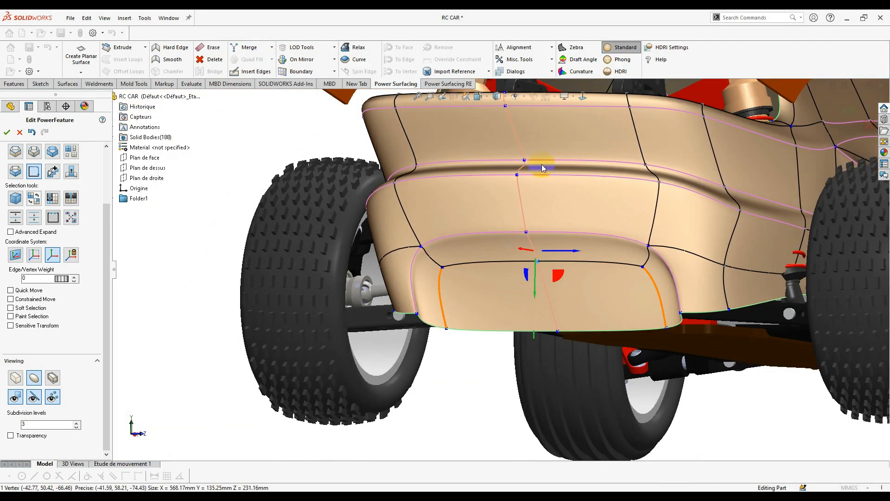
{"action": "middle_click_drag", "start_coordinate": [542, 164], "coordinate": [534, 101]}
- Raise the lower rear body face about 8.83 mm and start Insert Edges
{"action": "left_click", "coordinate": [586, 96]}
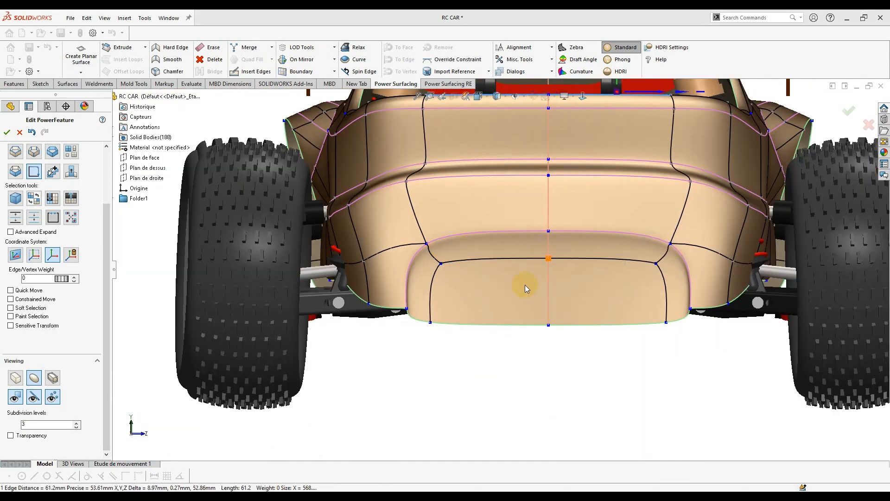
{"action": "left_click", "coordinate": [469, 308]}
{"action": "left_click_drag", "start_coordinate": [469, 308], "coordinate": [481, 292]}
{"action": "left_click", "coordinate": [575, 332]}
{"action": "middle_click_drag", "start_coordinate": [587, 272], "coordinate": [522, 265], "text": "ctrl"}
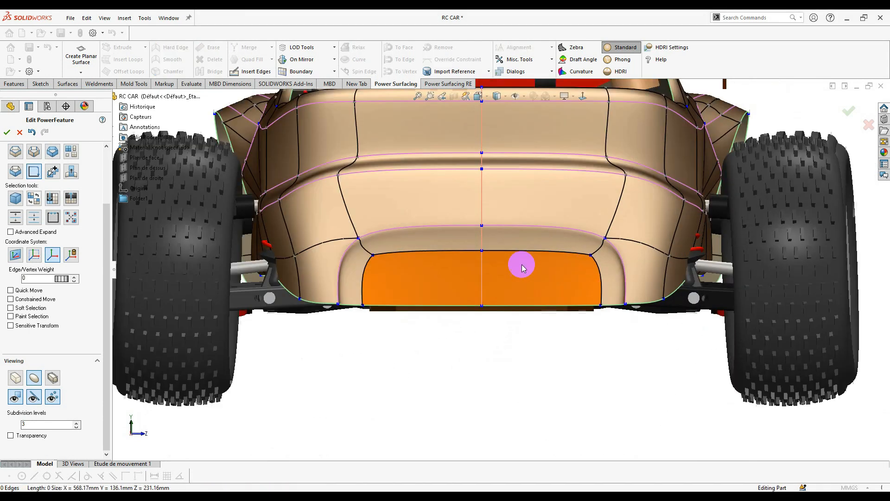
{"action": "right_click", "coordinate": [494, 248]}
{"action": "left_click", "coordinate": [509, 271]}
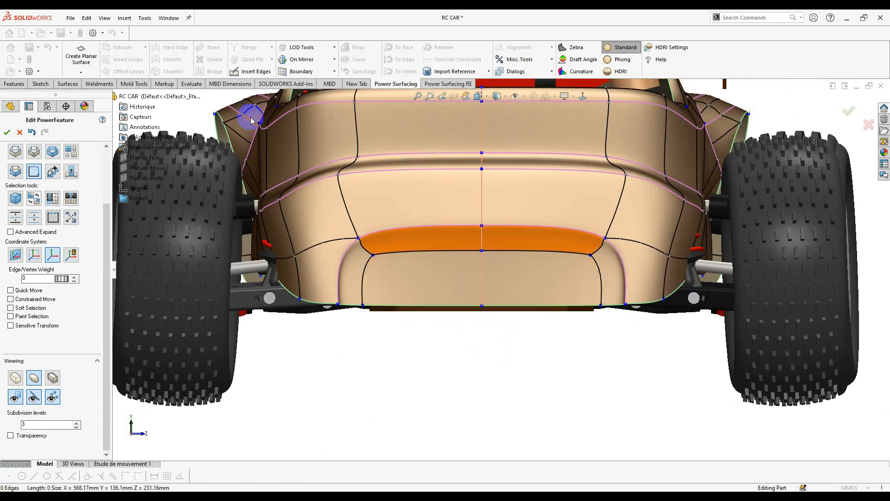
{"action": "left_click", "coordinate": [249, 71]}
{"action": "middle_click_drag", "start_coordinate": [366, 267], "coordinate": [331, 255]}
- Insert a new edge across the lower bumper faces, accept it and select it
{"action": "left_click", "coordinate": [325, 245]}
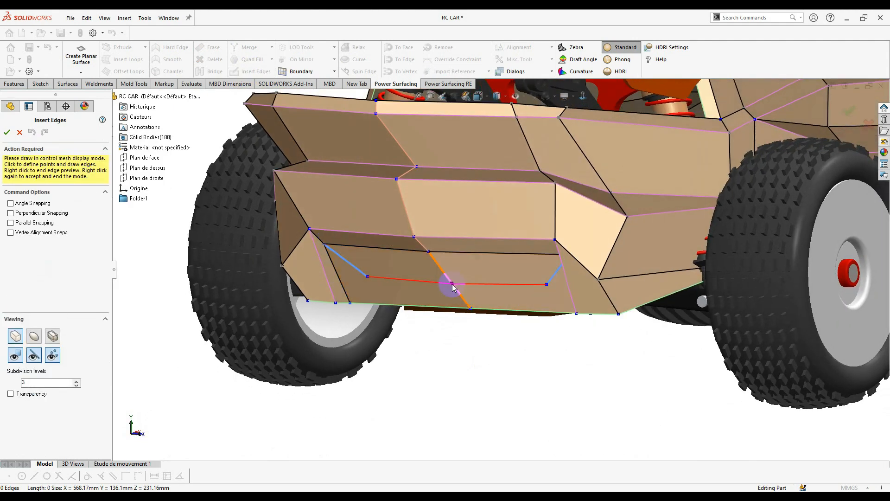
{"action": "left_click", "coordinate": [452, 284]}
{"action": "right_click", "coordinate": [366, 283]}
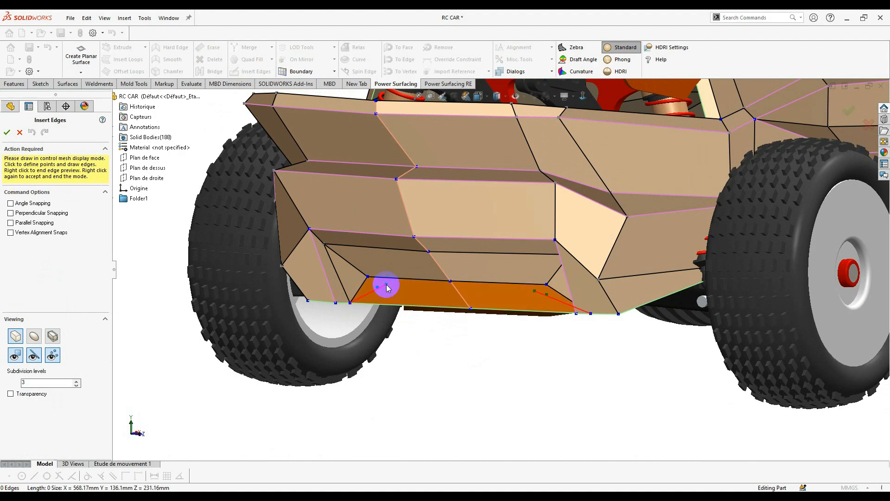
{"action": "right_click", "coordinate": [386, 285]}
{"action": "left_click", "coordinate": [399, 273]}
{"action": "scroll", "coordinate": [404, 276], "scroll_direction": "down", "scroll_amount": 3}
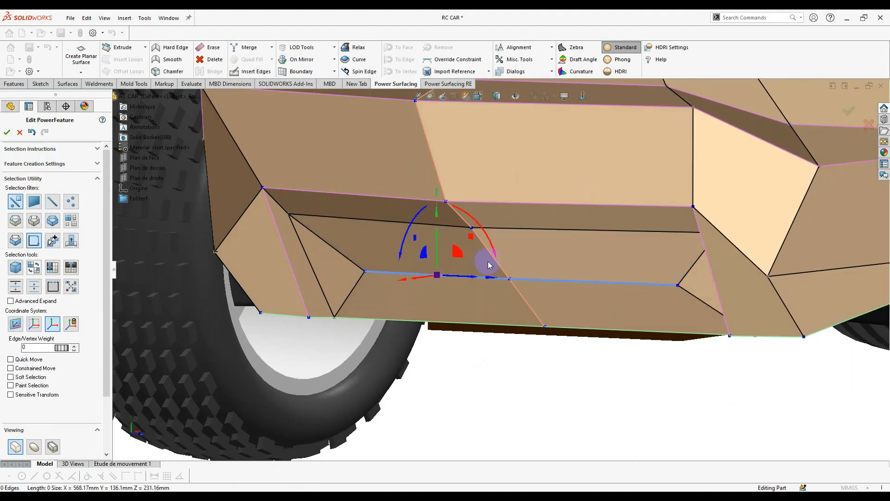
- Pull the new edge down into a bumper step and check it in smooth preview
{"action": "middle_click_drag", "start_coordinate": [503, 294], "coordinate": [493, 298]}
{"action": "scroll", "coordinate": [493, 299], "scroll_direction": "up", "scroll_amount": 3}
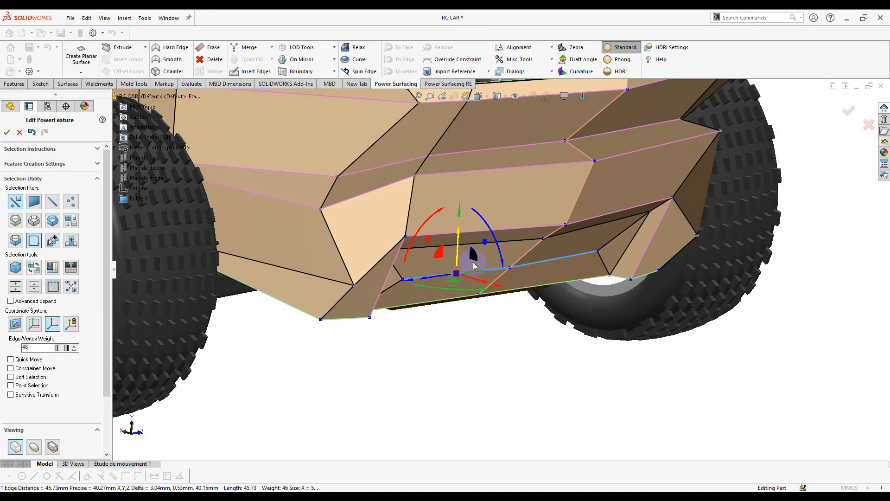
{"action": "left_click_drag", "start_coordinate": [474, 266], "coordinate": [517, 280]}
{"action": "middle_click_drag", "start_coordinate": [509, 299], "coordinate": [371, 288]}
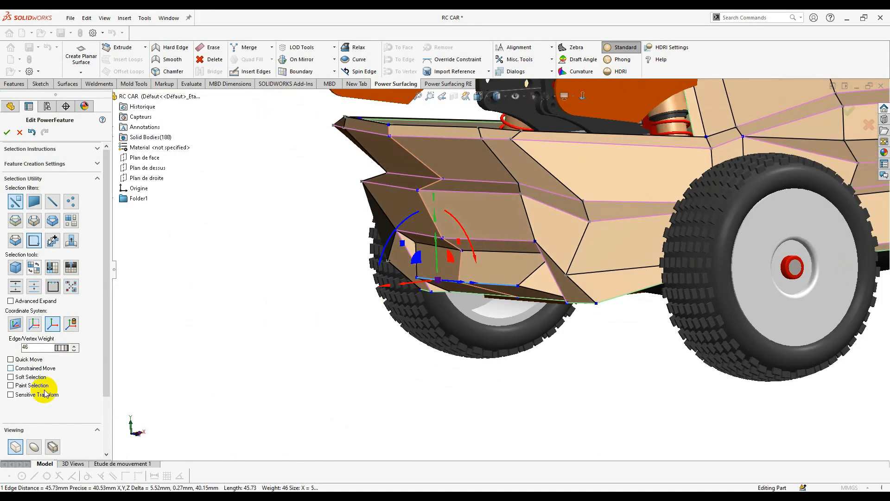
{"action": "left_click", "coordinate": [34, 447]}
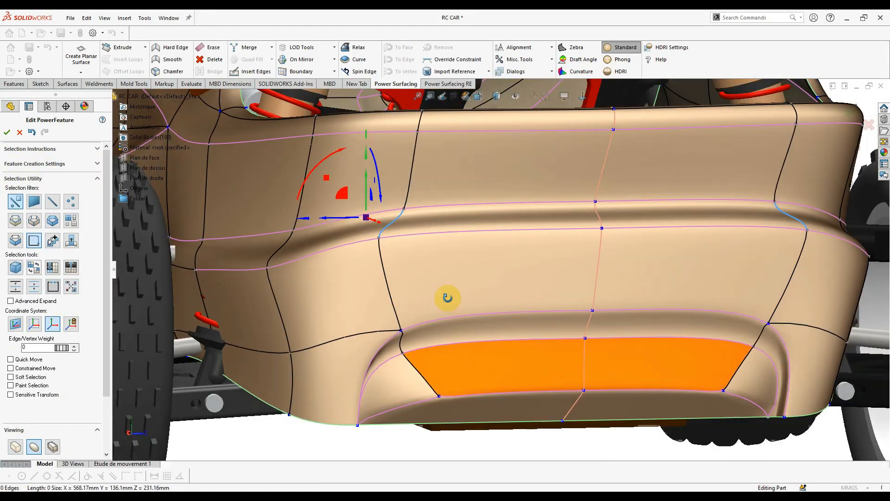
{"action": "middle_click_drag", "start_coordinate": [448, 298], "coordinate": [447, 260]}
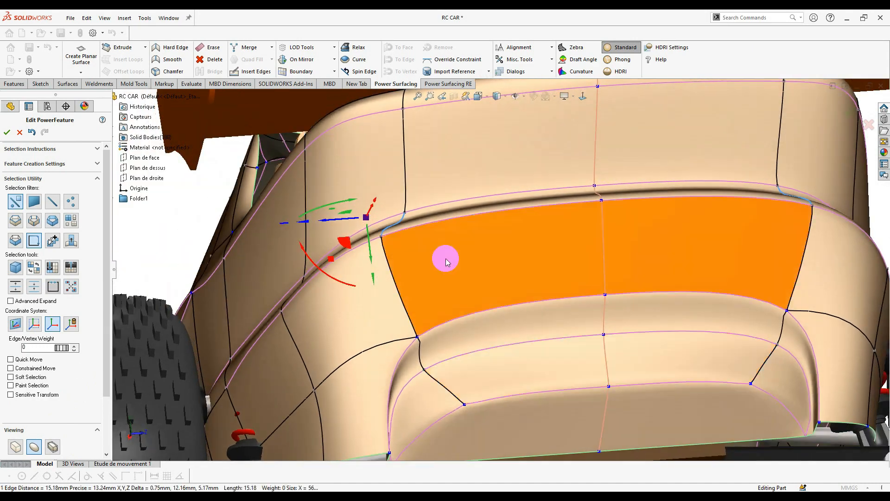
- Select the upper ridge edge loop on the rear body and crease it with a weight of about 24
{"action": "scroll", "coordinate": [412, 245], "scroll_direction": "down", "scroll_amount": 5}
{"action": "left_click", "coordinate": [385, 224]}
{"action": "left_click", "coordinate": [387, 224]}
{"action": "scroll", "coordinate": [408, 226], "scroll_direction": "up", "scroll_amount": 3}
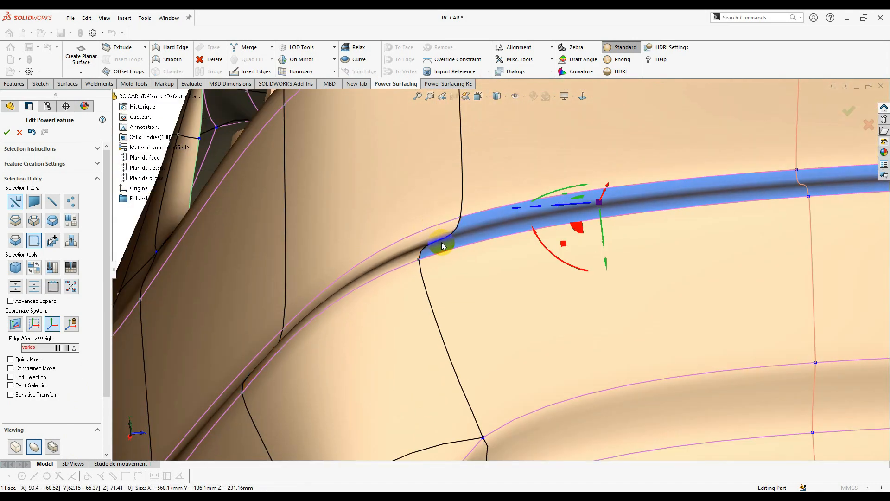
{"action": "scroll", "coordinate": [441, 239], "scroll_direction": "up", "scroll_amount": 1}
{"action": "double_click", "coordinate": [442, 236]}
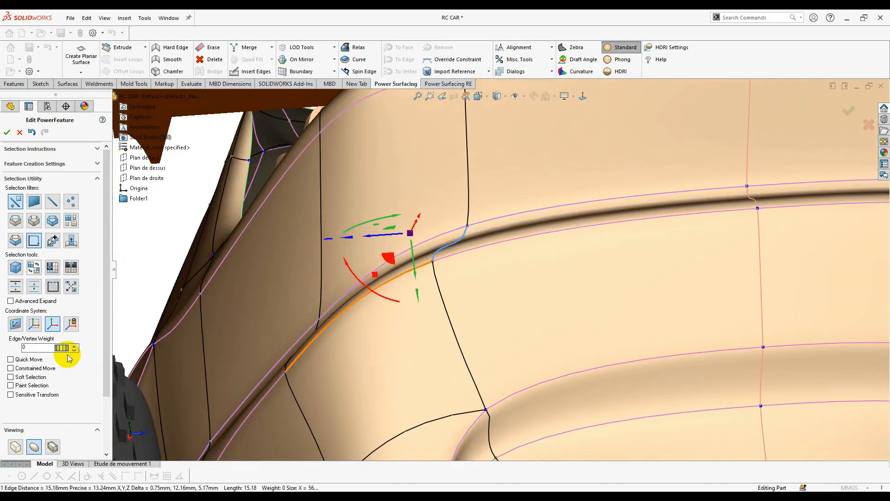
{"action": "left_click", "coordinate": [210, 351]}
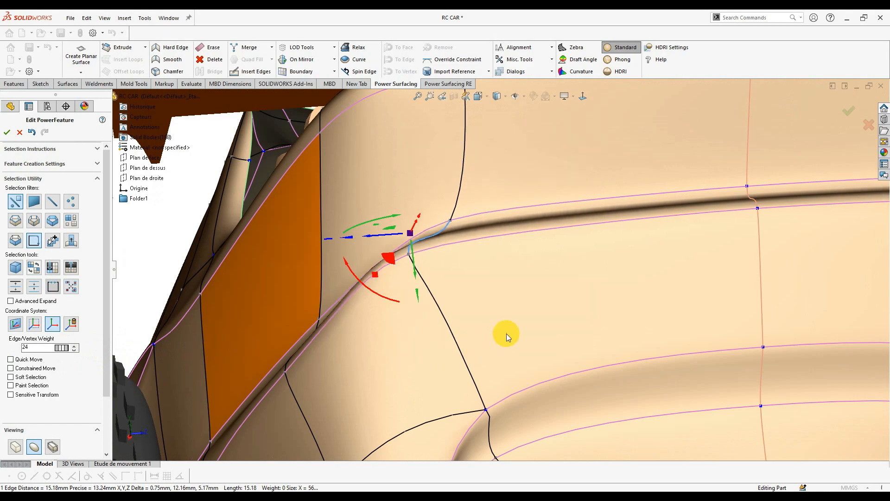
- From a square rear view, slide the selected ridge edge sideways with the triad
{"action": "scroll", "coordinate": [506, 333], "scroll_direction": "up", "scroll_amount": 4}
{"action": "mouse_move", "coordinate": [516, 325]}
{"action": "middle_mouse_down"}
{"action": "mouse_move", "coordinate": [509, 344]}
{"action": "mouse_move", "coordinate": [563, 344]}
{"action": "mouse_move", "coordinate": [513, 346]}
{"action": "mouse_move", "coordinate": [528, 333]}
{"action": "middle_mouse_up"}
{"action": "left_click", "coordinate": [582, 95]}
{"action": "scroll", "coordinate": [460, 260], "scroll_direction": "down", "scroll_amount": 2}
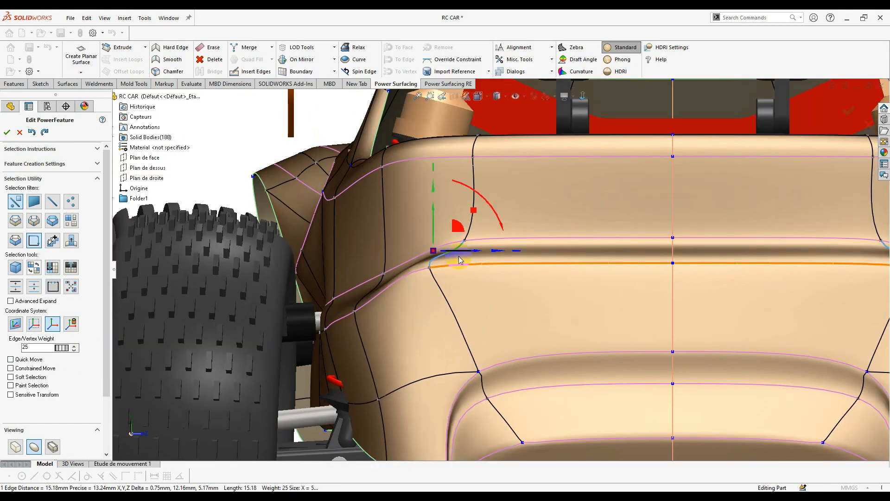
{"action": "left_click_drag", "start_coordinate": [468, 255], "coordinate": [487, 256]}
{"action": "left_click", "coordinate": [298, 198]}
- In the control-mesh display, select two edges near the ridge and move them slightly
{"action": "left_click", "coordinate": [15, 446]}
{"action": "scroll", "coordinate": [479, 312], "scroll_direction": "down", "scroll_amount": 2}
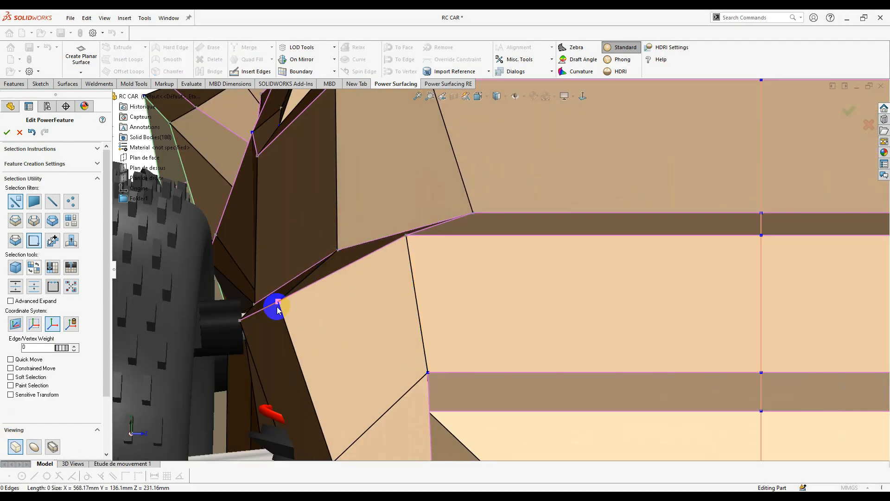
{"action": "scroll", "coordinate": [498, 190], "scroll_direction": "up", "scroll_amount": 5}
{"action": "left_click", "coordinate": [603, 237]}
{"action": "scroll", "coordinate": [575, 185], "scroll_direction": "down", "scroll_amount": 4}
{"action": "left_click", "coordinate": [587, 216]}
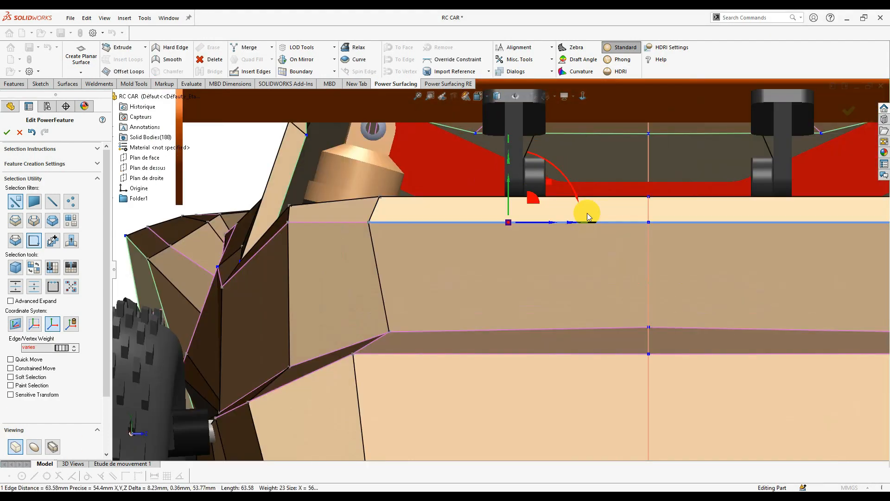
{"action": "left_click_drag", "start_coordinate": [509, 181], "coordinate": [509, 177]}
{"action": "scroll", "coordinate": [310, 235], "scroll_direction": "down", "scroll_amount": 4}
- Select a lower side face, then clear it and orbit round to the car's side
{"action": "left_click", "coordinate": [452, 345]}
{"action": "middle_click_drag", "start_coordinate": [455, 347], "coordinate": [429, 341]}
{"action": "scroll", "coordinate": [429, 320], "scroll_direction": "up", "scroll_amount": 4}
{"action": "right_click", "coordinate": [423, 304]}
{"action": "left_click", "coordinate": [278, 279]}
{"action": "middle_click_drag", "start_coordinate": [278, 278], "coordinate": [591, 303]}
{"action": "scroll", "coordinate": [591, 302], "scroll_direction": "down", "scroll_amount": 5}
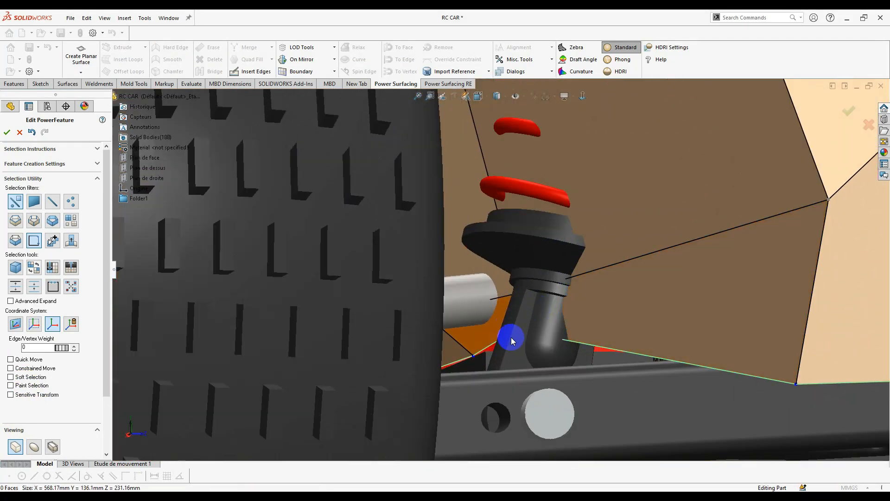
{"action": "mouse_move", "coordinate": [518, 337]}
{"action": "middle_mouse_down"}
{"action": "mouse_move", "coordinate": [514, 311]}
{"action": "mouse_move", "coordinate": [521, 338]}
{"action": "mouse_move", "coordinate": [513, 340]}
{"action": "middle_mouse_up"}
{"action": "scroll", "coordinate": [513, 339], "scroll_direction": "up", "scroll_amount": 6}
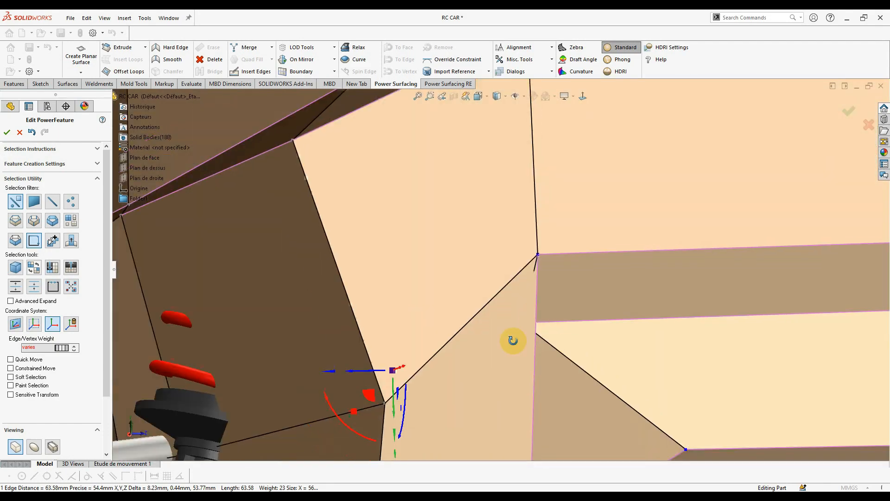
{"action": "scroll", "coordinate": [404, 373], "scroll_direction": "down", "scroll_amount": 3}
- Select the two vertices at the side panel's bottom and box-select vertices on the panel and rear
{"action": "right_click", "coordinate": [409, 337]}
{"action": "left_click", "coordinate": [403, 328]}
{"action": "middle_click_drag", "start_coordinate": [404, 328], "coordinate": [359, 354]}
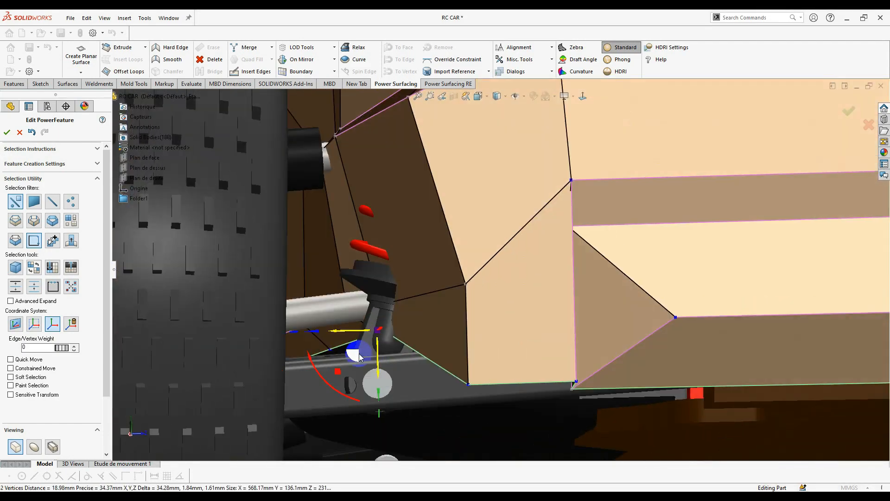
{"action": "middle_click_drag", "start_coordinate": [309, 375], "coordinate": [439, 370]}
{"action": "scroll", "coordinate": [602, 253], "scroll_direction": "up", "scroll_amount": 6}
{"action": "key", "text": "ctrl+2"}
{"action": "scroll", "coordinate": [508, 230], "scroll_direction": "down", "scroll_amount": 4}
{"action": "left_click_drag", "start_coordinate": [508, 231], "coordinate": [556, 308]}
{"action": "scroll", "coordinate": [527, 235], "scroll_direction": "down", "scroll_amount": 5}
{"action": "scroll", "coordinate": [505, 295], "scroll_direction": "up", "scroll_amount": 8}
{"action": "scroll", "coordinate": [579, 315], "scroll_direction": "down", "scroll_amount": 4}
{"action": "middle_click_drag", "start_coordinate": [529, 288], "coordinate": [494, 273]}
- Select the rear body edge from a straight rear view
{"action": "key", "text": "ctrl+3"}
{"action": "scroll", "coordinate": [561, 266], "scroll_direction": "down", "scroll_amount": 8}
{"action": "middle_click_drag", "start_coordinate": [558, 341], "coordinate": [547, 376]}
{"action": "key", "text": "Escape"}
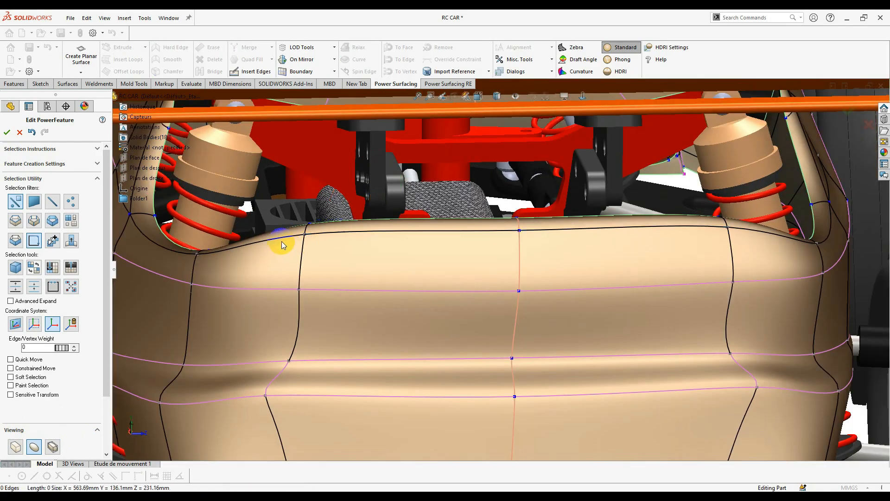
{"action": "scroll", "coordinate": [624, 292], "scroll_direction": "up", "scroll_amount": 5}
{"action": "middle_click_drag", "start_coordinate": [624, 292], "coordinate": [419, 206]}
{"action": "scroll", "coordinate": [419, 207], "scroll_direction": "down", "scroll_amount": 5}
{"action": "left_click", "coordinate": [398, 266]}
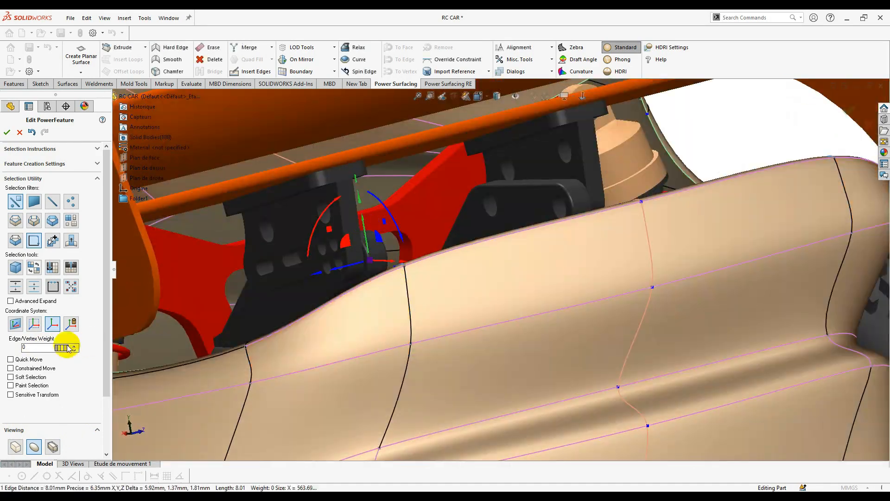
- Orbit around the rear body edge to inspect it from several angles
{"action": "scroll", "coordinate": [256, 370], "scroll_direction": "up", "scroll_amount": 4}
{"action": "middle_click_drag", "start_coordinate": [256, 370], "coordinate": [504, 310]}
{"action": "key", "text": "ctrl+3"}
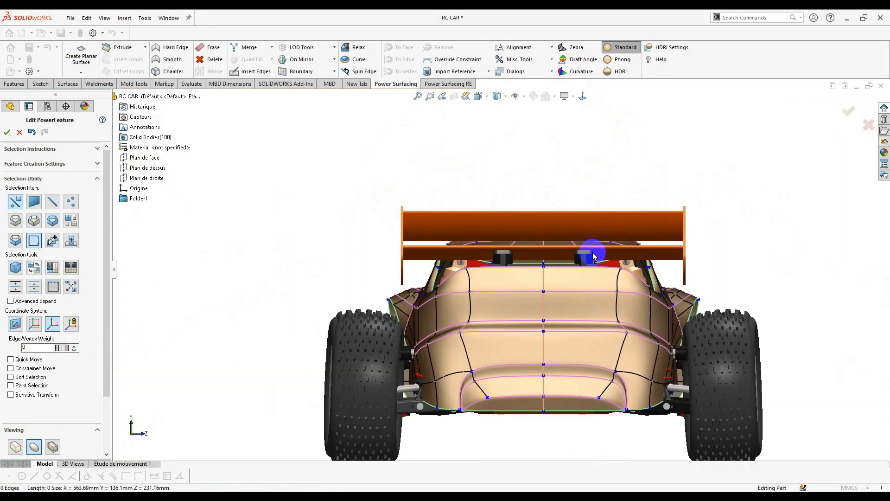
{"action": "key", "text": "Escape"}
{"action": "scroll", "coordinate": [592, 255], "scroll_direction": "down", "scroll_amount": 8}
{"action": "middle_click_drag", "start_coordinate": [592, 254], "coordinate": [306, 233]}
{"action": "scroll", "coordinate": [141, 354], "scroll_direction": "up", "scroll_amount": 5}
{"action": "middle_click_drag", "start_coordinate": [141, 354], "coordinate": [541, 310]}
{"action": "scroll", "coordinate": [399, 423], "scroll_direction": "up", "scroll_amount": 4}
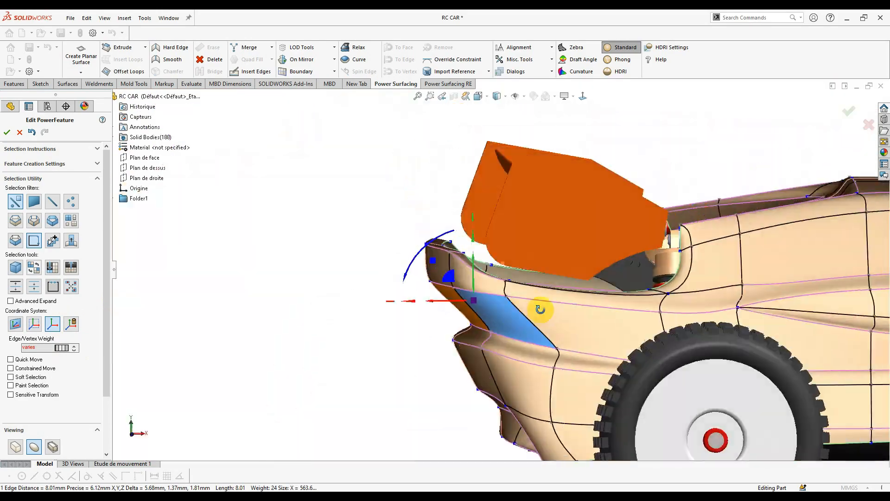
- Switch to face selection and select the two faces on the rear flank
{"action": "left_click", "coordinate": [584, 96]}
{"action": "key", "text": "Escape"}
{"action": "scroll", "coordinate": [502, 279], "scroll_direction": "down", "scroll_amount": 4}
{"action": "right_click", "coordinate": [455, 279]}
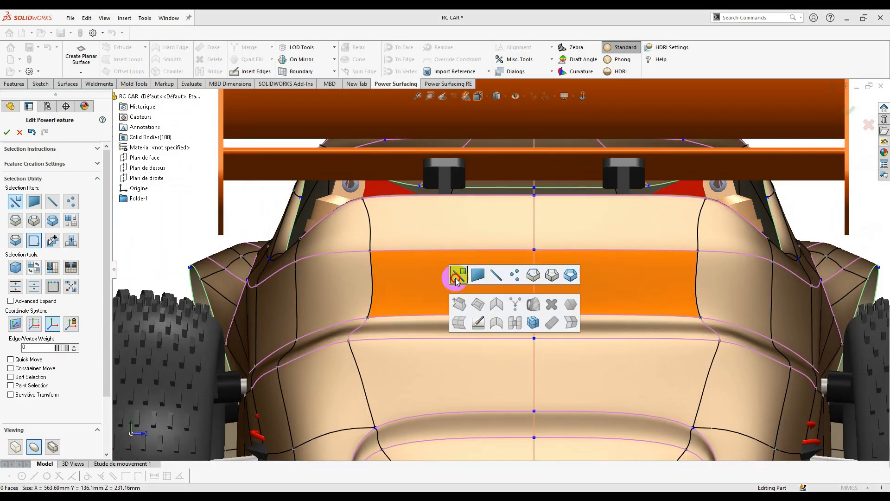
{"action": "left_click", "coordinate": [341, 290]}
{"action": "left_click", "coordinate": [432, 291], "text": "ctrl"}
{"action": "middle_click_drag", "start_coordinate": [432, 291], "coordinate": [538, 285]}
- Push the selected rear flank faces inward with the triad to form the vent
{"action": "left_click_drag", "start_coordinate": [440, 288], "coordinate": [396, 316]}
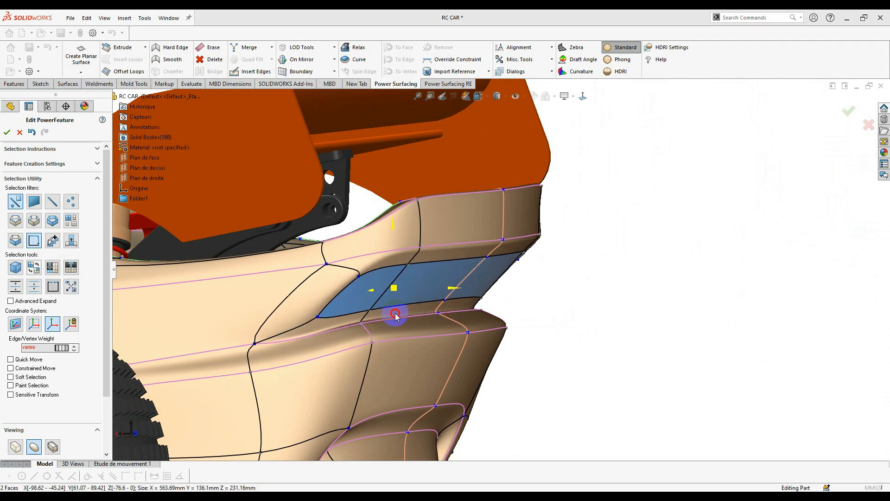
{"action": "middle_click_drag", "start_coordinate": [453, 311], "coordinate": [386, 306]}
{"action": "left_click_drag", "start_coordinate": [421, 294], "coordinate": [411, 315]}
{"action": "middle_click_drag", "start_coordinate": [368, 301], "coordinate": [321, 315]}
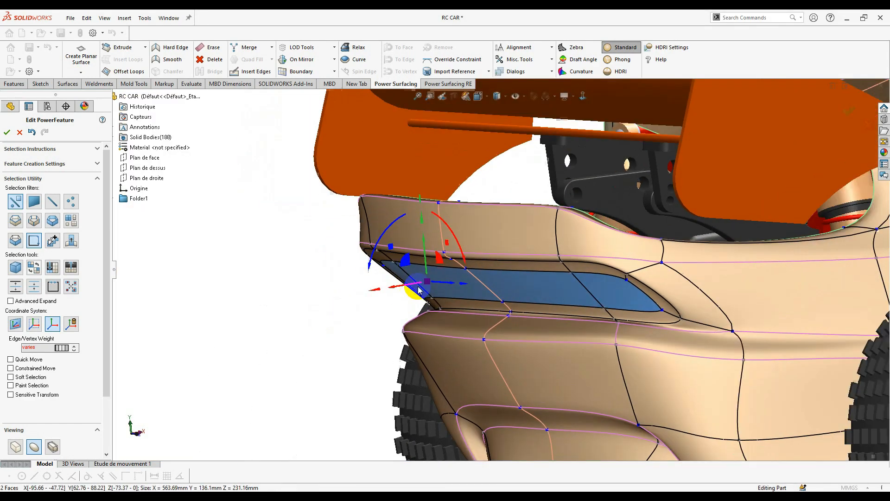
{"action": "scroll", "coordinate": [412, 291], "scroll_direction": "down", "scroll_amount": 2}
{"action": "middle_click_drag", "start_coordinate": [435, 277], "coordinate": [423, 260]}
{"action": "scroll", "coordinate": [466, 295], "scroll_direction": "down", "scroll_amount": 2}
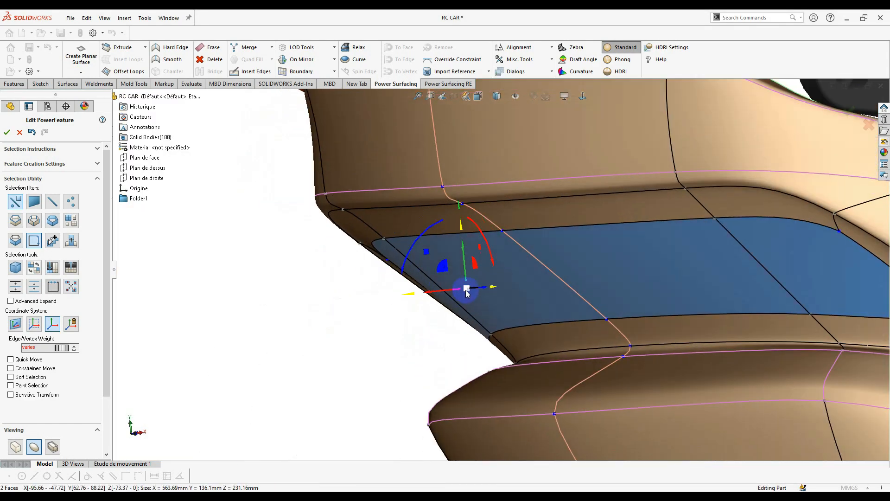
- Scale the vent faces down toward their centre into a narrow strip, then clear the selection
{"action": "left_click_drag", "start_coordinate": [466, 291], "coordinate": [455, 438]}
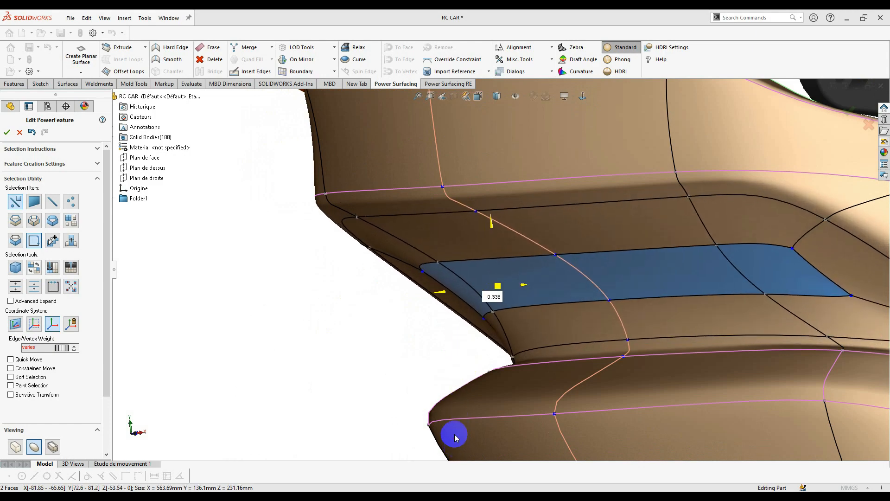
{"action": "middle_click_drag", "start_coordinate": [466, 291], "coordinate": [473, 312]}
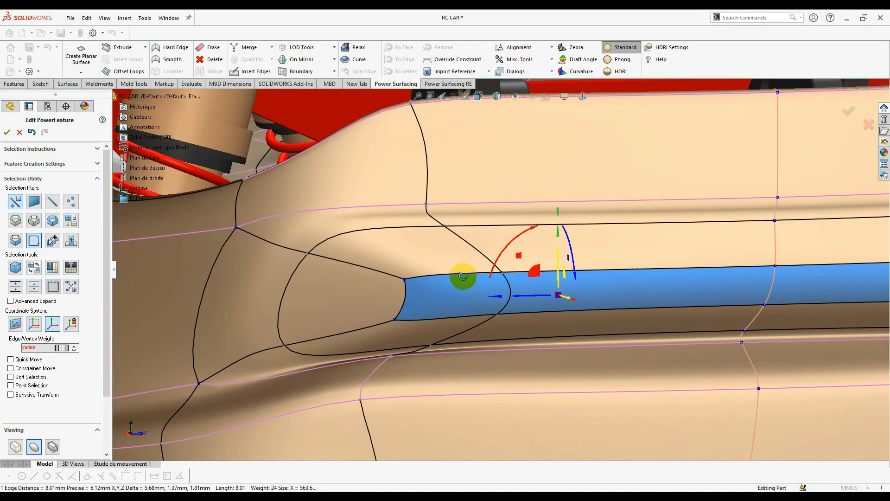
{"action": "scroll", "coordinate": [542, 274], "scroll_direction": "up", "scroll_amount": 3}
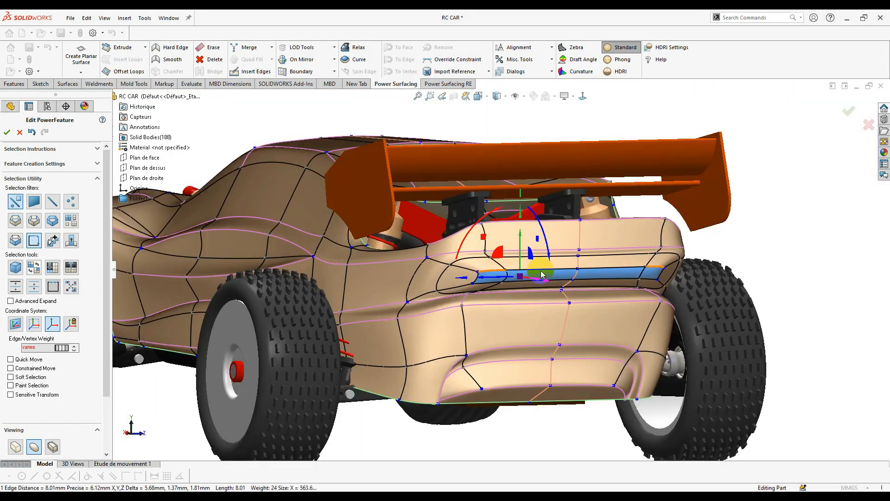
{"action": "scroll", "coordinate": [541, 275], "scroll_direction": "up", "scroll_amount": 2}
{"action": "middle_click_drag", "start_coordinate": [541, 274], "coordinate": [563, 260]}
{"action": "left_click", "coordinate": [566, 145]}
{"action": "left_click", "coordinate": [583, 96]}
{"action": "scroll", "coordinate": [558, 261], "scroll_direction": "down", "scroll_amount": 4}
{"action": "right_click", "coordinate": [514, 291]}
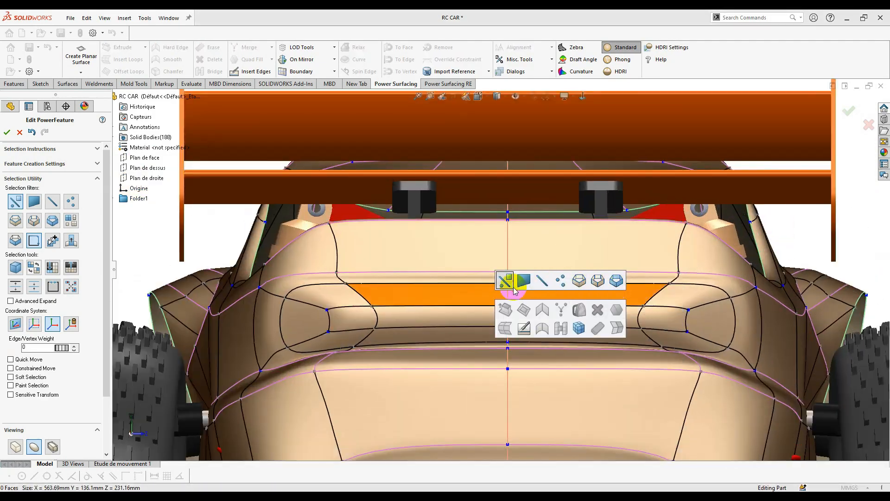
- Switch to edge selection, then pick and clear an edge on the rear strip
{"action": "left_click", "coordinate": [514, 291]}
{"action": "left_click", "coordinate": [299, 303]}
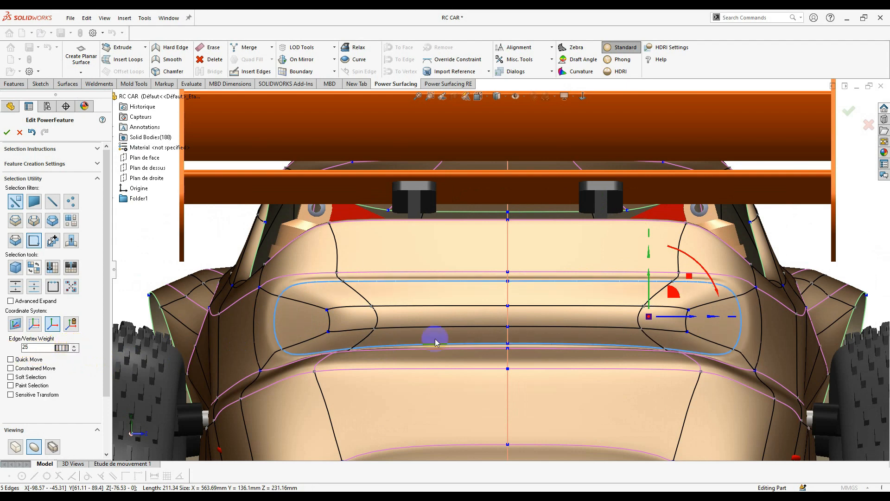
{"action": "right_click", "coordinate": [489, 311]}
{"action": "left_click", "coordinate": [488, 311]}
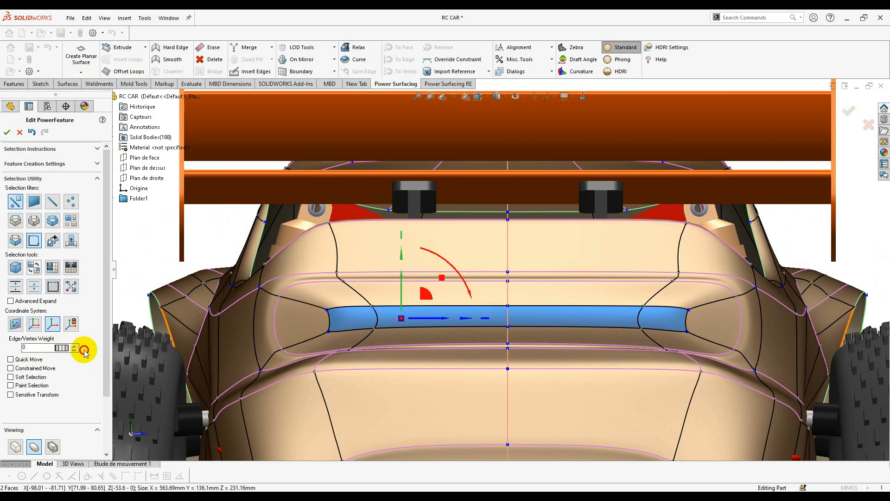
- Select the rear groove's loop, a vertical edge and the upper edges, and nudge them with the triad
{"action": "left_click", "coordinate": [387, 344]}
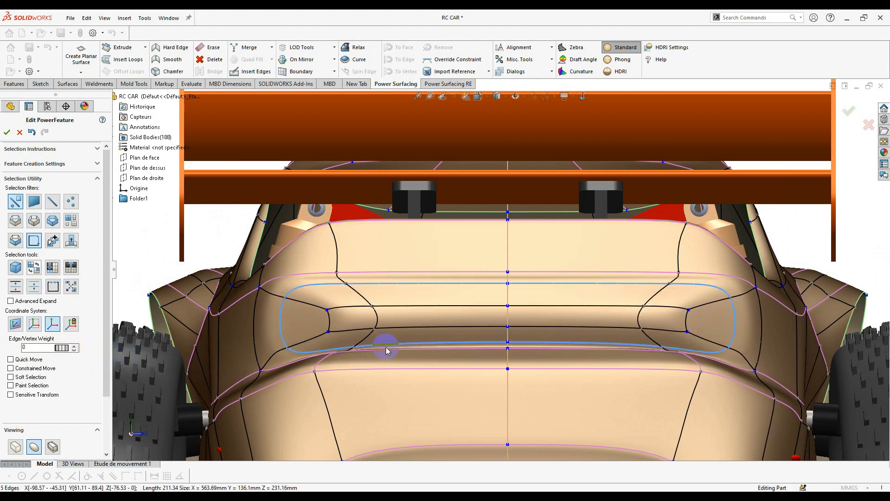
{"action": "left_click", "coordinate": [333, 319]}
{"action": "scroll", "coordinate": [330, 323], "scroll_direction": "down", "scroll_amount": 3}
{"action": "left_click", "coordinate": [563, 291]}
{"action": "scroll", "coordinate": [457, 255], "scroll_direction": "up", "scroll_amount": 2}
{"action": "left_click_drag", "start_coordinate": [460, 259], "coordinate": [461, 255]}
{"action": "scroll", "coordinate": [510, 300], "scroll_direction": "up", "scroll_amount": 1}
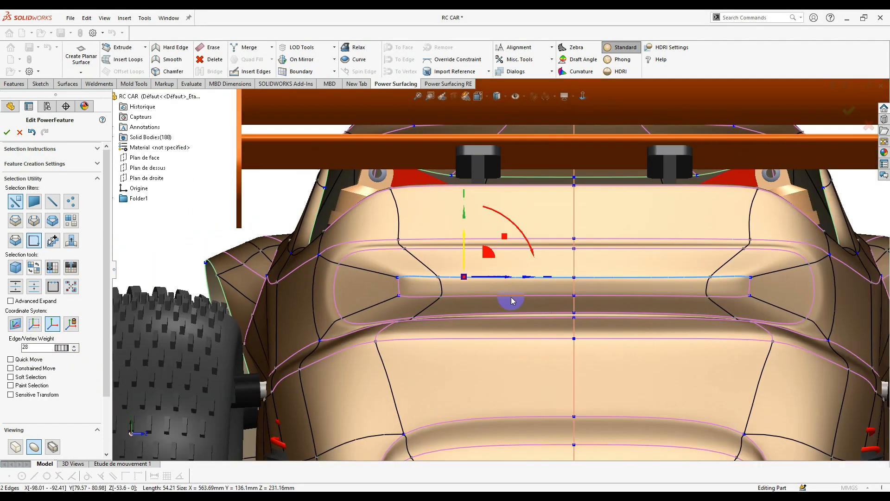
{"action": "scroll", "coordinate": [385, 284], "scroll_direction": "down", "scroll_amount": 2}
- Select the groove's end faces and a lower rear face, then clear the selection
{"action": "left_click", "coordinate": [386, 284]}
{"action": "scroll", "coordinate": [489, 322], "scroll_direction": "up", "scroll_amount": 4}
{"action": "left_click", "coordinate": [488, 403]}
{"action": "key", "text": "Escape"}
{"action": "middle_click_drag", "start_coordinate": [489, 321], "coordinate": [417, 260]}
{"action": "scroll", "coordinate": [391, 223], "scroll_direction": "down", "scroll_amount": 3}
- From a straight rear view, select the groove face, its edges and the lower arch edge
{"action": "left_click", "coordinate": [391, 222]}
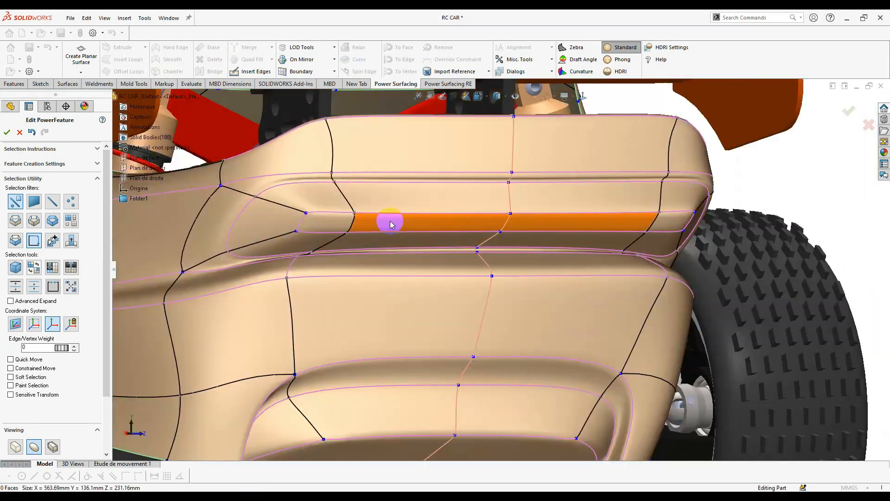
{"action": "left_click", "coordinate": [356, 231]}
{"action": "scroll", "coordinate": [453, 248], "scroll_direction": "up", "scroll_amount": 4}
{"action": "key", "text": "ctrl+3"}
{"action": "scroll", "coordinate": [489, 294], "scroll_direction": "down", "scroll_amount": 3}
{"action": "left_click", "coordinate": [490, 294]}
{"action": "scroll", "coordinate": [489, 294], "scroll_direction": "up", "scroll_amount": 1}
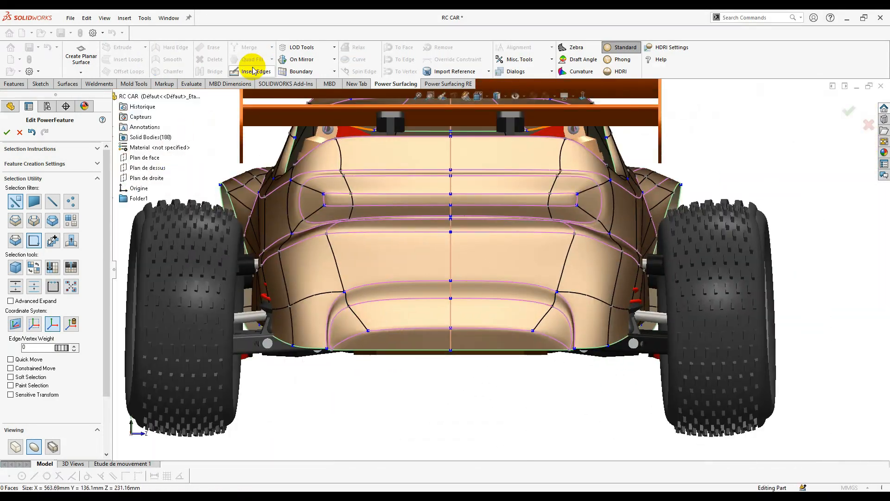
- Insert a mirrored edge across the lower rear panel between the left and right vertices
{"action": "left_click", "coordinate": [252, 69]}
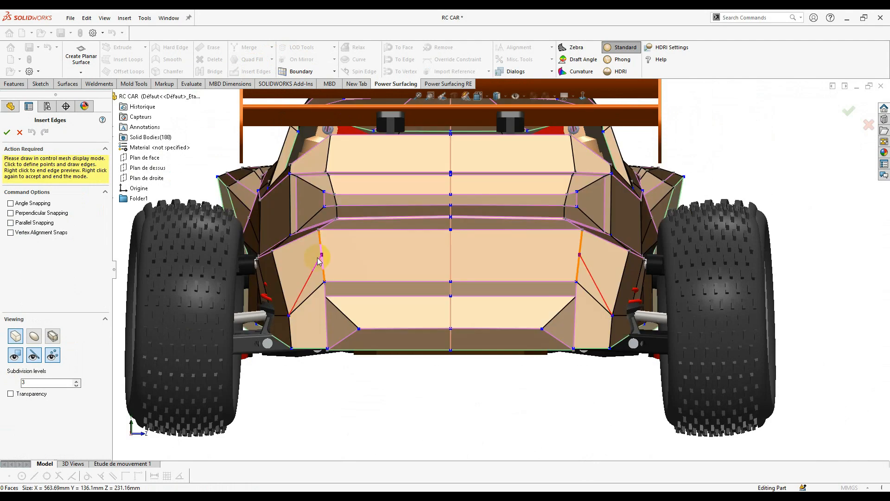
{"action": "left_click", "coordinate": [271, 260]}
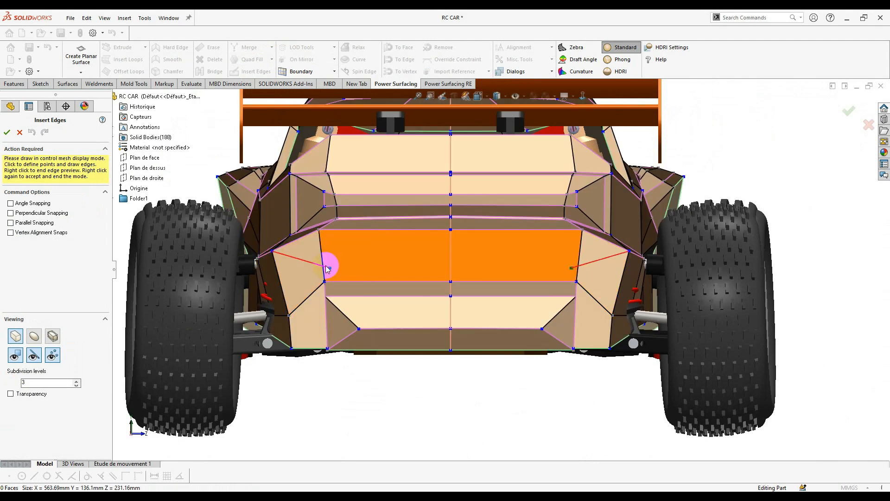
{"action": "left_click", "coordinate": [441, 265]}
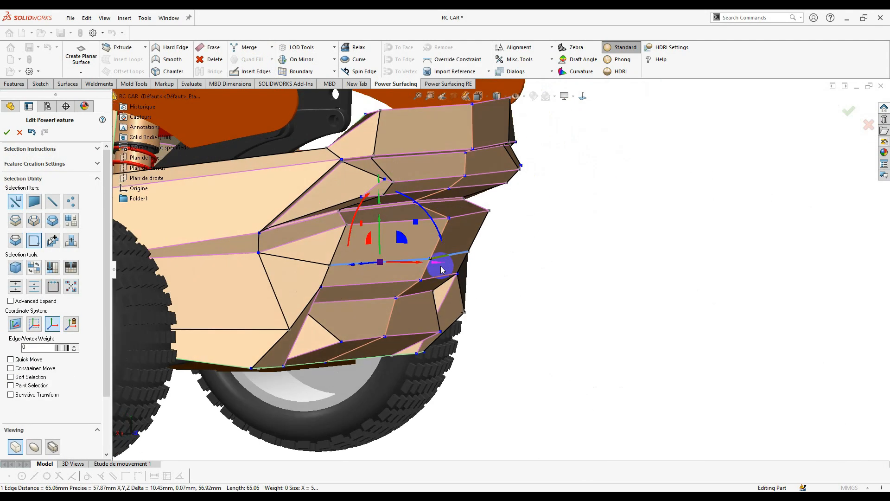
- In smooth display, pull the selected edge outward at the rear side
{"action": "middle_click_drag", "start_coordinate": [435, 288], "coordinate": [408, 238]}
{"action": "left_click", "coordinate": [34, 446]}
{"action": "middle_click_drag", "start_coordinate": [602, 296], "coordinate": [449, 308]}
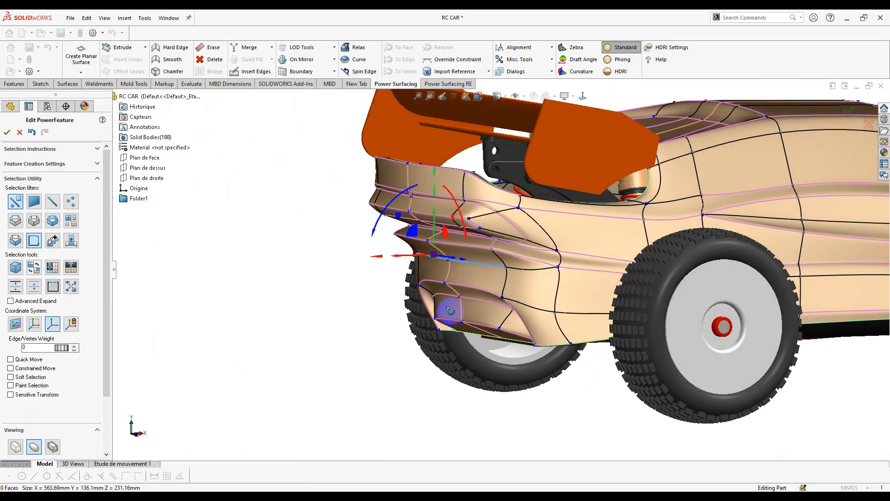
{"action": "scroll", "coordinate": [411, 251], "scroll_direction": "down", "scroll_amount": 5}
{"action": "left_click_drag", "start_coordinate": [374, 282], "coordinate": [353, 285]}
{"action": "middle_click_drag", "start_coordinate": [352, 286], "coordinate": [461, 262]}
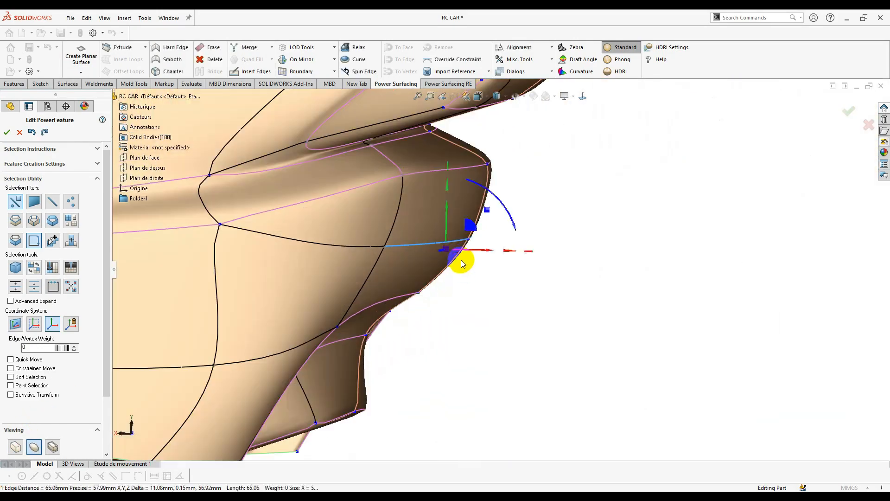
{"action": "middle_click_drag", "start_coordinate": [406, 299], "coordinate": [260, 301]}
{"action": "scroll", "coordinate": [406, 299], "scroll_direction": "up", "scroll_amount": 2}
- In the control mesh, select the rear corner vertex and reposition it with the triad
{"action": "left_click", "coordinate": [15, 447]}
{"action": "left_click", "coordinate": [689, 259]}
{"action": "left_click", "coordinate": [338, 226]}
{"action": "middle_click_drag", "start_coordinate": [362, 241], "coordinate": [437, 145]}
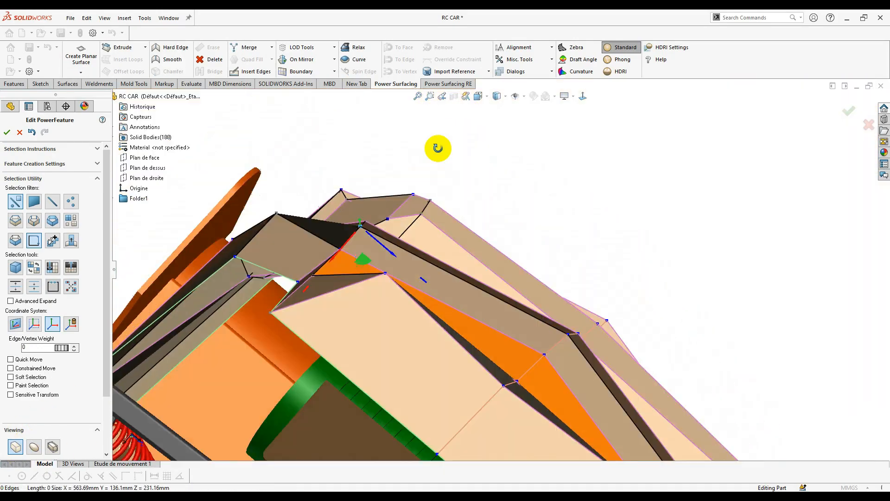
{"action": "scroll", "coordinate": [436, 195], "scroll_direction": "down", "scroll_amount": 3}
{"action": "left_click_drag", "start_coordinate": [317, 313], "coordinate": [320, 313]}
{"action": "middle_click_drag", "start_coordinate": [343, 312], "coordinate": [455, 236]}
{"action": "scroll", "coordinate": [497, 193], "scroll_direction": "up", "scroll_amount": 3}
- Crease the lower horizontal, diagonal and long side edges with weights 12, 28 and 40
{"action": "left_click", "coordinate": [541, 241]}
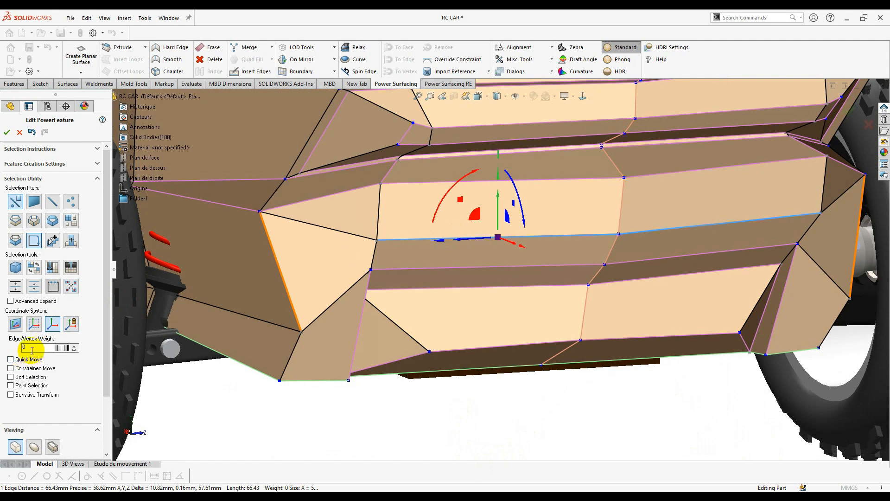
{"action": "left_click", "coordinate": [348, 232]}
{"action": "left_click", "coordinate": [225, 207]}
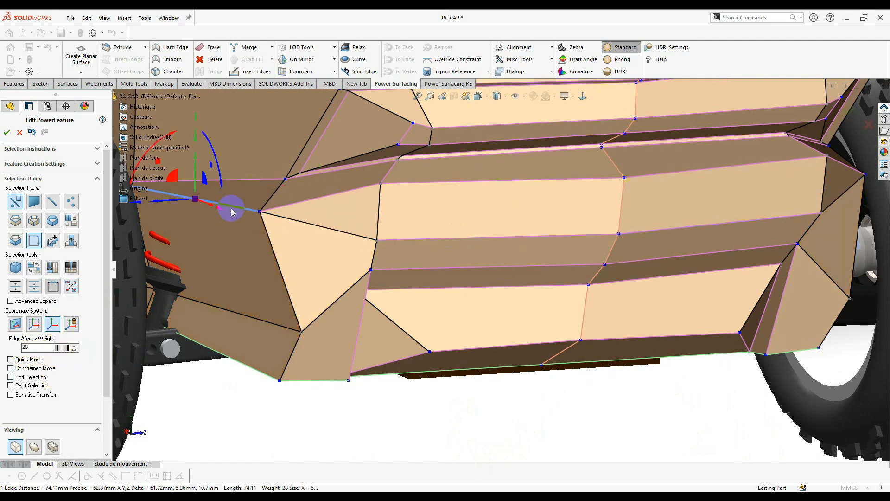
{"action": "left_click", "coordinate": [34, 446]}
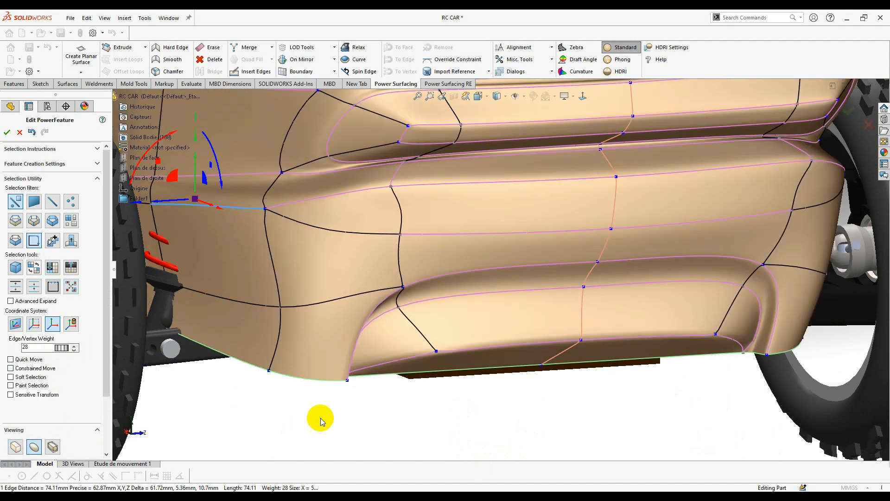
{"action": "middle_click_drag", "start_coordinate": [343, 370], "coordinate": [340, 390]}
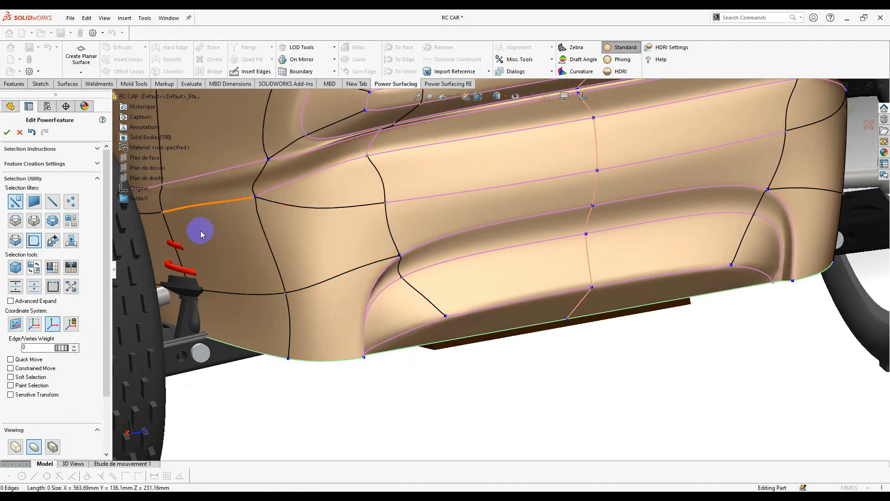
{"action": "middle_click_drag", "start_coordinate": [201, 231], "coordinate": [211, 210]}
{"action": "scroll", "coordinate": [266, 220], "scroll_direction": "up", "scroll_amount": 1}
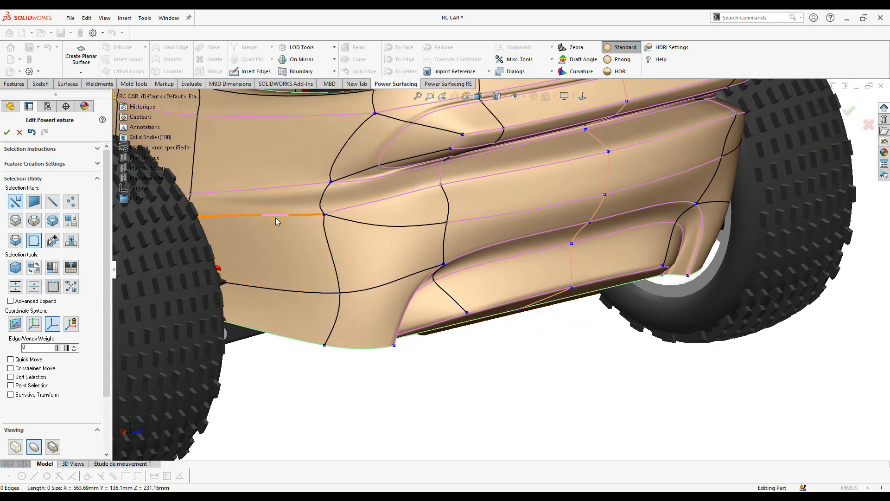
{"action": "middle_click_drag", "start_coordinate": [272, 227], "coordinate": [253, 242]}
{"action": "scroll", "coordinate": [246, 240], "scroll_direction": "down", "scroll_amount": 2}
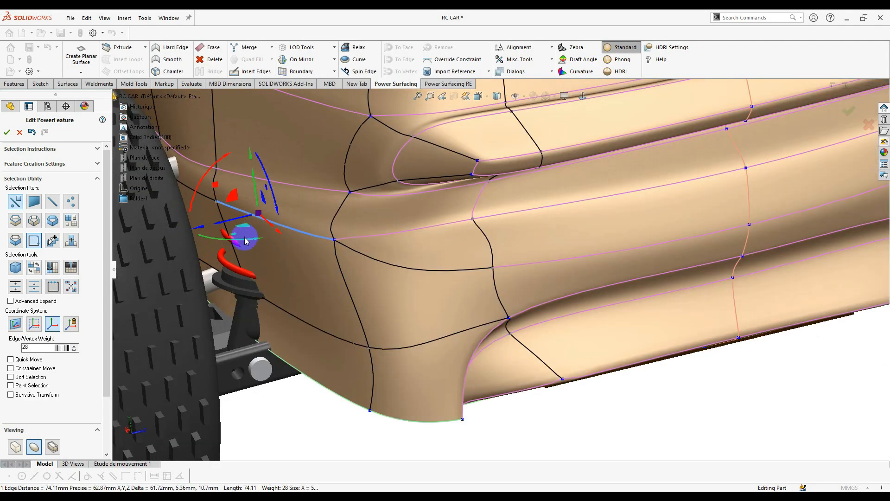
{"action": "left_click", "coordinate": [148, 371]}
{"action": "scroll", "coordinate": [314, 411], "scroll_direction": "up", "scroll_amount": 3}
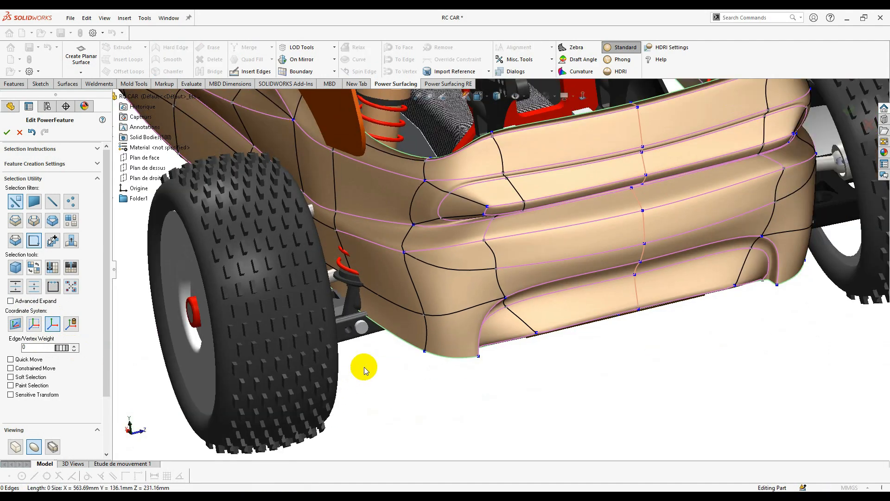
- Select the short edge and the faces beside the suspension bracket ahead of the rear wheel
{"action": "middle_click_drag", "start_coordinate": [363, 366], "coordinate": [347, 340]}
{"action": "scroll", "coordinate": [416, 291], "scroll_direction": "down", "scroll_amount": 8}
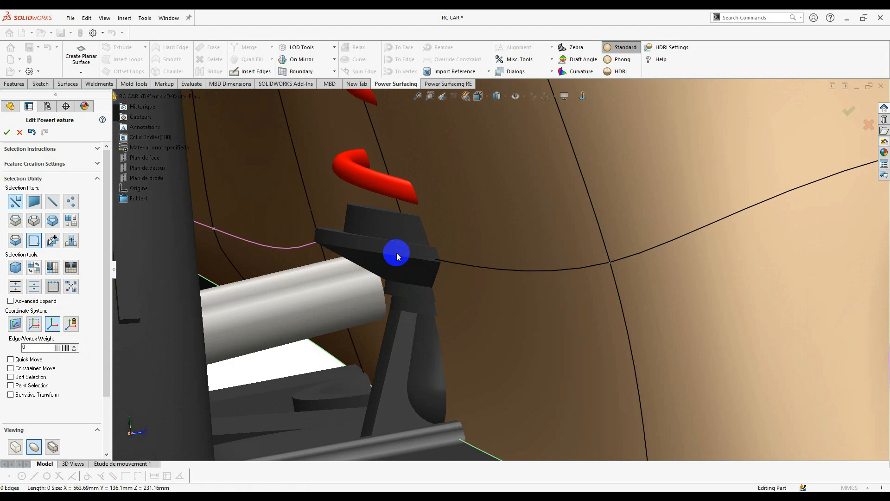
{"action": "middle_click_drag", "start_coordinate": [397, 256], "coordinate": [396, 262]}
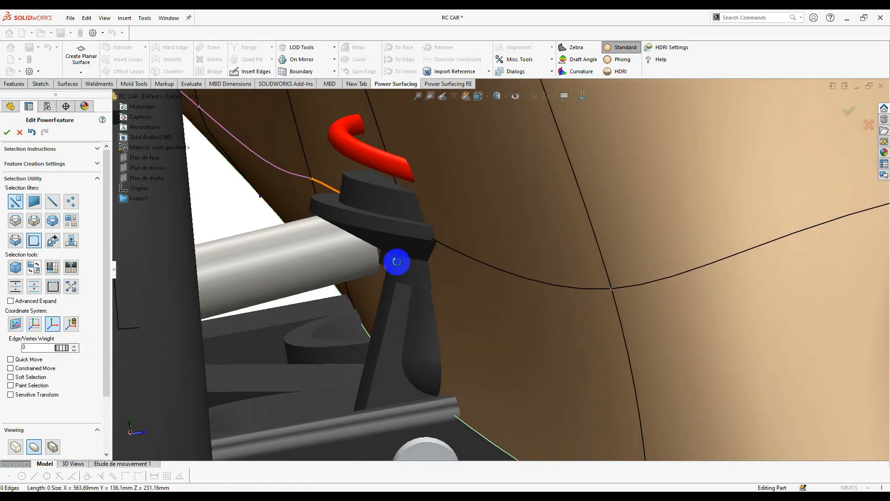
{"action": "left_click", "coordinate": [332, 184]}
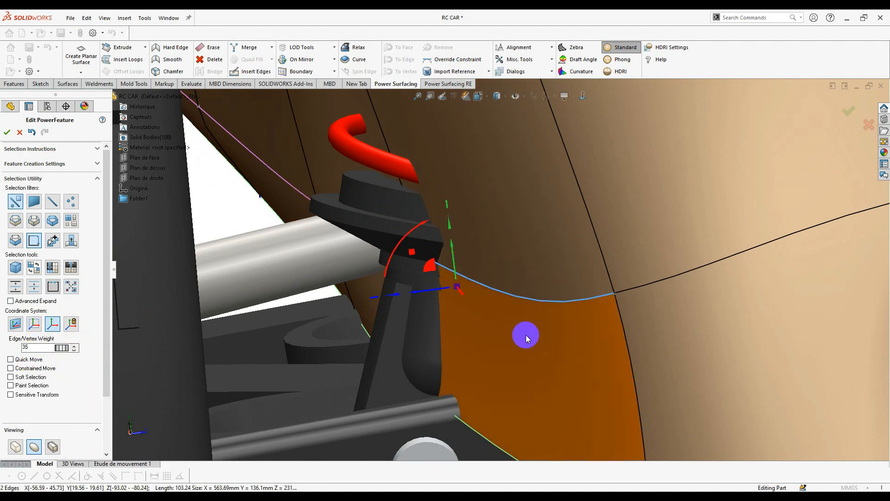
{"action": "scroll", "coordinate": [525, 335], "scroll_direction": "up", "scroll_amount": 6}
{"action": "middle_click_drag", "start_coordinate": [490, 319], "coordinate": [474, 298]}
{"action": "scroll", "coordinate": [480, 291], "scroll_direction": "down", "scroll_amount": 3}
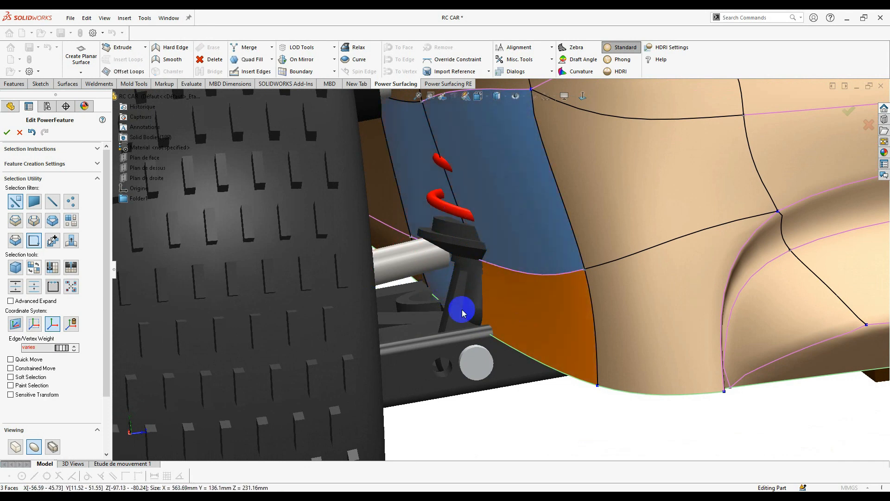
{"action": "middle_click_drag", "start_coordinate": [431, 276], "coordinate": [429, 273]}
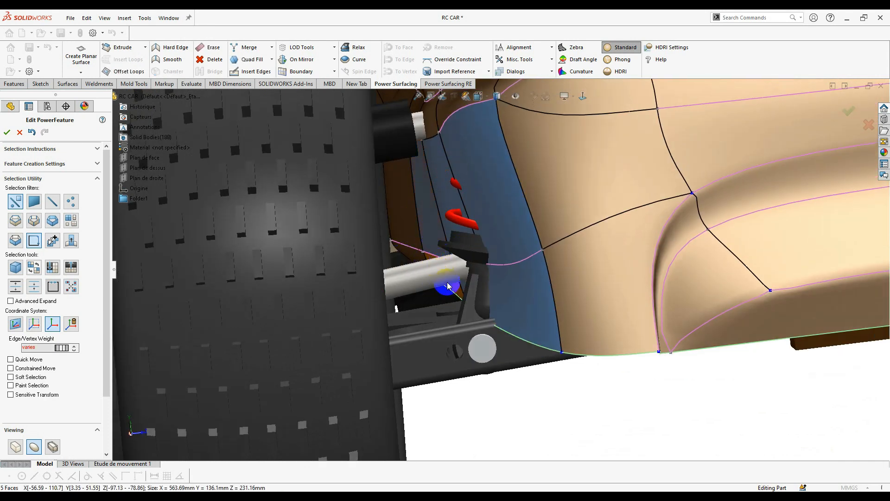
{"action": "left_click", "coordinate": [484, 303]}
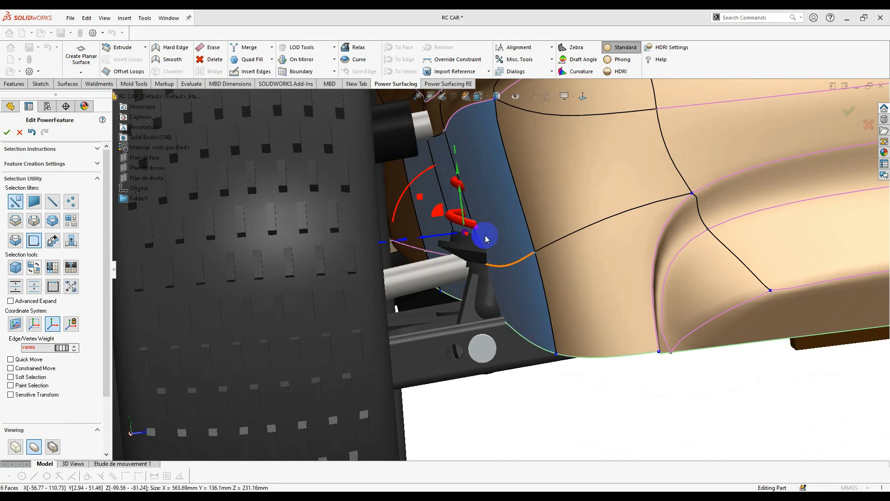
- Drag the selected faces about 2.72 mm outward past the bracket and check the body from the side
{"action": "scroll", "coordinate": [478, 242], "scroll_direction": "down", "scroll_amount": 3}
{"action": "middle_click_drag", "start_coordinate": [479, 246], "coordinate": [445, 251]}
{"action": "left_click_drag", "start_coordinate": [426, 241], "coordinate": [399, 255]}
{"action": "scroll", "coordinate": [493, 280], "scroll_direction": "up", "scroll_amount": 5}
{"action": "scroll", "coordinate": [508, 278], "scroll_direction": "up", "scroll_amount": 5}
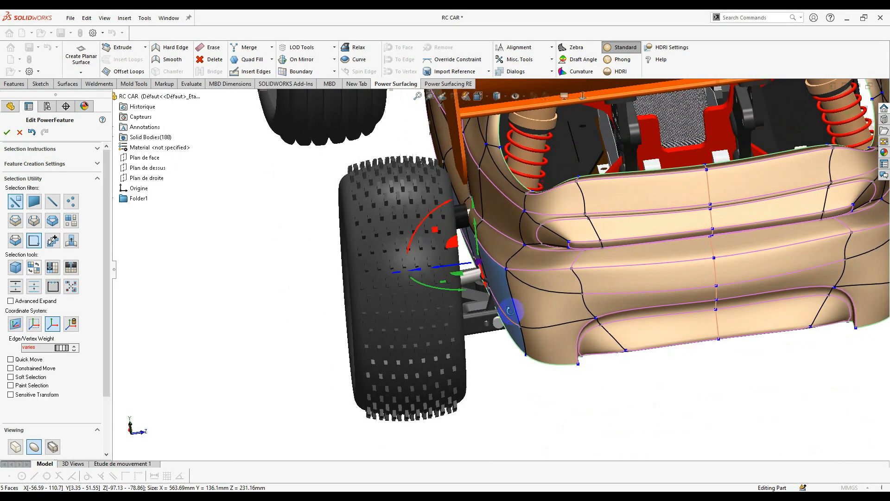
{"action": "middle_click_drag", "start_coordinate": [518, 380], "coordinate": [515, 290]}
{"action": "middle_click_drag", "start_coordinate": [646, 360], "coordinate": [649, 231]}
{"action": "scroll", "coordinate": [654, 236], "scroll_direction": "up", "scroll_amount": 3}
{"action": "left_click", "coordinate": [657, 237]}
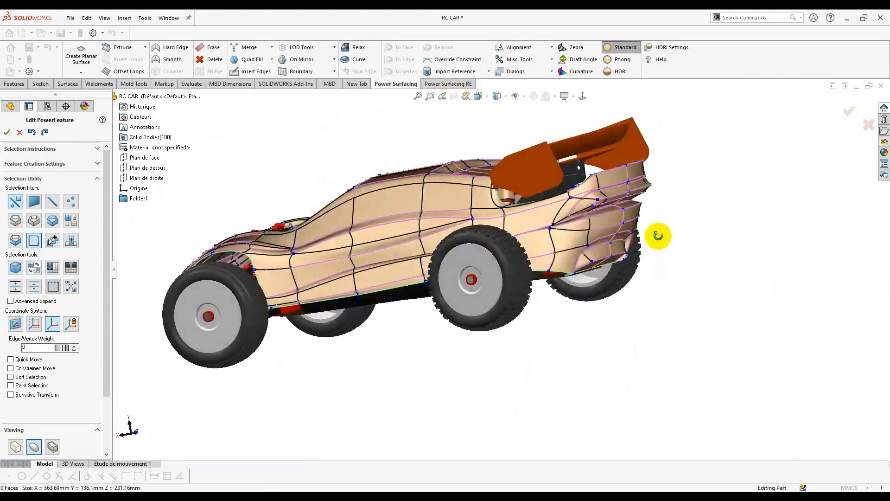
- Nudge a vertex on the rear body upward to refine the panel shape
{"action": "scroll", "coordinate": [524, 283], "scroll_direction": "down", "scroll_amount": 5}
{"action": "right_click", "coordinate": [537, 280]}
{"action": "left_click", "coordinate": [513, 269]}
{"action": "left_click_drag", "start_coordinate": [490, 248], "coordinate": [501, 234]}
{"action": "scroll", "coordinate": [507, 271], "scroll_direction": "up", "scroll_amount": 8}
{"action": "left_click", "coordinate": [689, 255]}
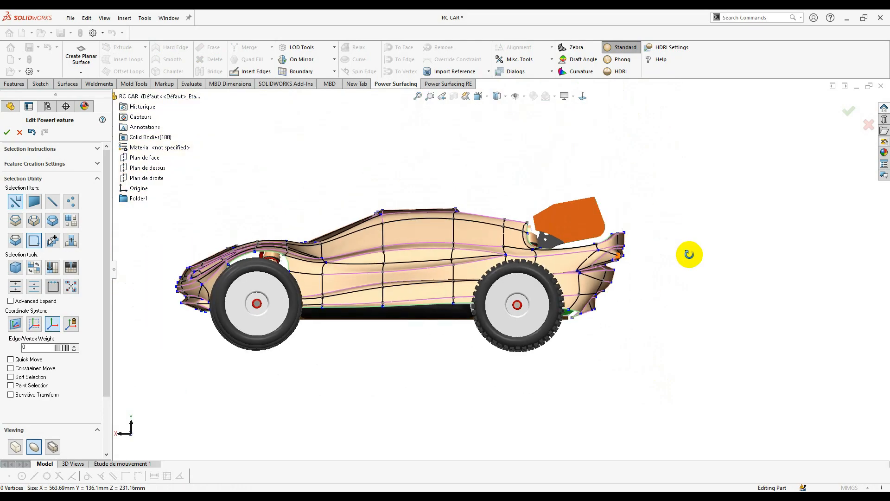
- Review the body from rear and front-quarter views, then accept the PowerFeature to convert it
{"action": "middle_click_drag", "start_coordinate": [689, 255], "coordinate": [612, 218]}
{"action": "scroll", "coordinate": [607, 220], "scroll_direction": "down", "scroll_amount": 6}
{"action": "scroll", "coordinate": [532, 262], "scroll_direction": "up", "scroll_amount": 5}
{"action": "middle_click_drag", "start_coordinate": [568, 237], "coordinate": [510, 258]}
{"action": "scroll", "coordinate": [473, 252], "scroll_direction": "down", "scroll_amount": 5}
{"action": "scroll", "coordinate": [546, 284], "scroll_direction": "up", "scroll_amount": 5}
{"action": "scroll", "coordinate": [462, 279], "scroll_direction": "down", "scroll_amount": 8}
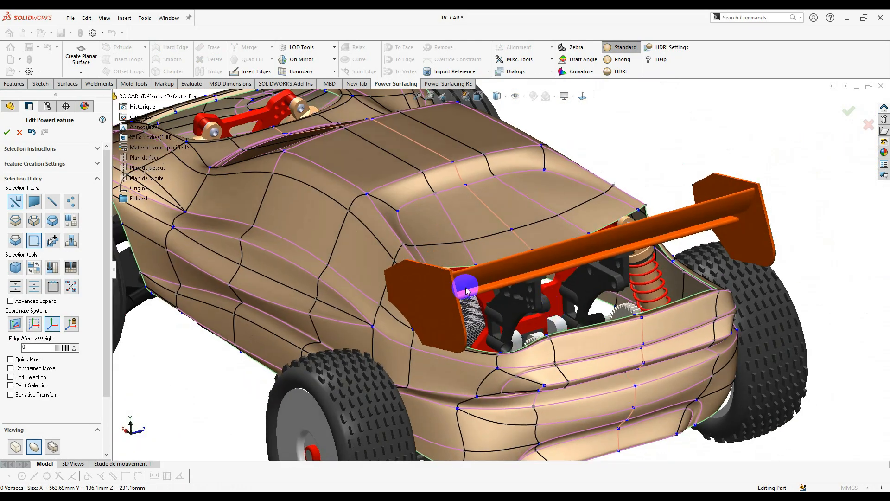
{"action": "scroll", "coordinate": [539, 280], "scroll_direction": "up", "scroll_amount": 8}
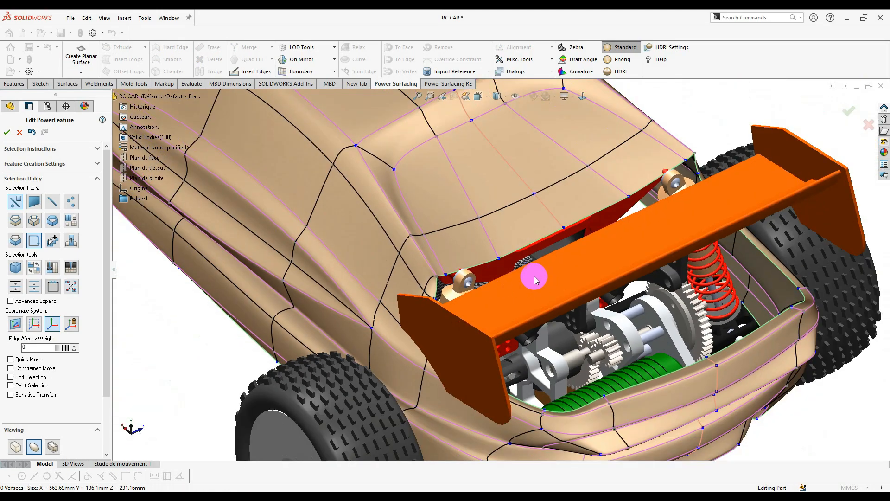
{"action": "middle_click_drag", "start_coordinate": [532, 278], "coordinate": [591, 251]}
{"action": "scroll", "coordinate": [591, 251], "scroll_direction": "down", "scroll_amount": 5}
{"action": "middle_click_drag", "start_coordinate": [408, 218], "coordinate": [403, 327]}
{"action": "scroll", "coordinate": [446, 257], "scroll_direction": "up", "scroll_amount": 3}
{"action": "scroll", "coordinate": [511, 273], "scroll_direction": "up", "scroll_amount": 4}
{"action": "scroll", "coordinate": [463, 306], "scroll_direction": "up", "scroll_amount": 2}
{"action": "middle_click_drag", "start_coordinate": [485, 306], "coordinate": [511, 213], "text": "ctrl"}
{"action": "scroll", "coordinate": [487, 217], "scroll_direction": "down", "scroll_amount": 3}
{"action": "scroll", "coordinate": [511, 212], "scroll_direction": "up", "scroll_amount": 3}
{"action": "middle_click_drag", "start_coordinate": [505, 261], "coordinate": [463, 255]}
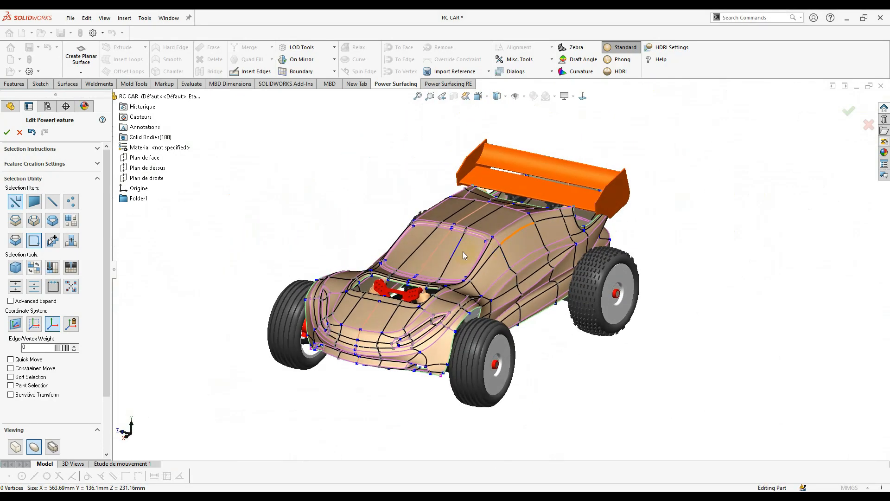
{"action": "scroll", "coordinate": [464, 256], "scroll_direction": "down", "scroll_amount": 2}
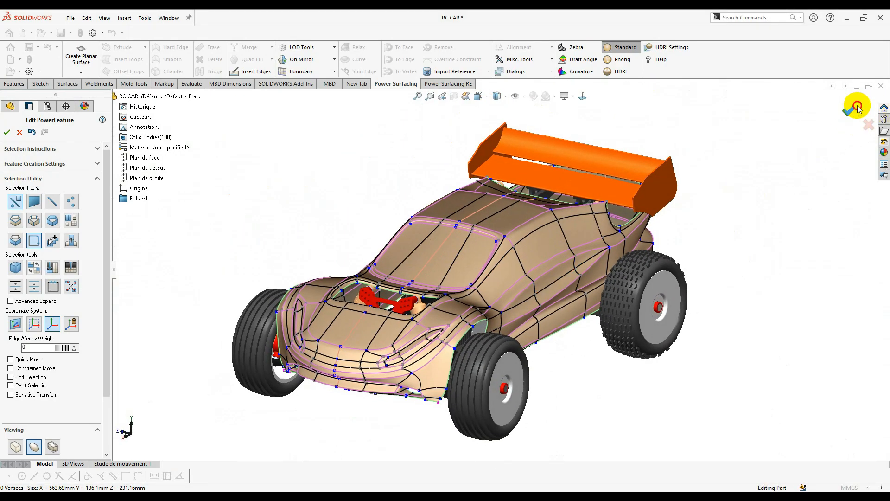
{"action": "left_click", "coordinate": [857, 109]}
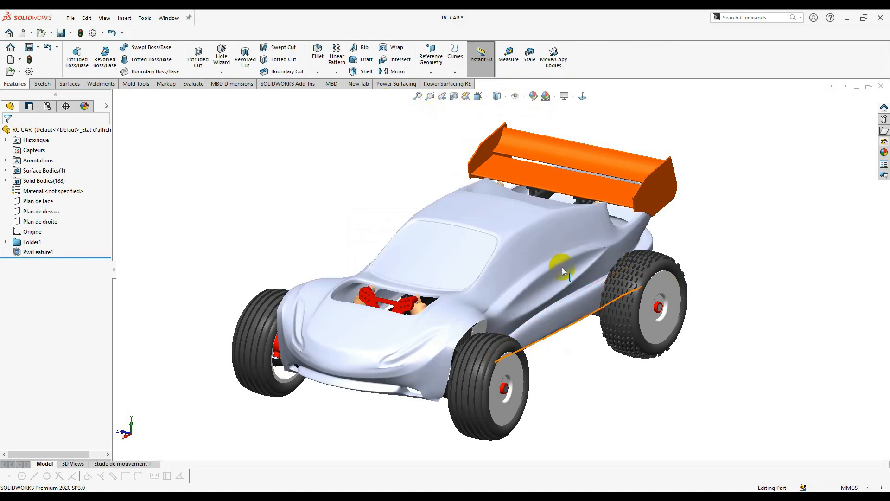
- Turn on shadows and perspective, and apply red high gloss plastic to the car body
{"action": "left_click", "coordinate": [585, 122]}
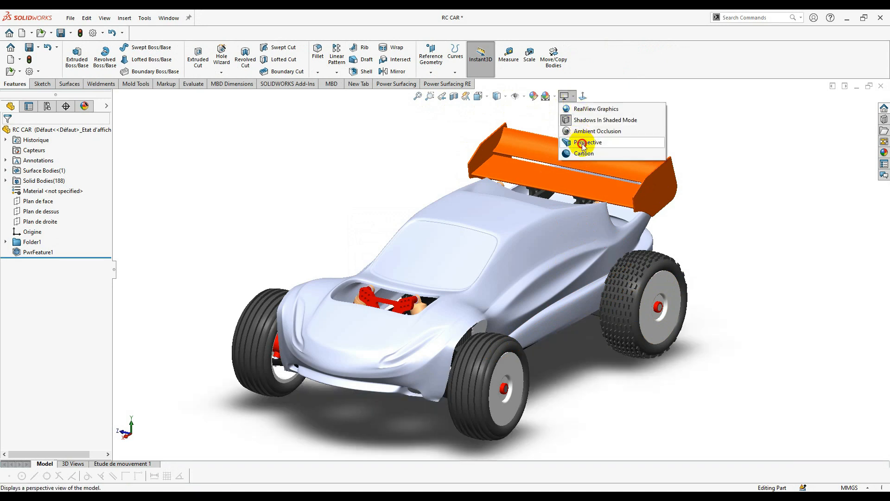
{"action": "left_click", "coordinate": [583, 144]}
{"action": "left_click", "coordinate": [883, 152]}
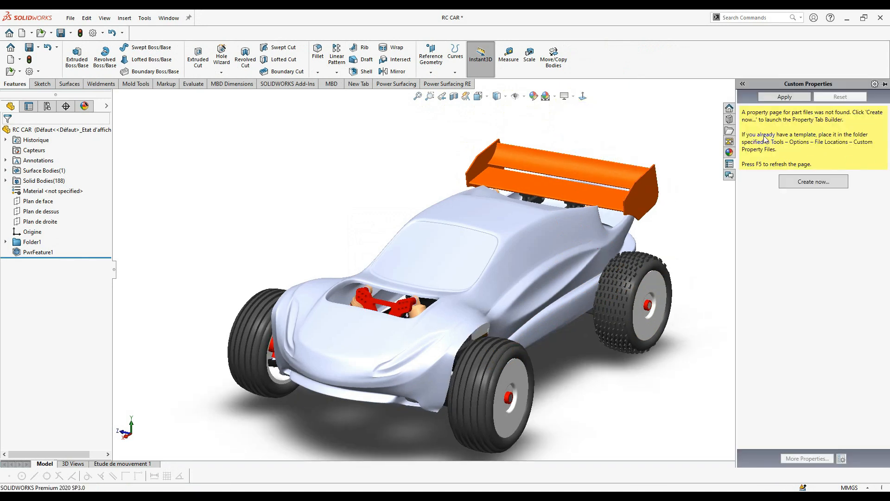
{"action": "left_click", "coordinate": [729, 153]}
{"action": "left_click", "coordinate": [745, 112]}
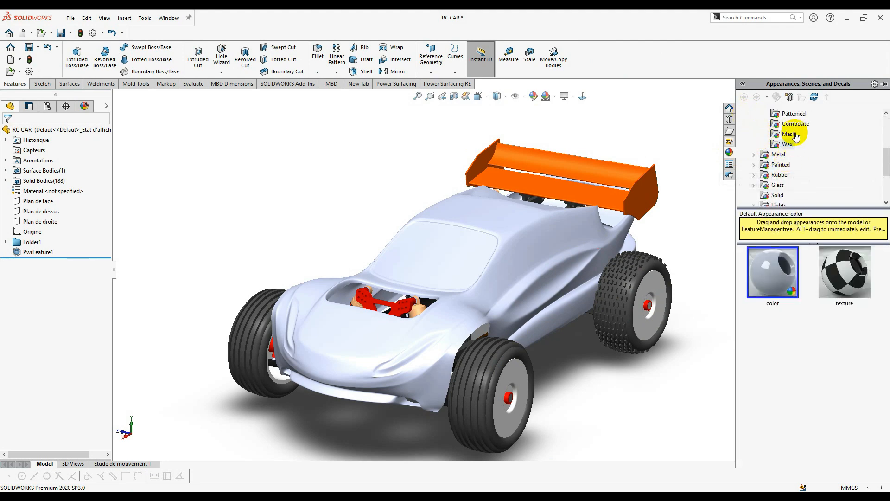
{"action": "left_click", "coordinate": [795, 134]}
{"action": "scroll", "coordinate": [814, 334], "scroll_direction": "down", "scroll_amount": 5}
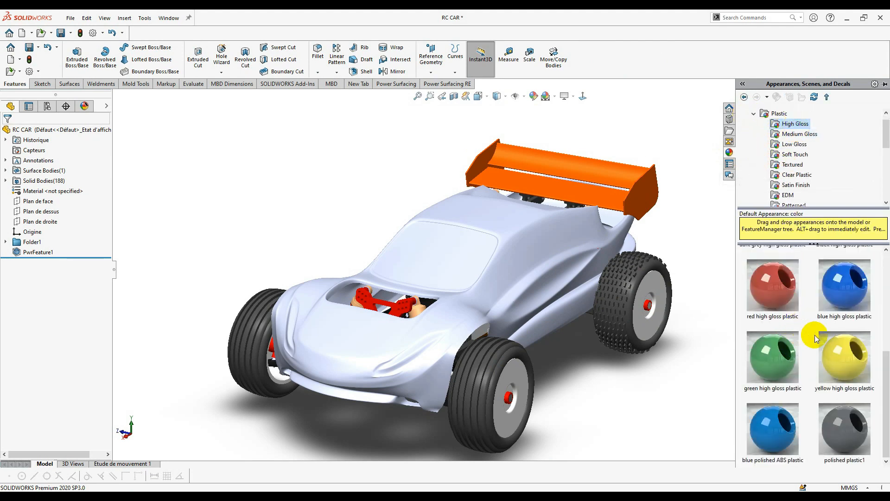
{"action": "scroll", "coordinate": [815, 334], "scroll_direction": "up", "scroll_amount": 3}
{"action": "left_click_drag", "start_coordinate": [842, 321], "coordinate": [516, 241]}
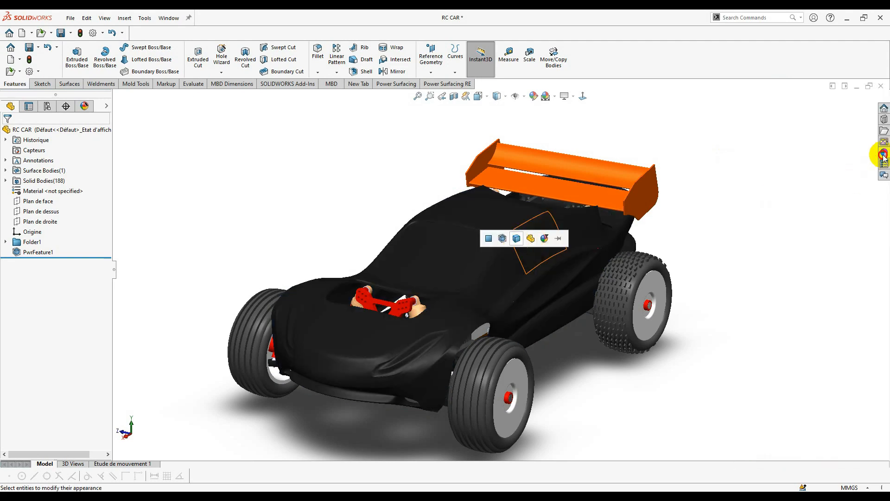
{"action": "left_click", "coordinate": [885, 152]}
{"action": "left_click_drag", "start_coordinate": [804, 324], "coordinate": [562, 257]}
{"action": "left_click", "coordinate": [550, 259]}
- Enable RealView reflective rendering and orbit the car to review the glossy red finish
{"action": "left_click", "coordinate": [568, 96]}
{"action": "left_click", "coordinate": [568, 111]}
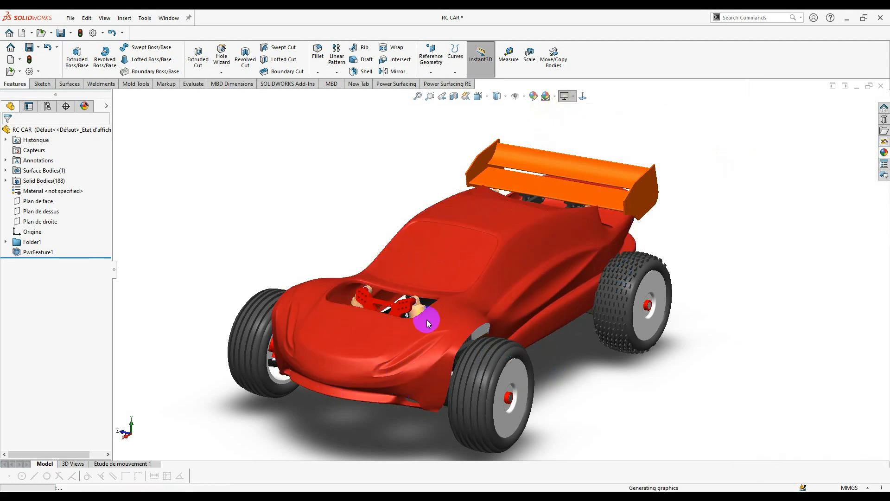
{"action": "middle_click_drag", "start_coordinate": [427, 319], "coordinate": [488, 278]}
{"action": "middle_click_drag", "start_coordinate": [580, 341], "coordinate": [445, 295]}
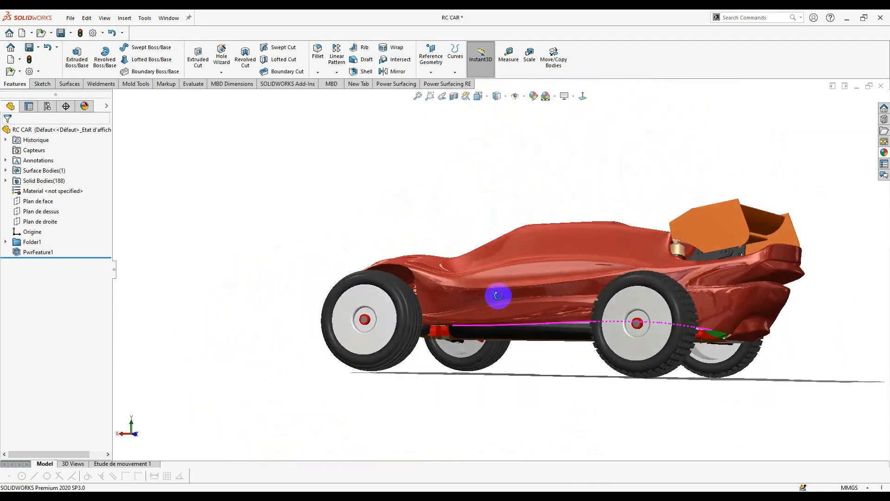
{"action": "scroll", "coordinate": [580, 274], "scroll_direction": "down", "scroll_amount": 3}
{"action": "middle_click_drag", "start_coordinate": [318, 327], "coordinate": [372, 353]}
{"action": "scroll", "coordinate": [299, 291], "scroll_direction": "up", "scroll_amount": 4}
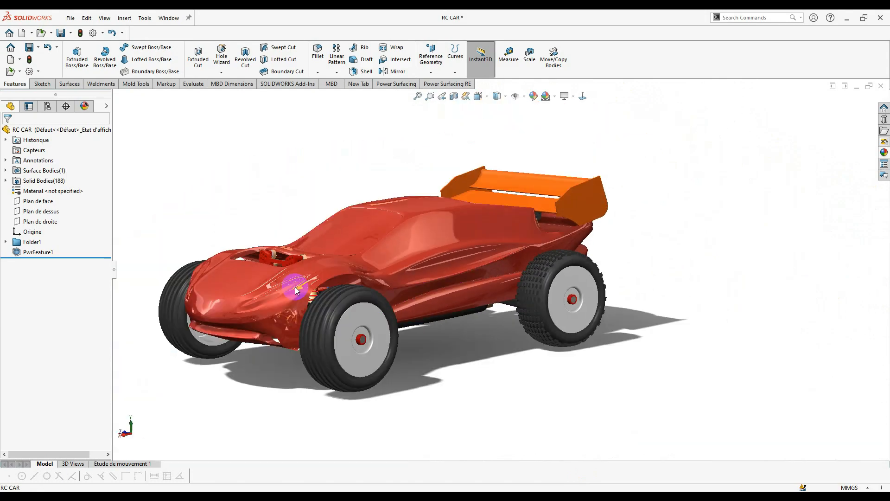
{"action": "scroll", "coordinate": [284, 296], "scroll_direction": "down", "scroll_amount": 6}
{"action": "middle_click_drag", "start_coordinate": [283, 297], "coordinate": [373, 276]}
{"action": "scroll", "coordinate": [332, 305], "scroll_direction": "up", "scroll_amount": 3}
{"action": "scroll", "coordinate": [382, 268], "scroll_direction": "down", "scroll_amount": 5}
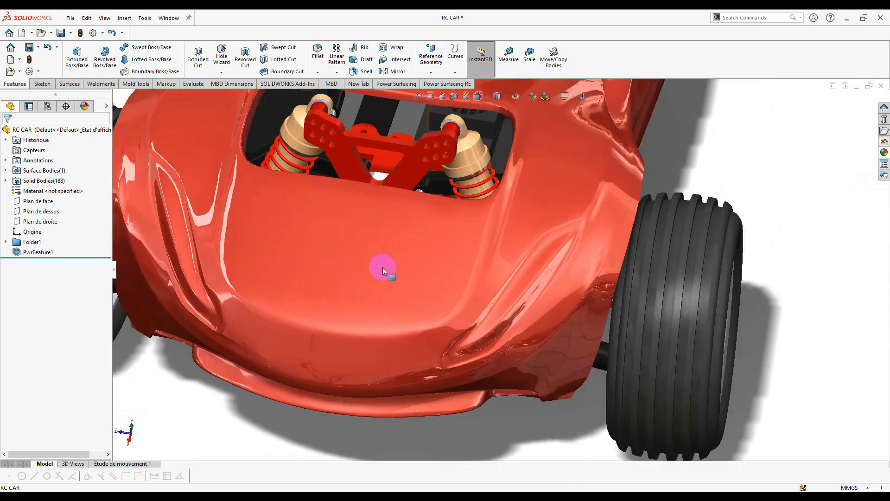
{"action": "middle_click_drag", "start_coordinate": [505, 305], "coordinate": [443, 261]}
{"action": "scroll", "coordinate": [505, 238], "scroll_direction": "up", "scroll_amount": 5}
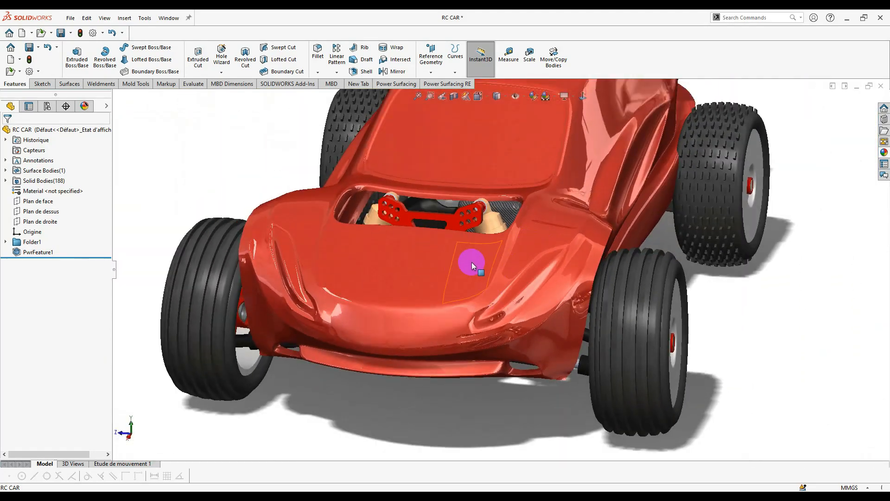
{"action": "scroll", "coordinate": [533, 250], "scroll_direction": "down", "scroll_amount": 5}
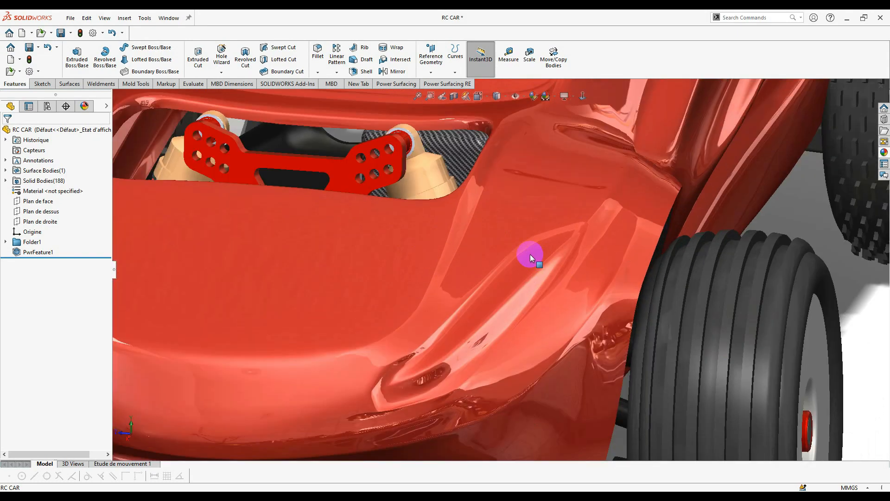
{"action": "scroll", "coordinate": [528, 248], "scroll_direction": "up", "scroll_amount": 5}
{"action": "middle_click_drag", "start_coordinate": [526, 248], "coordinate": [566, 112]}
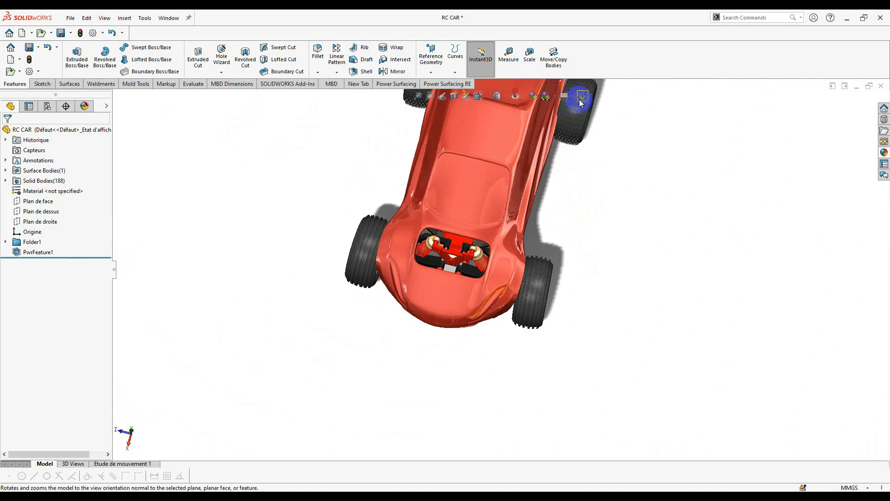
{"action": "left_click", "coordinate": [581, 96]}
{"action": "scroll", "coordinate": [524, 184], "scroll_direction": "down", "scroll_amount": 3}
{"action": "scroll", "coordinate": [510, 243], "scroll_direction": "up", "scroll_amount": 2}
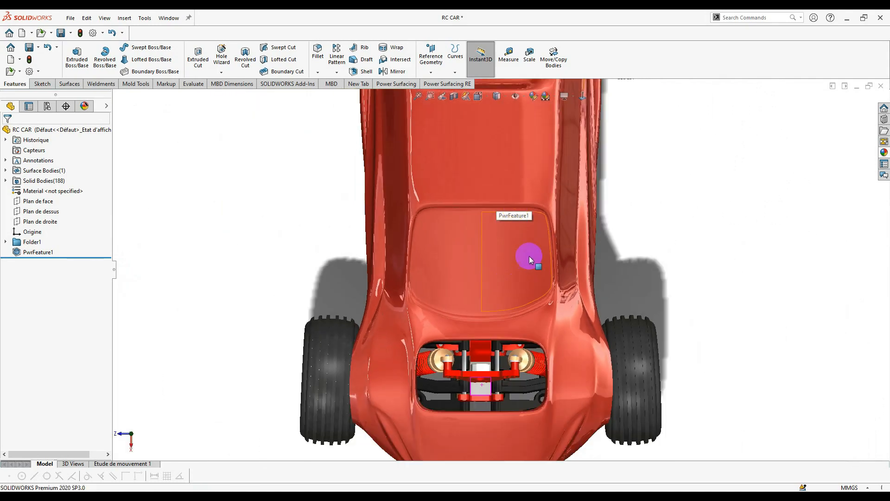
{"action": "middle_click_drag", "start_coordinate": [530, 256], "coordinate": [711, 238]}
{"action": "scroll", "coordinate": [587, 261], "scroll_direction": "down", "scroll_amount": 5}
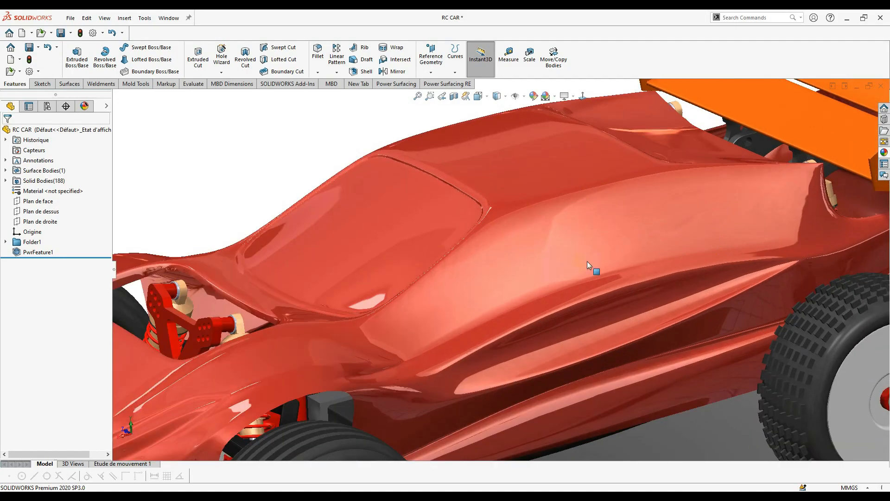
{"action": "scroll", "coordinate": [587, 261], "scroll_direction": "up", "scroll_amount": 5}
{"action": "middle_click_drag", "start_coordinate": [590, 261], "coordinate": [768, 299]}
{"action": "scroll", "coordinate": [699, 294], "scroll_direction": "down", "scroll_amount": 5}
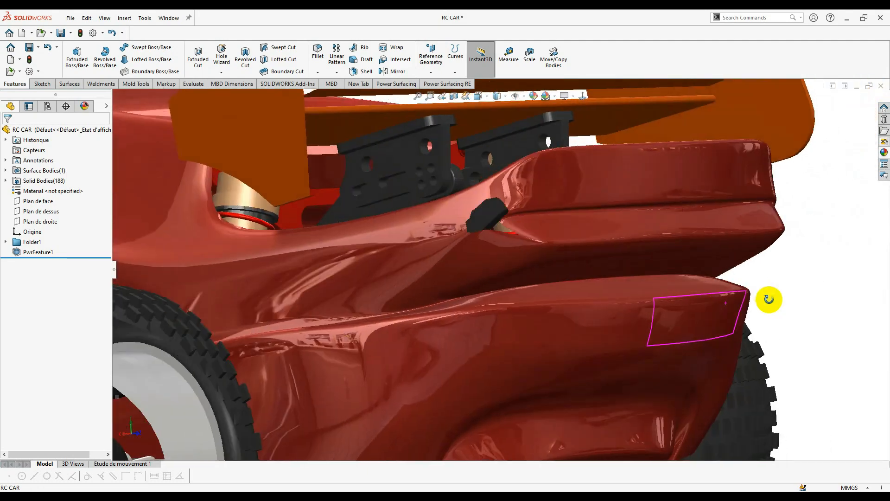
{"action": "scroll", "coordinate": [328, 289], "scroll_direction": "up", "scroll_amount": 6}
{"action": "middle_click_drag", "start_coordinate": [328, 289], "coordinate": [420, 301]}
{"action": "scroll", "coordinate": [389, 261], "scroll_direction": "down", "scroll_amount": 5}
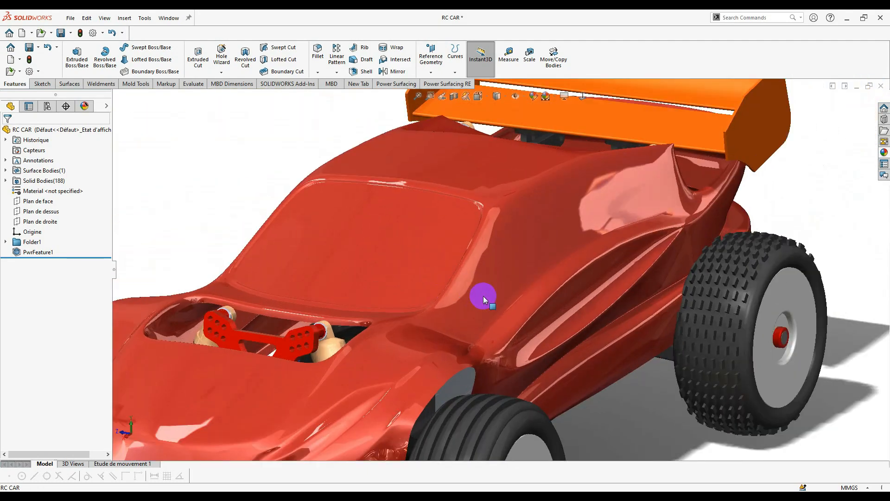
{"action": "scroll", "coordinate": [483, 297], "scroll_direction": "up", "scroll_amount": 5}
{"action": "scroll", "coordinate": [352, 294], "scroll_direction": "down", "scroll_amount": 3}
{"action": "scroll", "coordinate": [616, 320], "scroll_direction": "up", "scroll_amount": 2}
{"action": "middle_click_drag", "start_coordinate": [616, 320], "coordinate": [607, 274]}
{"action": "scroll", "coordinate": [607, 273], "scroll_direction": "up", "scroll_amount": 2}
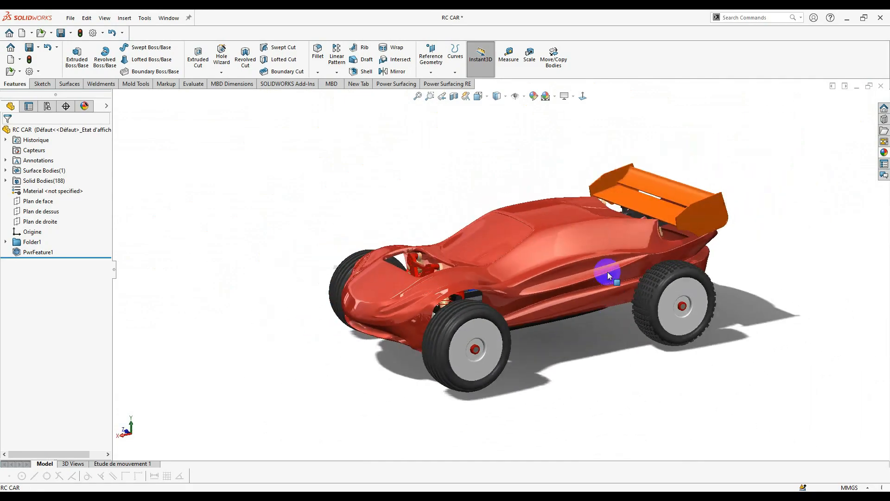
{"action": "scroll", "coordinate": [607, 274], "scroll_direction": "down", "scroll_amount": 4}
{"action": "middle_click_drag", "start_coordinate": [472, 288], "coordinate": [477, 344]}
{"action": "scroll", "coordinate": [477, 241], "scroll_direction": "up", "scroll_amount": 3}
{"action": "middle_click_drag", "start_coordinate": [477, 241], "coordinate": [434, 307]}
{"action": "middle_click_drag", "start_coordinate": [516, 251], "coordinate": [538, 243]}
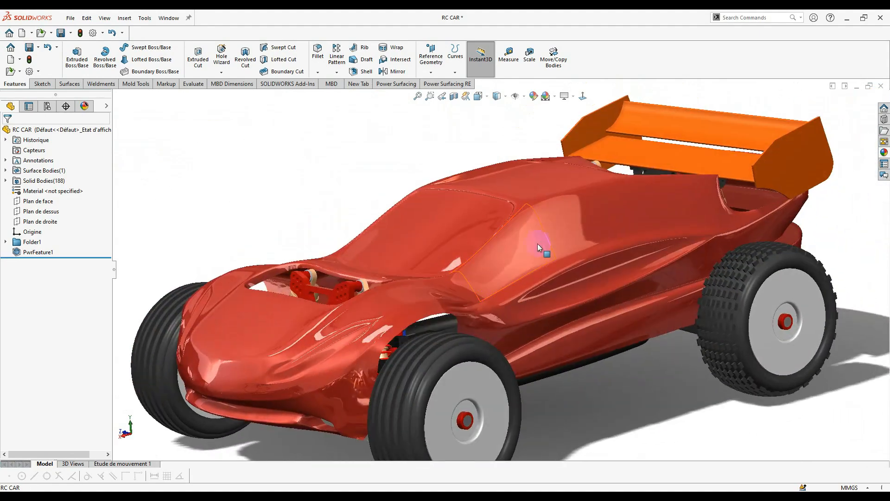
- Reopen PwrFeature1 for editing via Edit Feature on the side window face
{"action": "left_click", "coordinate": [516, 271]}
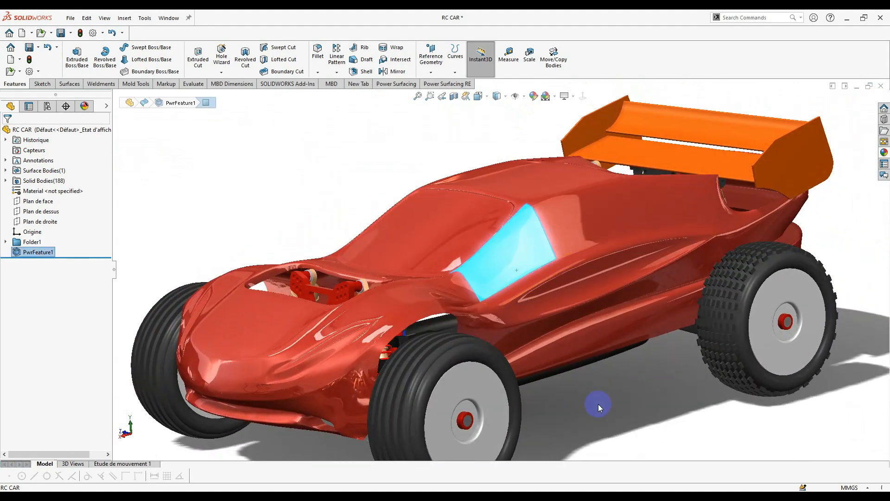
{"action": "middle_click_drag", "start_coordinate": [521, 244], "coordinate": [285, 231]}
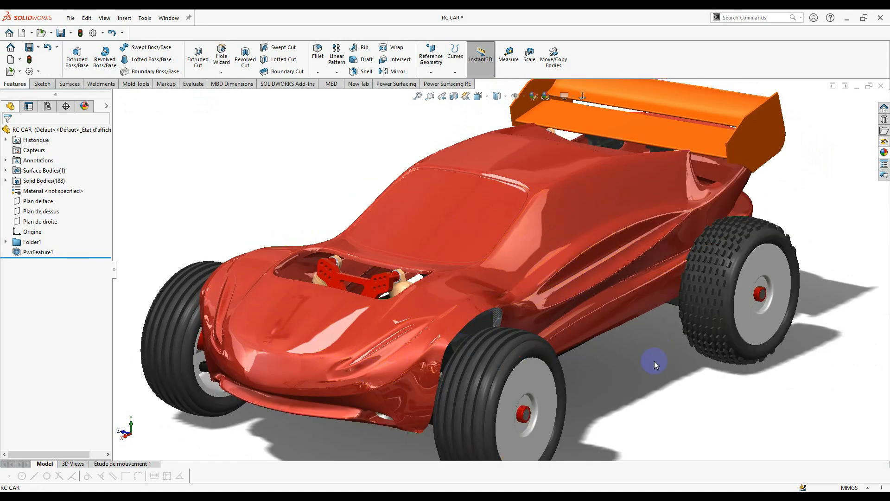
{"action": "middle_click_drag", "start_coordinate": [629, 357], "coordinate": [394, 166]}
{"action": "middle_click_drag", "start_coordinate": [507, 332], "coordinate": [507, 165]}
{"action": "right_click", "coordinate": [507, 165]}
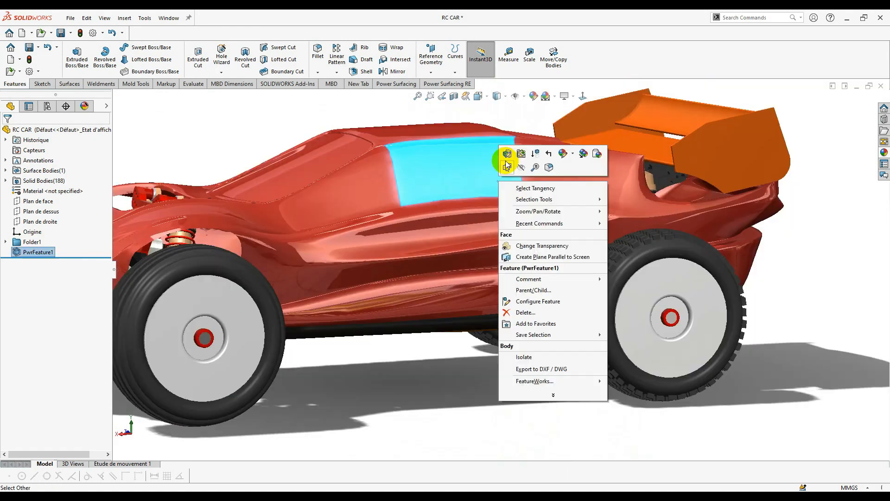
{"action": "left_click", "coordinate": [506, 154]}
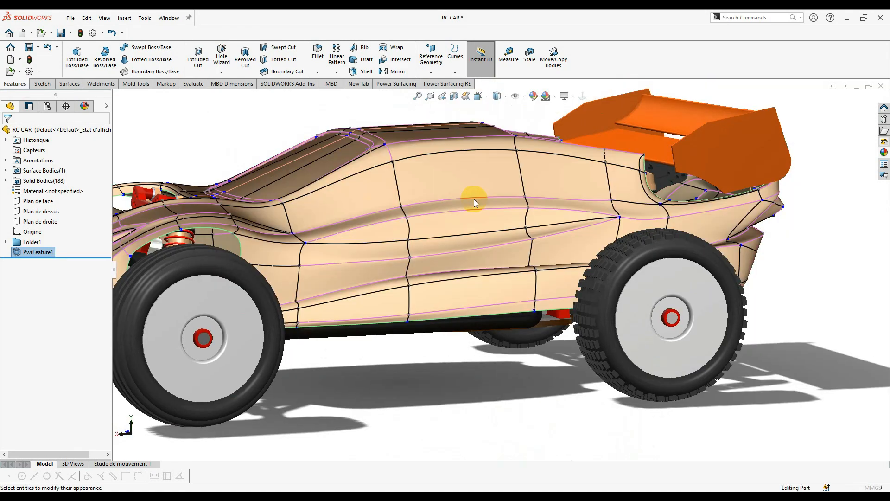
{"action": "middle_click_drag", "start_coordinate": [476, 327], "coordinate": [455, 323]}
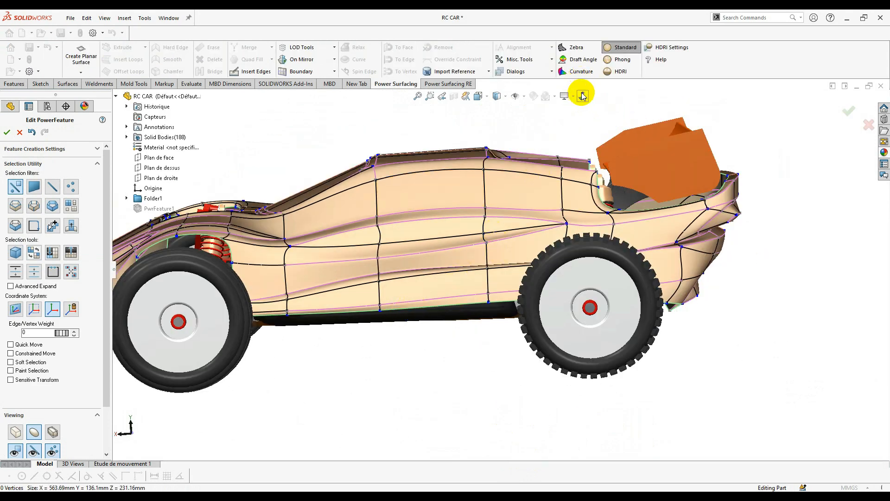
- Select the side and rear bottom edges and pull them downward to lower the body's lower edge
{"action": "scroll", "coordinate": [408, 296], "scroll_direction": "up", "scroll_amount": 5}
{"action": "left_click", "coordinate": [436, 301]}
{"action": "scroll", "coordinate": [436, 299], "scroll_direction": "down", "scroll_amount": 1}
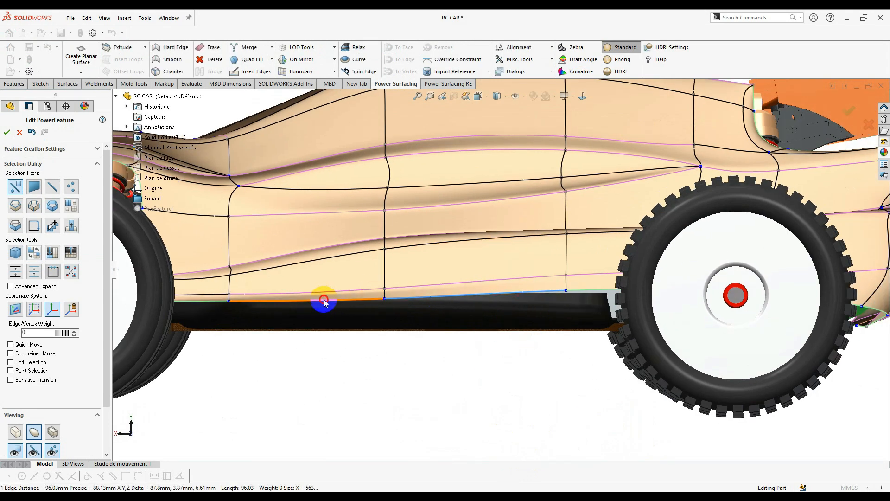
{"action": "scroll", "coordinate": [569, 307], "scroll_direction": "down", "scroll_amount": 3}
{"action": "scroll", "coordinate": [377, 291], "scroll_direction": "up", "scroll_amount": 3}
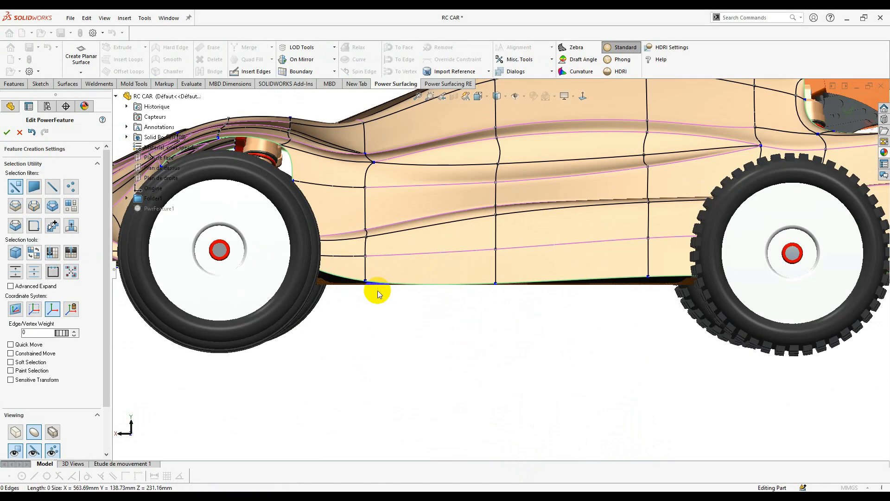
{"action": "left_click", "coordinate": [662, 256]}
{"action": "left_click_drag", "start_coordinate": [510, 230], "coordinate": [513, 263]}
{"action": "scroll", "coordinate": [513, 264], "scroll_direction": "down", "scroll_amount": 4}
{"action": "middle_click_drag", "start_coordinate": [513, 263], "coordinate": [552, 320]}
{"action": "left_click_drag", "start_coordinate": [538, 325], "coordinate": [554, 336]}
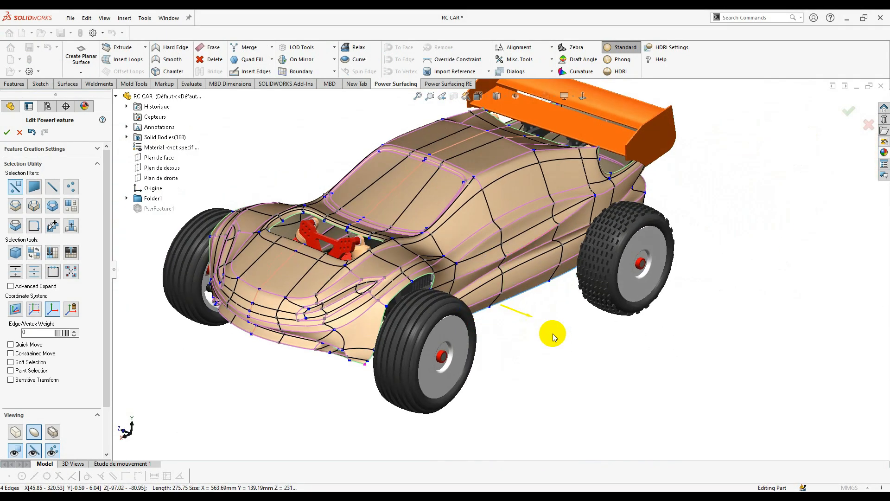
{"action": "middle_click_drag", "start_coordinate": [554, 336], "coordinate": [557, 260]}
{"action": "left_click", "coordinate": [717, 377]}
- Fit the car in view, select the roof panel face and apply SubD to the whole body
{"action": "scroll", "coordinate": [511, 193], "scroll_direction": "up", "scroll_amount": 2}
{"action": "left_click", "coordinate": [583, 96]}
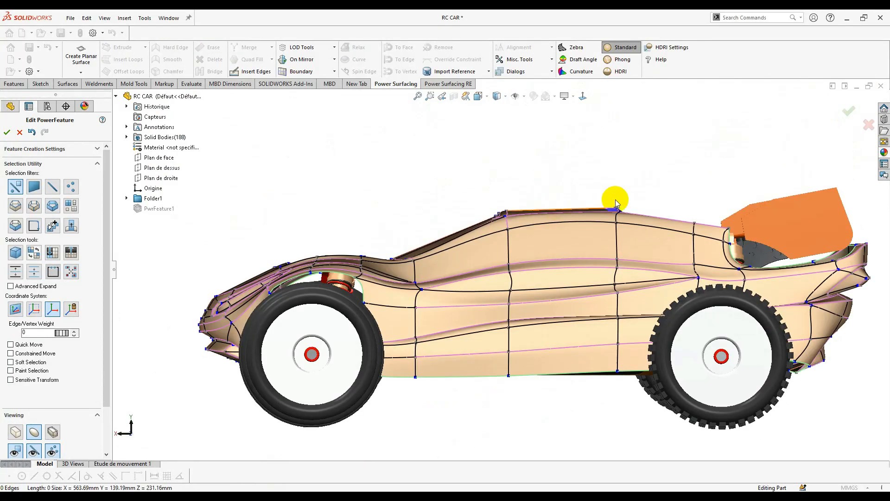
{"action": "scroll", "coordinate": [616, 199], "scroll_direction": "up", "scroll_amount": 3}
{"action": "scroll", "coordinate": [545, 217], "scroll_direction": "up", "scroll_amount": 2}
{"action": "scroll", "coordinate": [503, 245], "scroll_direction": "down", "scroll_amount": 3}
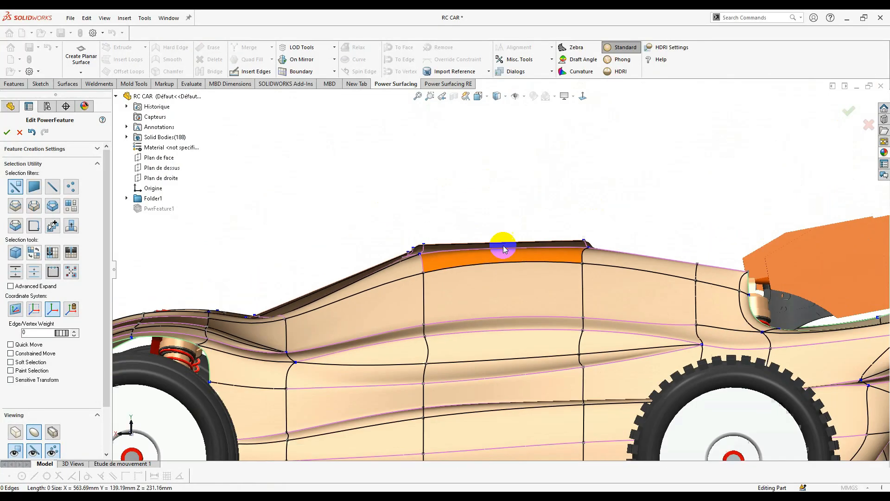
{"action": "scroll", "coordinate": [503, 245], "scroll_direction": "up", "scroll_amount": 4}
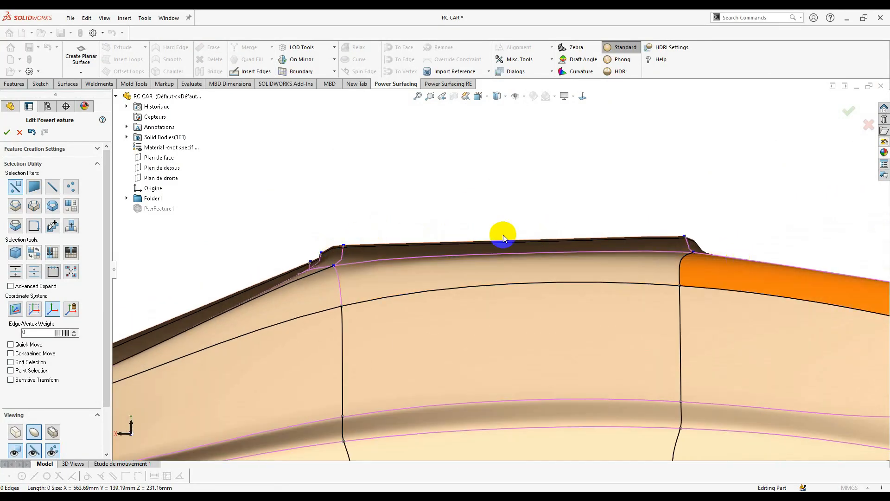
{"action": "scroll", "coordinate": [504, 239], "scroll_direction": "down", "scroll_amount": 2}
{"action": "scroll", "coordinate": [485, 246], "scroll_direction": "up", "scroll_amount": 4}
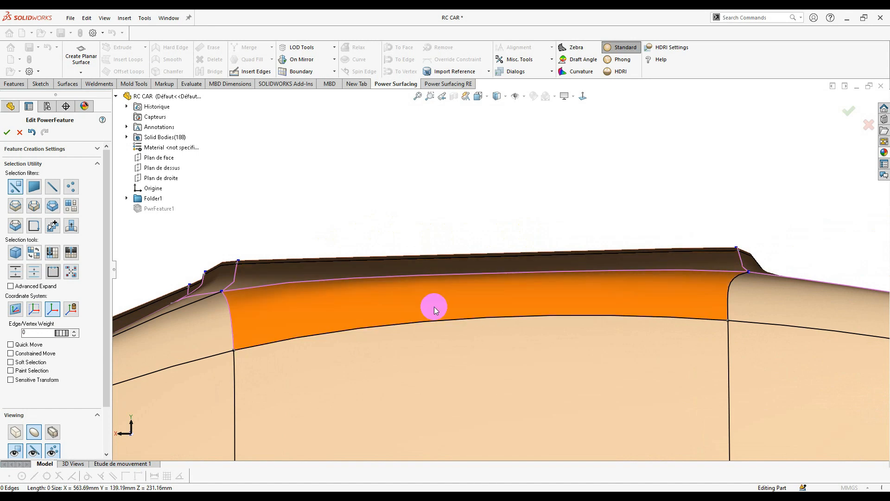
{"action": "scroll", "coordinate": [465, 310], "scroll_direction": "down", "scroll_amount": 4}
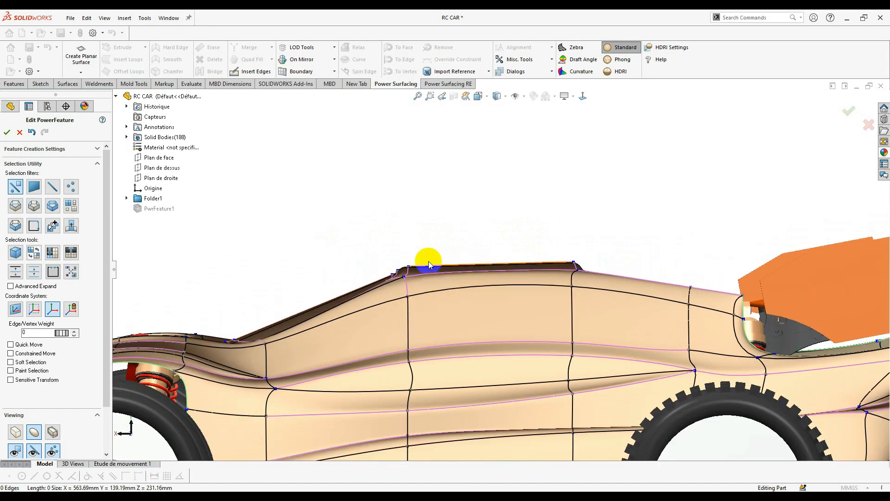
{"action": "scroll", "coordinate": [486, 325], "scroll_direction": "down", "scroll_amount": 2}
{"action": "scroll", "coordinate": [499, 302], "scroll_direction": "up", "scroll_amount": 4}
{"action": "left_click", "coordinate": [497, 283]}
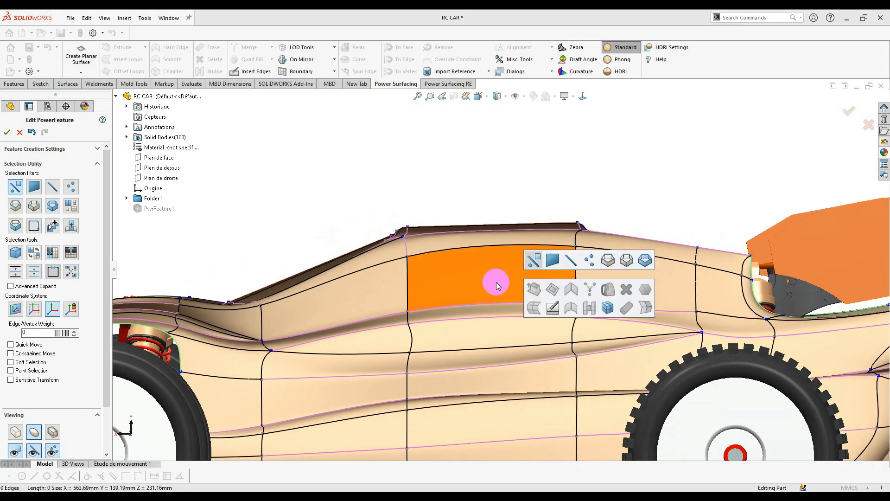
{"action": "left_click", "coordinate": [608, 307]}
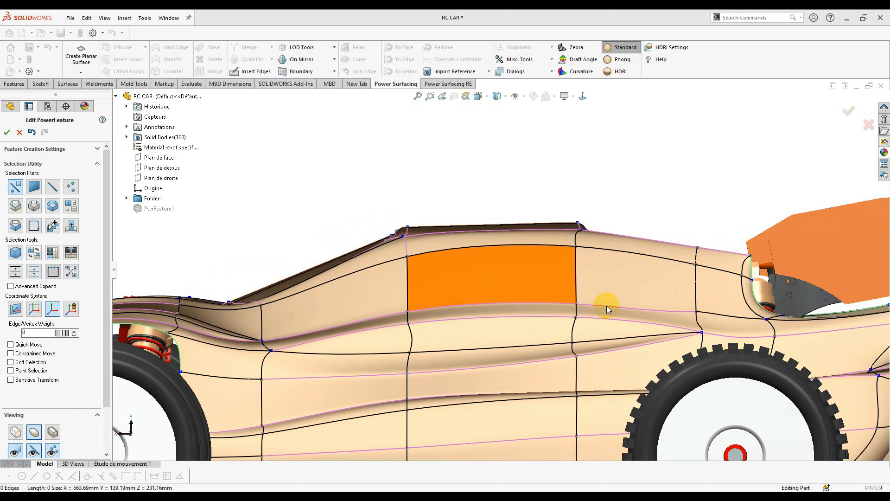
{"action": "scroll", "coordinate": [440, 300], "scroll_direction": "down", "scroll_amount": 3}
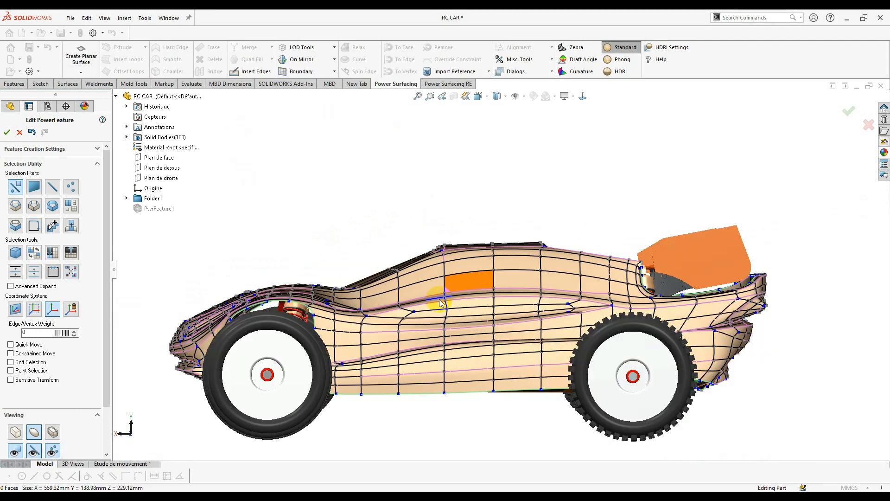
- Select edges along the side-panel crease and the lower side line of the body
{"action": "scroll", "coordinate": [408, 334], "scroll_direction": "up", "scroll_amount": 3}
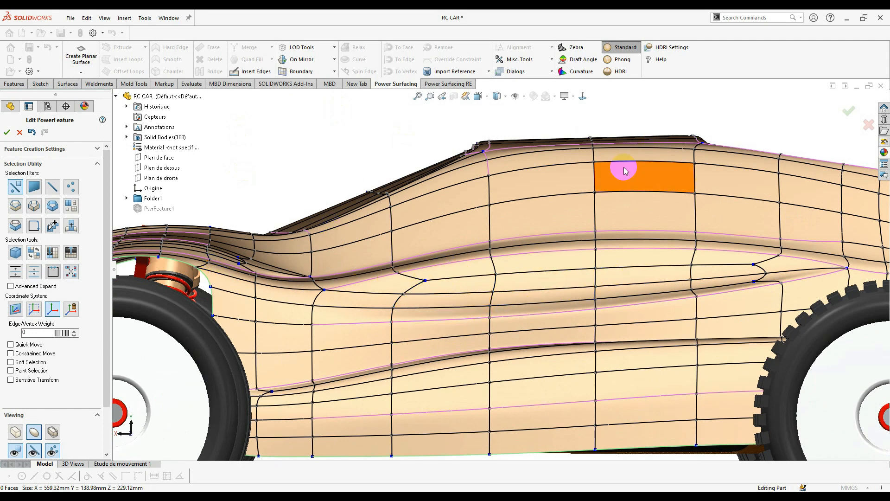
{"action": "scroll", "coordinate": [721, 269], "scroll_direction": "up", "scroll_amount": 3}
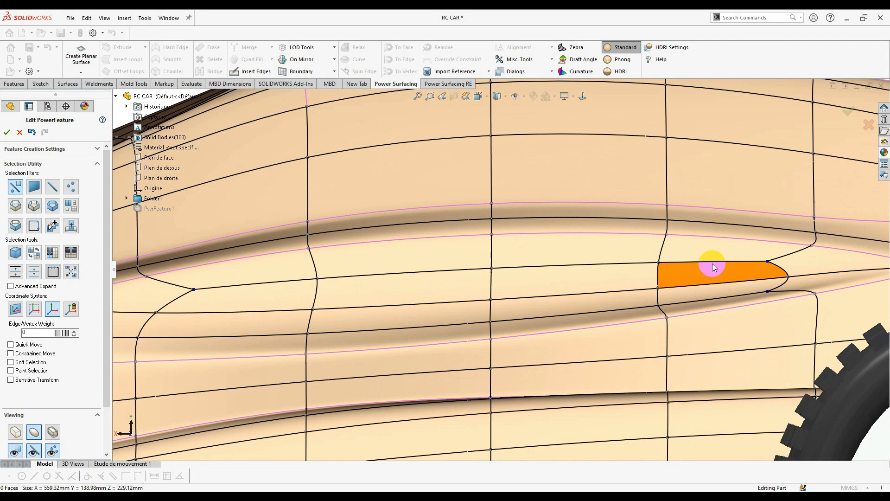
{"action": "left_click", "coordinate": [713, 263]}
{"action": "left_click", "coordinate": [502, 260]}
{"action": "left_click", "coordinate": [525, 268]}
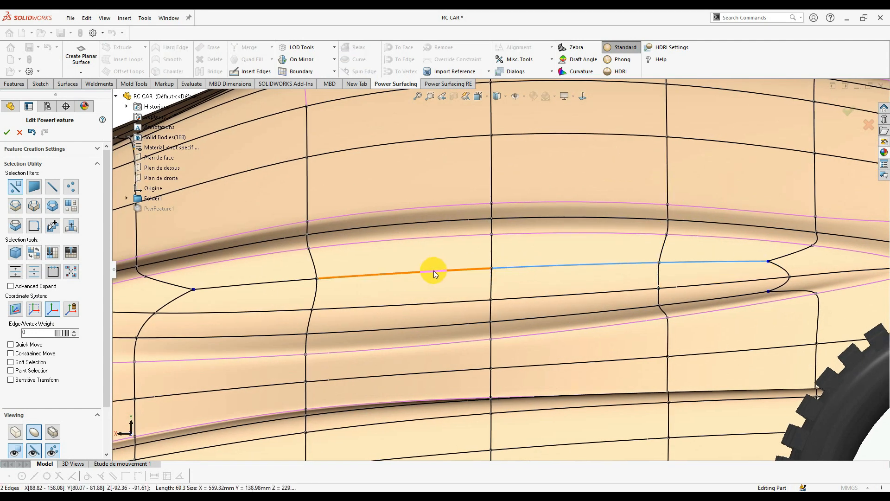
{"action": "left_click", "coordinate": [492, 312]}
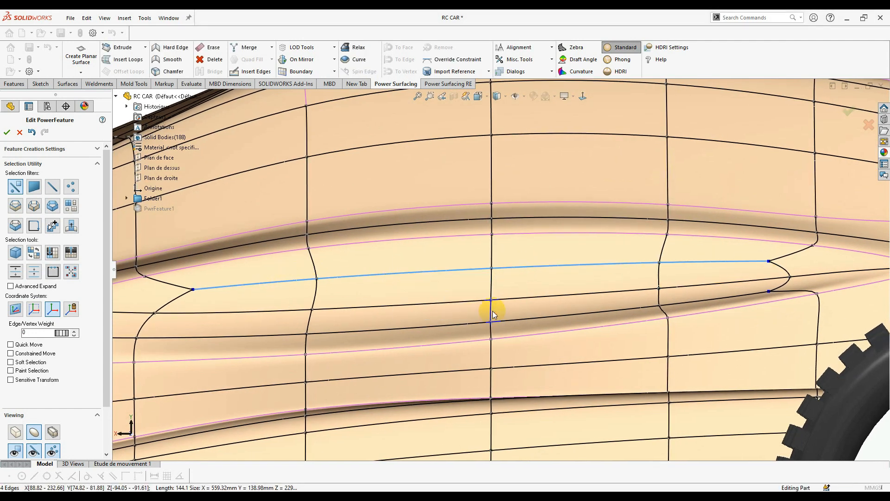
{"action": "scroll", "coordinate": [473, 304], "scroll_direction": "up", "scroll_amount": 5}
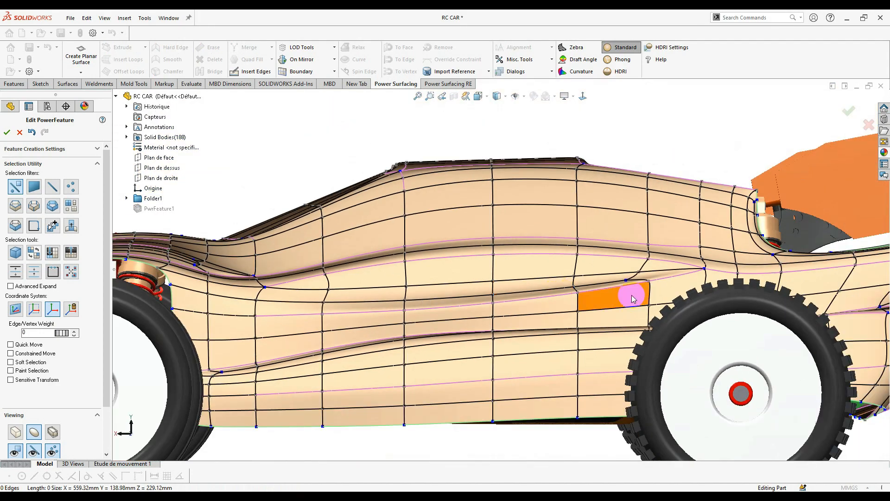
{"action": "scroll", "coordinate": [474, 252], "scroll_direction": "up", "scroll_amount": 5}
{"action": "scroll", "coordinate": [474, 252], "scroll_direction": "down", "scroll_amount": 5}
{"action": "left_click", "coordinate": [616, 292]}
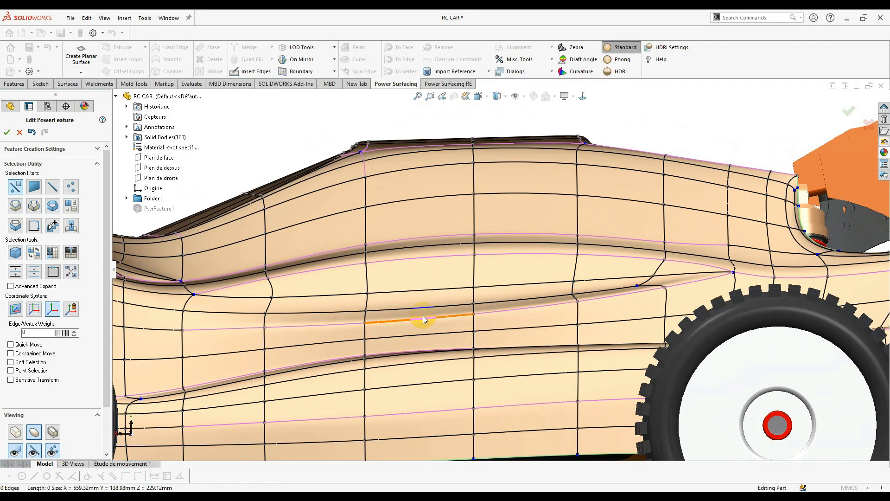
{"action": "scroll", "coordinate": [417, 315], "scroll_direction": "up", "scroll_amount": 5}
{"action": "scroll", "coordinate": [497, 293], "scroll_direction": "down", "scroll_amount": 5}
{"action": "left_click", "coordinate": [605, 287]}
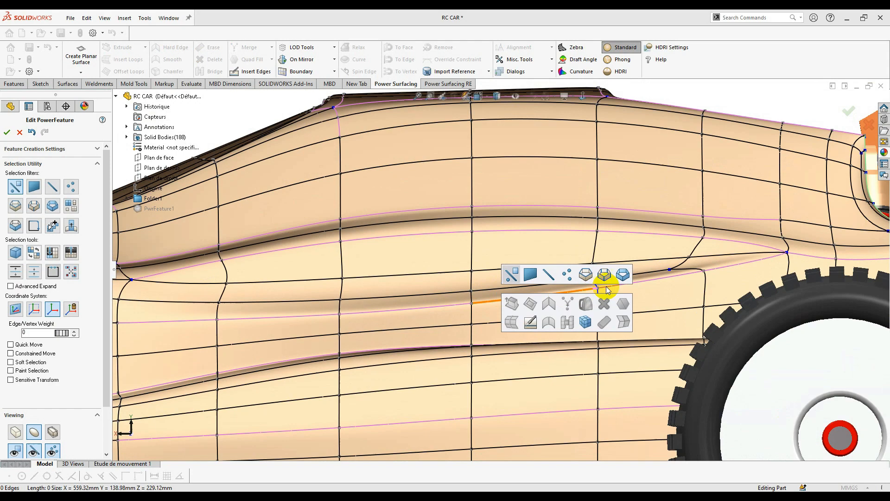
{"action": "left_click", "coordinate": [585, 276]}
- Select the roof-line edge and its vertices, then clear that selection
{"action": "scroll", "coordinate": [431, 303], "scroll_direction": "up", "scroll_amount": 5}
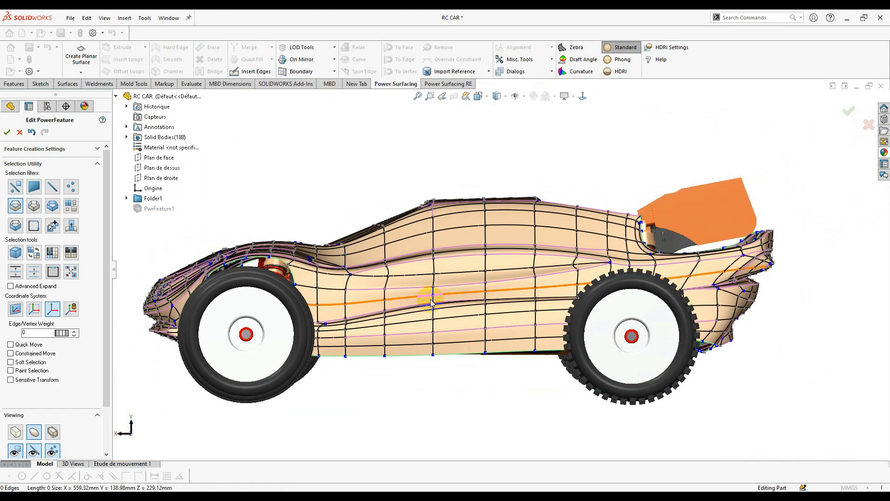
{"action": "scroll", "coordinate": [399, 241], "scroll_direction": "down", "scroll_amount": 3}
{"action": "scroll", "coordinate": [486, 182], "scroll_direction": "down", "scroll_amount": 5}
{"action": "left_click", "coordinate": [497, 205]}
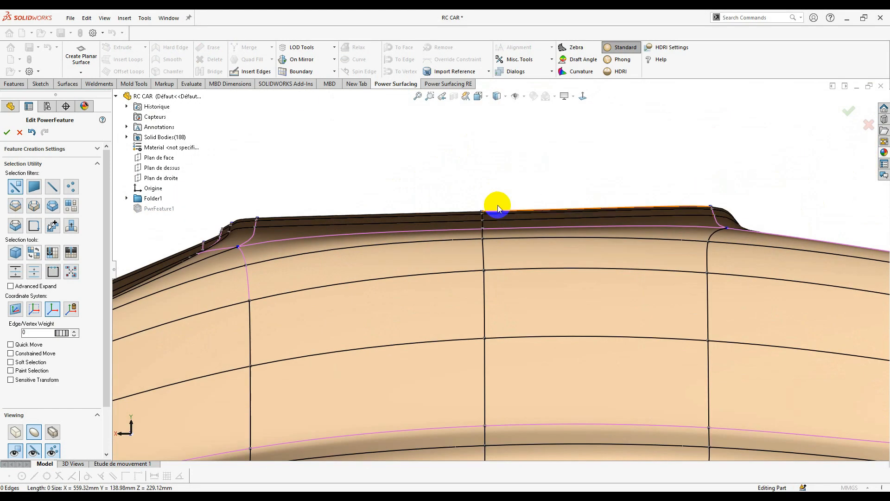
{"action": "scroll", "coordinate": [497, 205], "scroll_direction": "down", "scroll_amount": 3}
{"action": "left_click", "coordinate": [522, 253]}
{"action": "left_click_drag", "start_coordinate": [539, 285], "coordinate": [539, 286]}
{"action": "scroll", "coordinate": [539, 285], "scroll_direction": "up", "scroll_amount": 3}
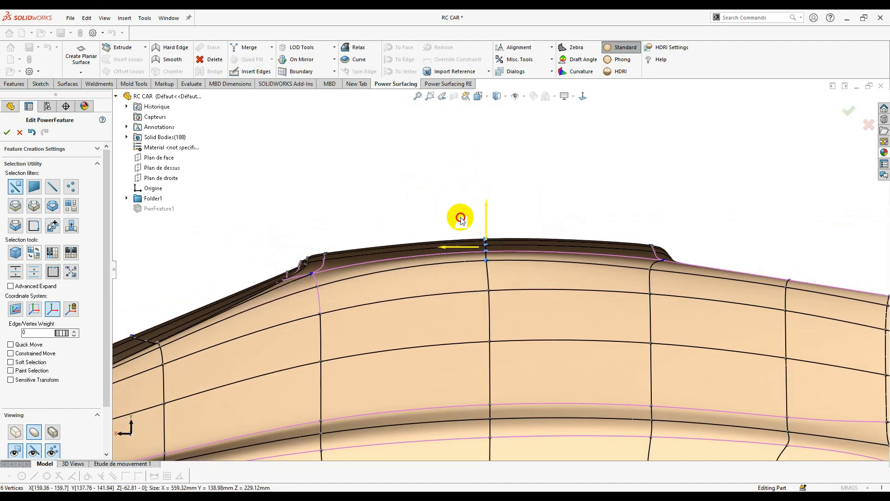
{"action": "left_click", "coordinate": [563, 223]}
{"action": "scroll", "coordinate": [487, 252], "scroll_direction": "down", "scroll_amount": 3}
{"action": "scroll", "coordinate": [560, 233], "scroll_direction": "up", "scroll_amount": 2}
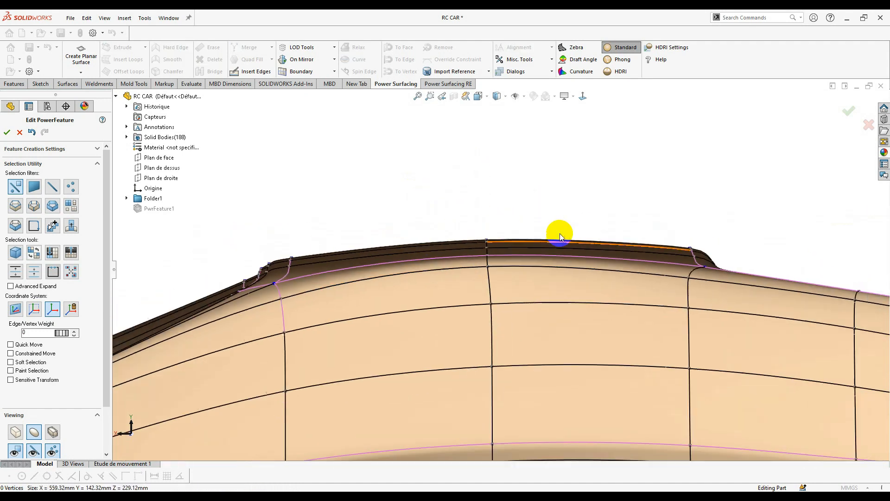
{"action": "scroll", "coordinate": [530, 204], "scroll_direction": "up", "scroll_amount": 5}
{"action": "scroll", "coordinate": [494, 286], "scroll_direction": "down", "scroll_amount": 5}
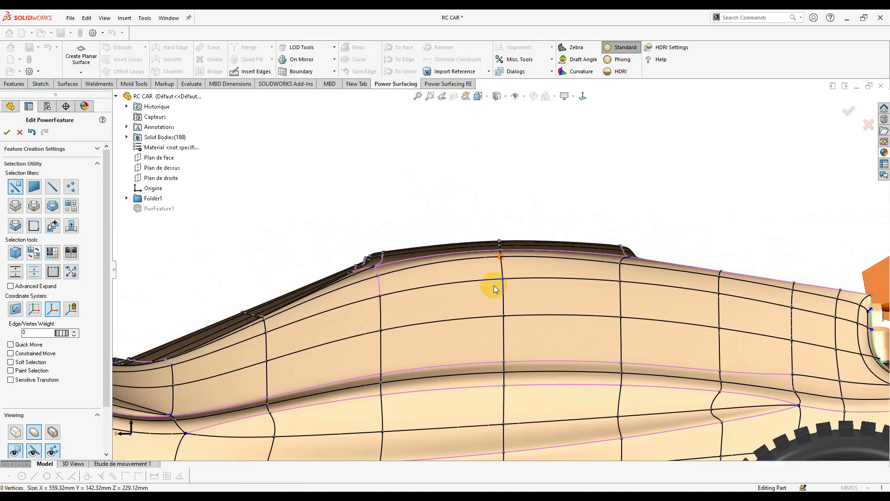
- Select the faces behind the left wheel arch and delete them
{"action": "middle_click_drag", "start_coordinate": [495, 290], "coordinate": [536, 310]}
{"action": "scroll", "coordinate": [552, 332], "scroll_direction": "up", "scroll_amount": 4}
{"action": "scroll", "coordinate": [482, 380], "scroll_direction": "down", "scroll_amount": 2}
{"action": "middle_click_drag", "start_coordinate": [483, 380], "coordinate": [463, 279]}
{"action": "scroll", "coordinate": [463, 278], "scroll_direction": "up", "scroll_amount": 1}
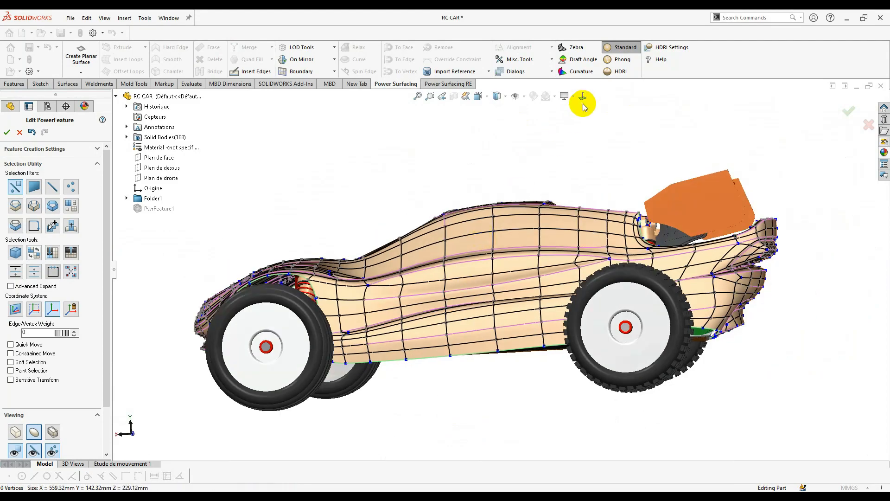
{"action": "scroll", "coordinate": [364, 309], "scroll_direction": "down", "scroll_amount": 4}
{"action": "left_click", "coordinate": [342, 252]}
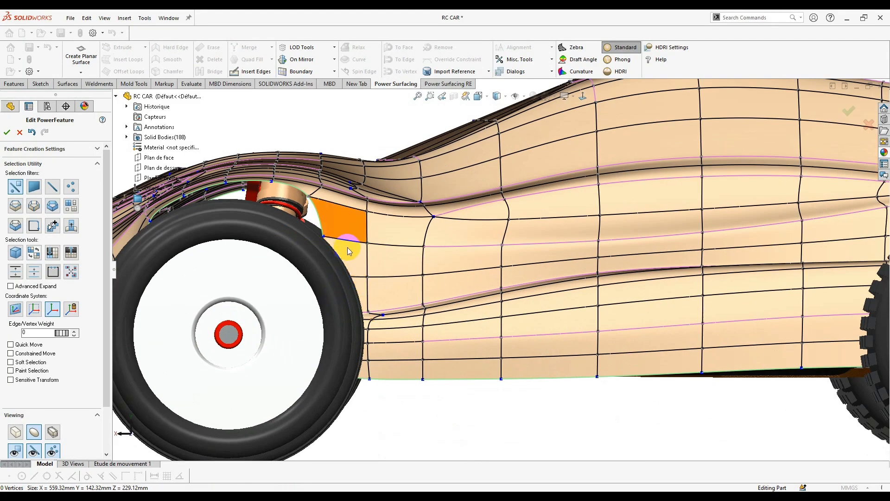
{"action": "middle_click_drag", "start_coordinate": [348, 248], "coordinate": [429, 283]}
{"action": "scroll", "coordinate": [318, 355], "scroll_direction": "up", "scroll_amount": 5}
{"action": "scroll", "coordinate": [429, 283], "scroll_direction": "down", "scroll_amount": 5}
{"action": "left_click", "coordinate": [475, 279]}
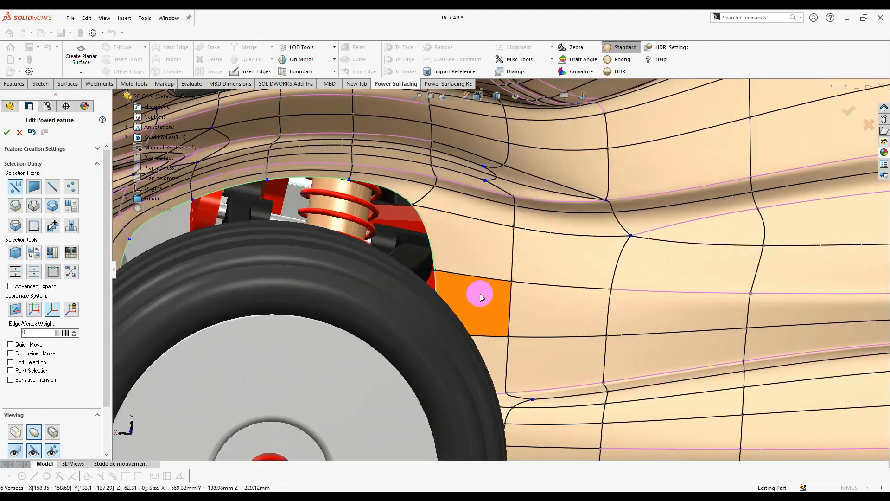
{"action": "middle_click_drag", "start_coordinate": [479, 294], "coordinate": [467, 277]}
{"action": "left_click", "coordinate": [446, 227]}
{"action": "left_click", "coordinate": [447, 271], "text": "ctrl"}
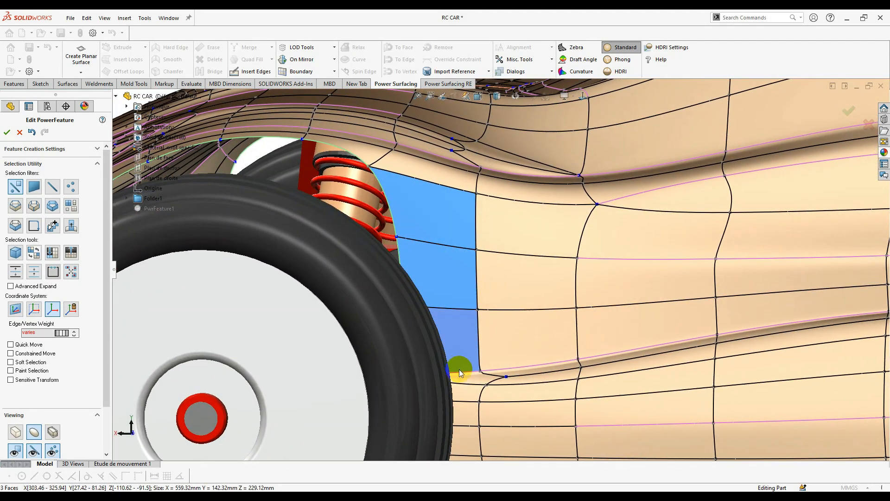
{"action": "left_click", "coordinate": [464, 429], "text": "ctrl"}
{"action": "scroll", "coordinate": [469, 427], "scroll_direction": "up", "scroll_amount": 2}
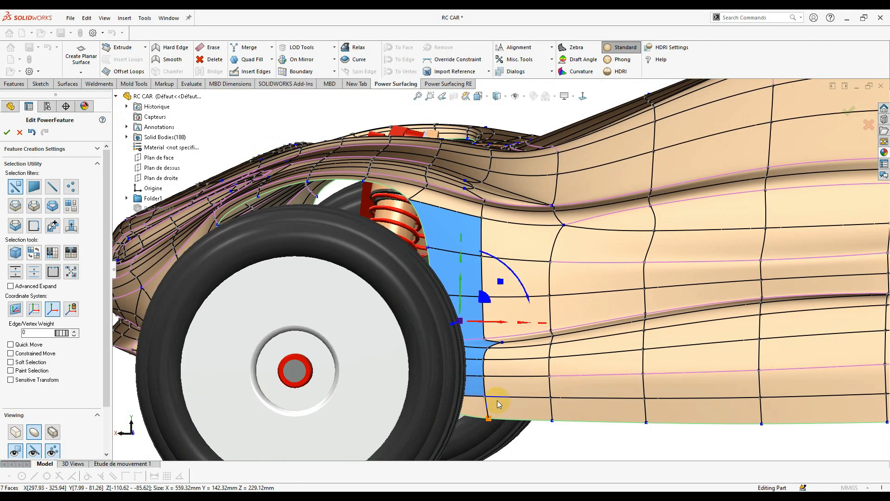
{"action": "right_click", "coordinate": [479, 410]}
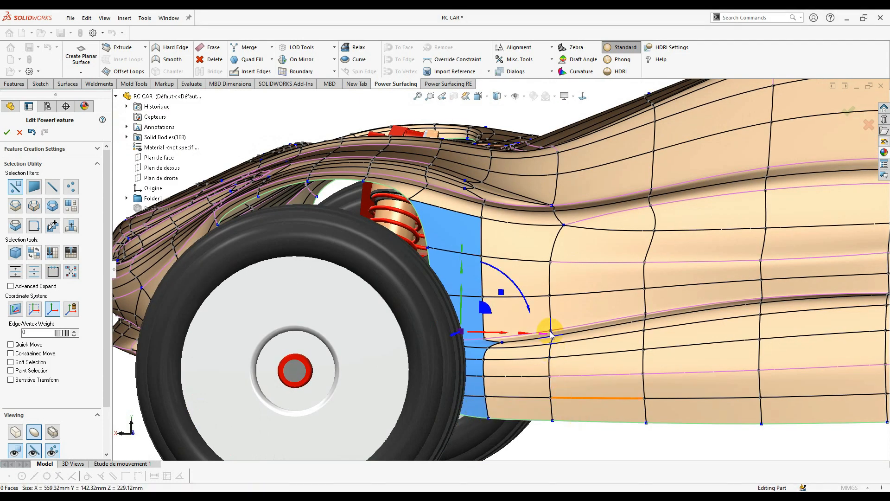
{"action": "key", "text": "Delete"}
- With Soft Selection on, try pulling the opening's vertical edge outward, undoing both trial moves
{"action": "scroll", "coordinate": [551, 328], "scroll_direction": "up", "scroll_amount": 5}
{"action": "middle_click_drag", "start_coordinate": [550, 328], "coordinate": [539, 332]}
{"action": "scroll", "coordinate": [469, 317], "scroll_direction": "down", "scroll_amount": 8}
{"action": "left_click", "coordinate": [470, 313]}
{"action": "scroll", "coordinate": [450, 327], "scroll_direction": "up", "scroll_amount": 1}
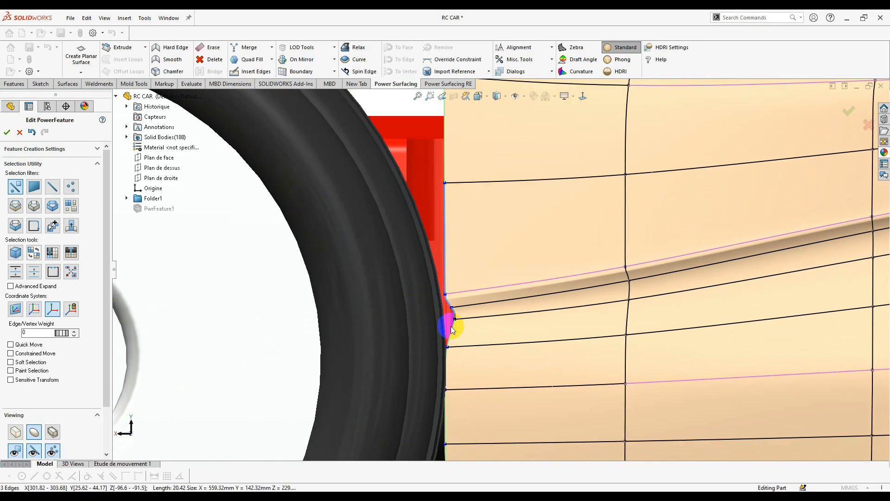
{"action": "scroll", "coordinate": [469, 371], "scroll_direction": "up", "scroll_amount": 3}
{"action": "scroll", "coordinate": [470, 348], "scroll_direction": "up", "scroll_amount": 2}
{"action": "left_click", "coordinate": [472, 306]}
{"action": "scroll", "coordinate": [469, 266], "scroll_direction": "down", "scroll_amount": 4}
{"action": "left_click", "coordinate": [465, 260]}
{"action": "left_click", "coordinate": [36, 364]}
{"action": "scroll", "coordinate": [484, 267], "scroll_direction": "up", "scroll_amount": 1}
{"action": "left_click_drag", "start_coordinate": [451, 255], "coordinate": [485, 276]}
{"action": "left_click_drag", "start_coordinate": [61, 373], "coordinate": [88, 378]}
{"action": "key", "text": "ctrl+z"}
{"action": "left_click_drag", "start_coordinate": [465, 255], "coordinate": [481, 262]}
{"action": "key", "text": "ctrl+z"}
- Reselect the wheel-arch edges from a straight side view, ending on the arch's right edge
{"action": "scroll", "coordinate": [394, 325], "scroll_direction": "up", "scroll_amount": 3}
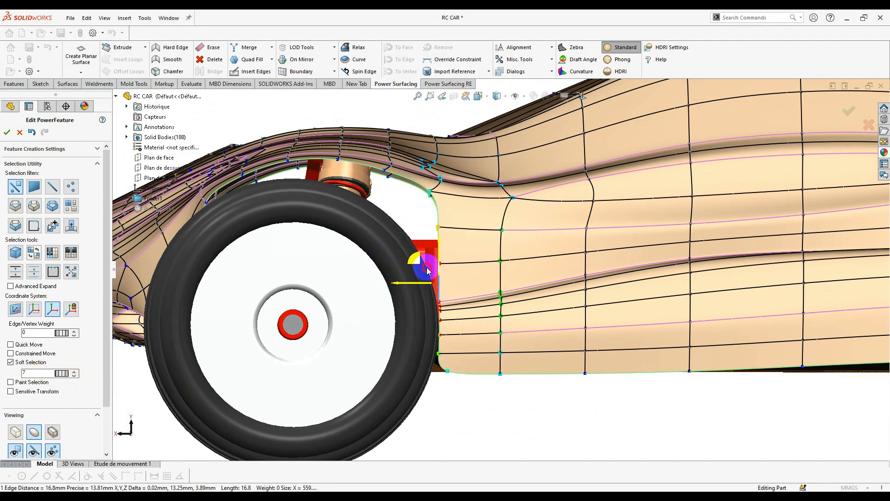
{"action": "scroll", "coordinate": [556, 369], "scroll_direction": "up", "scroll_amount": 5}
{"action": "scroll", "coordinate": [481, 330], "scroll_direction": "down", "scroll_amount": 5}
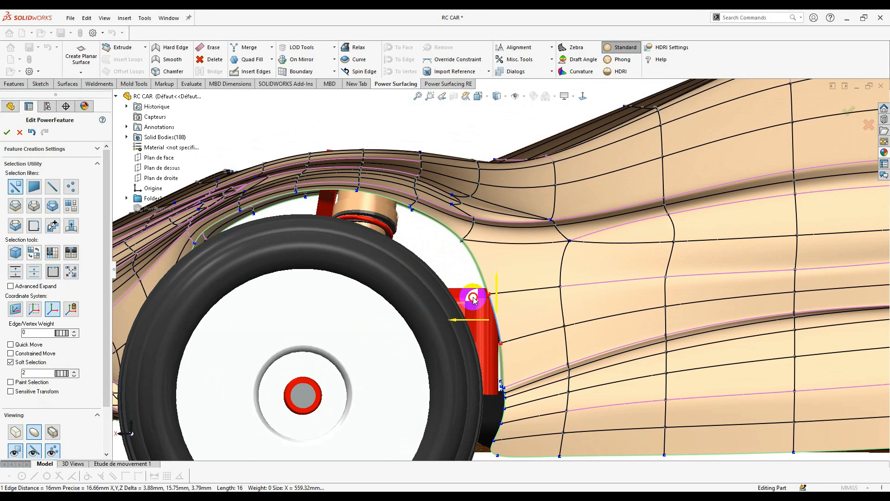
{"action": "scroll", "coordinate": [552, 372], "scroll_direction": "up", "scroll_amount": 5}
{"action": "left_click", "coordinate": [550, 372]}
{"action": "scroll", "coordinate": [479, 315], "scroll_direction": "down", "scroll_amount": 4}
{"action": "middle_click_drag", "start_coordinate": [480, 301], "coordinate": [482, 255]}
{"action": "scroll", "coordinate": [490, 246], "scroll_direction": "down", "scroll_amount": 2}
{"action": "left_click", "coordinate": [488, 240]}
{"action": "left_click", "coordinate": [510, 283], "text": "ctrl"}
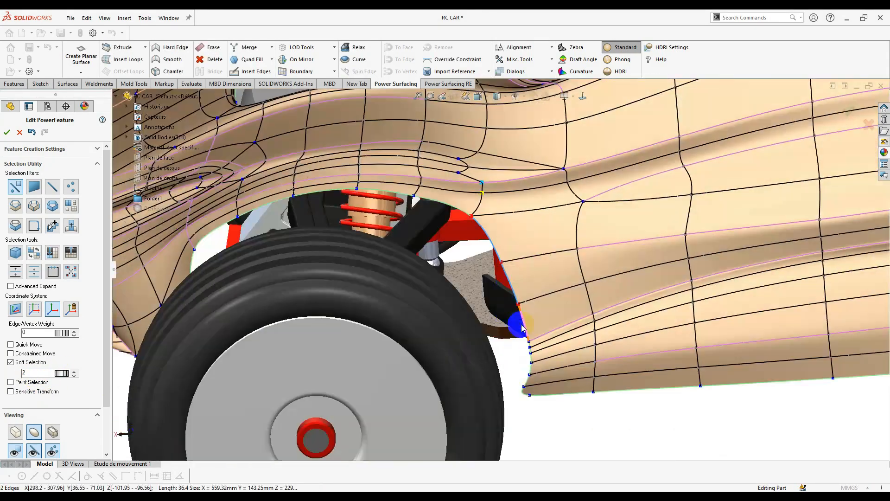
{"action": "scroll", "coordinate": [524, 332], "scroll_direction": "down", "scroll_amount": 3}
{"action": "left_click", "coordinate": [531, 352], "text": "ctrl"}
{"action": "scroll", "coordinate": [530, 352], "scroll_direction": "up", "scroll_amount": 5}
{"action": "middle_click_drag", "start_coordinate": [522, 278], "coordinate": [499, 269]}
{"action": "left_click", "coordinate": [583, 96]}
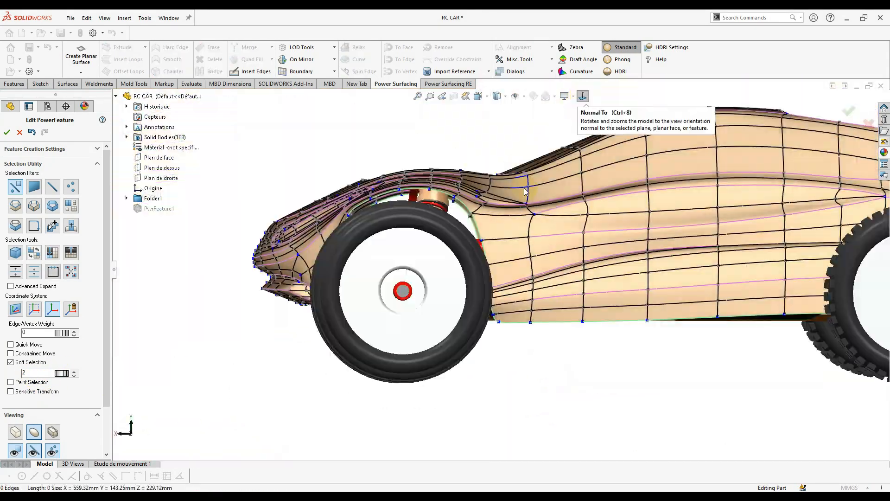
{"action": "scroll", "coordinate": [499, 193], "scroll_direction": "down", "scroll_amount": 4}
{"action": "left_click", "coordinate": [472, 330]}
- Select the three upper arch edges and a lower fender vertex
{"action": "scroll", "coordinate": [468, 287], "scroll_direction": "up", "scroll_amount": 3}
{"action": "left_click", "coordinate": [419, 218]}
{"action": "left_click", "coordinate": [383, 213], "text": "ctrl"}
{"action": "left_click", "coordinate": [344, 221], "text": "ctrl"}
{"action": "scroll", "coordinate": [311, 202], "scroll_direction": "down", "scroll_amount": 4}
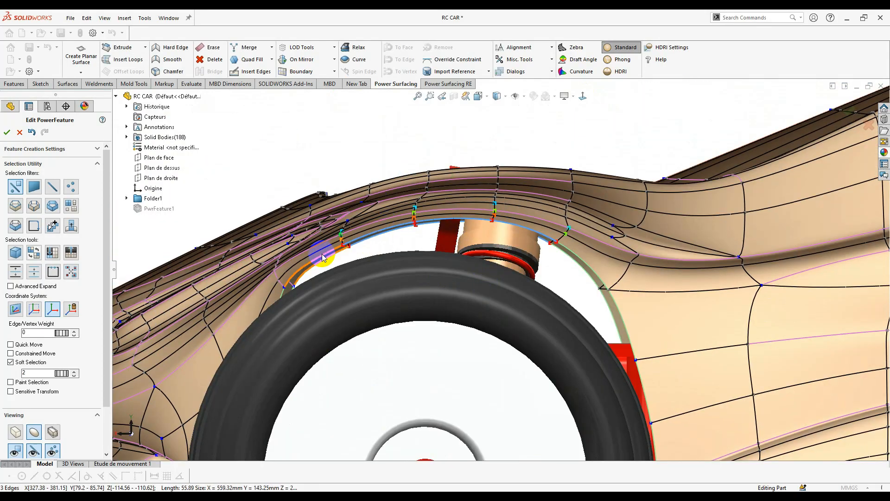
{"action": "left_click_drag", "start_coordinate": [389, 230], "coordinate": [390, 235]}
{"action": "scroll", "coordinate": [390, 234], "scroll_direction": "up", "scroll_amount": 4}
{"action": "middle_click_drag", "start_coordinate": [390, 235], "coordinate": [467, 199]}
{"action": "scroll", "coordinate": [419, 349], "scroll_direction": "down", "scroll_amount": 4}
{"action": "left_click", "coordinate": [419, 349]}
{"action": "scroll", "coordinate": [461, 181], "scroll_direction": "up", "scroll_amount": 3}
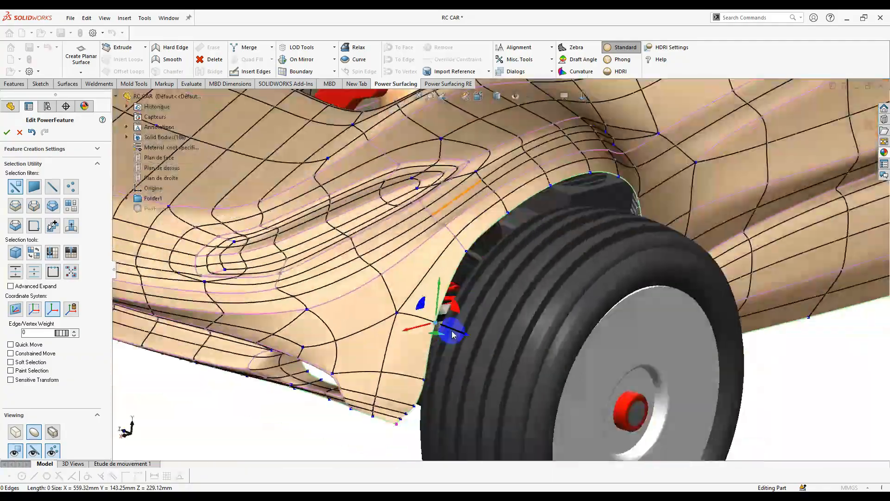
- Nudge arch edges and pull an arch element to reshape the opening
{"action": "left_click", "coordinate": [583, 96]}
{"action": "scroll", "coordinate": [498, 248], "scroll_direction": "down", "scroll_amount": 4}
{"action": "left_click", "coordinate": [481, 250]}
{"action": "scroll", "coordinate": [493, 241], "scroll_direction": "up", "scroll_amount": 4}
{"action": "left_click_drag", "start_coordinate": [459, 233], "coordinate": [462, 235]}
{"action": "middle_click_drag", "start_coordinate": [620, 238], "coordinate": [473, 324]}
{"action": "left_click", "coordinate": [453, 341]}
{"action": "left_click_drag", "start_coordinate": [473, 333], "coordinate": [473, 343]}
{"action": "left_click", "coordinate": [519, 366]}
{"action": "middle_click_drag", "start_coordinate": [519, 366], "coordinate": [638, 318]}
{"action": "left_click", "coordinate": [638, 318]}
{"action": "scroll", "coordinate": [604, 294], "scroll_direction": "up", "scroll_amount": 5}
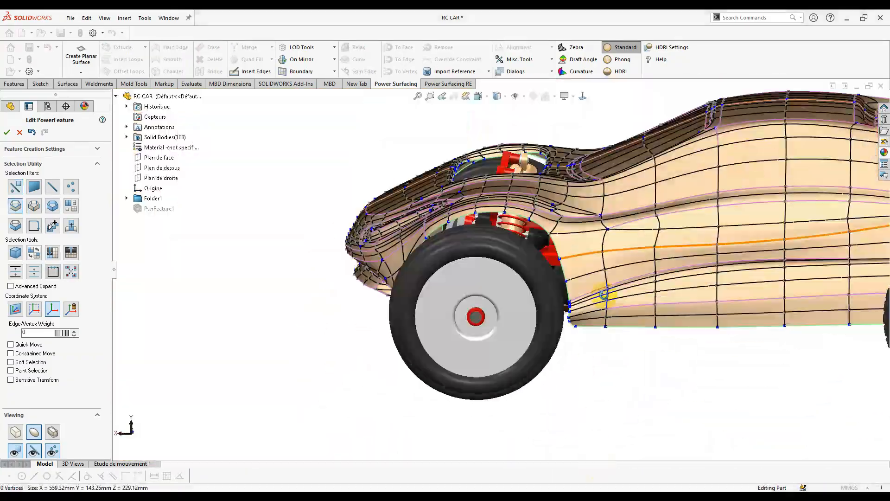
{"action": "scroll", "coordinate": [605, 294], "scroll_direction": "down", "scroll_amount": 4}
{"action": "middle_click_drag", "start_coordinate": [604, 294], "coordinate": [524, 339]}
{"action": "scroll", "coordinate": [405, 332], "scroll_direction": "down", "scroll_amount": 2}
- Select the front wheel-arch edge loop and drag it with the triad until it rounds the wheel
{"action": "double_click", "coordinate": [547, 204]}
{"action": "scroll", "coordinate": [468, 285], "scroll_direction": "up", "scroll_amount": 4}
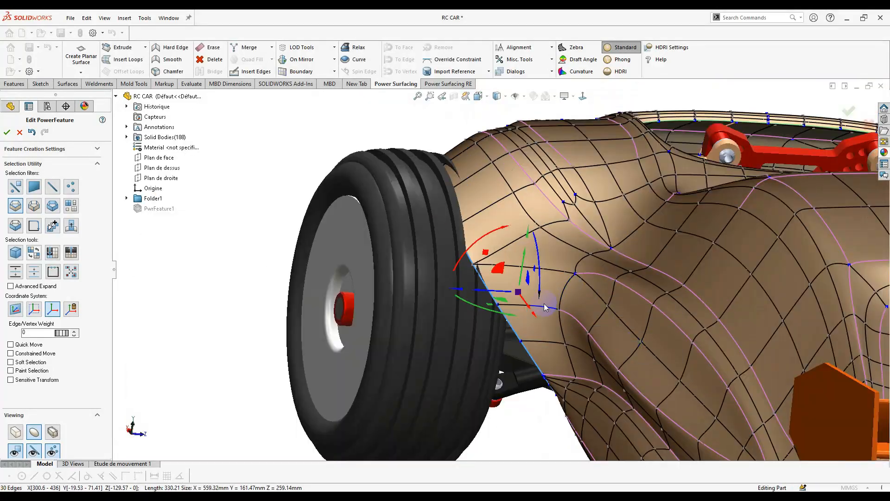
{"action": "left_click_drag", "start_coordinate": [461, 293], "coordinate": [485, 332]}
{"action": "scroll", "coordinate": [509, 199], "scroll_direction": "down", "scroll_amount": 2}
{"action": "left_click", "coordinate": [32, 132]}
{"action": "middle_click_drag", "start_coordinate": [485, 332], "coordinate": [515, 232]}
{"action": "left_click_drag", "start_coordinate": [394, 381], "coordinate": [390, 381]}
{"action": "middle_click_drag", "start_coordinate": [390, 381], "coordinate": [371, 404]}
{"action": "left_click_drag", "start_coordinate": [371, 404], "coordinate": [368, 412]}
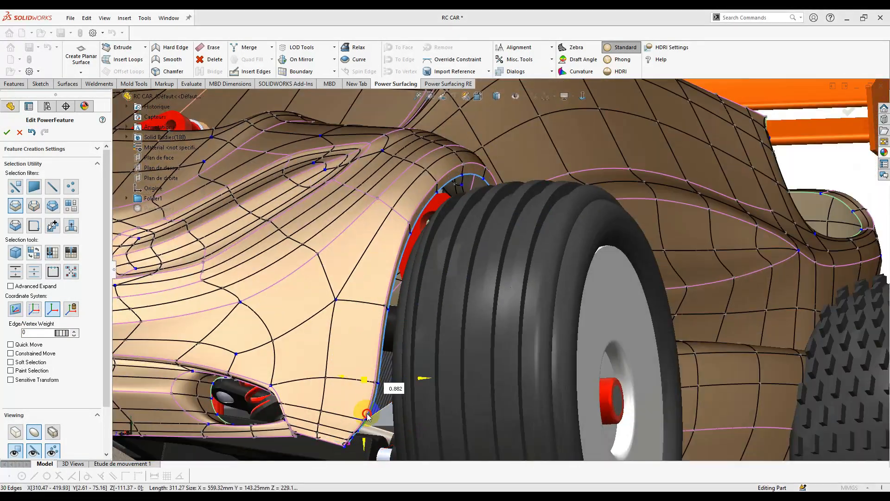
{"action": "middle_click_drag", "start_coordinate": [368, 412], "coordinate": [572, 425]}
- Clear the arch selection and snap to a standard view with Ctrl+5
{"action": "right_click", "coordinate": [556, 297]}
{"action": "left_click", "coordinate": [572, 284]}
{"action": "key", "text": "ctrl+5"}
{"action": "scroll", "coordinate": [401, 373], "scroll_direction": "down", "scroll_amount": 5}
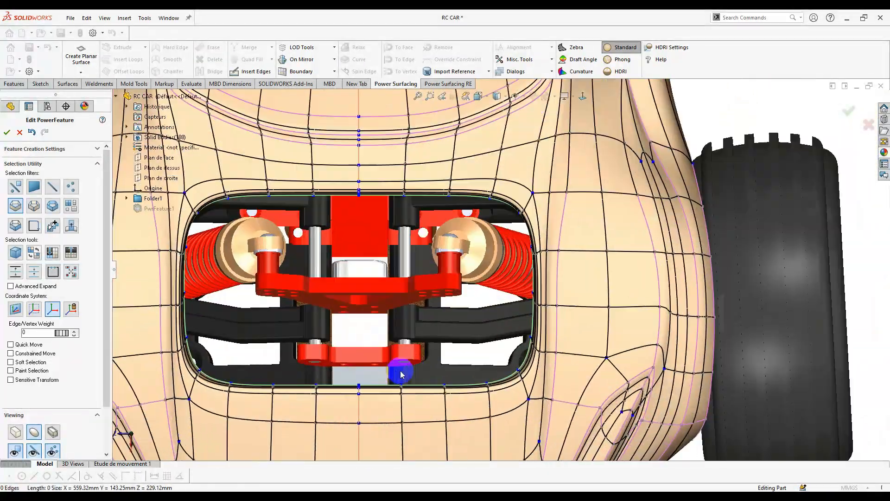
- Select the strip faces along the grille opening's bottom rim to lower them about 8 mm
{"action": "scroll", "coordinate": [398, 394], "scroll_direction": "down", "scroll_amount": 3}
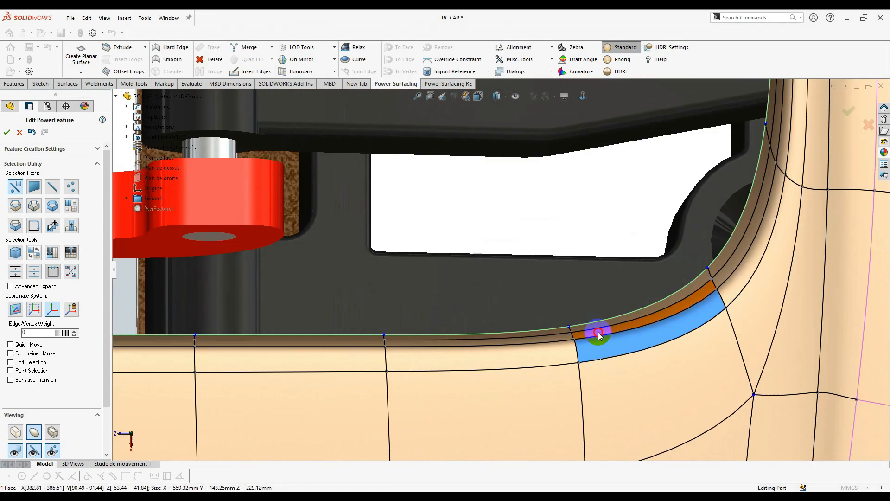
{"action": "left_click", "coordinate": [598, 332], "text": "ctrl"}
{"action": "left_click", "coordinate": [600, 325], "text": "ctrl"}
{"action": "left_click", "coordinate": [543, 346], "text": "ctrl"}
{"action": "left_click", "coordinate": [551, 338], "text": "ctrl"}
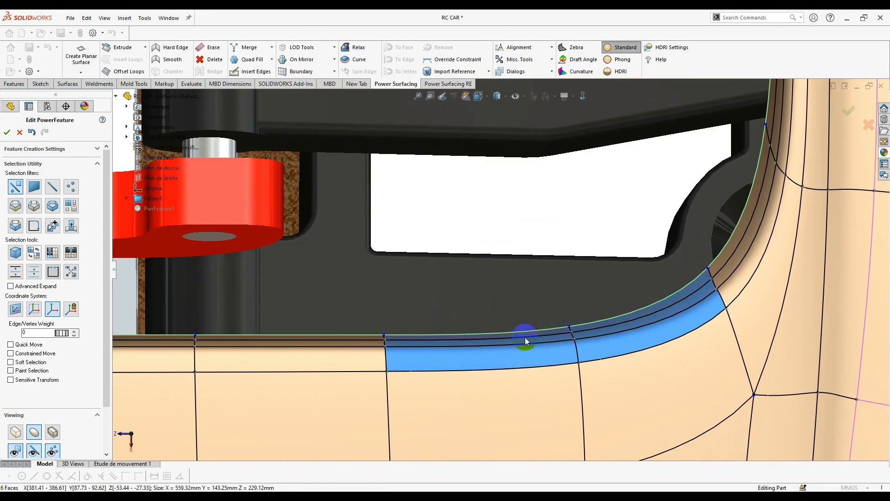
{"action": "left_click", "coordinate": [183, 344], "text": "ctrl"}
{"action": "left_click", "coordinate": [183, 338], "text": "ctrl"}
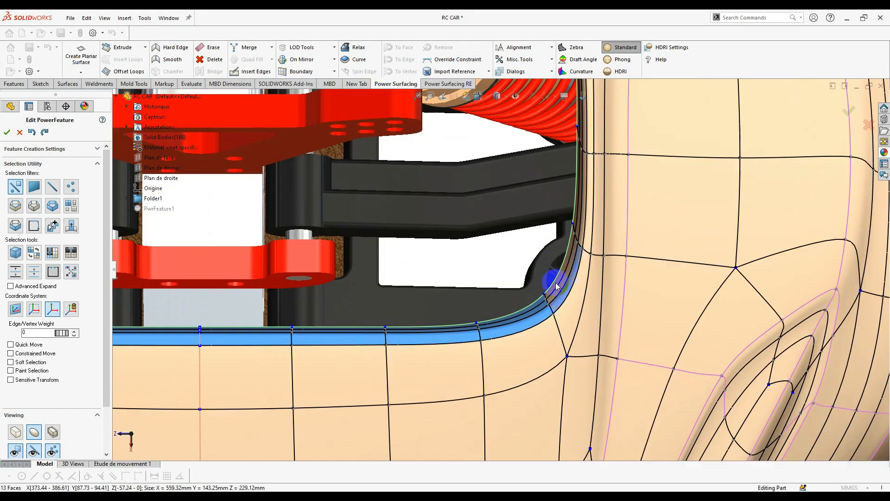
{"action": "left_click", "coordinate": [465, 306], "text": "ctrl"}
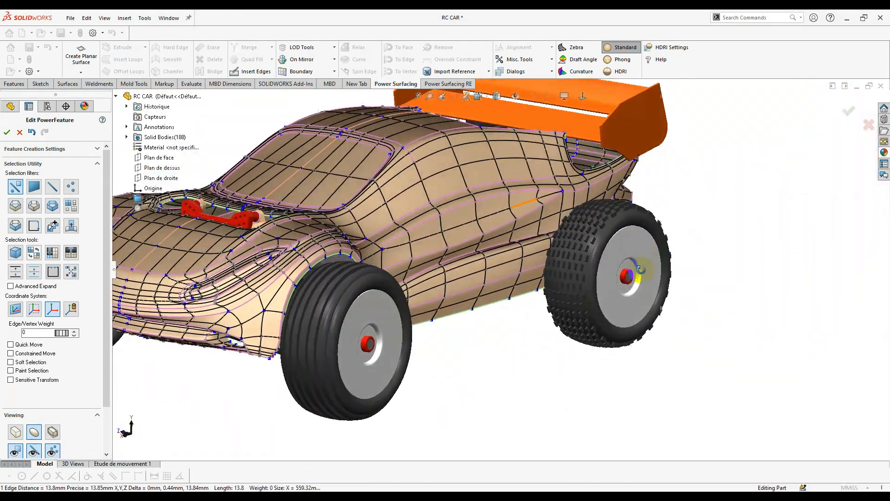
- Select a roof edge, then nudge the edges beside the seat opening slightly
{"action": "middle_click_drag", "start_coordinate": [640, 270], "coordinate": [576, 193]}
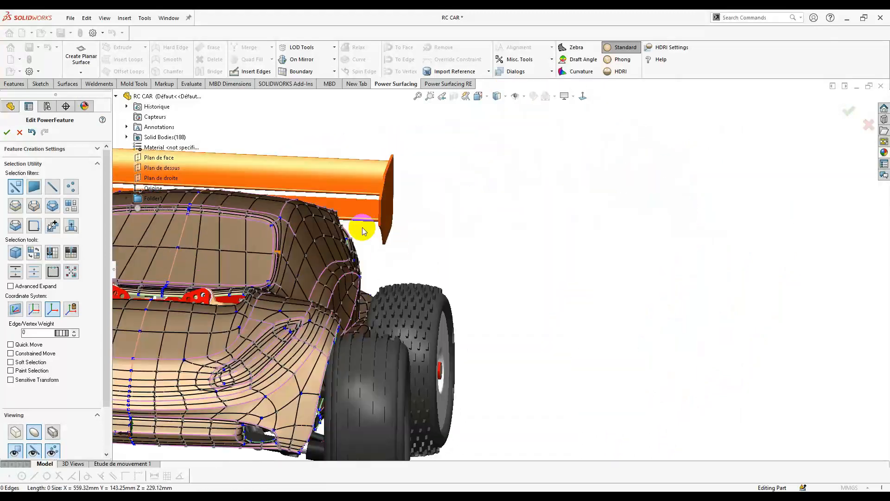
{"action": "left_click", "coordinate": [308, 204]}
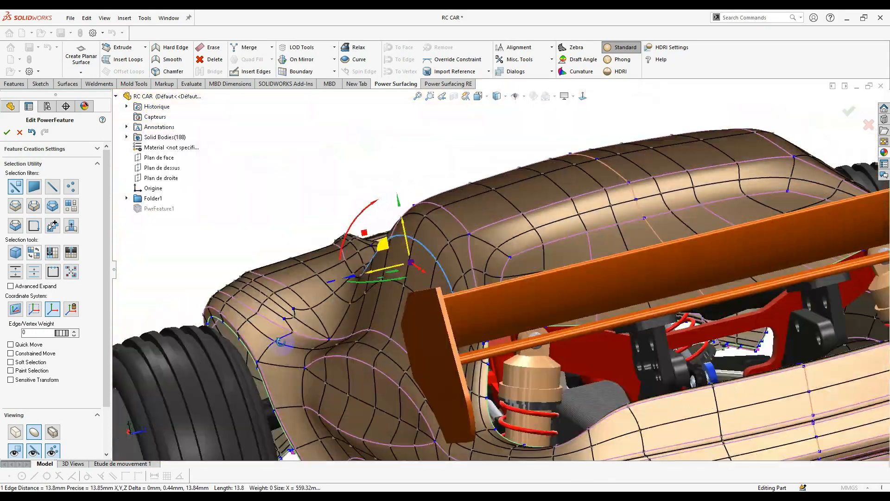
{"action": "left_click", "coordinate": [384, 211]}
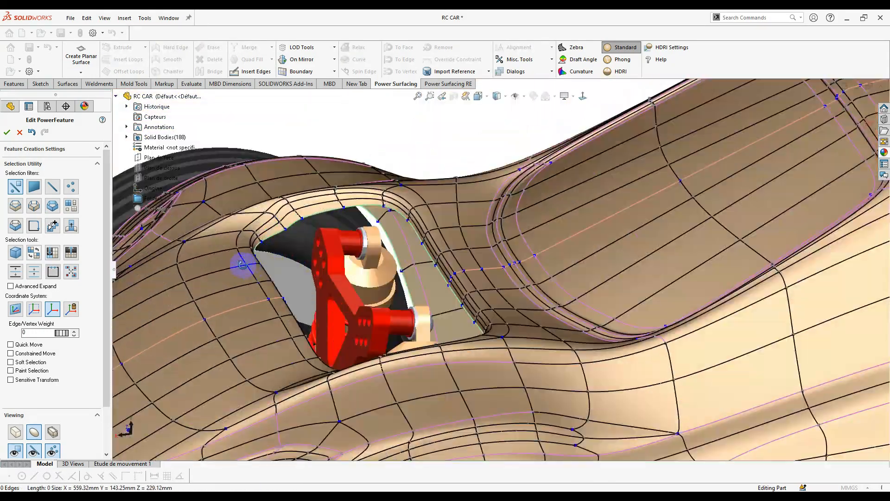
{"action": "left_click", "coordinate": [336, 254]}
{"action": "left_click", "coordinate": [336, 254], "text": "ctrl"}
{"action": "middle_click_drag", "start_coordinate": [337, 254], "coordinate": [411, 279]}
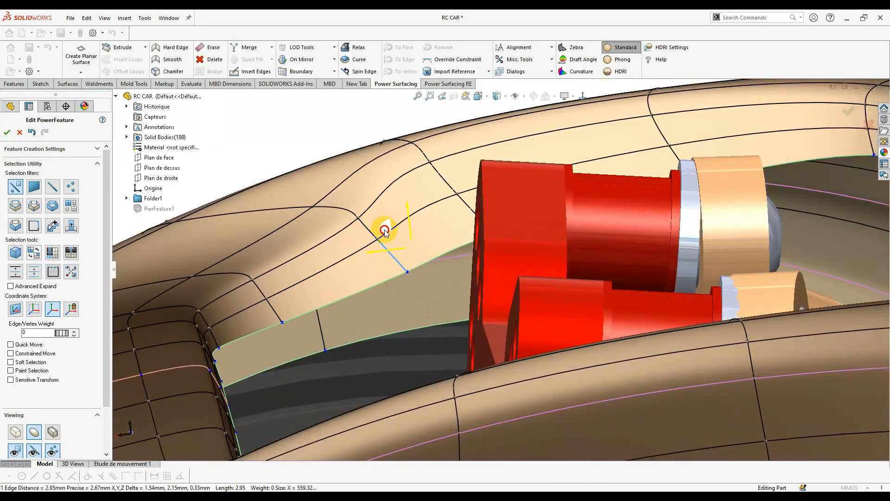
{"action": "left_click_drag", "start_coordinate": [344, 196], "coordinate": [348, 197]}
- Fine-tune cockpit mesh vertices and edges by small moves, then view the whole car
{"action": "left_click_drag", "start_coordinate": [399, 254], "coordinate": [405, 261]}
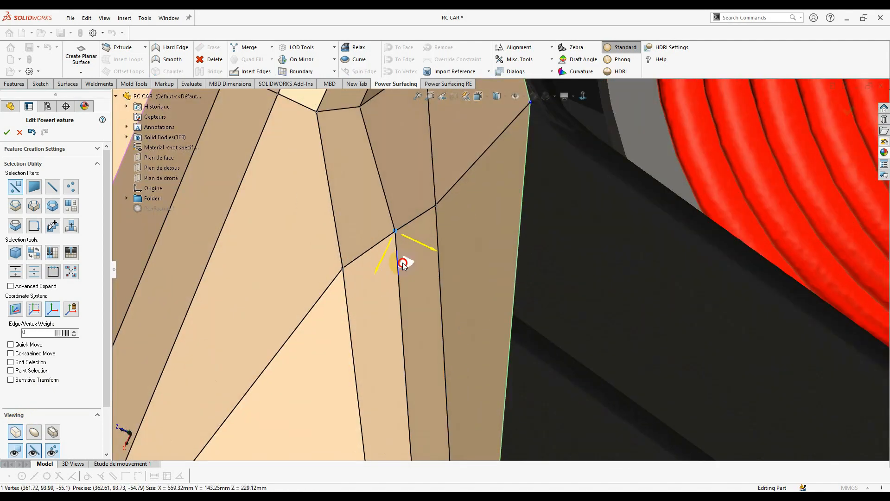
{"action": "middle_click_drag", "start_coordinate": [405, 261], "coordinate": [494, 263]}
{"action": "left_click", "coordinate": [411, 327]}
{"action": "left_click_drag", "start_coordinate": [405, 299], "coordinate": [429, 280]}
{"action": "left_click", "coordinate": [477, 169]}
{"action": "middle_click_drag", "start_coordinate": [429, 279], "coordinate": [443, 394]}
{"action": "left_click", "coordinate": [443, 393]}
{"action": "scroll", "coordinate": [641, 356], "scroll_direction": "down", "scroll_amount": 5}
{"action": "middle_click_drag", "start_coordinate": [642, 356], "coordinate": [651, 276]}
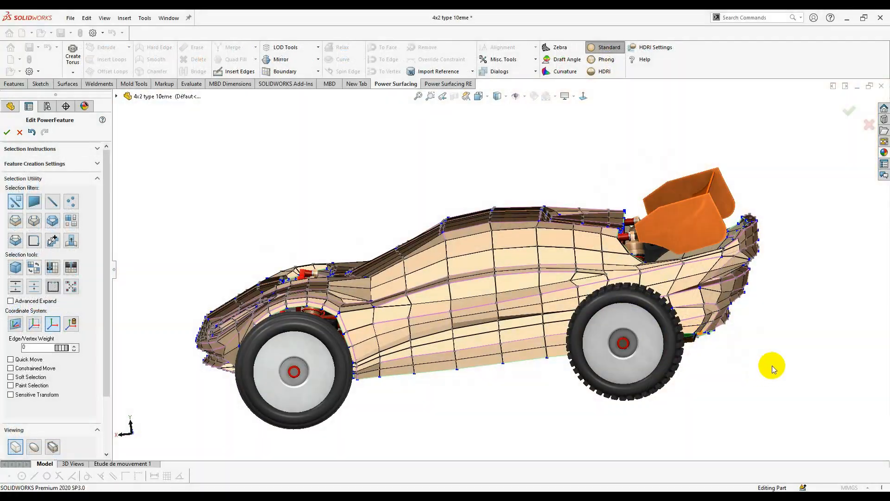
- Orbit the 4x2 type 10eme body and set a Normal To side view at the rear wheel
{"action": "middle_click_drag", "start_coordinate": [772, 365], "coordinate": [436, 321]}
{"action": "scroll", "coordinate": [465, 369], "scroll_direction": "up", "scroll_amount": 5}
{"action": "scroll", "coordinate": [465, 325], "scroll_direction": "up", "scroll_amount": 3}
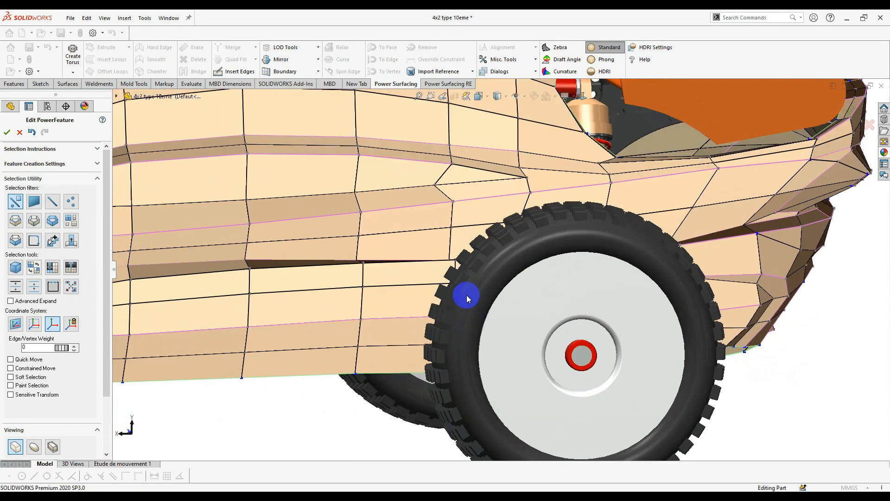
{"action": "scroll", "coordinate": [496, 333], "scroll_direction": "up", "scroll_amount": 2}
{"action": "mouse_move", "coordinate": [479, 302]}
{"action": "middle_mouse_down"}
{"action": "mouse_move", "coordinate": [496, 334]}
{"action": "mouse_move", "coordinate": [497, 304]}
{"action": "middle_mouse_up"}
{"action": "scroll", "coordinate": [500, 299], "scroll_direction": "down", "scroll_amount": 2}
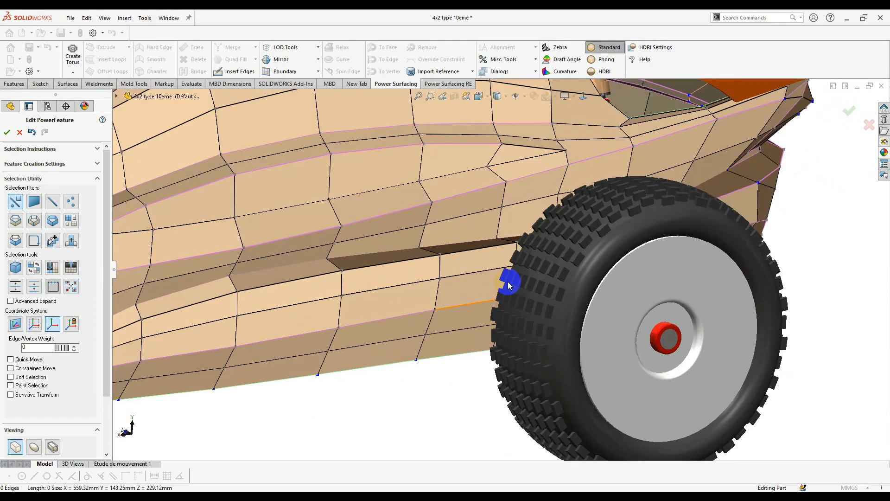
{"action": "scroll", "coordinate": [502, 269], "scroll_direction": "up", "scroll_amount": 2}
{"action": "middle_click_drag", "start_coordinate": [501, 263], "coordinate": [540, 110]}
{"action": "left_click", "coordinate": [585, 98]}
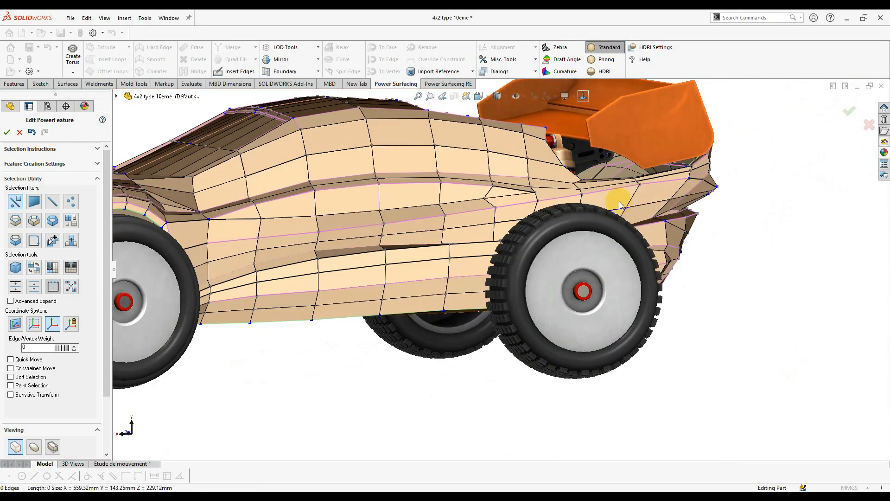
- Select the body faces beside and left of the rear wheel
{"action": "left_click", "coordinate": [614, 240]}
{"action": "scroll", "coordinate": [614, 240], "scroll_direction": "up", "scroll_amount": 3}
{"action": "scroll", "coordinate": [349, 275], "scroll_direction": "down", "scroll_amount": 3}
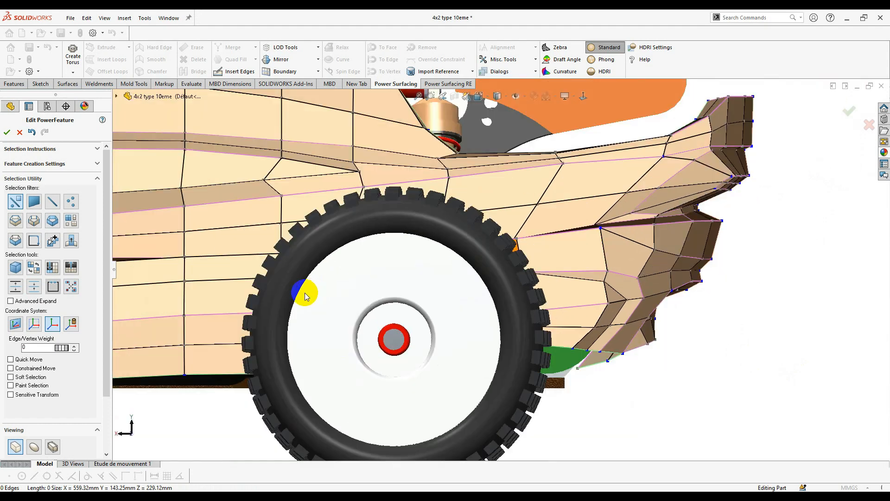
{"action": "left_click", "coordinate": [274, 359]}
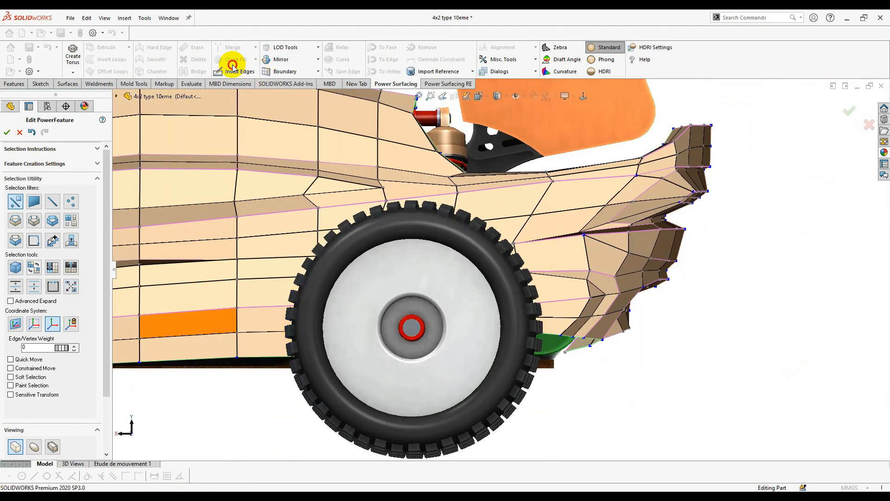
- Insert a new edge across the face just ahead of the rear wheel arch
{"action": "scroll", "coordinate": [308, 350], "scroll_direction": "up", "scroll_amount": 1}
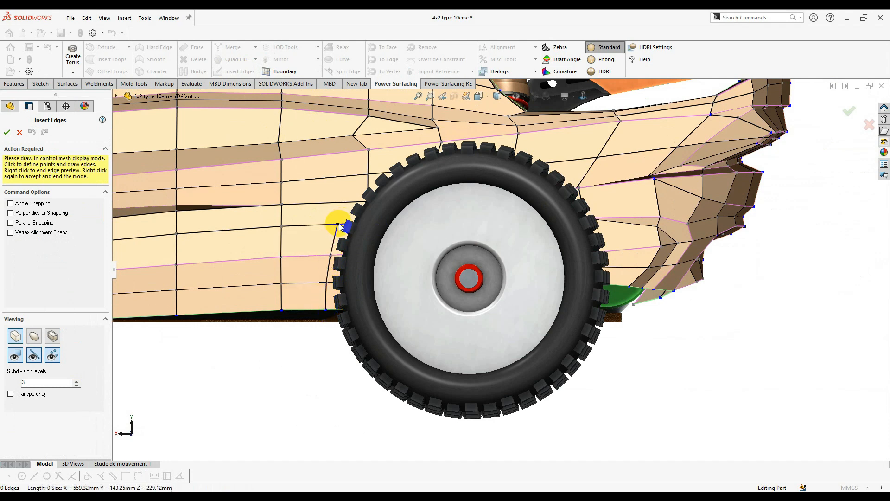
{"action": "middle_click_drag", "start_coordinate": [372, 266], "coordinate": [403, 254]}
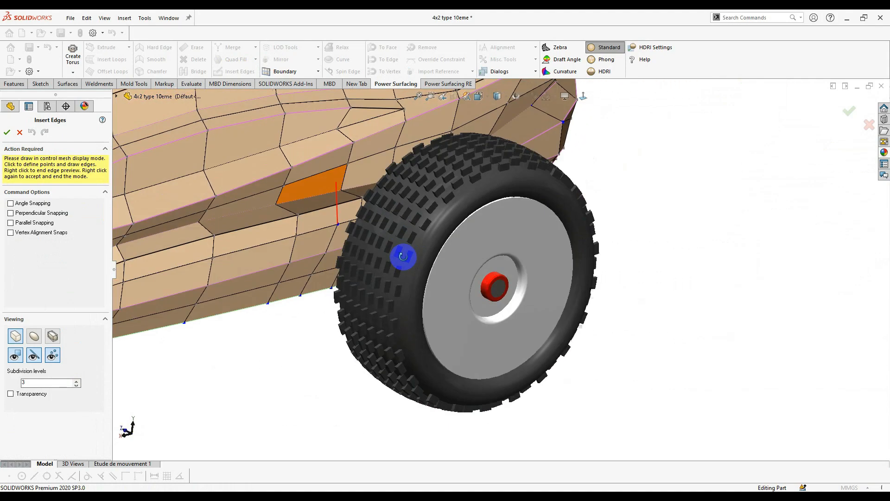
{"action": "scroll", "coordinate": [363, 194], "scroll_direction": "up", "scroll_amount": 5}
{"action": "left_click", "coordinate": [413, 130]}
{"action": "middle_click_drag", "start_coordinate": [412, 132], "coordinate": [611, 275]}
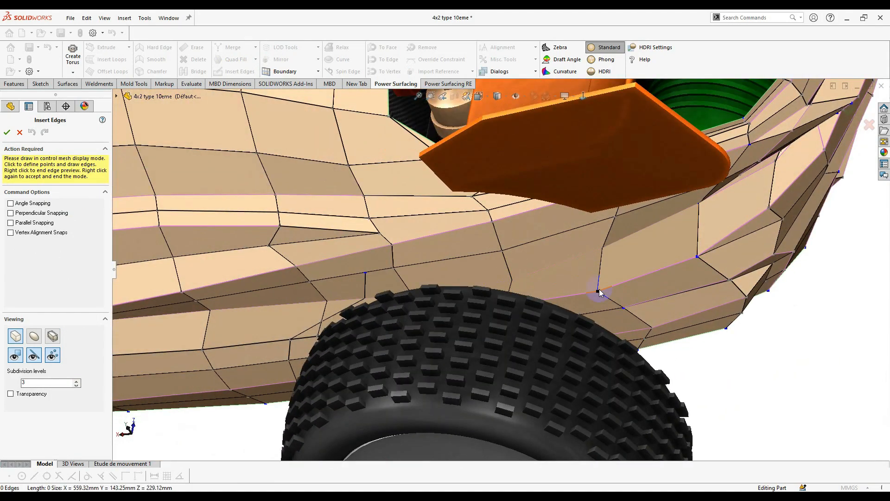
{"action": "right_click", "coordinate": [514, 268]}
{"action": "scroll", "coordinate": [513, 269], "scroll_direction": "down", "scroll_amount": 5}
{"action": "middle_click_drag", "start_coordinate": [514, 269], "coordinate": [521, 218]}
{"action": "scroll", "coordinate": [521, 232], "scroll_direction": "up", "scroll_amount": 4}
- Select the faces bordering the rear wheel arch and delete them
{"action": "scroll", "coordinate": [504, 302], "scroll_direction": "up", "scroll_amount": 6}
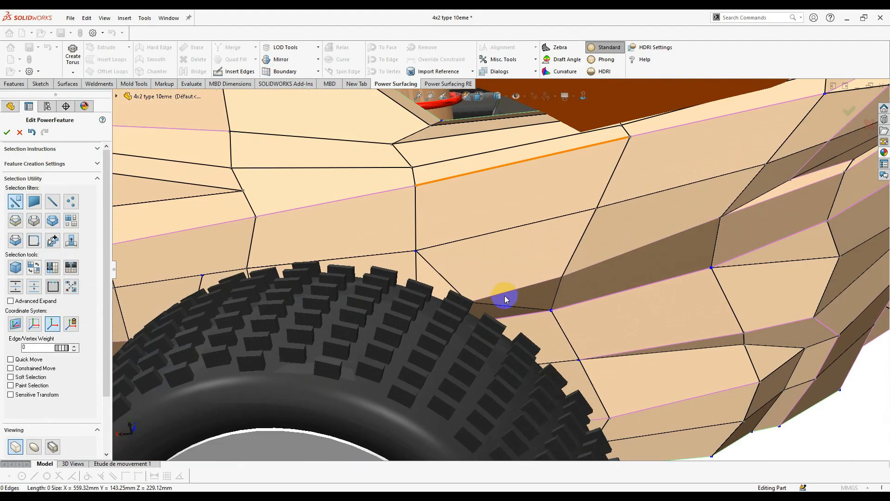
{"action": "left_click", "coordinate": [492, 310]}
{"action": "middle_click_drag", "start_coordinate": [494, 306], "coordinate": [473, 354]}
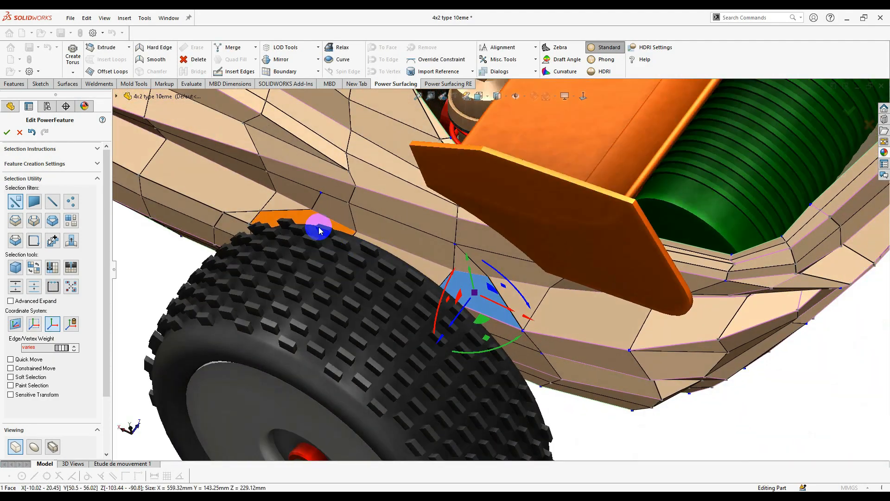
{"action": "middle_click_drag", "start_coordinate": [350, 181], "coordinate": [338, 256]}
{"action": "scroll", "coordinate": [338, 258], "scroll_direction": "up", "scroll_amount": 2}
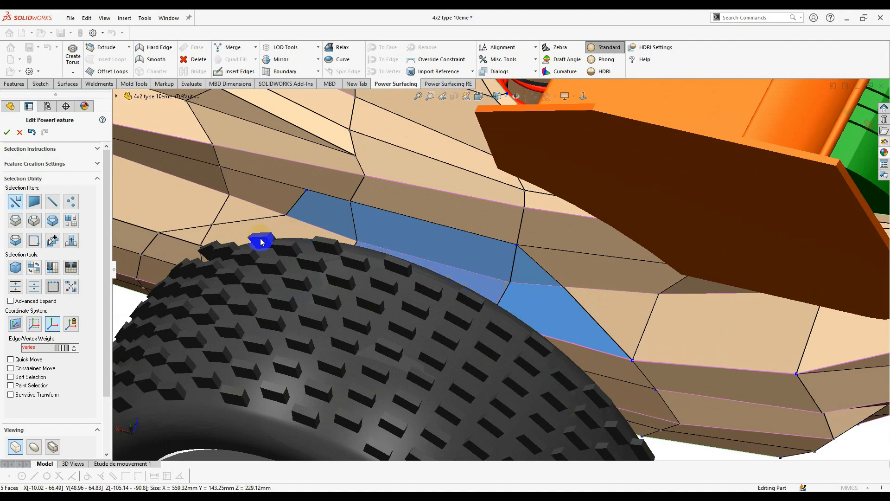
{"action": "middle_click_drag", "start_coordinate": [595, 346], "coordinate": [499, 321]}
{"action": "middle_click_drag", "start_coordinate": [686, 314], "coordinate": [737, 390]}
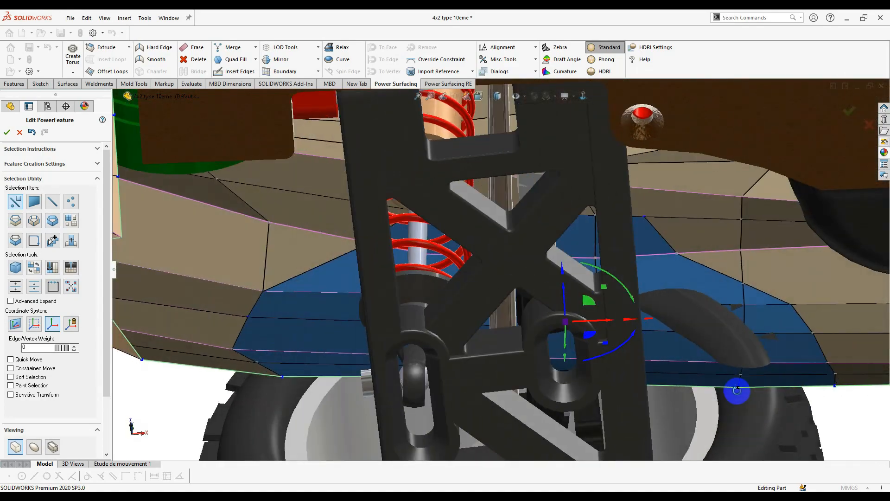
{"action": "left_click", "coordinate": [782, 372]}
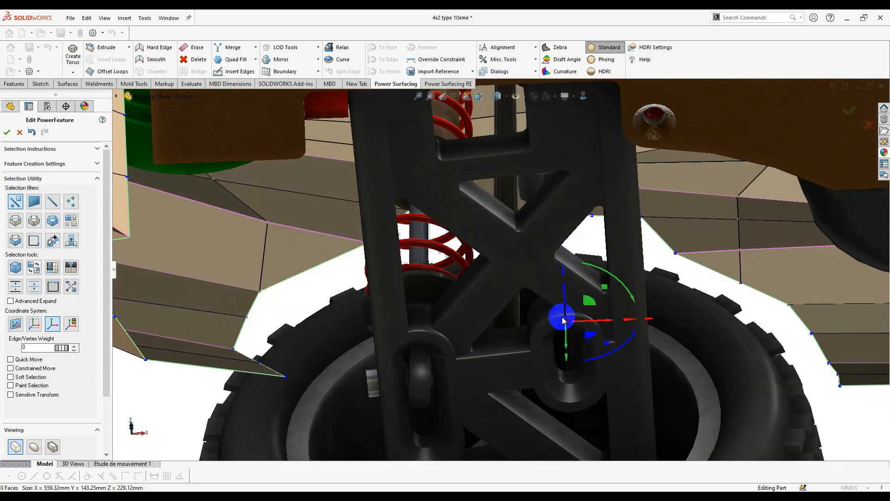
{"action": "middle_click_drag", "start_coordinate": [435, 287], "coordinate": [480, 297]}
{"action": "scroll", "coordinate": [481, 294], "scroll_direction": "down", "scroll_amount": 3}
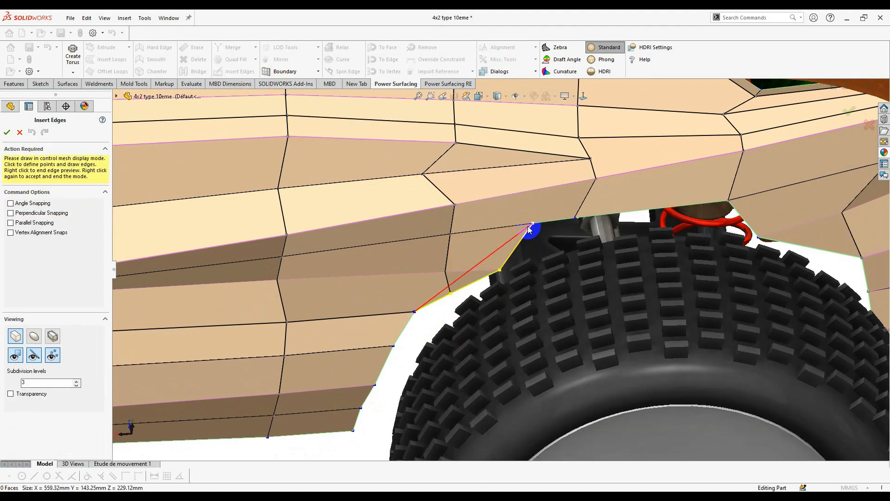
- Finish the inserted edge at the rear wheel-arch corner
{"action": "right_click", "coordinate": [491, 270]}
{"action": "scroll", "coordinate": [503, 268], "scroll_direction": "down", "scroll_amount": 3}
{"action": "left_click", "coordinate": [475, 267]}
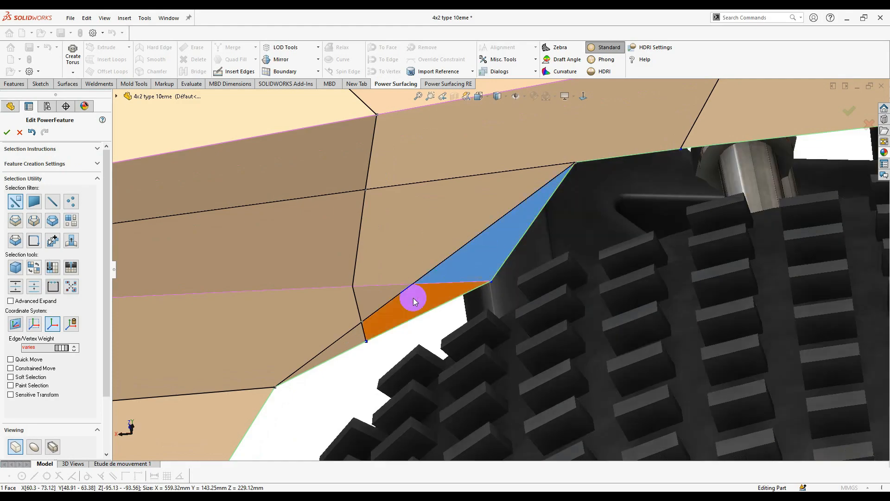
{"action": "left_click", "coordinate": [454, 361]}
{"action": "scroll", "coordinate": [533, 306], "scroll_direction": "up", "scroll_amount": 6}
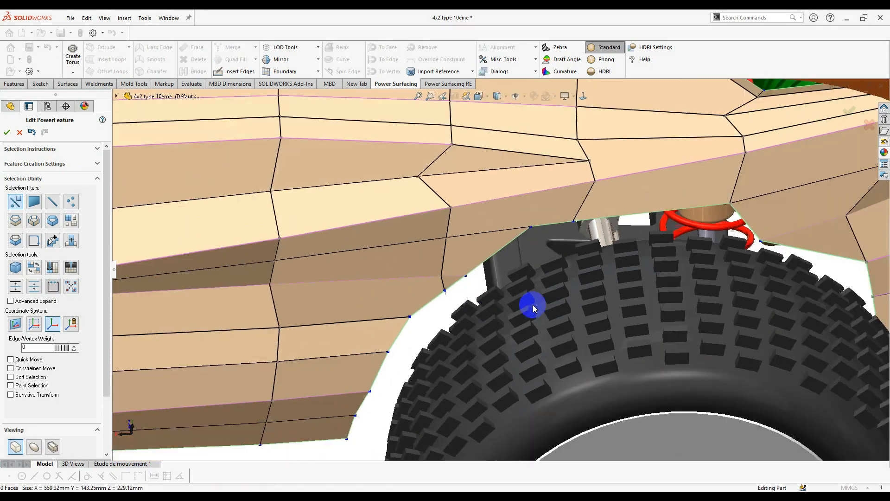
{"action": "middle_click_drag", "start_coordinate": [532, 306], "coordinate": [680, 304]}
- Switch the body to smooth surface display and look down on the rear wheel
{"action": "left_click", "coordinate": [35, 448]}
{"action": "scroll", "coordinate": [630, 308], "scroll_direction": "down", "scroll_amount": 3}
{"action": "right_click", "coordinate": [679, 304]}
{"action": "left_click", "coordinate": [686, 314]}
{"action": "scroll", "coordinate": [519, 351], "scroll_direction": "down", "scroll_amount": 2}
{"action": "middle_click_drag", "start_coordinate": [518, 351], "coordinate": [539, 467]}
{"action": "scroll", "coordinate": [559, 332], "scroll_direction": "up", "scroll_amount": 5}
{"action": "scroll", "coordinate": [507, 273], "scroll_direction": "down", "scroll_amount": 4}
- Drag three wheel-arch boundary edges and a vertex to reshape the arch rim
{"action": "left_click", "coordinate": [432, 261], "text": "ctrl"}
{"action": "left_click", "coordinate": [347, 246], "text": "ctrl"}
{"action": "left_click", "coordinate": [291, 241], "text": "ctrl"}
{"action": "mouse_move", "coordinate": [435, 320]}
{"action": "middle_mouse_down"}
{"action": "mouse_move", "coordinate": [440, 287]}
{"action": "mouse_move", "coordinate": [447, 325]}
{"action": "middle_mouse_up"}
{"action": "left_click_drag", "start_coordinate": [385, 299], "coordinate": [383, 308]}
{"action": "left_click_drag", "start_coordinate": [237, 274], "coordinate": [236, 281]}
{"action": "middle_click_drag", "start_coordinate": [250, 278], "coordinate": [573, 260]}
{"action": "scroll", "coordinate": [337, 260], "scroll_direction": "down", "scroll_amount": 4}
{"action": "left_click", "coordinate": [351, 310]}
{"action": "scroll", "coordinate": [371, 311], "scroll_direction": "up", "scroll_amount": 4}
- Select three rear wheel-arch edges and shift them within a plane
{"action": "left_click", "coordinate": [583, 96]}
{"action": "scroll", "coordinate": [418, 278], "scroll_direction": "down", "scroll_amount": 4}
{"action": "left_click", "coordinate": [331, 304]}
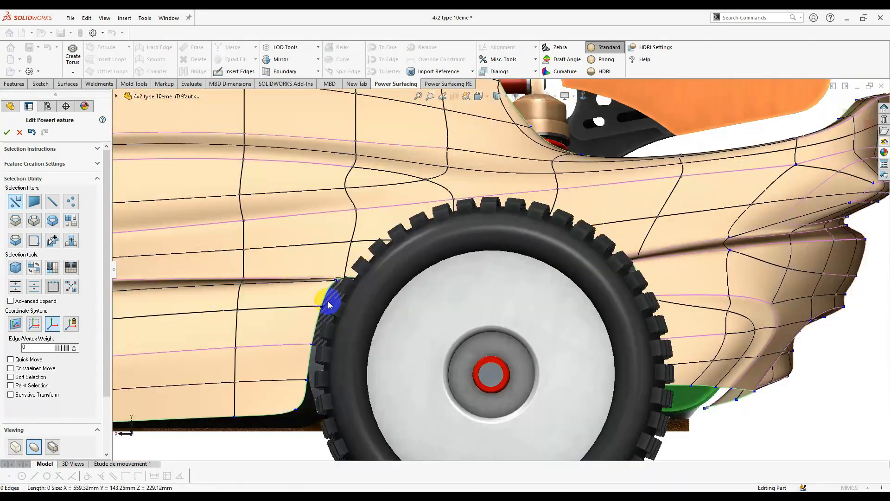
{"action": "middle_click_drag", "start_coordinate": [330, 304], "coordinate": [422, 293], "text": "ctrl"}
{"action": "left_click", "coordinate": [413, 320], "text": "ctrl"}
{"action": "left_click", "coordinate": [404, 349], "text": "ctrl"}
{"action": "left_click_drag", "start_coordinate": [390, 300], "coordinate": [391, 306]}
- Move two wheel-arch vertices along the vertical axis
{"action": "middle_click_drag", "start_coordinate": [660, 297], "coordinate": [468, 282]}
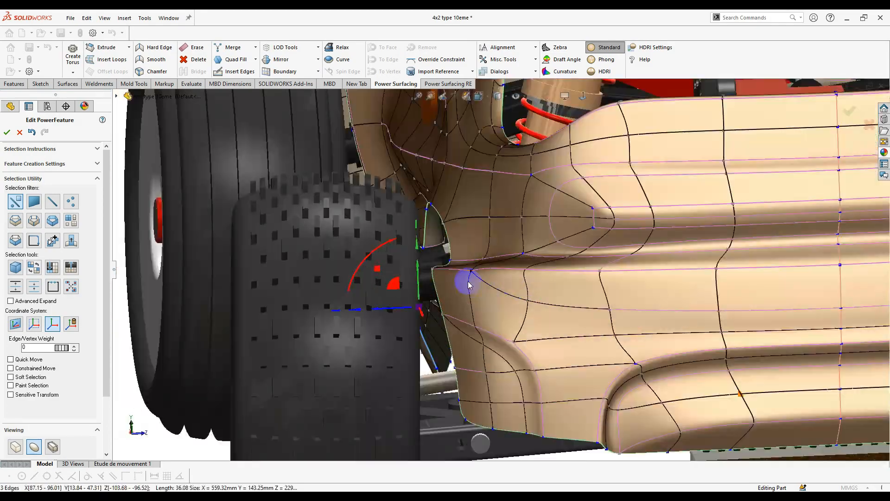
{"action": "scroll", "coordinate": [463, 278], "scroll_direction": "down", "scroll_amount": 4}
{"action": "left_click", "coordinate": [414, 262]}
{"action": "left_click_drag", "start_coordinate": [459, 265], "coordinate": [503, 264]}
{"action": "left_click", "coordinate": [425, 341]}
{"action": "scroll", "coordinate": [477, 270], "scroll_direction": "up", "scroll_amount": 4}
{"action": "left_click_drag", "start_coordinate": [490, 315], "coordinate": [500, 315]}
{"action": "middle_click_drag", "start_coordinate": [500, 315], "coordinate": [484, 289]}
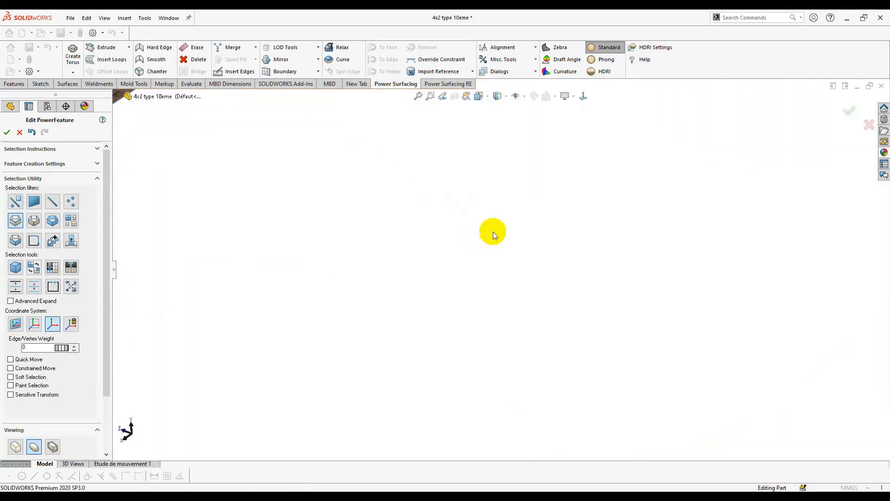
- Select the edges around the wheel arch and undo the last unwanted edge move
{"action": "left_click", "coordinate": [82, 349]}
{"action": "middle_click_drag", "start_coordinate": [456, 278], "coordinate": [468, 394]}
{"action": "right_click", "coordinate": [469, 393]}
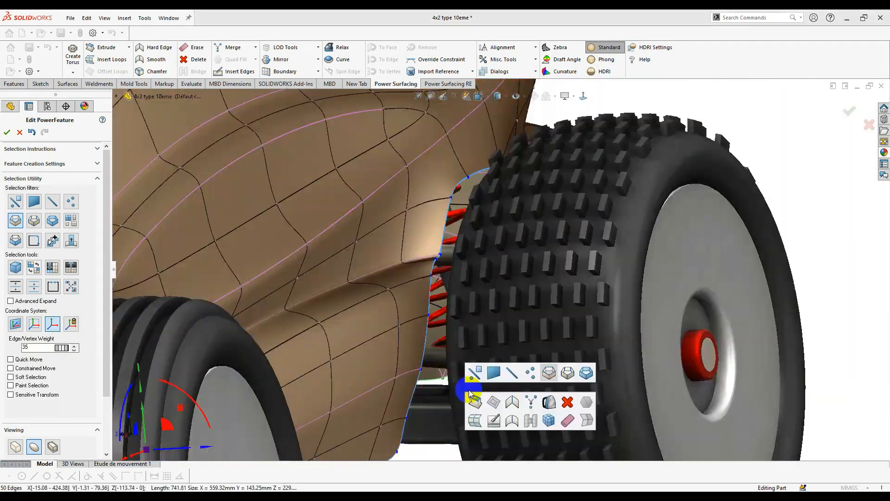
{"action": "scroll", "coordinate": [513, 299], "scroll_direction": "up", "scroll_amount": 2}
{"action": "key", "text": "ctrl+z"}
{"action": "left_click_drag", "start_coordinate": [276, 373], "coordinate": [279, 375]}
{"action": "middle_click_drag", "start_coordinate": [729, 196], "coordinate": [700, 399]}
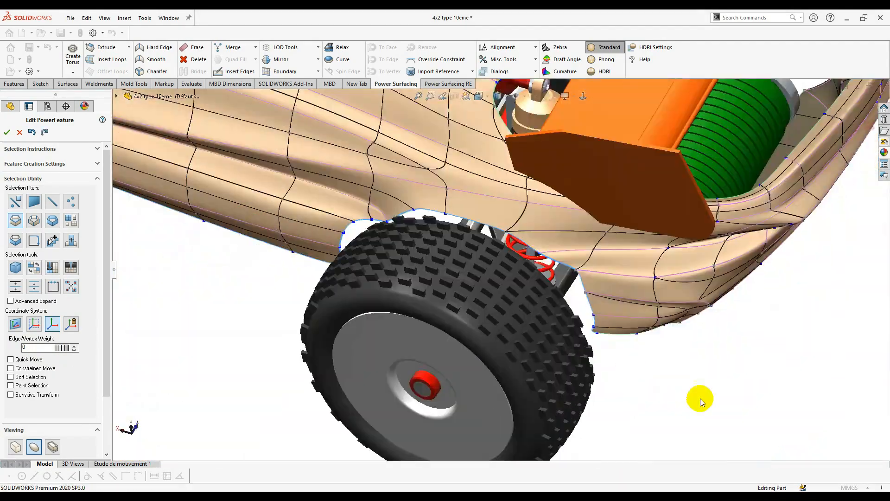
- Using loop selection, pick the rear wheel-arch edge loops around the corner and arch
{"action": "left_click", "coordinate": [34, 240]}
{"action": "left_click", "coordinate": [435, 212]}
{"action": "middle_click_drag", "start_coordinate": [548, 338], "coordinate": [491, 249]}
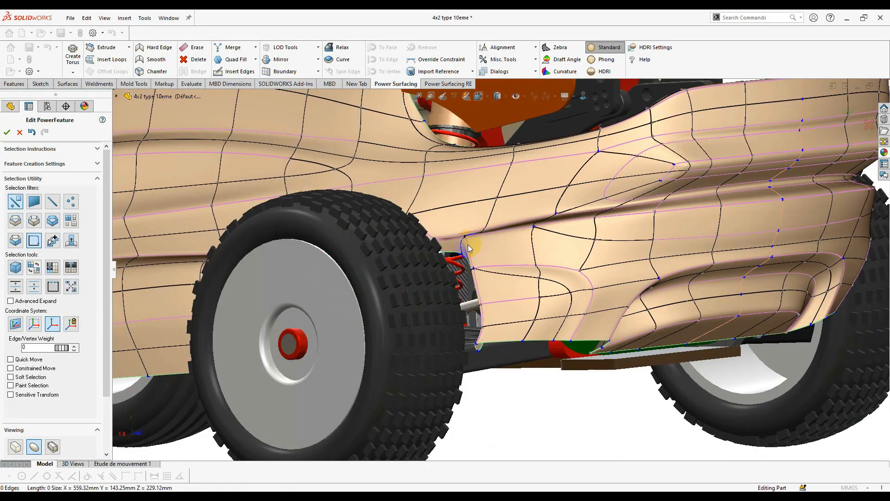
{"action": "scroll", "coordinate": [470, 248], "scroll_direction": "up", "scroll_amount": 5}
{"action": "double_click", "coordinate": [471, 284]}
{"action": "middle_click_drag", "start_coordinate": [476, 303], "coordinate": [500, 258]}
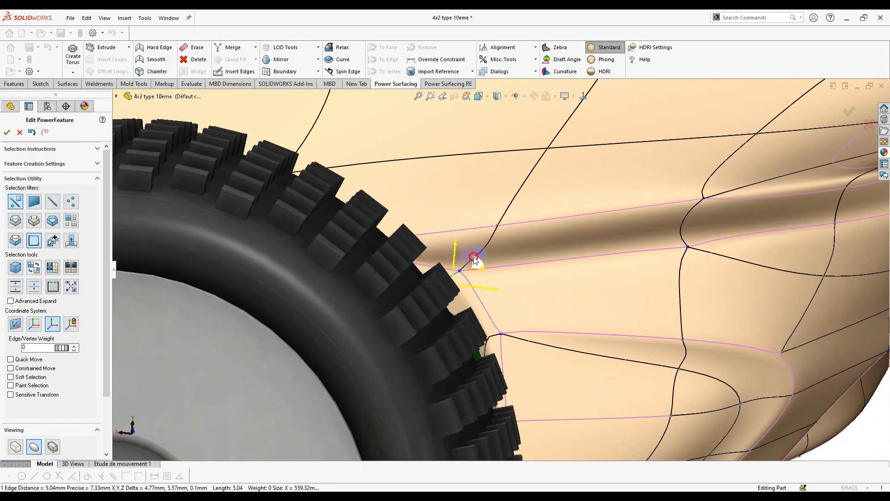
{"action": "double_click", "coordinate": [474, 258]}
{"action": "scroll", "coordinate": [552, 283], "scroll_direction": "down", "scroll_amount": 4}
- Select two fender edges on the wheel arch, then inspect the body from rear and front
{"action": "middle_click_drag", "start_coordinate": [495, 337], "coordinate": [456, 258]}
{"action": "scroll", "coordinate": [468, 250], "scroll_direction": "up", "scroll_amount": 5}
{"action": "left_click", "coordinate": [497, 348]}
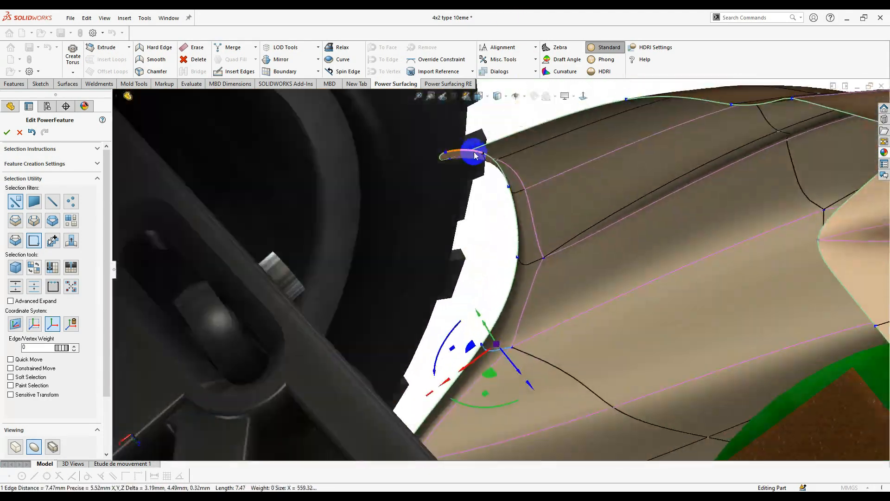
{"action": "left_click", "coordinate": [500, 172]}
{"action": "middle_click_drag", "start_coordinate": [501, 172], "coordinate": [505, 95]}
{"action": "left_click", "coordinate": [529, 216], "text": "ctrl"}
{"action": "scroll", "coordinate": [547, 222], "scroll_direction": "down", "scroll_amount": 5}
{"action": "middle_click_drag", "start_coordinate": [566, 200], "coordinate": [473, 365]}
{"action": "scroll", "coordinate": [455, 243], "scroll_direction": "up", "scroll_amount": 5}
{"action": "middle_click_drag", "start_coordinate": [455, 243], "coordinate": [523, 379]}
{"action": "scroll", "coordinate": [674, 276], "scroll_direction": "down", "scroll_amount": 5}
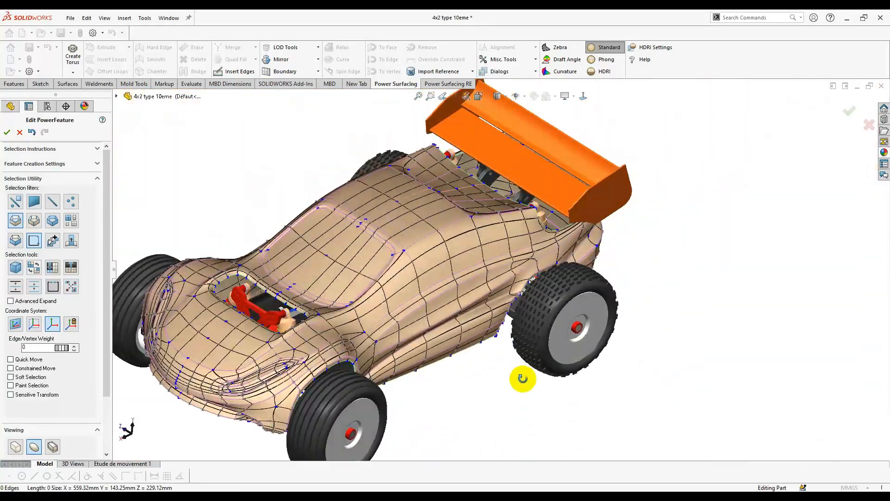
- Reposition the rear fender boundary vertex and raise the lower body side vertices slightly
{"action": "scroll", "coordinate": [515, 273], "scroll_direction": "up", "scroll_amount": 10}
{"action": "left_click", "coordinate": [507, 259]}
{"action": "middle_click_drag", "start_coordinate": [507, 260], "coordinate": [524, 287]}
{"action": "left_click_drag", "start_coordinate": [528, 285], "coordinate": [527, 284]}
{"action": "middle_click_drag", "start_coordinate": [527, 283], "coordinate": [510, 296]}
{"action": "left_click_drag", "start_coordinate": [62, 348], "coordinate": [72, 348]}
{"action": "middle_click_drag", "start_coordinate": [538, 384], "coordinate": [378, 293]}
{"action": "left_click", "coordinate": [378, 293]}
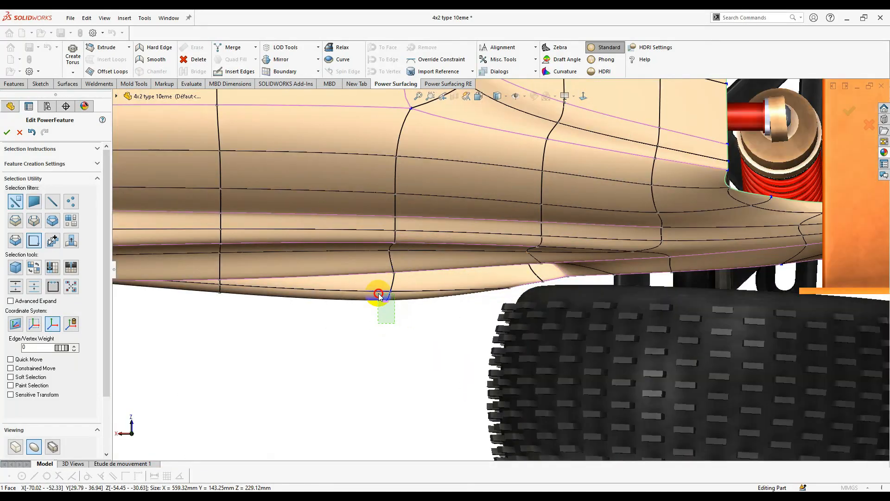
{"action": "left_click_drag", "start_coordinate": [384, 273], "coordinate": [384, 267]}
{"action": "scroll", "coordinate": [592, 280], "scroll_direction": "up", "scroll_amount": 5}
{"action": "scroll", "coordinate": [533, 284], "scroll_direction": "down", "scroll_amount": 9}
- Select the vertex and face beside the tyre, then clear the selection
{"action": "left_click", "coordinate": [446, 253]}
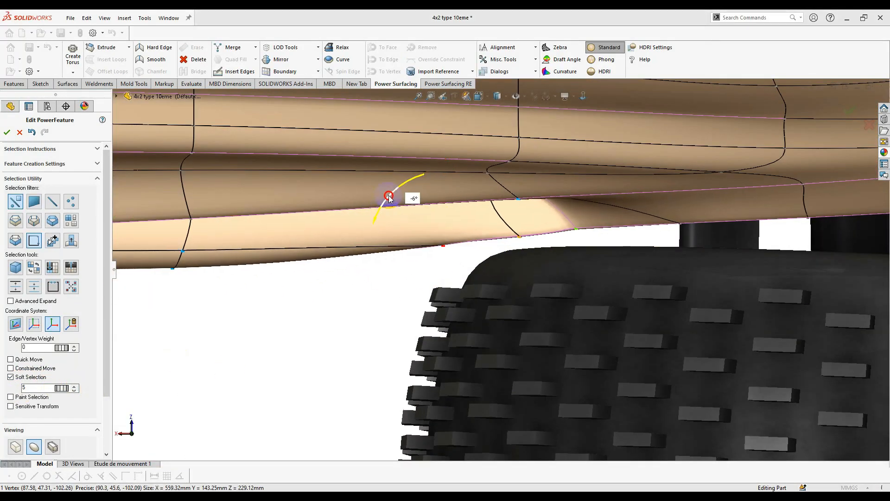
{"action": "middle_click_drag", "start_coordinate": [342, 348], "coordinate": [512, 254]}
{"action": "left_click", "coordinate": [512, 254]}
{"action": "scroll", "coordinate": [531, 267], "scroll_direction": "up", "scroll_amount": 8}
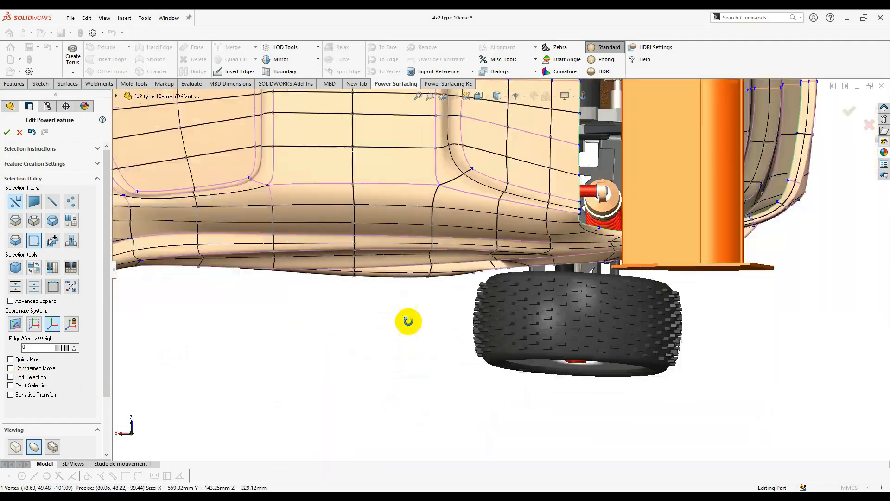
{"action": "middle_click_drag", "start_coordinate": [407, 320], "coordinate": [546, 302]}
{"action": "scroll", "coordinate": [513, 269], "scroll_direction": "down", "scroll_amount": 8}
{"action": "left_click", "coordinate": [507, 293]}
- Pull the rear wheel-arch edge along one triad axis to reshape the arch
{"action": "left_click", "coordinate": [498, 274]}
{"action": "scroll", "coordinate": [491, 297], "scroll_direction": "up", "scroll_amount": 5}
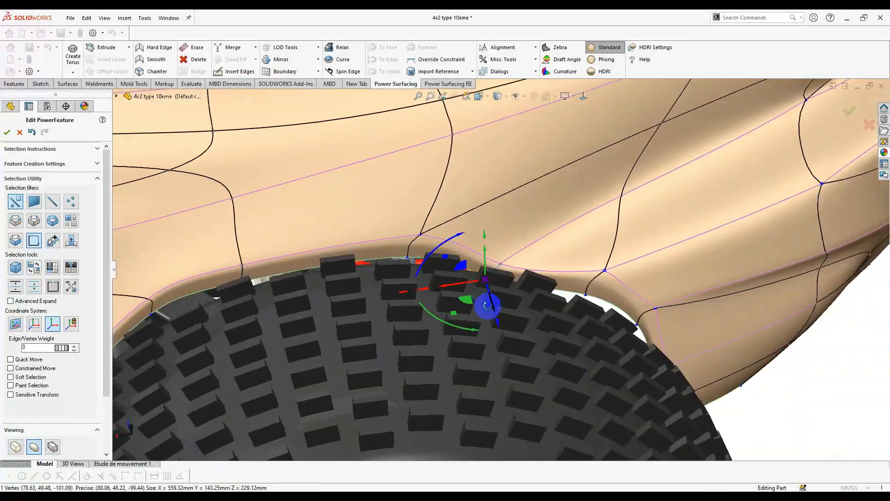
{"action": "middle_click_drag", "start_coordinate": [485, 304], "coordinate": [510, 301]}
{"action": "left_click_drag", "start_coordinate": [509, 305], "coordinate": [510, 314]}
{"action": "scroll", "coordinate": [515, 301], "scroll_direction": "up", "scroll_amount": 4}
{"action": "middle_click_drag", "start_coordinate": [515, 301], "coordinate": [496, 249]}
{"action": "left_click_drag", "start_coordinate": [497, 248], "coordinate": [465, 283]}
- Move the wheel-arch vertex -1.32 mm along the triad axis
{"action": "left_click", "coordinate": [464, 283]}
{"action": "middle_click_drag", "start_coordinate": [465, 282], "coordinate": [468, 266]}
{"action": "scroll", "coordinate": [466, 260], "scroll_direction": "down", "scroll_amount": 3}
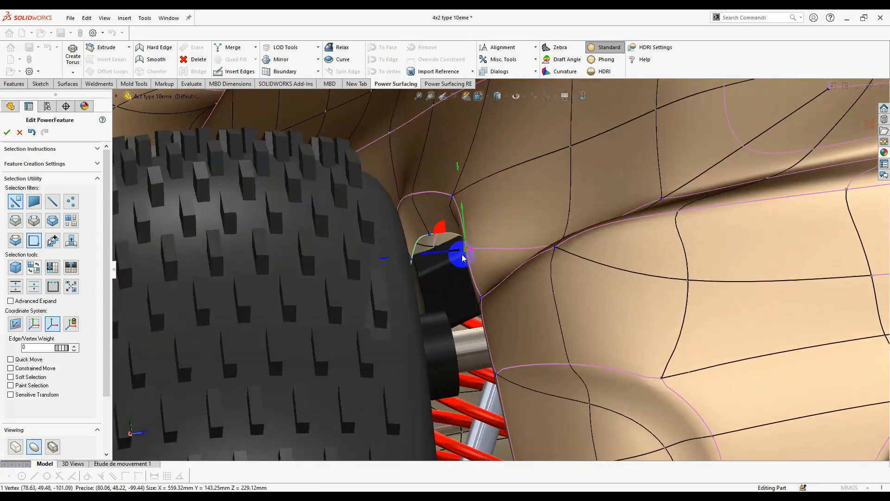
{"action": "left_click_drag", "start_coordinate": [463, 254], "coordinate": [482, 310]}
{"action": "middle_click_drag", "start_coordinate": [483, 310], "coordinate": [495, 280]}
{"action": "scroll", "coordinate": [493, 282], "scroll_direction": "down", "scroll_amount": 3}
{"action": "left_click_drag", "start_coordinate": [487, 297], "coordinate": [486, 293]}
{"action": "scroll", "coordinate": [485, 290], "scroll_direction": "up", "scroll_amount": 5}
{"action": "middle_click_drag", "start_coordinate": [485, 289], "coordinate": [648, 283]}
{"action": "scroll", "coordinate": [464, 246], "scroll_direction": "down", "scroll_amount": 4}
{"action": "scroll", "coordinate": [506, 273], "scroll_direction": "up", "scroll_amount": 7}
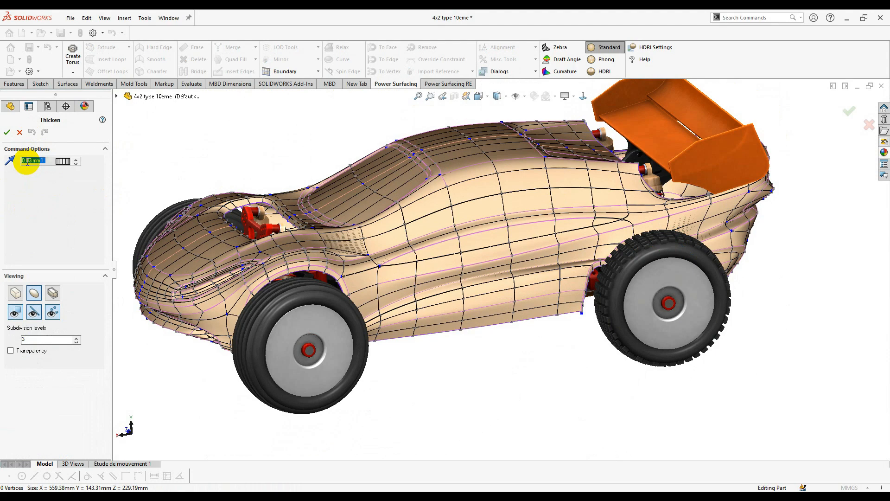
- Apply the 1 mm body thickness and try three composite finishes on the car body
{"action": "left_click", "coordinate": [7, 133]}
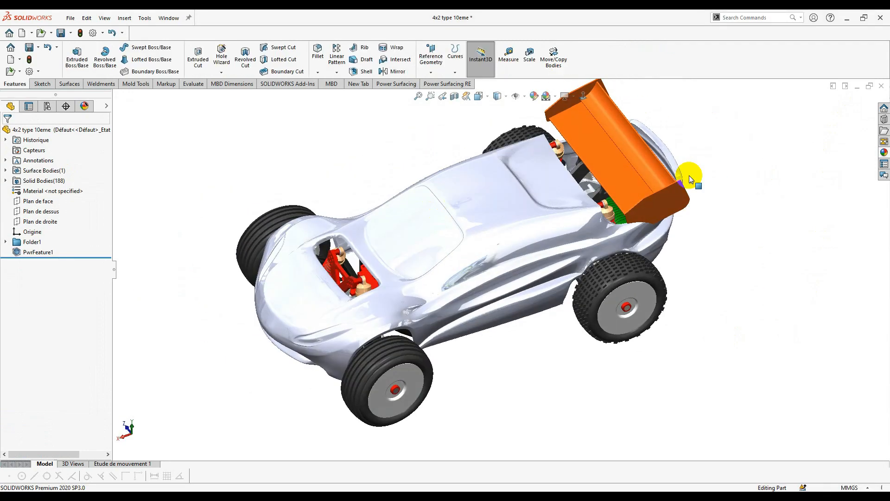
{"action": "left_click", "coordinate": [884, 152]}
{"action": "scroll", "coordinate": [792, 174], "scroll_direction": "down", "scroll_amount": 3}
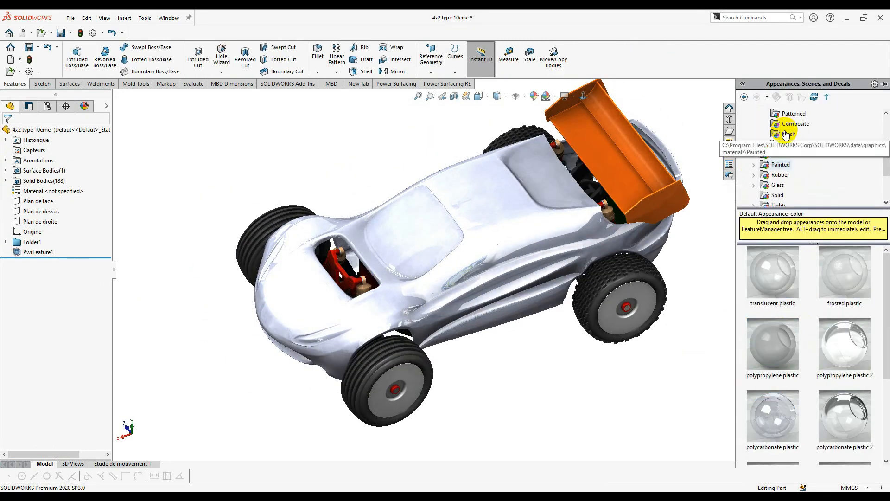
{"action": "left_click_drag", "start_coordinate": [852, 356], "coordinate": [457, 245]}
{"action": "left_click", "coordinate": [884, 153]}
{"action": "left_click_drag", "start_coordinate": [775, 282], "coordinate": [476, 246]}
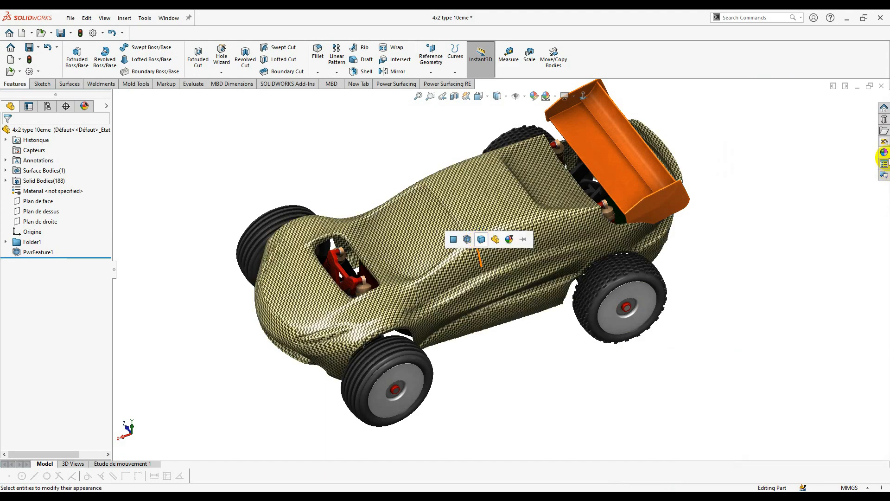
{"action": "left_click", "coordinate": [884, 153]}
{"action": "left_click_drag", "start_coordinate": [844, 273], "coordinate": [508, 241]}
{"action": "left_click", "coordinate": [884, 153]}
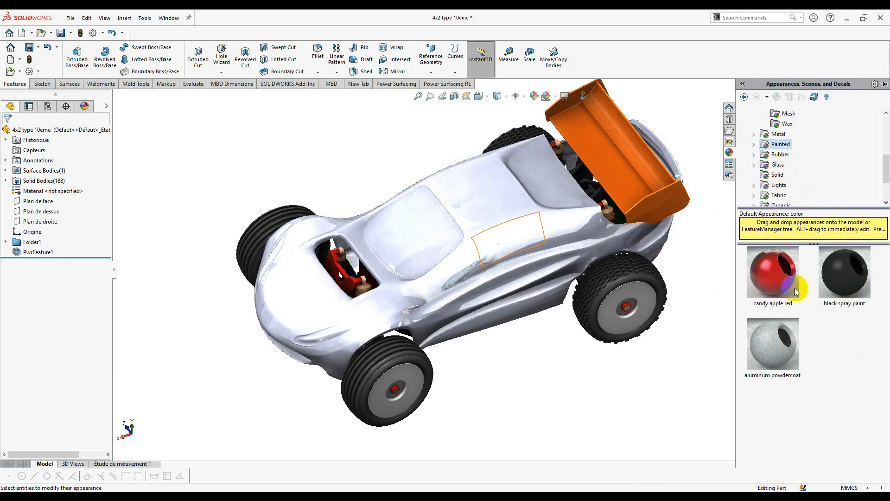
- Paint the car body metallic gold instead of candy apple red, viewed in perspective
{"action": "left_click", "coordinate": [884, 153]}
{"action": "mouse_move", "coordinate": [791, 287]}
{"action": "left_mouse_down"}
{"action": "mouse_move", "coordinate": [512, 249]}
{"action": "mouse_move", "coordinate": [552, 257]}
{"action": "left_mouse_up"}
{"action": "left_click", "coordinate": [564, 96]}
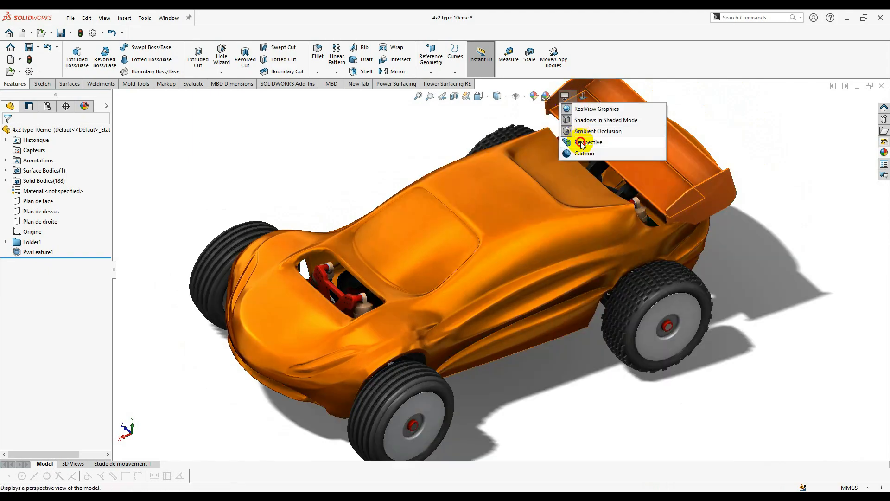
{"action": "left_click", "coordinate": [577, 138]}
{"action": "middle_click_drag", "start_coordinate": [510, 260], "coordinate": [555, 272]}
{"action": "middle_click_drag", "start_coordinate": [565, 233], "coordinate": [597, 193]}
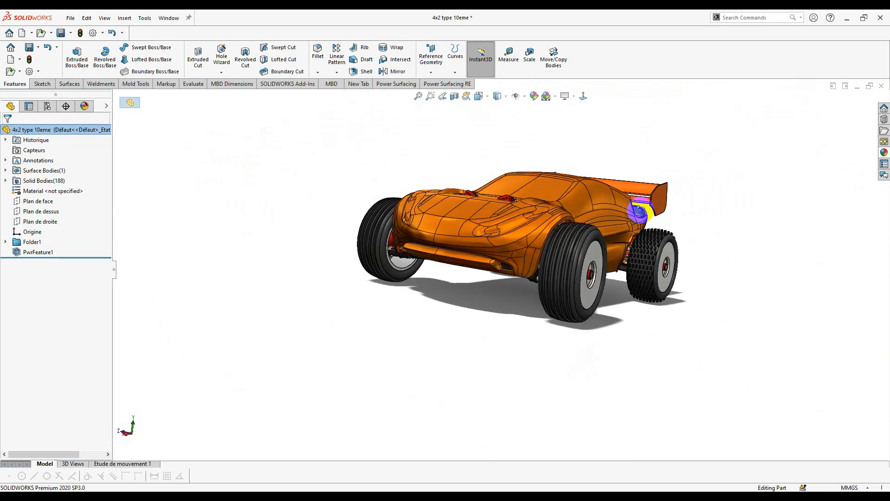
{"action": "middle_click_drag", "start_coordinate": [537, 216], "coordinate": [569, 116]}
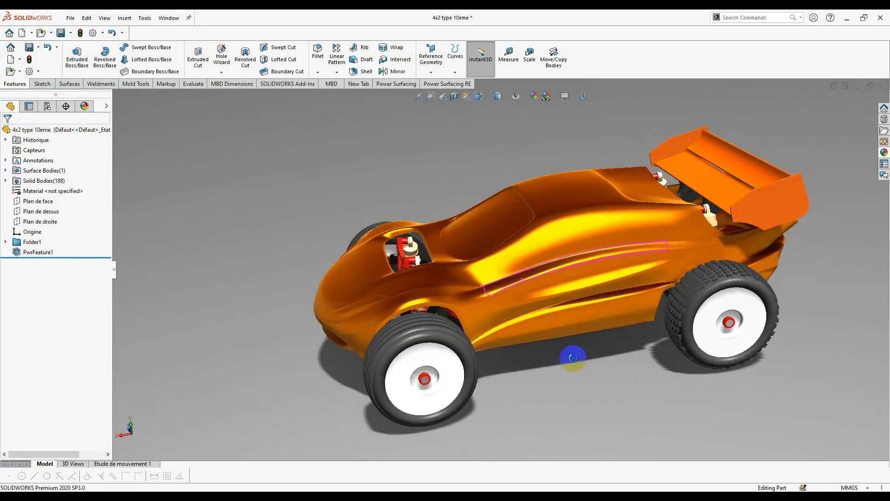
- Select the two windshield faces
{"action": "middle_click_drag", "start_coordinate": [572, 359], "coordinate": [557, 343]}
{"action": "scroll", "coordinate": [510, 269], "scroll_direction": "down", "scroll_amount": 2}
{"action": "left_click", "coordinate": [479, 224]}
{"action": "left_click", "coordinate": [466, 203], "text": "ctrl"}
{"action": "mouse_move", "coordinate": [466, 203]}
{"action": "middle_mouse_down"}
{"action": "mouse_move", "coordinate": [495, 209]}
{"action": "mouse_move", "coordinate": [509, 276]}
{"action": "mouse_move", "coordinate": [477, 235]}
{"action": "middle_mouse_up"}
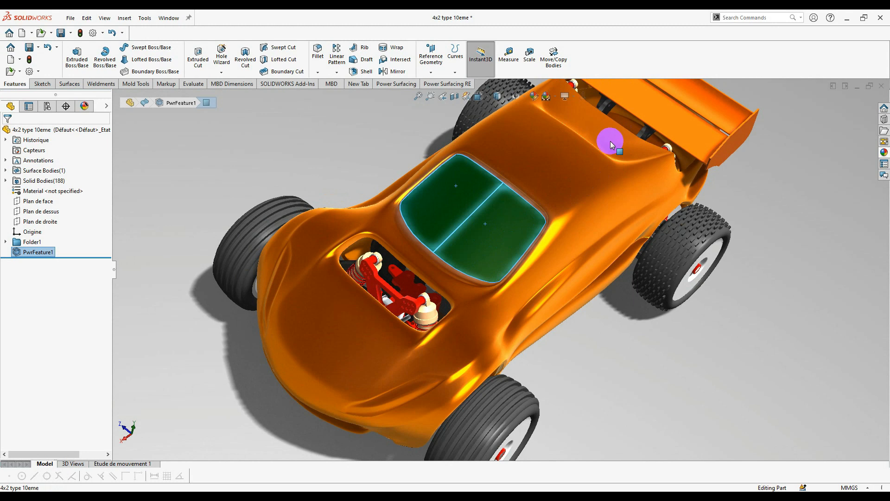
- Give the selected windshield faces a black appearance
{"action": "right_click", "coordinate": [609, 160]}
{"action": "left_click", "coordinate": [533, 226]}
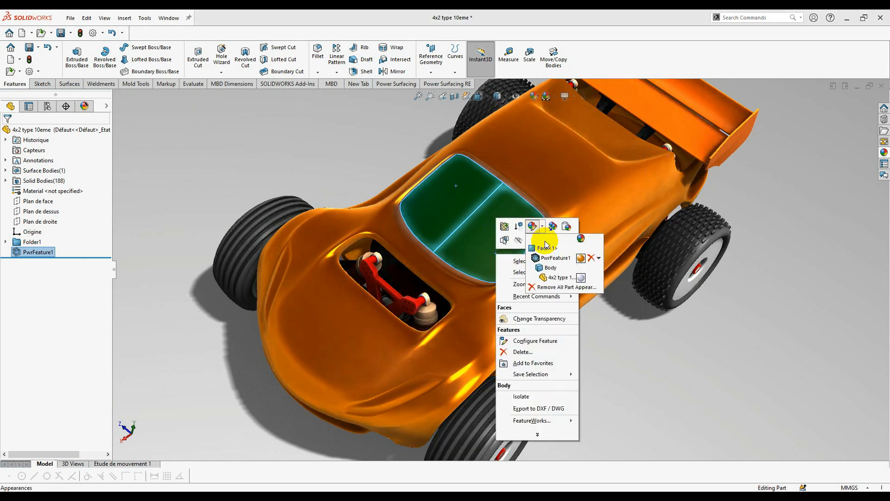
{"action": "left_click", "coordinate": [547, 249]}
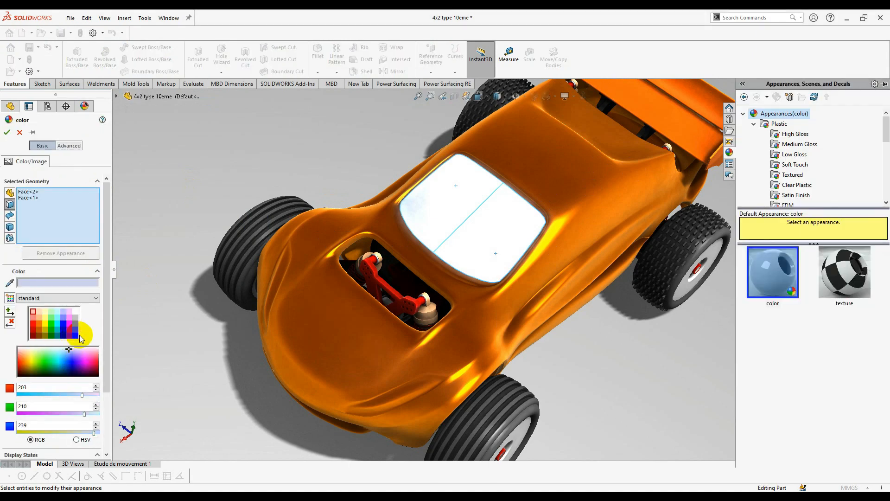
{"action": "left_click", "coordinate": [76, 335]}
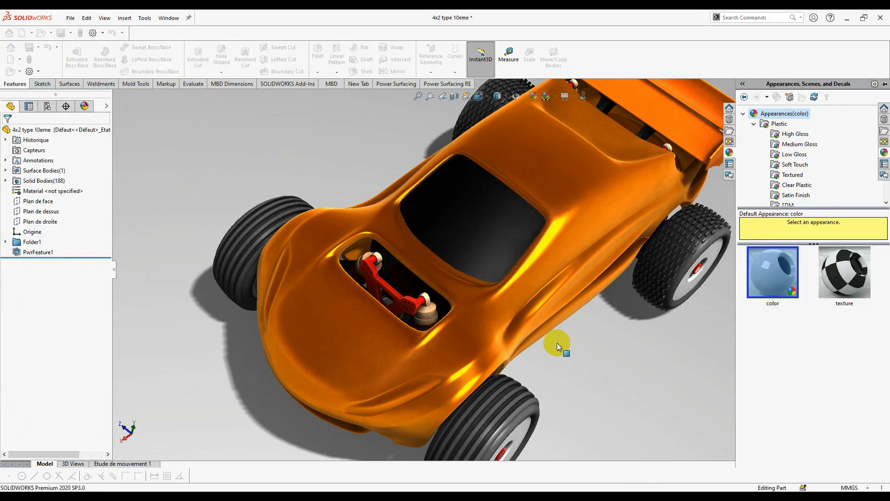
{"action": "scroll", "coordinate": [558, 342], "scroll_direction": "up", "scroll_amount": 3}
{"action": "middle_click_drag", "start_coordinate": [560, 339], "coordinate": [548, 293]}
{"action": "scroll", "coordinate": [371, 299], "scroll_direction": "down", "scroll_amount": 4}
- Reopen the body's PowerFeature for editing from the side vent face
{"action": "middle_click_drag", "start_coordinate": [371, 297], "coordinate": [323, 327]}
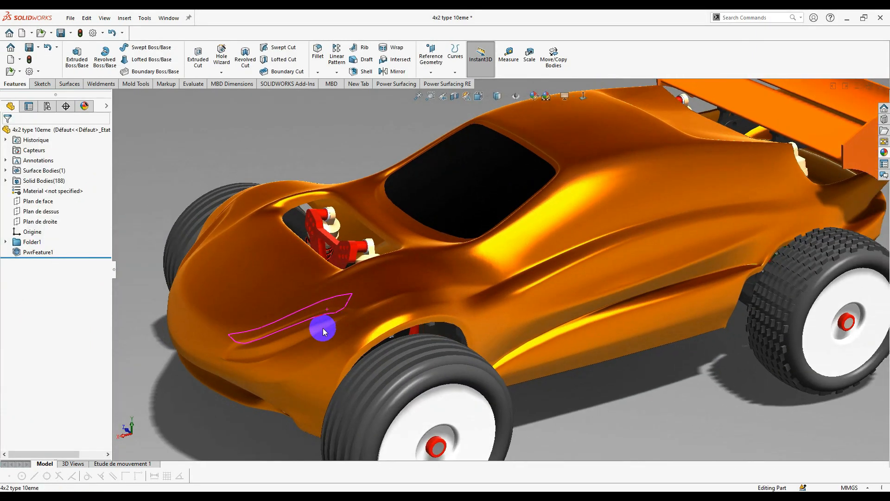
{"action": "scroll", "coordinate": [316, 321], "scroll_direction": "down", "scroll_amount": 4}
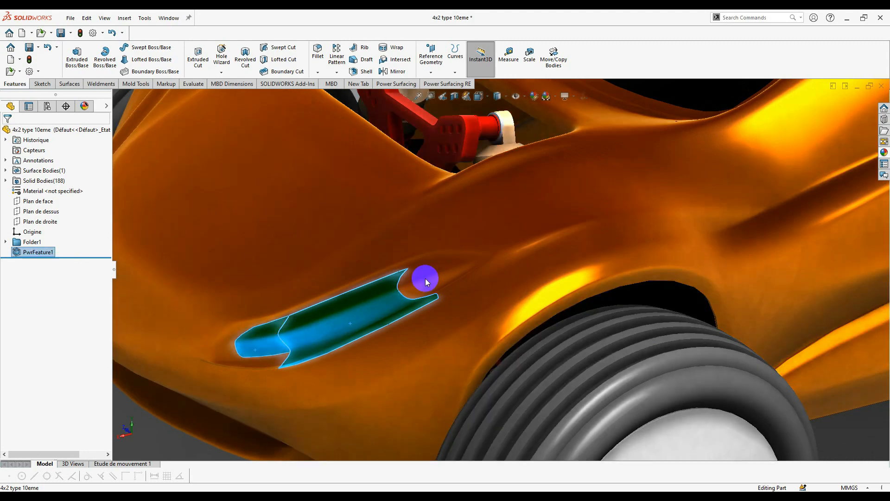
{"action": "scroll", "coordinate": [462, 282], "scroll_direction": "up", "scroll_amount": 3}
{"action": "middle_click_drag", "start_coordinate": [463, 282], "coordinate": [471, 227]}
{"action": "scroll", "coordinate": [512, 264], "scroll_direction": "down", "scroll_amount": 3}
{"action": "scroll", "coordinate": [513, 264], "scroll_direction": "up", "scroll_amount": 3}
{"action": "right_click", "coordinate": [471, 227]}
{"action": "right_click", "coordinate": [504, 183]}
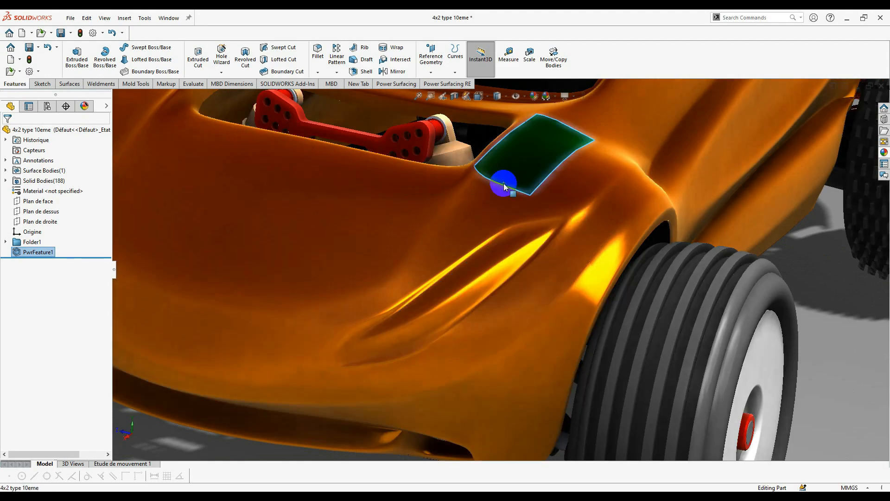
{"action": "left_click", "coordinate": [510, 157]}
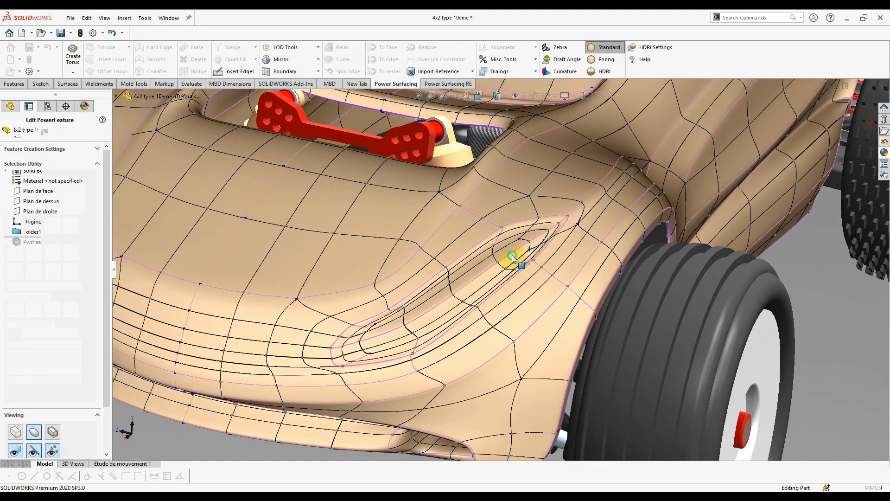
- Use the face-loop filter to select the ring of faces around the side vent
{"action": "right_click", "coordinate": [638, 233]}
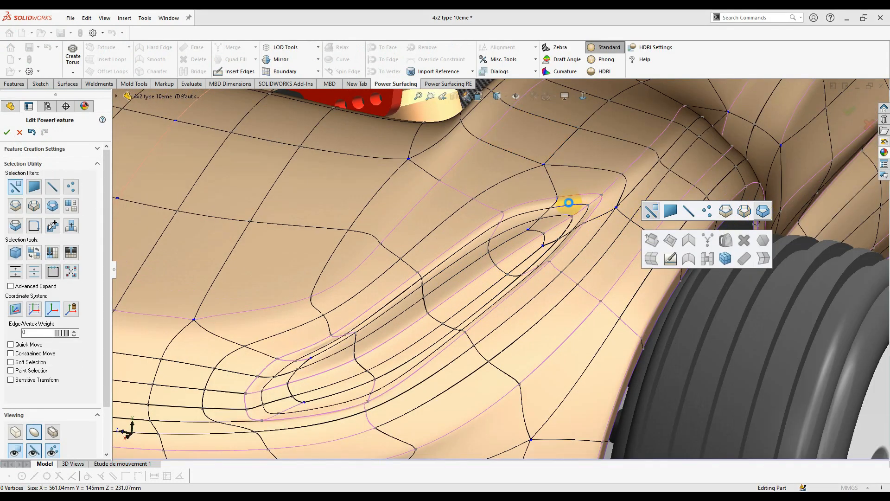
{"action": "right_click", "coordinate": [555, 205]}
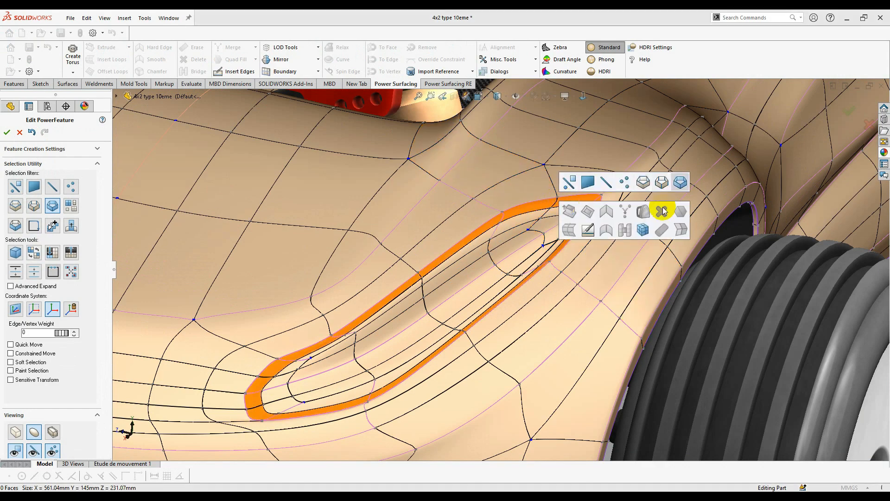
{"action": "left_click", "coordinate": [680, 183]}
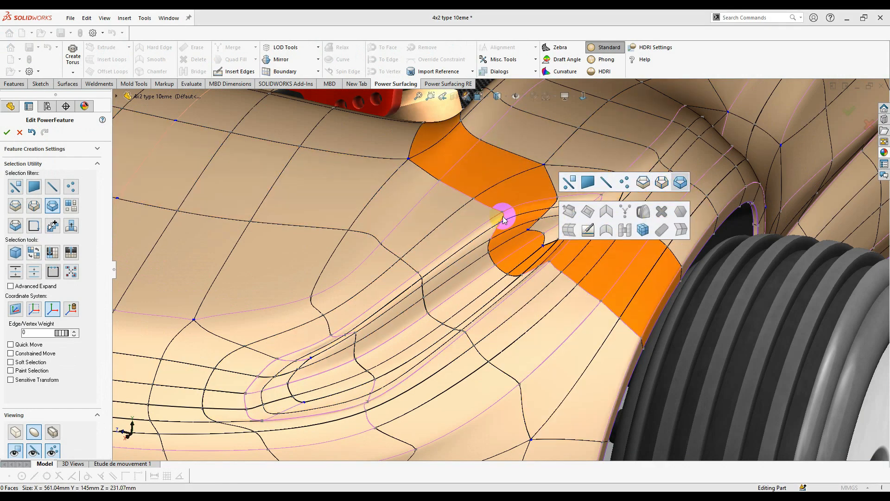
{"action": "scroll", "coordinate": [503, 219], "scroll_direction": "down", "scroll_amount": 3}
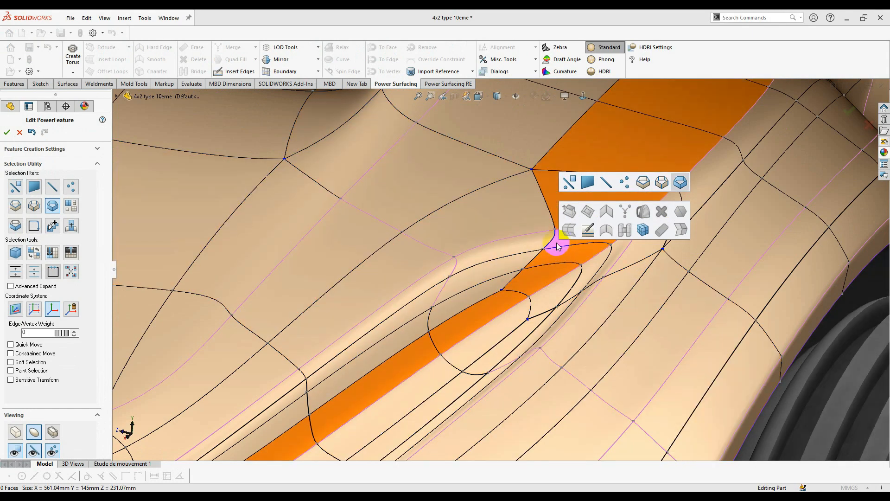
{"action": "left_click", "coordinate": [535, 265]}
{"action": "scroll", "coordinate": [535, 266], "scroll_direction": "up", "scroll_amount": 5}
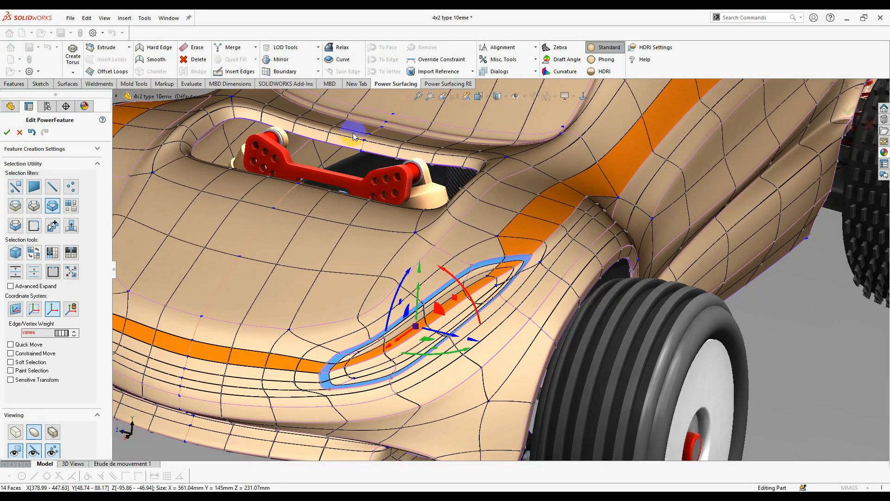
{"action": "scroll", "coordinate": [353, 131], "scroll_direction": "down", "scroll_amount": 2}
{"action": "left_click", "coordinate": [283, 70]}
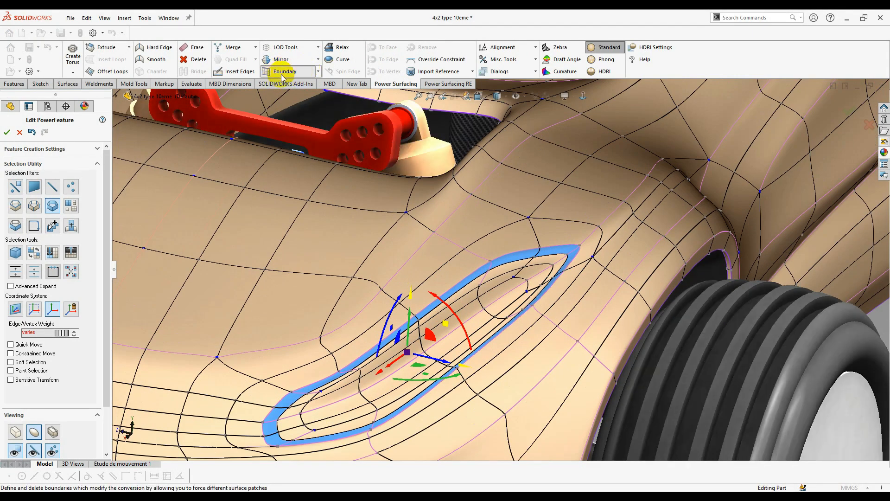
{"action": "scroll", "coordinate": [465, 288], "scroll_direction": "down", "scroll_amount": 3}
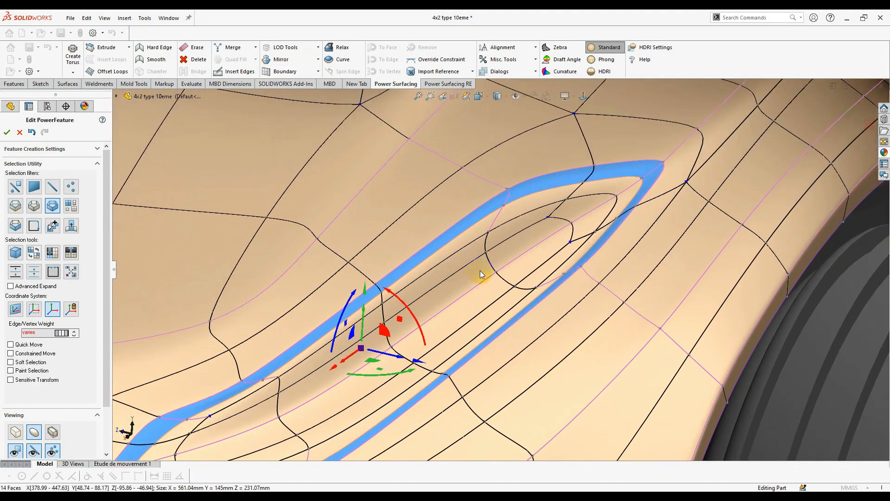
- Reset the filter to any element and select the strip faces above and inside the vent ellipse
{"action": "right_click", "coordinate": [483, 245]}
{"action": "left_click", "coordinate": [495, 234]}
{"action": "scroll", "coordinate": [501, 247], "scroll_direction": "up", "scroll_amount": 1}
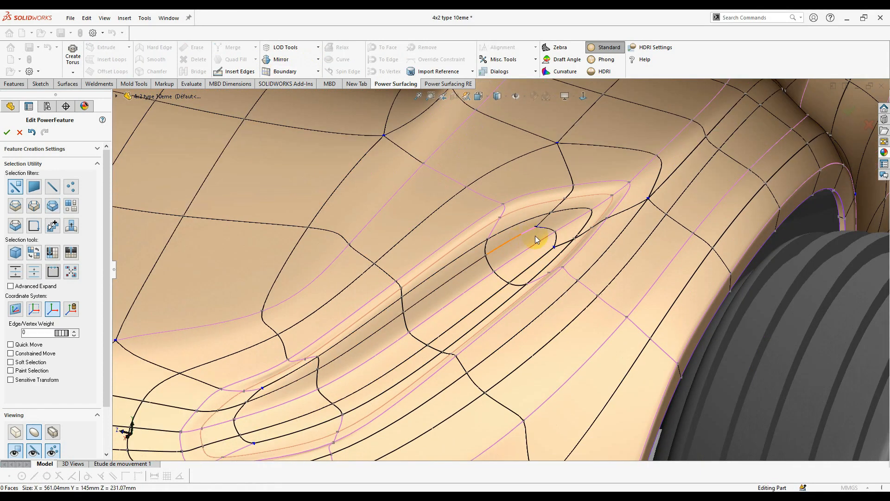
{"action": "left_click", "coordinate": [513, 226]}
{"action": "scroll", "coordinate": [512, 221], "scroll_direction": "down", "scroll_amount": 3}
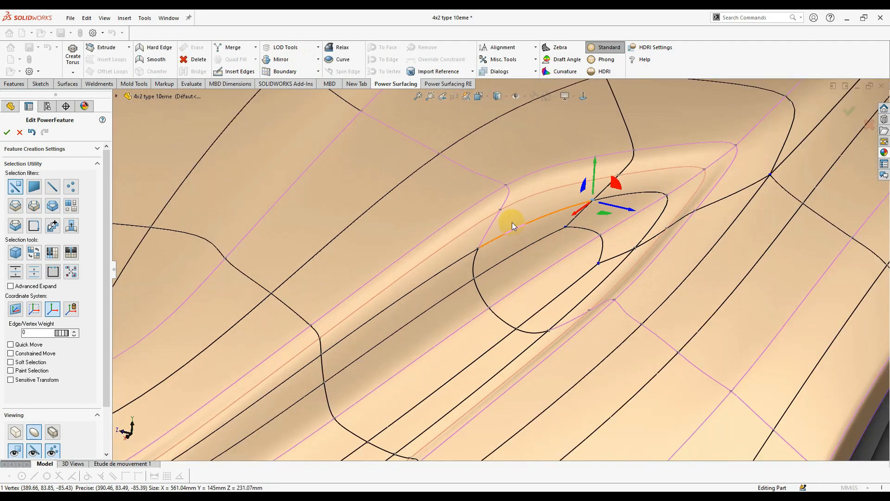
{"action": "left_click", "coordinate": [538, 254]}
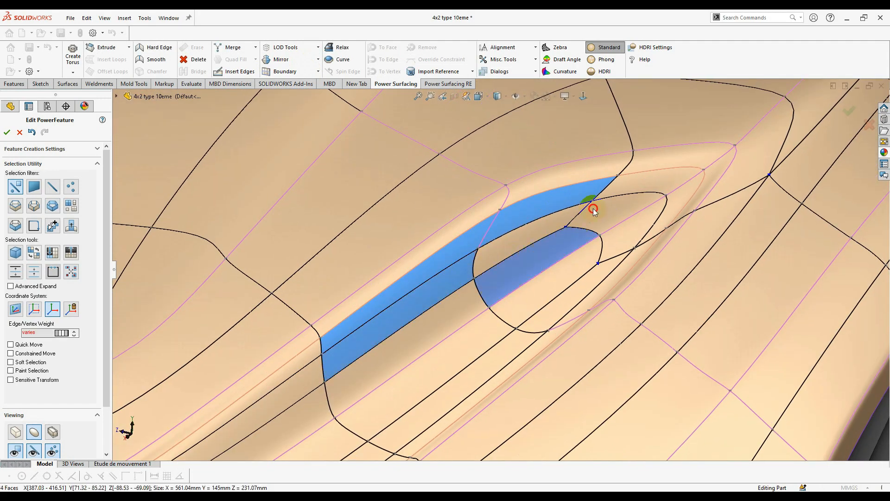
- Show the body as its control cage and select the inner vent recess faces
{"action": "left_click", "coordinate": [15, 431]}
{"action": "left_click", "coordinate": [417, 336], "text": "ctrl"}
{"action": "left_click", "coordinate": [535, 262], "text": "ctrl"}
{"action": "left_click", "coordinate": [653, 179], "text": "ctrl"}
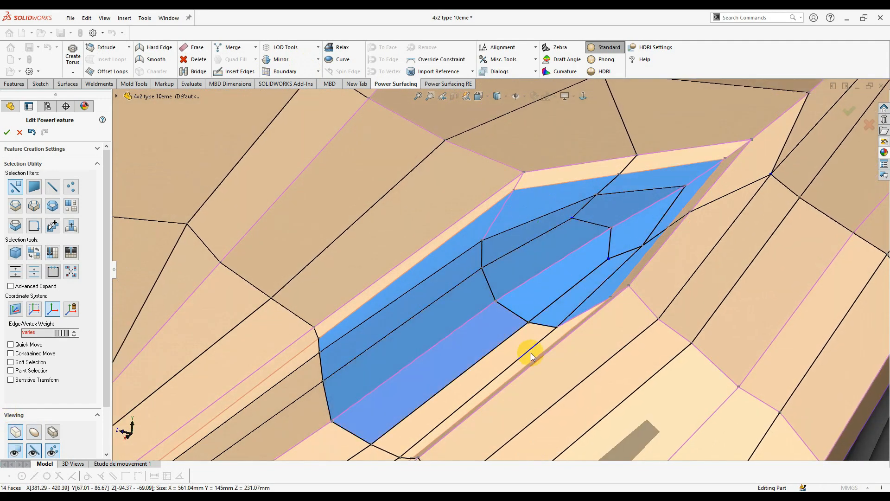
{"action": "left_click", "coordinate": [524, 349], "text": "ctrl"}
{"action": "left_click", "coordinate": [538, 350], "text": "ctrl"}
{"action": "middle_click_drag", "start_coordinate": [531, 354], "coordinate": [468, 320]}
{"action": "scroll", "coordinate": [469, 320], "scroll_direction": "up", "scroll_amount": 2}
{"action": "left_click", "coordinate": [455, 327], "text": "ctrl"}
{"action": "left_click", "coordinate": [436, 287], "text": "ctrl"}
- Add the lower, end and remaining vent recess faces to the selection
{"action": "left_click", "coordinate": [411, 399], "text": "ctrl"}
{"action": "left_click", "coordinate": [387, 360], "text": "ctrl"}
{"action": "middle_click_drag", "start_coordinate": [387, 360], "coordinate": [262, 339]}
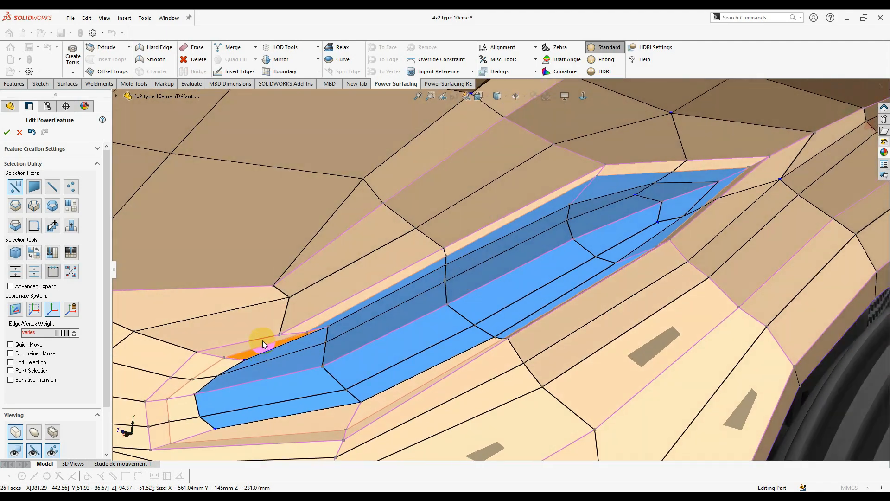
{"action": "left_click", "coordinate": [260, 338], "text": "ctrl"}
{"action": "left_click", "coordinate": [212, 355], "text": "ctrl"}
{"action": "left_click", "coordinate": [187, 378], "text": "ctrl"}
{"action": "left_click", "coordinate": [164, 402], "text": "ctrl"}
{"action": "left_click", "coordinate": [285, 410], "text": "ctrl"}
{"action": "left_click", "coordinate": [427, 373], "text": "ctrl"}
{"action": "middle_click_drag", "start_coordinate": [432, 370], "coordinate": [500, 297]}
{"action": "left_click", "coordinate": [302, 369], "text": "ctrl"}
- Select a corner vertex of the vent pocket to check its weight
{"action": "scroll", "coordinate": [501, 297], "scroll_direction": "down", "scroll_amount": 3}
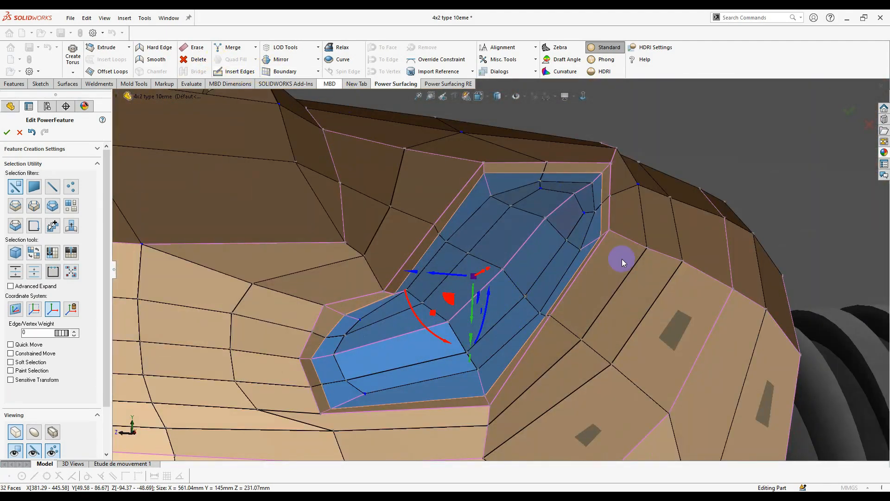
{"action": "scroll", "coordinate": [575, 298], "scroll_direction": "up", "scroll_amount": 4}
{"action": "middle_click_drag", "start_coordinate": [568, 297], "coordinate": [533, 292]}
{"action": "scroll", "coordinate": [416, 282], "scroll_direction": "down", "scroll_amount": 6}
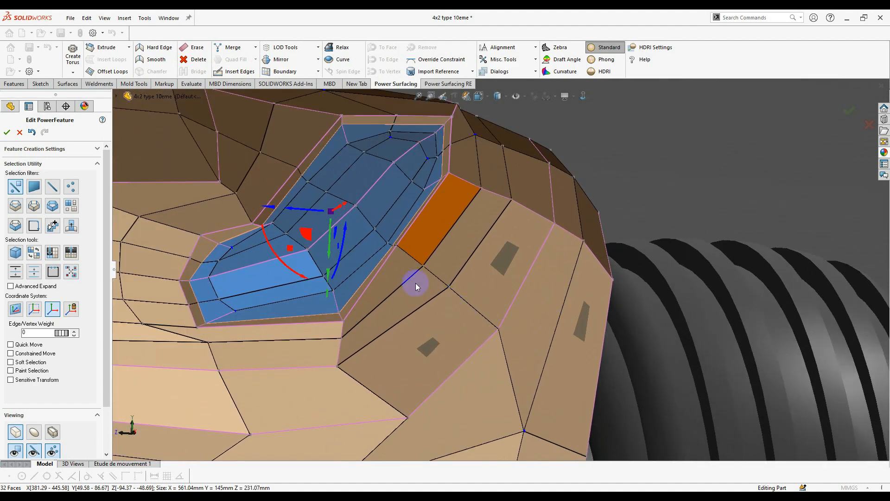
{"action": "right_click", "coordinate": [430, 230]}
{"action": "scroll", "coordinate": [409, 221], "scroll_direction": "down", "scroll_amount": 4}
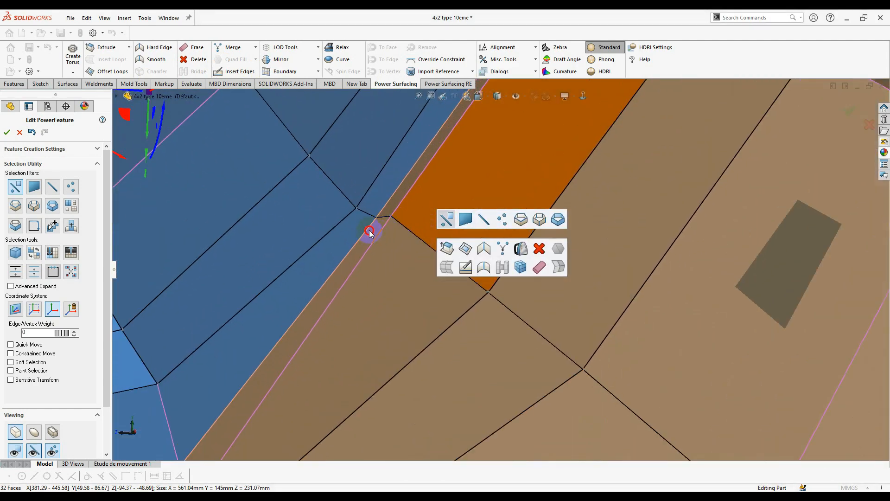
{"action": "left_click_drag", "start_coordinate": [368, 232], "coordinate": [395, 214]}
{"action": "left_click", "coordinate": [391, 222]}
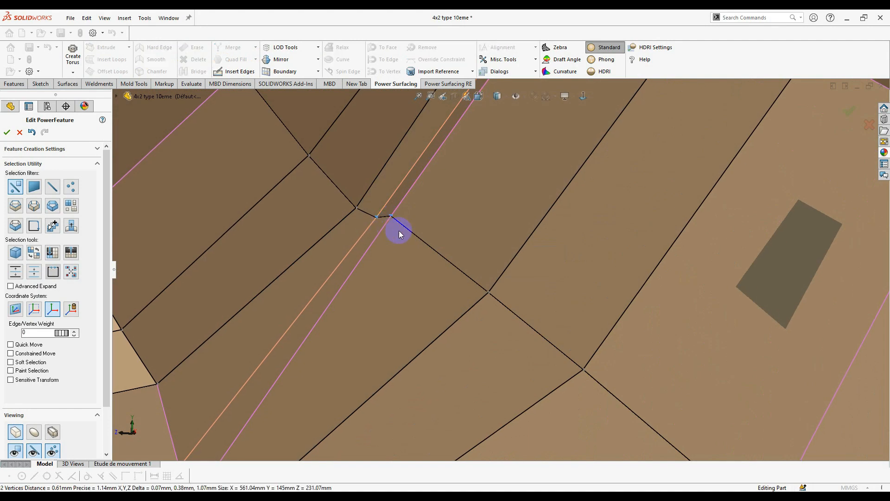
{"action": "scroll", "coordinate": [442, 255], "scroll_direction": "up", "scroll_amount": 3}
{"action": "mouse_move", "coordinate": [422, 269]}
{"action": "middle_mouse_down"}
{"action": "mouse_move", "coordinate": [445, 278]}
{"action": "mouse_move", "coordinate": [431, 256]}
{"action": "middle_mouse_up"}
{"action": "scroll", "coordinate": [369, 222], "scroll_direction": "down", "scroll_amount": 6}
{"action": "scroll", "coordinate": [362, 215], "scroll_direction": "up", "scroll_amount": 2}
{"action": "left_click", "coordinate": [400, 230]}
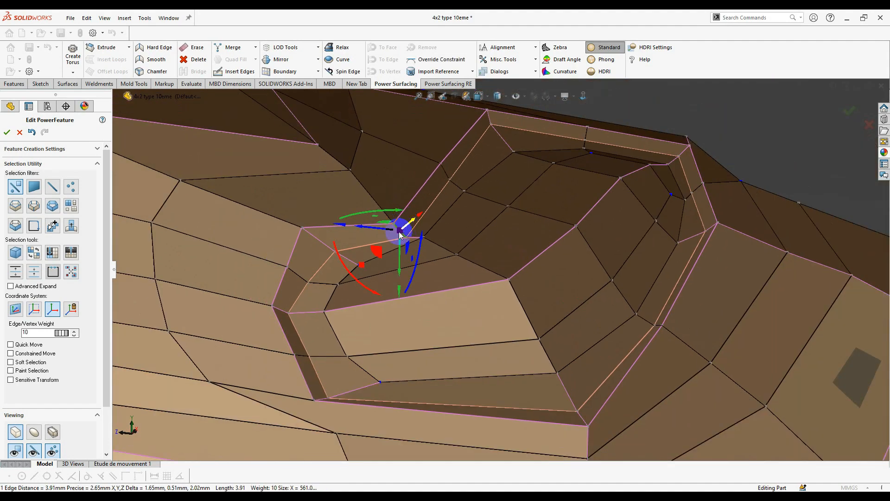
{"action": "scroll", "coordinate": [541, 256], "scroll_direction": "up", "scroll_amount": 3}
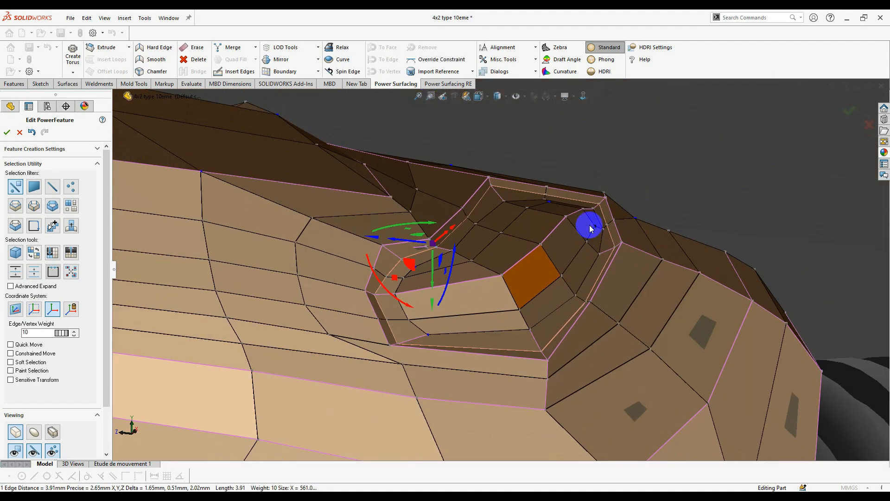
{"action": "scroll", "coordinate": [602, 205], "scroll_direction": "down", "scroll_amount": 2}
{"action": "middle_click_drag", "start_coordinate": [602, 205], "coordinate": [536, 388]}
{"action": "scroll", "coordinate": [592, 264], "scroll_direction": "up", "scroll_amount": 6}
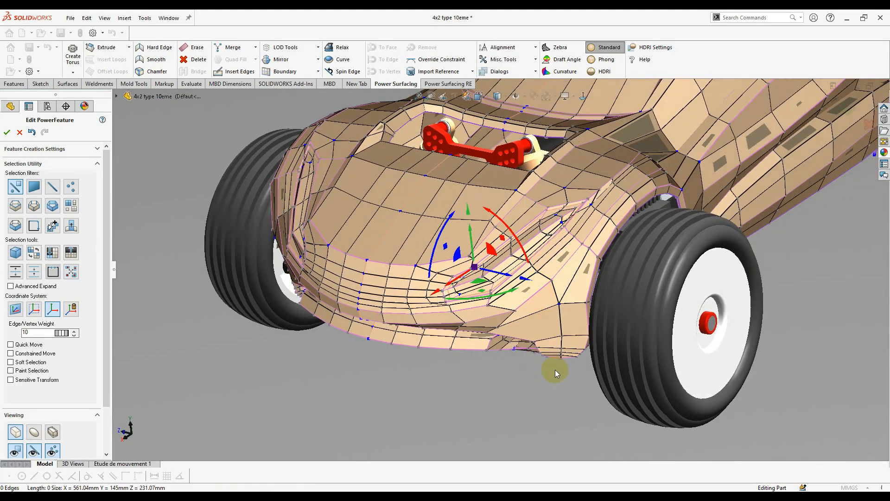
{"action": "scroll", "coordinate": [574, 329], "scroll_direction": "up", "scroll_amount": 4}
{"action": "mouse_move", "coordinate": [574, 329]}
{"action": "middle_mouse_down"}
{"action": "mouse_move", "coordinate": [596, 318]}
{"action": "mouse_move", "coordinate": [569, 341]}
{"action": "middle_mouse_up"}
{"action": "scroll", "coordinate": [570, 341], "scroll_direction": "down", "scroll_amount": 4}
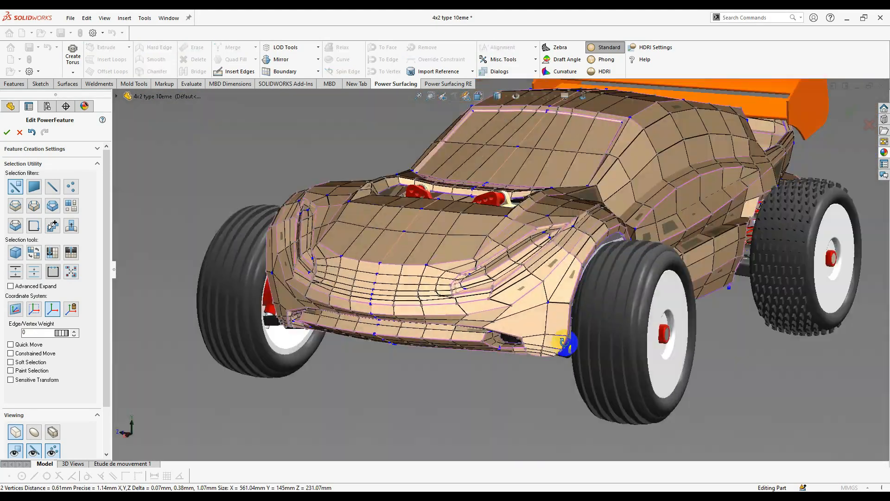
{"action": "scroll", "coordinate": [562, 244], "scroll_direction": "down", "scroll_amount": 1}
- Switch to face loop selection and select the face strips along the car's side
{"action": "key", "text": "s"}
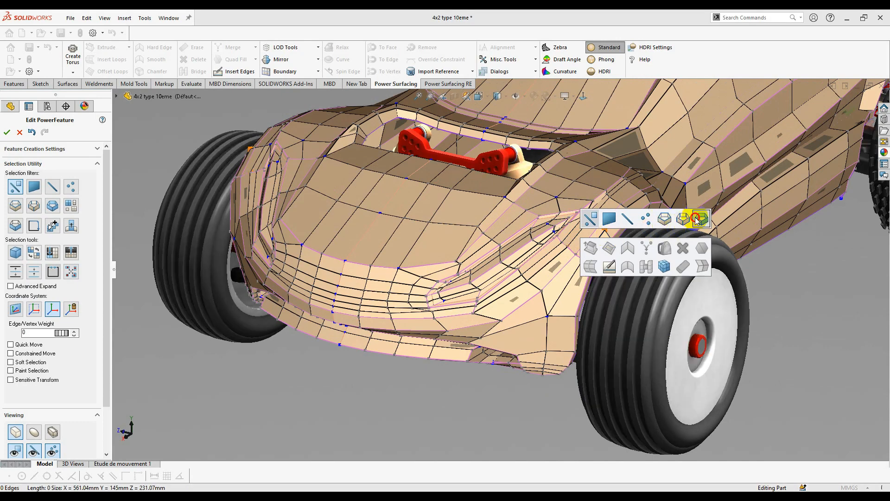
{"action": "left_click", "coordinate": [696, 218]}
{"action": "left_click", "coordinate": [583, 240]}
{"action": "scroll", "coordinate": [748, 252], "scroll_direction": "up", "scroll_amount": 4}
{"action": "scroll", "coordinate": [602, 185], "scroll_direction": "down", "scroll_amount": 2}
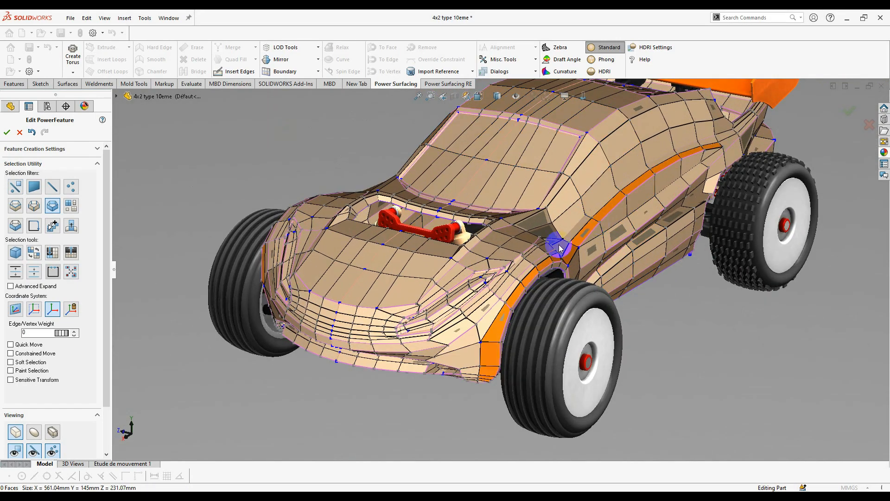
{"action": "left_click", "coordinate": [474, 323]}
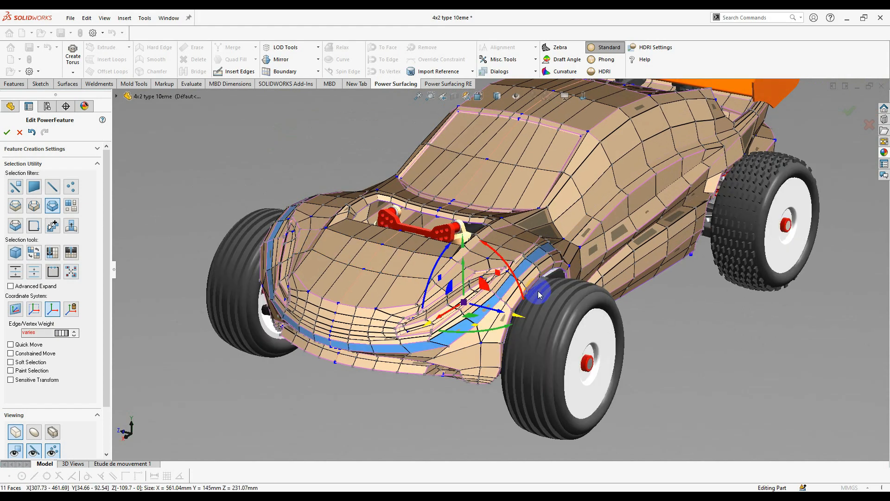
{"action": "scroll", "coordinate": [594, 246], "scroll_direction": "down", "scroll_amount": 3}
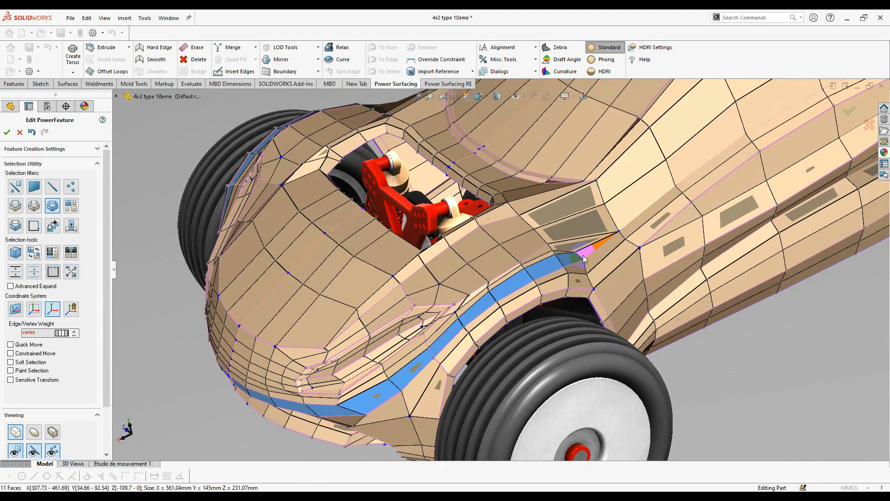
{"action": "scroll", "coordinate": [627, 202], "scroll_direction": "up", "scroll_amount": 3}
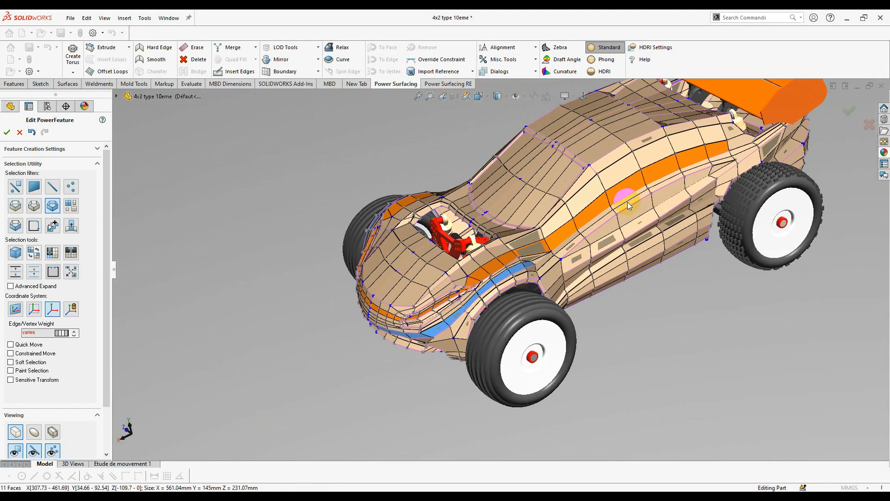
{"action": "middle_click_drag", "start_coordinate": [629, 202], "coordinate": [595, 205]}
{"action": "left_click", "coordinate": [611, 204]}
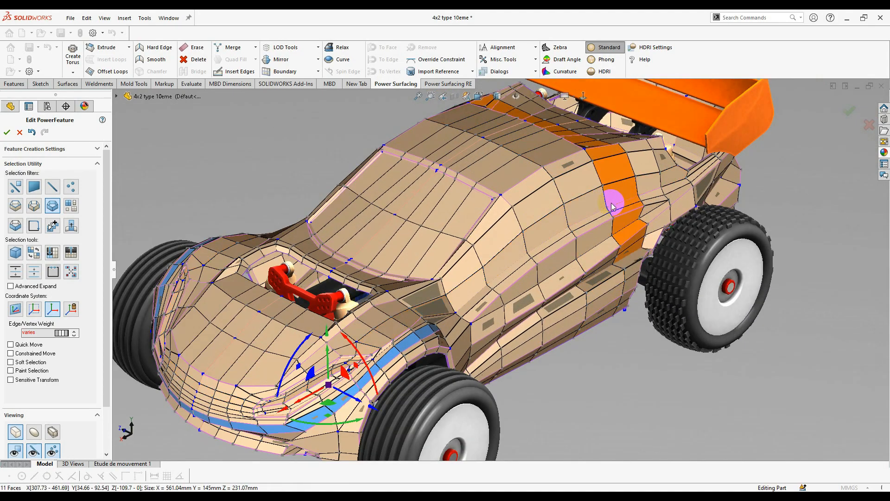
{"action": "left_click", "coordinate": [575, 271]}
- Add the upper side strip, the hood cross loop and the rear roof faces down the side
{"action": "middle_click_drag", "start_coordinate": [575, 271], "coordinate": [612, 341]}
{"action": "left_click", "coordinate": [631, 162], "text": "ctrl"}
{"action": "middle_click_drag", "start_coordinate": [631, 163], "coordinate": [551, 256]}
{"action": "scroll", "coordinate": [551, 256], "scroll_direction": "up", "scroll_amount": 1}
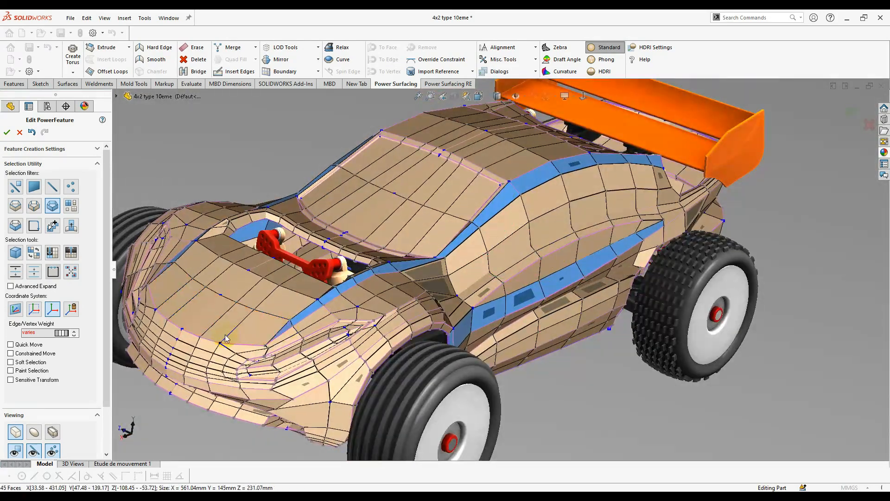
{"action": "middle_click_drag", "start_coordinate": [229, 333], "coordinate": [299, 325]}
{"action": "left_click", "coordinate": [300, 324], "text": "ctrl"}
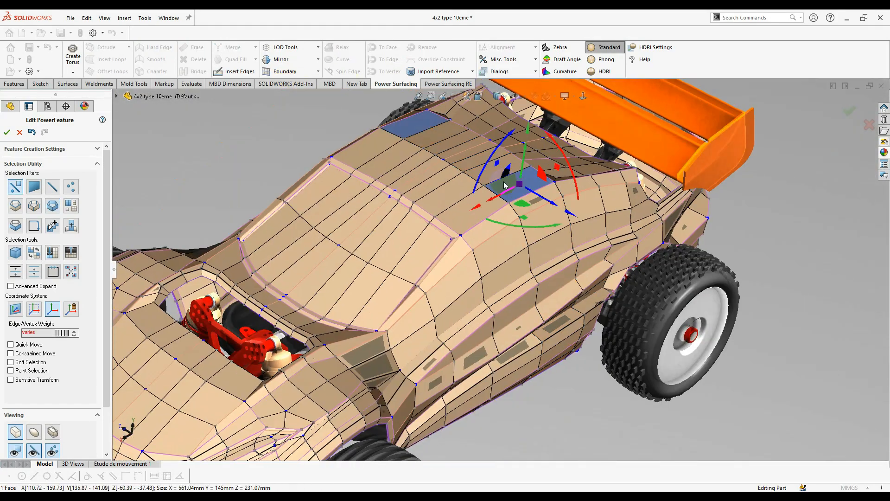
{"action": "left_click", "coordinate": [469, 150], "text": "shift"}
{"action": "left_click_drag", "start_coordinate": [521, 203], "coordinate": [563, 309], "text": "shift"}
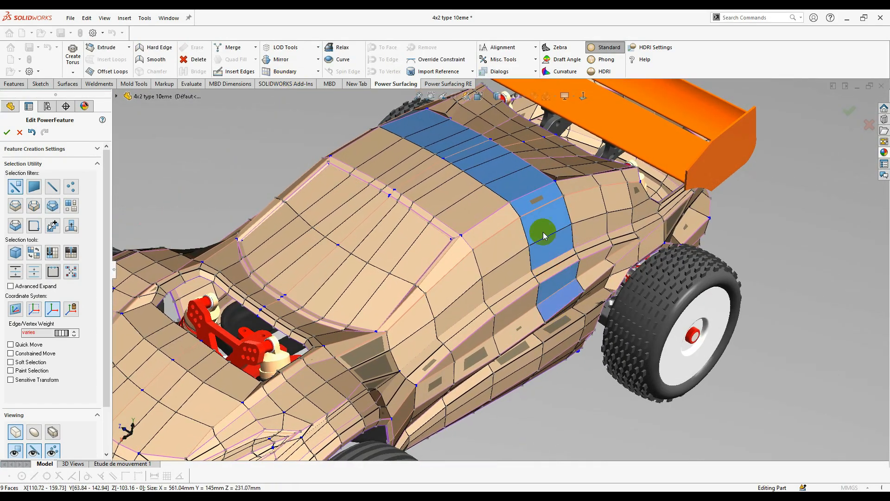
{"action": "middle_click_drag", "start_coordinate": [545, 232], "coordinate": [526, 188]}
{"action": "scroll", "coordinate": [545, 222], "scroll_direction": "down", "scroll_amount": 3}
{"action": "mouse_move", "coordinate": [592, 350]}
{"action": "left_mouse_down", "text": "shift"}
{"action": "mouse_move", "coordinate": [575, 365]}
{"action": "mouse_move", "coordinate": [589, 390]}
{"action": "mouse_move", "coordinate": [591, 449]}
{"action": "left_mouse_up", "text": "shift"}
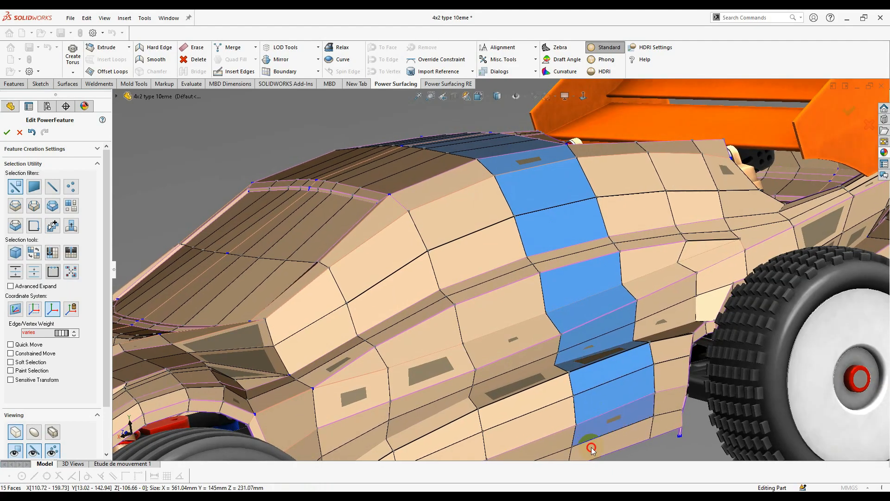
{"action": "scroll", "coordinate": [547, 334], "scroll_direction": "up", "scroll_amount": 3}
{"action": "middle_click_drag", "start_coordinate": [524, 324], "coordinate": [500, 348]}
{"action": "scroll", "coordinate": [501, 325], "scroll_direction": "up", "scroll_amount": 3}
- Select the rear band face loops from a side view and accept the Power Surfacing edit
{"action": "left_click", "coordinate": [582, 96]}
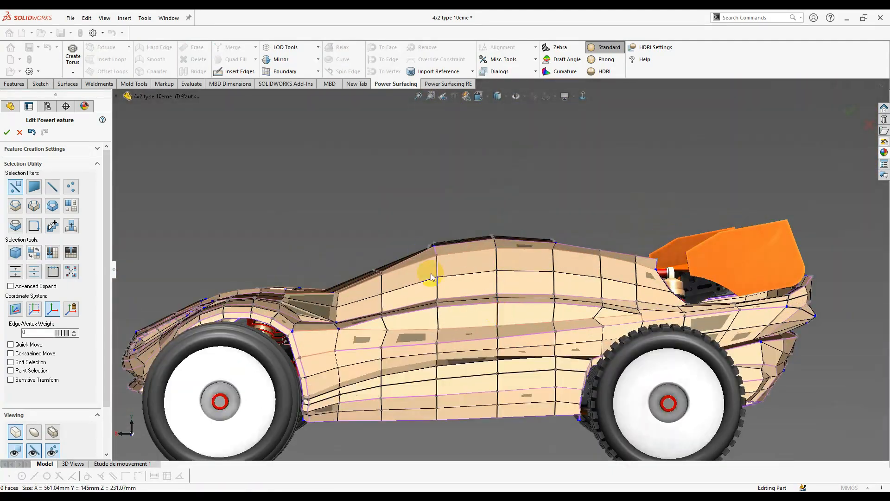
{"action": "left_click", "coordinate": [494, 264]}
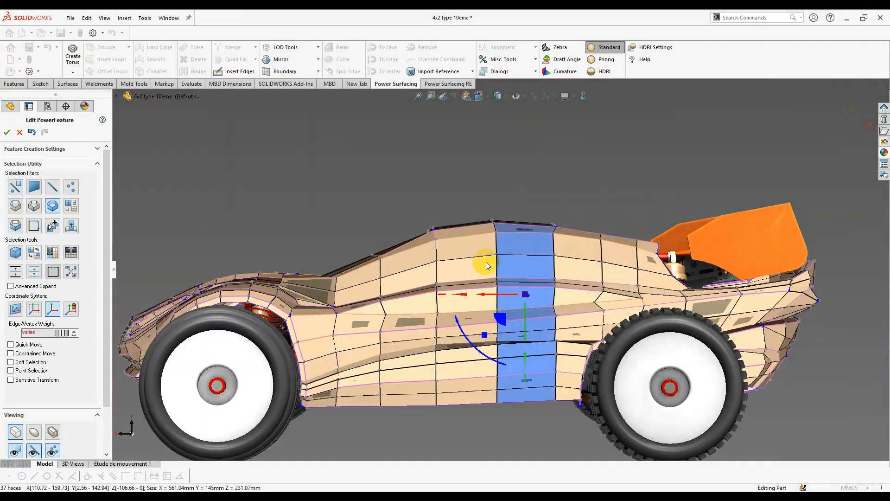
{"action": "left_click", "coordinate": [556, 297], "text": "shift"}
{"action": "left_click", "coordinate": [555, 336], "text": "shift"}
{"action": "left_click", "coordinate": [611, 307], "text": "shift"}
{"action": "middle_click_drag", "start_coordinate": [613, 307], "coordinate": [514, 332]}
{"action": "scroll", "coordinate": [613, 328], "scroll_direction": "down", "scroll_amount": 3}
{"action": "scroll", "coordinate": [560, 349], "scroll_direction": "up", "scroll_amount": 8}
{"action": "scroll", "coordinate": [515, 331], "scroll_direction": "down", "scroll_amount": 4}
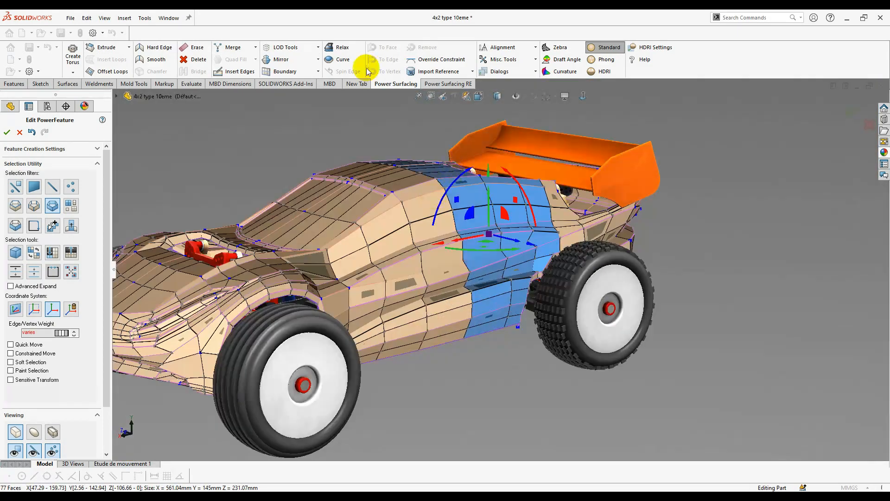
{"action": "left_click", "coordinate": [7, 132]}
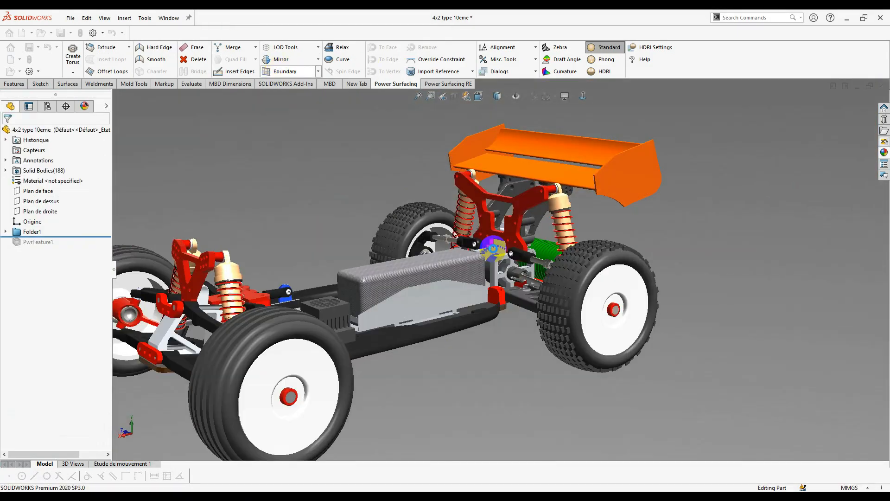
- Give the windshield faces a black high gloss plastic appearance
{"action": "middle_click_drag", "start_coordinate": [325, 287], "coordinate": [371, 320]}
{"action": "scroll", "coordinate": [421, 246], "scroll_direction": "down", "scroll_amount": 2}
{"action": "left_click", "coordinate": [394, 218]}
{"action": "left_click", "coordinate": [462, 233], "text": "ctrl"}
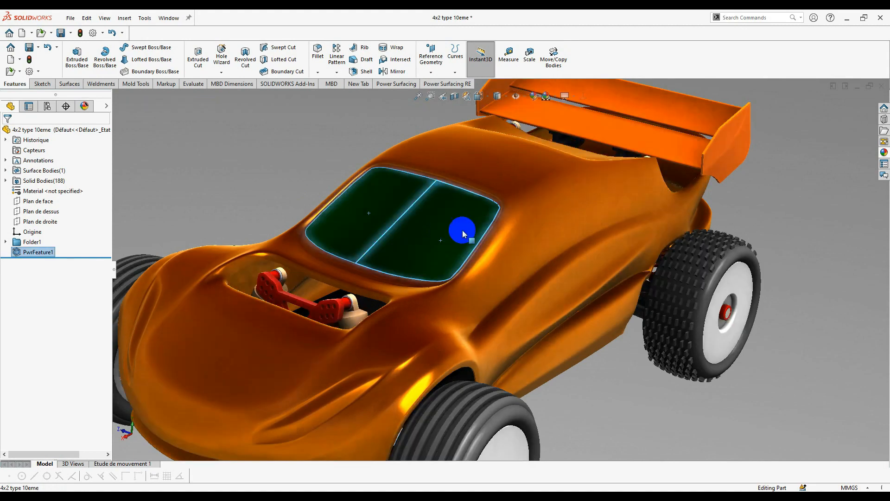
{"action": "right_click", "coordinate": [440, 233]}
{"action": "left_click", "coordinate": [498, 225]}
{"action": "left_click", "coordinate": [515, 236]}
{"action": "scroll", "coordinate": [783, 325], "scroll_direction": "down", "scroll_amount": 5}
{"action": "left_click", "coordinate": [794, 134]}
{"action": "left_click", "coordinate": [844, 416]}
{"action": "left_click", "coordinate": [7, 132]}
- Select the vent faces and edit their appearance to a dark finish
{"action": "scroll", "coordinate": [347, 401], "scroll_direction": "down", "scroll_amount": 6}
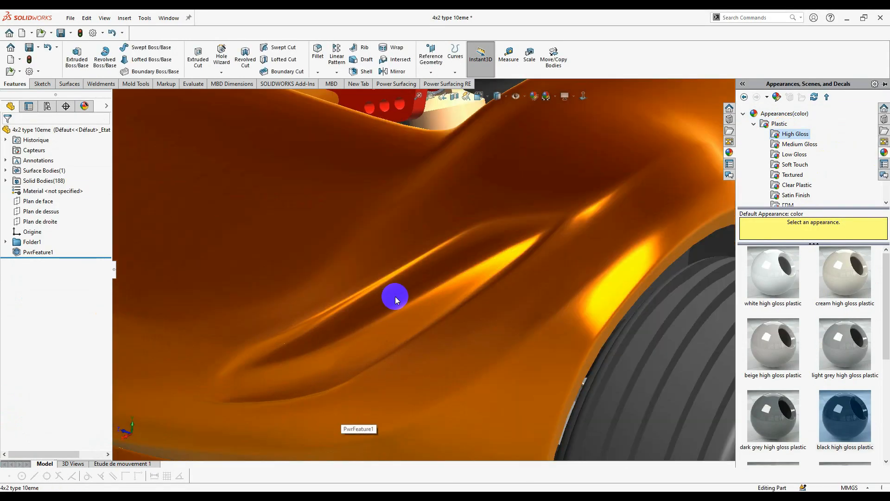
{"action": "left_click", "coordinate": [457, 265]}
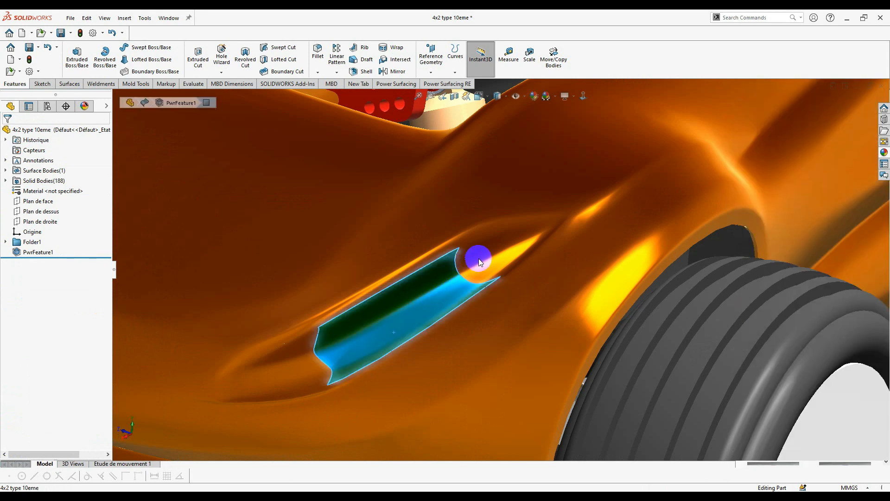
{"action": "left_click", "coordinate": [486, 253]}
{"action": "key", "text": "Escape"}
{"action": "left_click", "coordinate": [523, 238]}
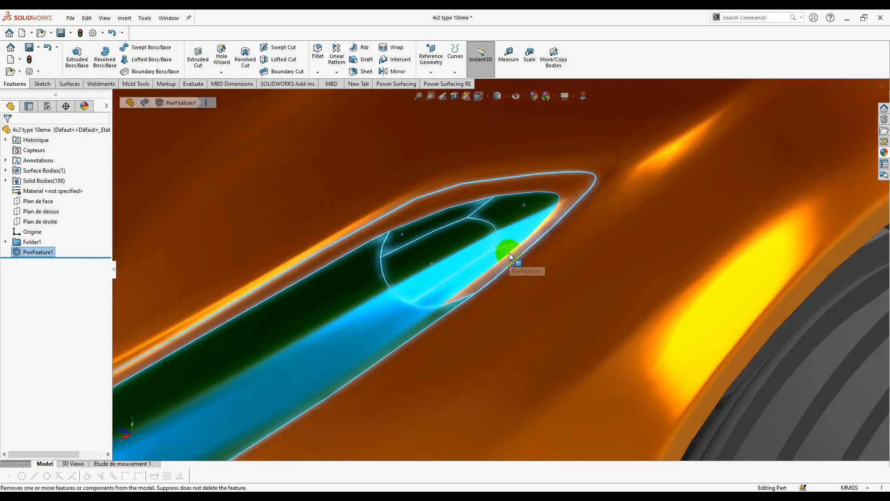
{"action": "left_click", "coordinate": [680, 119]}
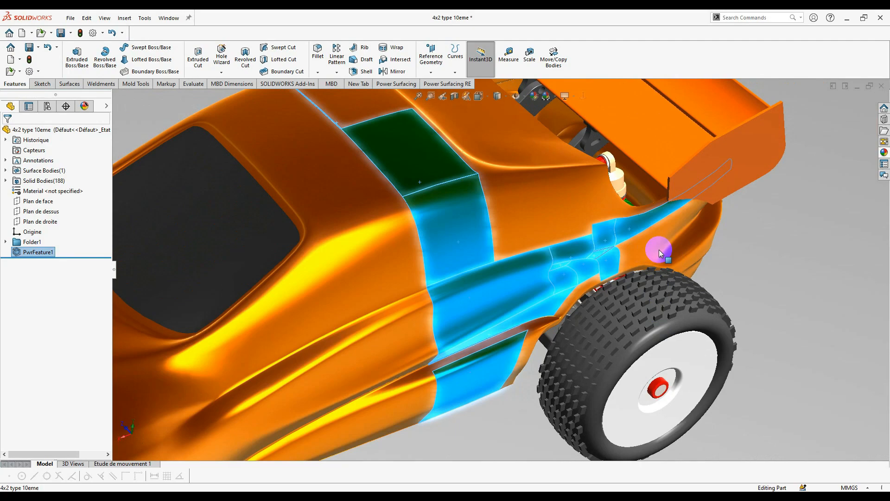
- Select the rear band faces of the body for the black finish
{"action": "middle_click_drag", "start_coordinate": [659, 253], "coordinate": [536, 208]}
{"action": "scroll", "coordinate": [509, 229], "scroll_direction": "up", "scroll_amount": 5}
{"action": "left_click", "coordinate": [586, 253], "text": "ctrl"}
{"action": "scroll", "coordinate": [587, 252], "scroll_direction": "up", "scroll_amount": 3}
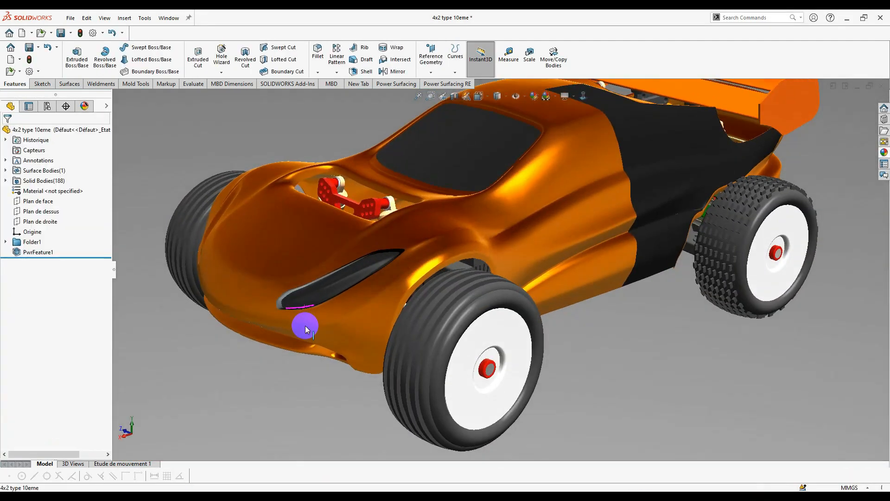
{"action": "scroll", "coordinate": [740, 153], "scroll_direction": "up", "scroll_amount": 3}
{"action": "middle_click_drag", "start_coordinate": [490, 239], "coordinate": [445, 241]}
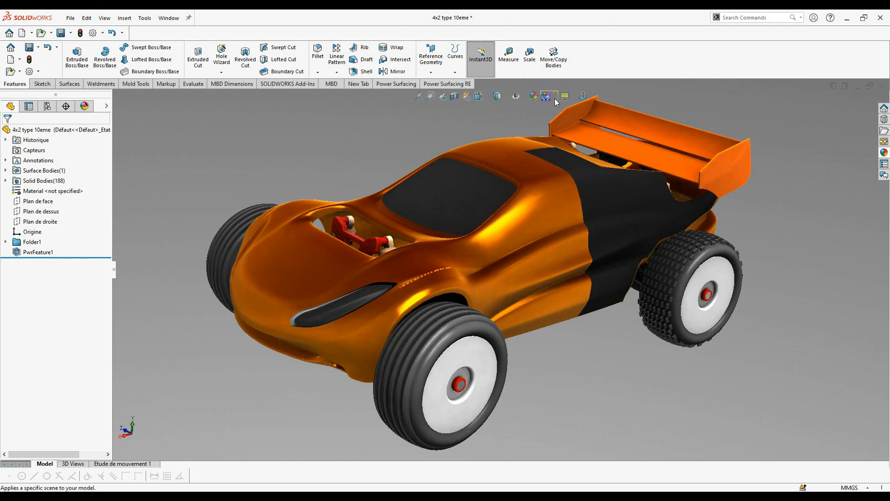
- Enable RealView Graphics and view the car from a low three-quarter rear angle
{"action": "left_click", "coordinate": [572, 98]}
{"action": "left_click", "coordinate": [571, 116]}
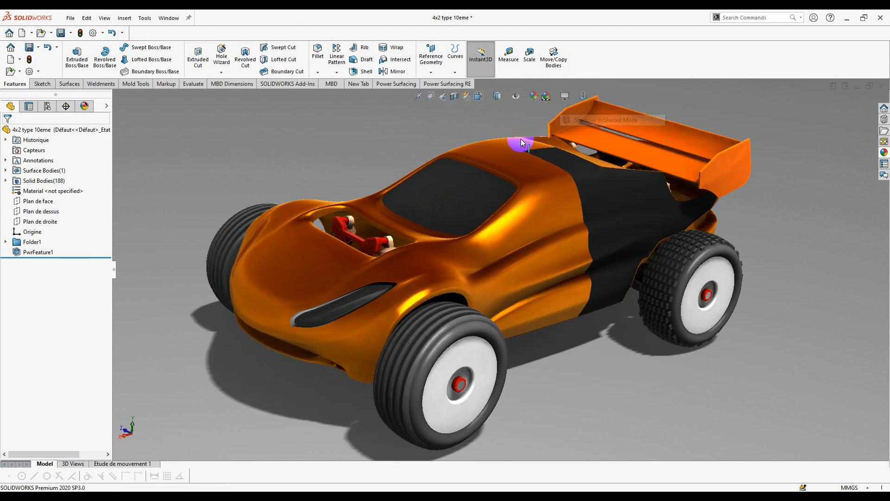
{"action": "middle_click_drag", "start_coordinate": [514, 141], "coordinate": [484, 150]}
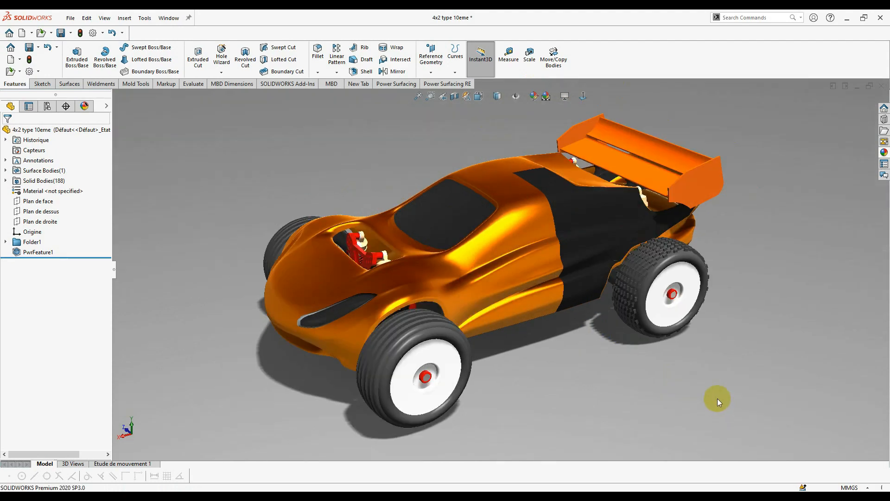
{"action": "middle_click_drag", "start_coordinate": [708, 332], "coordinate": [576, 291]}
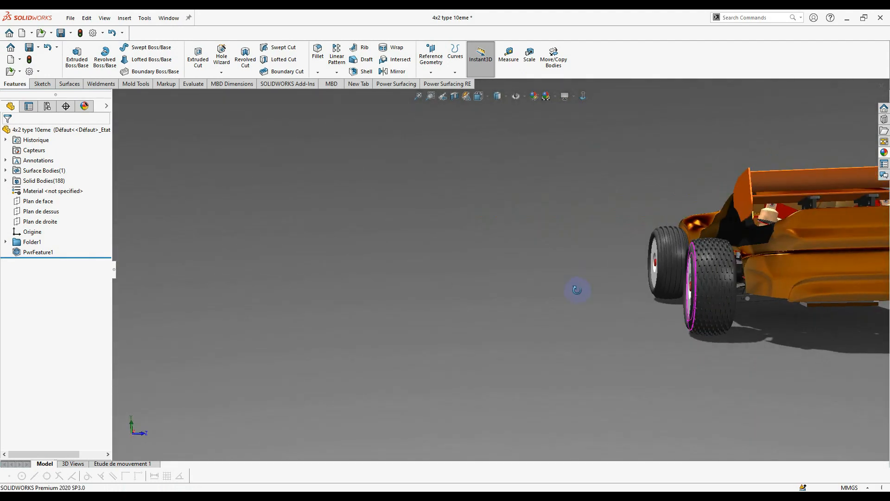
{"action": "scroll", "coordinate": [804, 277], "scroll_direction": "down", "scroll_amount": 4}
{"action": "middle_click_drag", "start_coordinate": [641, 312], "coordinate": [417, 366]}
- Orbit and zoom around the car to inspect the rendered finish from front and above
{"action": "scroll", "coordinate": [399, 350], "scroll_direction": "up", "scroll_amount": 2}
{"action": "scroll", "coordinate": [176, 338], "scroll_direction": "down", "scroll_amount": 1}
{"action": "scroll", "coordinate": [202, 291], "scroll_direction": "up", "scroll_amount": 1}
{"action": "scroll", "coordinate": [202, 291], "scroll_direction": "up", "scroll_amount": 2}
{"action": "middle_click_drag", "start_coordinate": [202, 291], "coordinate": [308, 294]}
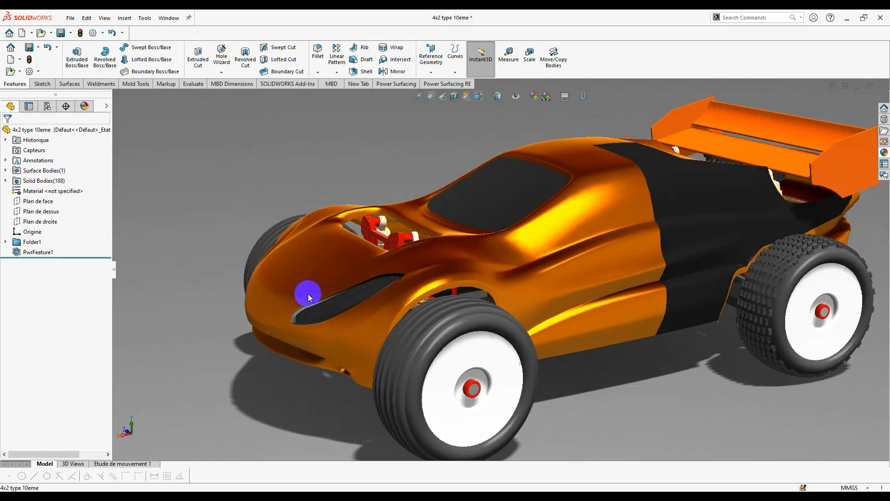
{"action": "middle_click_drag", "start_coordinate": [734, 356], "coordinate": [763, 363]}
{"action": "scroll", "coordinate": [807, 298], "scroll_direction": "up", "scroll_amount": 1}
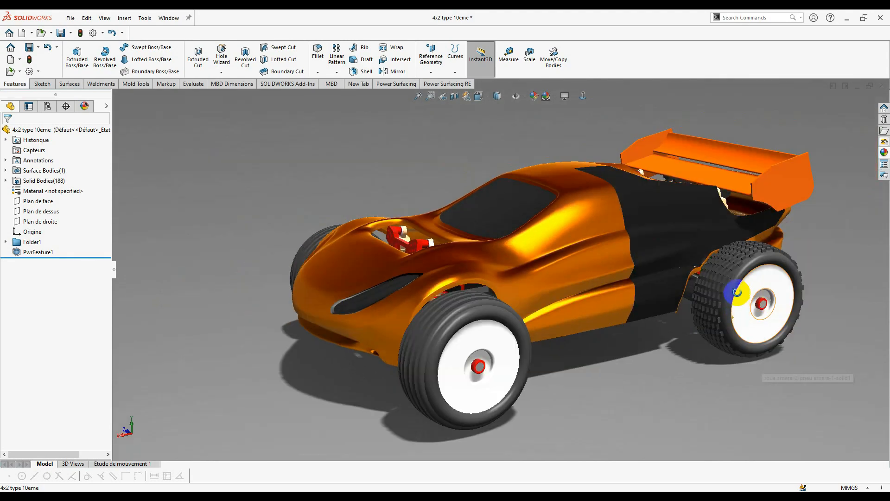
{"action": "middle_click", "coordinate": [743, 295]}
{"action": "middle_click_drag", "start_coordinate": [742, 295], "coordinate": [732, 313]}
{"action": "scroll", "coordinate": [733, 313], "scroll_direction": "up", "scroll_amount": 1}
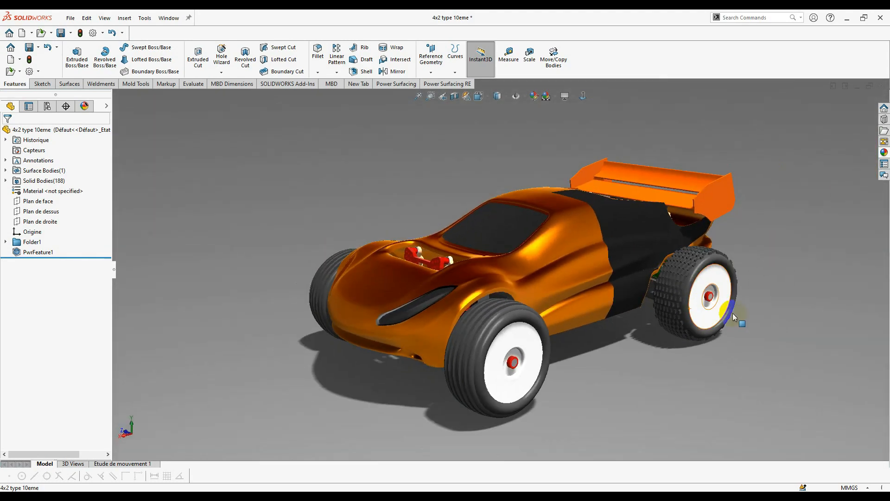
{"action": "scroll", "coordinate": [609, 267], "scroll_direction": "down", "scroll_amount": 1}
{"action": "scroll", "coordinate": [630, 348], "scroll_direction": "up", "scroll_amount": 1}
{"action": "middle_click_drag", "start_coordinate": [630, 343], "coordinate": [633, 362]}
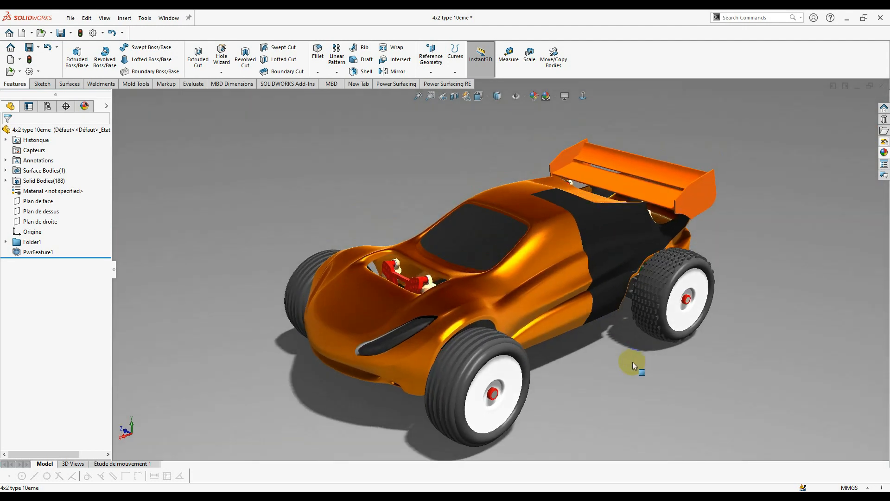
{"action": "middle_click_drag", "start_coordinate": [651, 320], "coordinate": [619, 326]}
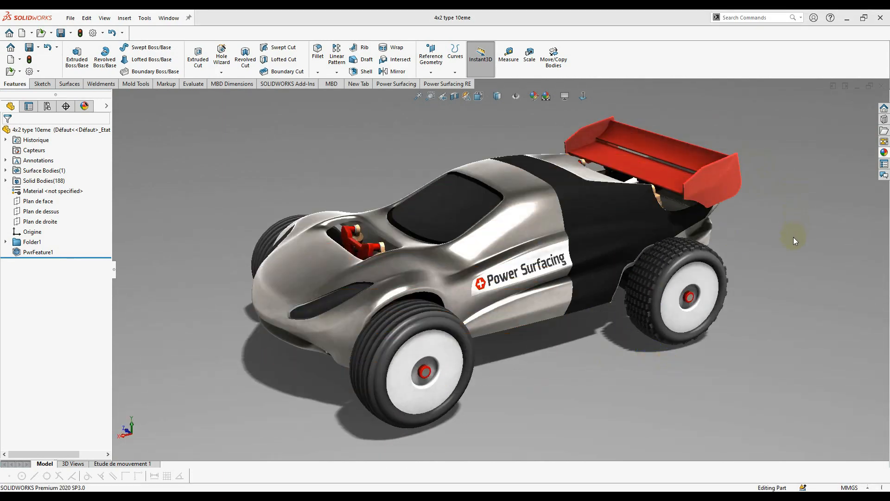
- Orbit the car to a three-quarter view and cycle through several scene backgrounds
{"action": "scroll", "coordinate": [795, 242], "scroll_direction": "down", "scroll_amount": 3}
{"action": "scroll", "coordinate": [797, 244], "scroll_direction": "up", "scroll_amount": 3}
{"action": "scroll", "coordinate": [797, 245], "scroll_direction": "down", "scroll_amount": 2}
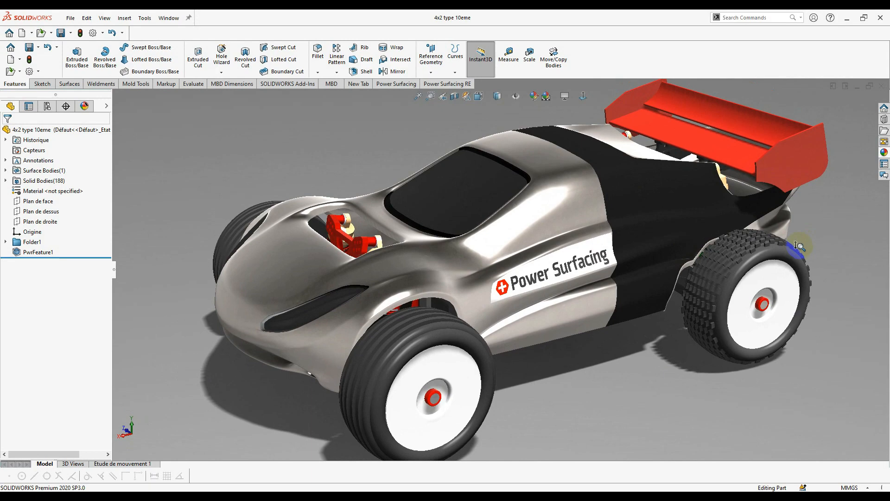
{"action": "scroll", "coordinate": [796, 245], "scroll_direction": "up", "scroll_amount": 3}
{"action": "scroll", "coordinate": [804, 251], "scroll_direction": "down", "scroll_amount": 3}
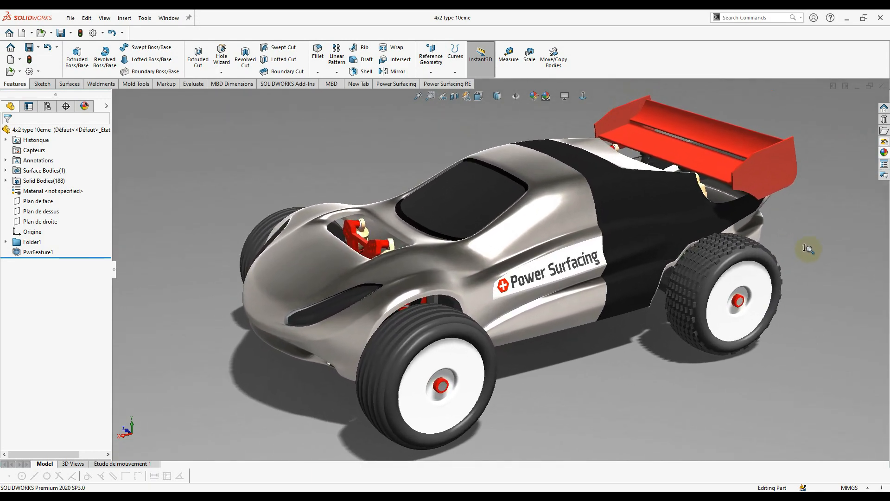
{"action": "scroll", "coordinate": [807, 249], "scroll_direction": "down", "scroll_amount": 2}
{"action": "middle_click_drag", "start_coordinate": [811, 246], "coordinate": [672, 407]}
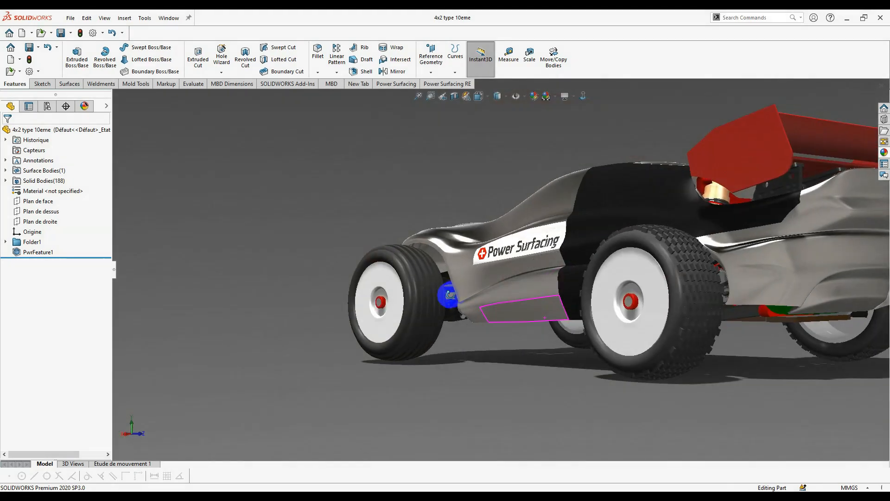
{"action": "mouse_move", "coordinate": [441, 302]}
{"action": "middle_mouse_down"}
{"action": "mouse_move", "coordinate": [412, 297]}
{"action": "mouse_move", "coordinate": [473, 312]}
{"action": "mouse_move", "coordinate": [487, 293]}
{"action": "mouse_move", "coordinate": [509, 366]}
{"action": "mouse_move", "coordinate": [527, 314]}
{"action": "mouse_move", "coordinate": [548, 326]}
{"action": "mouse_move", "coordinate": [533, 321]}
{"action": "middle_mouse_up"}
{"action": "scroll", "coordinate": [412, 297], "scroll_direction": "up", "scroll_amount": 2}
{"action": "scroll", "coordinate": [478, 278], "scroll_direction": "down", "scroll_amount": 5}
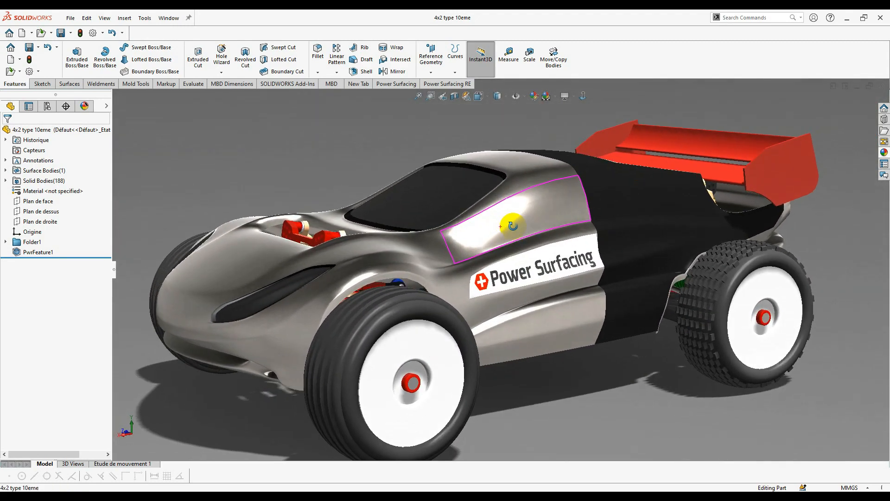
{"action": "scroll", "coordinate": [493, 262], "scroll_direction": "up", "scroll_amount": 3}
{"action": "middle_click_drag", "start_coordinate": [276, 248], "coordinate": [242, 352]}
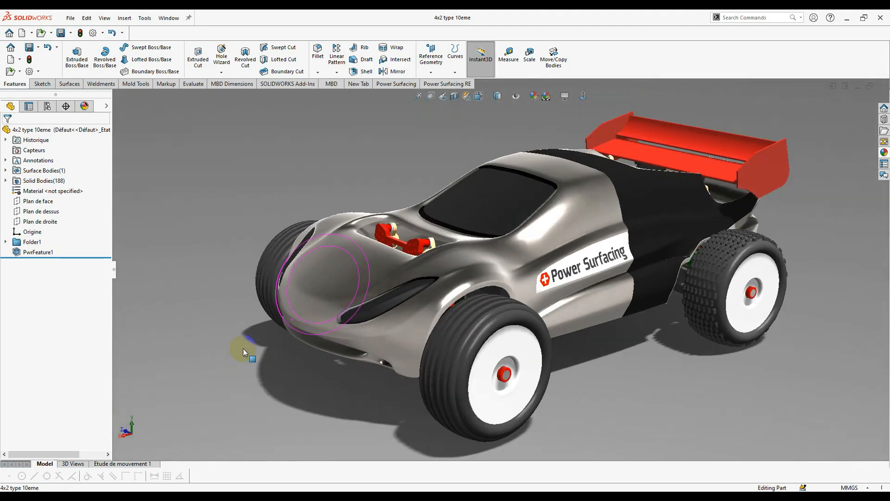
{"action": "scroll", "coordinate": [566, 224], "scroll_direction": "down", "scroll_amount": 2}
{"action": "scroll", "coordinate": [294, 288], "scroll_direction": "up", "scroll_amount": 2}
{"action": "left_click", "coordinate": [546, 99]}
{"action": "left_click", "coordinate": [547, 100]}
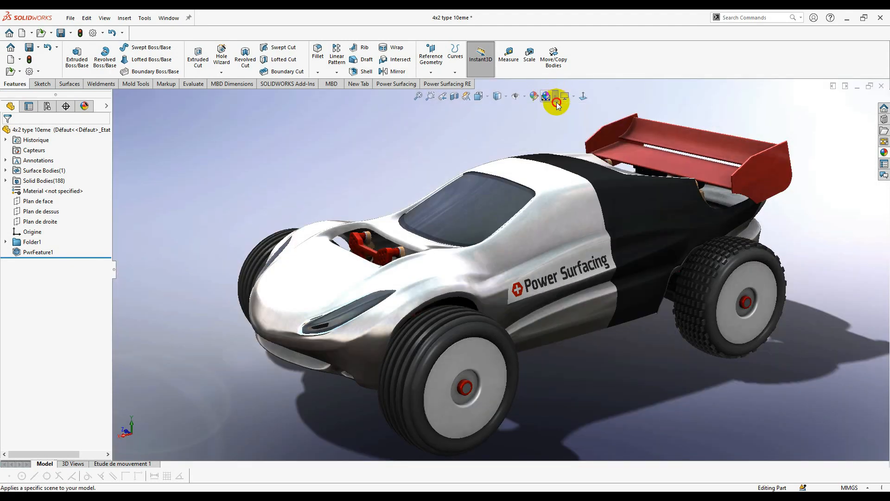
{"action": "left_click", "coordinate": [546, 100]}
{"action": "left_click", "coordinate": [546, 100]}
- Apply red high-gloss plastic to the whole PwrFeature1 body
{"action": "left_click", "coordinate": [884, 152]}
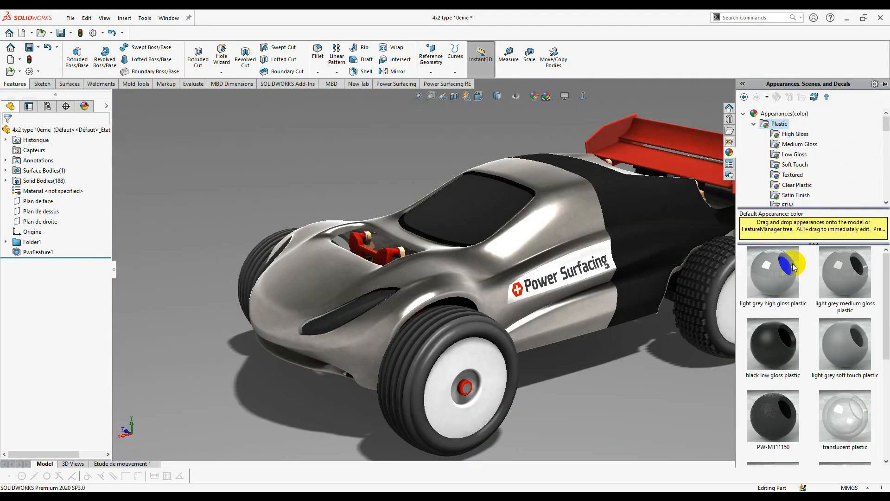
{"action": "left_click", "coordinate": [795, 134]}
{"action": "scroll", "coordinate": [832, 362], "scroll_direction": "down", "scroll_amount": 3}
{"action": "left_click_drag", "start_coordinate": [771, 284], "coordinate": [547, 234]}
{"action": "left_click", "coordinate": [573, 224]}
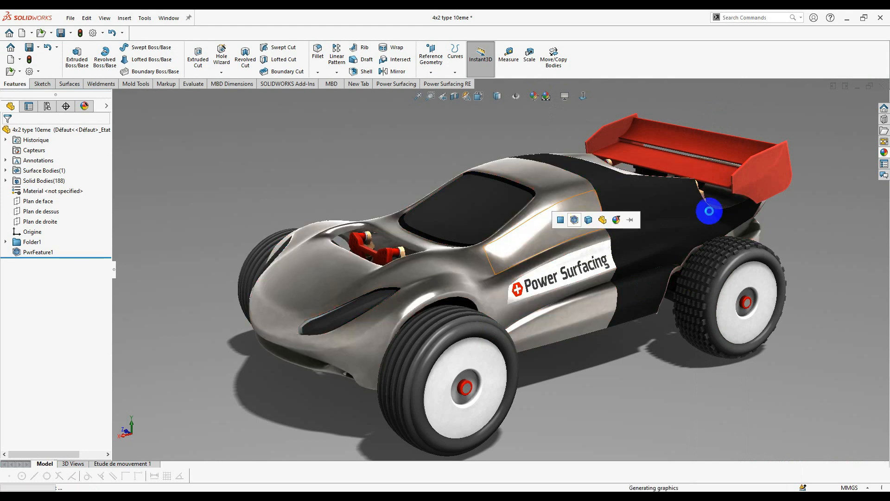
{"action": "left_click", "coordinate": [884, 152]}
{"action": "scroll", "coordinate": [802, 160], "scroll_direction": "down", "scroll_amount": 7}
- Try two galvanized metal finishes on the PwrFeature1 body
{"action": "left_click", "coordinate": [793, 165]}
{"action": "left_click", "coordinate": [795, 185]}
{"action": "left_click_drag", "start_coordinate": [773, 274], "coordinate": [553, 328]}
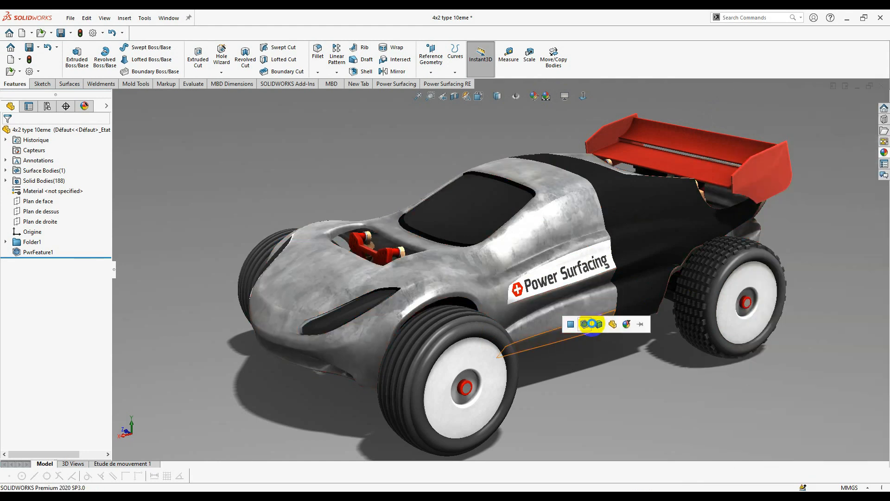
{"action": "left_click", "coordinate": [884, 152]}
{"action": "left_click_drag", "start_coordinate": [773, 344], "coordinate": [546, 319]}
- Apply a carbon fibre composite weave to the body
{"action": "left_click", "coordinate": [884, 152]}
{"action": "scroll", "coordinate": [806, 158], "scroll_direction": "down", "scroll_amount": 1}
{"action": "left_click", "coordinate": [797, 195]}
{"action": "left_click", "coordinate": [787, 175]}
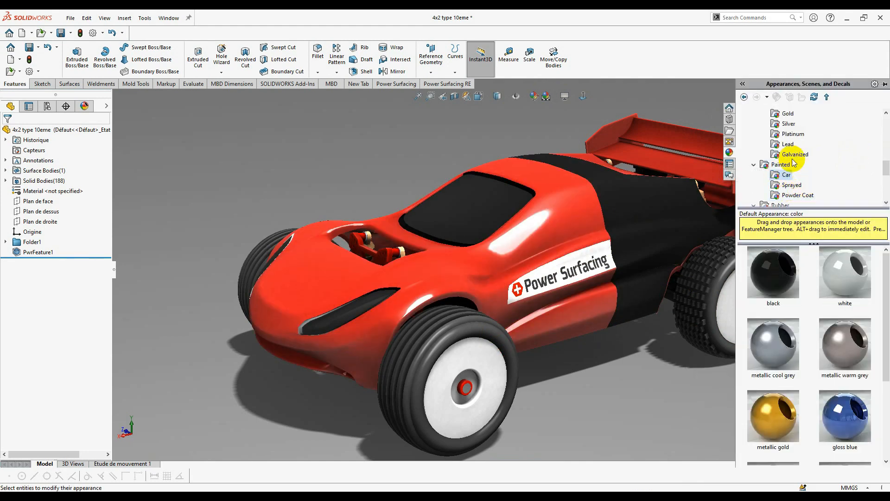
{"action": "scroll", "coordinate": [791, 164], "scroll_direction": "down", "scroll_amount": 4}
{"action": "left_click", "coordinate": [781, 167]}
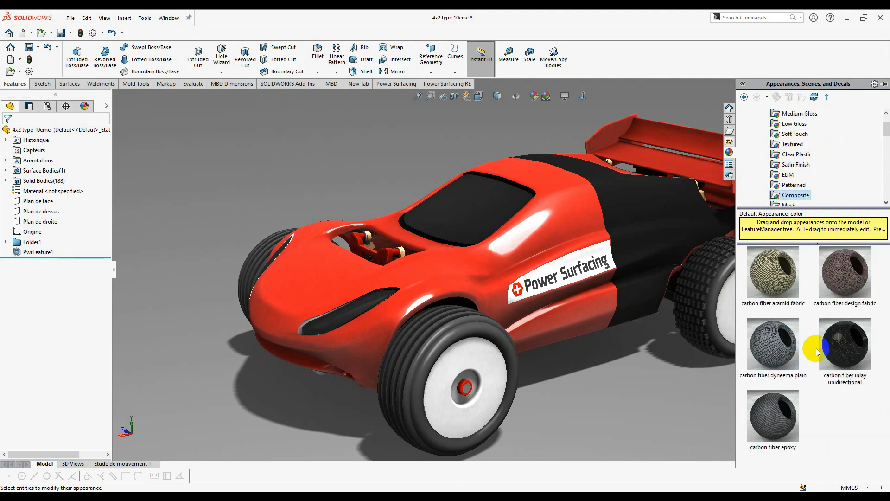
{"action": "left_click_drag", "start_coordinate": [817, 352], "coordinate": [589, 228]}
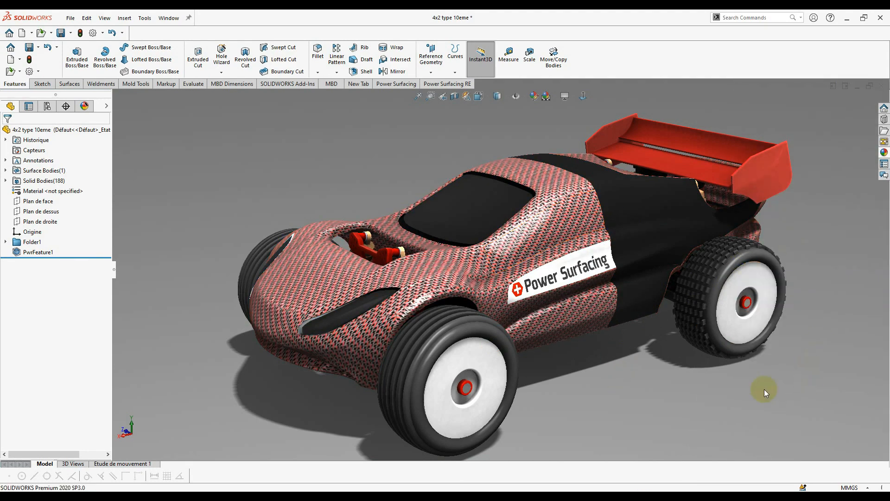
{"action": "middle_click_drag", "start_coordinate": [667, 389], "coordinate": [669, 388]}
- Apply black low gloss plastic to the whole body and adjust the view slightly
{"action": "left_click", "coordinate": [884, 152]}
{"action": "scroll", "coordinate": [816, 158], "scroll_direction": "up", "scroll_amount": 1}
{"action": "left_click", "coordinate": [792, 124]}
{"action": "scroll", "coordinate": [792, 172], "scroll_direction": "down", "scroll_amount": 1}
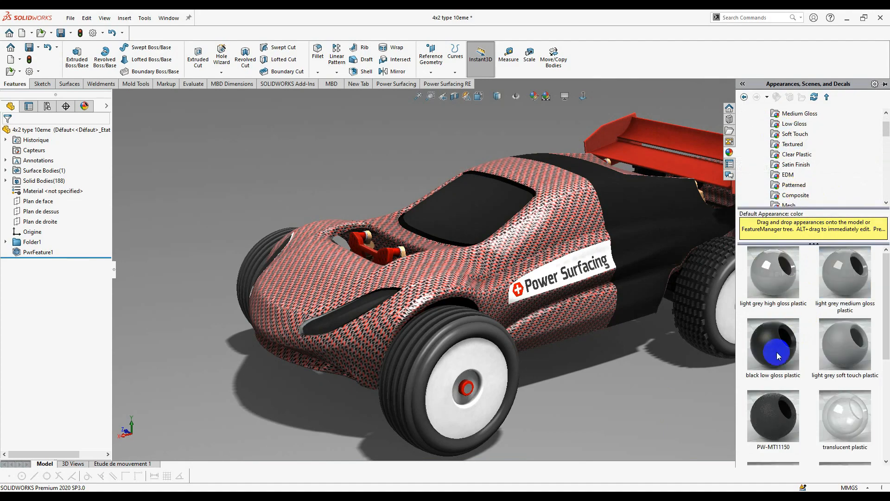
{"action": "left_click", "coordinate": [798, 168]}
{"action": "left_click_drag", "start_coordinate": [845, 415], "coordinate": [579, 239]}
{"action": "left_click", "coordinate": [583, 228]}
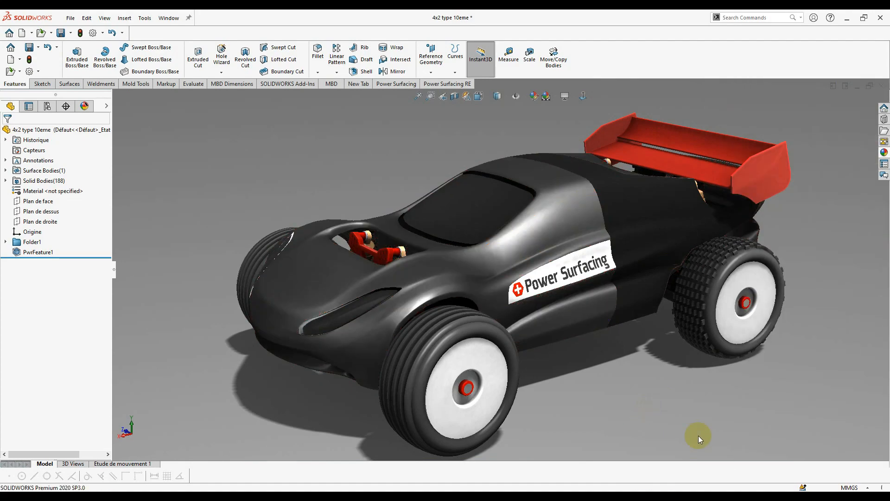
{"action": "scroll", "coordinate": [745, 225], "scroll_direction": "up", "scroll_amount": 1}
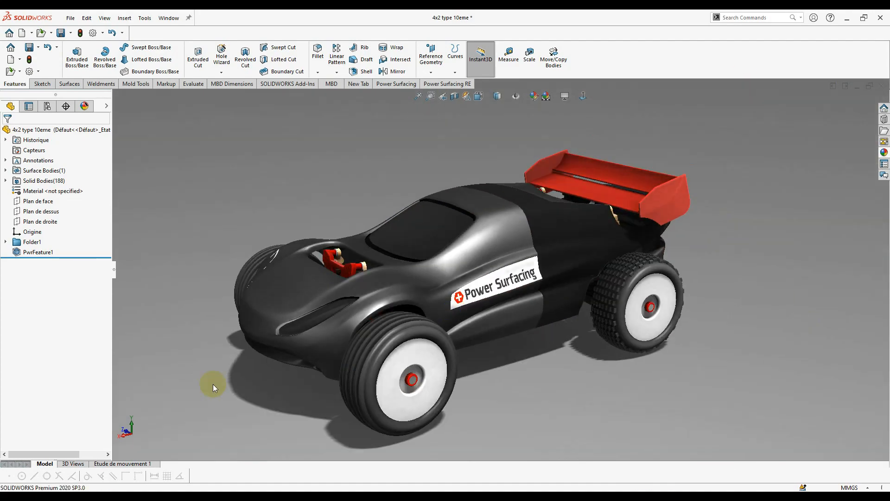
{"action": "middle_click_drag", "start_coordinate": [214, 387], "coordinate": [232, 386]}
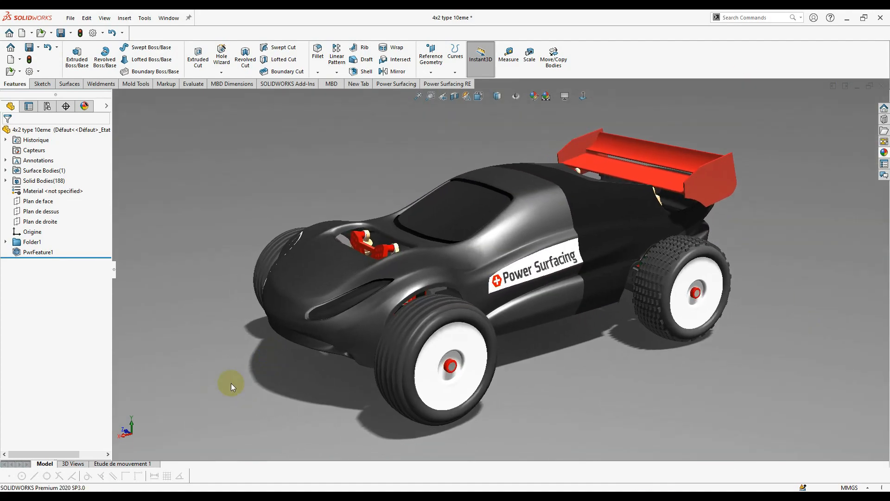